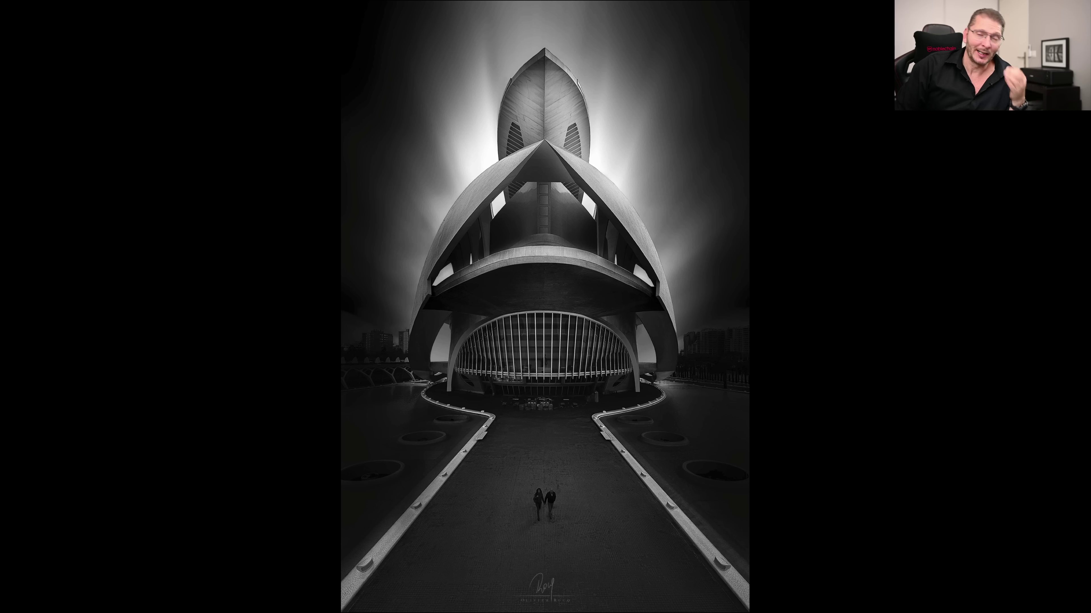
Browse the architectural photos, comparing the colour originals with their black-and-white versions.
key(Right)
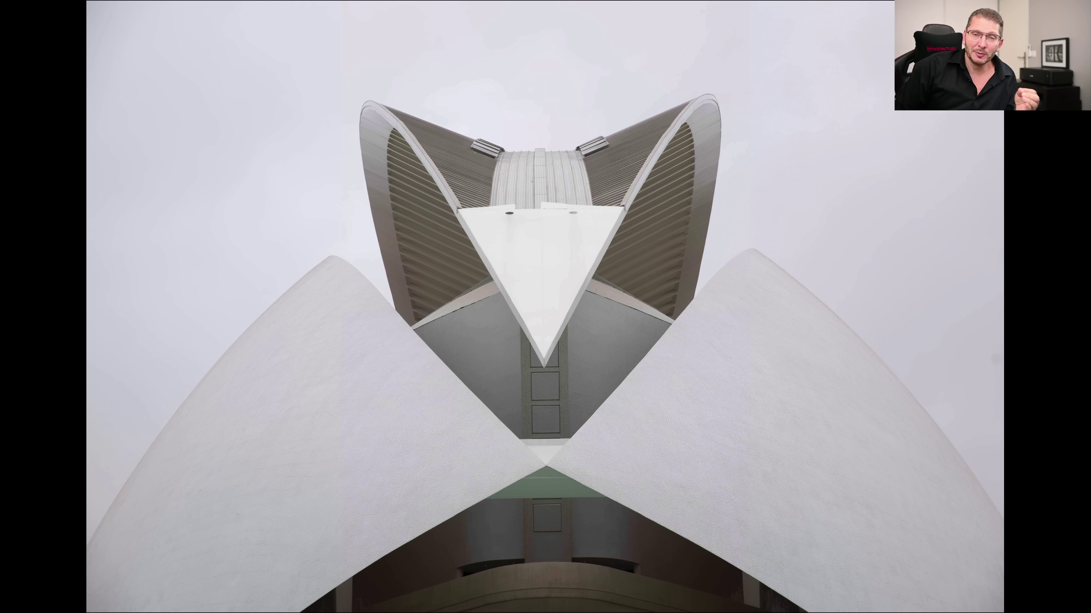
key(Right)
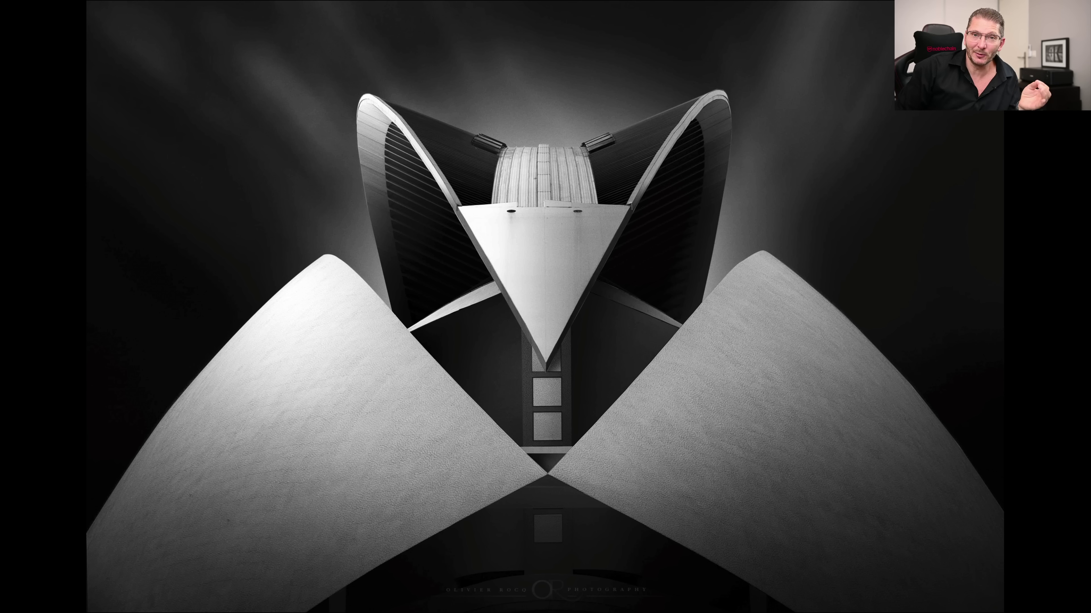
key(Right)
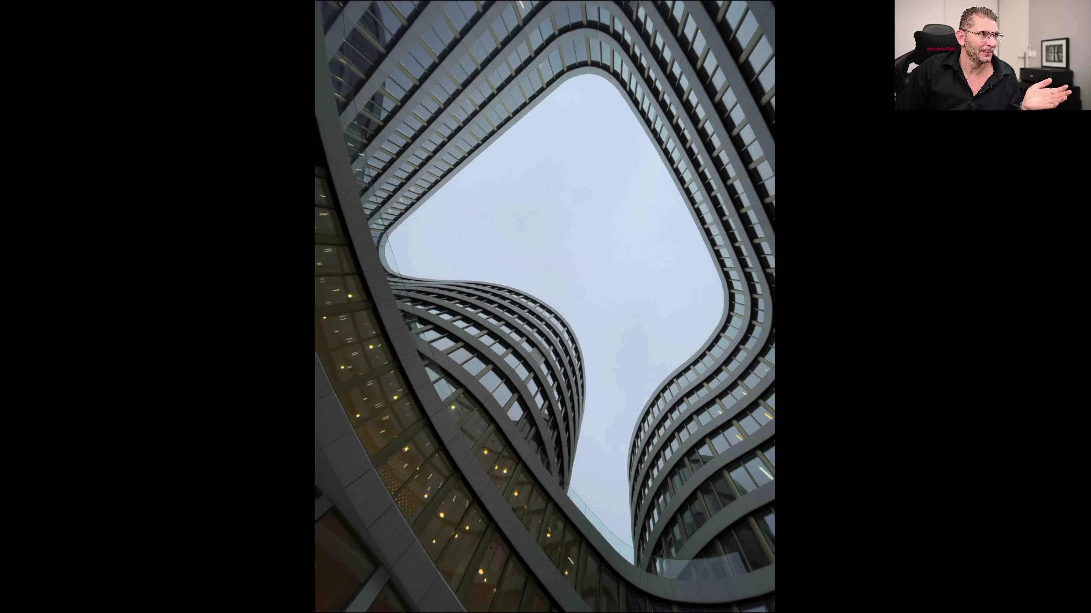
key(Right)
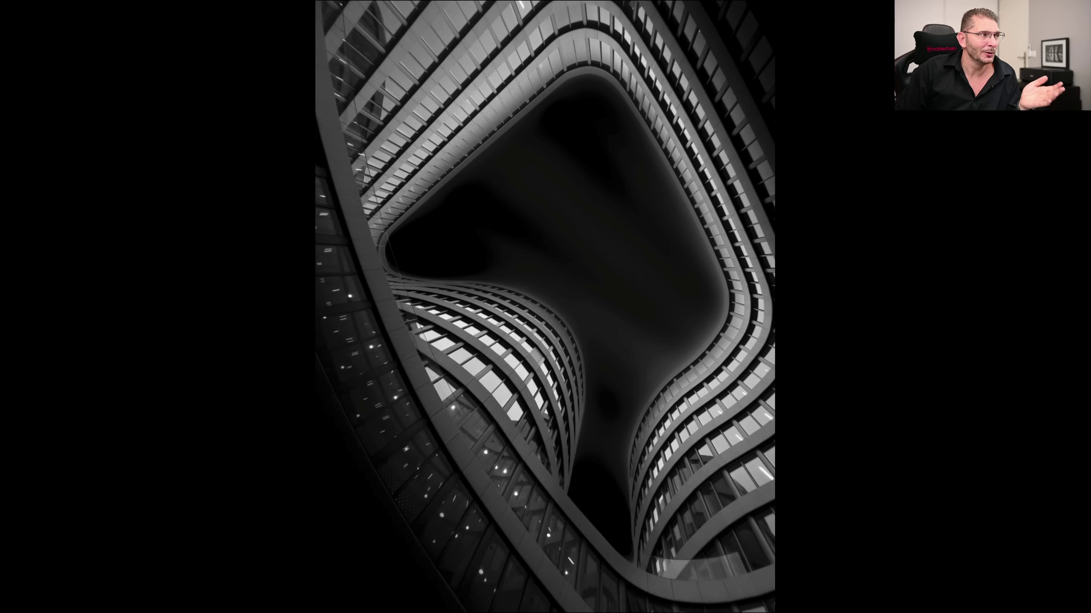
key(Right)
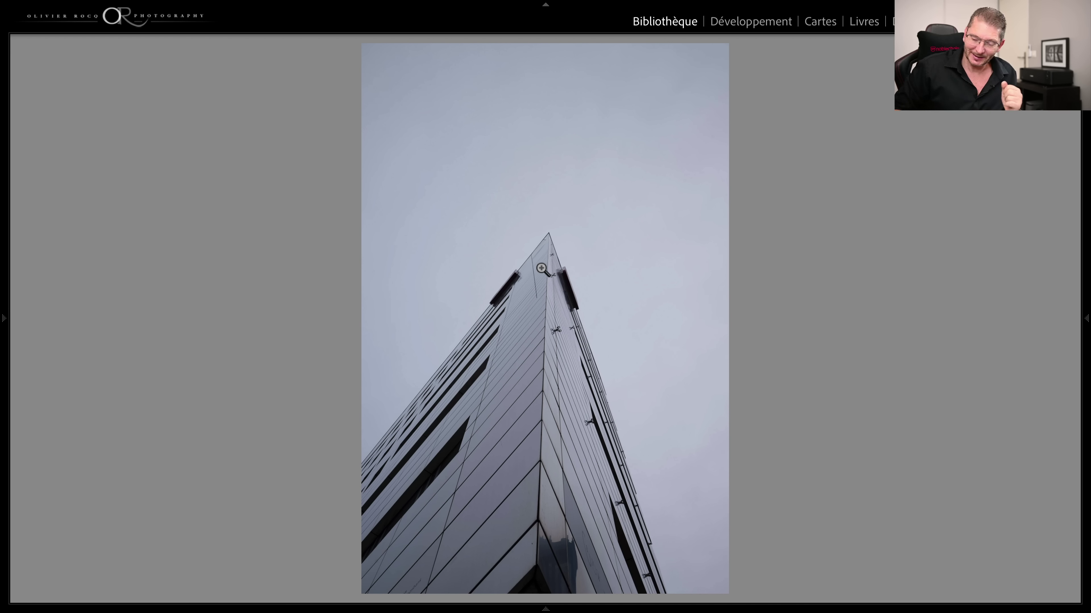
Inspect the towers of the waterfront skyline photo at high magnification, and return to the pointed building photo.
key(Right)
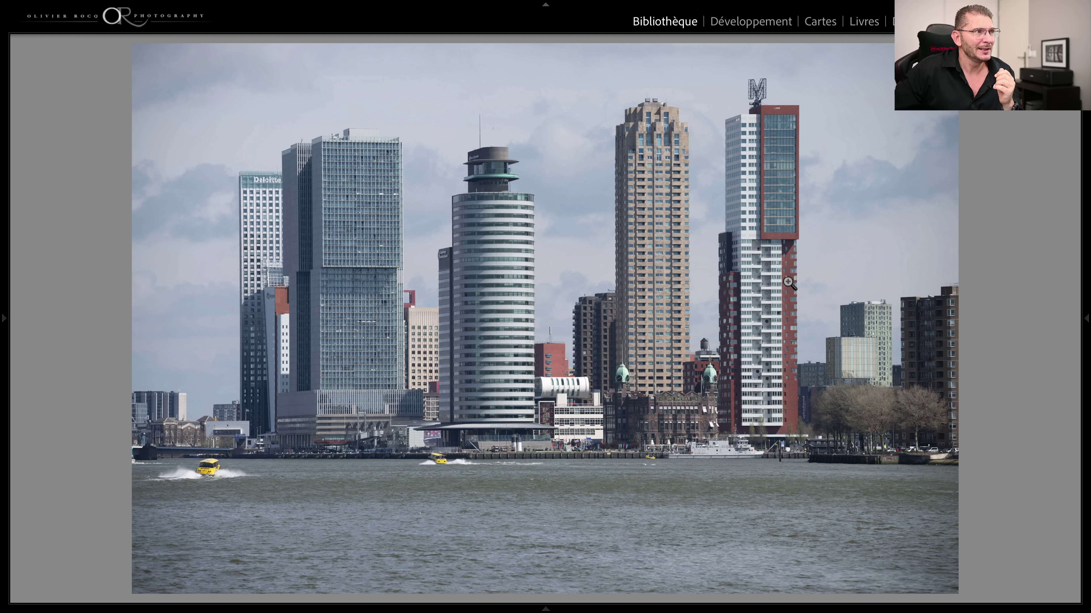
click(747, 169)
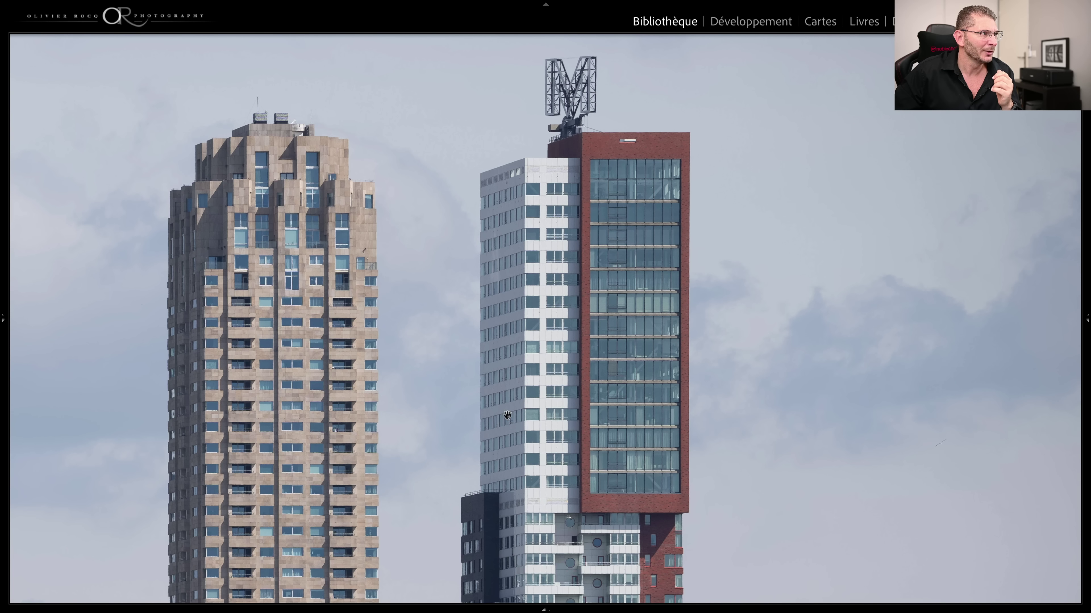
drag(316, 441, 662, 312)
drag(266, 432, 524, 368)
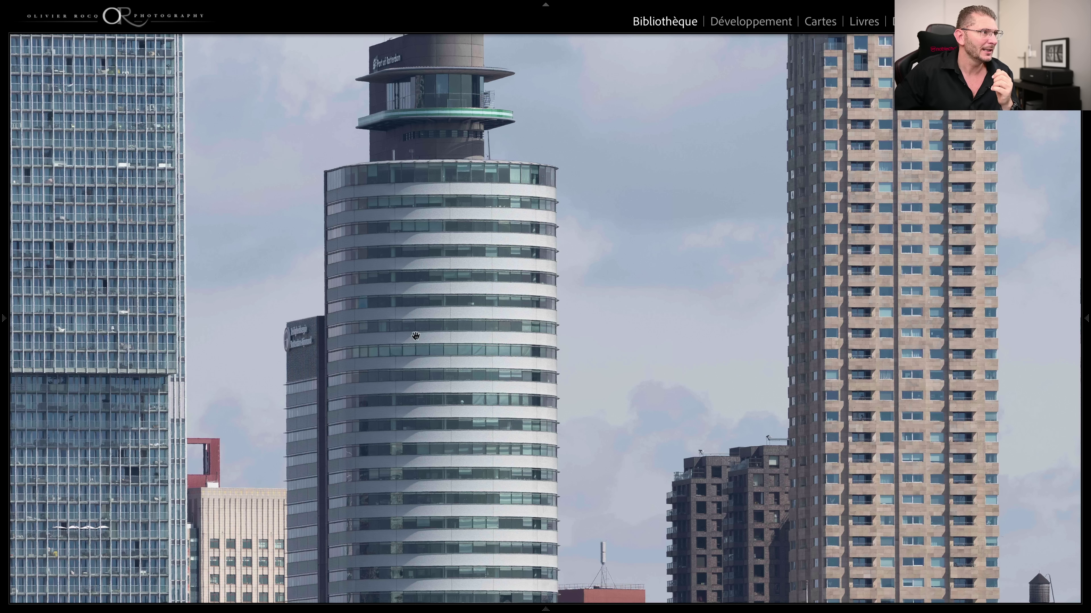
click(390, 367)
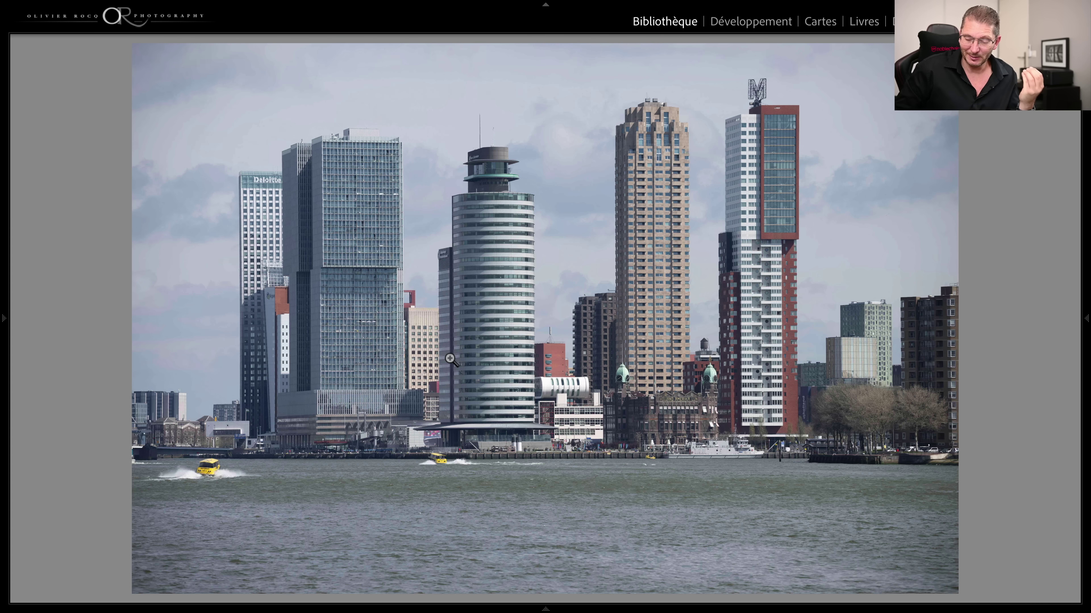
key(Left)
key(Left)
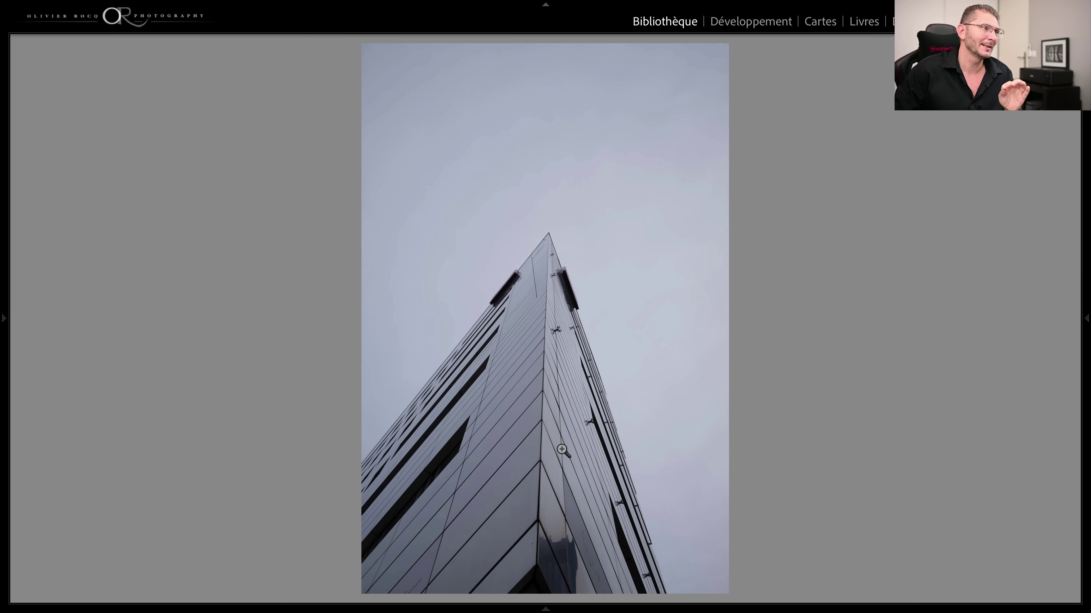
Switch the pointed building photo to Develop and enable chromatic aberration removal and the lens profile correction.
key(d)
click(1024, 172)
click(961, 202)
click(931, 213)
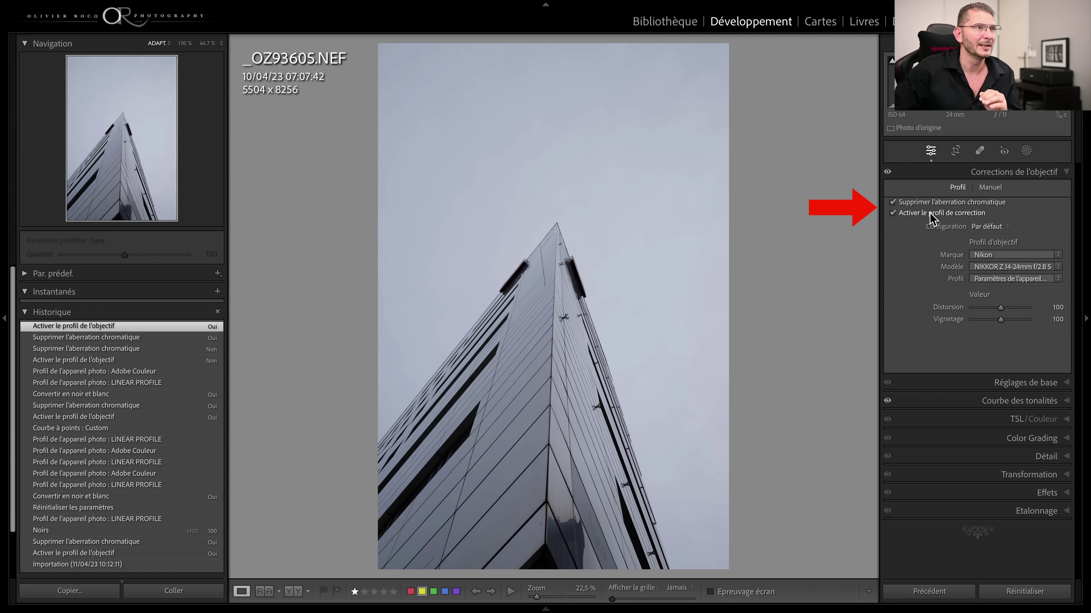
Apply the LINEAR PROFILE camera profile to the photo in the basic settings.
click(1019, 382)
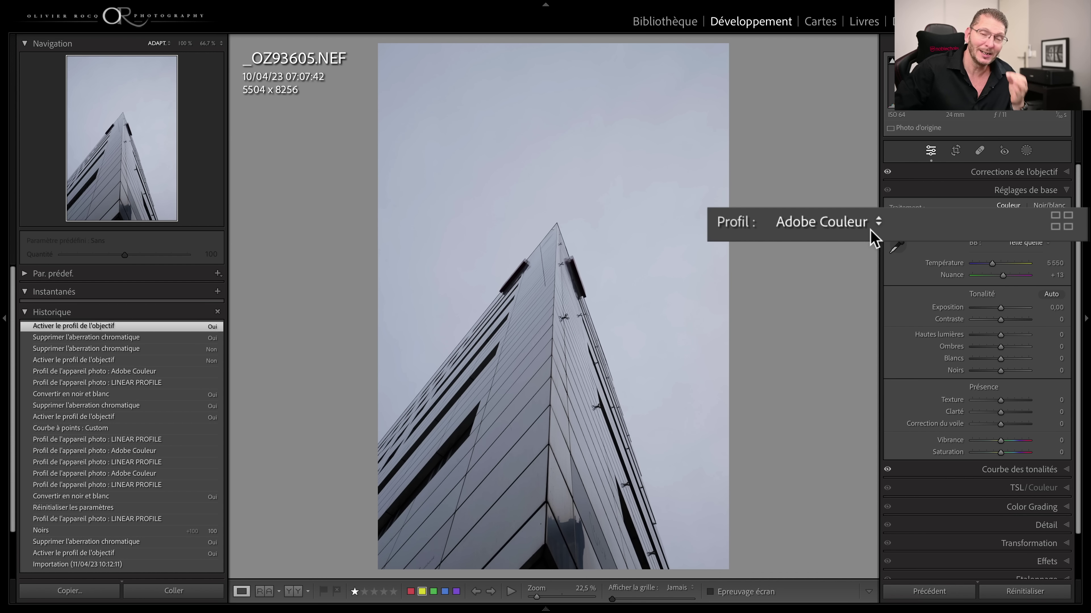
click(965, 223)
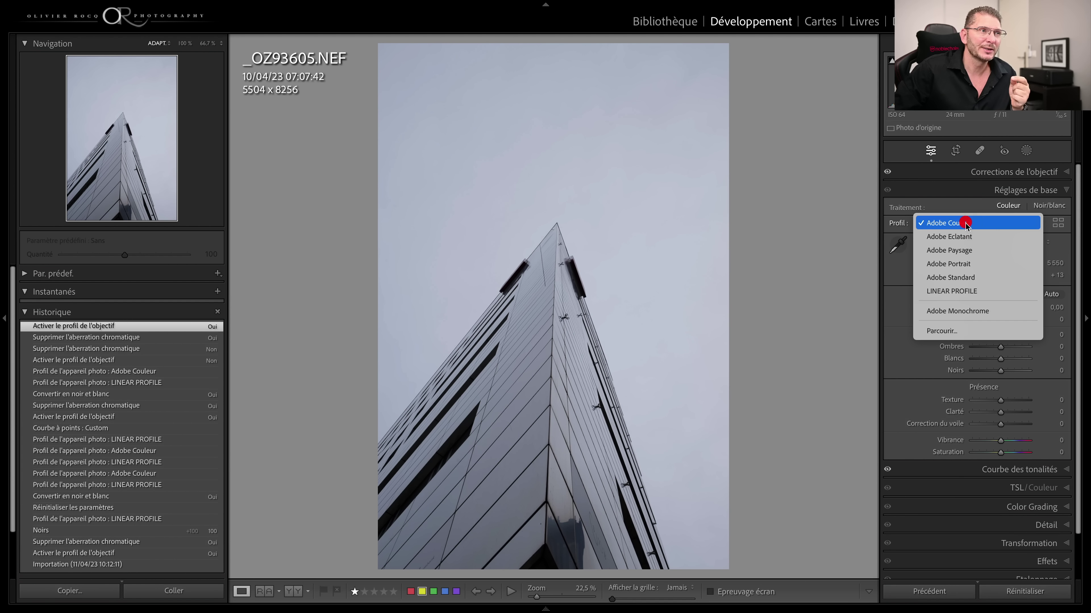
click(952, 293)
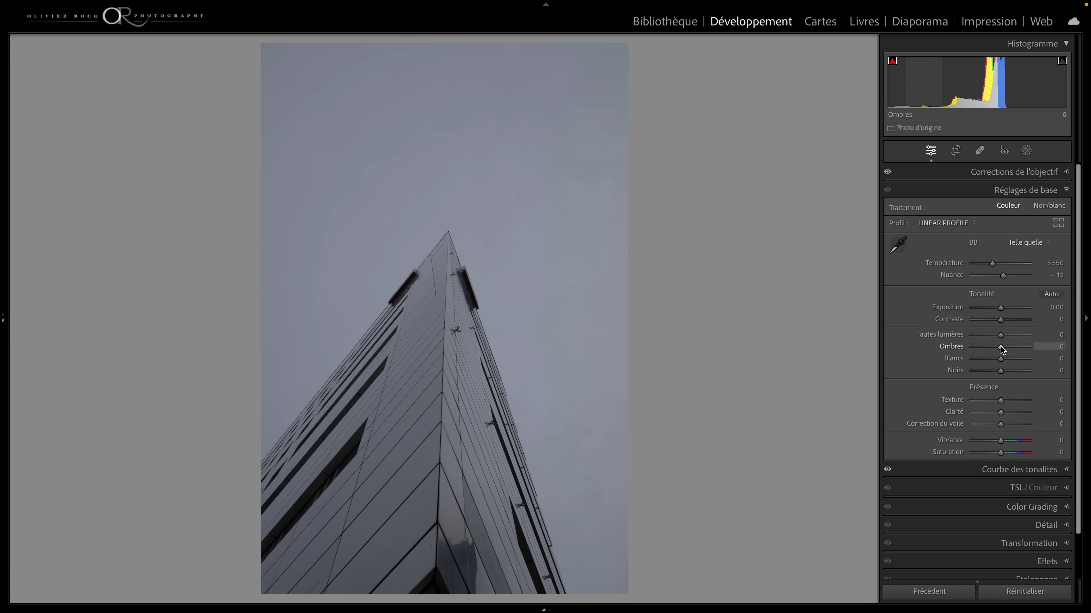
Set the photo's shadows (Ombres) to +44, blacks (Noirs) to +34 and highlights (Hautes lumières) to -100.
drag(1001, 346, 1009, 372)
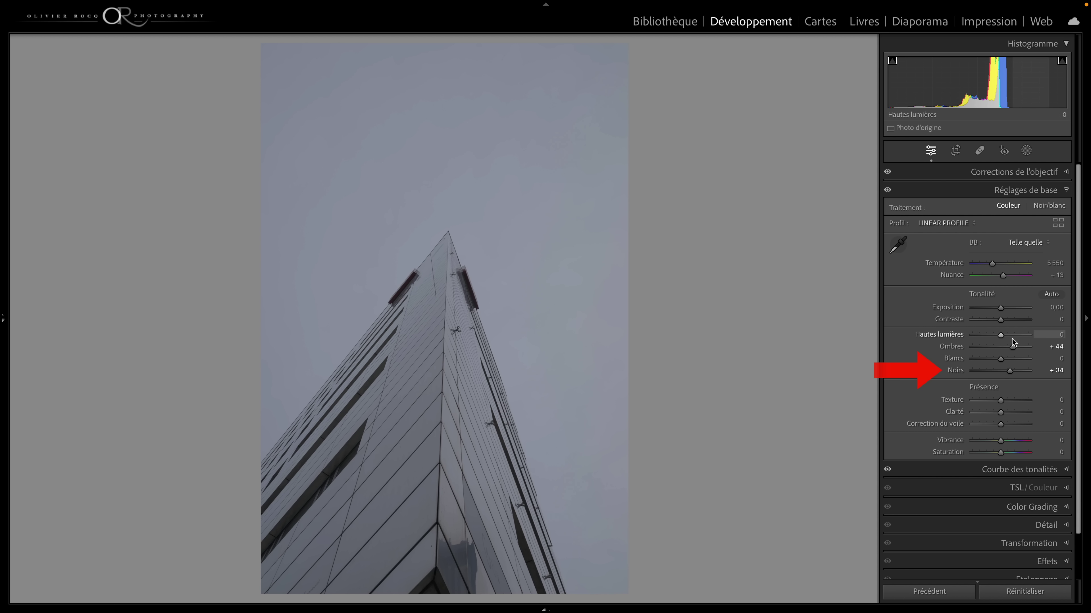
drag(999, 336, 970, 335)
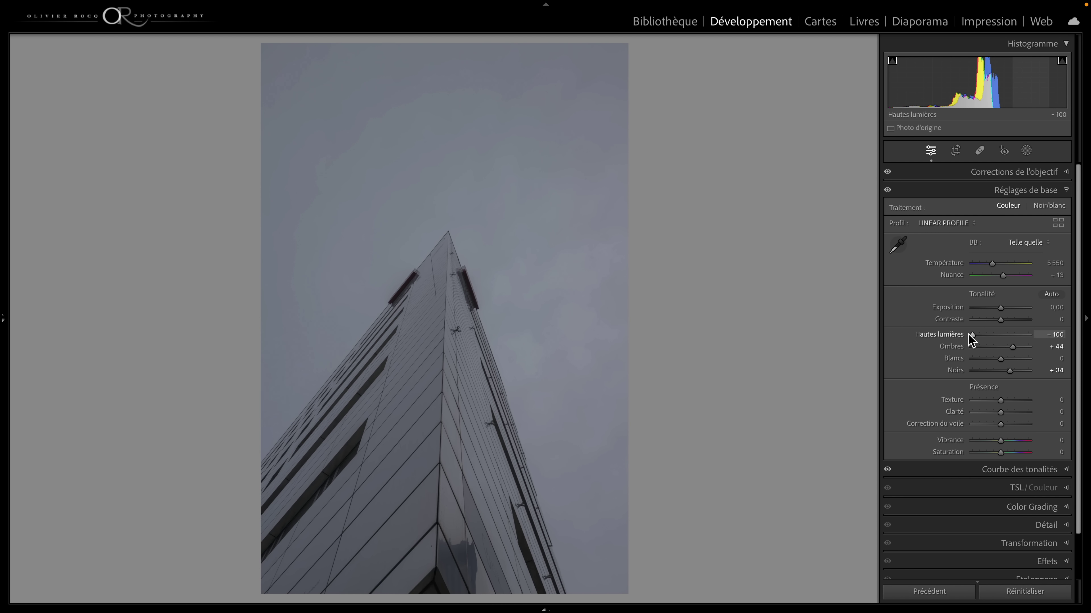
Open the adjusted photo in Adobe Photoshop 2023 for further editing.
right_click(457, 226)
mouse_move(623, 336)
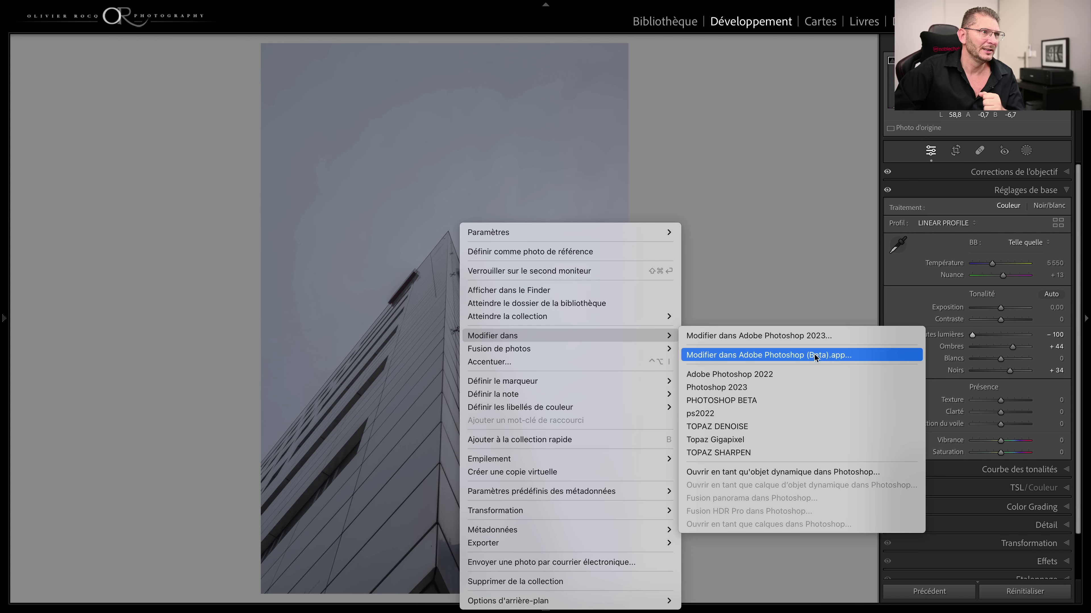
click(794, 337)
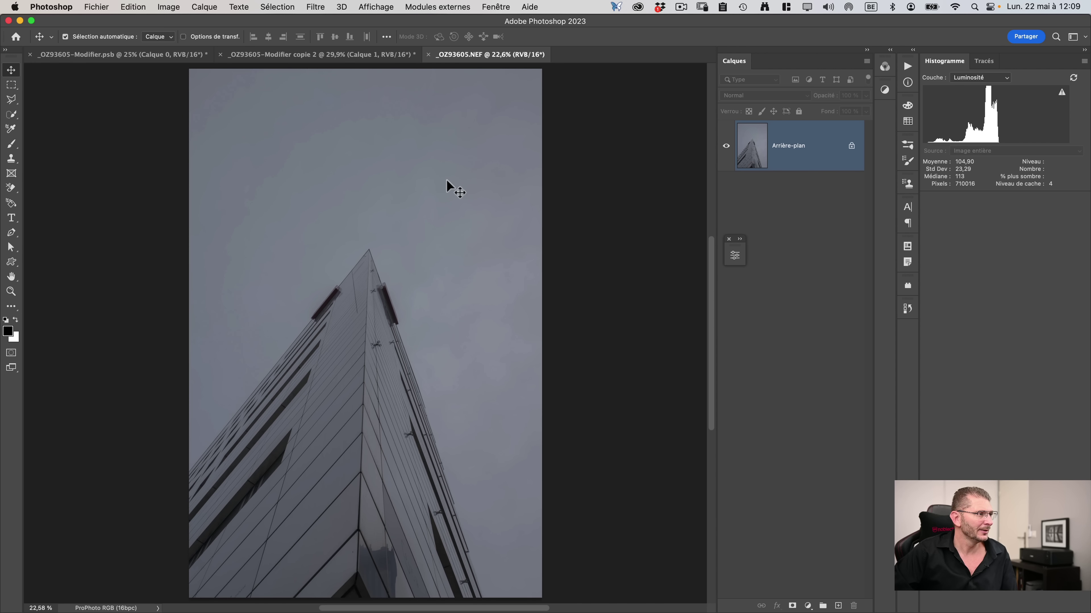
Crop the photo to a 4:5 ratio, cutting off sky above the tower and keeping the building's full base.
key(c)
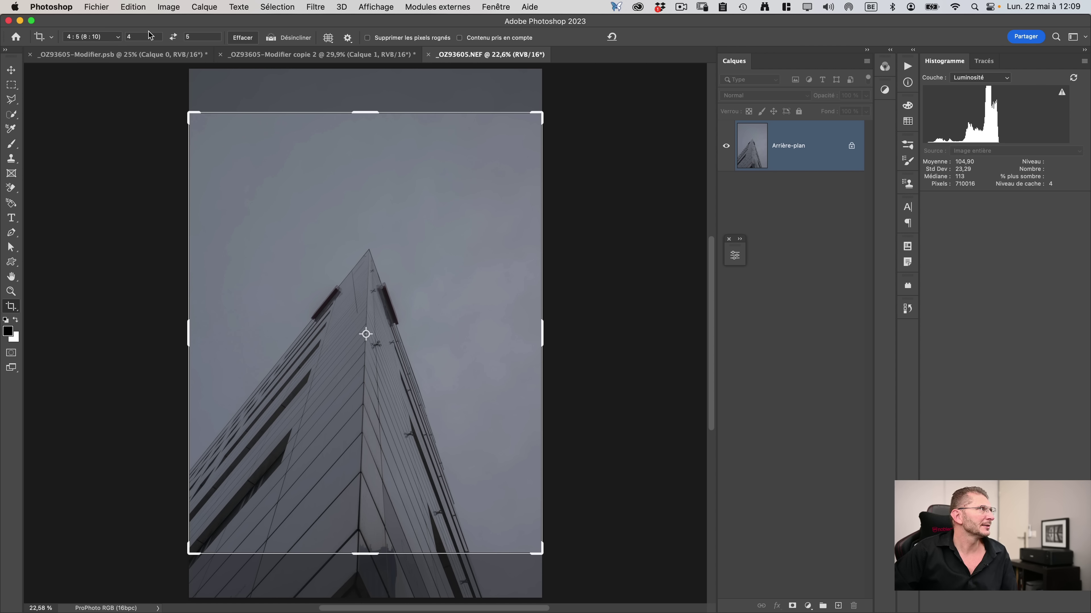
click(98, 37)
click(96, 37)
click(459, 361)
drag(459, 362, 462, 322)
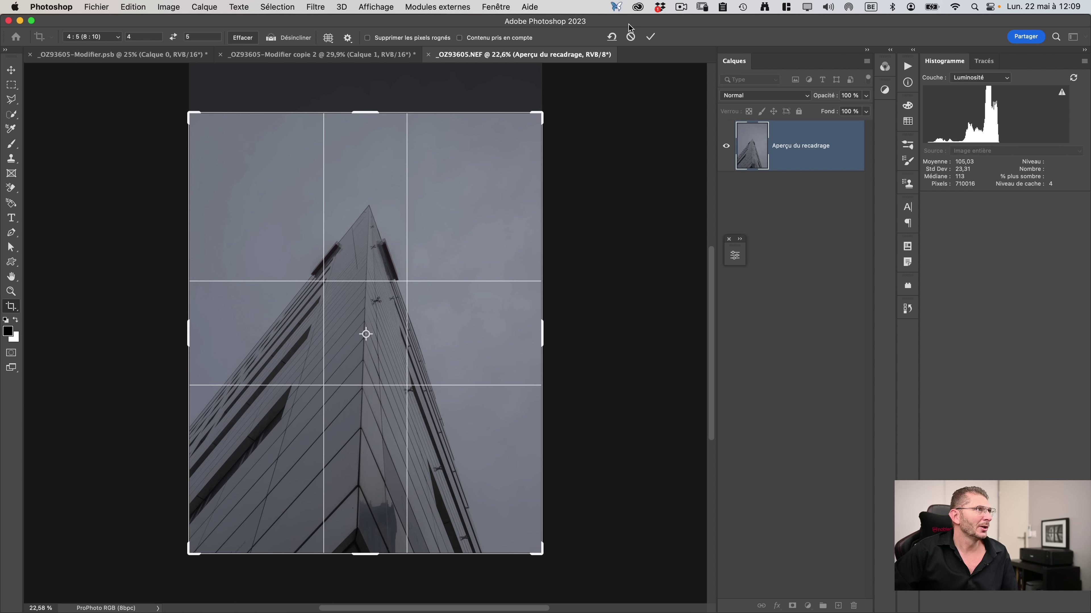
click(651, 37)
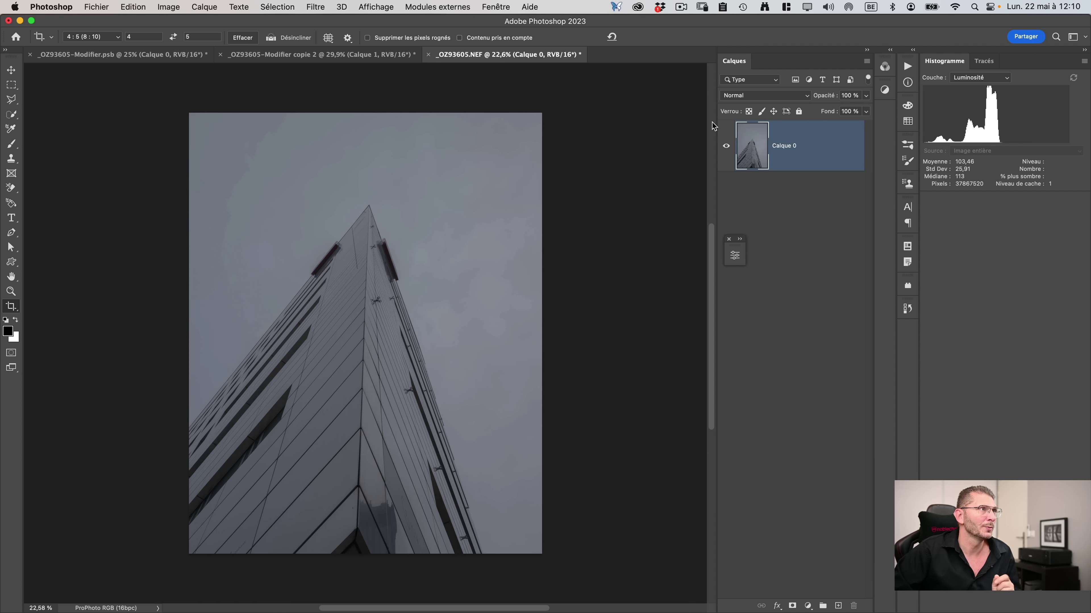
key(super+0)
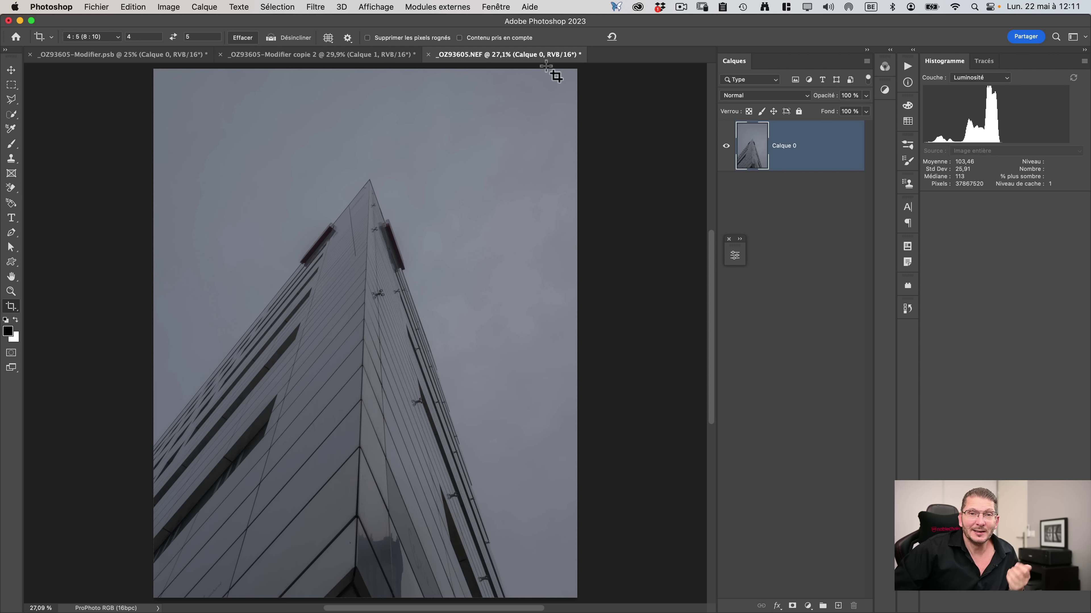
Try selecting the sky automatically, check its edge around the tower's tip in Quick Mask mode, and drop the selection.
click(278, 7)
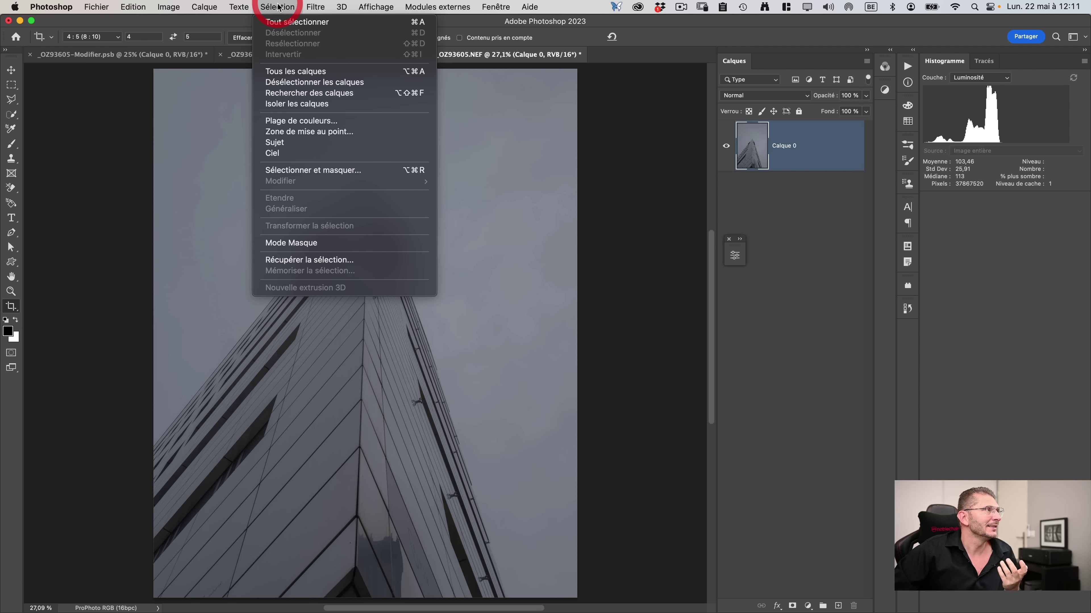
click(296, 154)
key(q)
key(z)
drag(378, 211, 414, 219)
key(c)
key(q)
key(v)
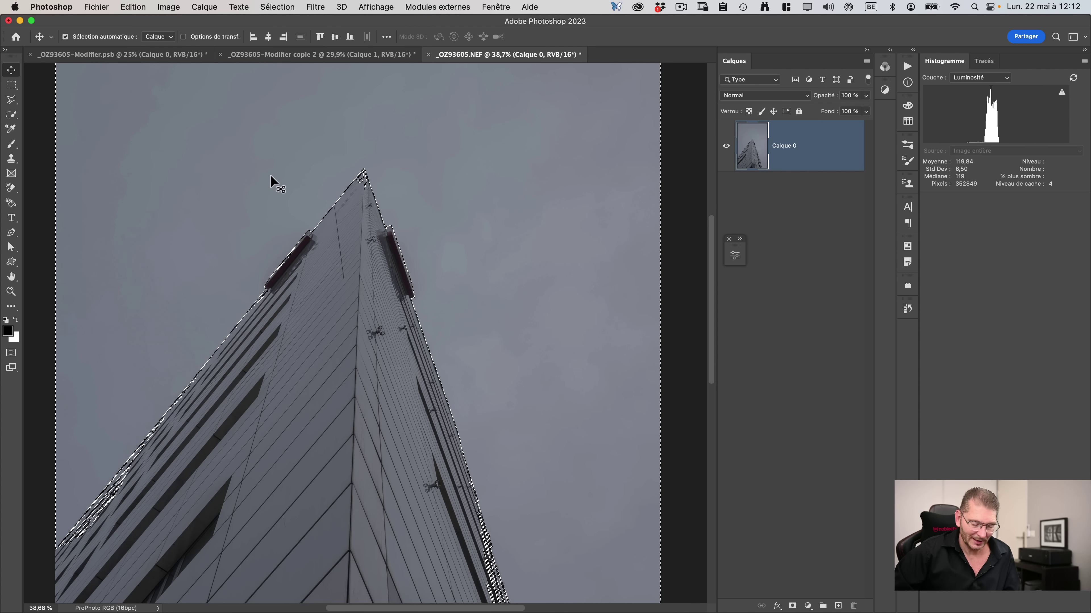
key(super)
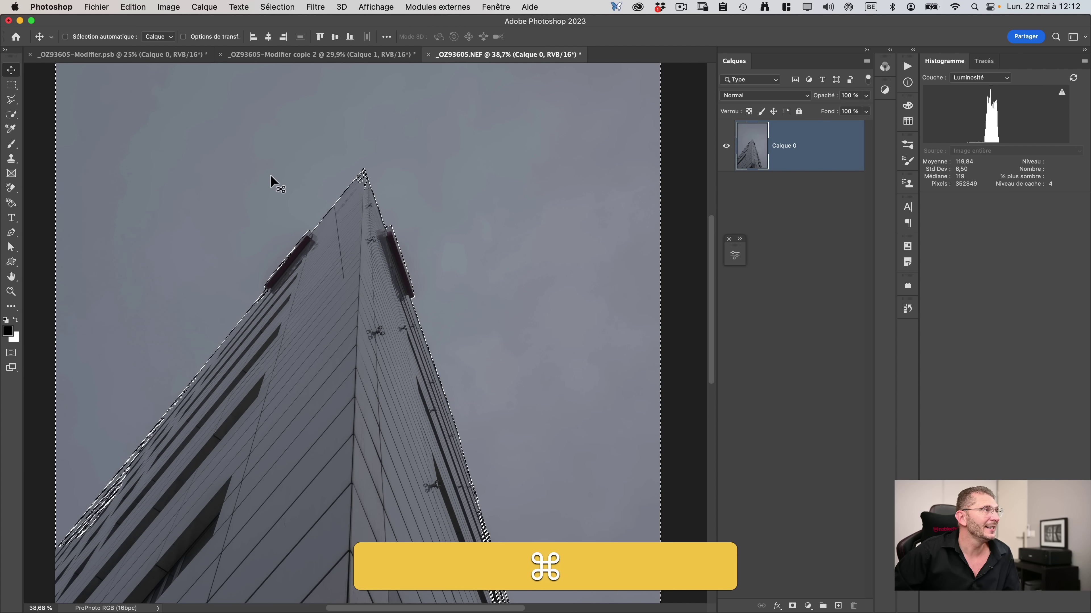
key(super+d)
Select the building with Select Subject, using the Cloud (Résultats détaillés) processing option.
click(277, 6)
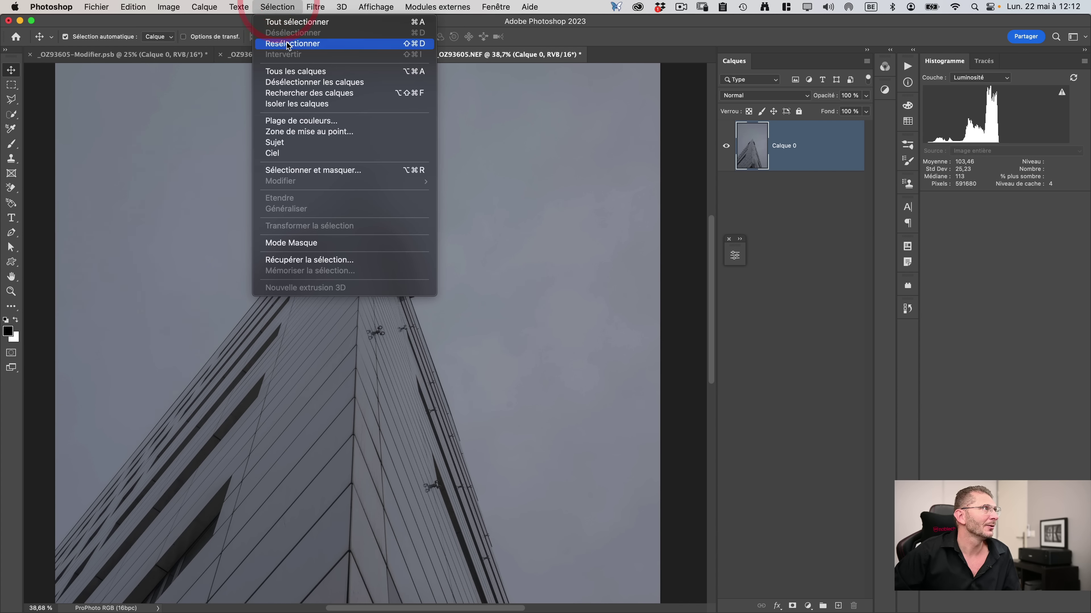
click(282, 143)
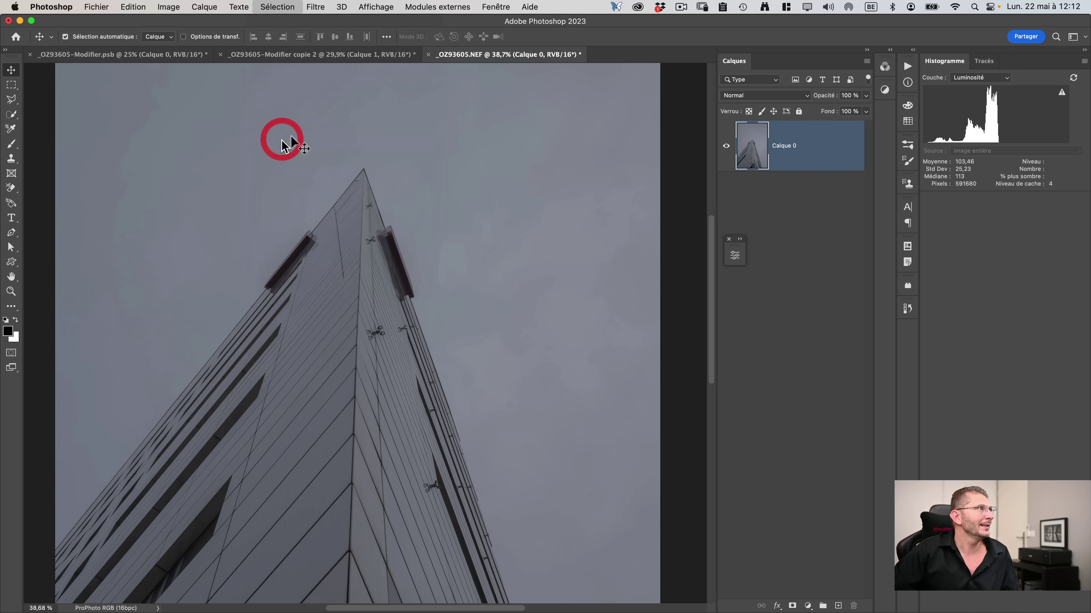
key(w)
click(593, 37)
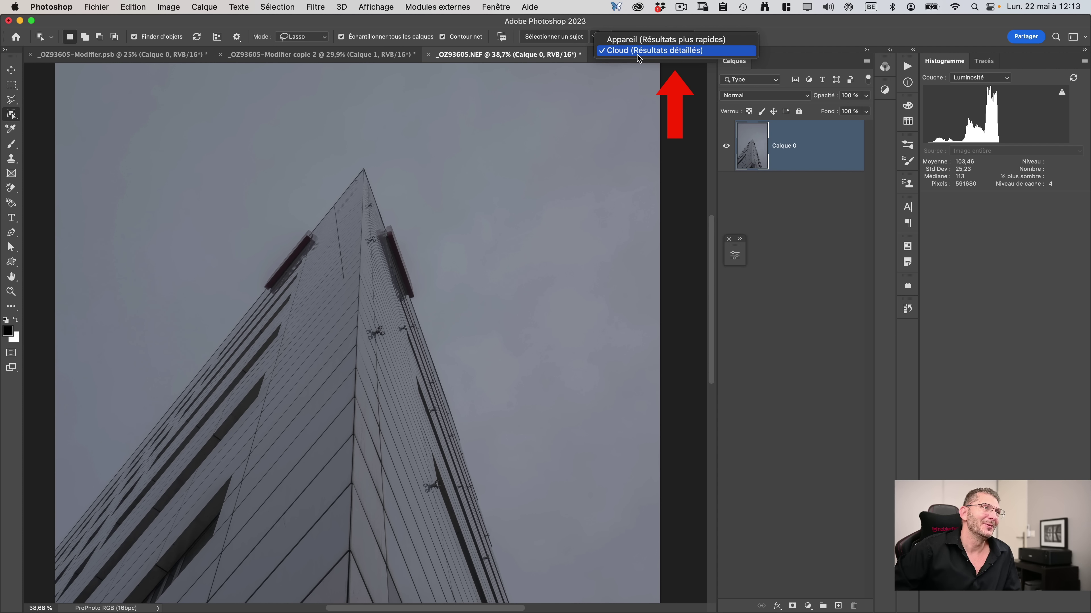
click(654, 50)
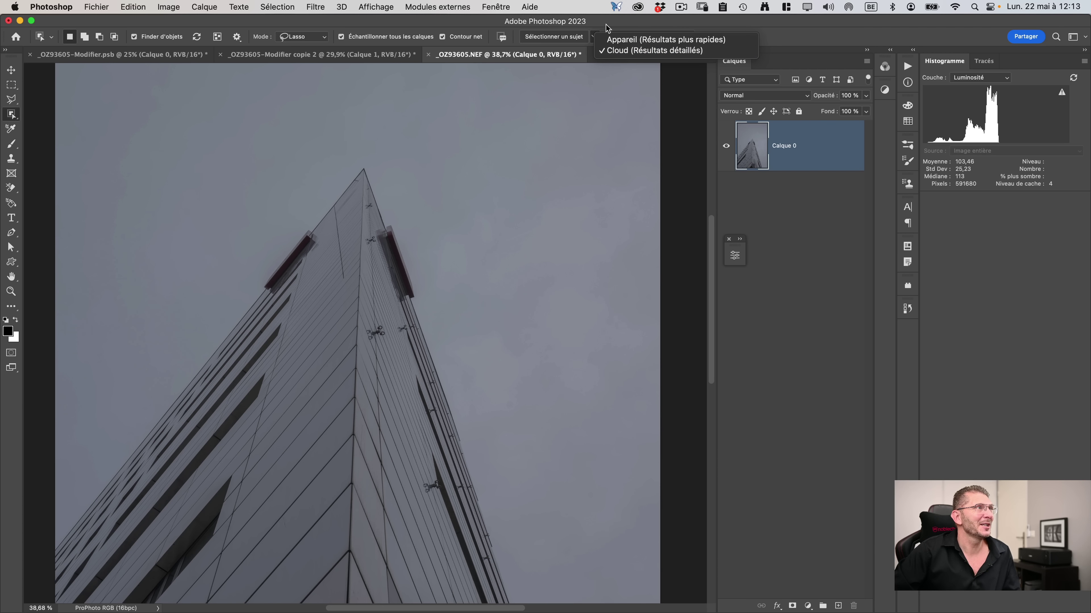
click(550, 38)
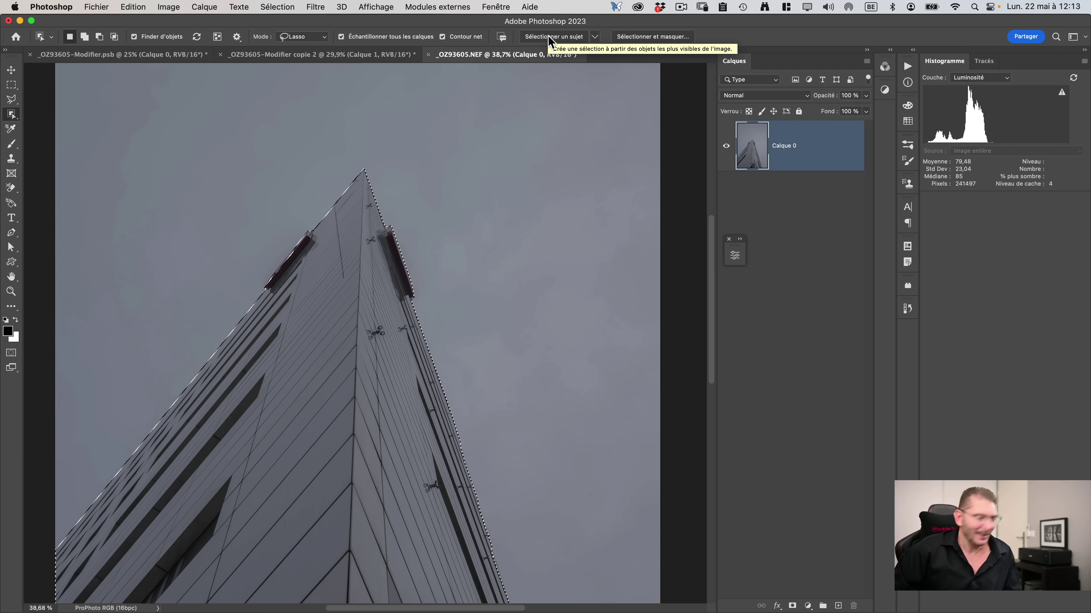
key(super+0)
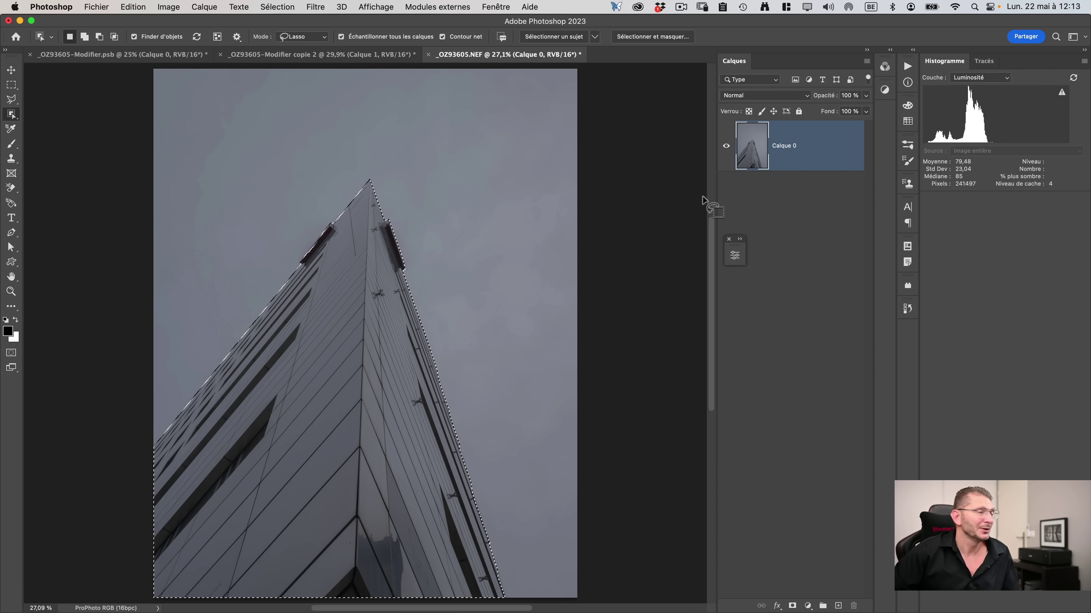
key(v)
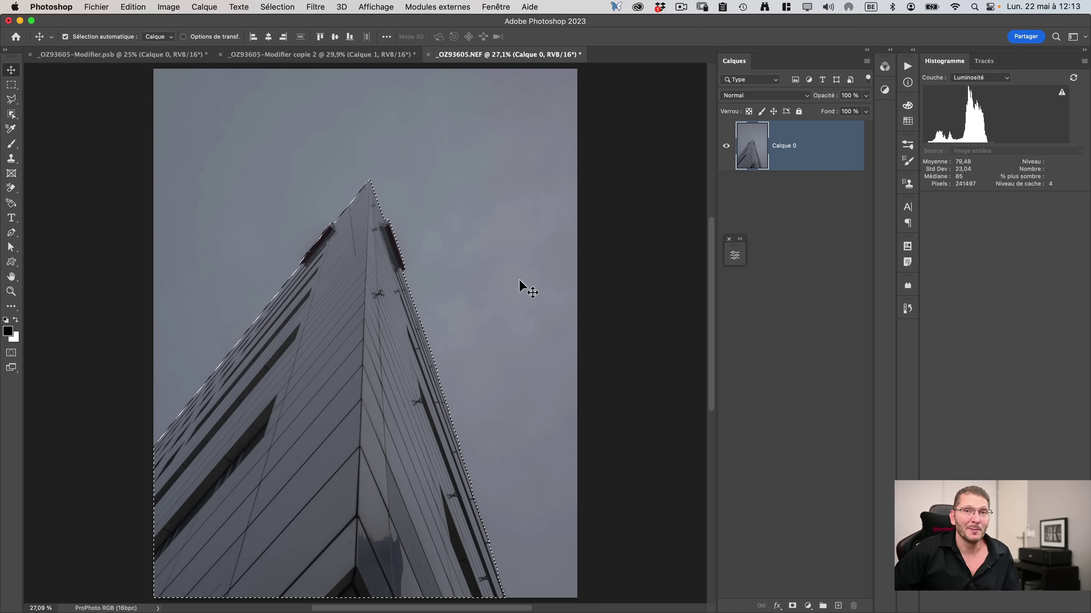
Check the automatic building selection in Quick Mask mode, closely examining the mask's edge along the lower right facade.
key(q)
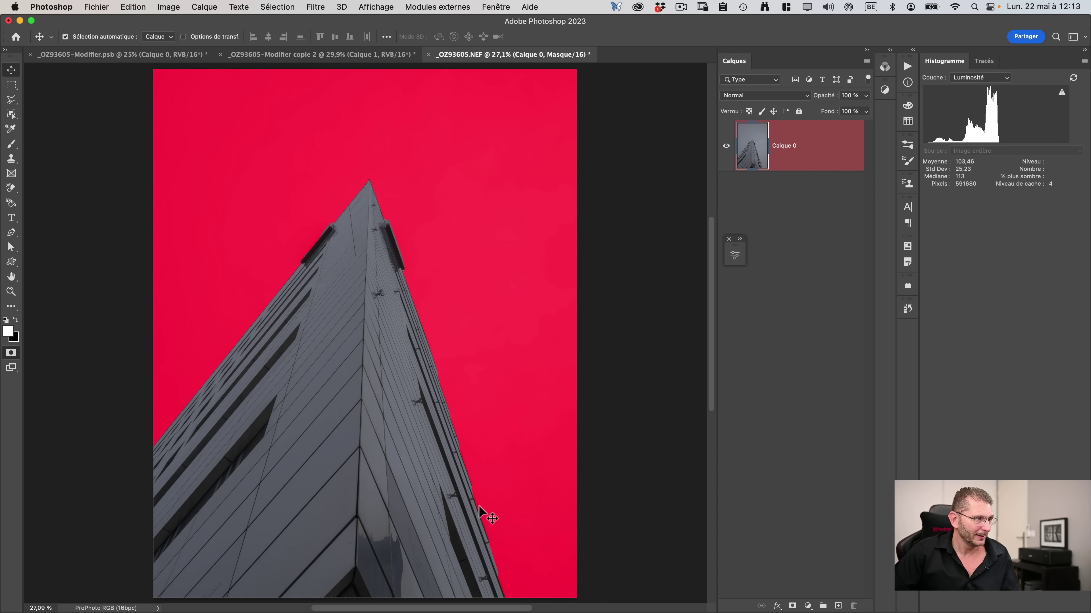
key(z)
drag(554, 575, 586, 574)
scroll(606, 569, down, 5)
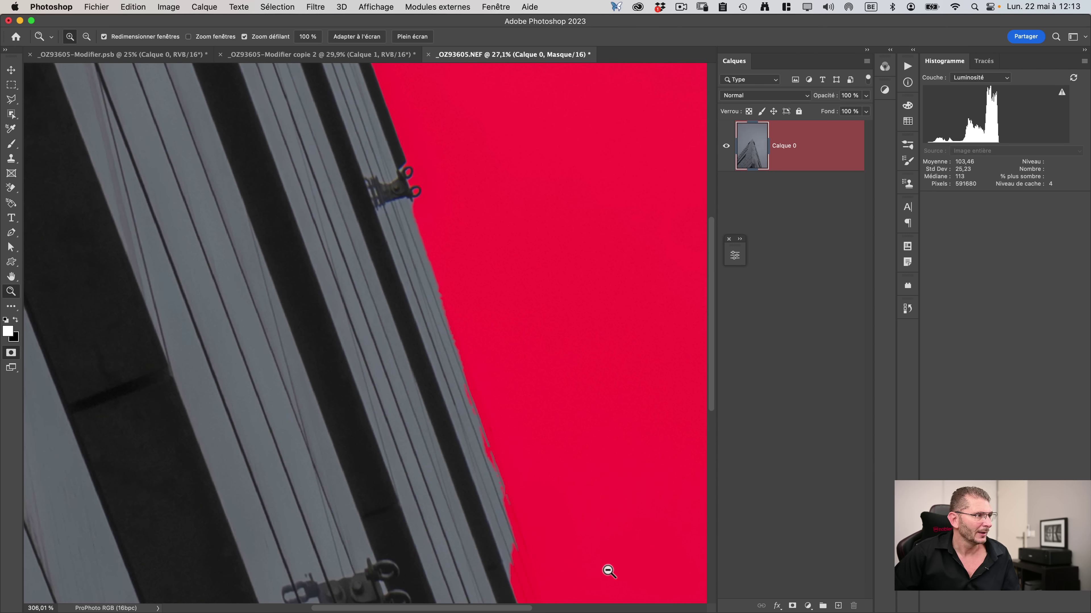
key(v)
key(space)
scroll(483, 436, up, 5)
scroll(483, 436, right, 3)
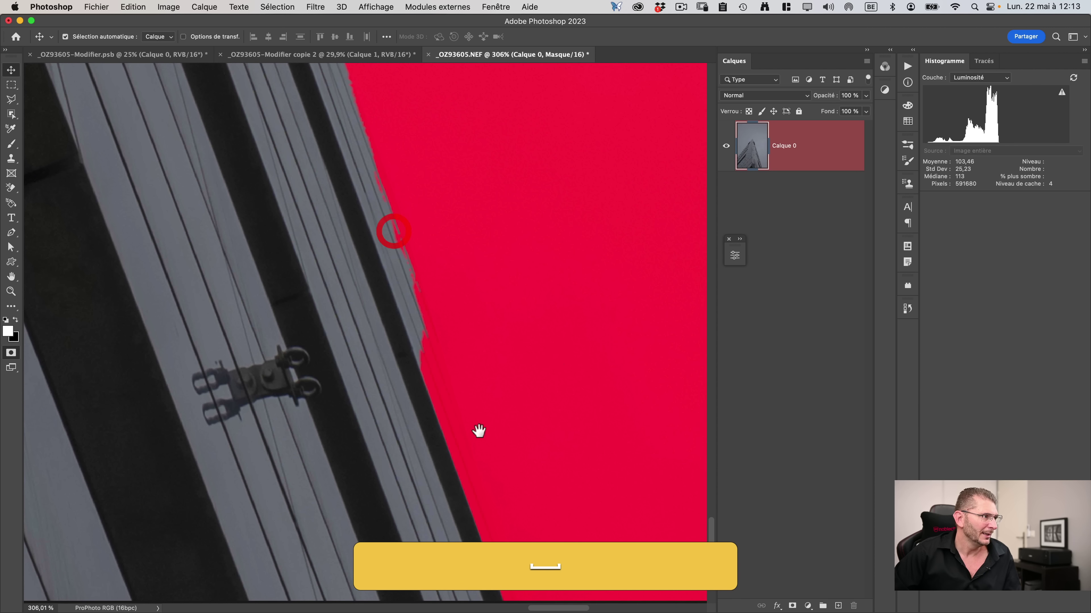
Leave Quick Mask mode and examine the selection outline along the right facade and around the dark red overhang near the tower's tip.
key(q)
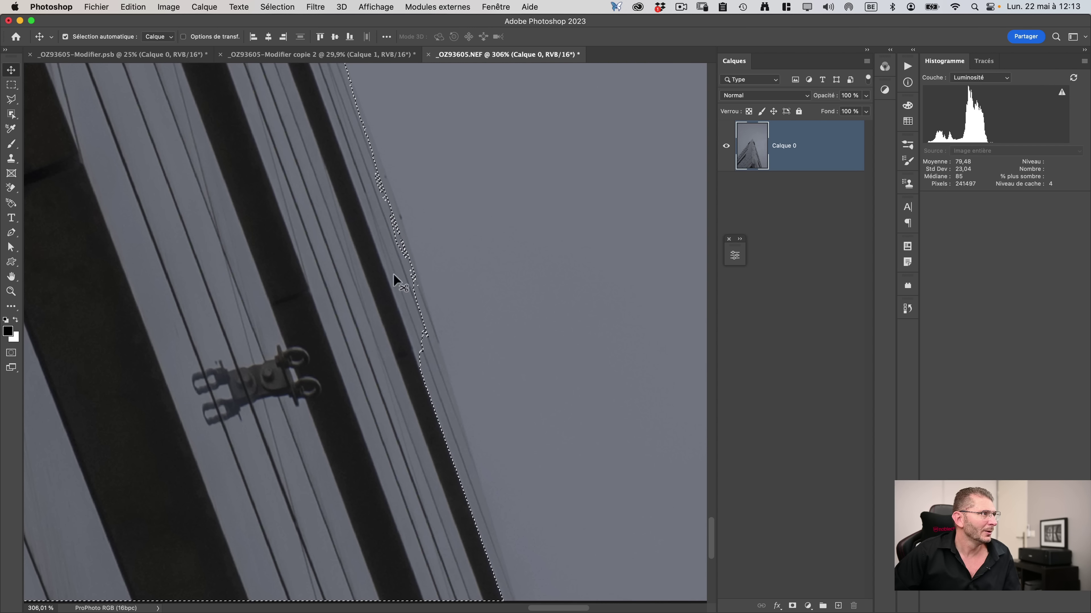
key(space)
drag(438, 453, 440, 461)
scroll(441, 461, down, 2)
scroll(440, 460, left, 6)
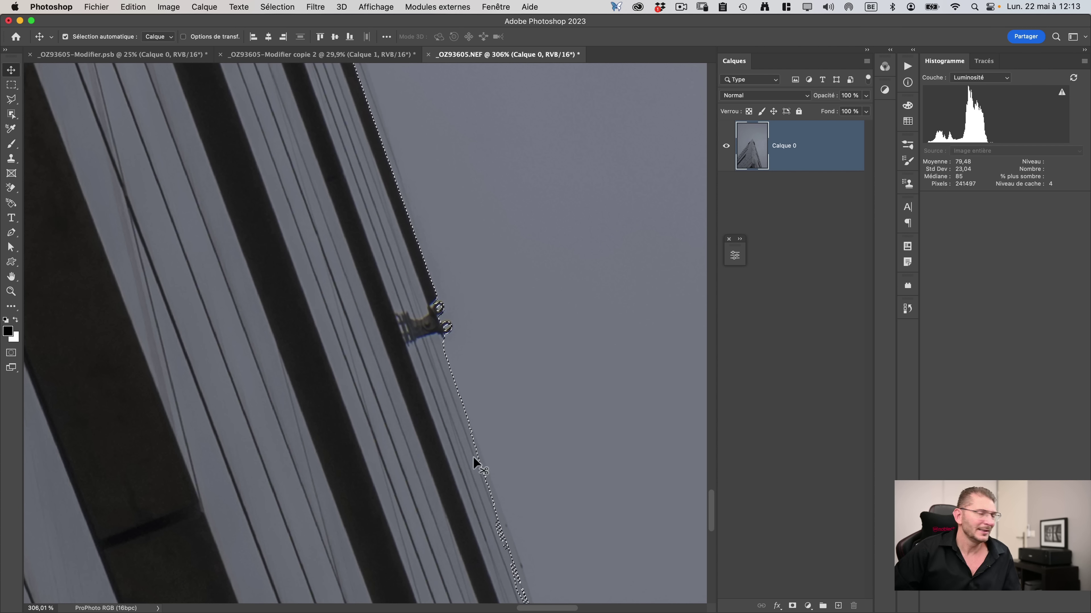
key(space)
drag(358, 226, 484, 429)
scroll(412, 449, down, 5)
scroll(413, 449, right, 2)
scroll(412, 449, up, 5)
scroll(412, 449, left, 3)
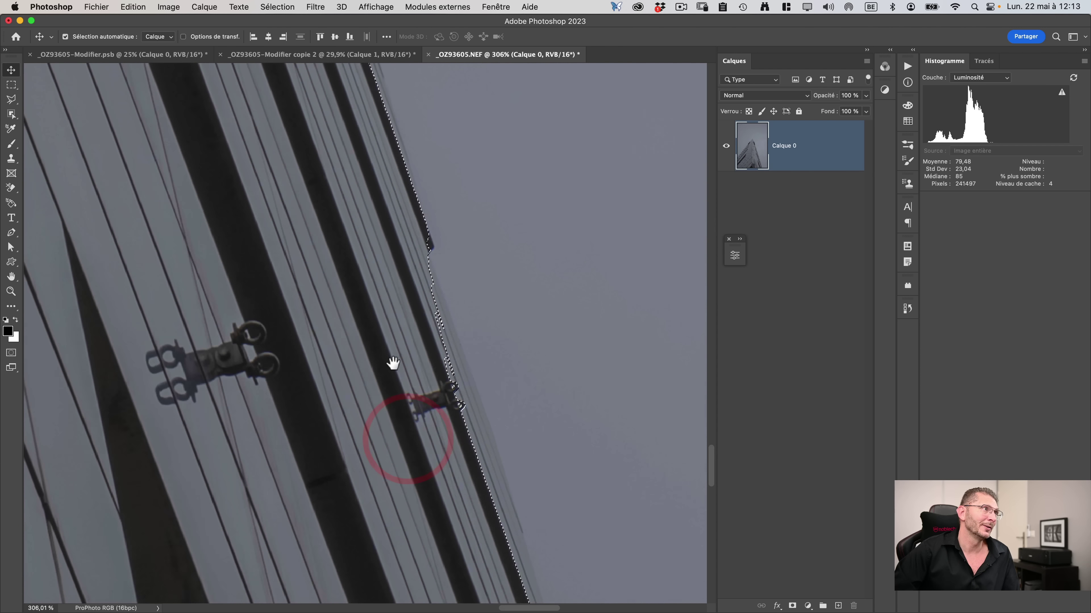
key(h)
drag(321, 169, 300, 232)
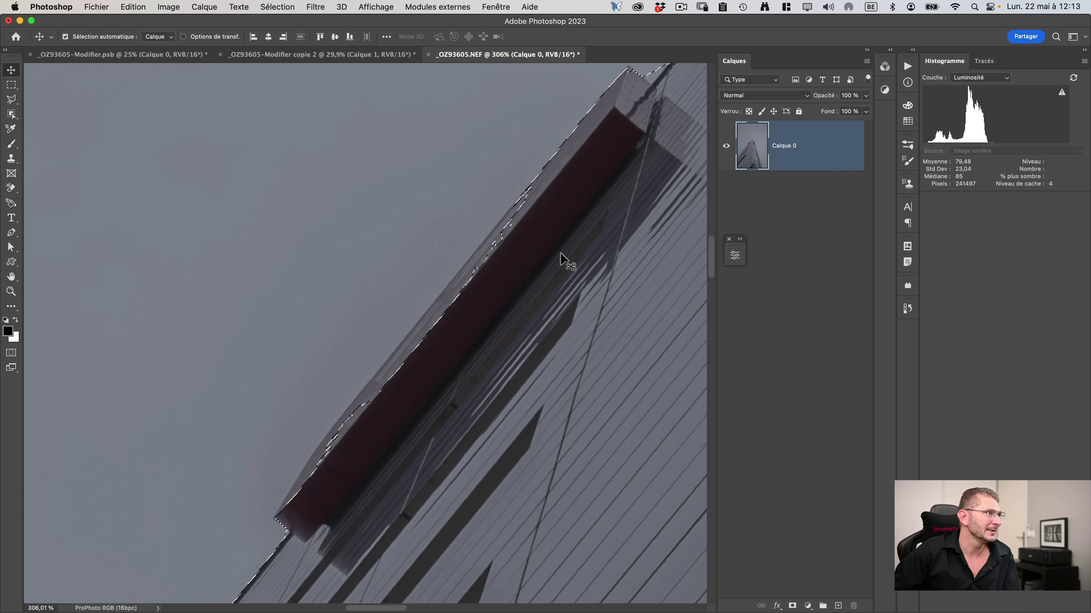
key(space)
drag(638, 168, 590, 207)
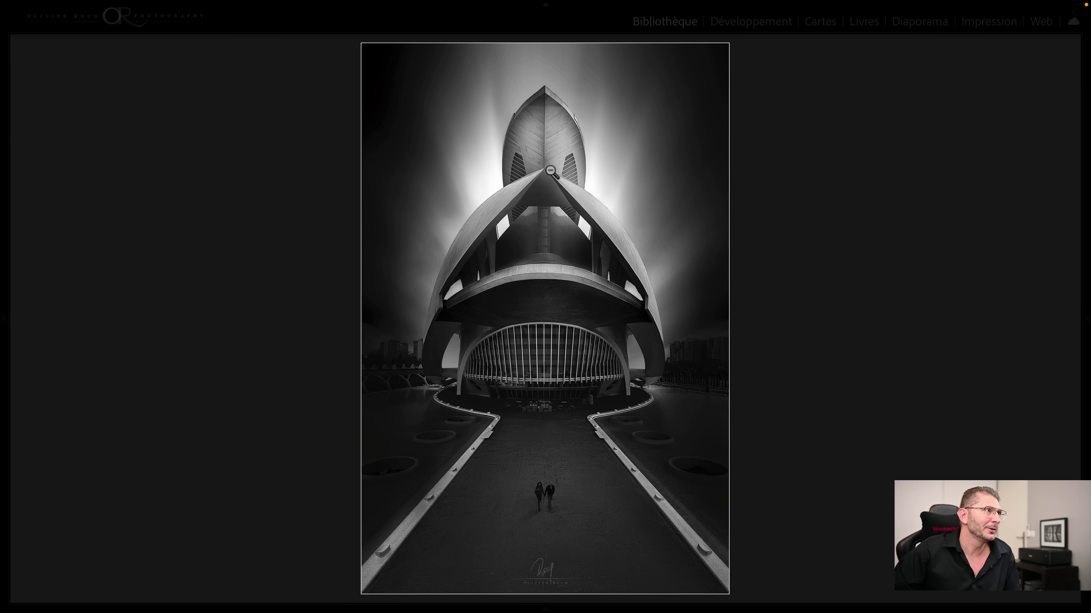
View the next black-and-white architecture example in the Lightroom library, and switch back to Photoshop.
key(Right)
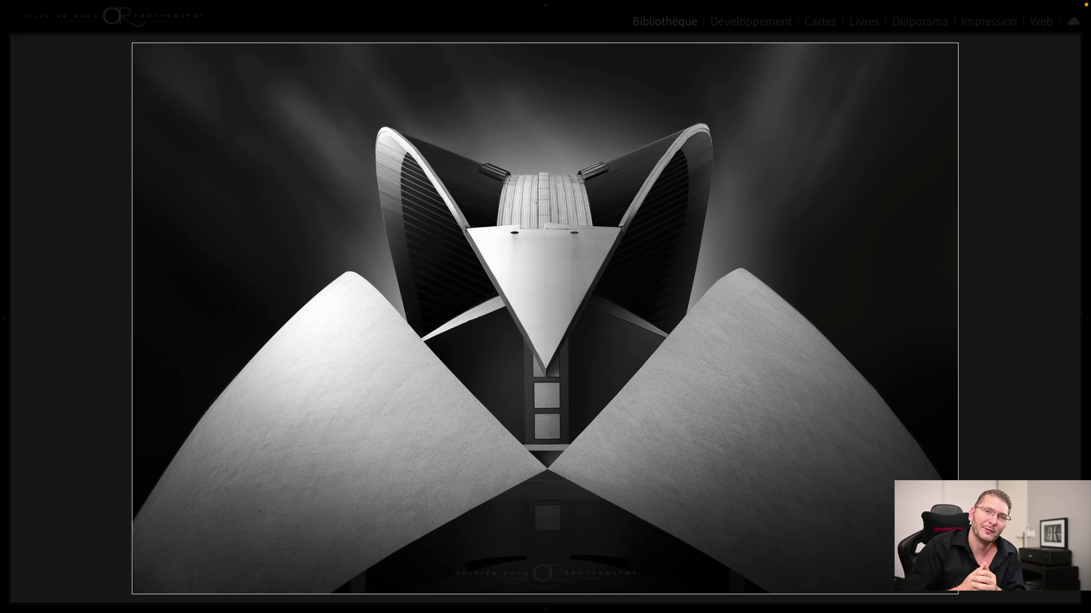
key(g)
key(super+Tab)
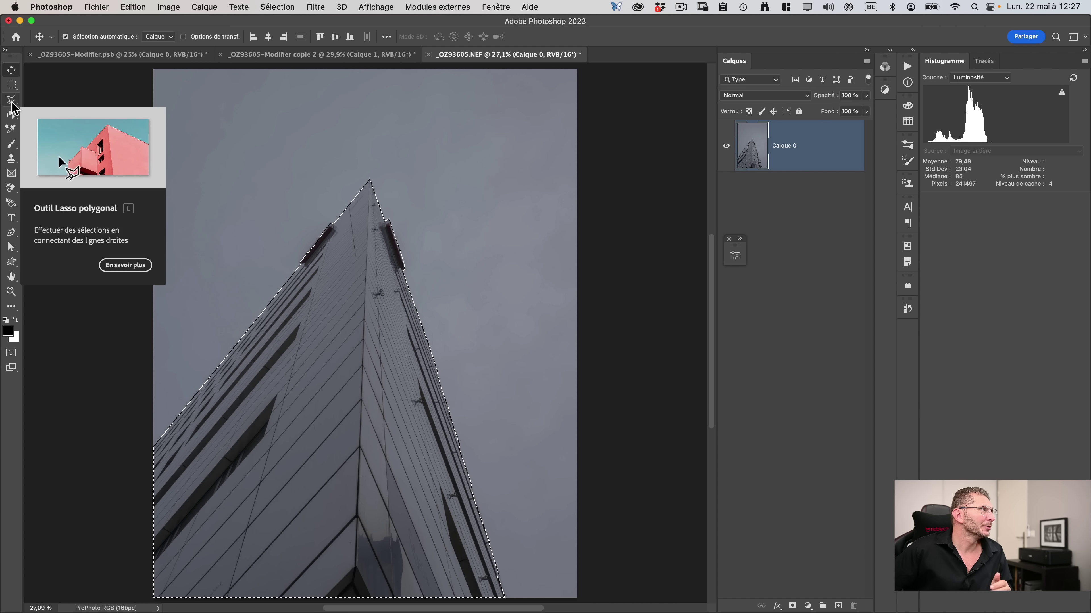
Activate the Polygonal Lasso tool and drop the automatic building selection.
click(13, 107)
click(12, 105)
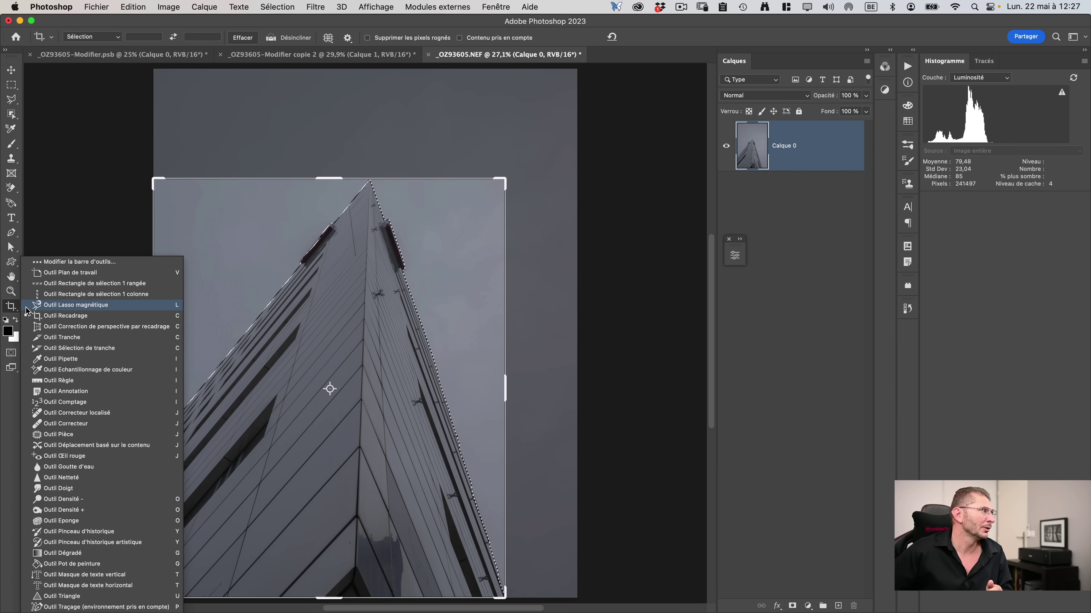
click(11, 100)
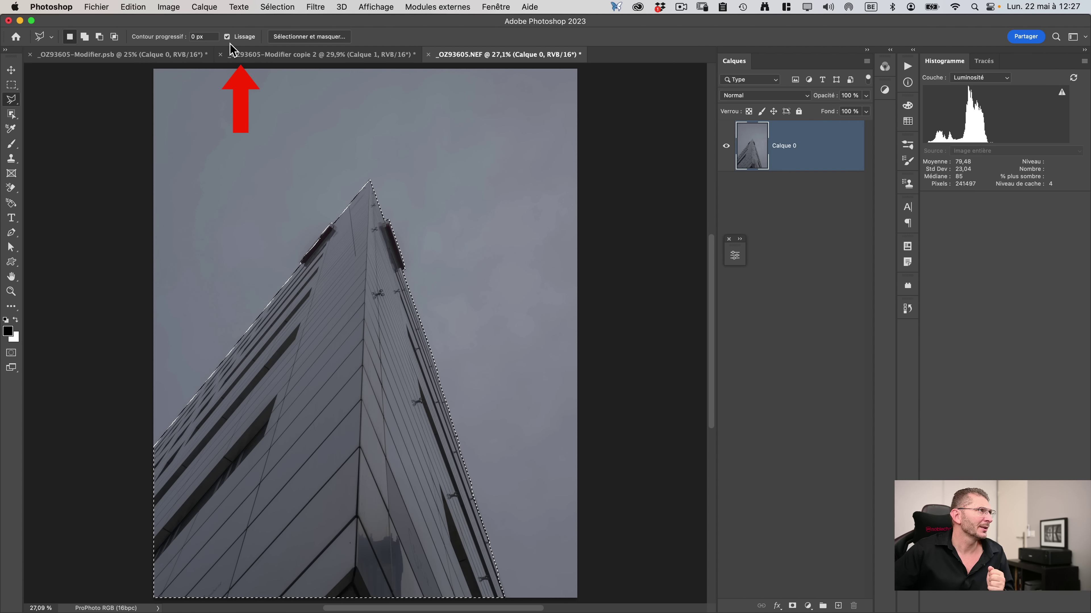
key(super)
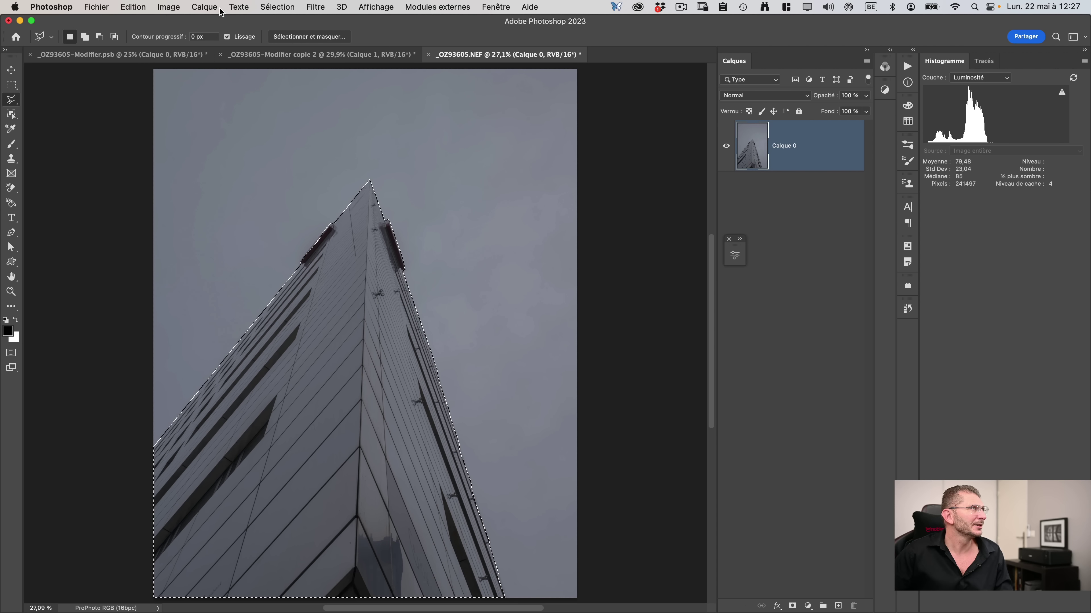
click(293, 6)
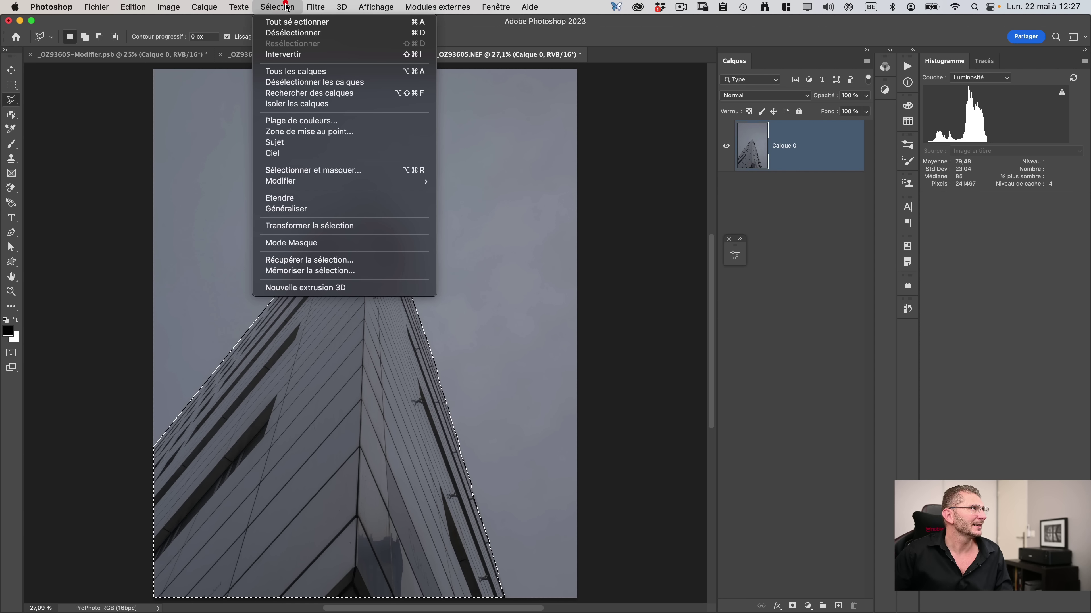
click(293, 31)
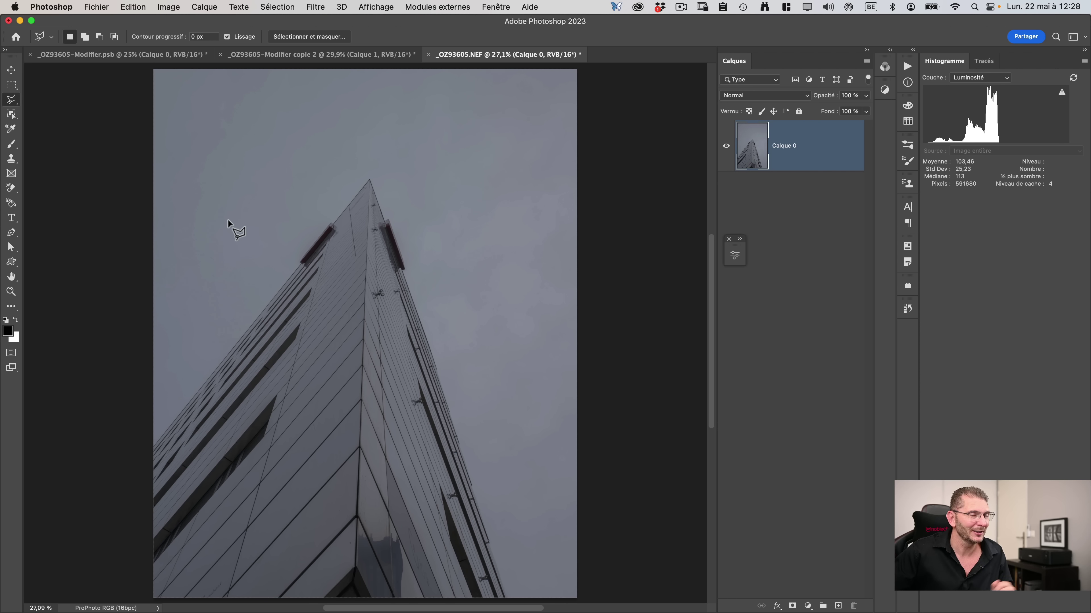
Draw a closed five-point Polygonal Lasso selection around the tower's tip, and drop it.
click(209, 230)
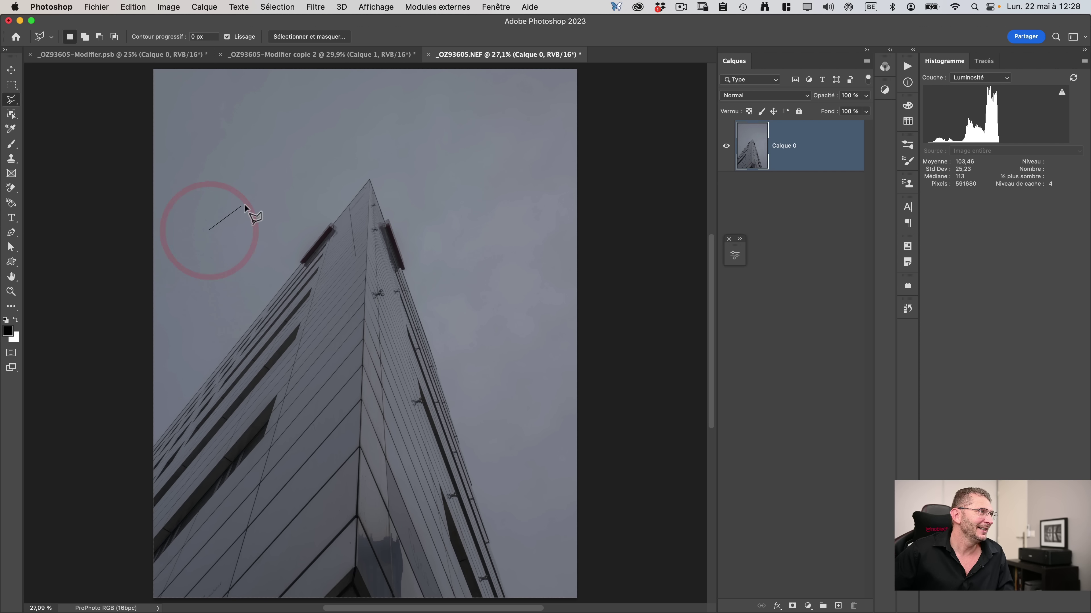
click(297, 155)
click(427, 149)
click(435, 231)
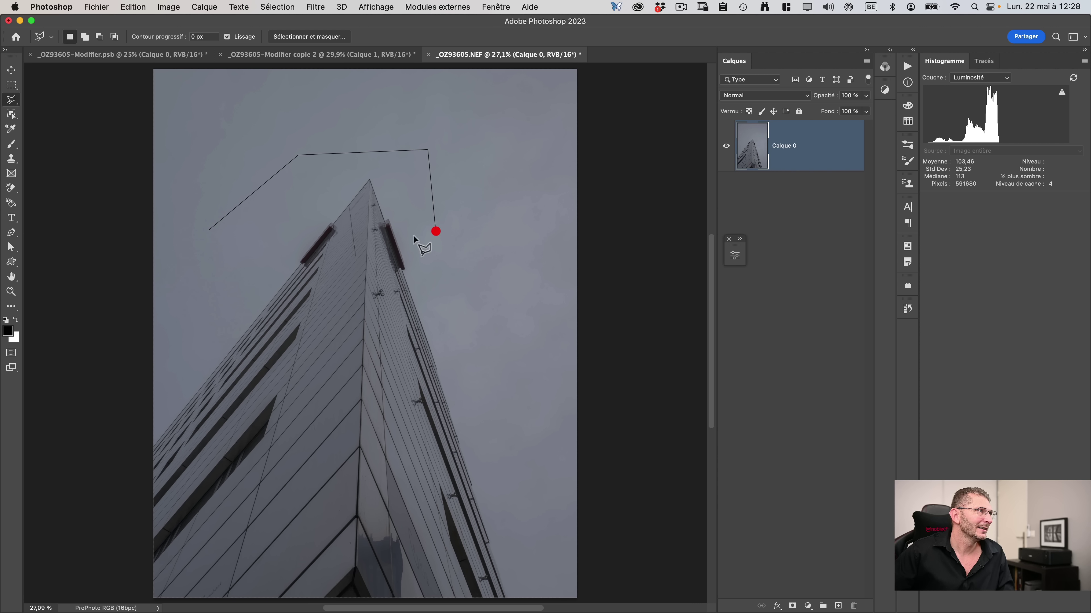
click(294, 259)
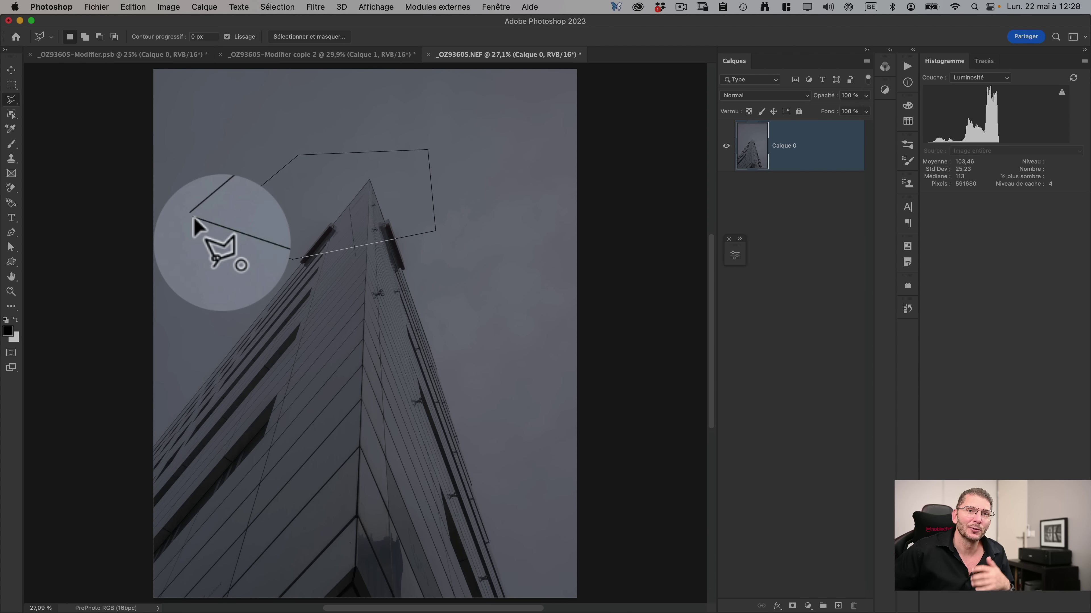
click(194, 218)
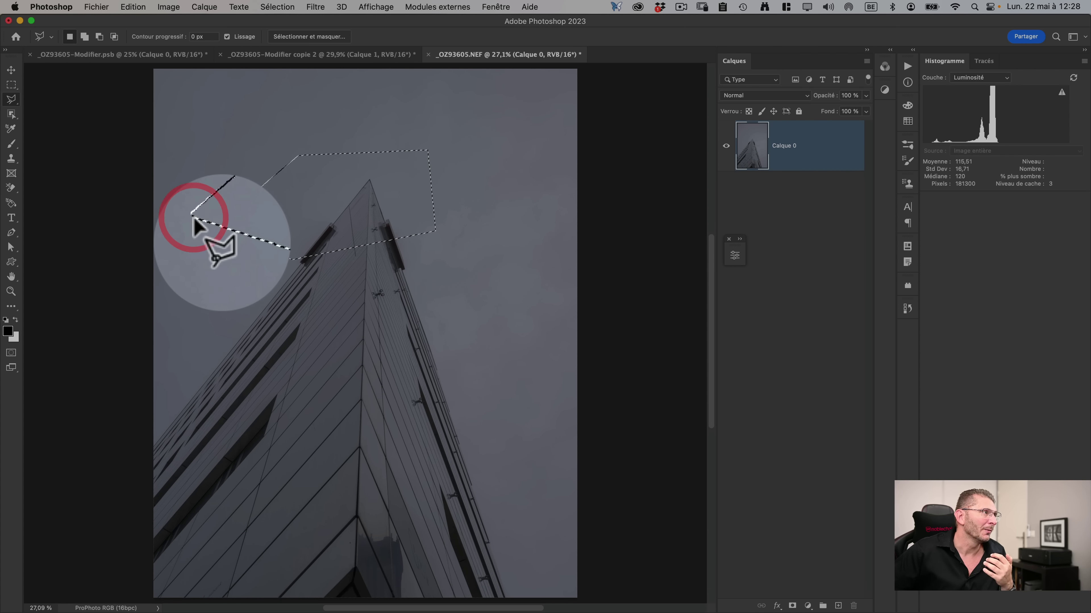
key(super+d)
Draw a four-point Polygonal Lasso selection in the sky left of the tower's tip, closing it automatically from the last point.
click(198, 244)
click(290, 115)
click(314, 222)
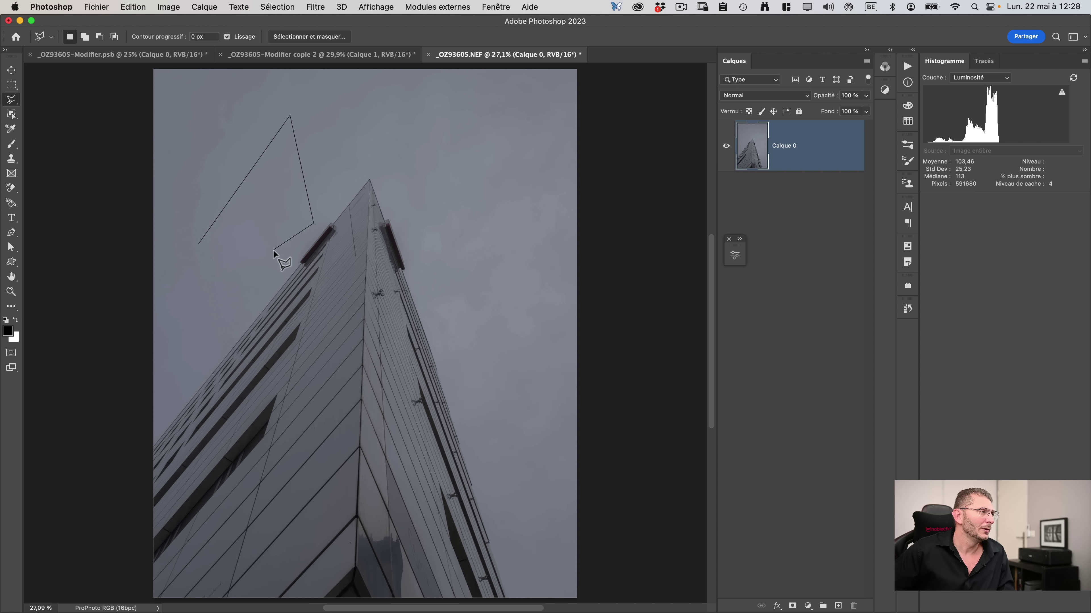
key(super)
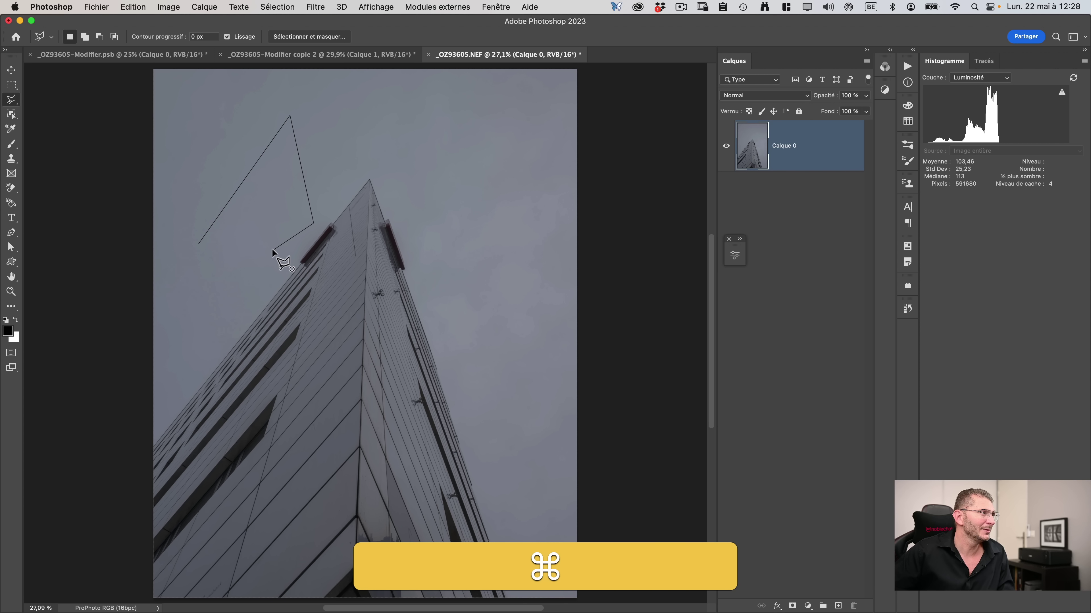
super+click(272, 249)
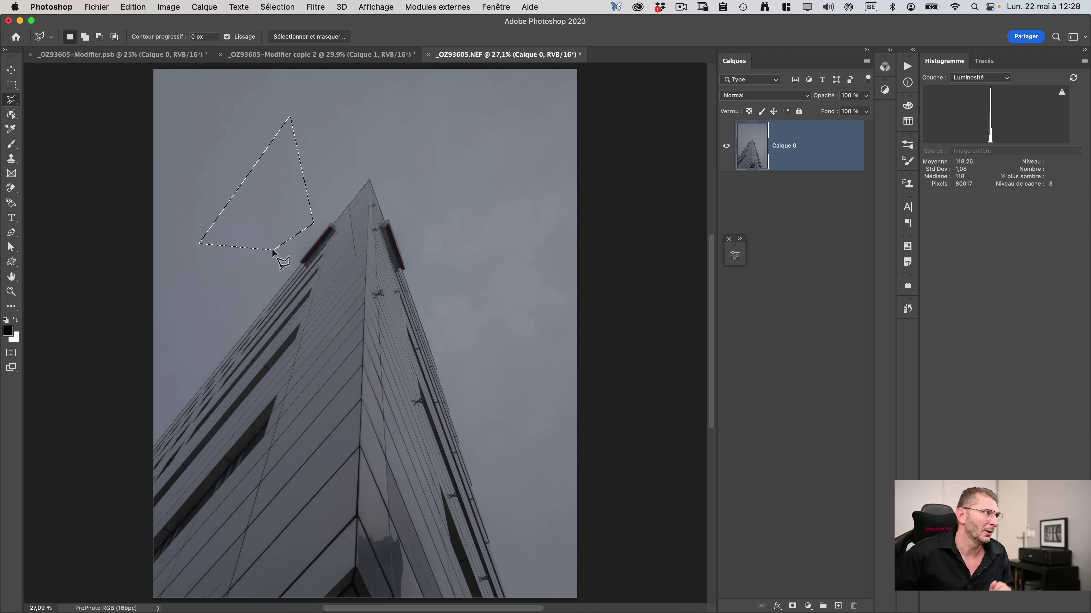
Add a four-sided Polygonal Lasso area overlapping the sky selection's right edge and the tower's upper left edge.
key(shift)
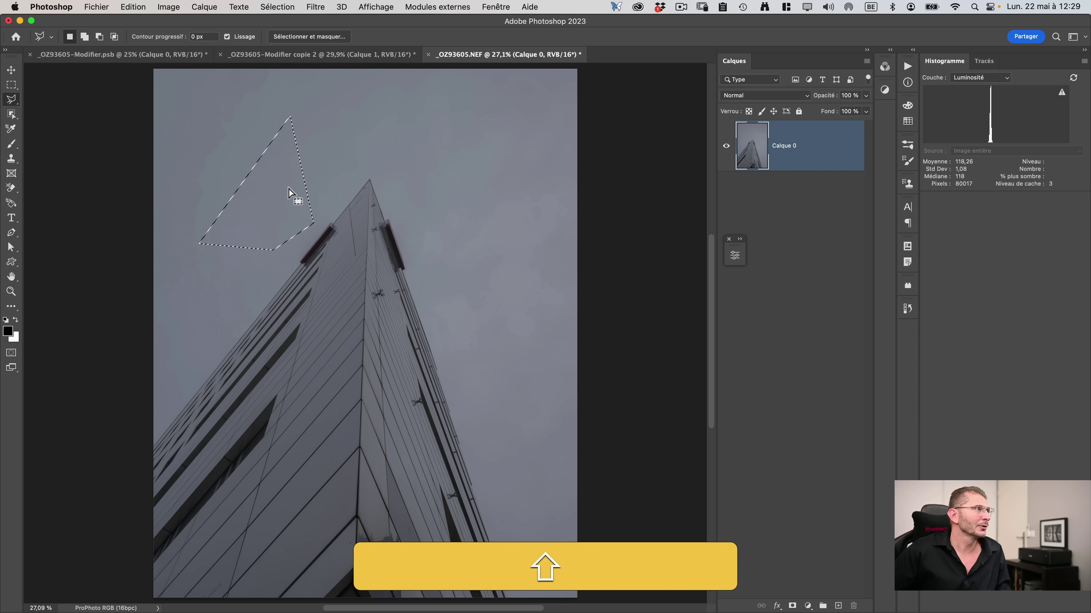
key(shift)
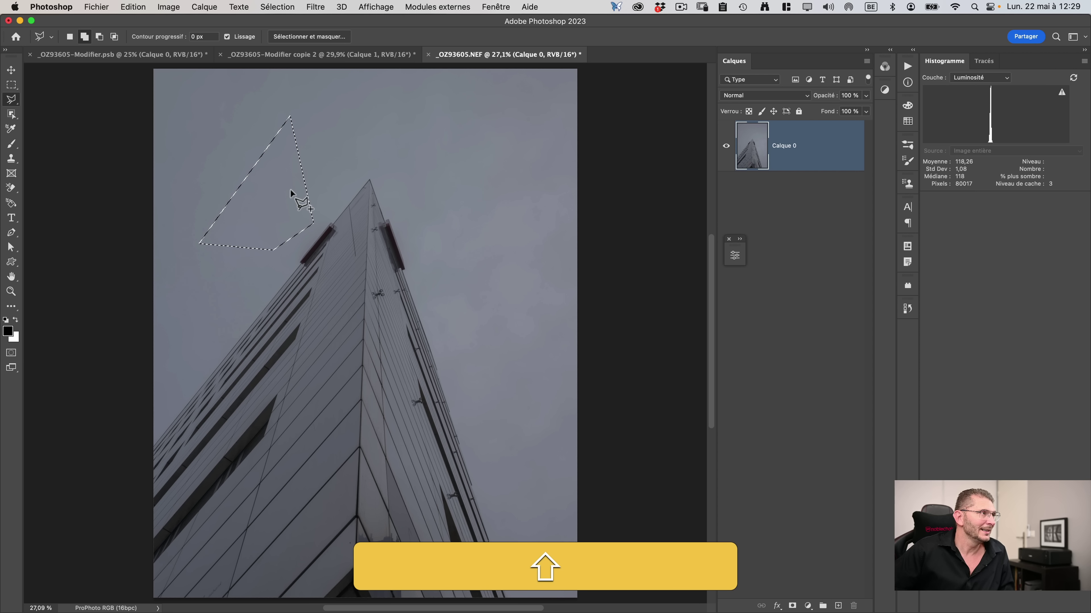
click(294, 198)
click(333, 169)
click(338, 249)
click(294, 237)
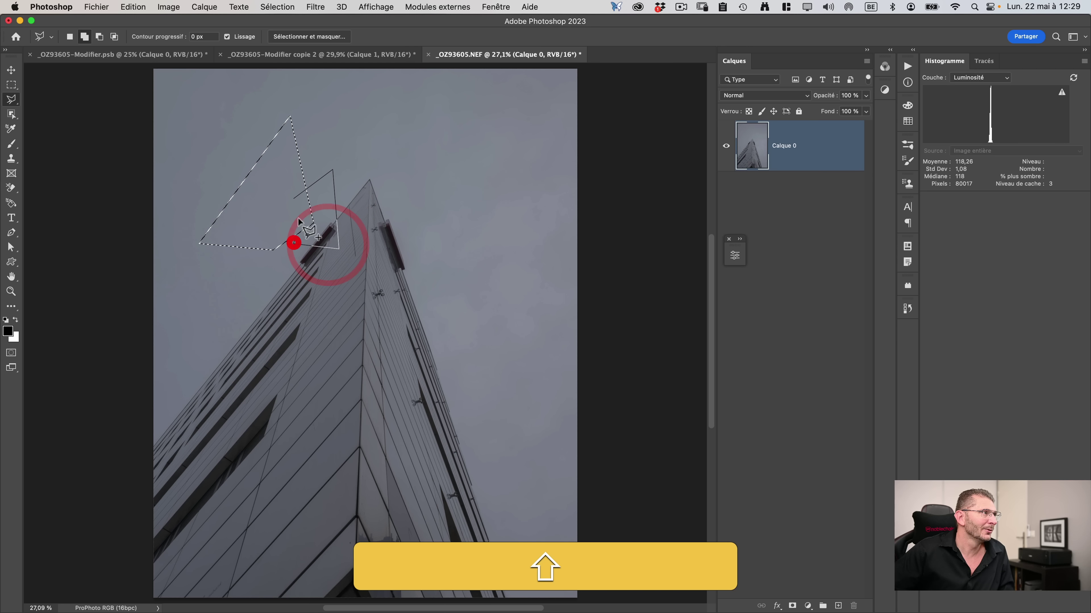
click(294, 199)
Subtract a four-sided Polygonal Lasso area from the middle of the combined selection, just left of the tower's tip.
key(alt)
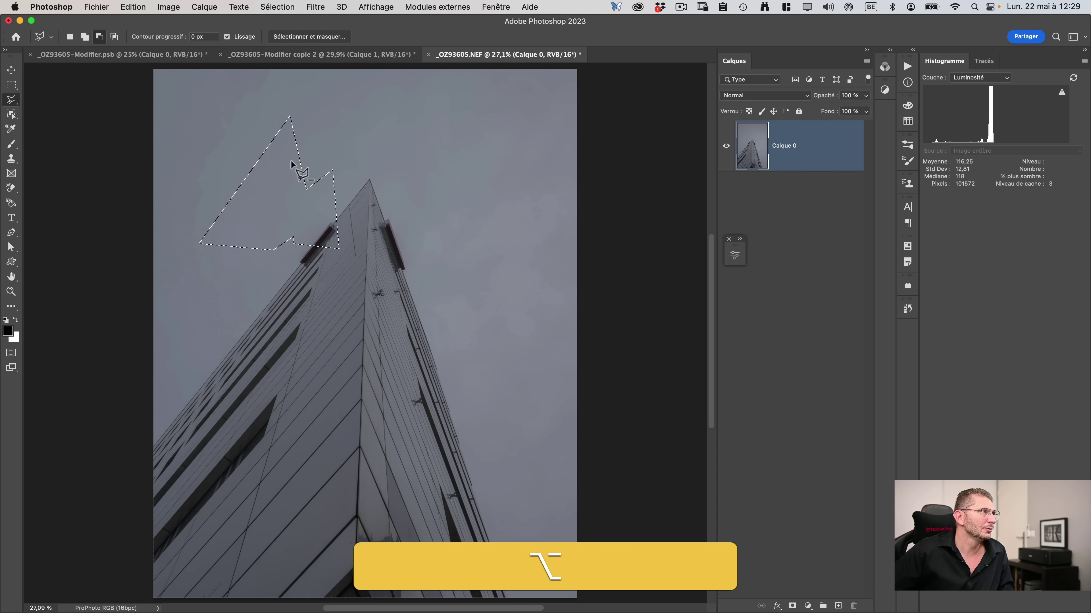
click(288, 151)
click(320, 163)
click(323, 232)
click(284, 204)
click(288, 152)
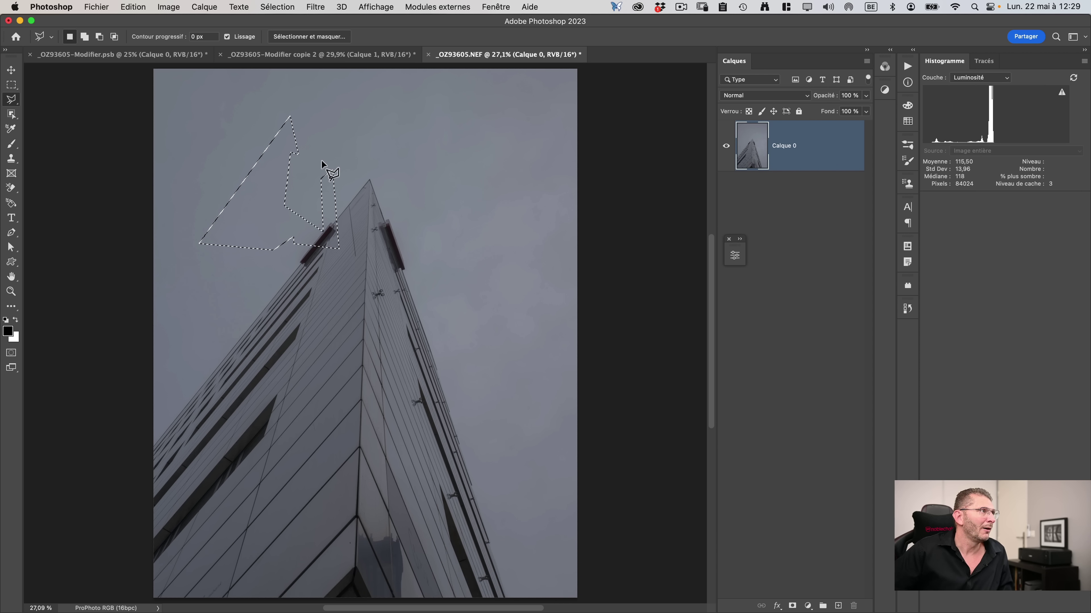
Intersect the selection with a triangular Polygonal Lasso area around the tower's tip, and deselect everything.
key(alt)
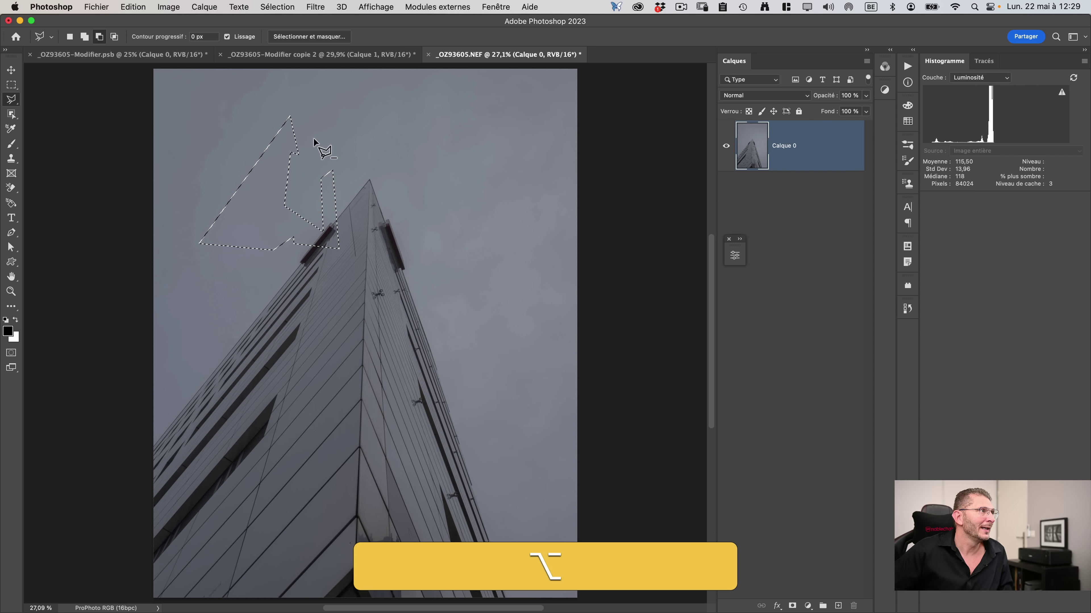
key(alt+shift)
click(320, 154)
click(360, 222)
click(376, 151)
click(322, 155)
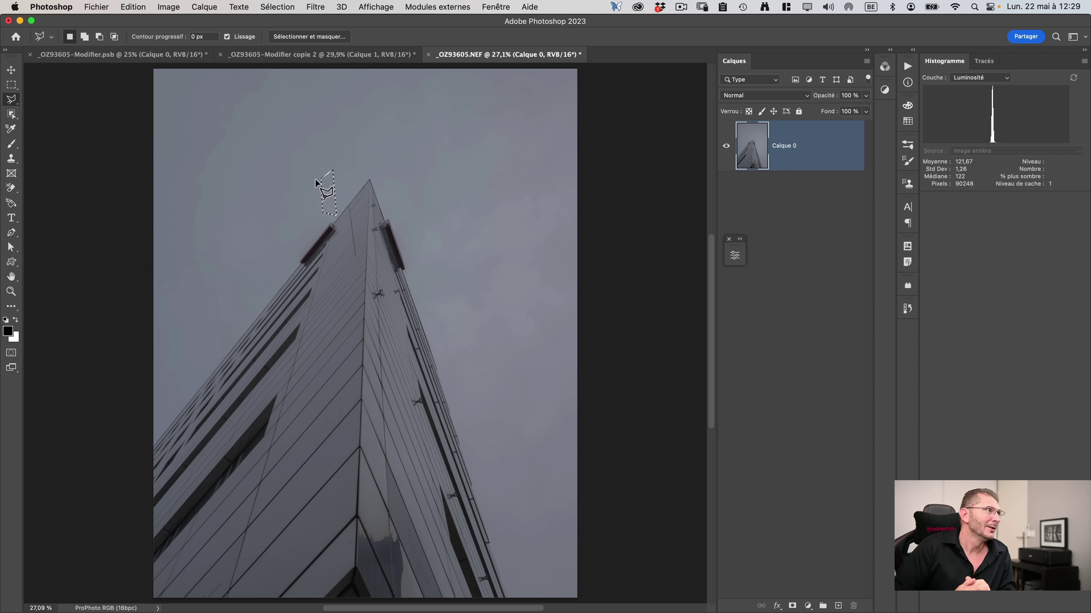
key(super+d)
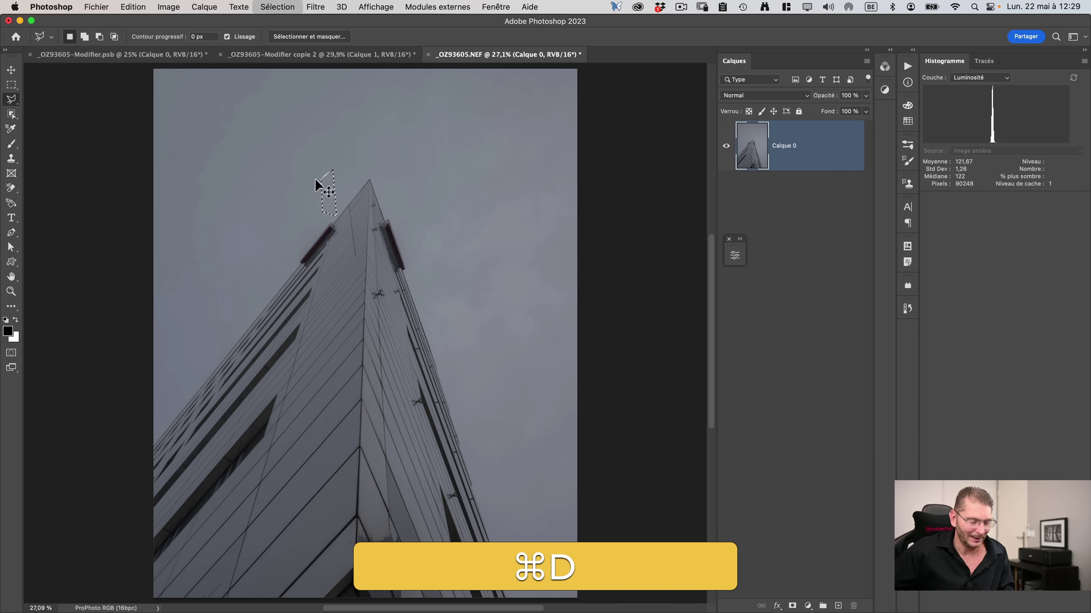
click(248, 243)
click(312, 127)
click(416, 143)
click(425, 209)
key(Escape)
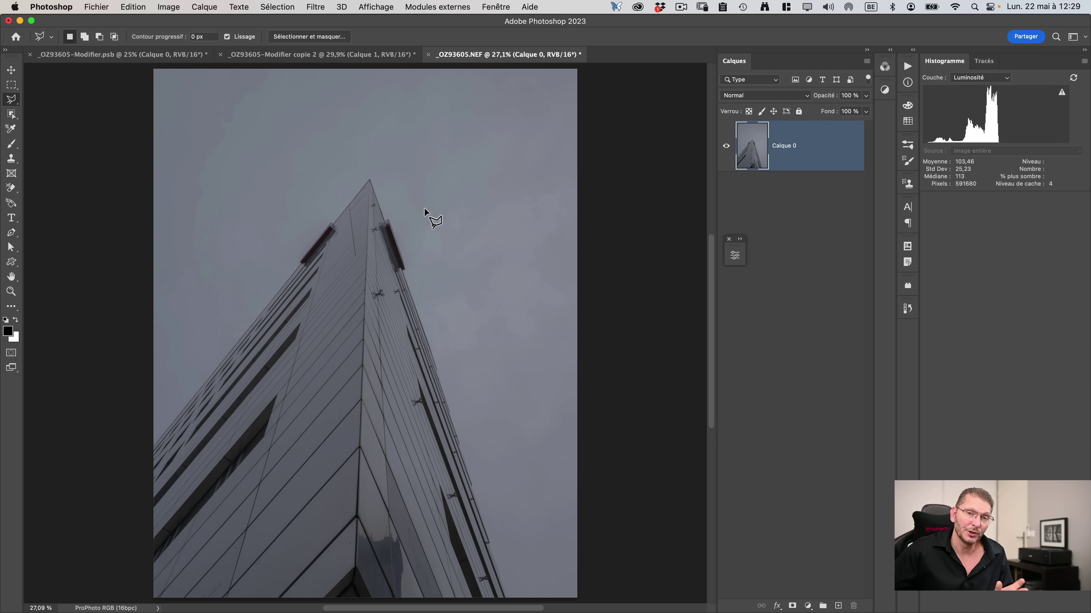
Outline the building roughly with the Polygonal Lasso from its left edge to the tip, the lower right corner and below the canvas, closing the shape.
scroll(202, 390, down, 2)
scroll(202, 390, left, 3)
key(z)
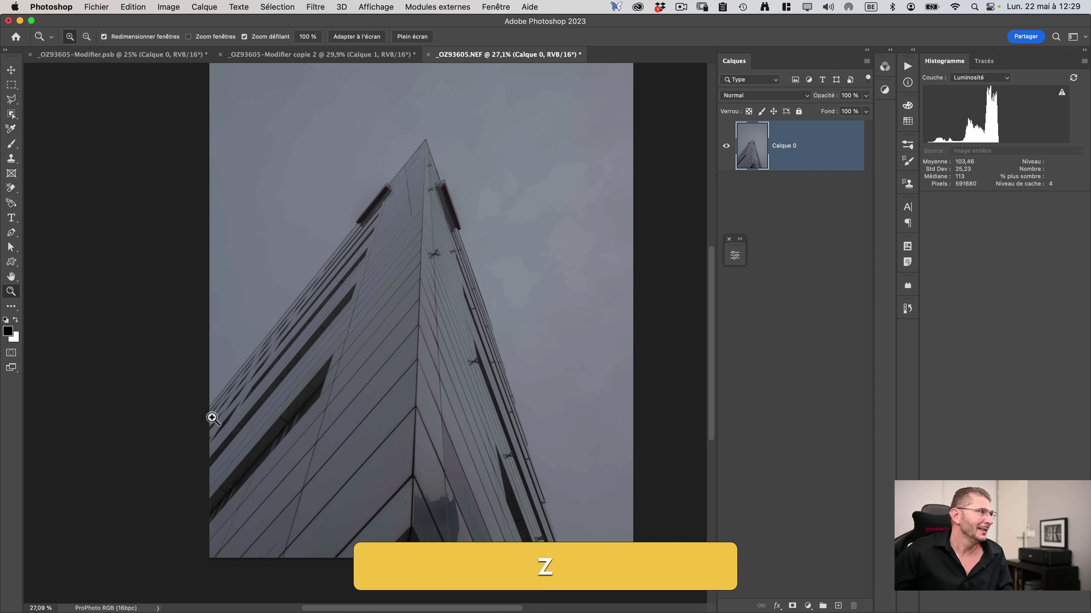
key(l)
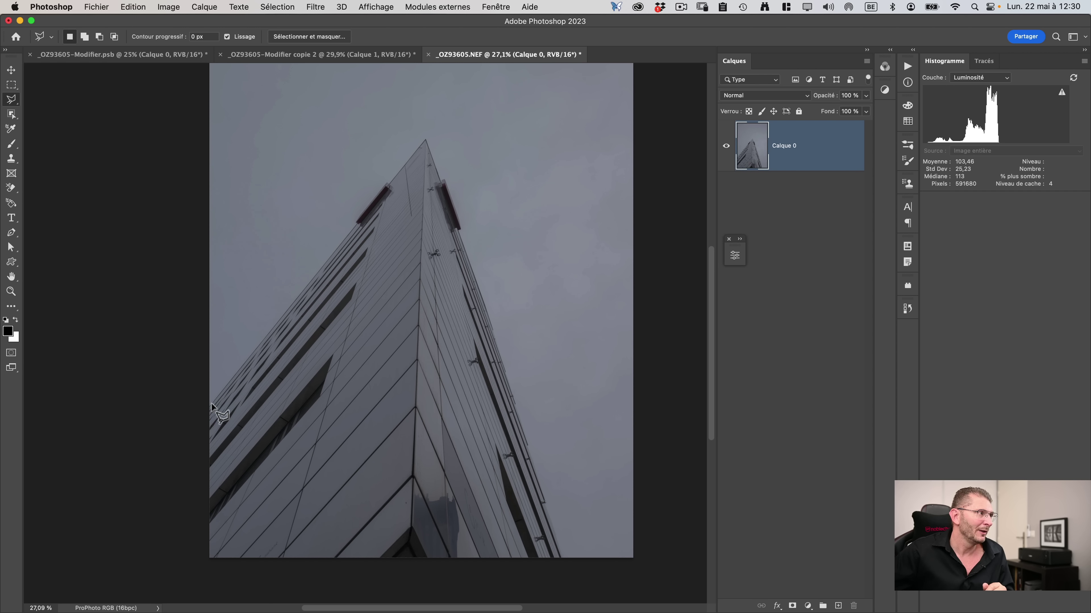
click(211, 404)
click(425, 141)
click(562, 555)
click(253, 585)
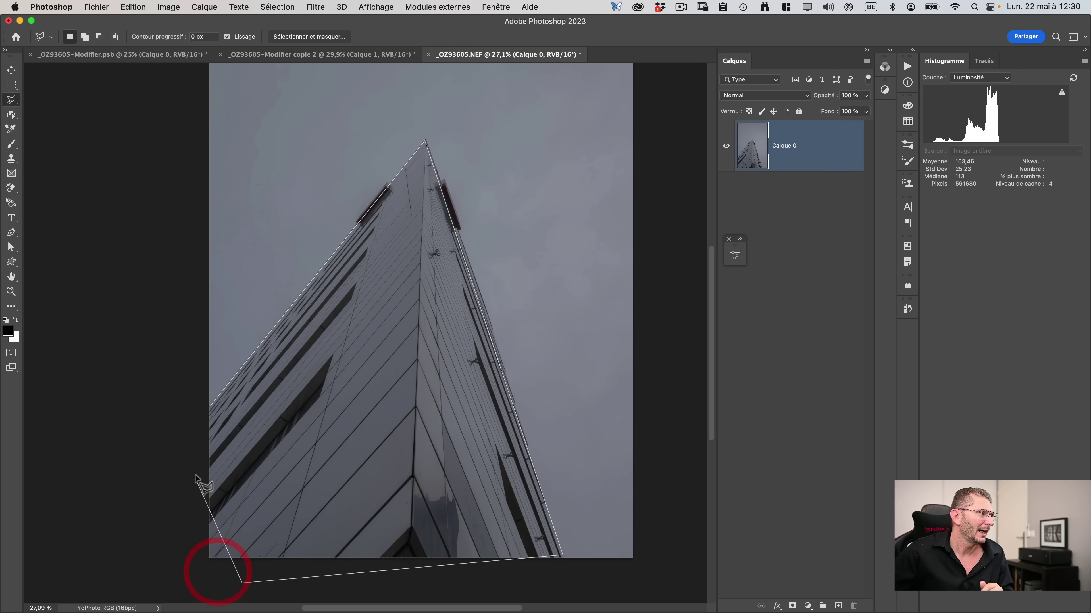
click(211, 405)
key(z)
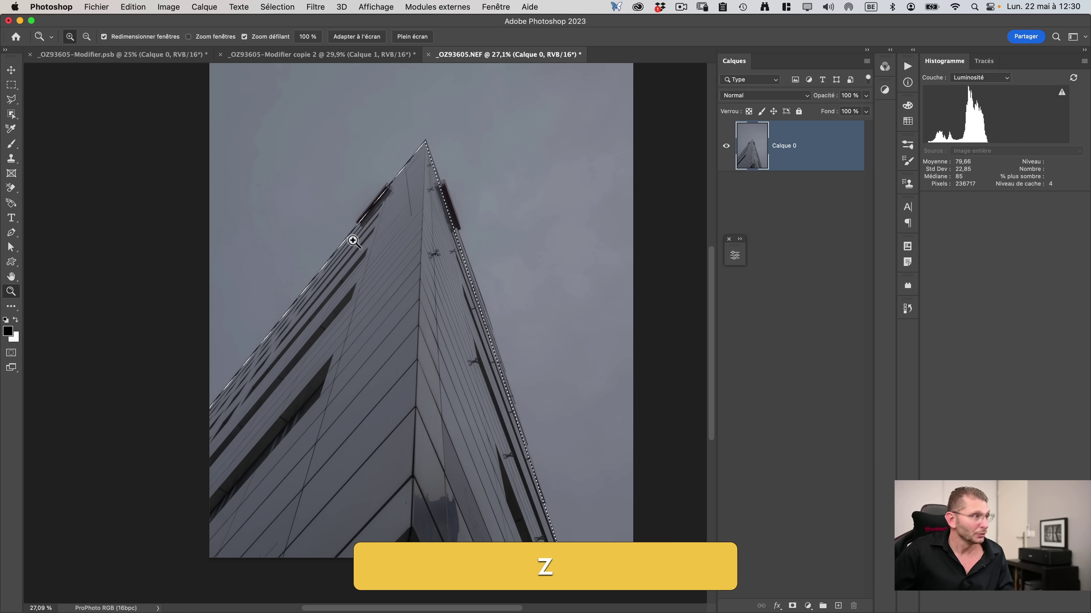
Check the rough selection's accuracy along the building's left edge up close, and deselect everything.
click(343, 240)
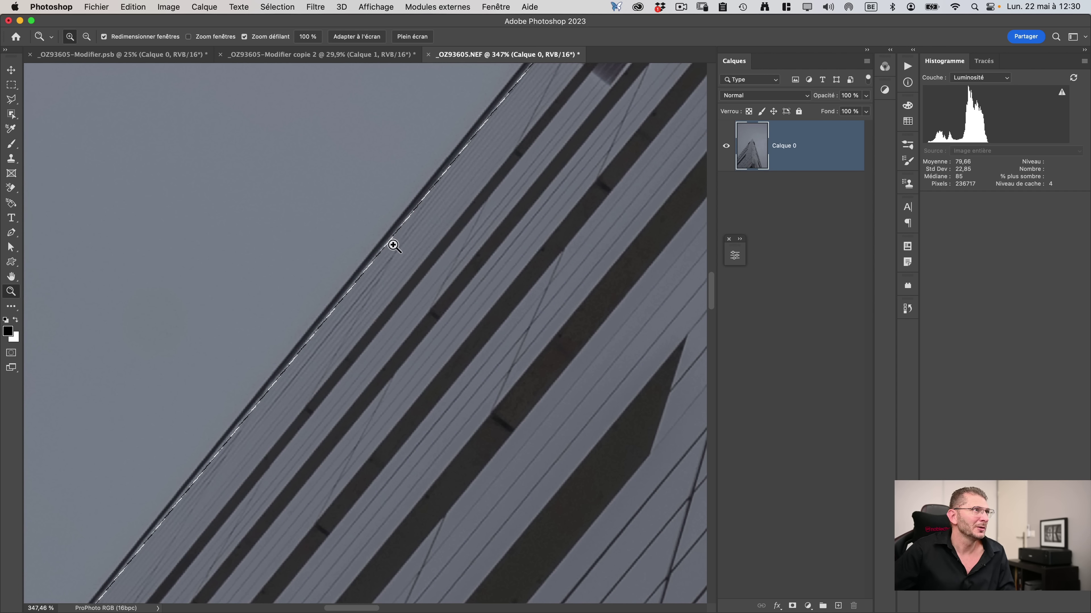
key(l)
key(super+d)
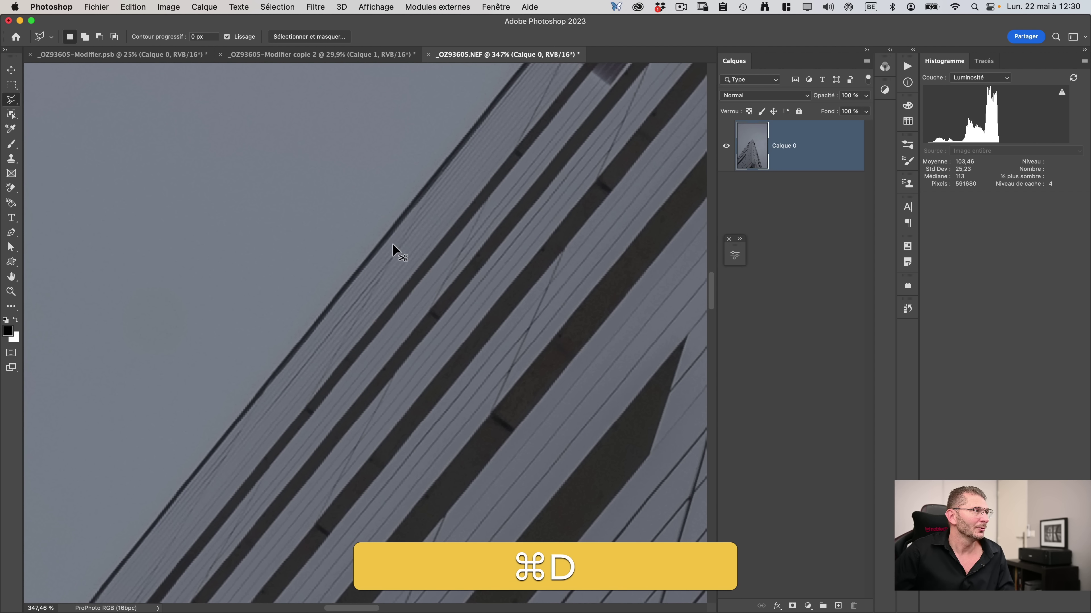
key(super+0)
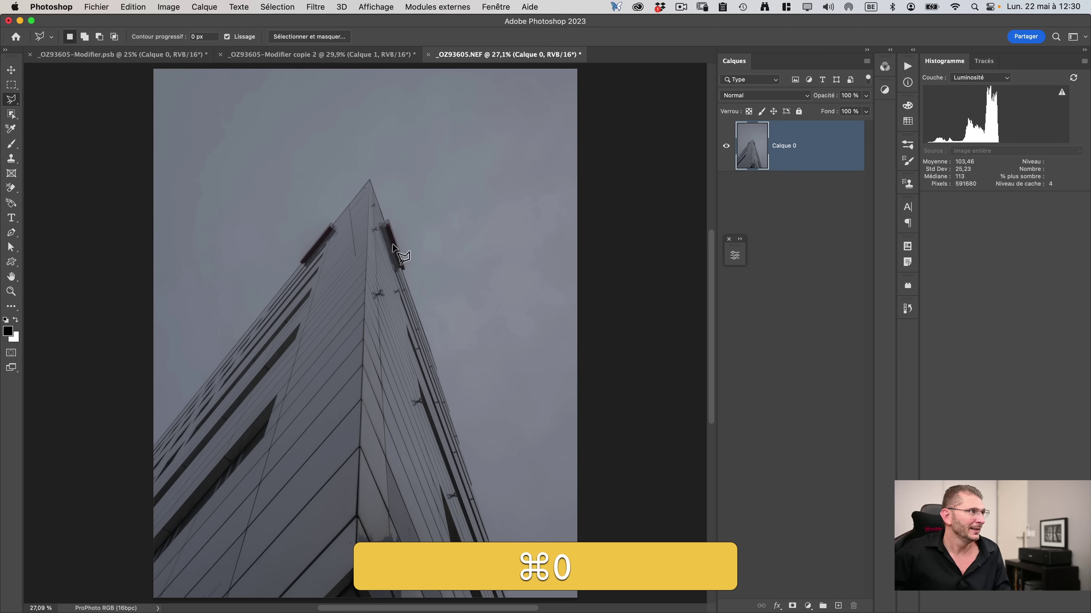
click(153, 449)
click(369, 181)
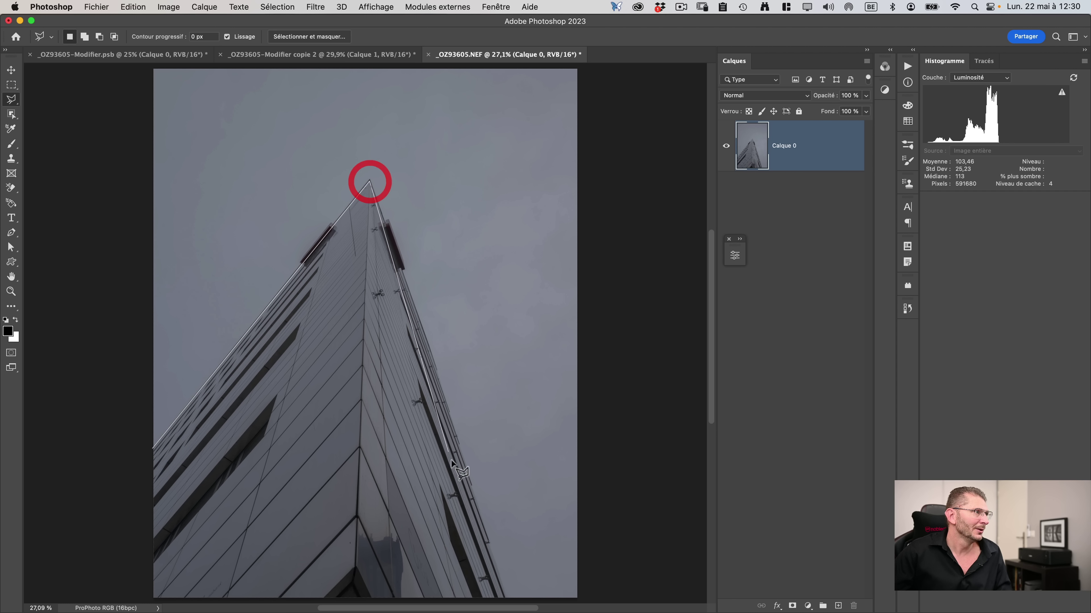
click(482, 515)
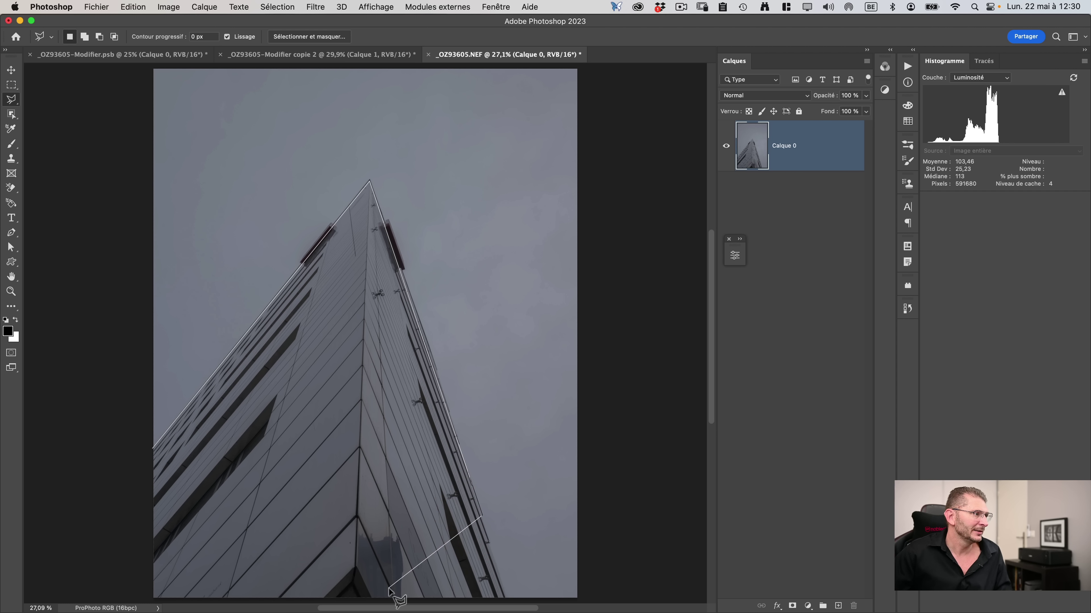
key(super+z)
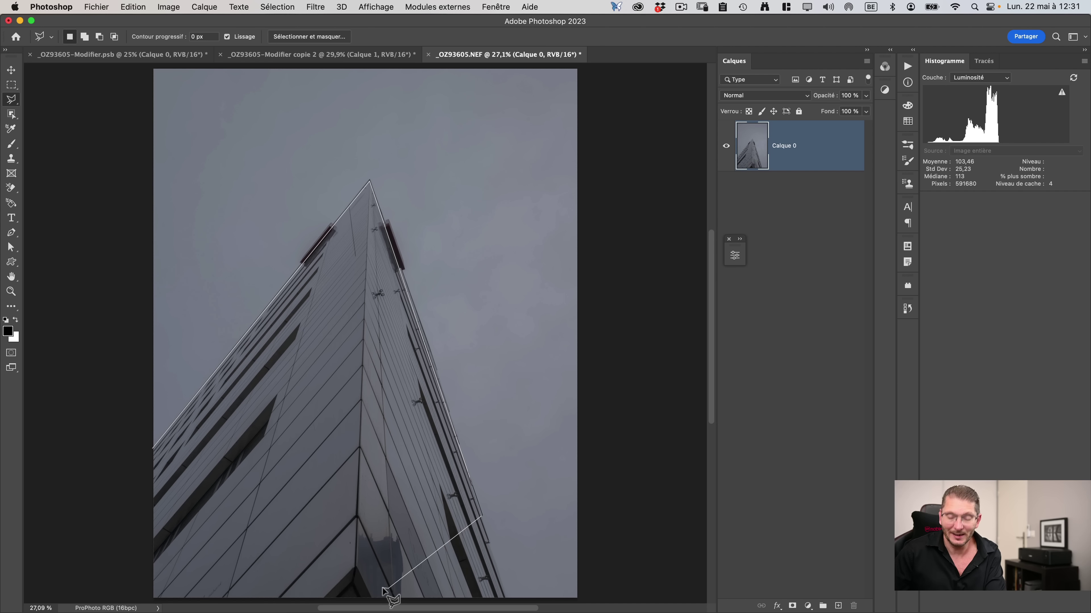
key(BackSpace)
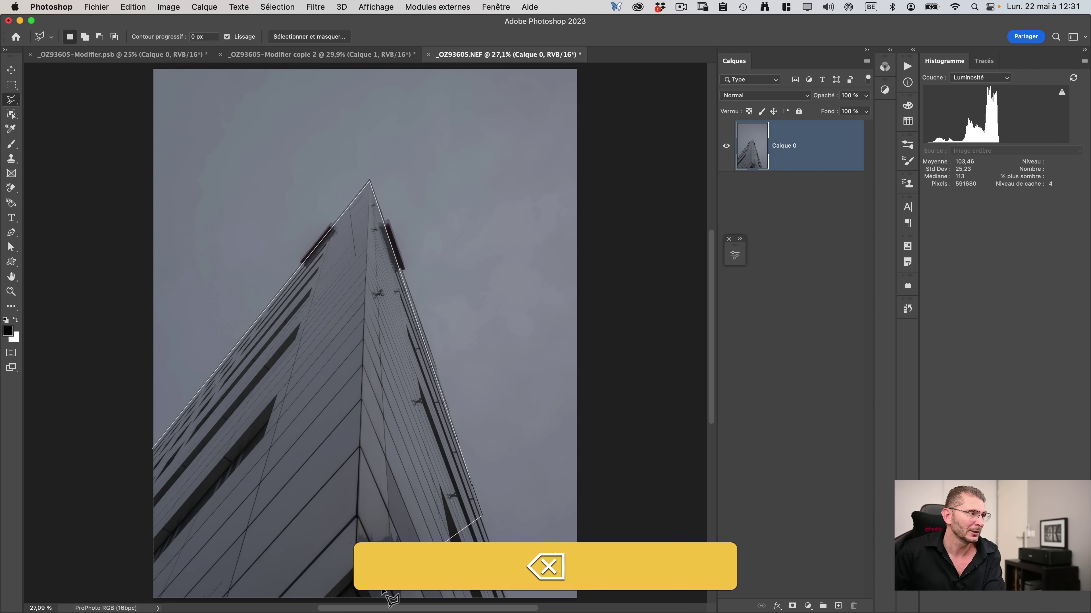
key(BackSpace)
key(BackSpace)
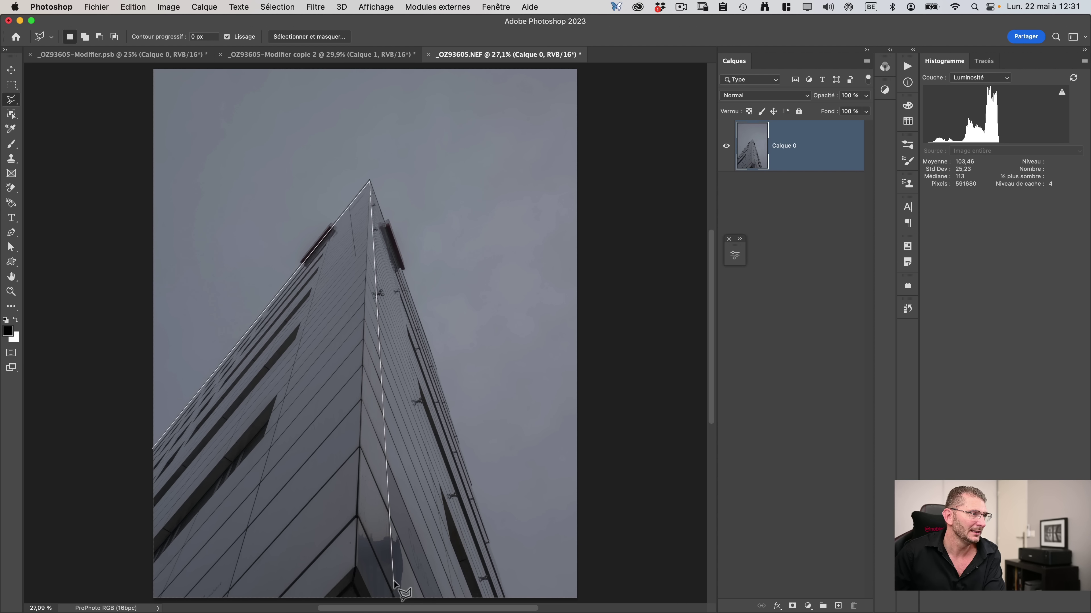
click(471, 481)
click(487, 533)
key(BackSpace)
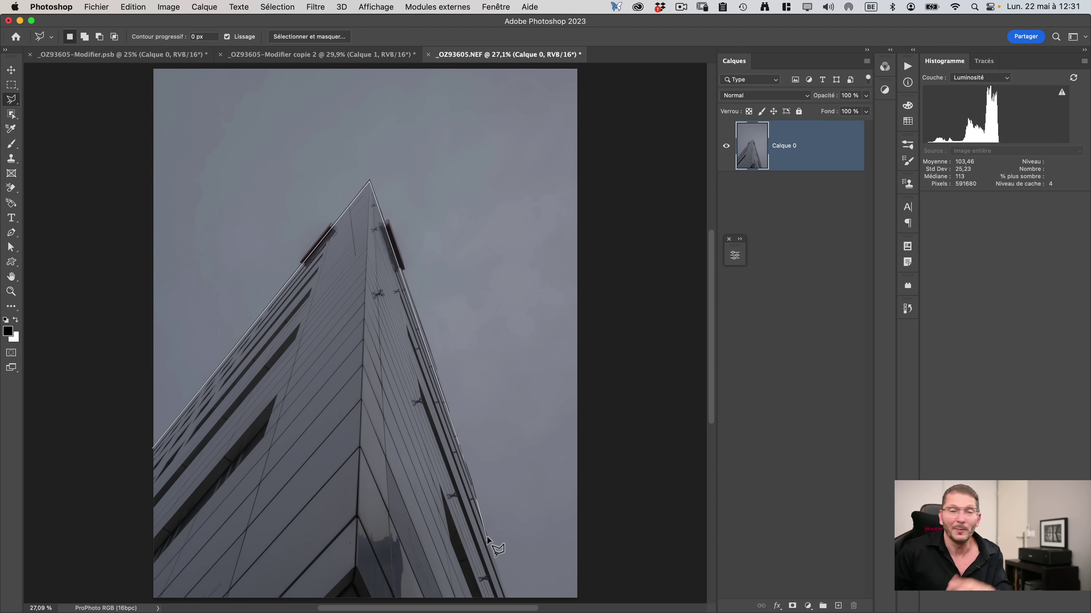
key(Escape)
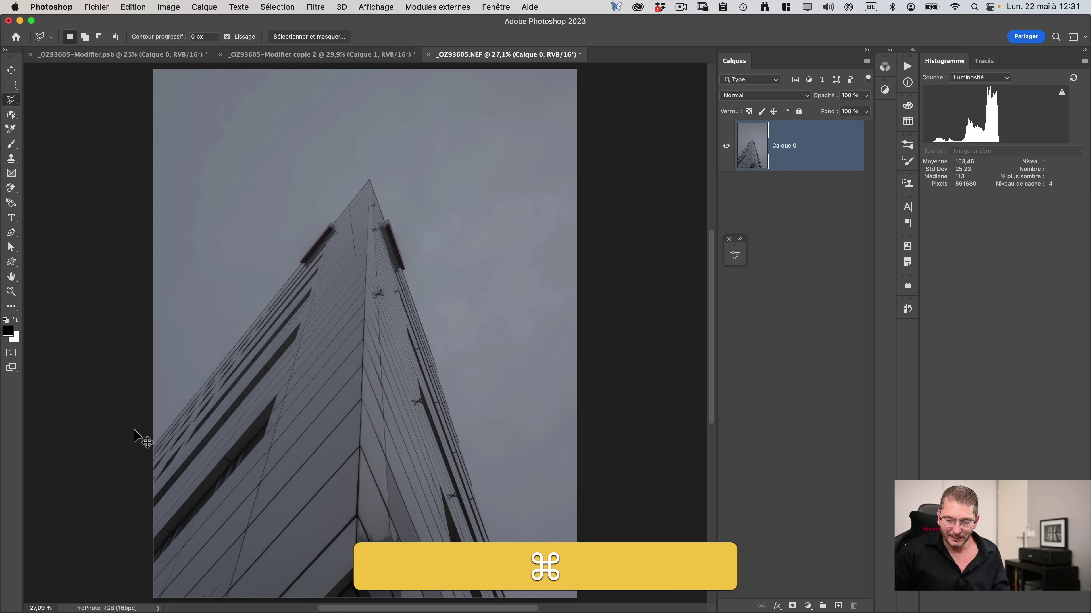
Examine the point where the building's left edge meets the image's left border at about 430% zoom.
key(super+plus)
key(super+plus)
key(super+plus)
key(super+plus)
key(space)
drag(125, 394, 378, 358)
super+click(377, 358)
drag(276, 435, 633, 192)
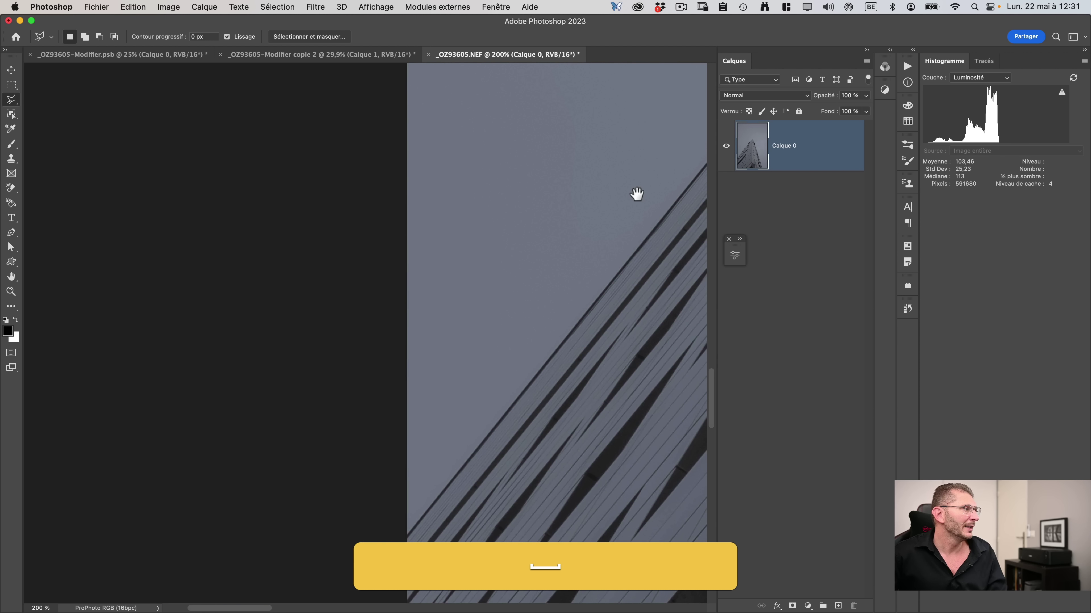
key(z)
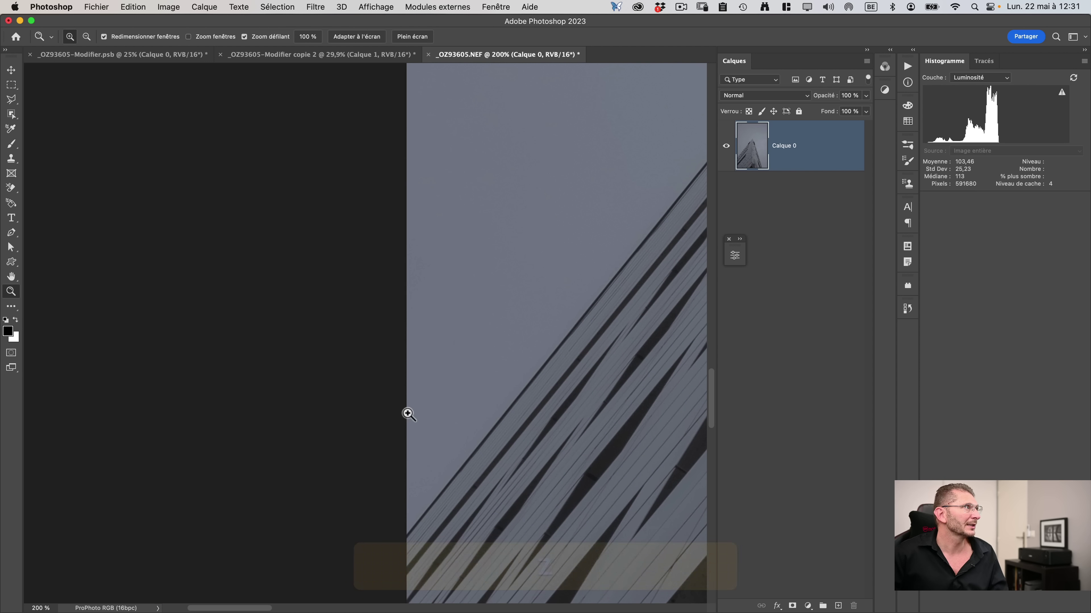
drag(408, 509, 391, 407)
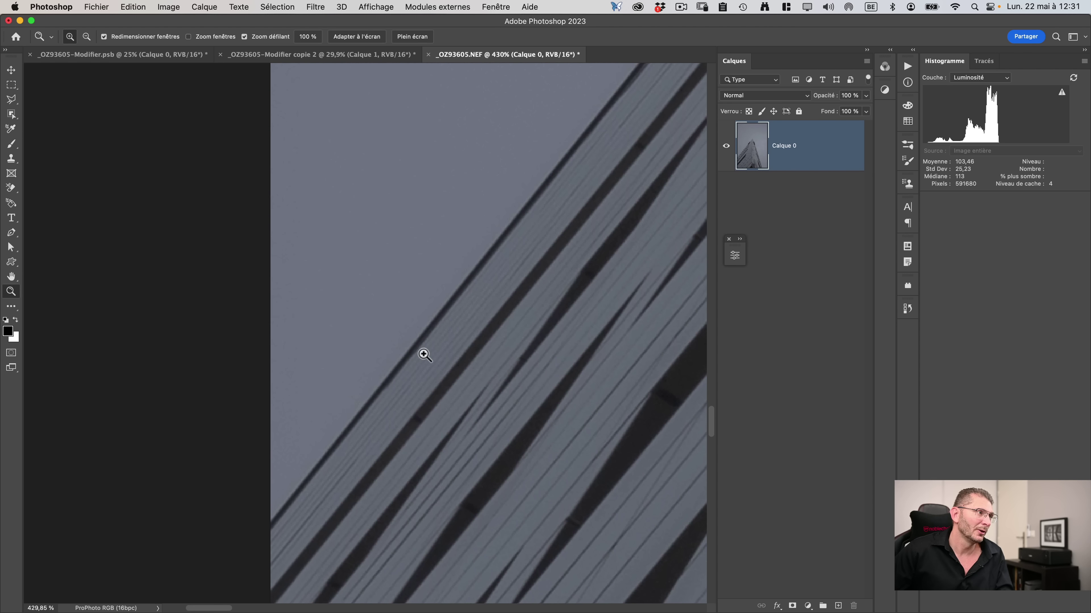
drag(475, 348, 292, 398)
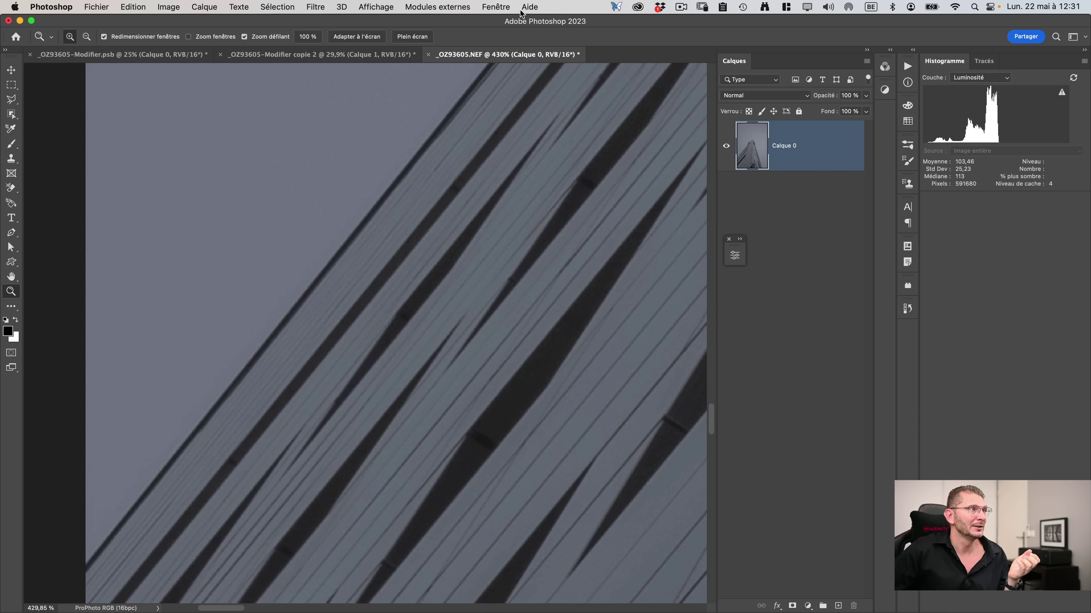
Show the Navigation panel and enlarge its preview of the whole photo.
click(495, 7)
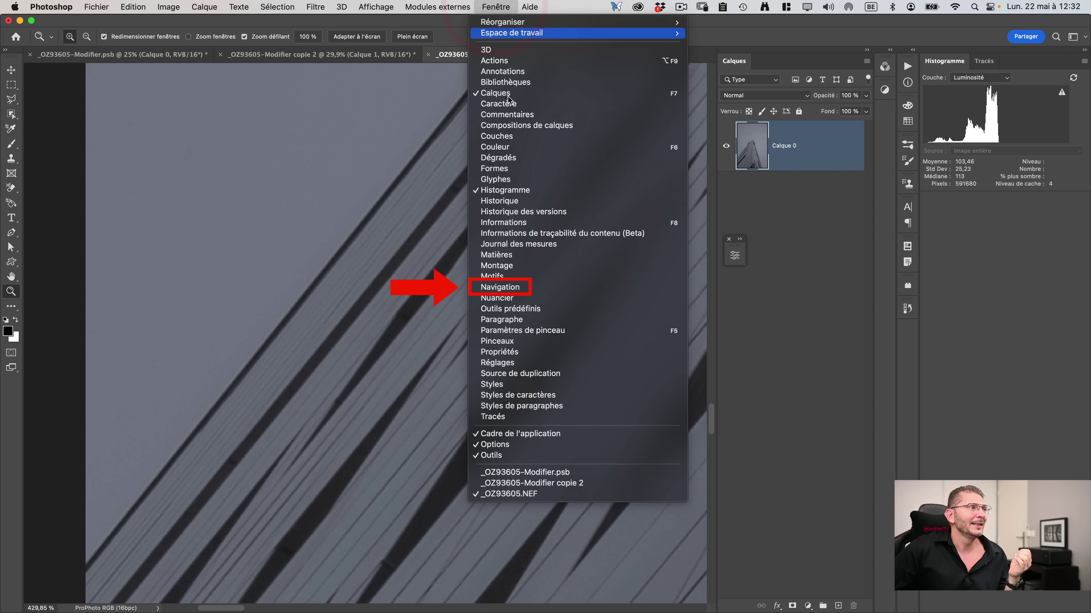
click(500, 287)
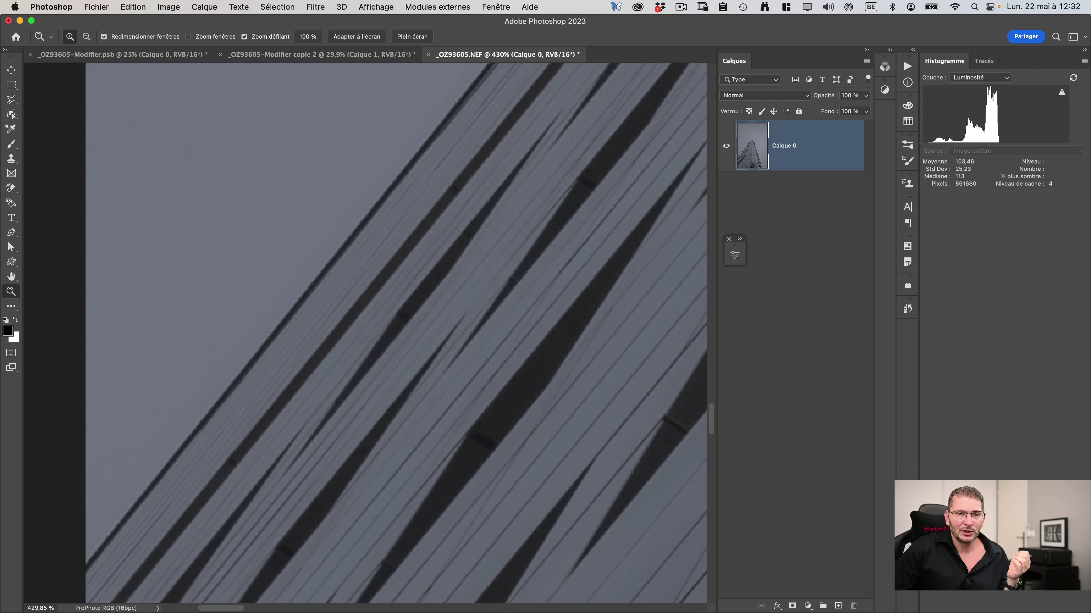
click(735, 255)
drag(828, 376, 718, 223)
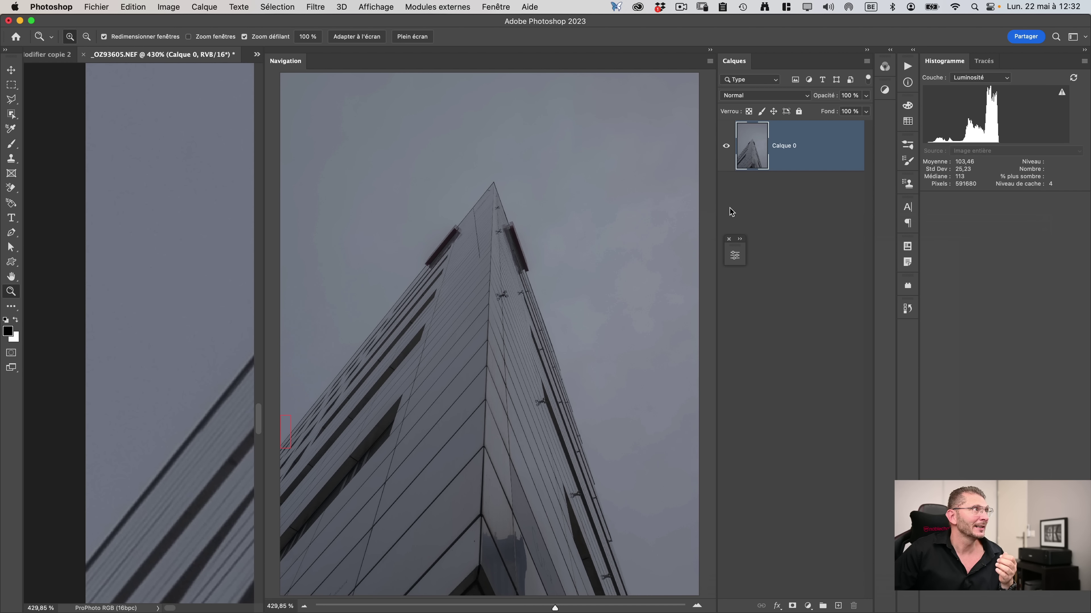
Detach the Navigation panel as a smaller floating window, and use its preview to shift the displayed area slightly down the building.
drag(324, 65, 605, 175)
drag(1025, 537, 983, 437)
drag(685, 163, 728, 174)
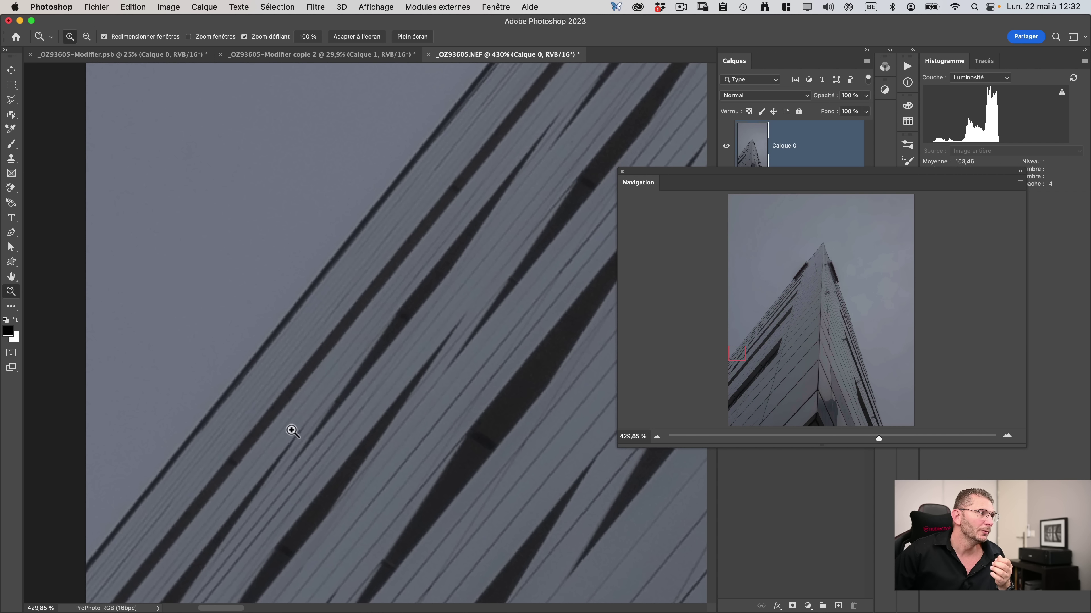
mouse_move(735, 362)
mouse_down()
mouse_move(763, 319)
mouse_move(731, 368)
mouse_up()
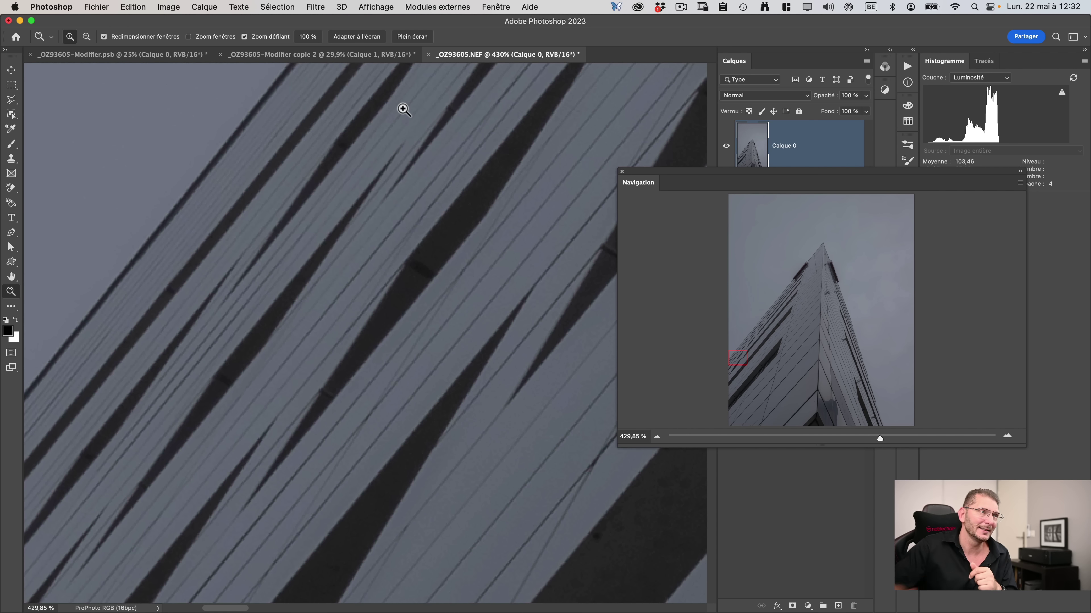
Shrink the floating Navigation panel further and place it beside the image, clear of the canvas.
drag(751, 174, 720, 244)
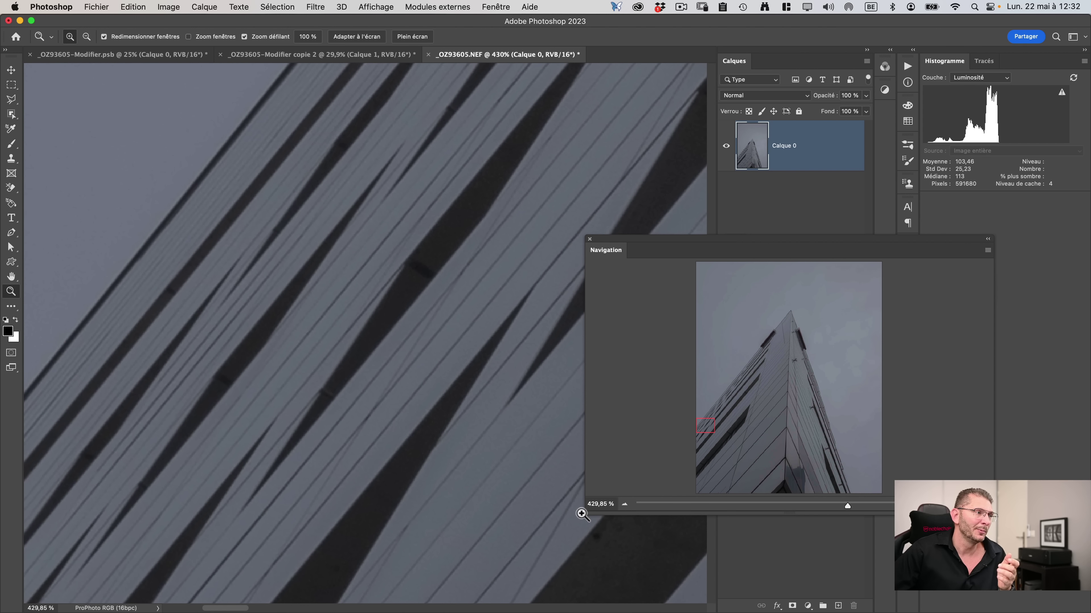
drag(589, 515, 706, 461)
drag(726, 260, 812, 284)
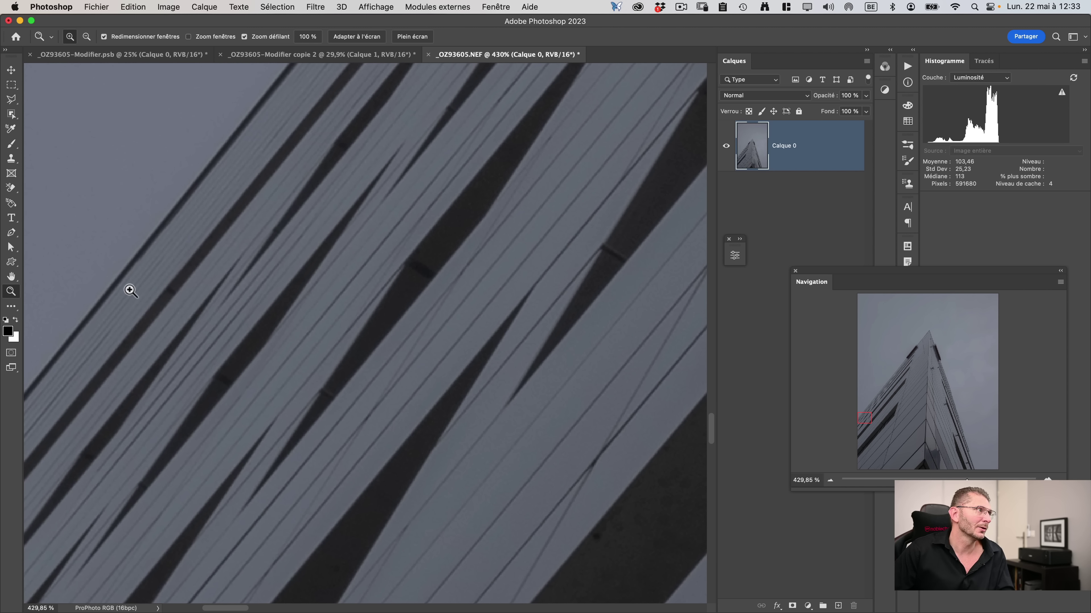
Start a Polygonal Lasso outline where the building's left edge meets the image border, working at about 1690% zoom.
drag(246, 290, 263, 390)
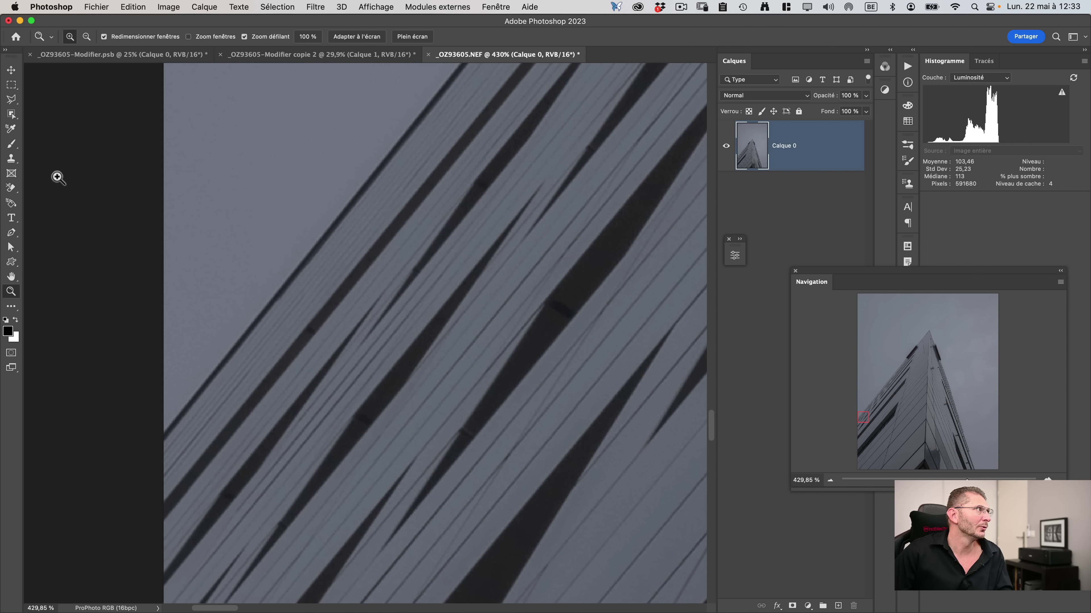
click(11, 99)
key(z)
drag(170, 439, 227, 445)
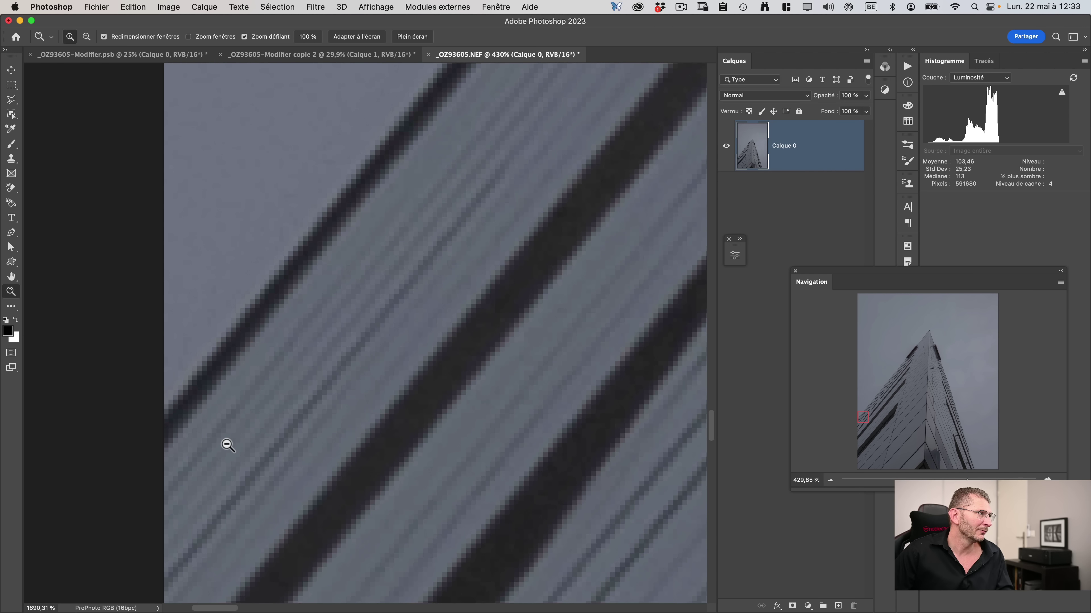
key(l)
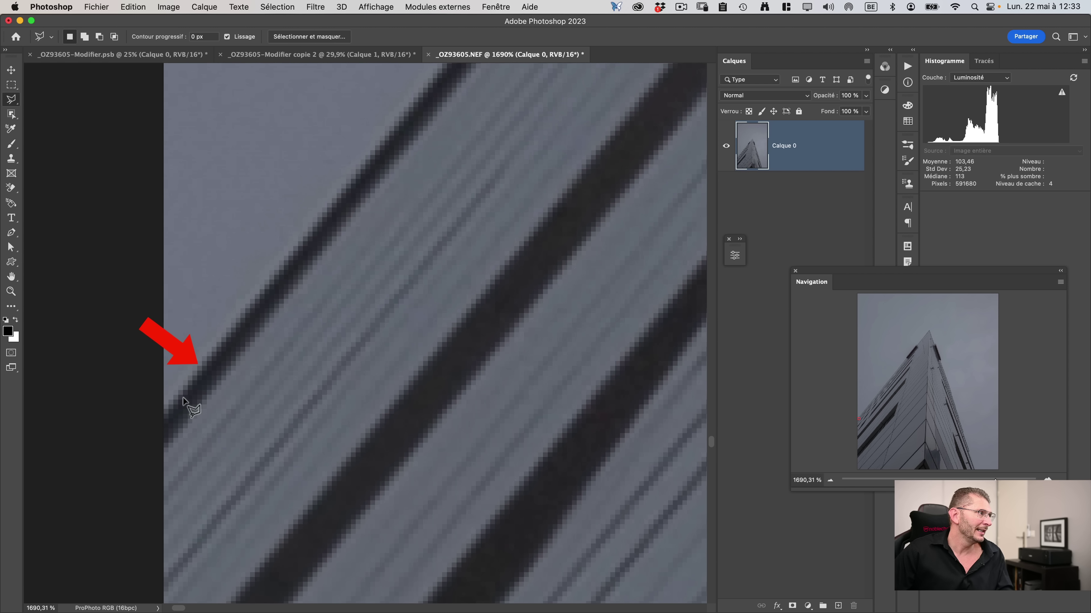
click(162, 419)
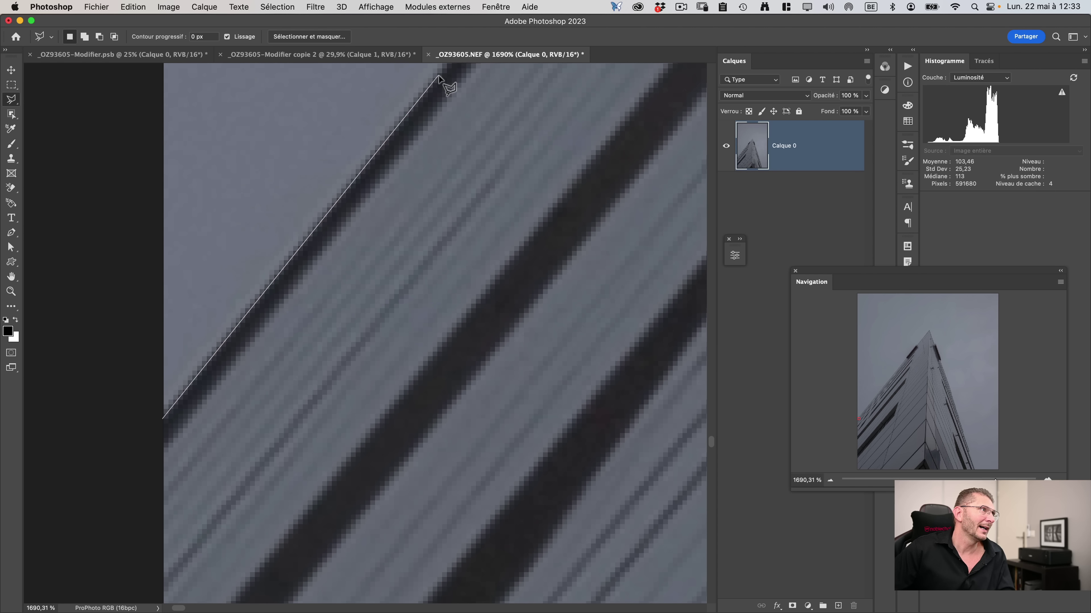
Extend the Polygonal Lasso line from the image border up the lower part of the building's left edge.
key(space)
drag(463, 81, 197, 566)
scroll(501, 150, right, 5)
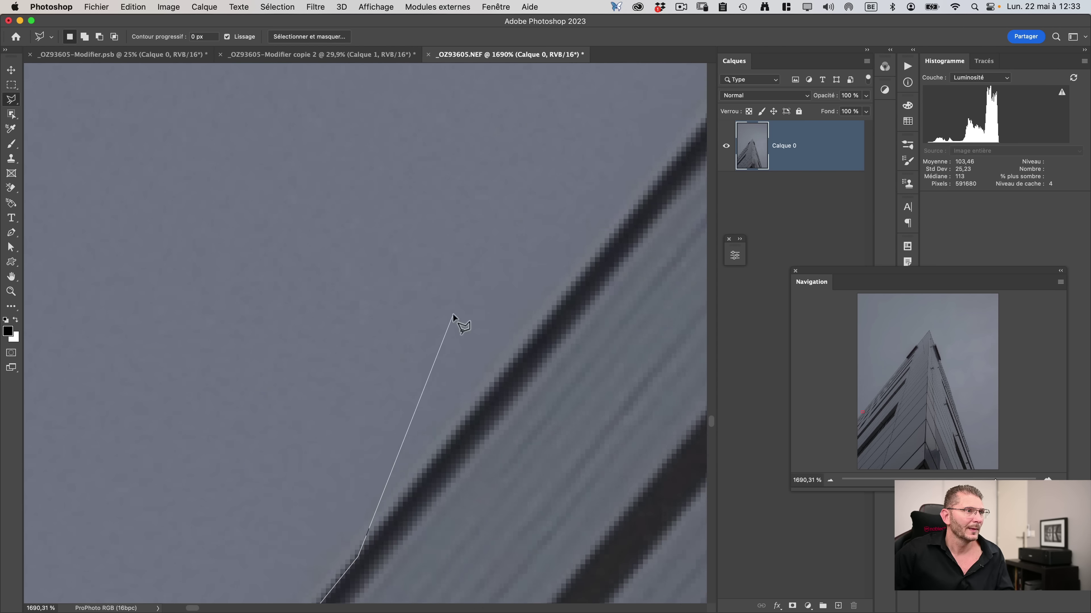
scroll(871, 423, right, 5)
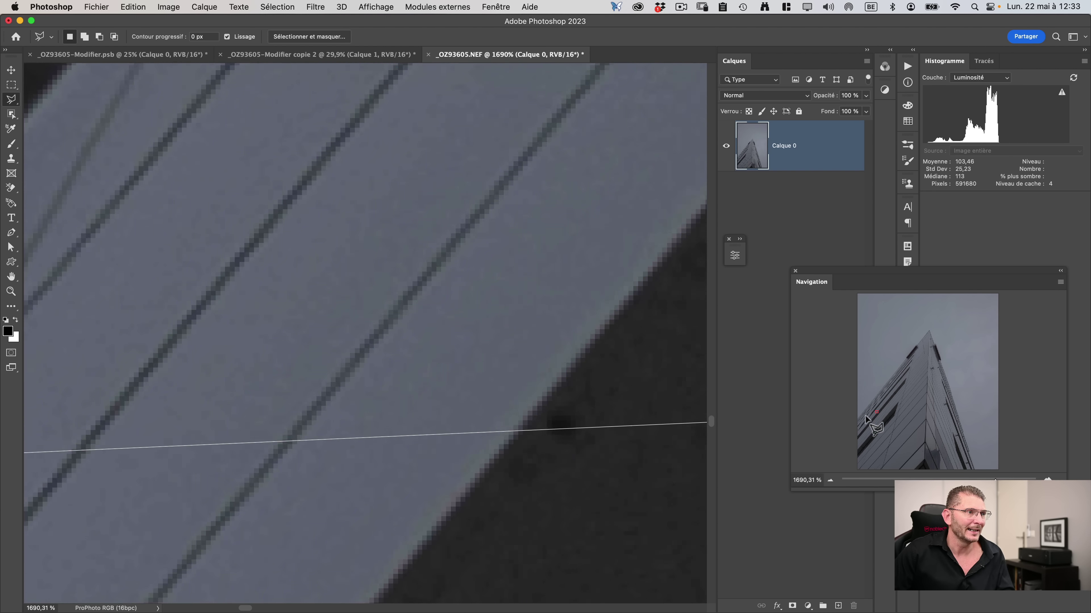
key(space)
scroll(235, 336, left, 10)
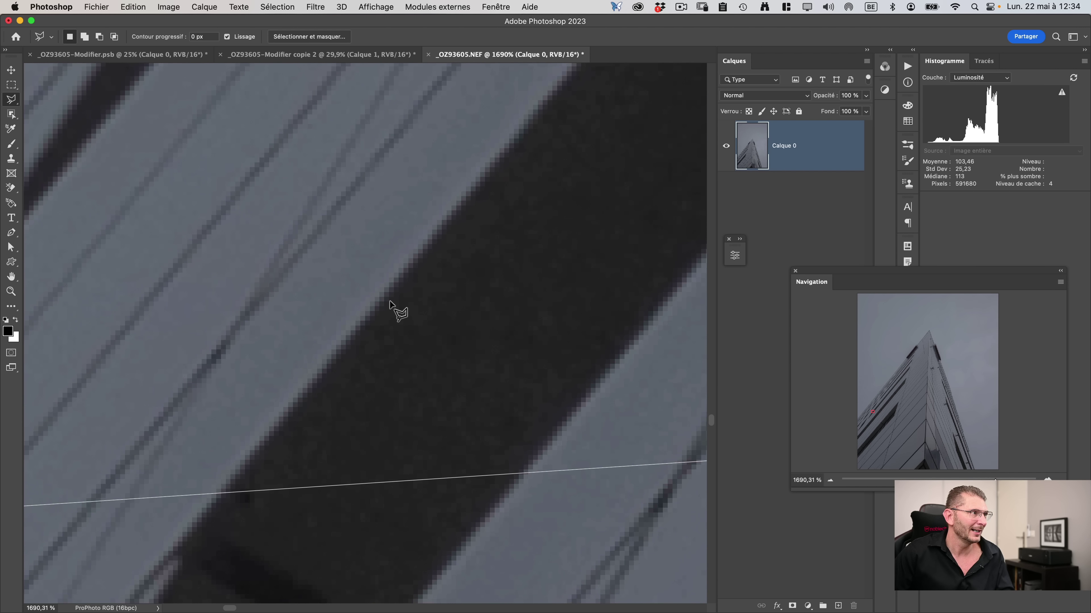
scroll(390, 301, left, 10)
key(space)
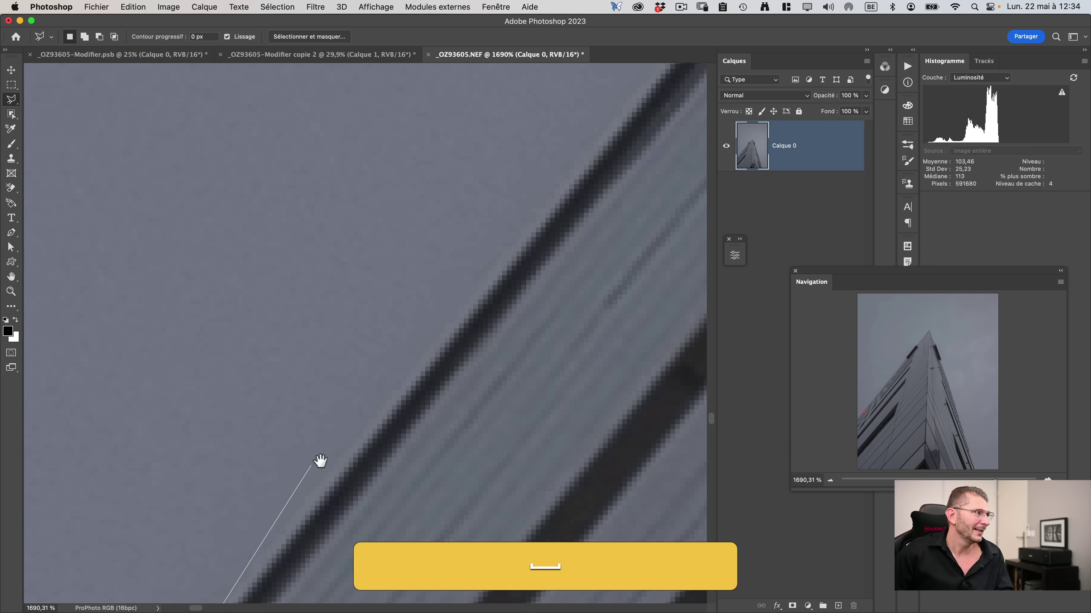
scroll(320, 460, right, 10)
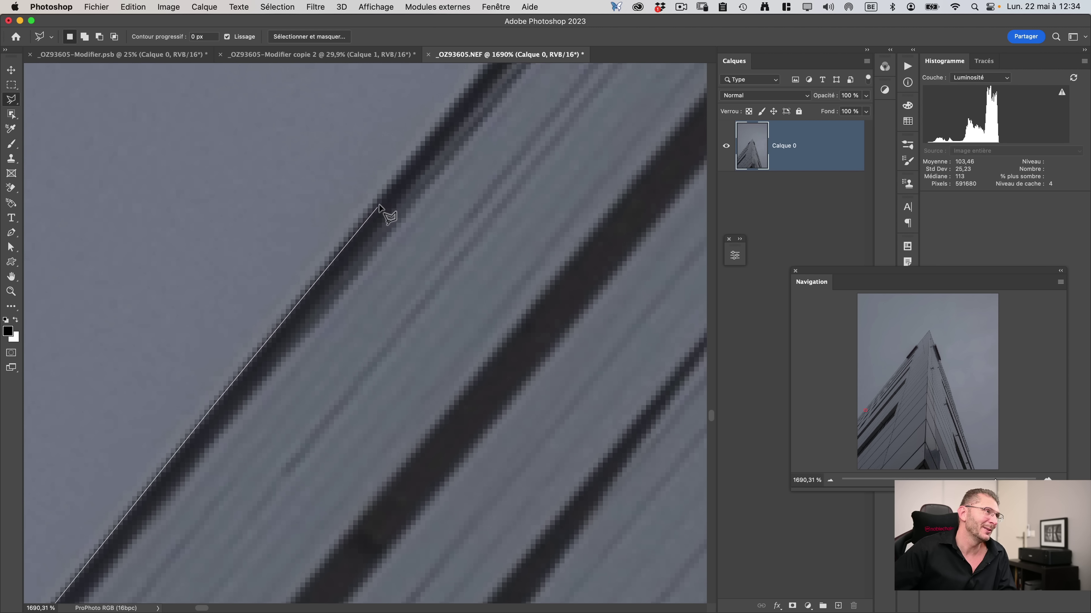
drag(385, 185, 279, 325)
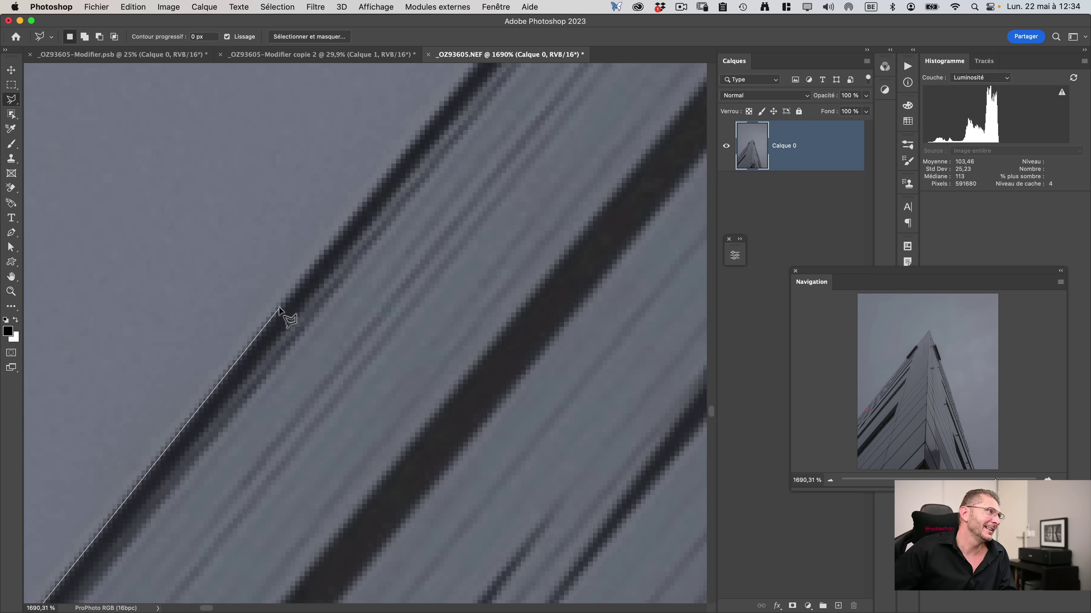
mouse_move(384, 190)
mouse_down()
mouse_move(117, 555)
mouse_move(408, 202)
mouse_up()
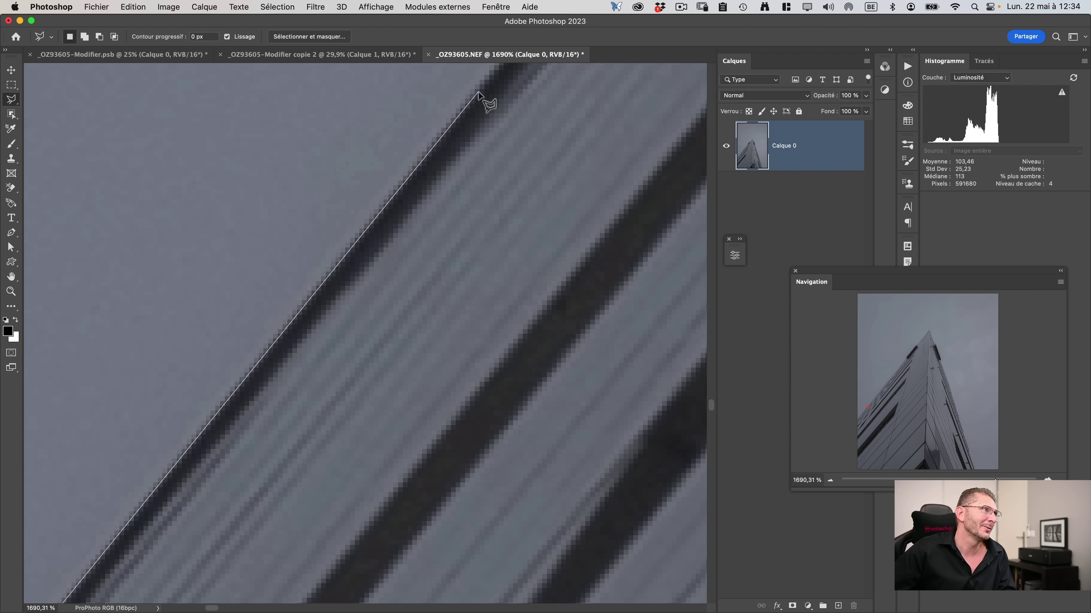
Continue the Polygonal Lasso line up the building's left edge, working at 800% zoom.
key(super+minus)
mouse_move(525, 190)
mouse_down()
mouse_move(306, 451)
mouse_move(329, 441)
mouse_move(551, 86)
mouse_move(244, 409)
mouse_up()
drag(331, 275, 532, 45)
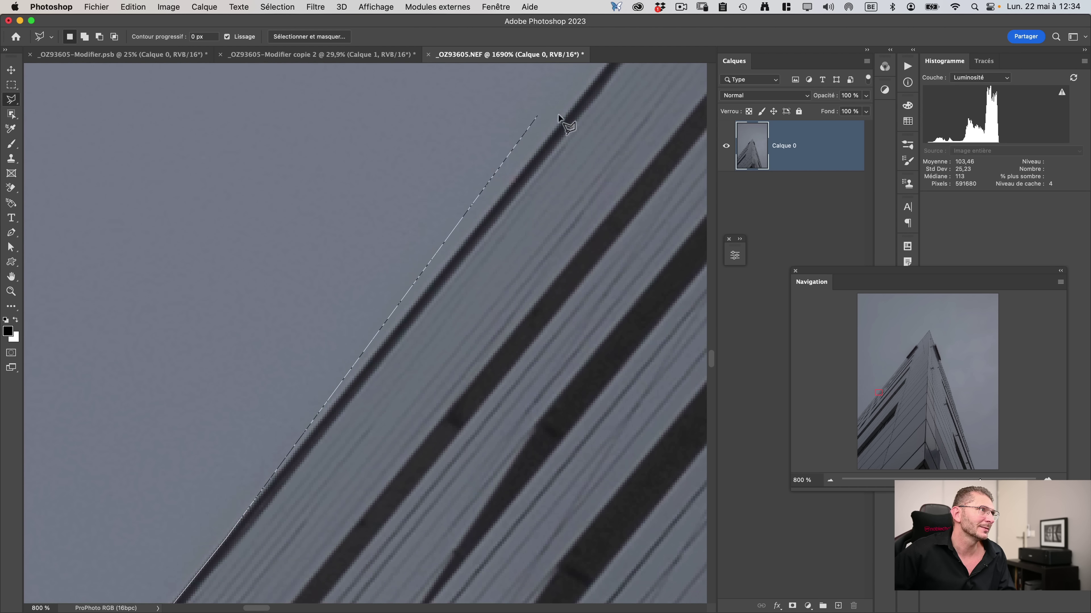
mouse_move(619, 116)
mouse_down()
mouse_move(423, 419)
mouse_move(426, 409)
mouse_up()
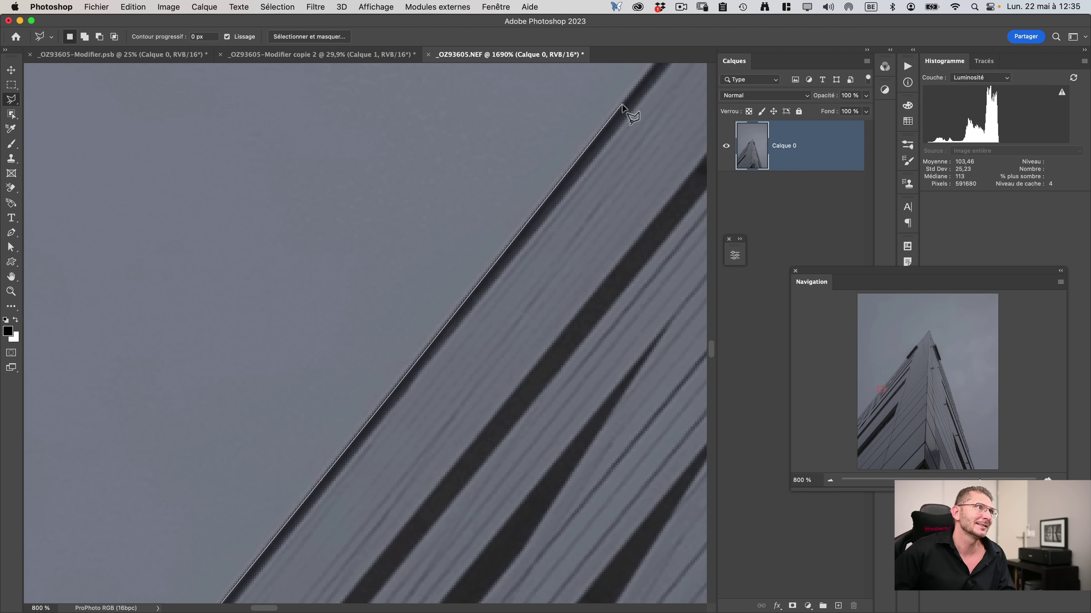
drag(642, 103, 592, 182)
drag(623, 81, 499, 446)
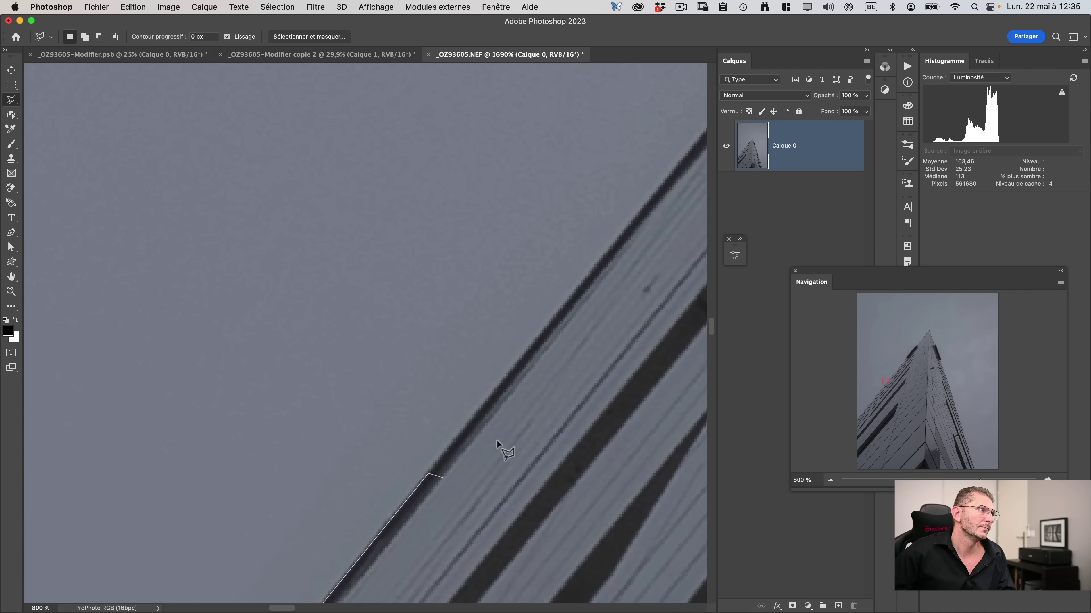
Trace the left edge up to the corner where it meets the protruding dark red box.
mouse_move(580, 109)
mouse_down()
mouse_move(677, 202)
mouse_move(360, 597)
mouse_up()
drag(590, 197, 621, 287)
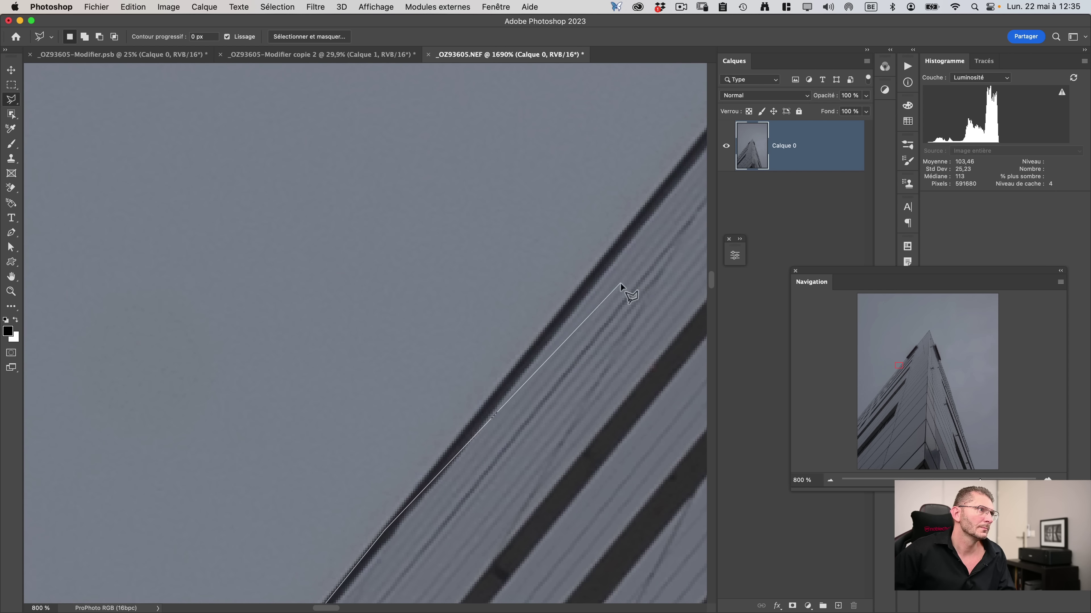
mouse_move(699, 141)
mouse_down()
mouse_move(292, 414)
mouse_move(330, 602)
mouse_move(416, 470)
mouse_up()
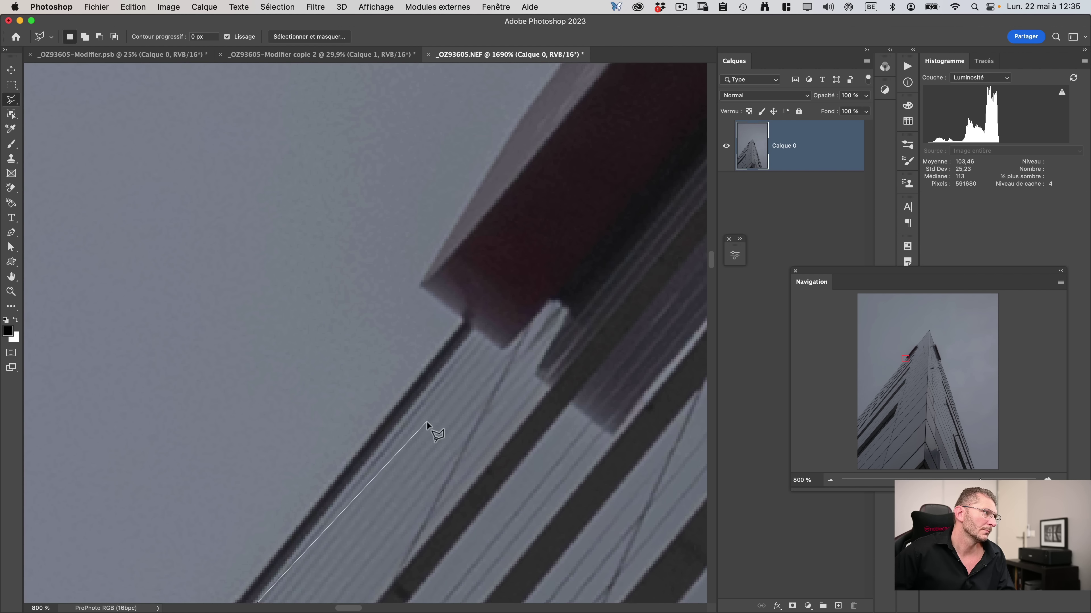
click(467, 321)
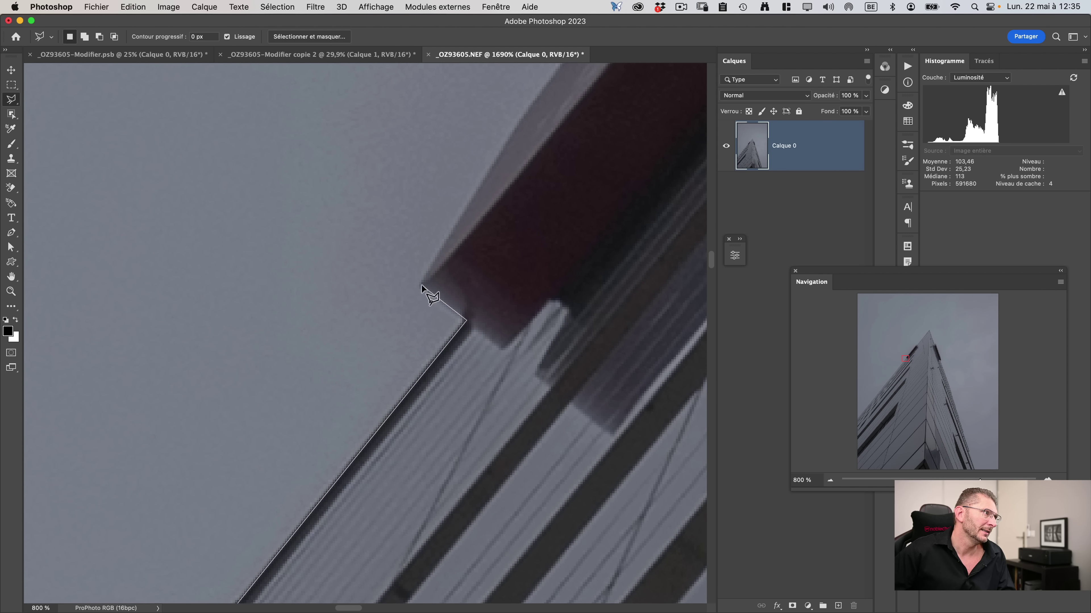
Outline the protruding red box on the left side, from its lower corner along its outer edge.
drag(432, 277, 402, 507)
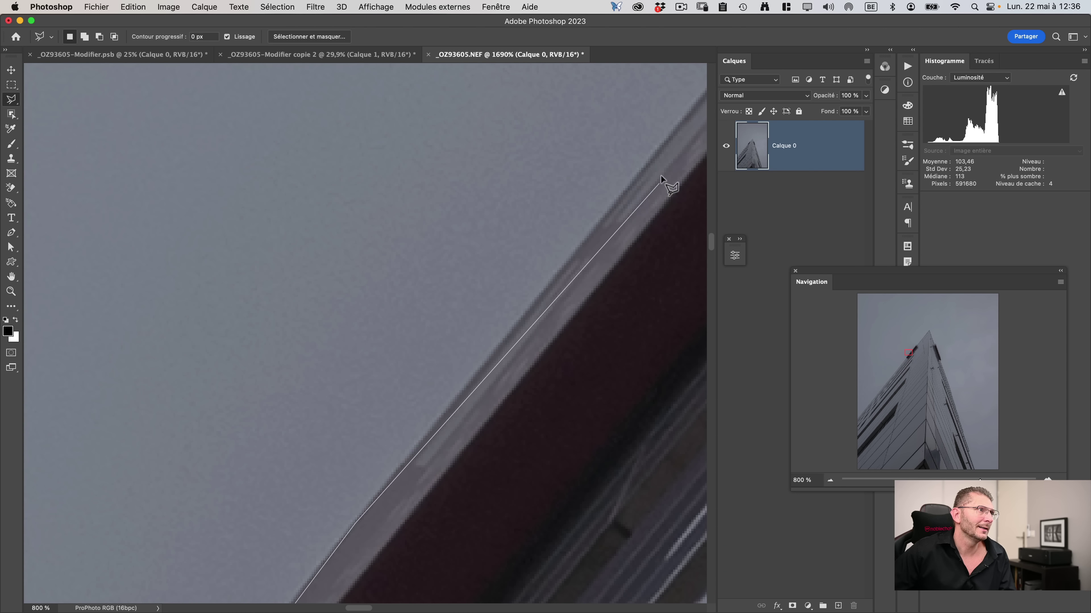
drag(659, 153, 555, 166)
click(600, 101)
drag(659, 153, 390, 389)
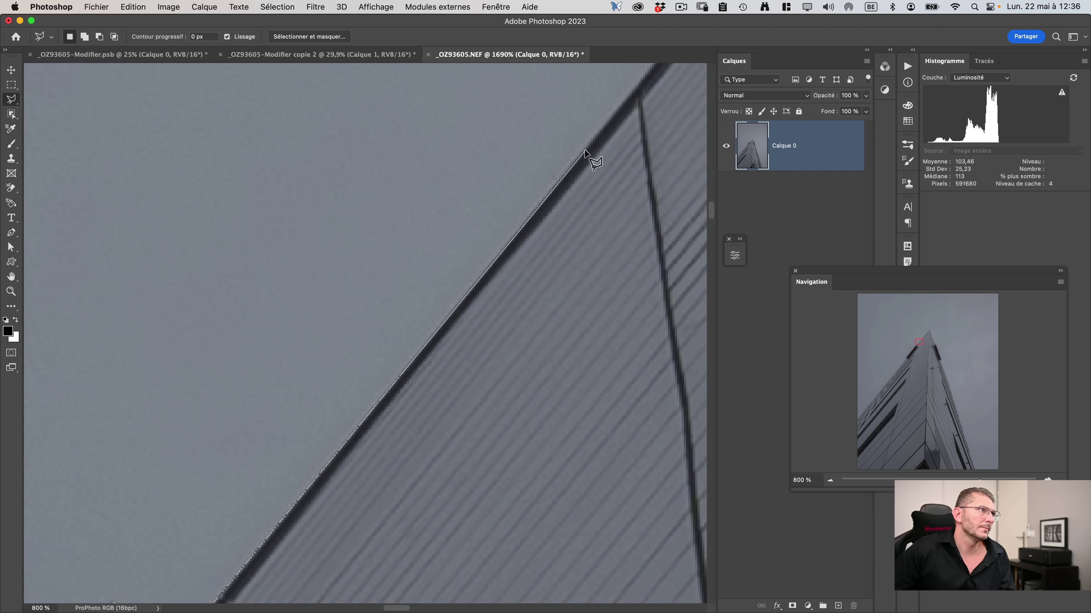
Trace the uppermost part of the left edge and anchor the lasso line at the building's tip.
mouse_move(652, 92)
mouse_down()
mouse_move(650, 243)
mouse_move(307, 469)
mouse_up()
click(314, 460)
scroll(442, 270, down, 10)
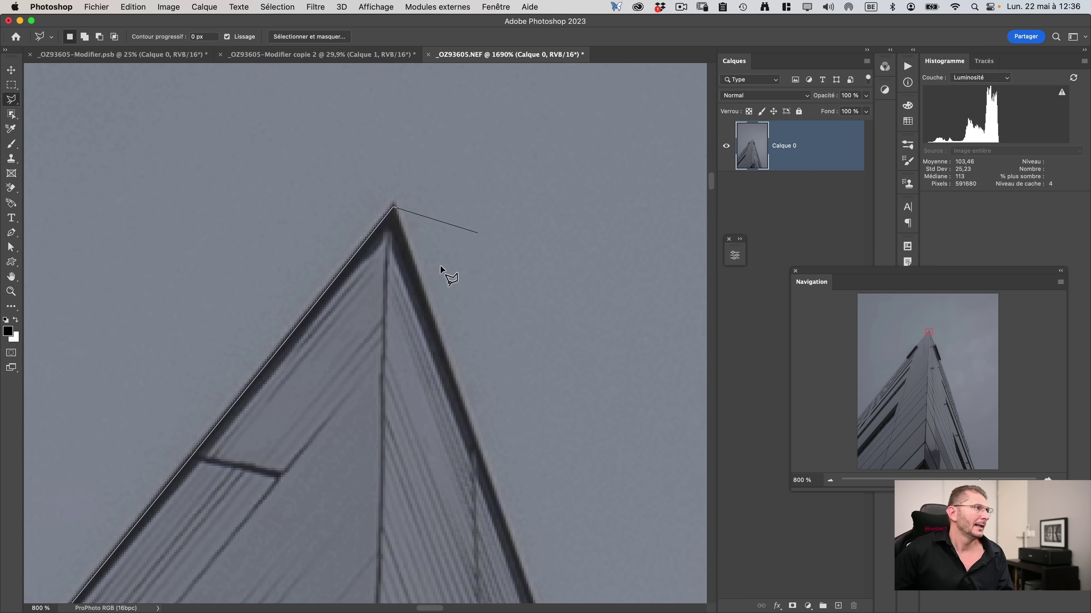
Check the outline on the whole image, view the waterfront high-rise photo in Lightroom, and return to Photoshop.
key(super+0)
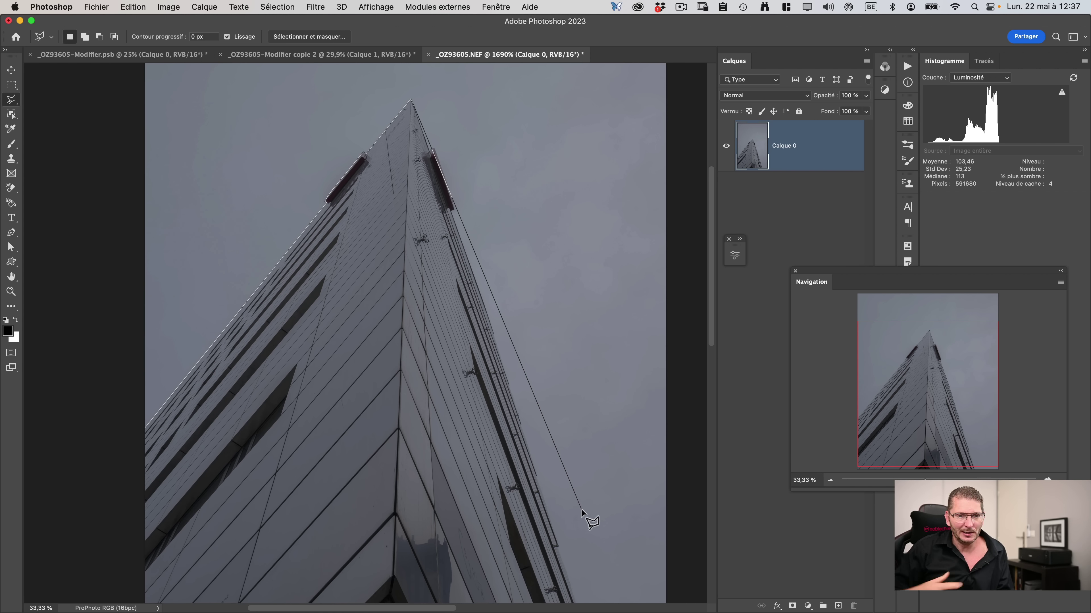
key(super+Tab)
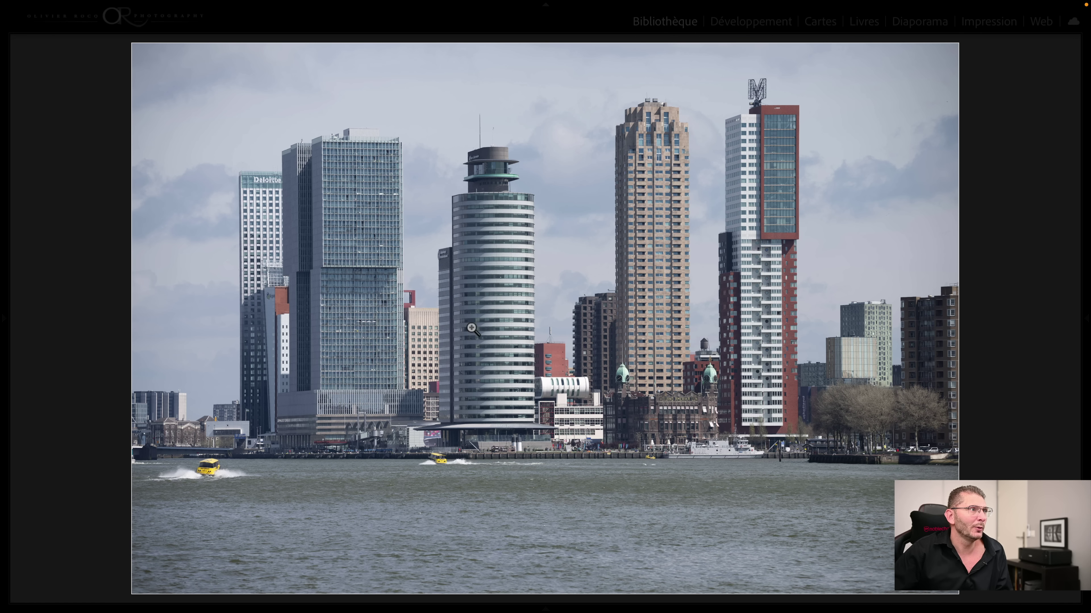
key(super+Tab)
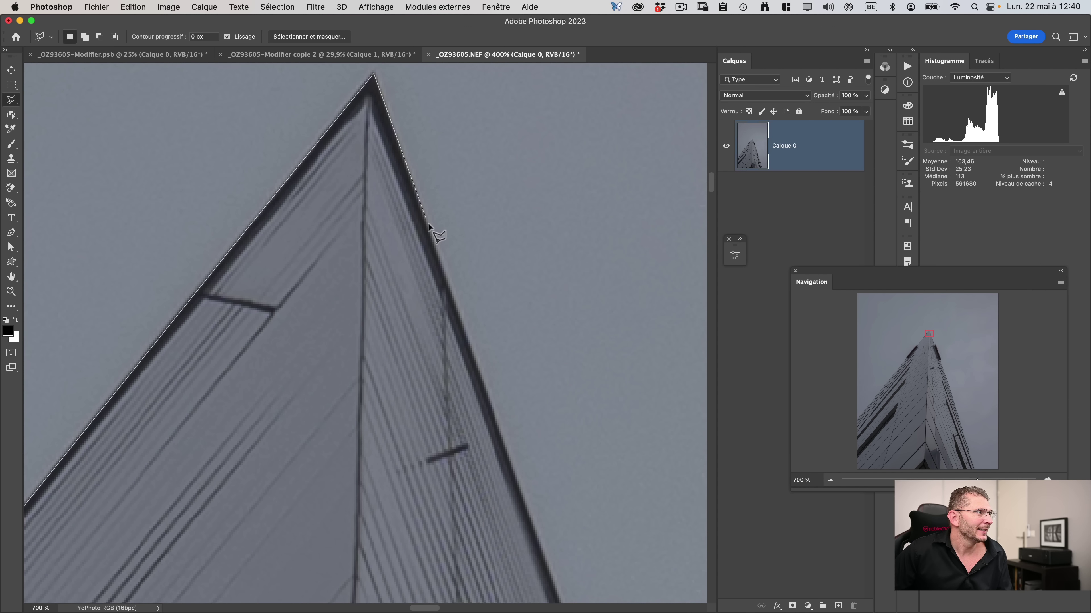
Trace the building's right edge from the tip down to the protruding box at 700% zoom.
key(space)
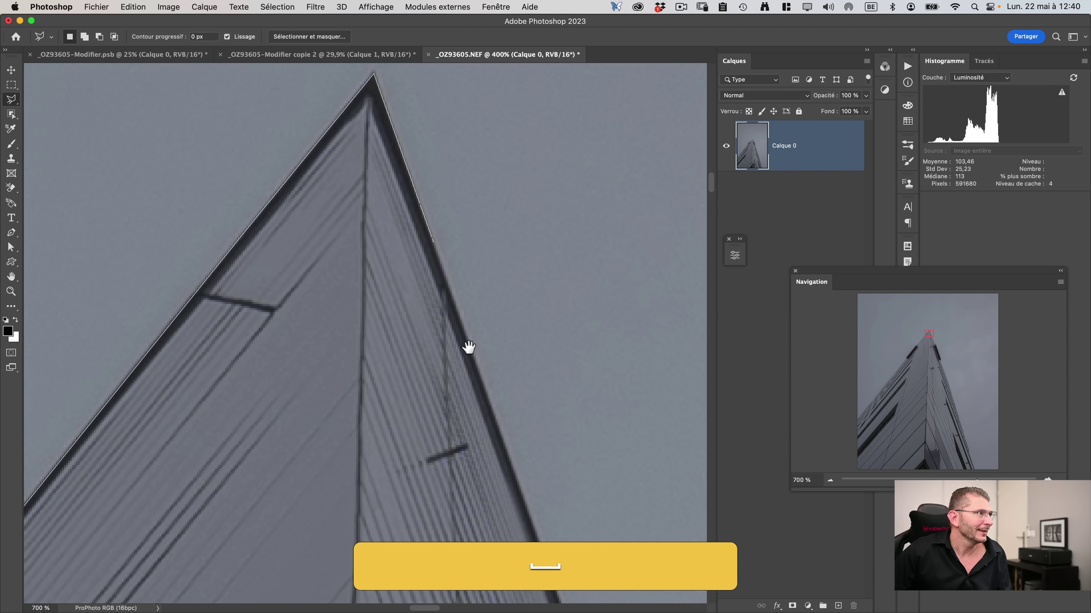
drag(467, 349, 373, 163)
key(space)
drag(477, 456, 356, 261)
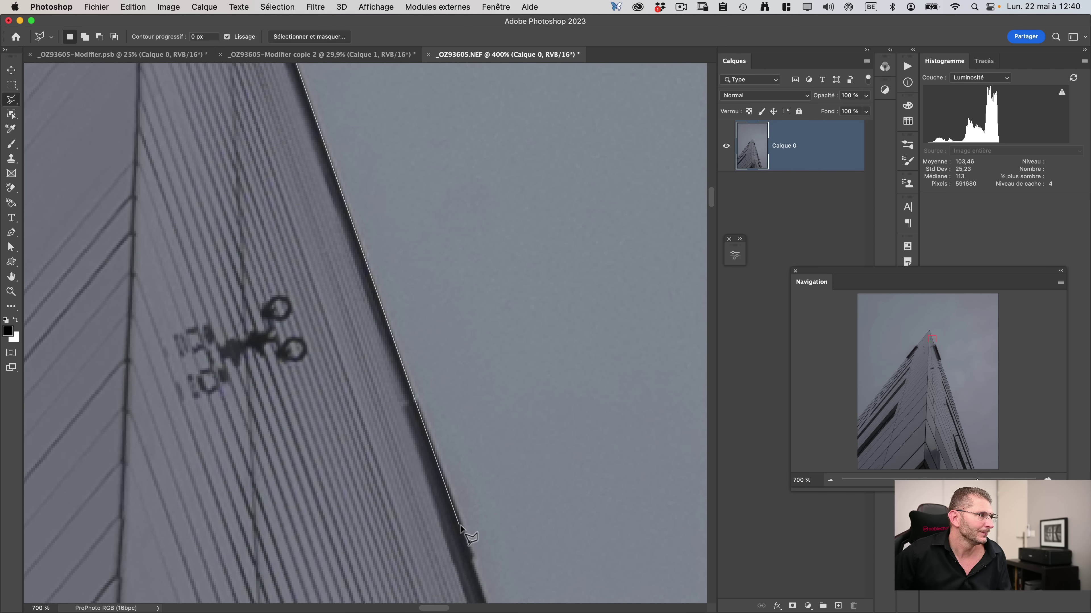
key(space)
drag(463, 528, 393, 313)
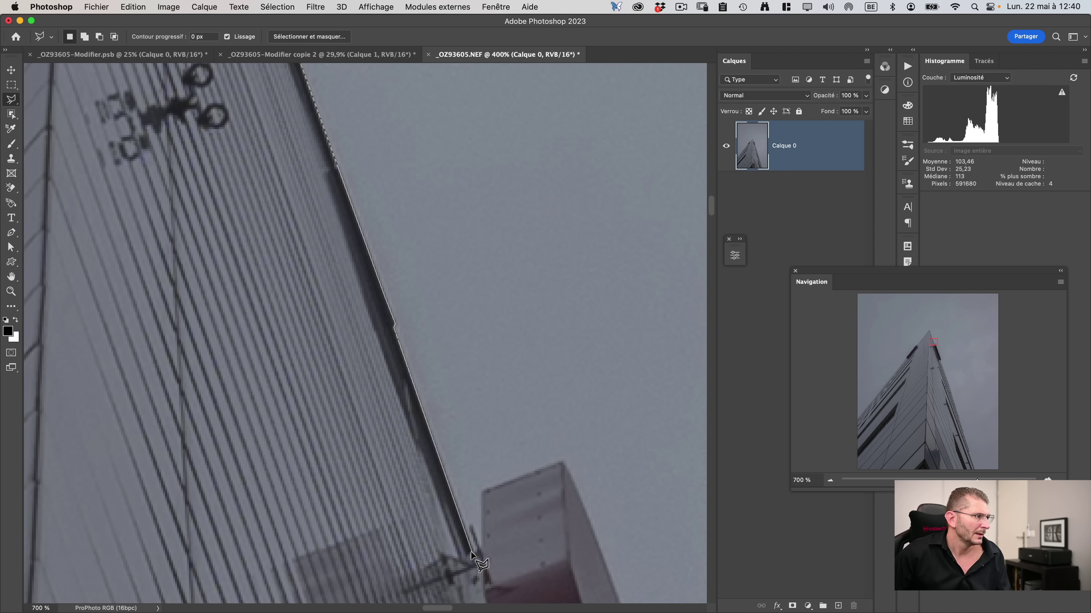
At 1200% zoom, outline the notch beside the right-hand box and the box's inner and upper edges.
key(super+plus)
key(super+plus)
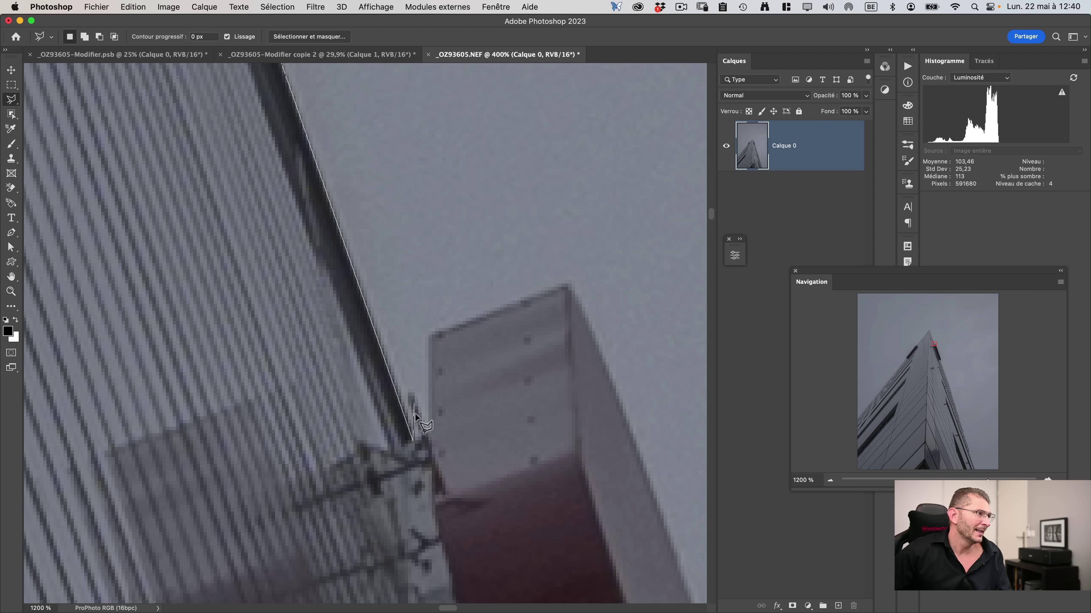
click(428, 438)
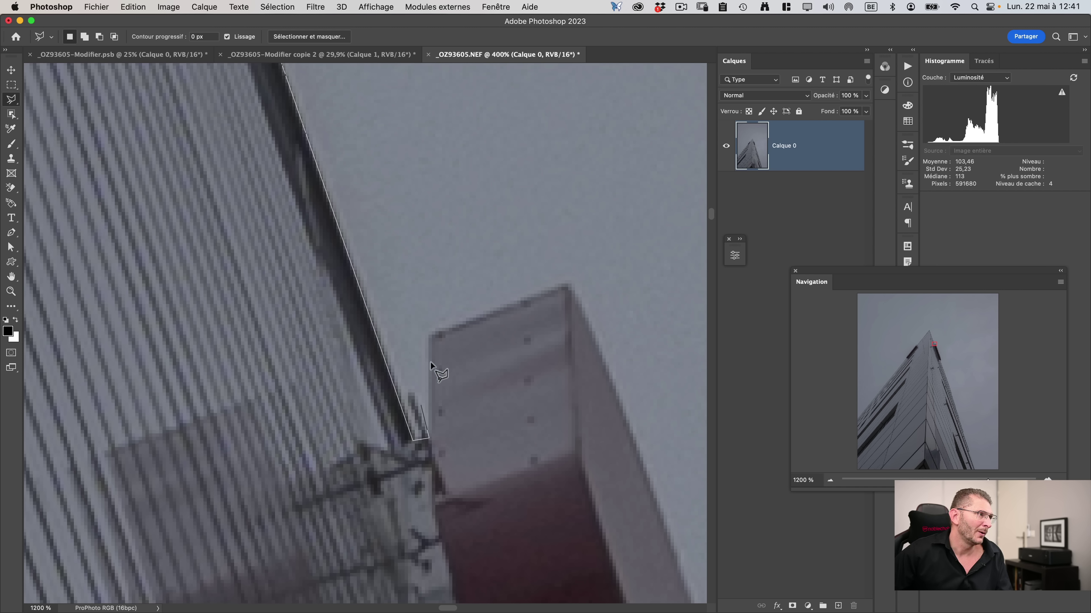
click(431, 337)
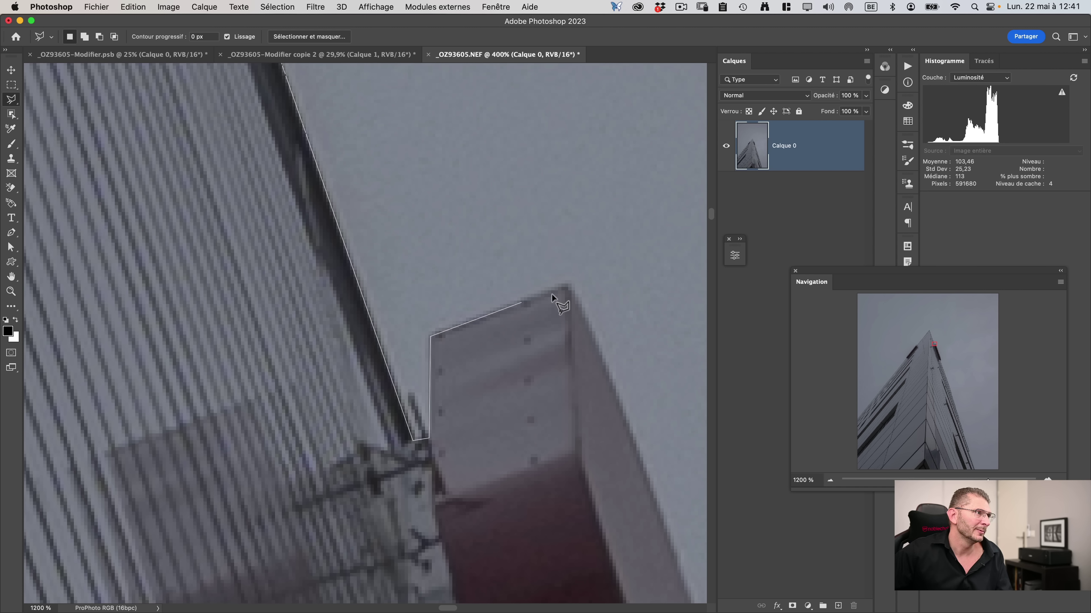
click(568, 287)
scroll(569, 286, down, 5)
scroll(569, 287, right, 8)
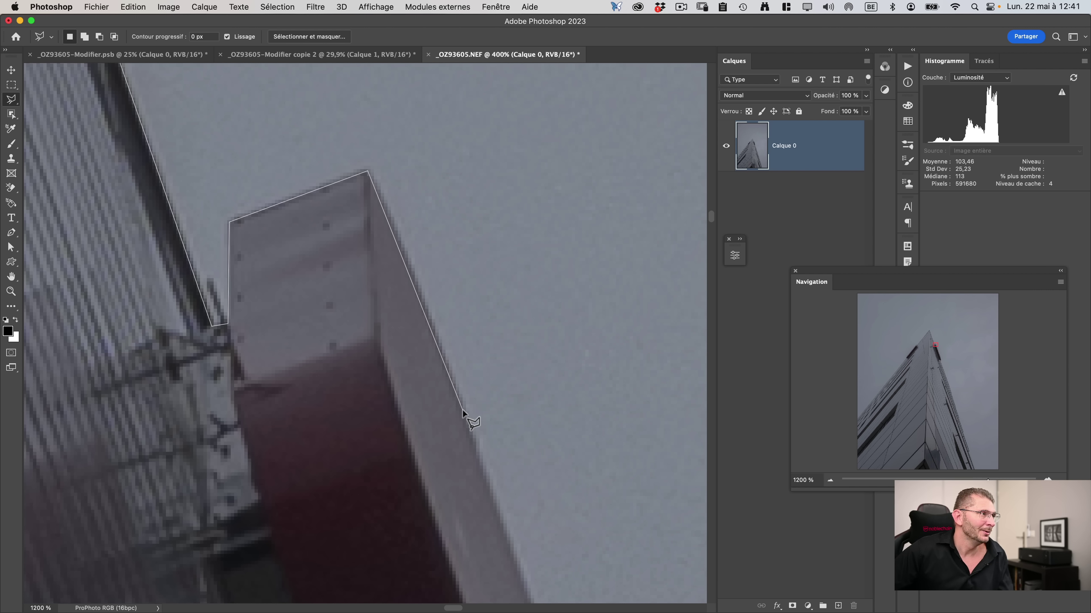
Trace the right-hand box's long outer edge down and around its lower end, back to the building's edge.
click(422, 301)
scroll(401, 276, down, 6)
scroll(402, 275, right, 4)
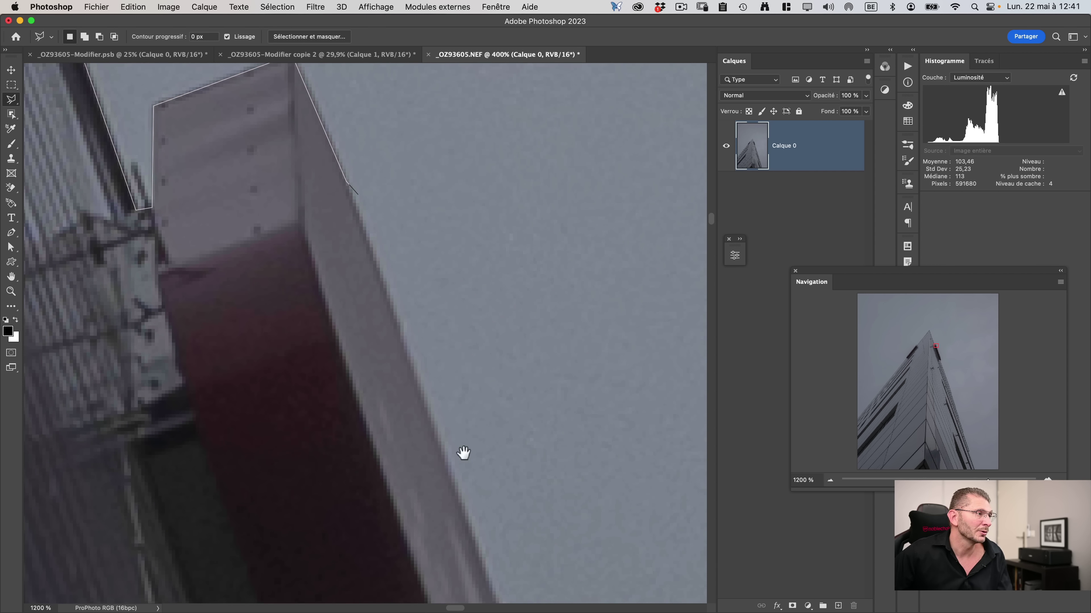
scroll(392, 332, down, 5)
scroll(392, 332, right, 3)
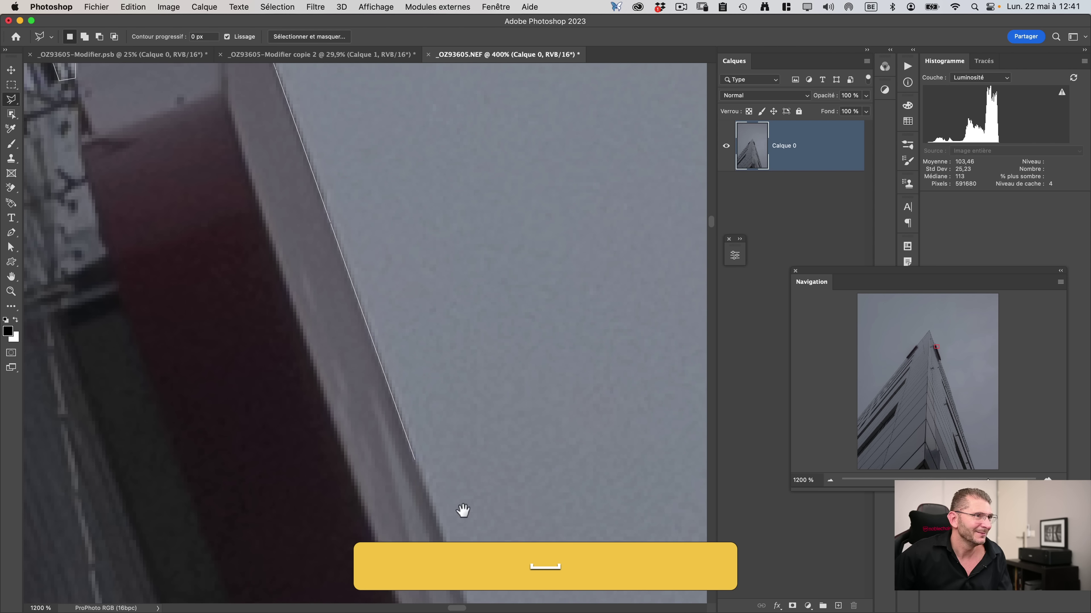
scroll(463, 511, down, 4)
scroll(462, 511, right, 2)
scroll(403, 489, down, 8)
click(443, 494)
click(323, 537)
scroll(322, 536, down, 10)
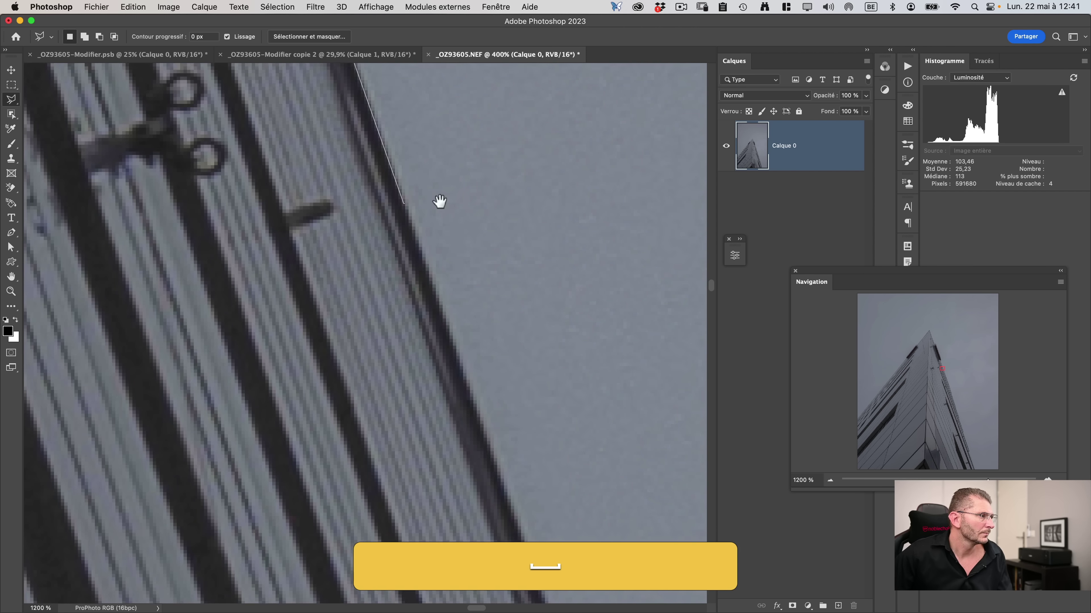
Continue the lasso line down the building's right edge below the box, following the dark border at 1200% zoom.
scroll(526, 546, down, 5)
scroll(525, 546, right, 1)
scroll(562, 510, down, 10)
scroll(561, 511, right, 5)
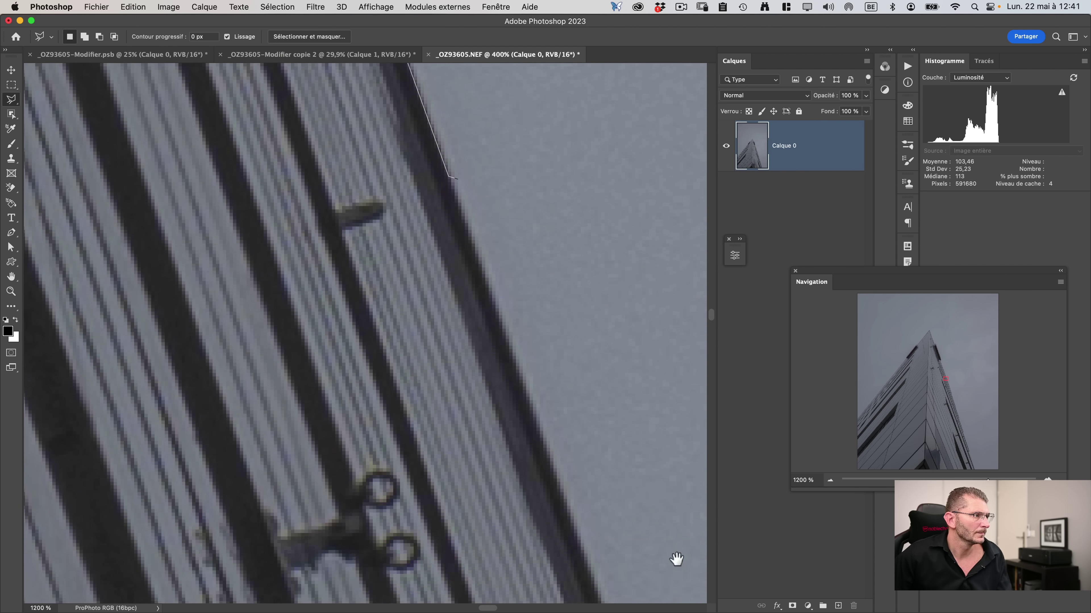
key(super+minus)
key(super+minus)
key(super+minus)
key(super+minus)
key(super+minus)
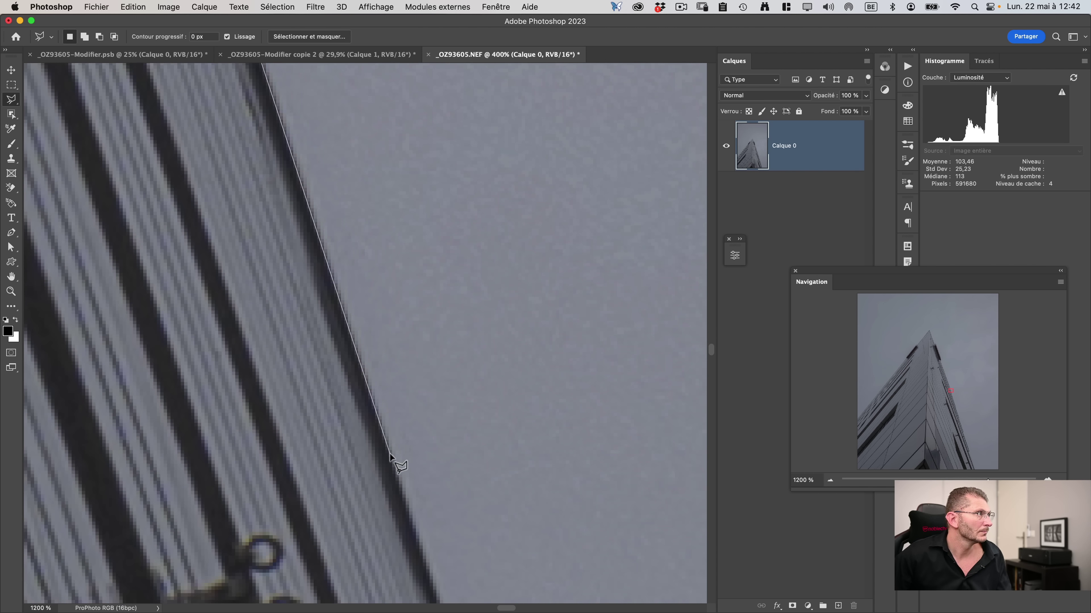
Bring the outline to the lower end of the dark border strip at 1600% zoom and continue below it.
key(super+plus)
key(super+plus)
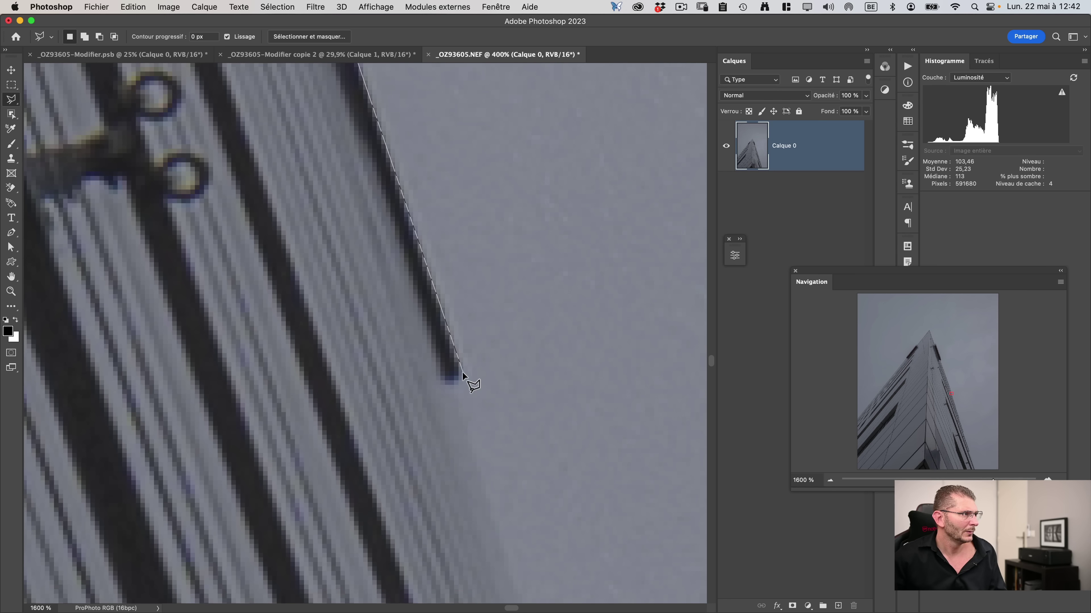
key(super+minus)
scroll(434, 415, down, 5)
scroll(435, 415, down, 5)
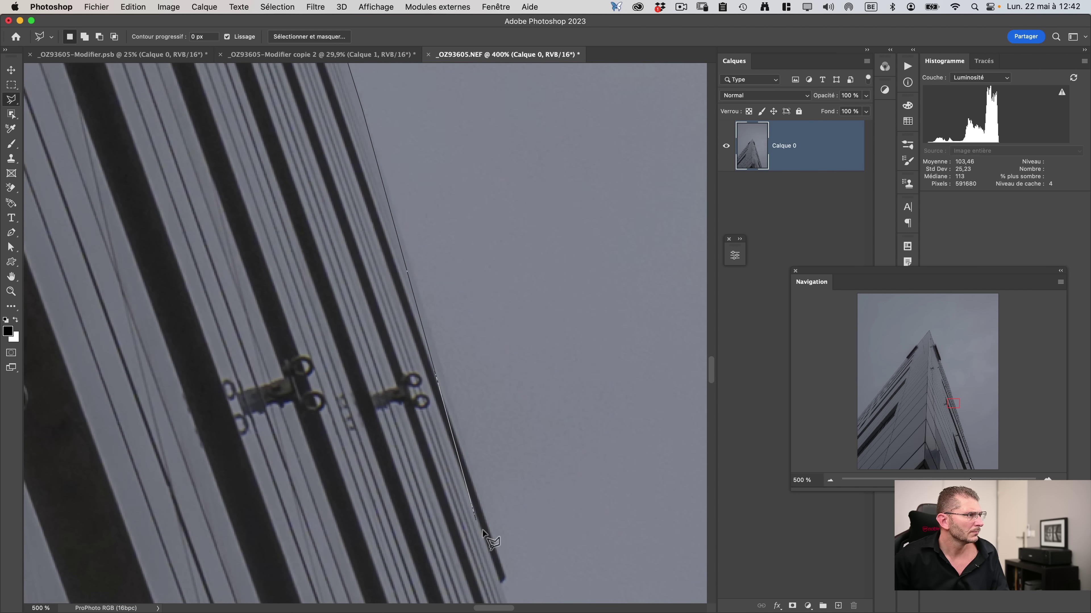
Follow the right edge past the next dark strip's end down to the ringed fixture at 500% zoom.
key(space)
drag(529, 494, 407, 268)
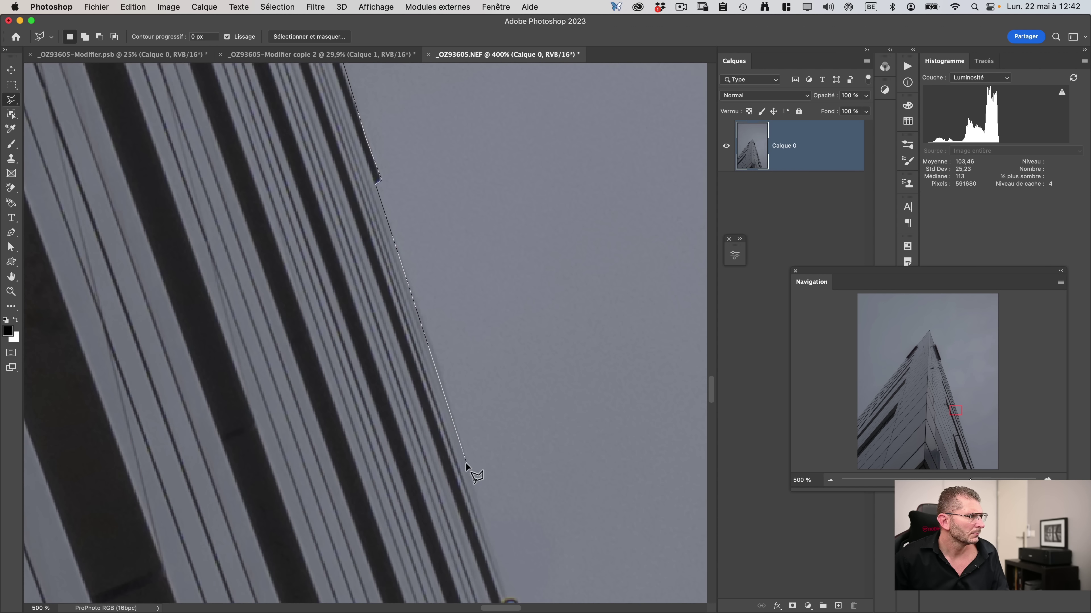
scroll(470, 462, down, 4)
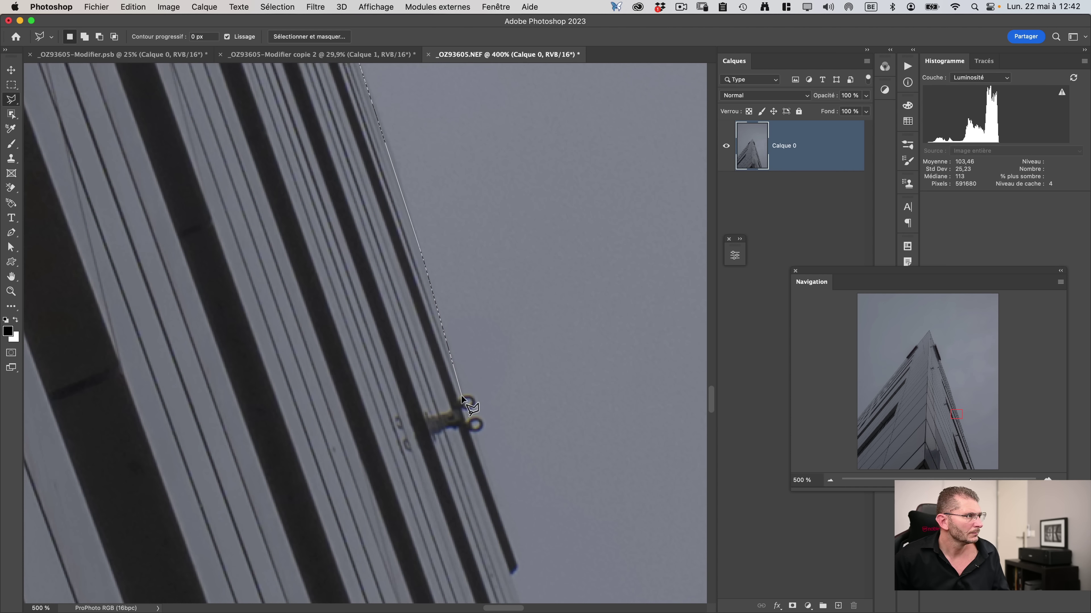
At 800% zoom, delete the last lasso point at the ringed fixture and anchor the line just above it again.
key(super+plus)
key(super+plus)
key(super+plus)
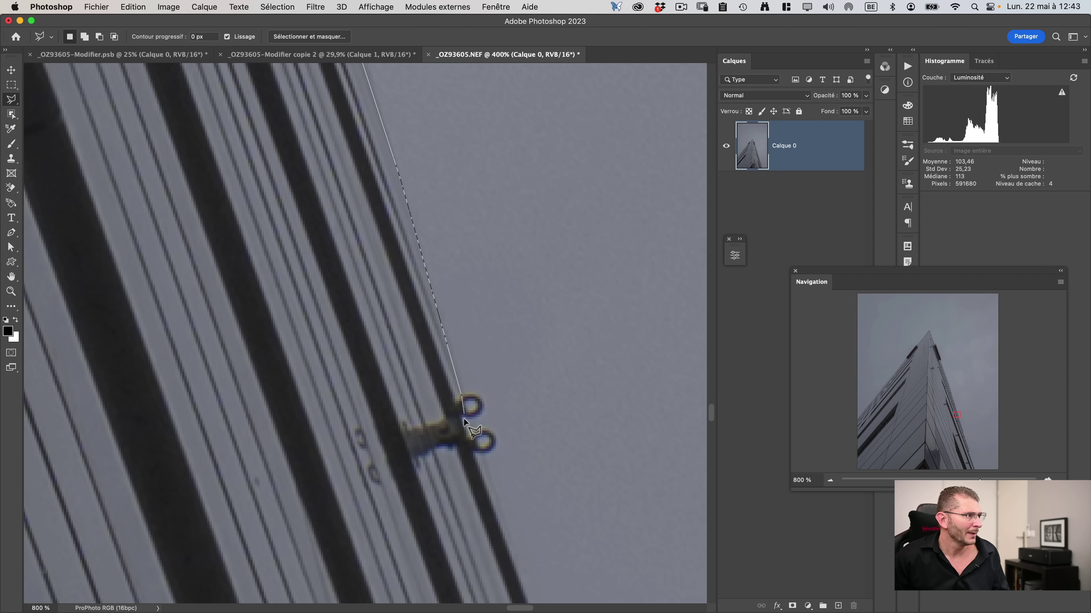
key(BackSpace)
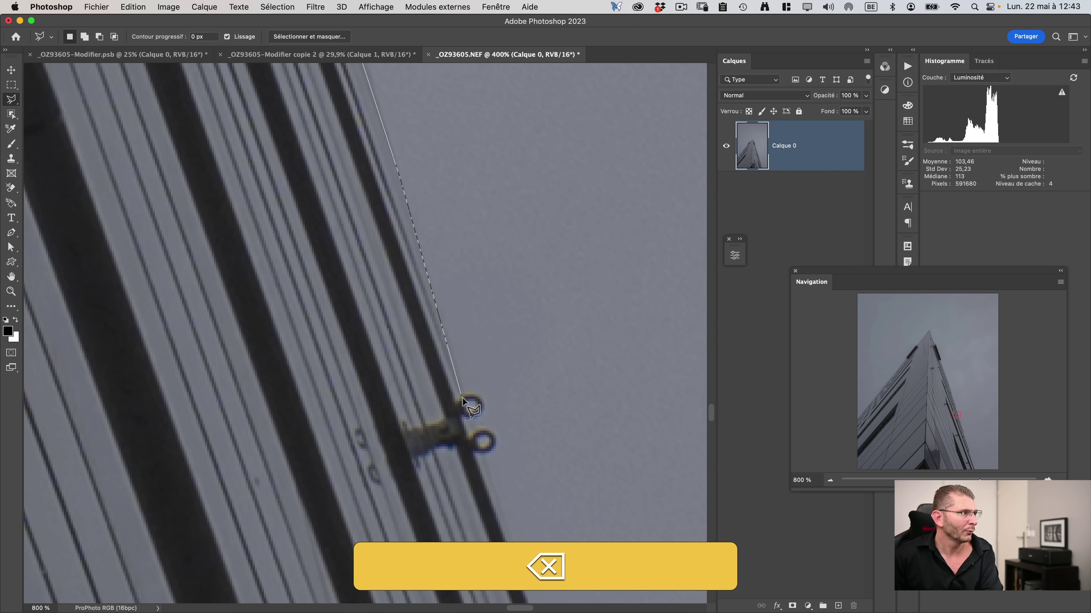
click(446, 344)
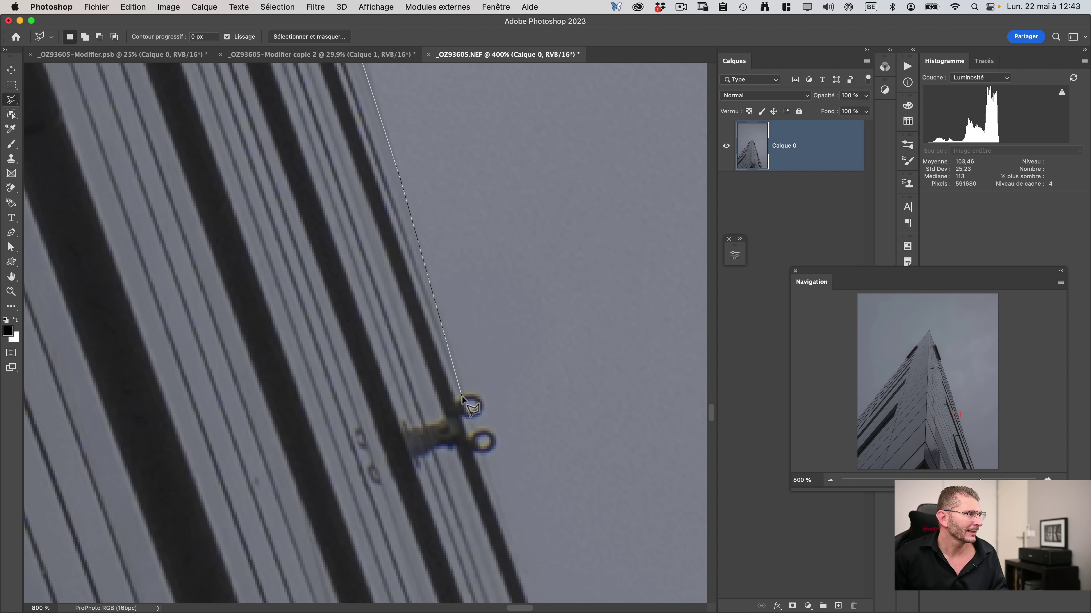
click(462, 396)
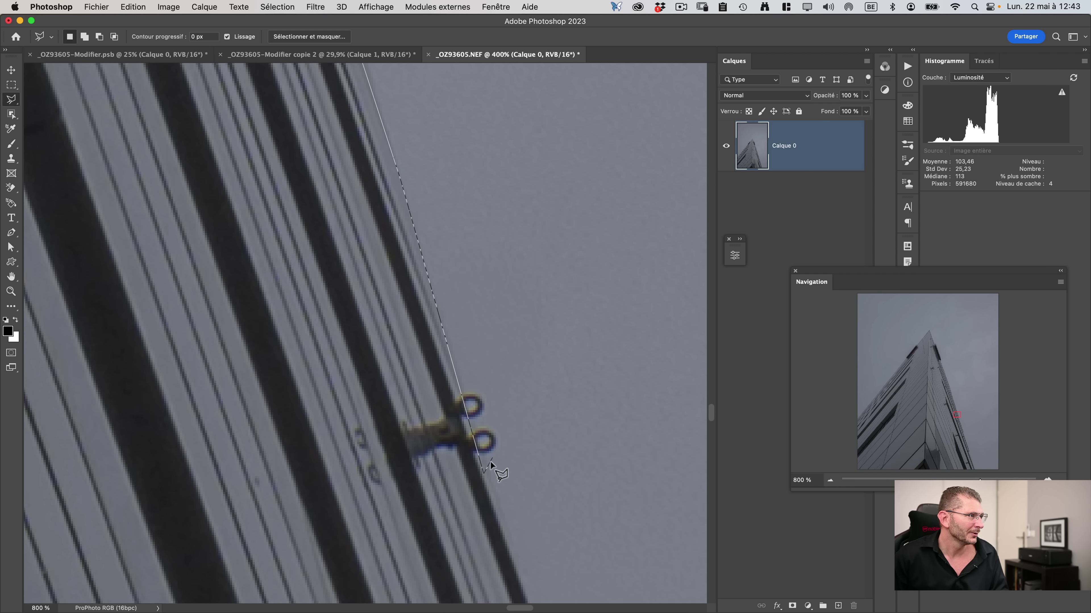
Run the lasso line from the ringed fixture down to the dark strip's lower end and turn it inward around the tip.
drag(491, 457, 241, 211)
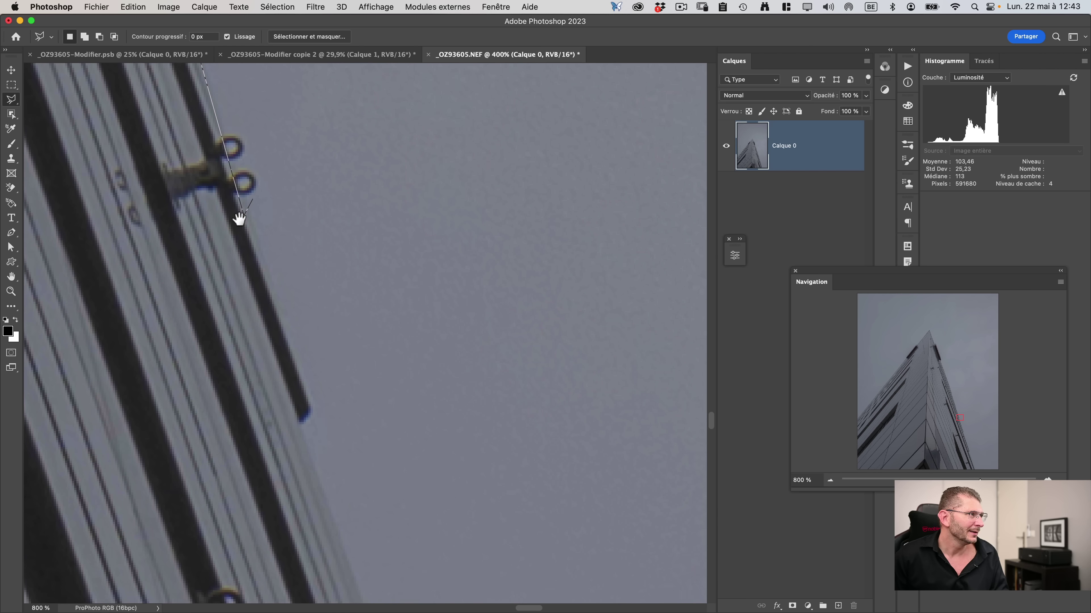
click(313, 413)
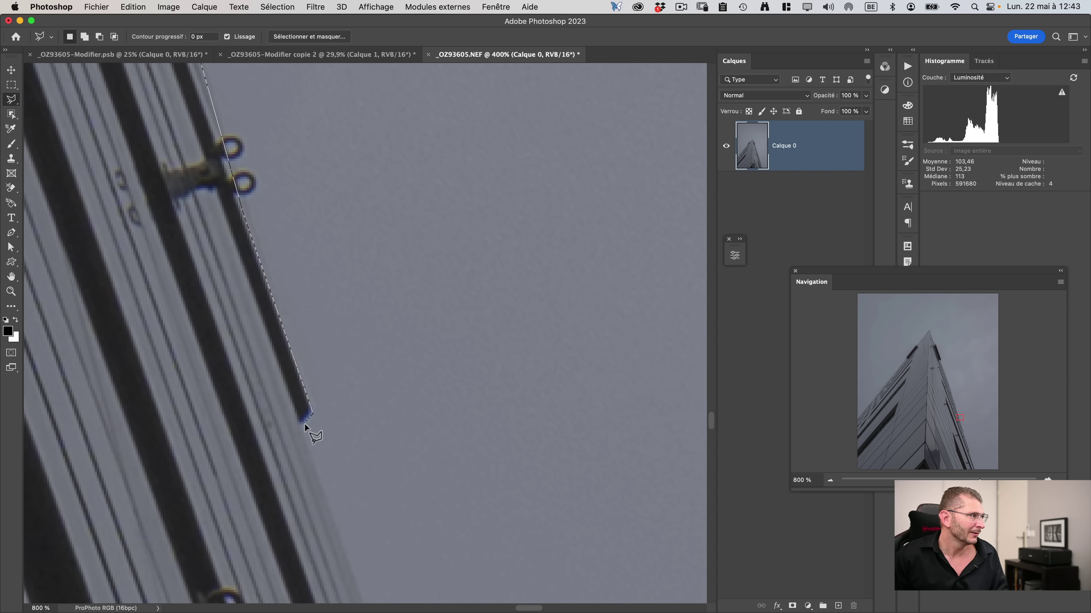
key(space)
scroll(316, 502, down, 10)
scroll(316, 502, right, 4)
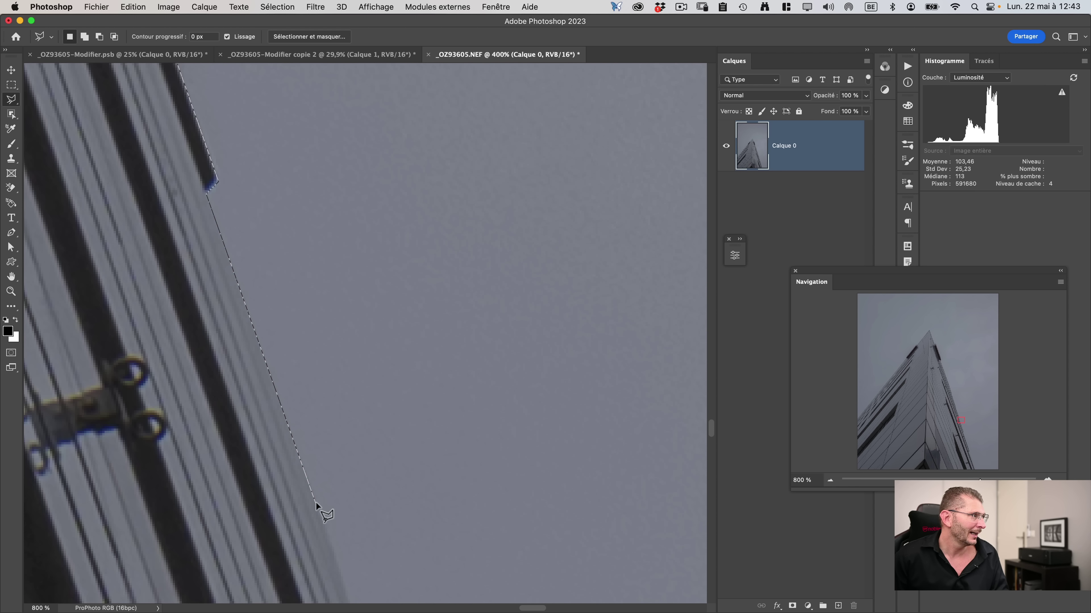
Continue the lasso line down the building's pale grey right edge below the dark strip's end, at 800% zoom.
scroll(313, 411, down, 6)
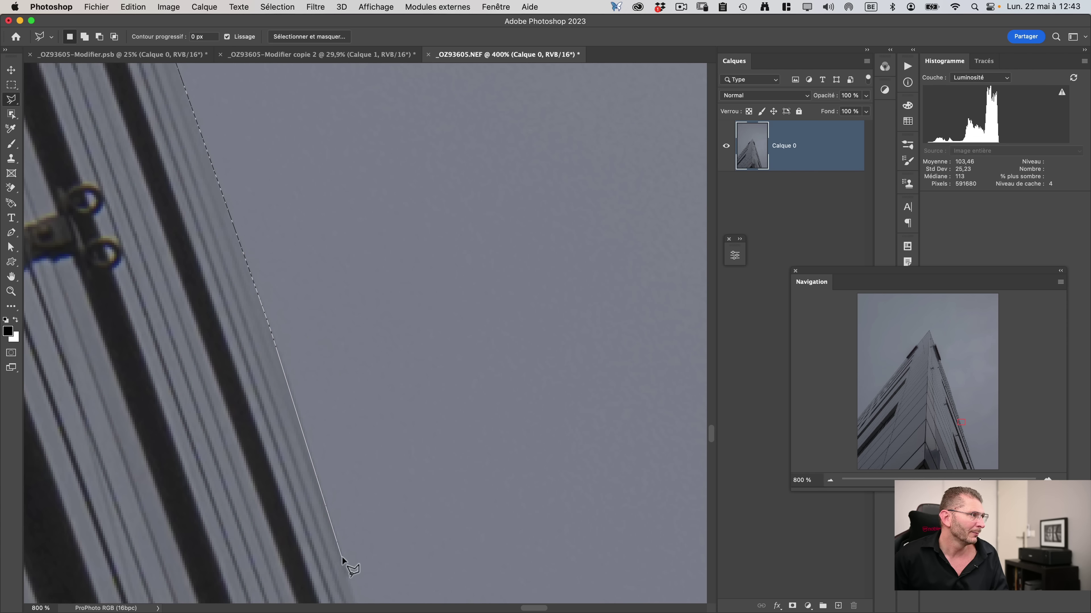
drag(344, 561, 378, 470)
key(space)
mouse_move(389, 512)
mouse_down()
mouse_move(353, 524)
mouse_move(207, 99)
mouse_up()
key(space)
key(space)
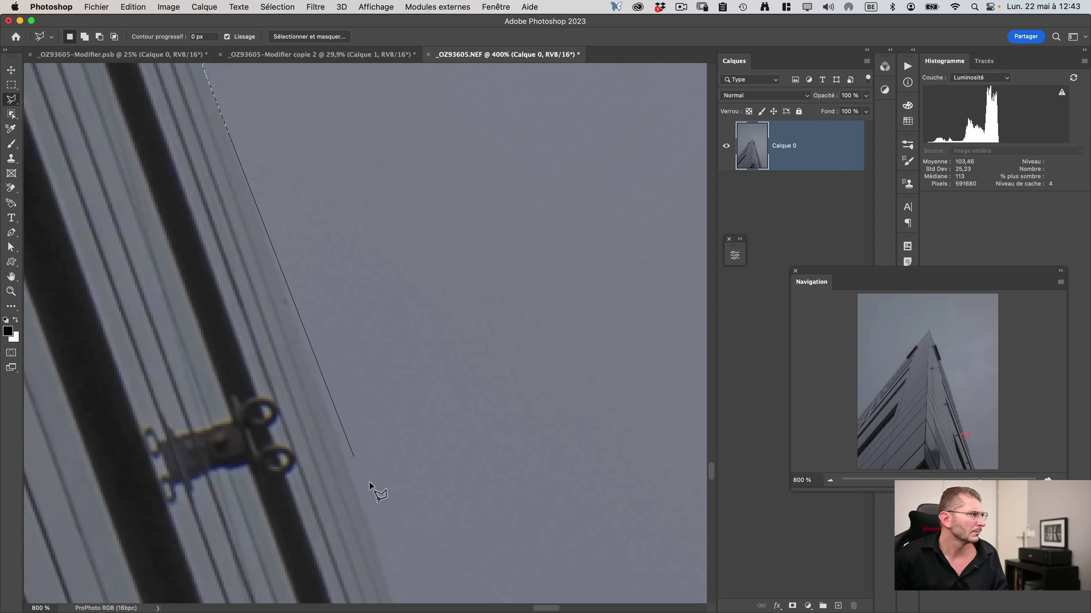
Trace the edge down to the next dark strip's lower end and cut the line inward just above the lower ringed fixture.
key(space)
drag(371, 534, 245, 86)
click(417, 517)
key(space)
mouse_move(444, 518)
mouse_down()
mouse_move(502, 514)
mouse_move(469, 305)
mouse_up()
click(423, 328)
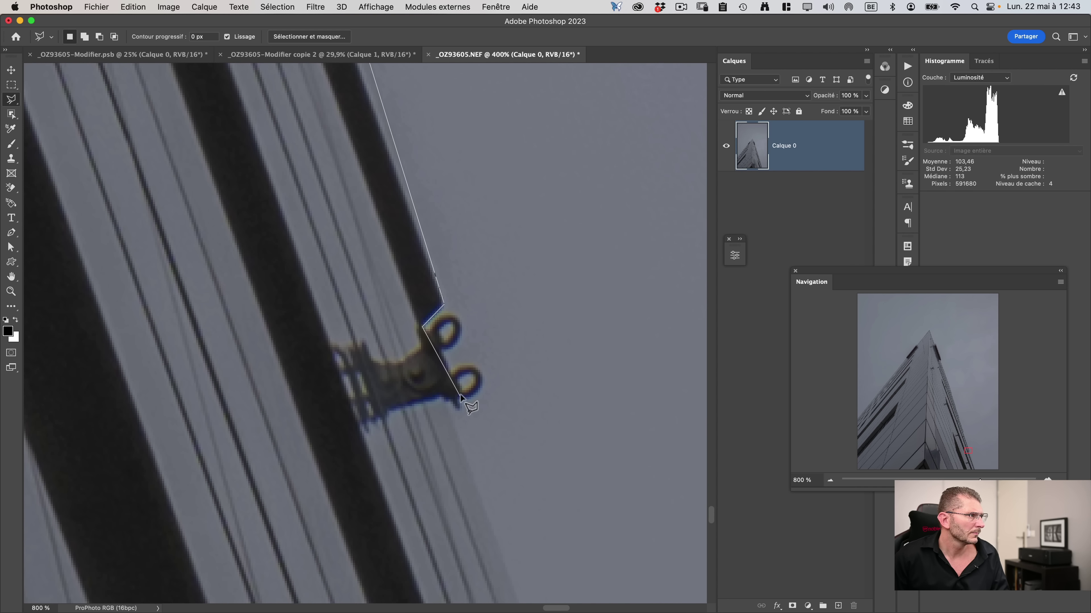
Carry the lasso line past the lower fixture and down the right edge to just beyond the image's bottom border.
key(space)
drag(462, 414, 273, 370)
key(space)
mouse_move(329, 528)
mouse_down()
mouse_move(378, 404)
mouse_move(292, 110)
mouse_move(384, 447)
mouse_move(226, 110)
mouse_up()
key(space)
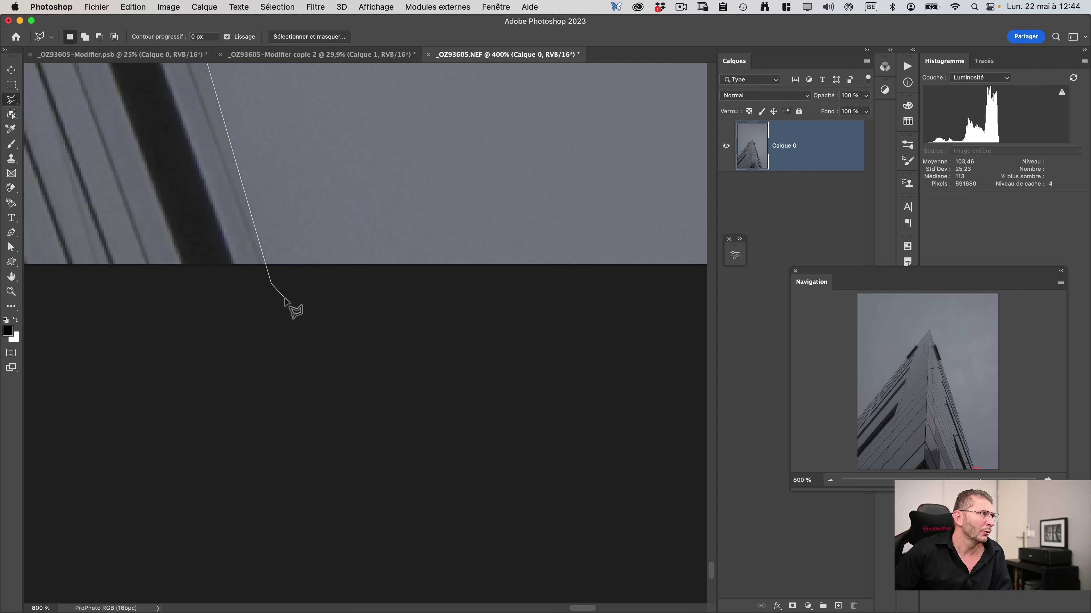
Take the outline beneath the image to a point outside its lower-left corner and close the lasso into a building selection.
key(space)
drag(214, 312, 468, 372)
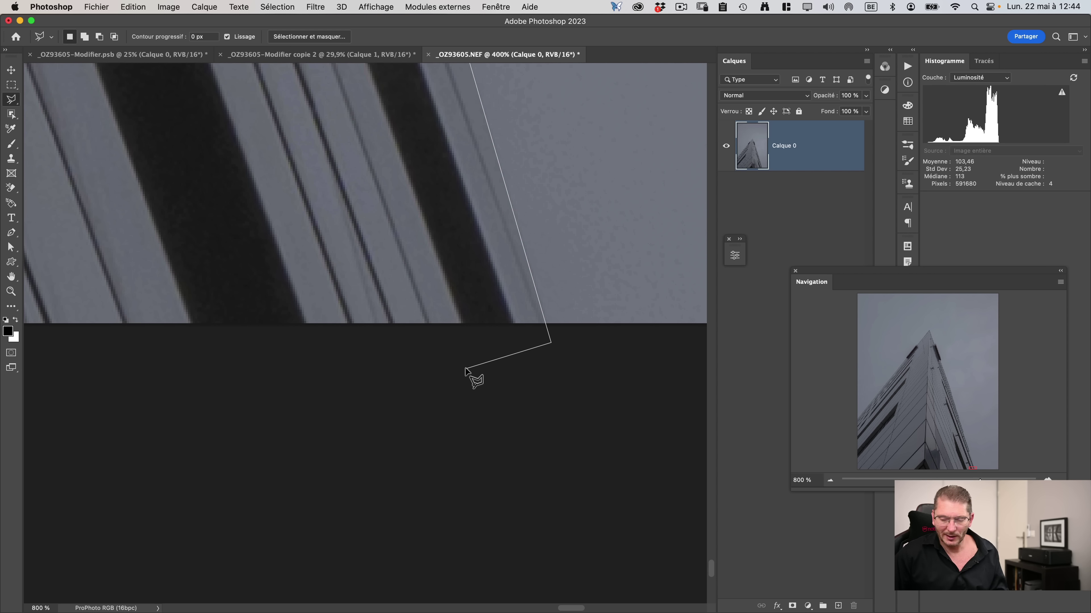
key(super+minus)
key(super+minus)
key(super+minus)
key(super+minus)
key(super+minus)
key(super+minus)
key(super+minus)
key(super+minus)
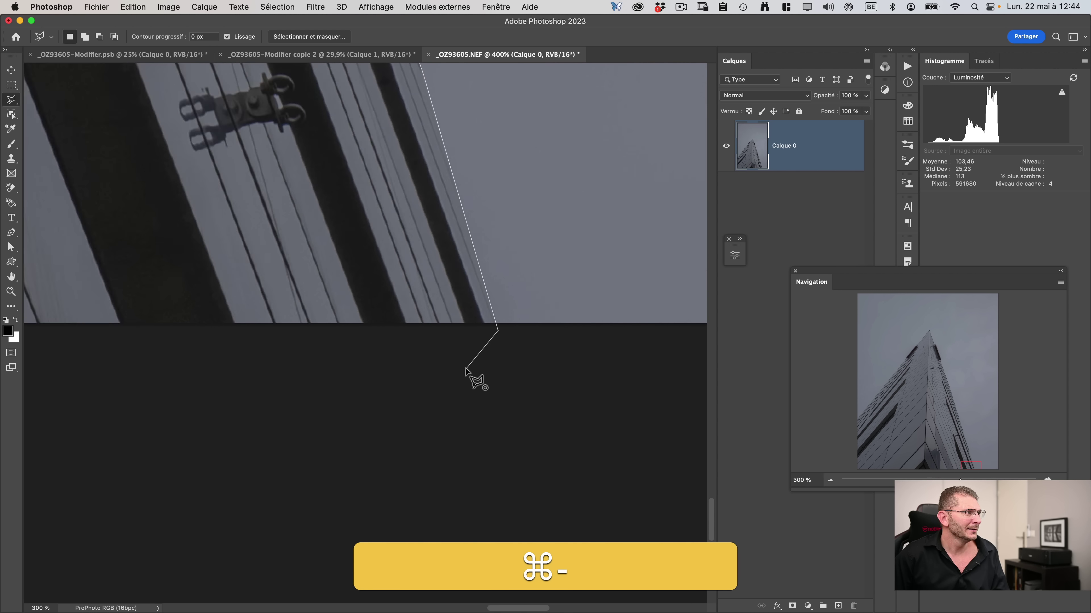
key(super+minus)
key(super+minus)
key(super+minus)
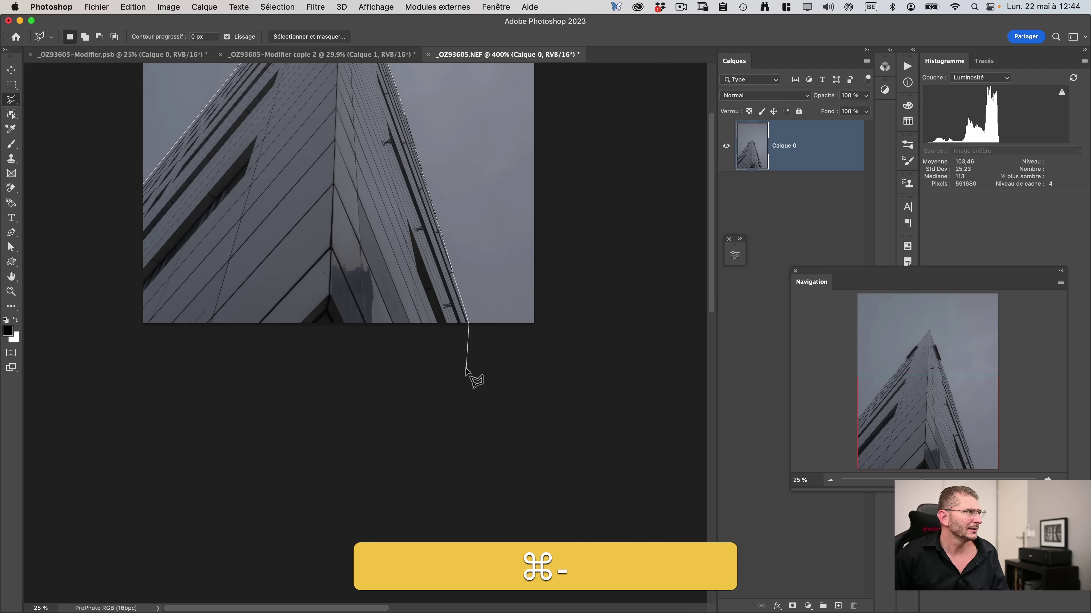
click(74, 358)
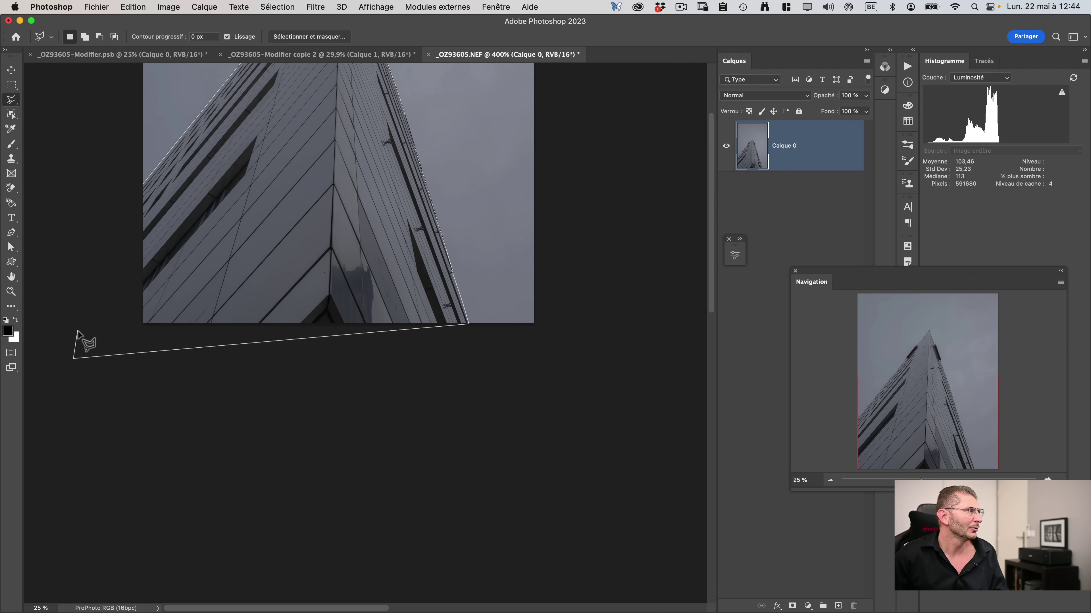
key(super)
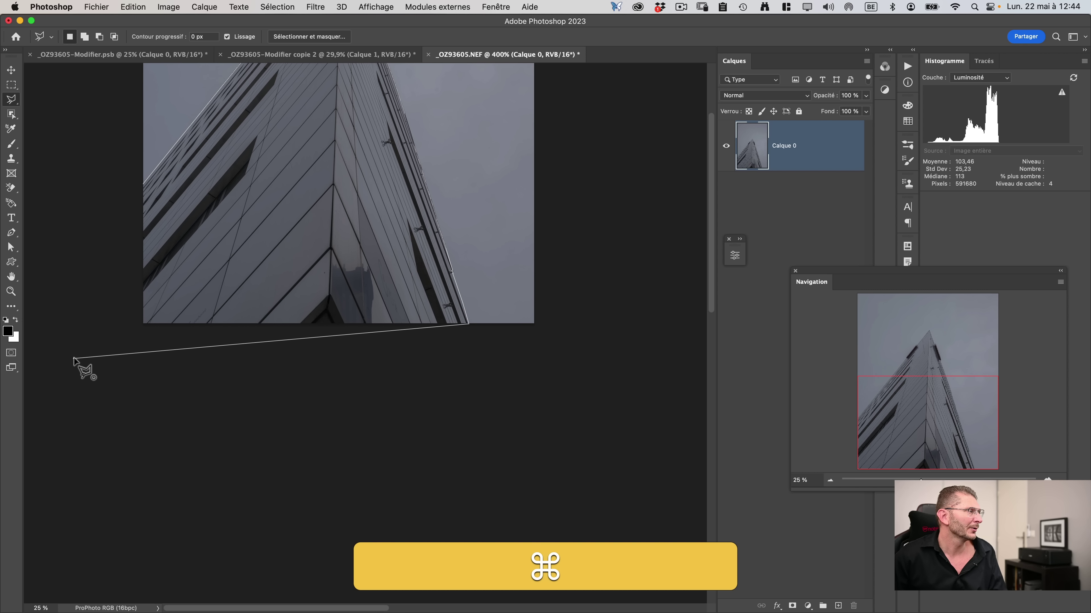
super+click(73, 359)
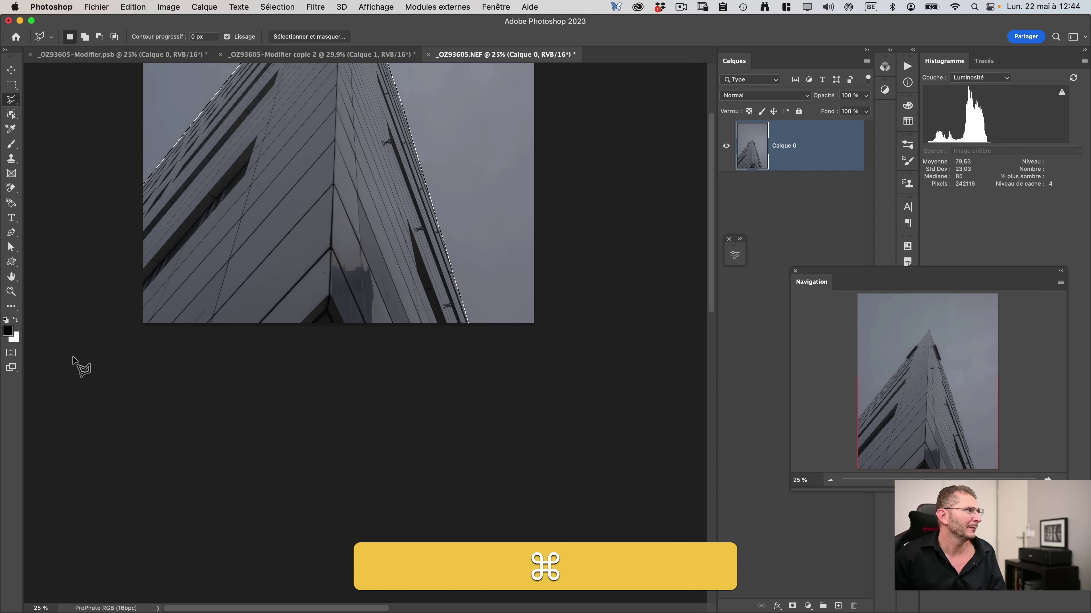
Check the whole building selection with the Quick Mask overlay, then return to standard mode.
key(super+0)
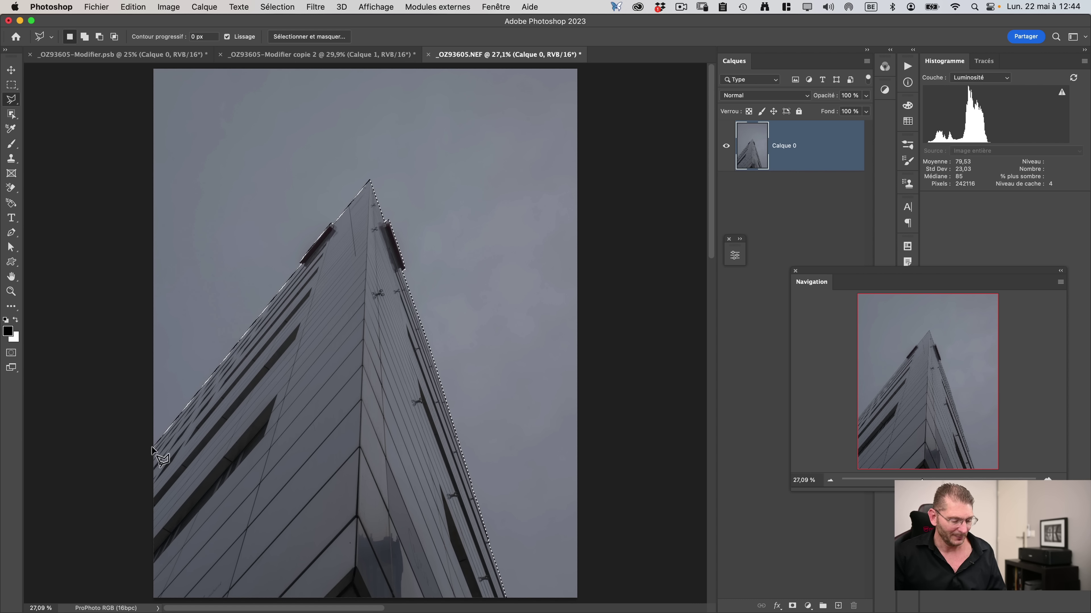
key(q)
key(q)
key(q)
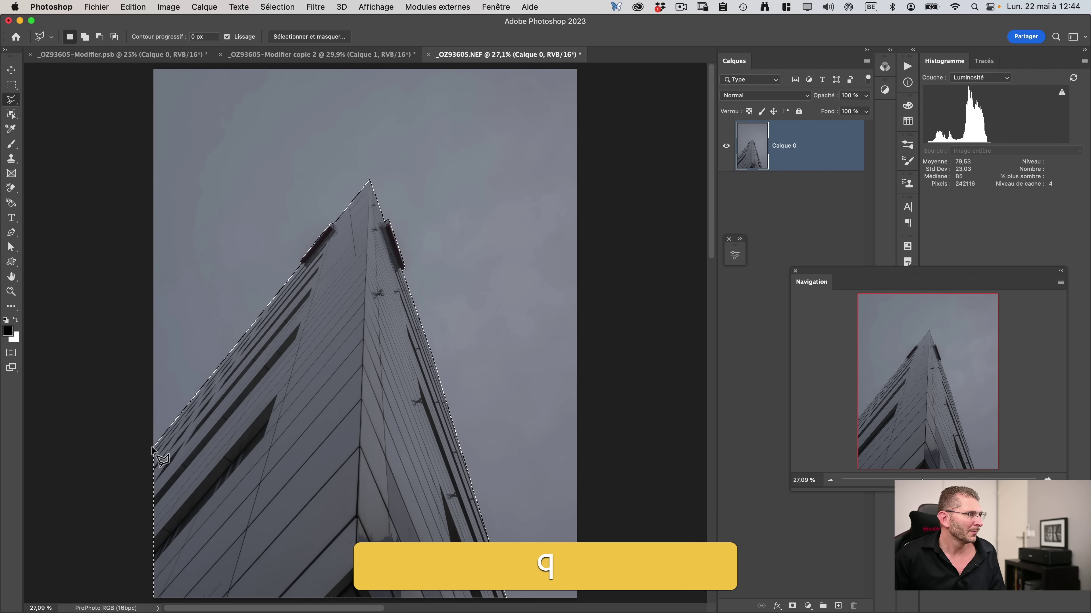
key(super+0)
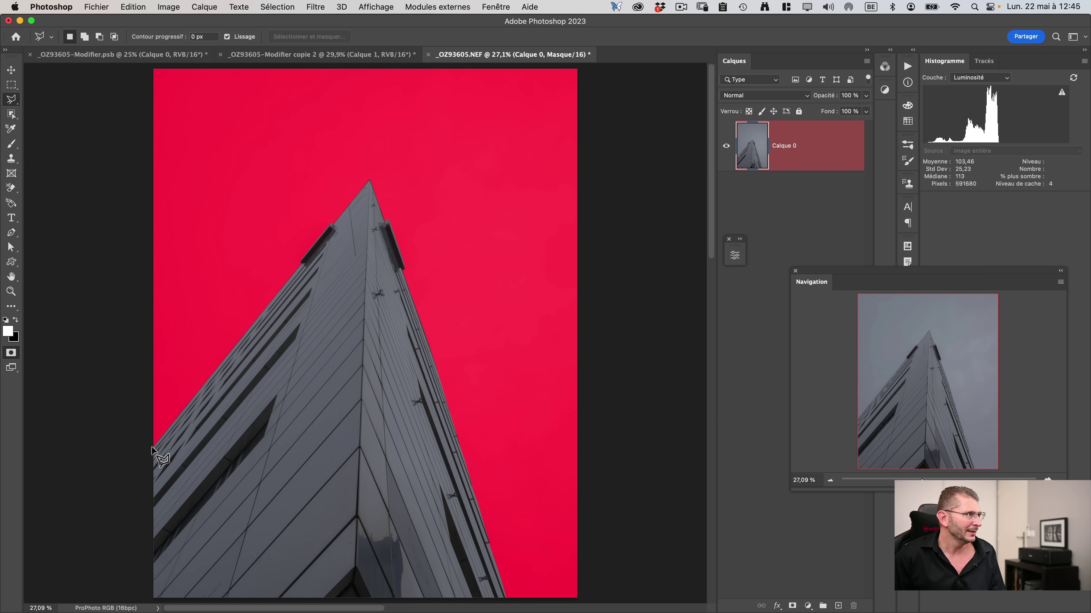
key(q)
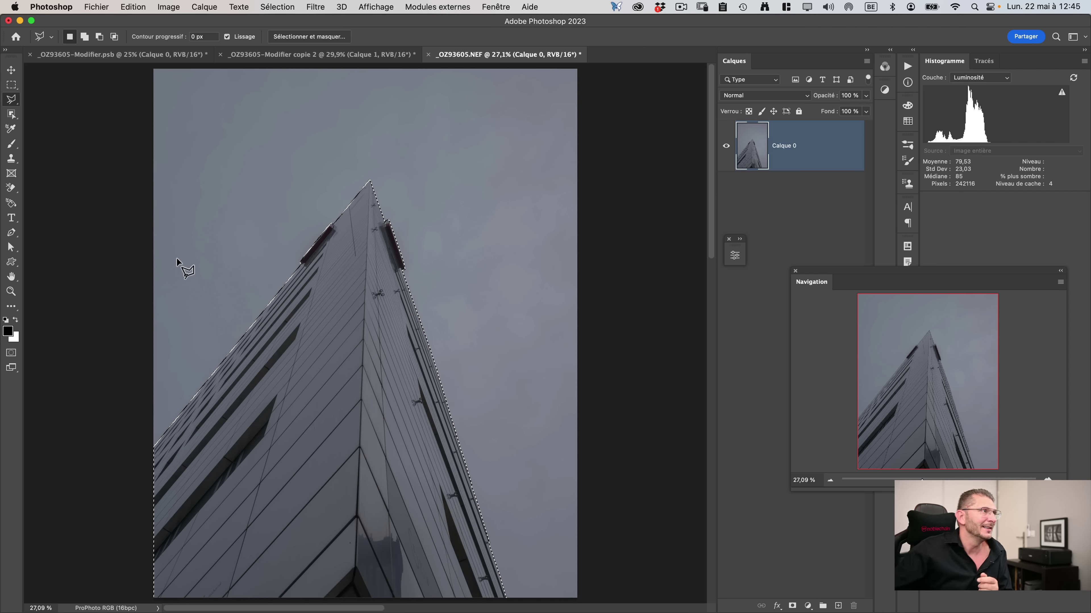
Save the selection as a new channel named "batiment complet" in _OZ93605.NEF, then deselect.
click(276, 7)
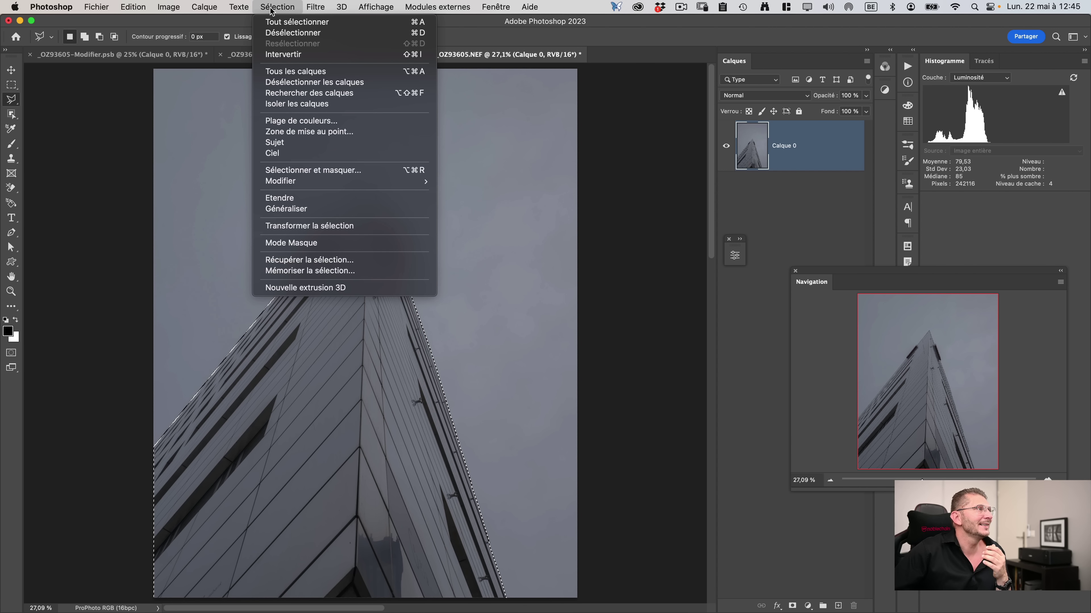
click(300, 273)
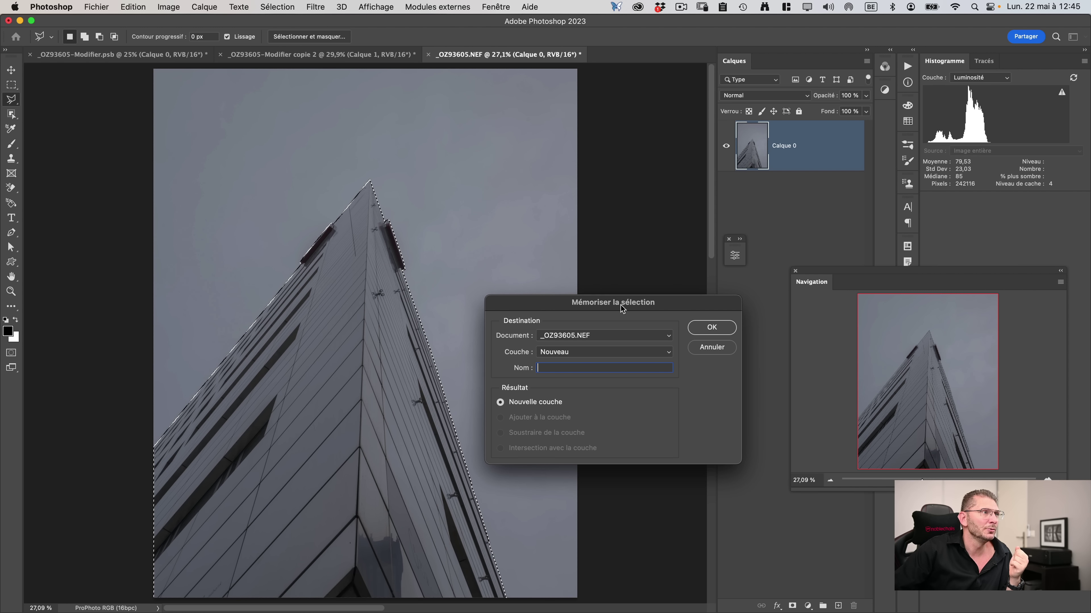
drag(622, 308, 583, 298)
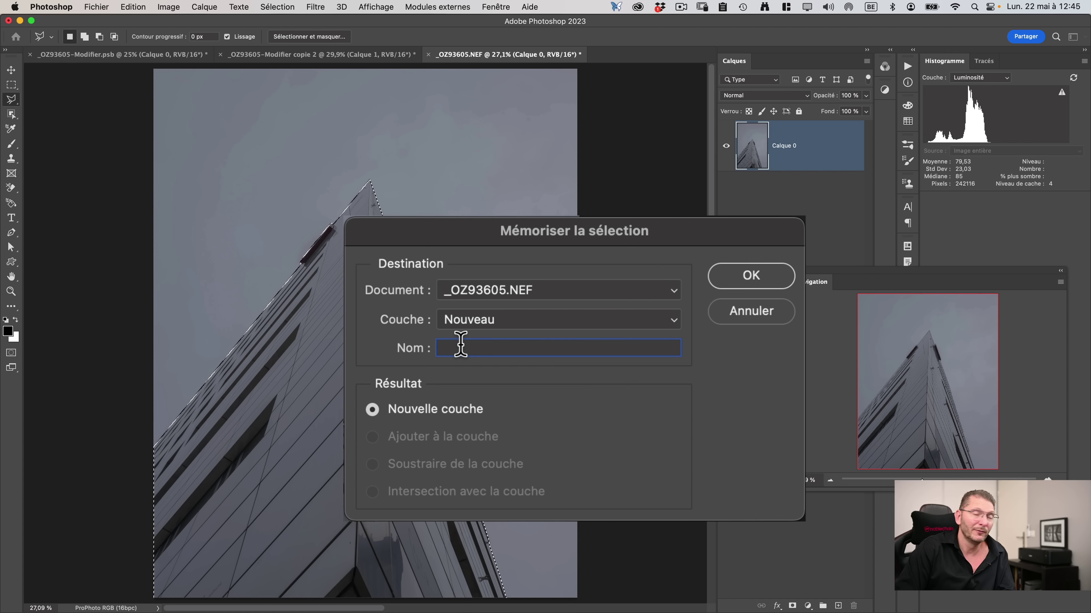
text(batiment)
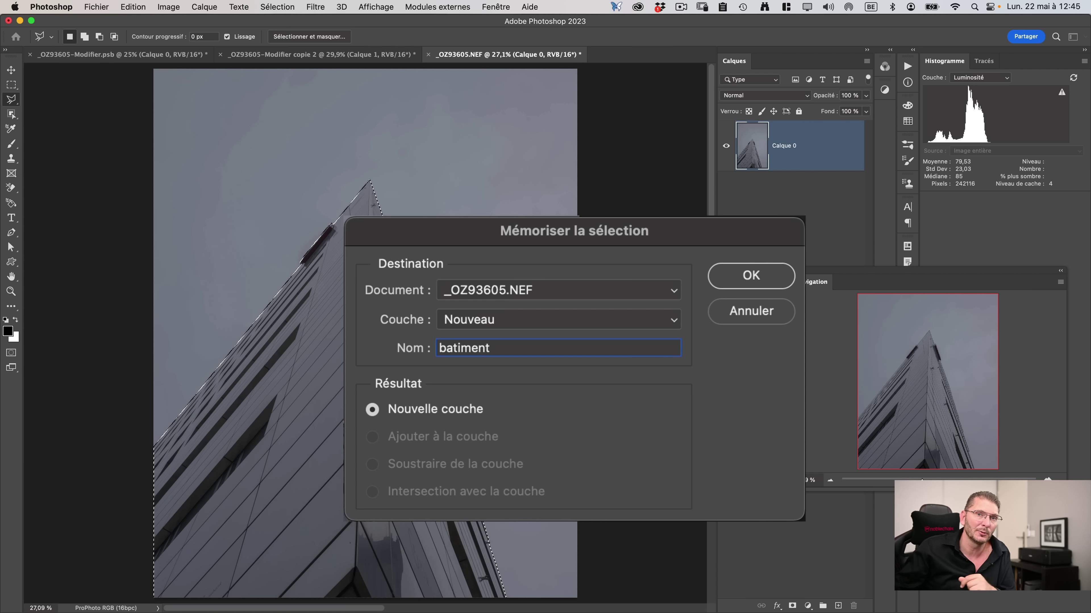
text(complet)
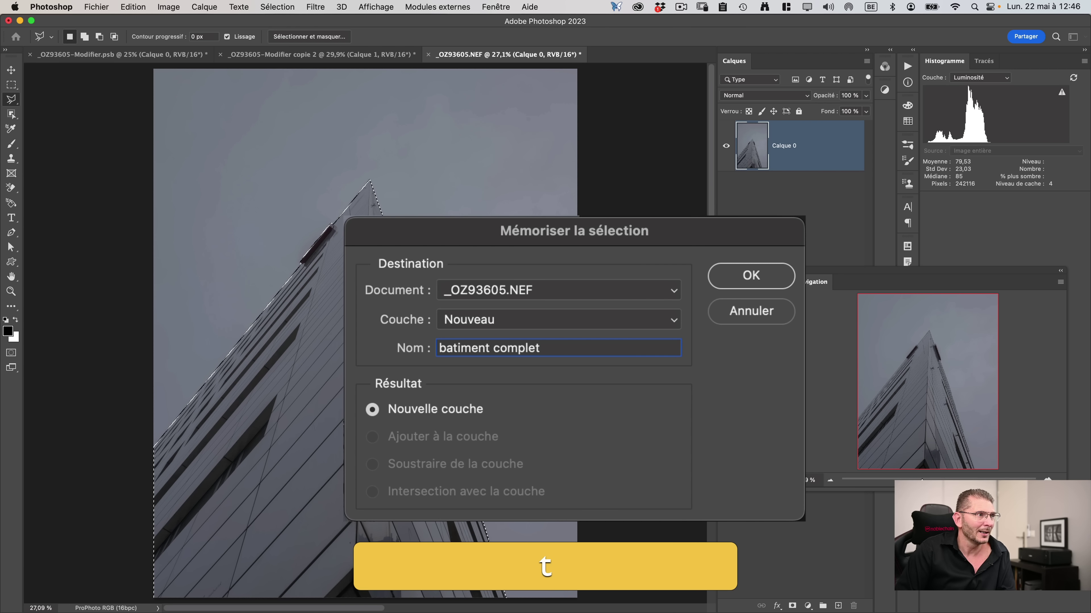
key(Return)
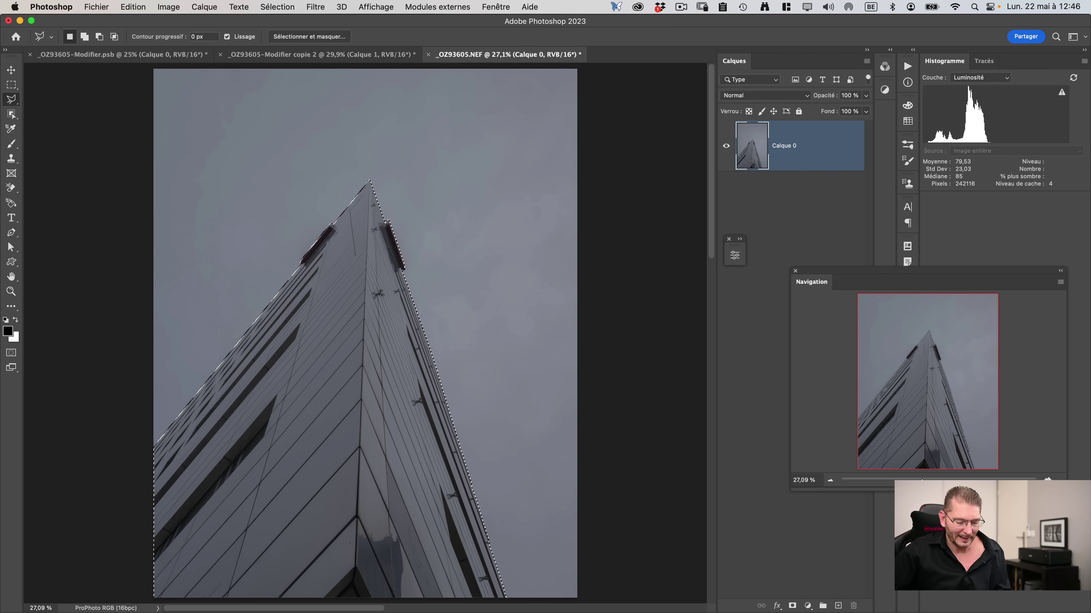
click(283, 6)
click(286, 33)
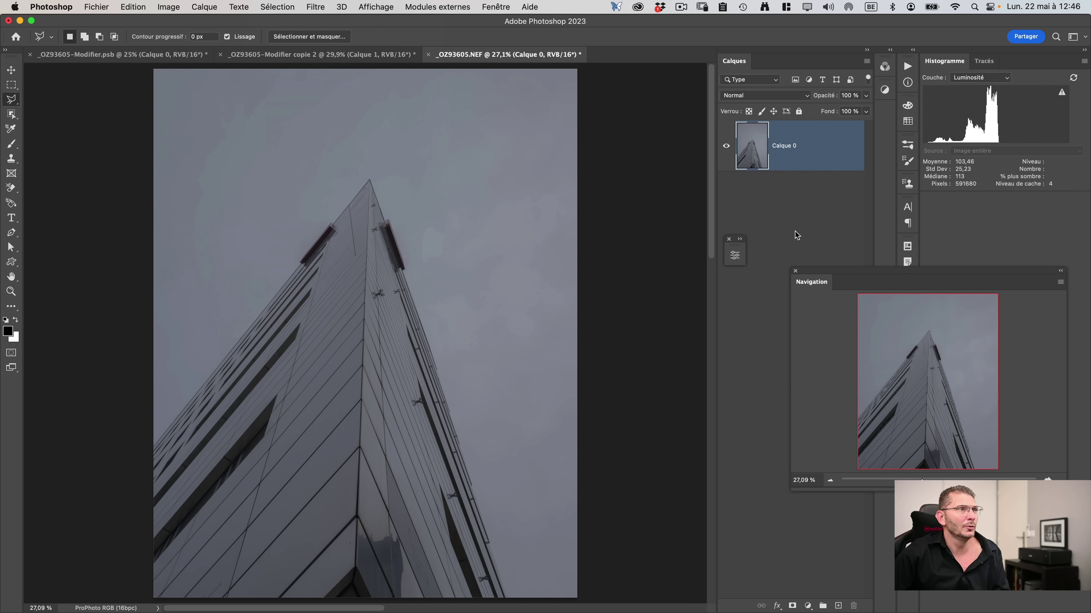
View the saved "batiment complet" selection in the load-selection channel list without loading it, and among the document's channels.
click(279, 8)
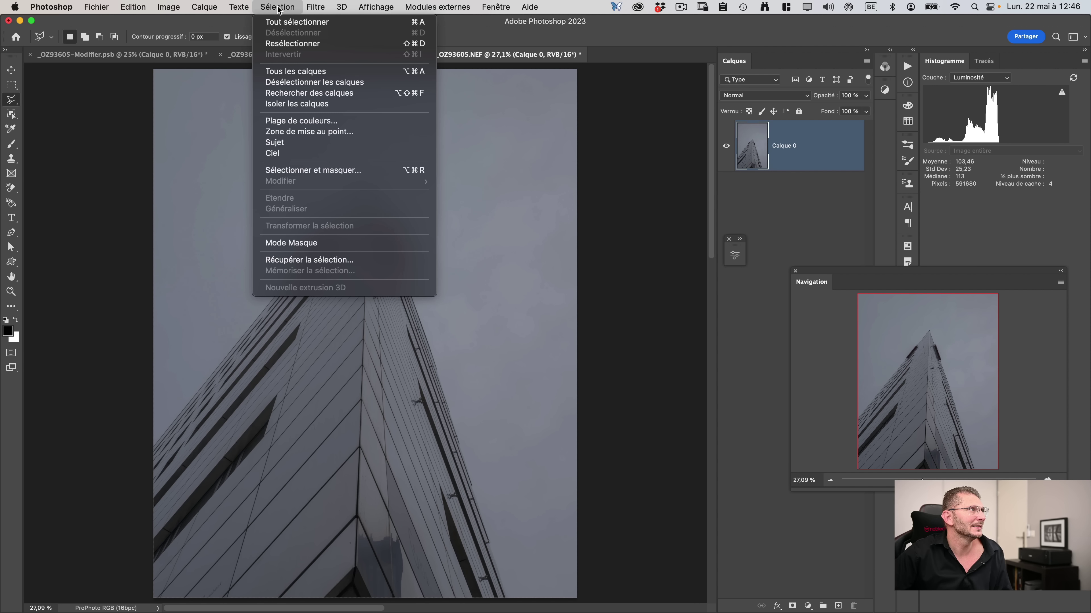
click(318, 259)
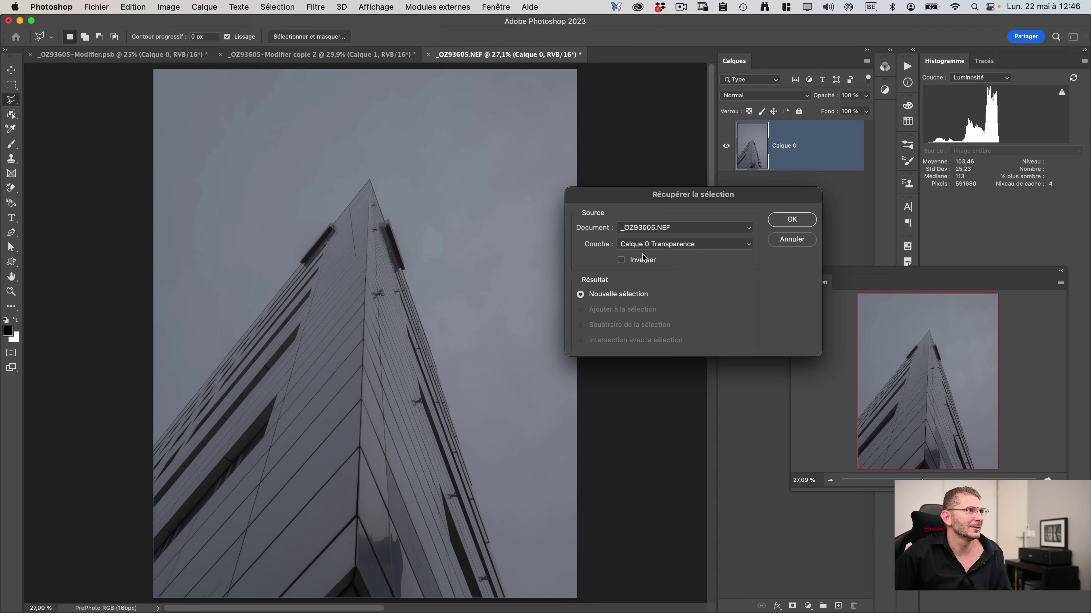
click(687, 244)
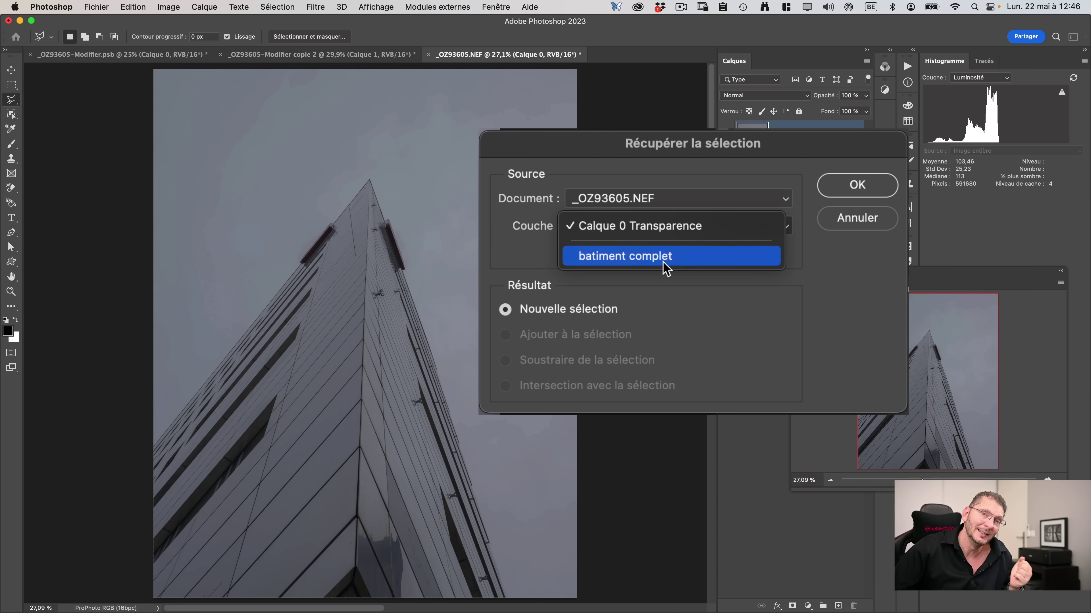
click(856, 217)
click(833, 185)
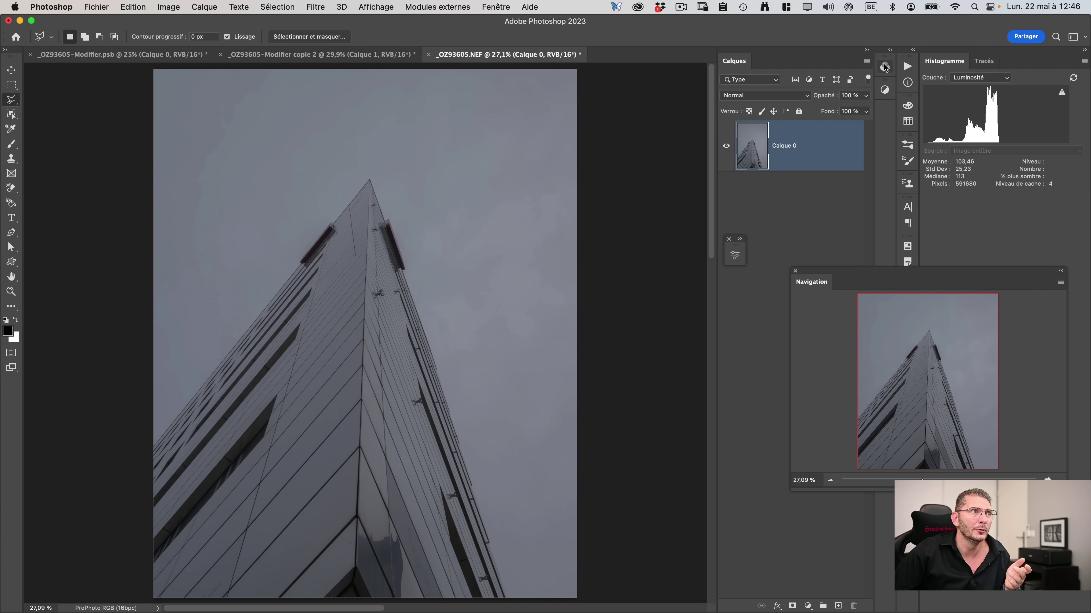
click(890, 52)
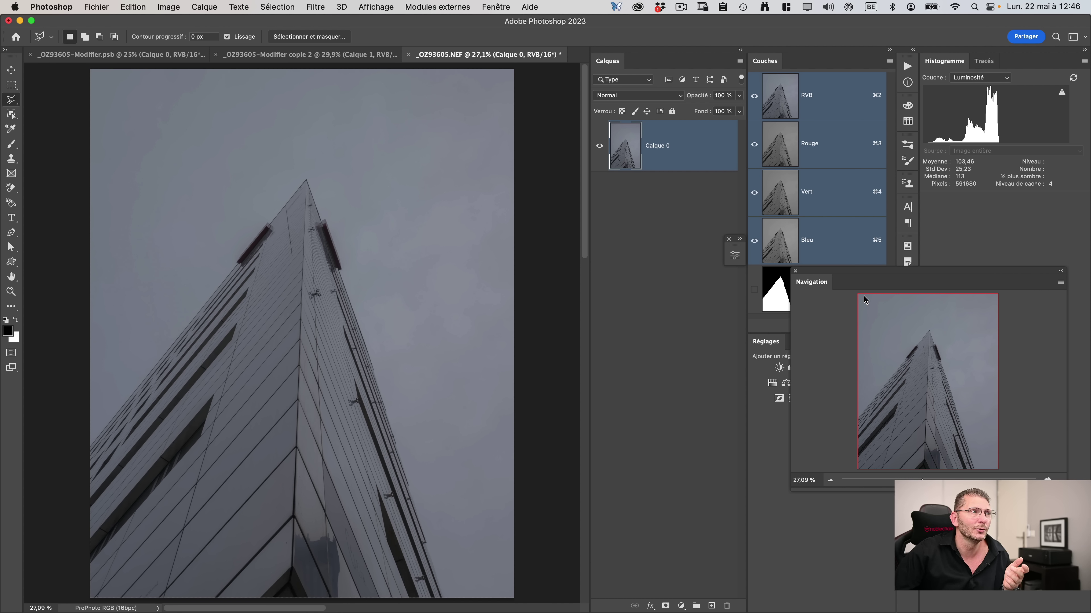
drag(860, 272, 831, 408)
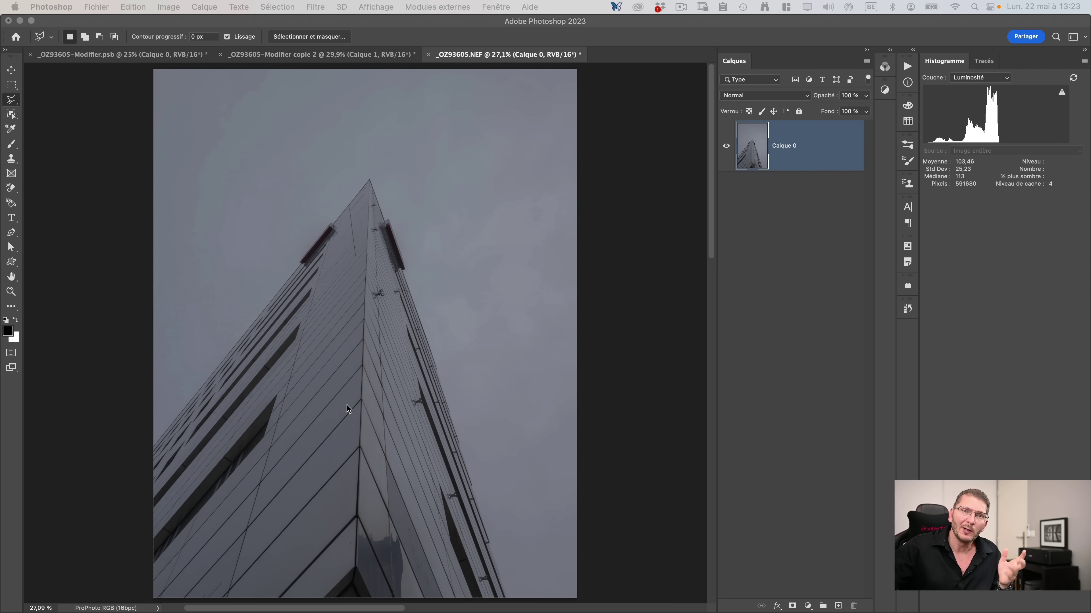
Assign the keyboard shortcut Opt+Maj+⌘+R to the "Récupérer la sélection..." command of the application menus.
click(278, 7)
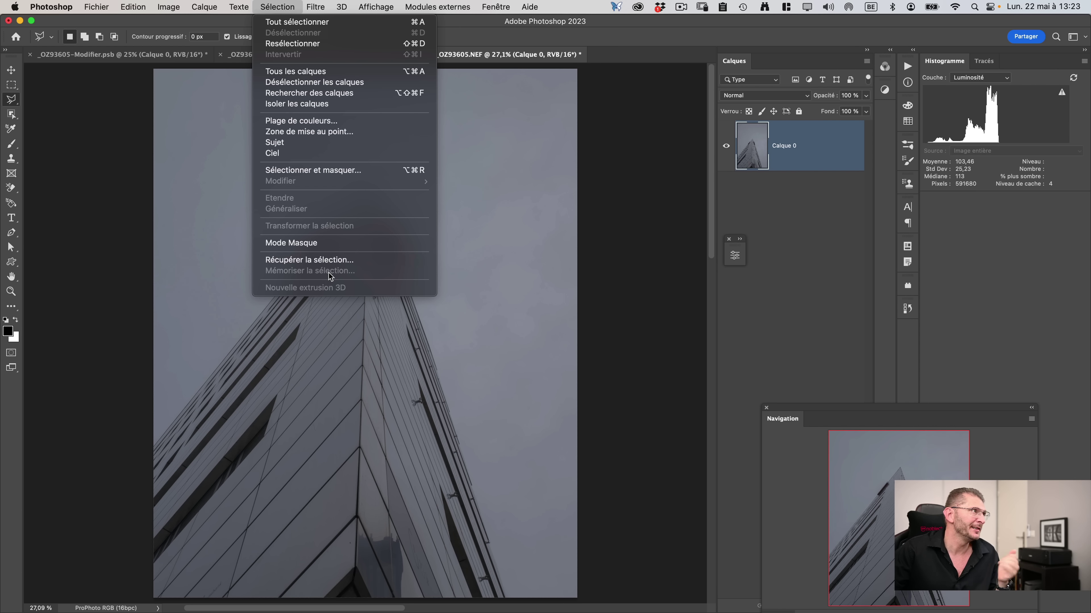
mouse_move(129, 6)
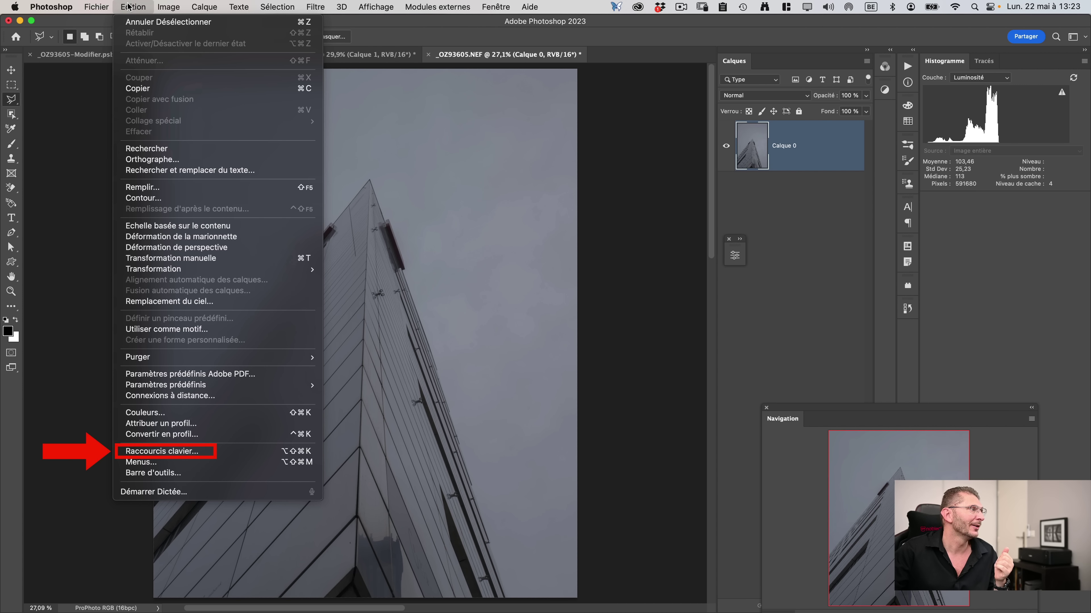
click(207, 451)
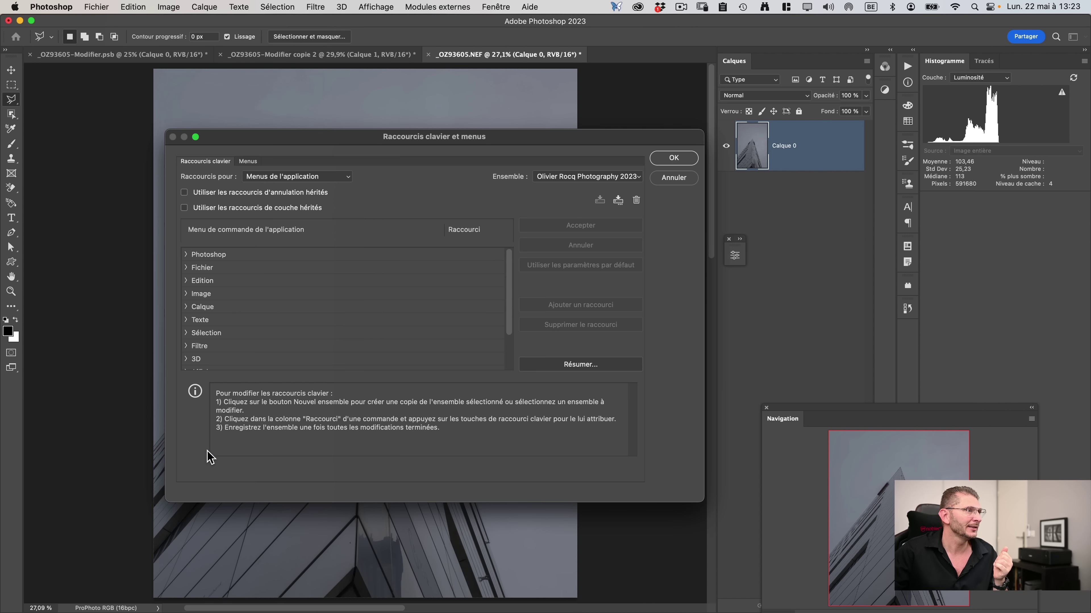
click(193, 333)
scroll(244, 335, down, 10)
click(259, 275)
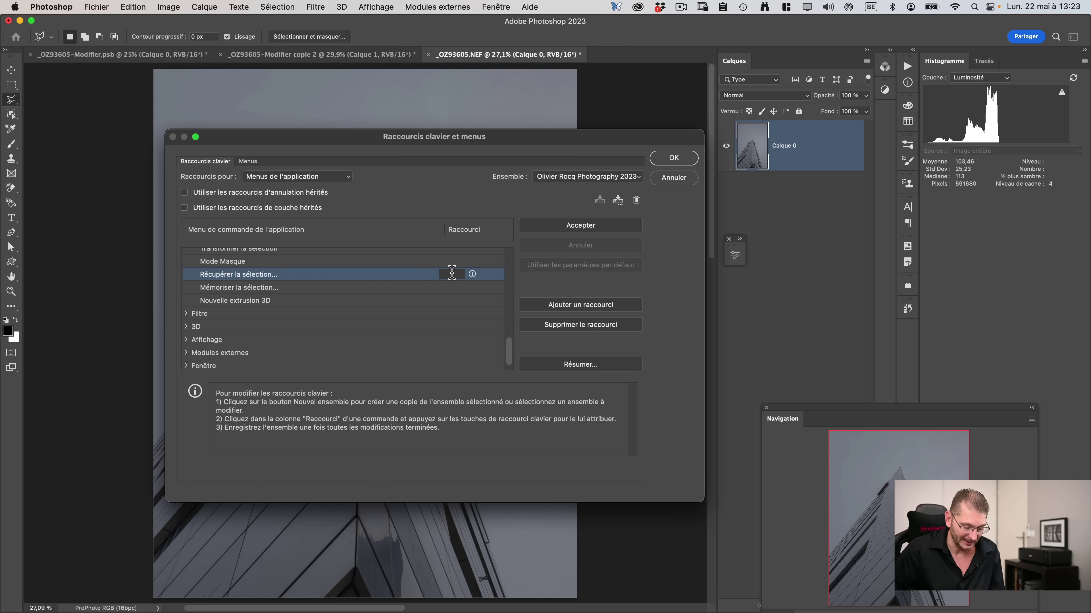
key(BackSpace)
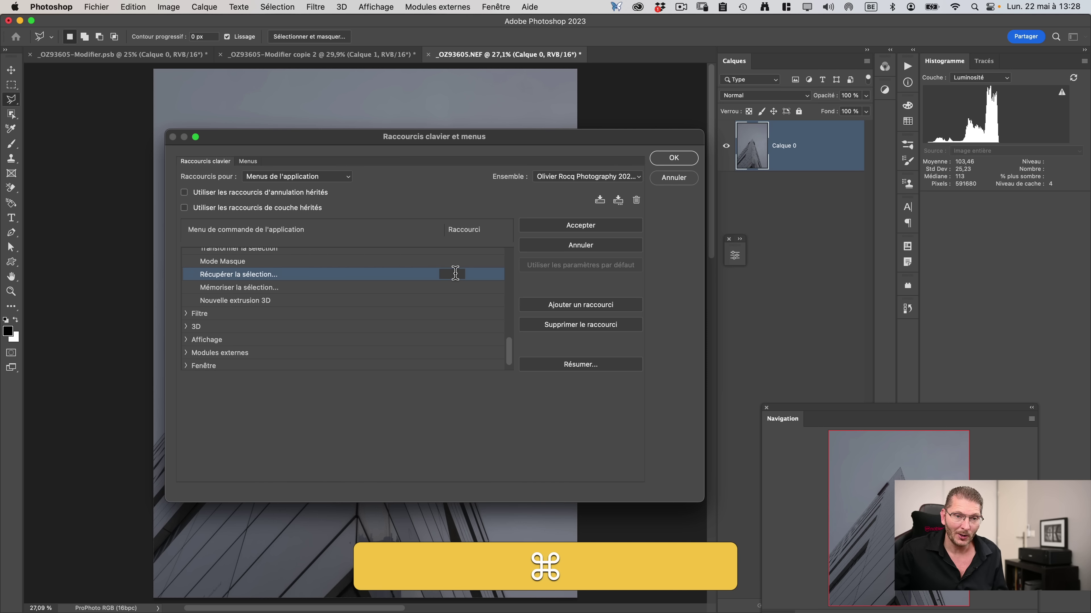
key(alt+shift+super)
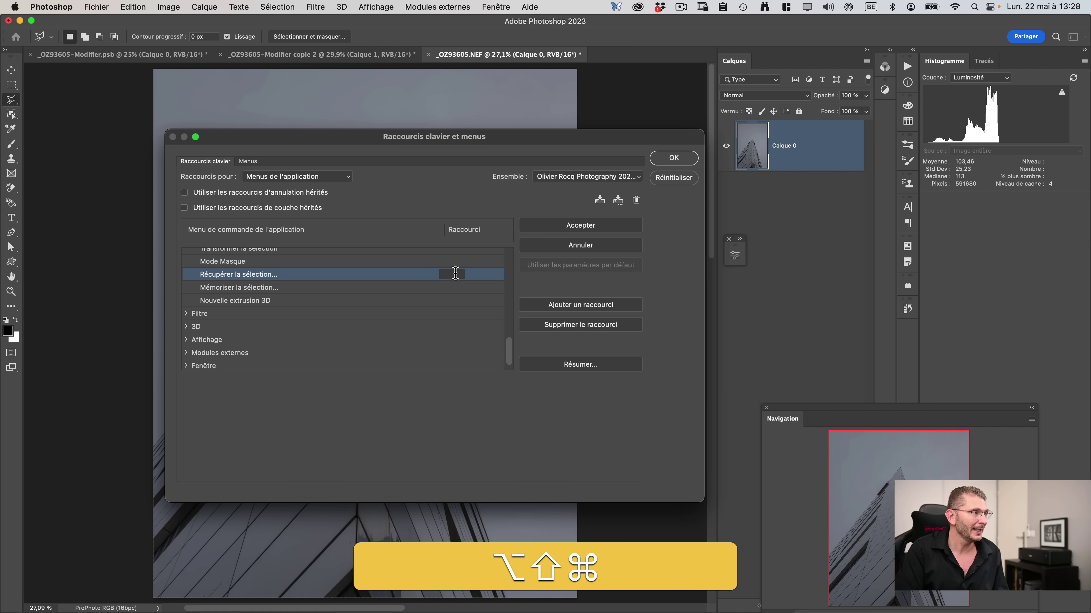
key(alt+shift+super+r)
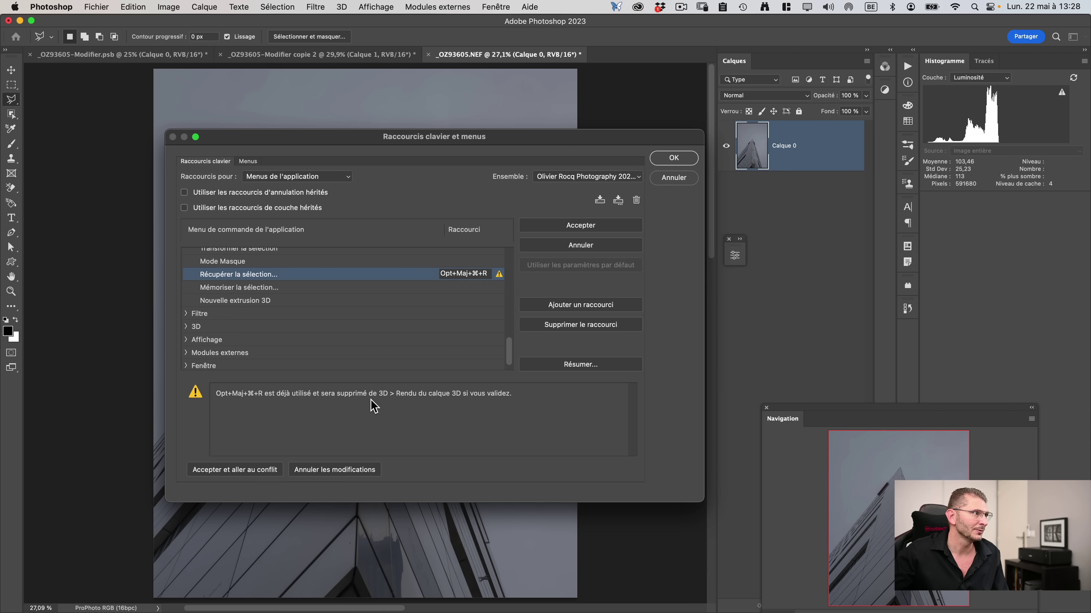
click(579, 230)
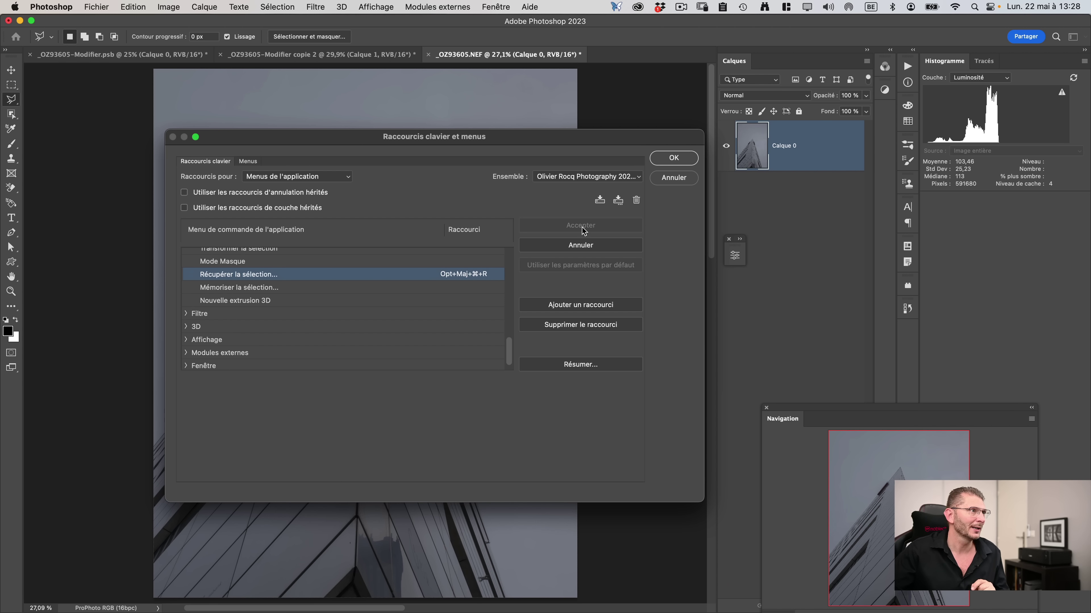
Assign the keyboard shortcut Opt+Maj+⌘+M to the "Mémoriser la sélection..." command.
click(386, 287)
click(447, 284)
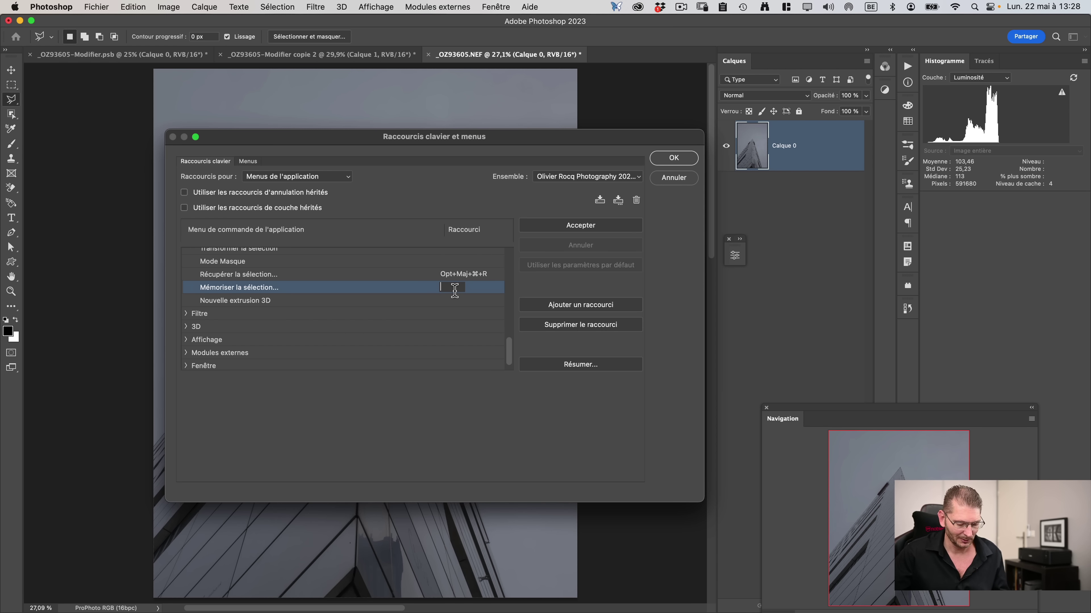
key(super)
key(alt)
key(shift)
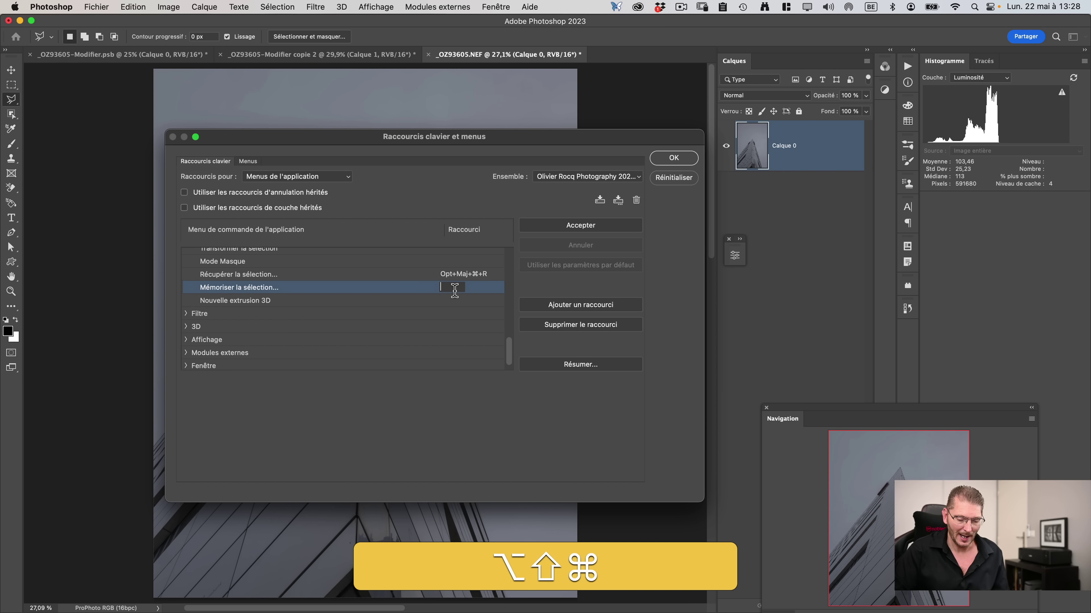
key(alt+shift+super+m)
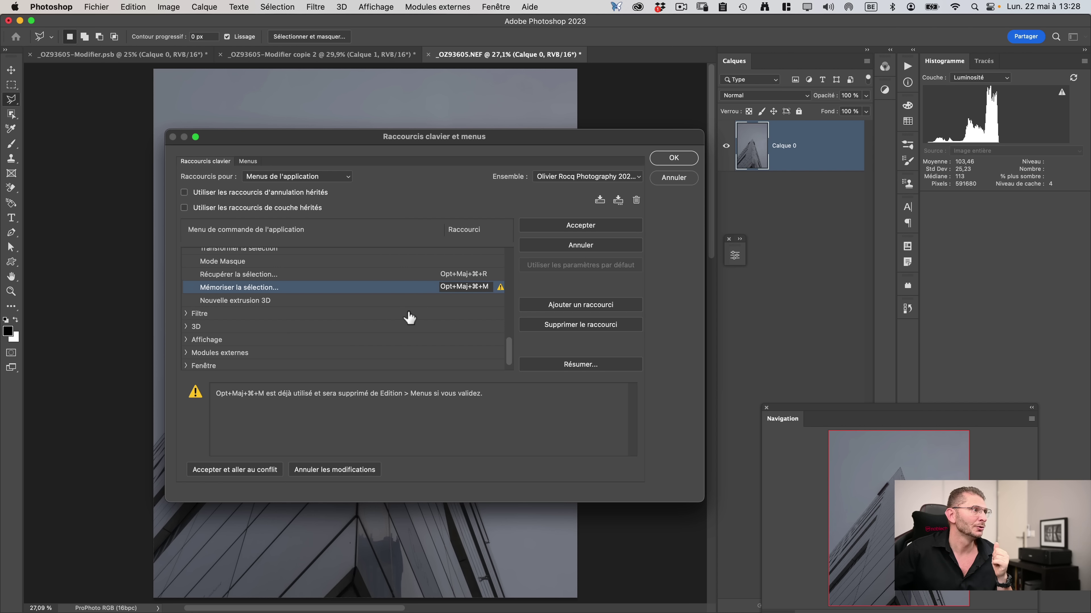
click(593, 226)
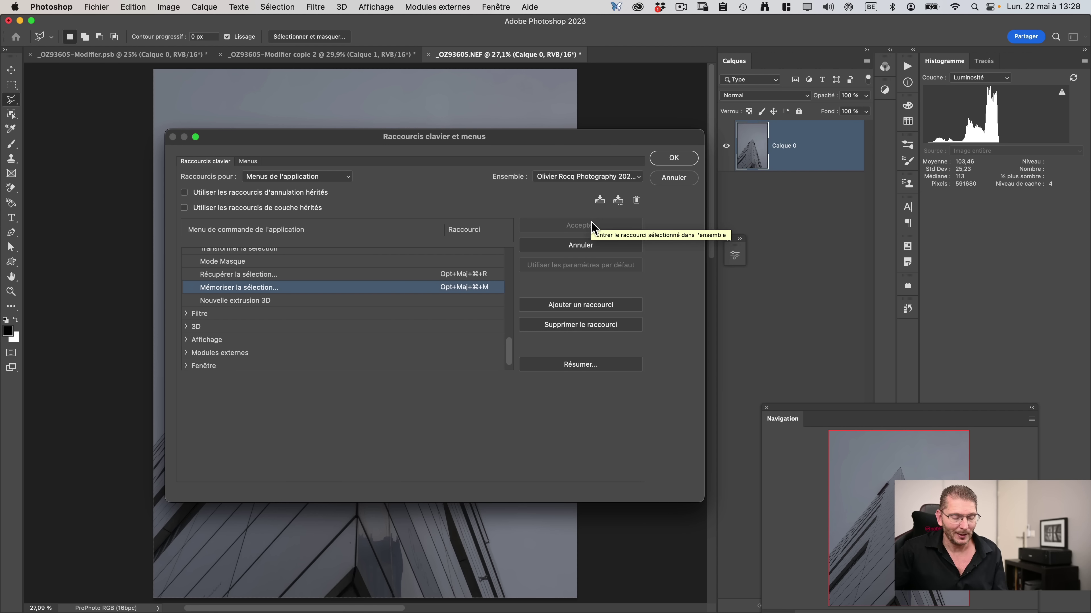
Switch to Safari, view the shortcuts article's link for downloading the preset .kys file and its Dropbox page, then return to Photoshop.
key(super+Tab)
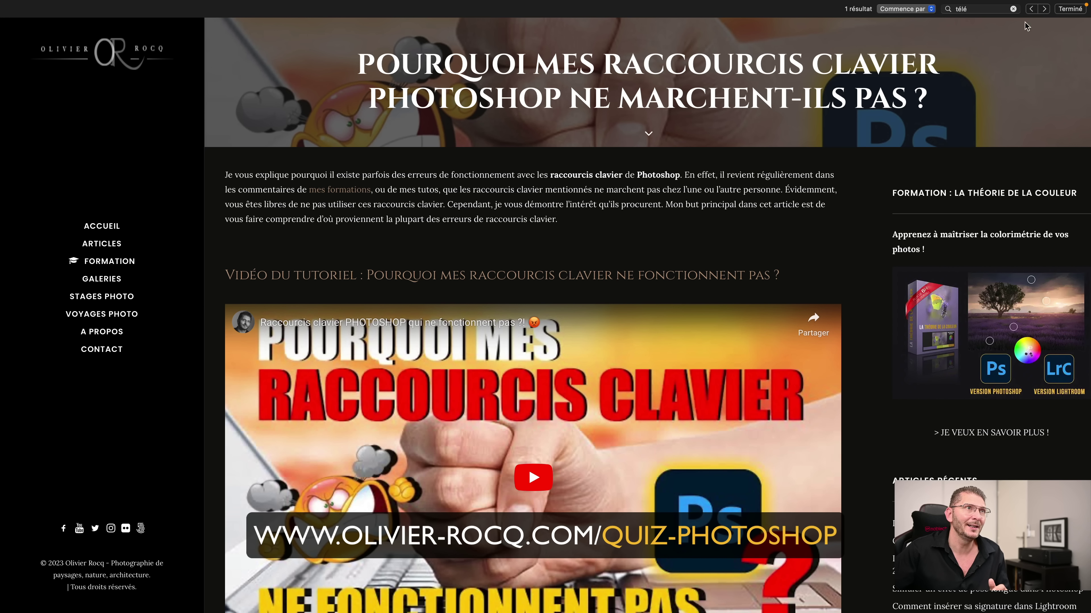
click(1044, 9)
click(598, 317)
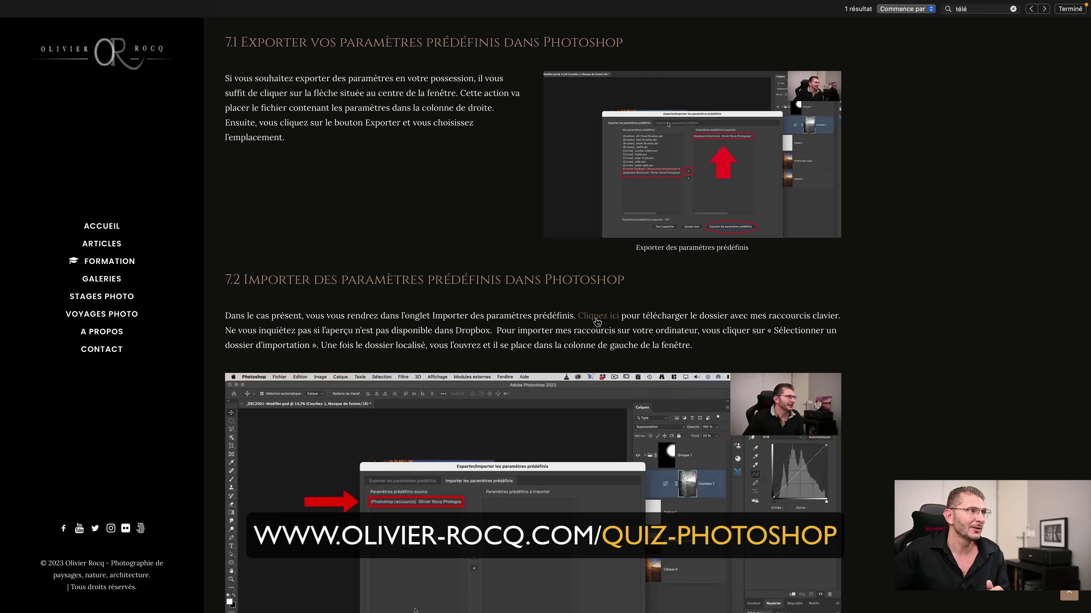
click(596, 319)
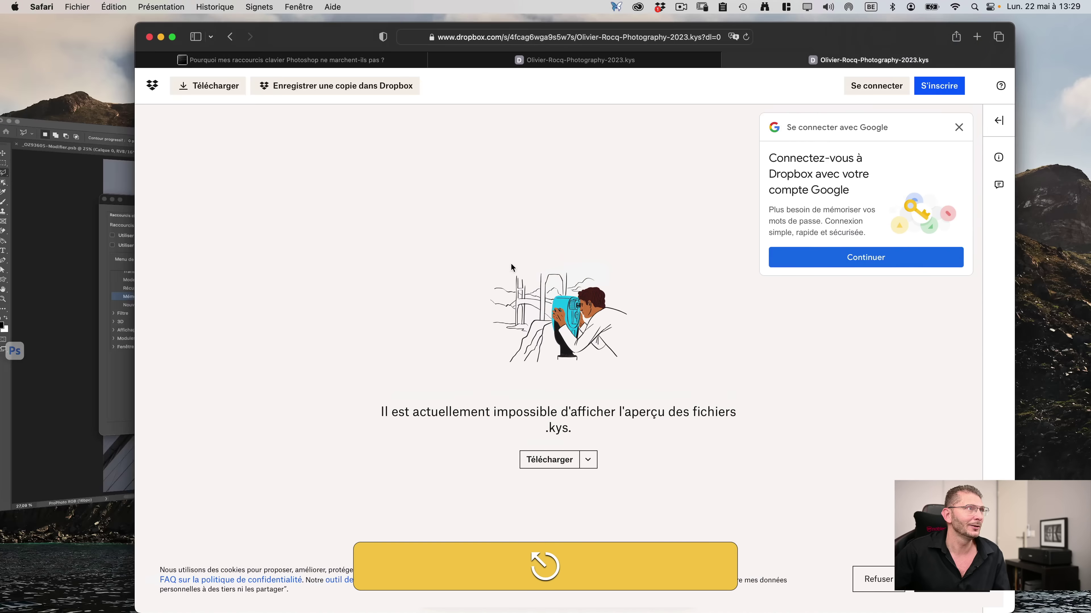
key(ctrl+shift+Tab)
scroll(588, 344, up, 1)
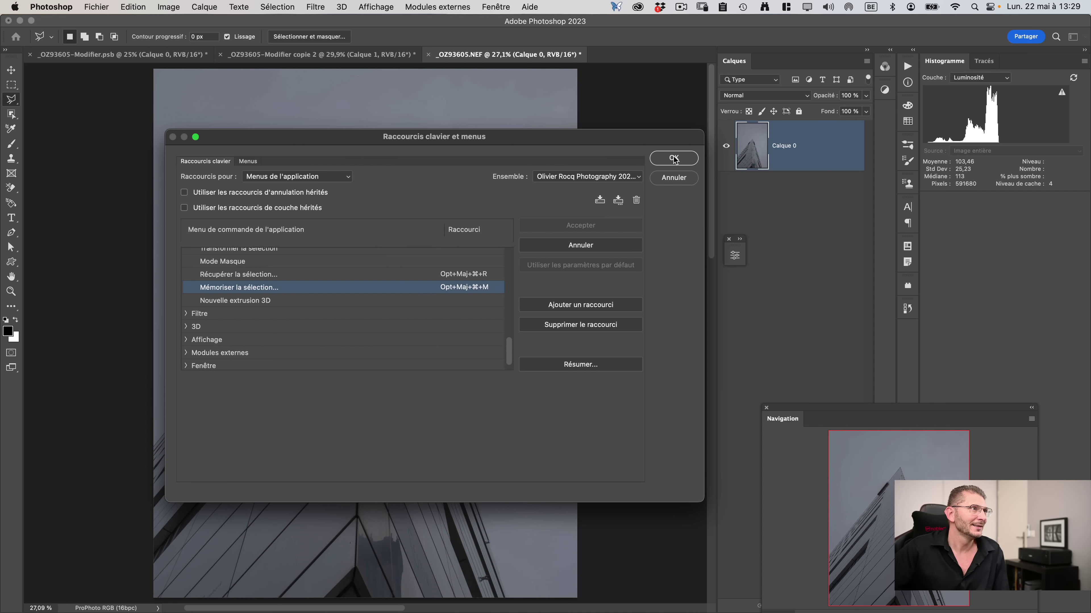
Confirm the keyboard shortcut changes and check the shortcuts listed beside the commands for loading and saving a selection.
click(674, 158)
click(276, 6)
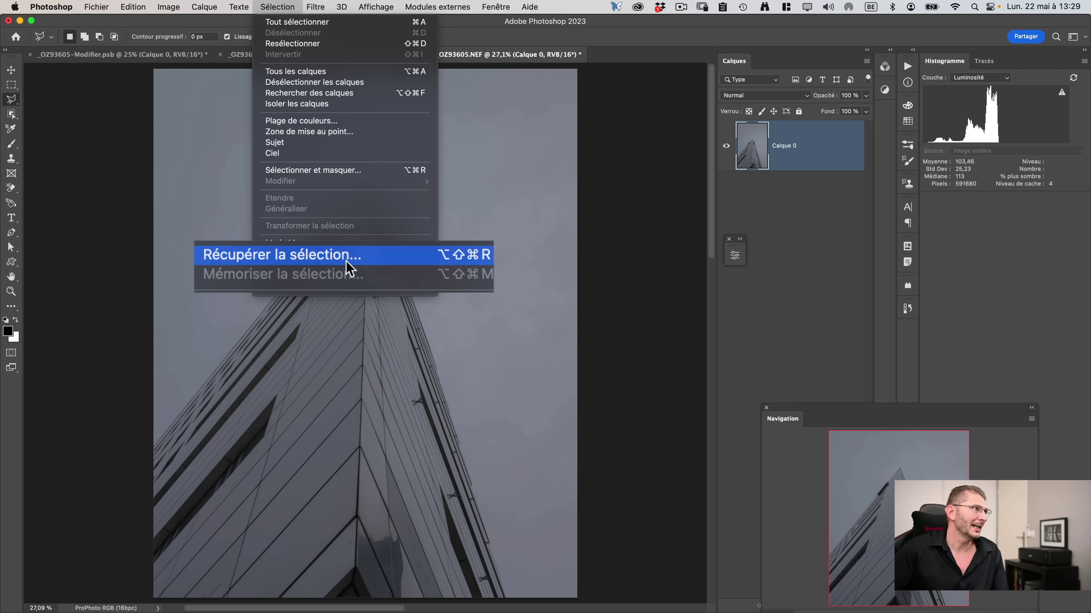
click(604, 188)
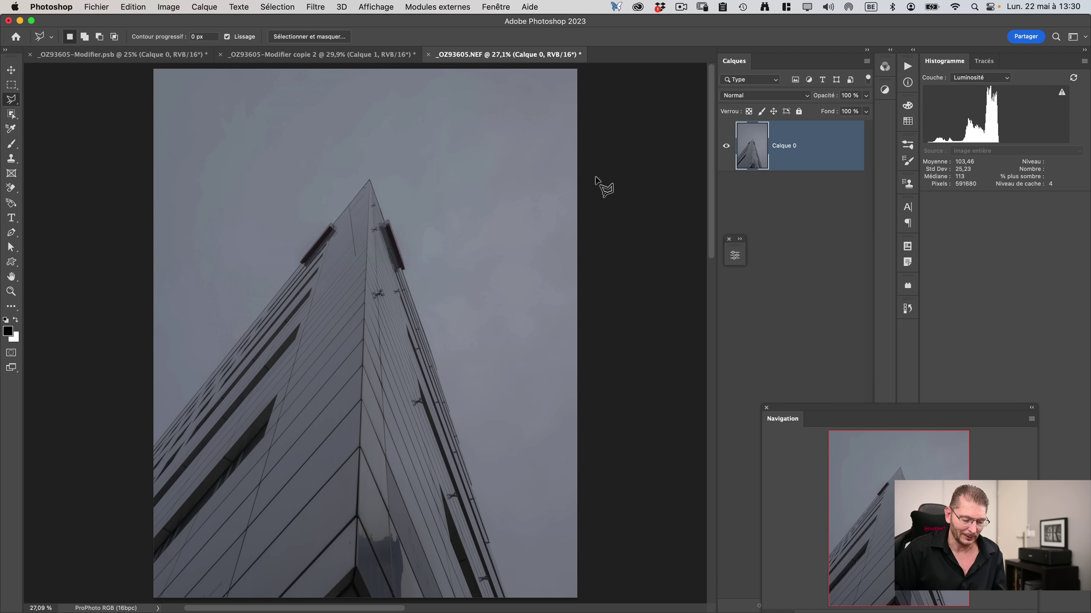
Load the "batiment complet" channel inverted as a new selection and check it with the Quick Mask overlay.
key(alt+shift+super+r)
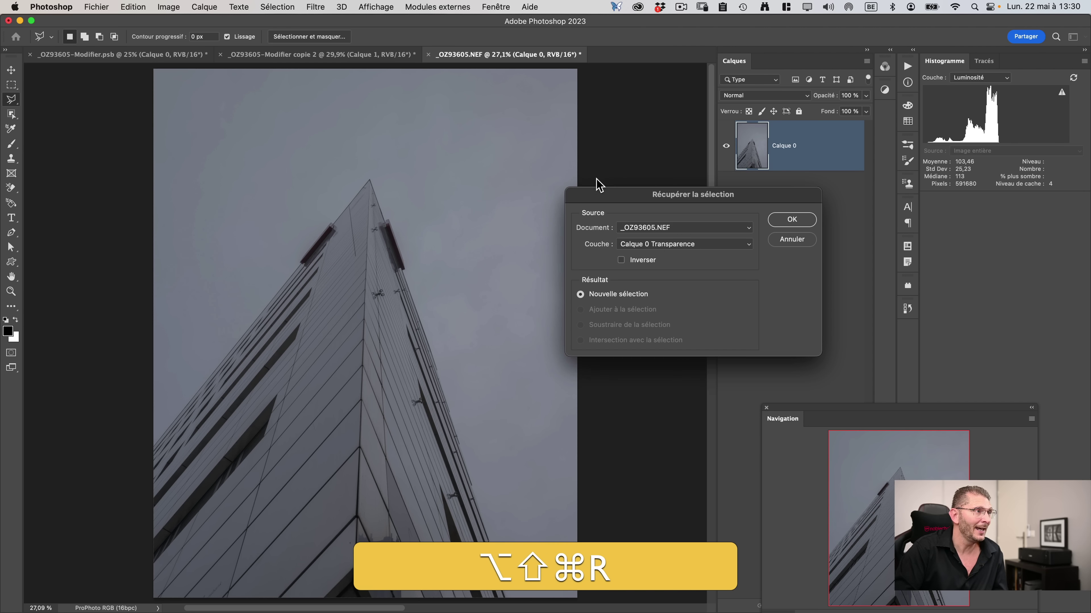
click(660, 242)
click(657, 261)
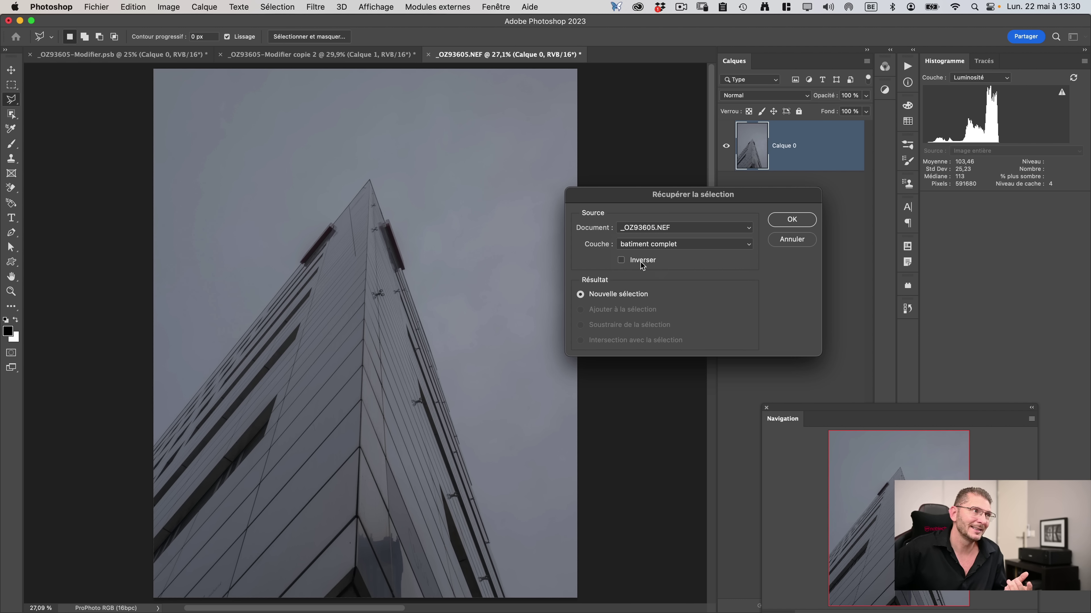
click(792, 220)
key(q)
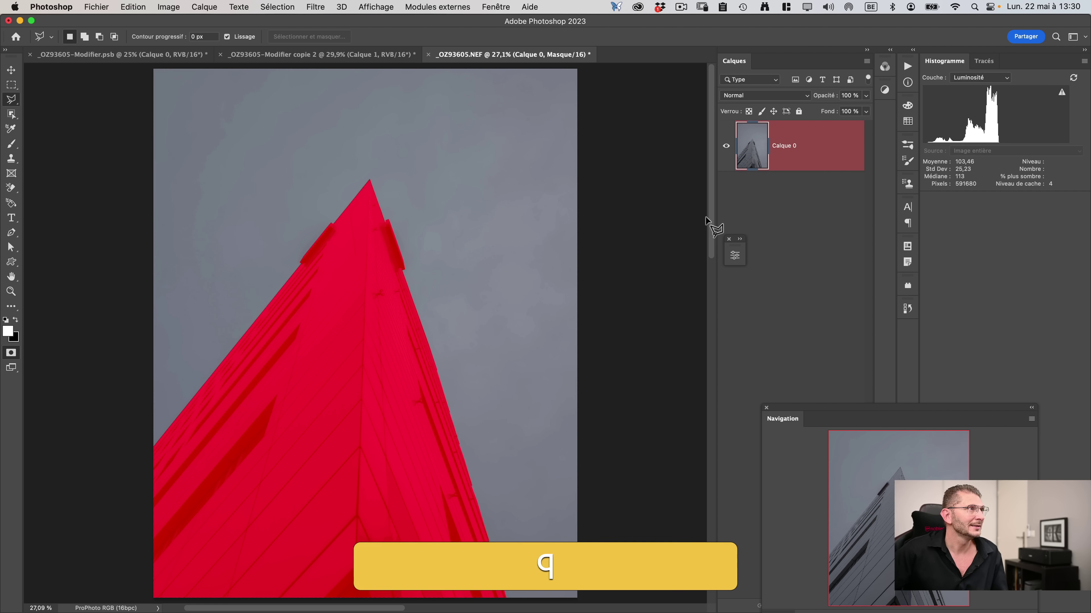
key(q)
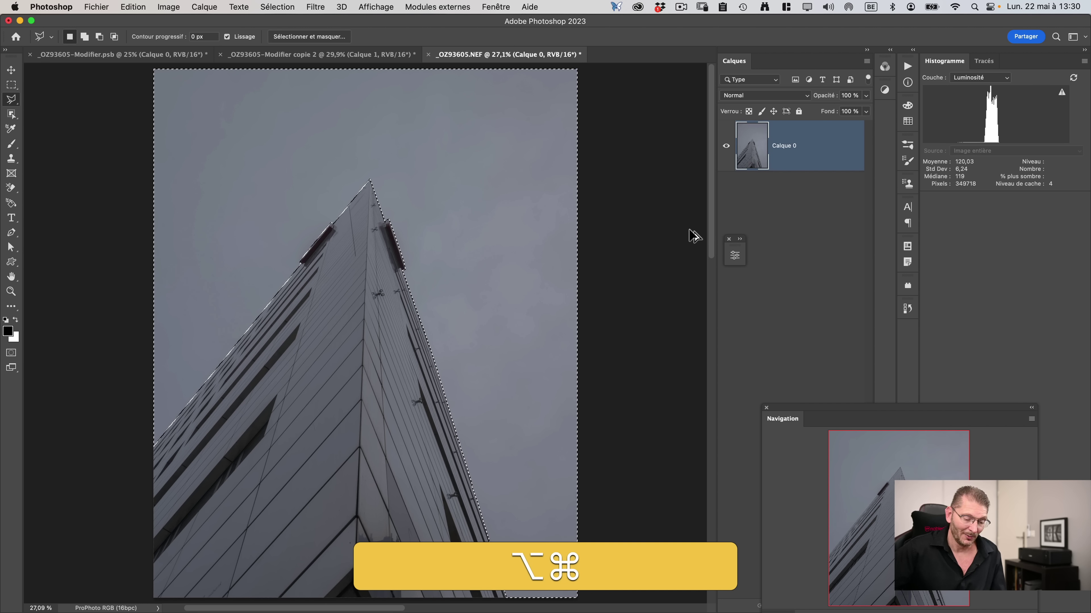
Save the sky selection as a new channel named "ciel" in _OZ93605.NEF, then deselect.
key(alt+shift+super+m)
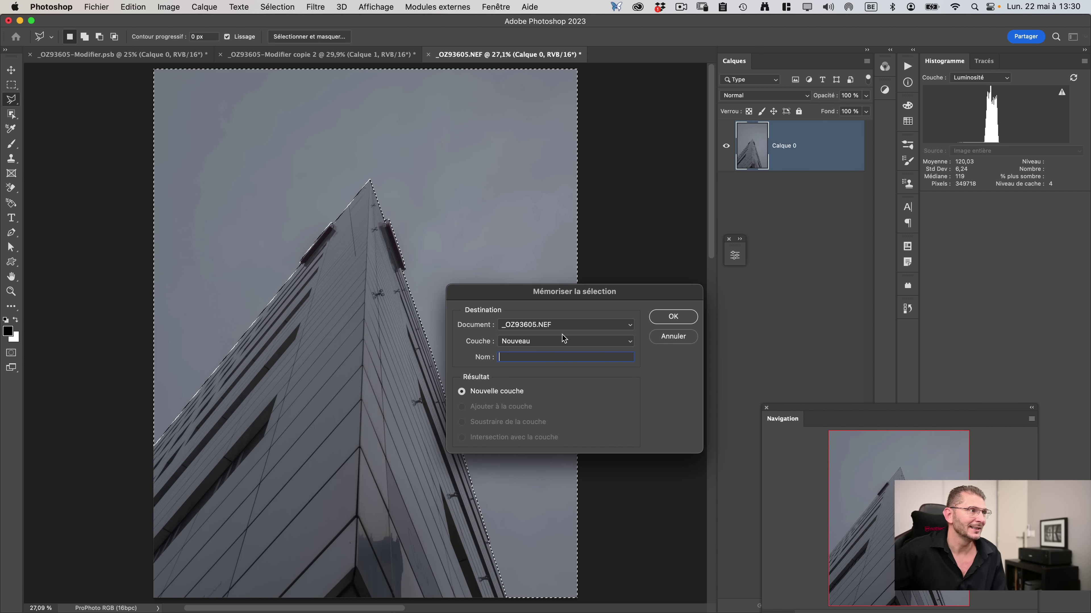
text(ciel)
key(Return)
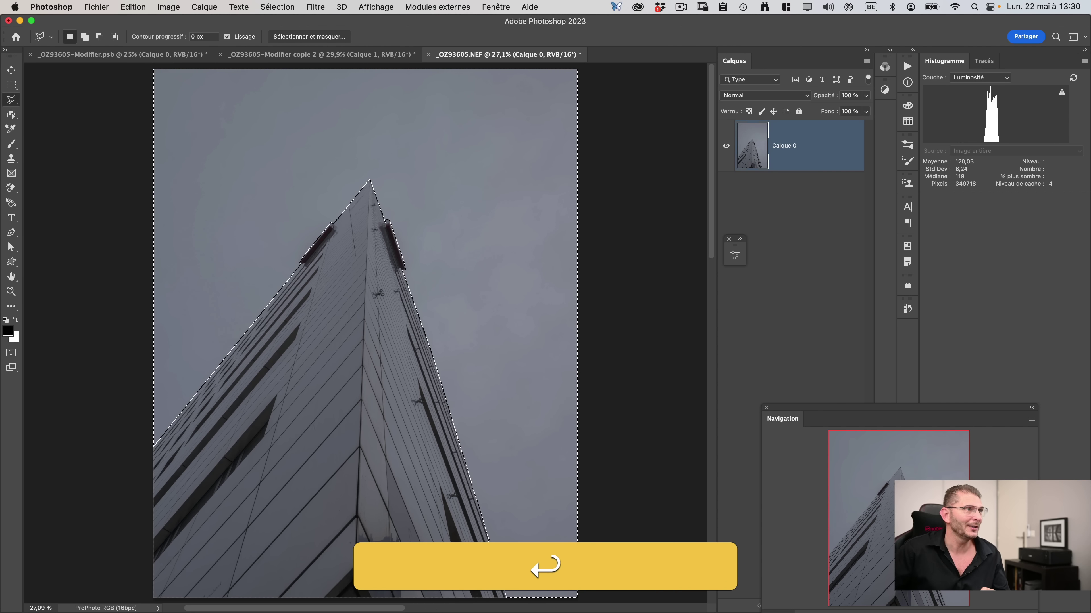
key(super+d)
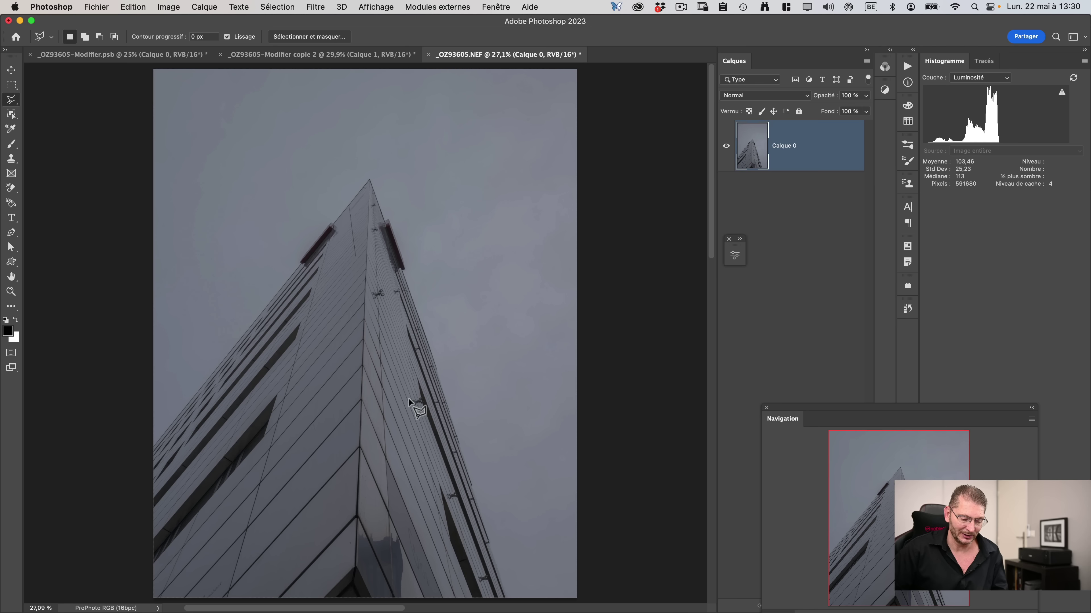
Load the "batiment complet" channel of _OZ93605.NEF as a new selection.
key(alt+shift+super+r)
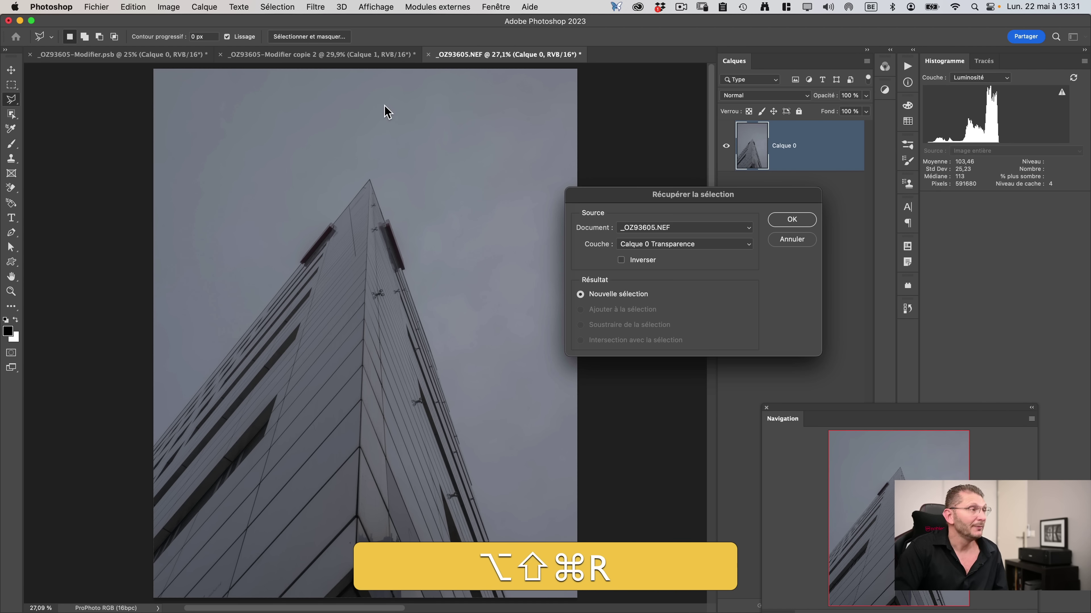
click(707, 250)
click(683, 261)
click(797, 221)
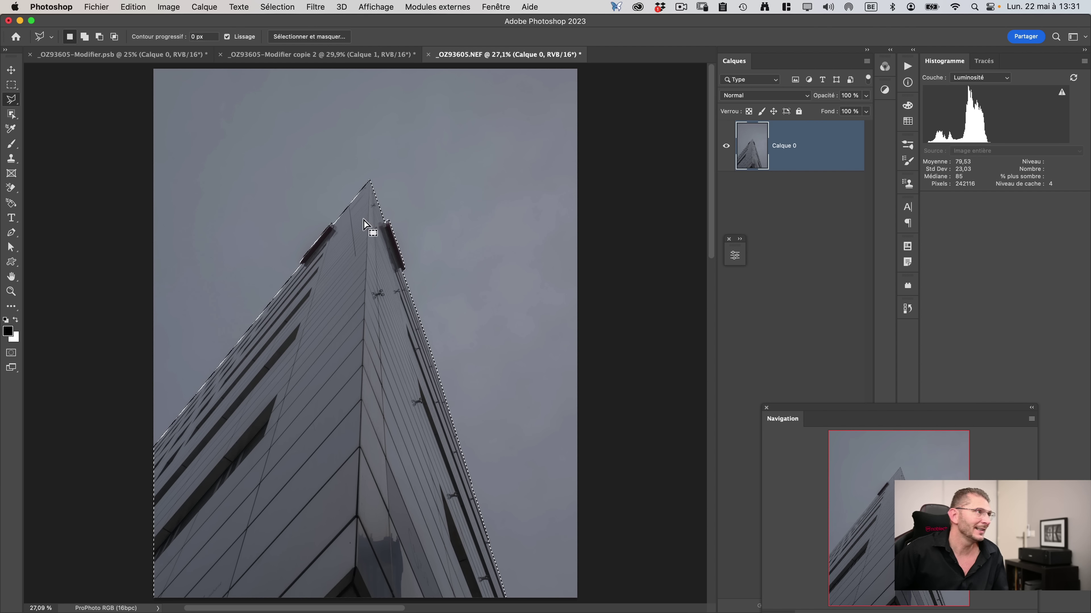
Try starting a Polygonal Lasso outline in new-selection mode in the sky beside the building's tip, then cancel it.
key(super+plus)
key(super+plus)
key(super+plus)
key(super+plus)
key(z)
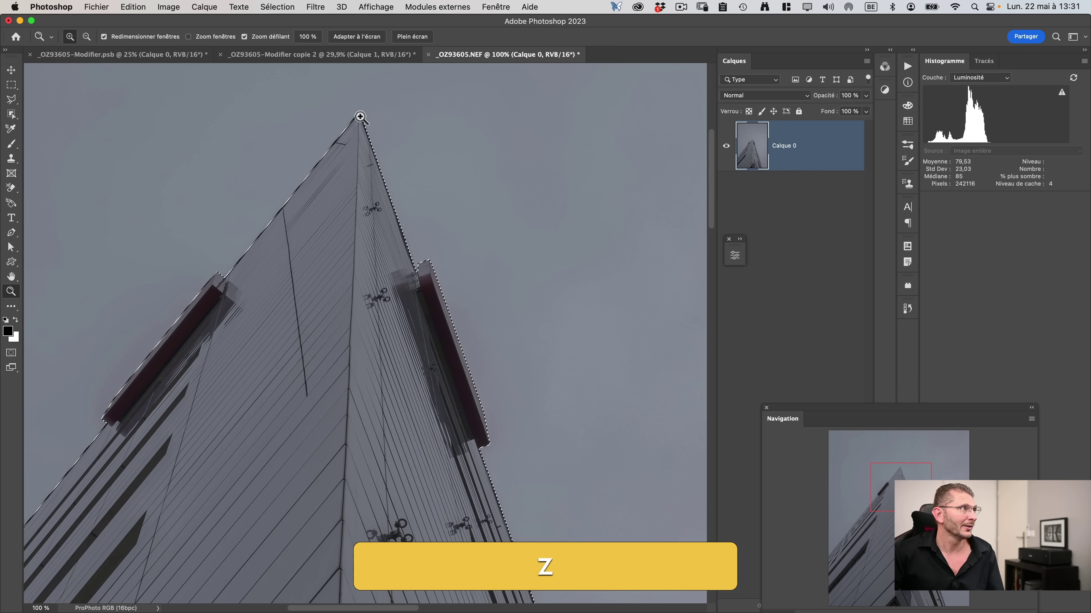
drag(360, 116, 419, 115)
key(l)
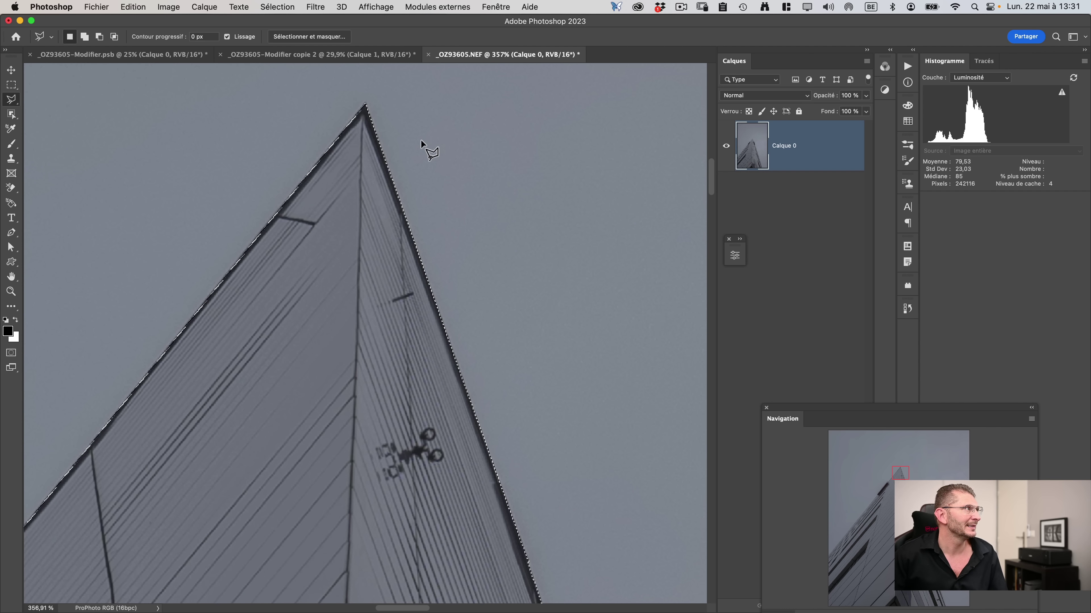
click(452, 135)
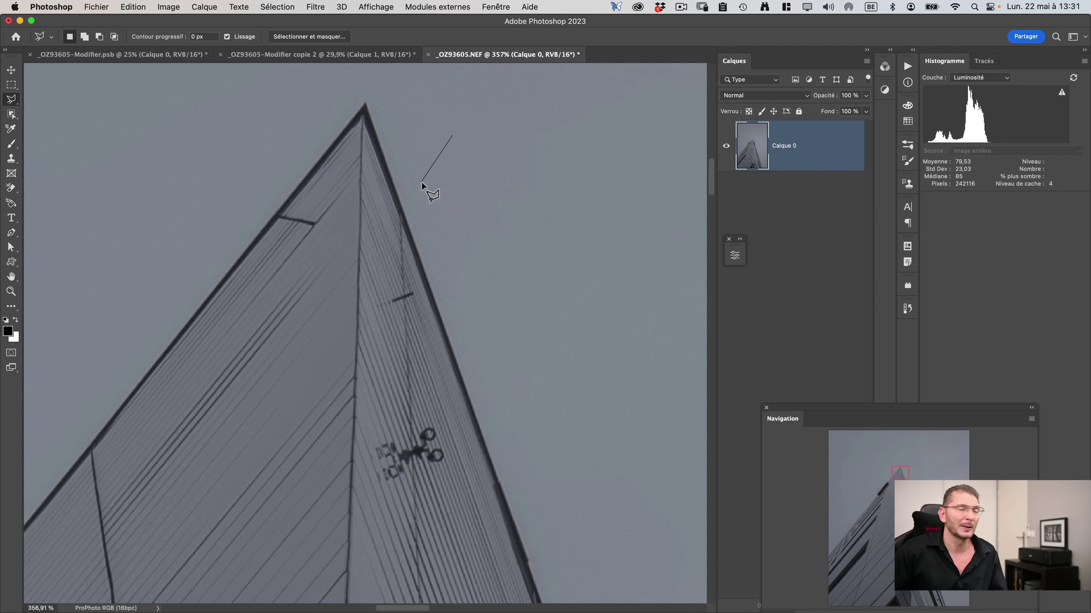
key(Escape)
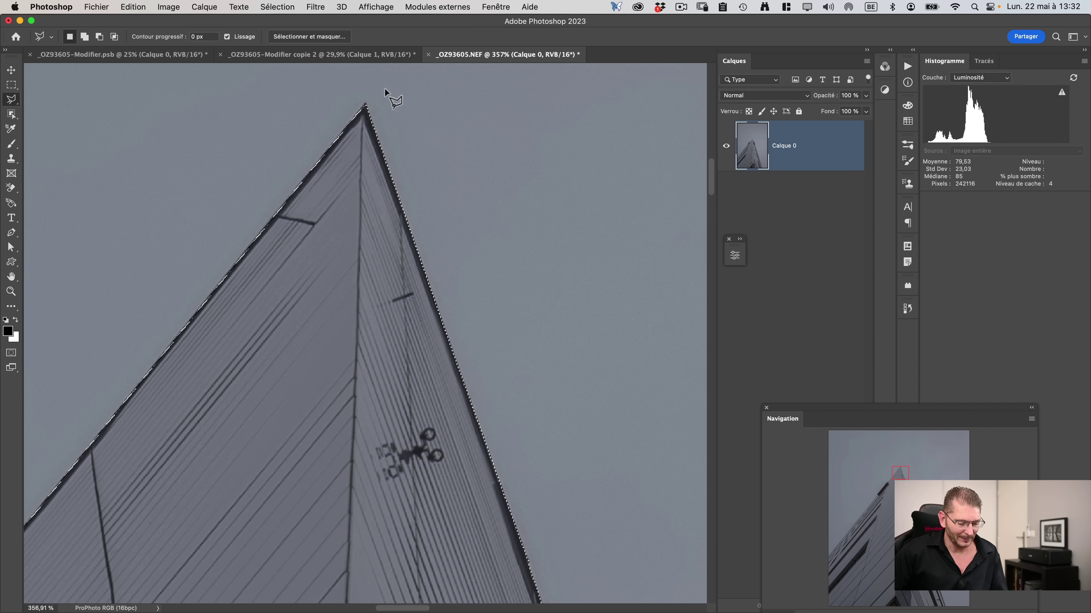
Set the Polygonal Lasso to subtract from the selection and start an outline exactly at the building's tip.
key(alt)
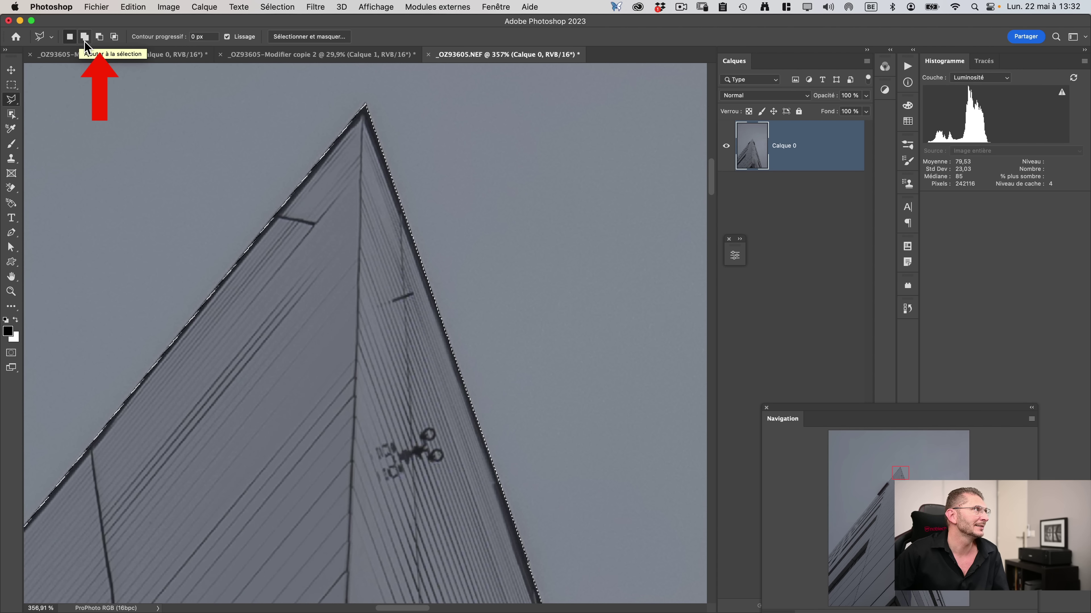
click(100, 40)
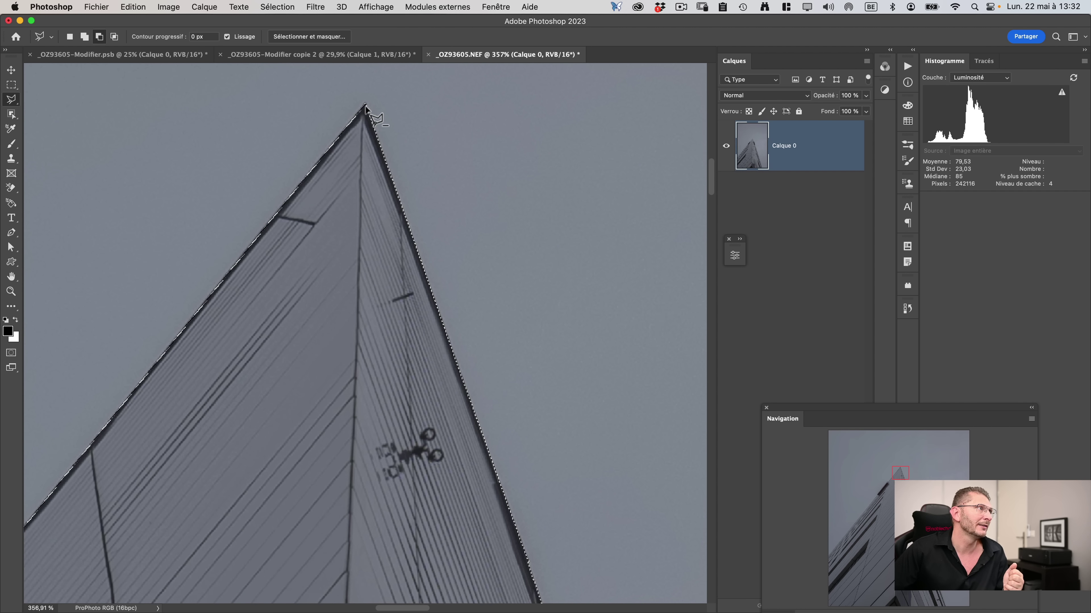
key(super+plus)
key(super+plus)
key(super+plus)
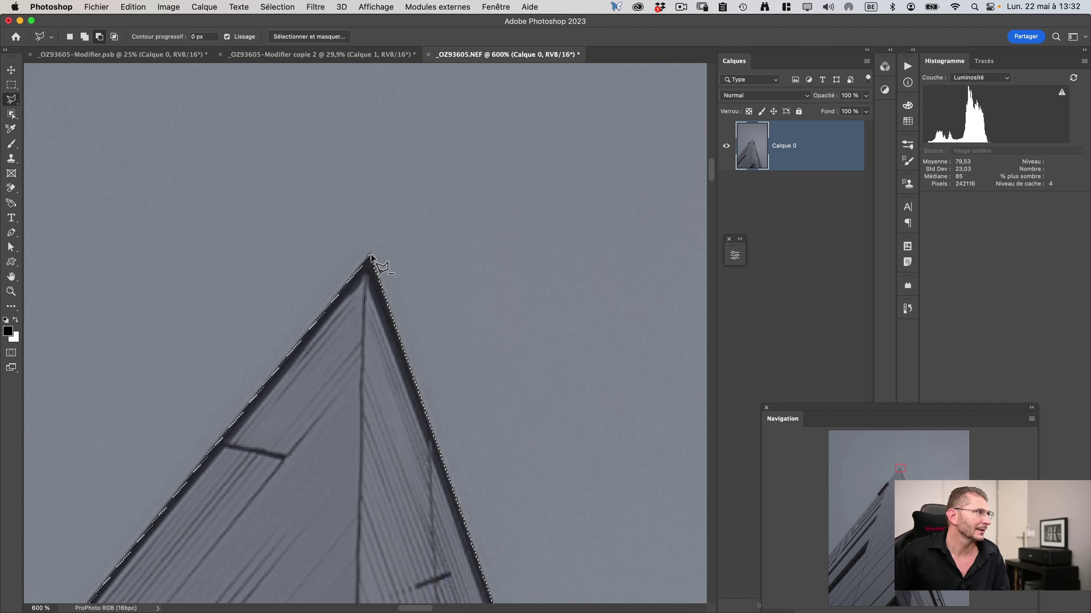
click(370, 255)
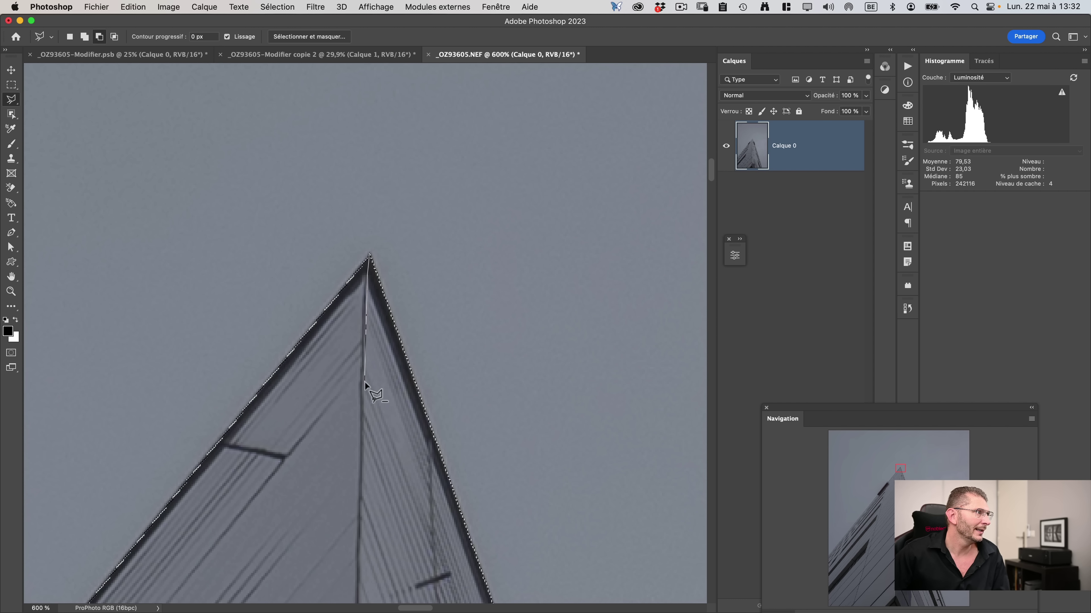
Trace the subtracting outline down the upper part of the central edge between the two facades.
key(space)
drag(365, 402, 383, 134)
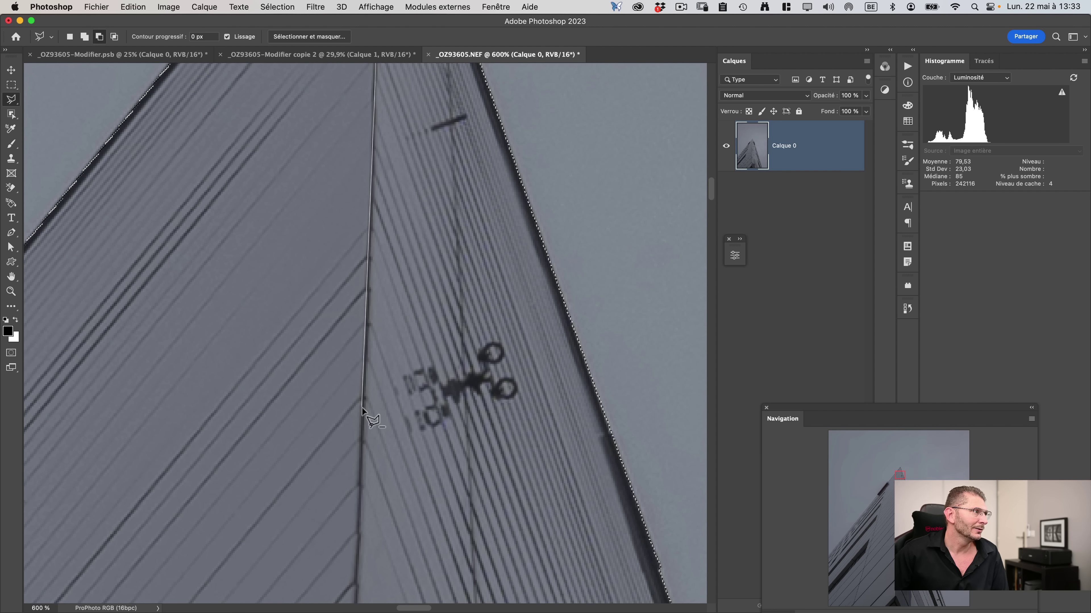
key(space)
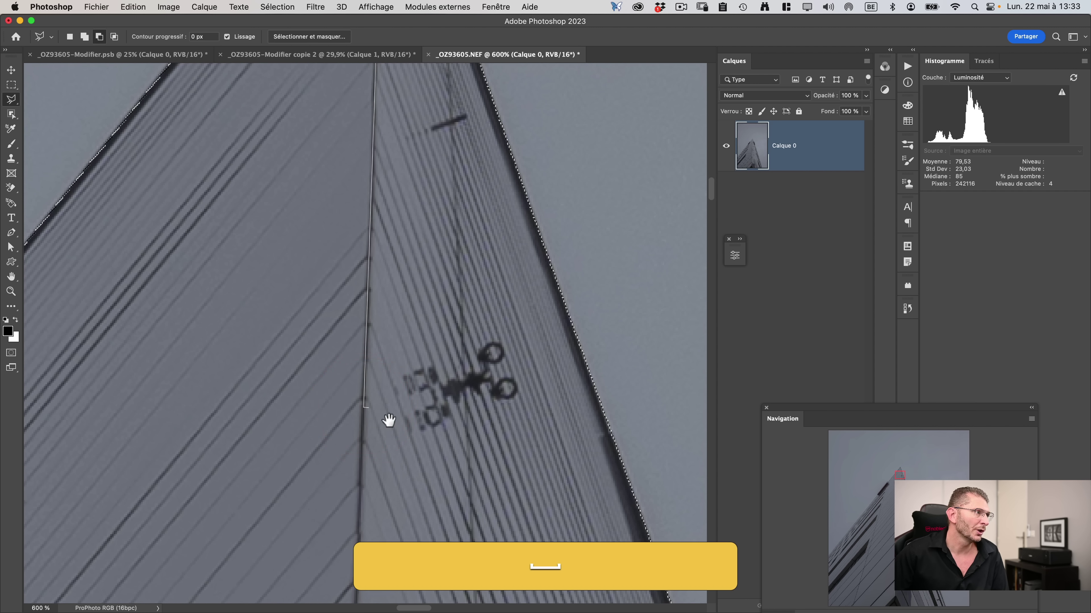
drag(390, 418, 390, 241)
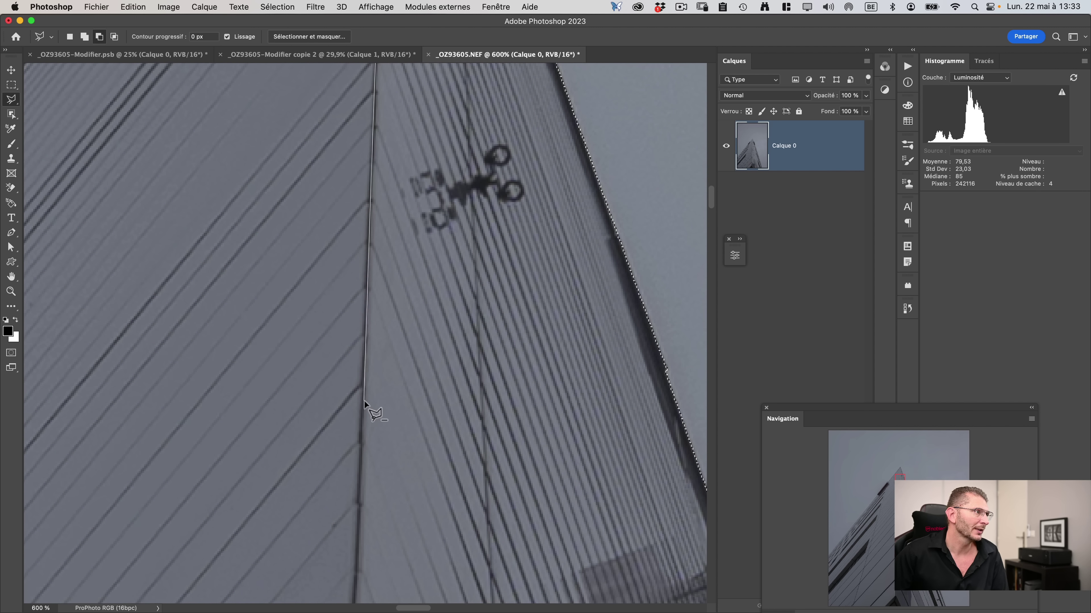
key(space)
drag(364, 401, 397, 236)
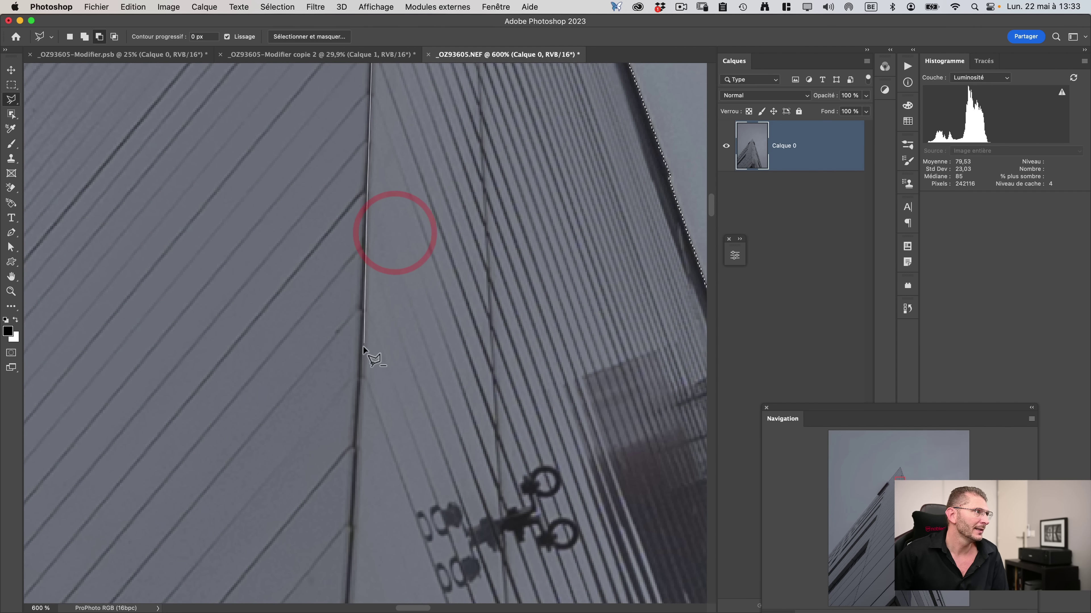
key(space)
drag(361, 356, 389, 224)
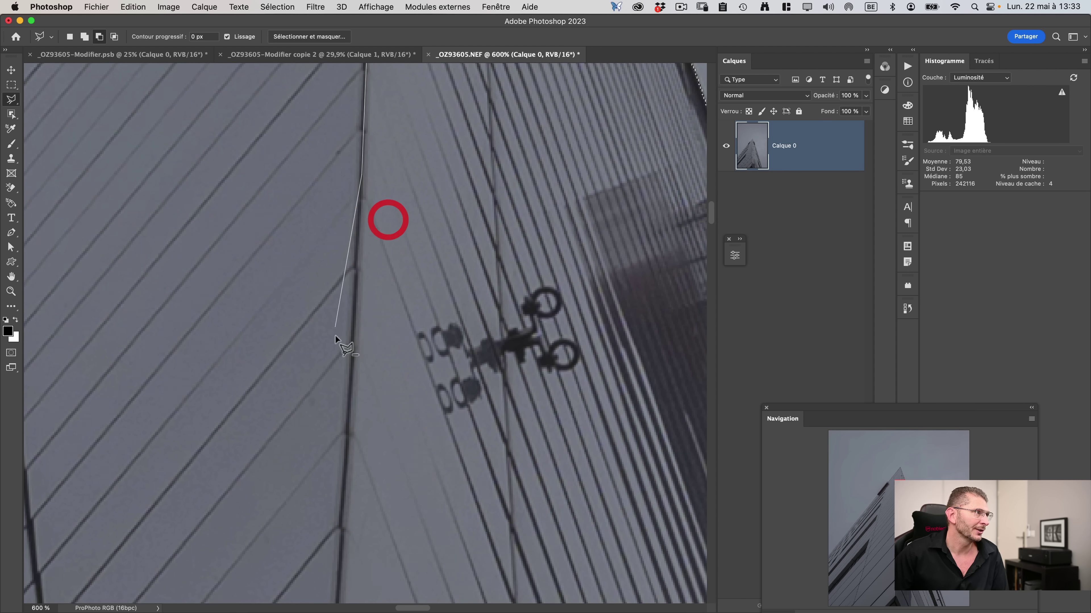
Continue the lasso outline along the middle stretch of the building's central edge.
drag(389, 402, 390, 256)
key(space)
mouse_move(348, 397)
mouse_down()
mouse_move(360, 341)
mouse_move(357, 251)
mouse_up()
key(space)
drag(360, 404, 350, 275)
key(space)
drag(370, 530, 365, 250)
key(space)
mouse_move(329, 443)
mouse_down()
mouse_move(353, 212)
mouse_move(343, 192)
mouse_up()
click(335, 192)
key(space)
drag(324, 409, 348, 190)
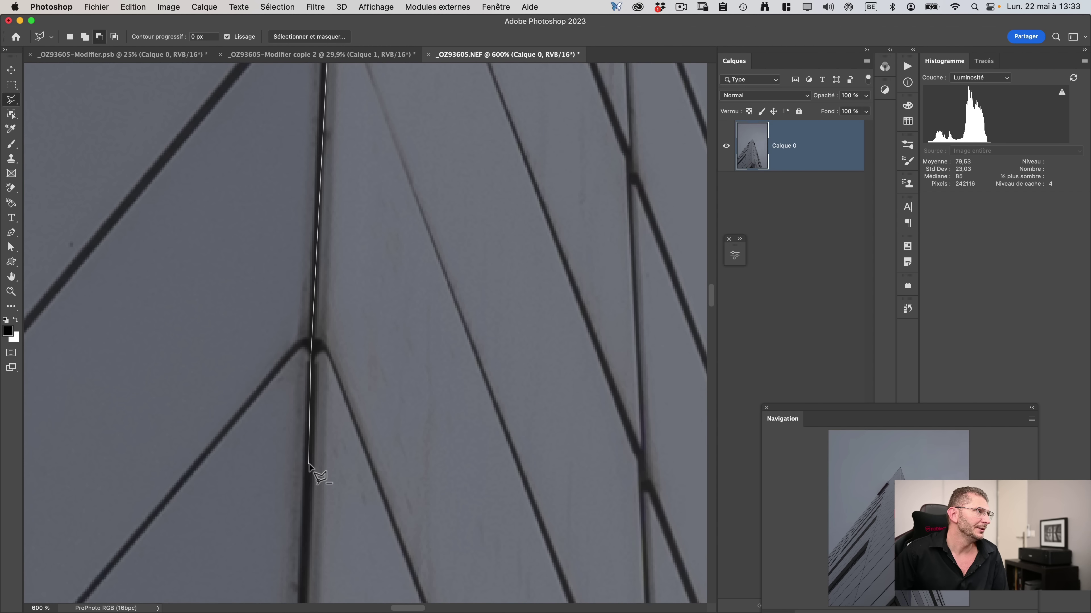
Follow the central edge through the lower panel joints down to the base of the image.
key(space)
drag(309, 464, 343, 183)
mouse_move(419, 519)
mouse_down()
mouse_move(455, 521)
mouse_move(481, 222)
mouse_up()
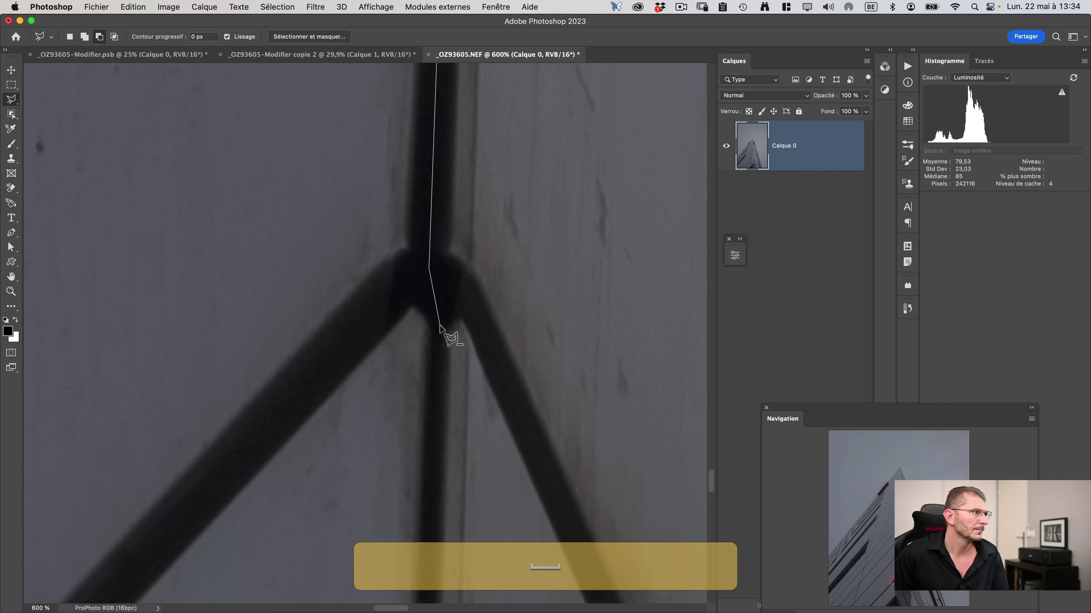
key(space)
mouse_move(452, 336)
mouse_down()
mouse_move(429, 570)
mouse_move(453, 160)
mouse_up()
key(space)
mouse_move(426, 433)
mouse_down()
mouse_move(421, 494)
mouse_move(417, 306)
mouse_up()
Close the outline around the left facade outside the canvas and back to the tip, subtracting that facade from the selection.
key(super+minus)
key(super+minus)
key(super+minus)
key(super+minus)
key(super+minus)
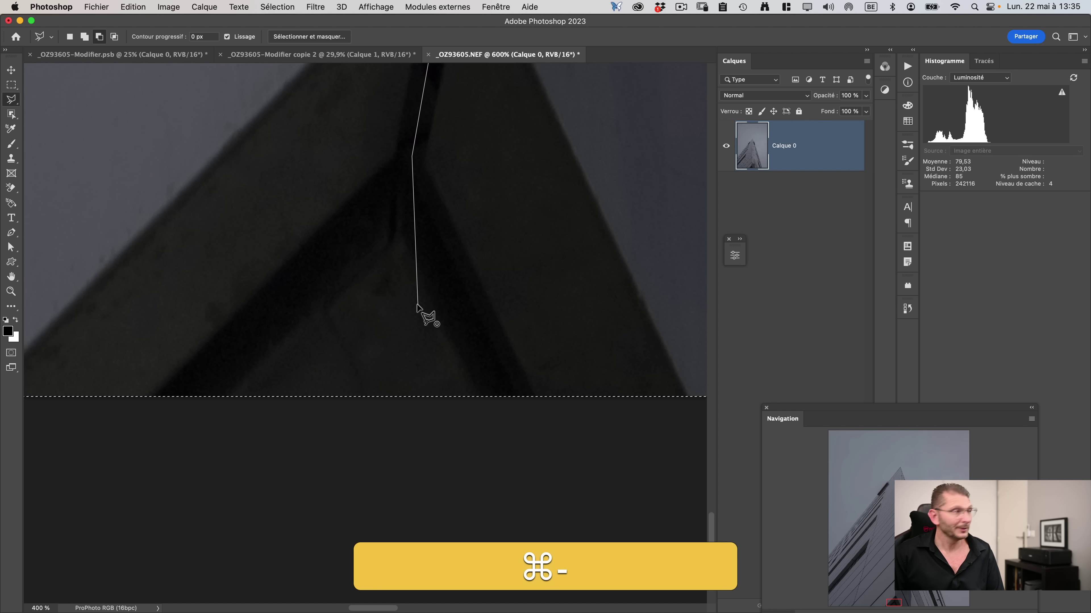
key(super+minus)
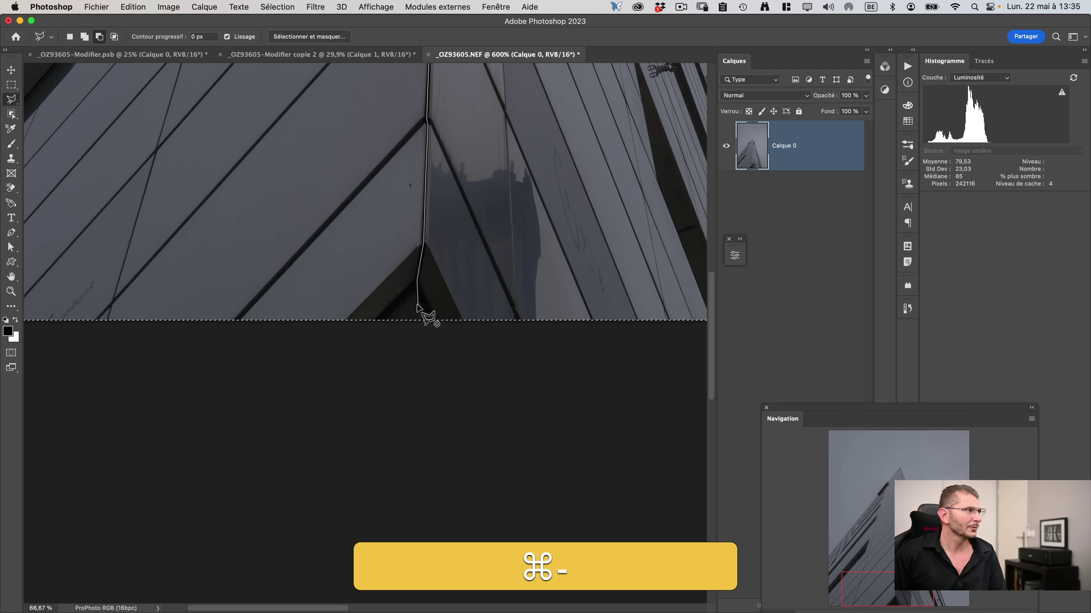
key(super+minus)
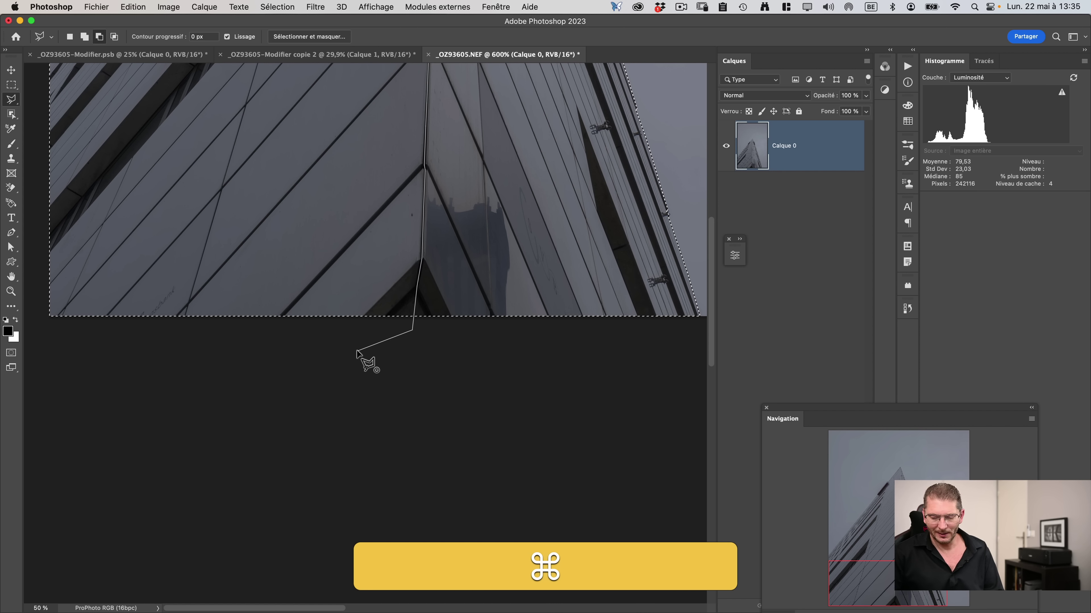
key(super+minus)
key(super+minus)
key(super+minus)
key(space)
drag(360, 378, 326, 480)
click(317, 445)
click(142, 439)
click(124, 198)
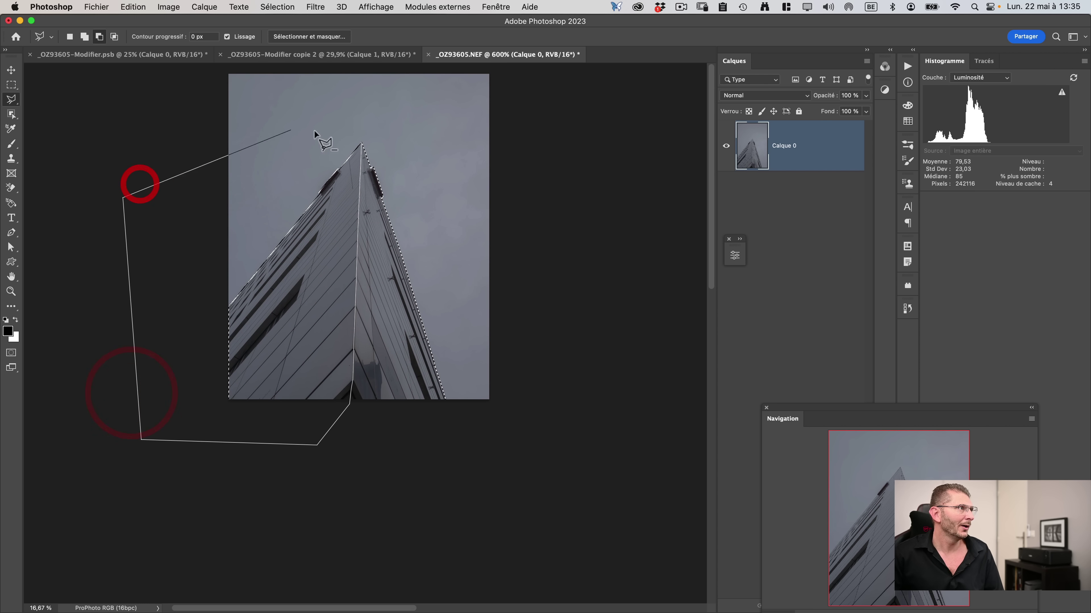
click(361, 144)
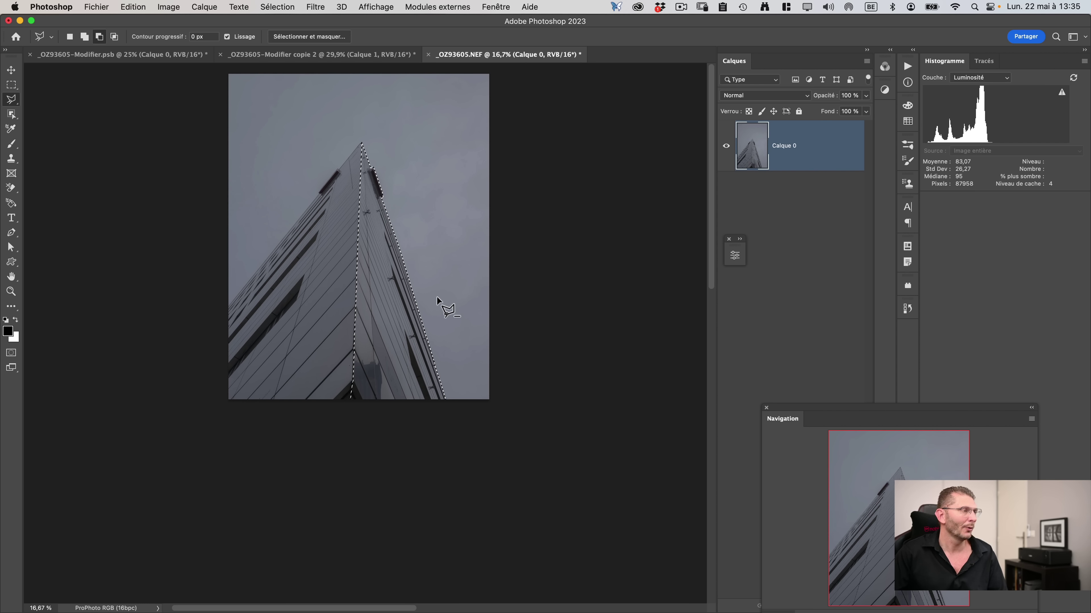
Check the remaining right facade selection with the Quick Mask overlay and fit the whole image in view.
key(q)
key(q)
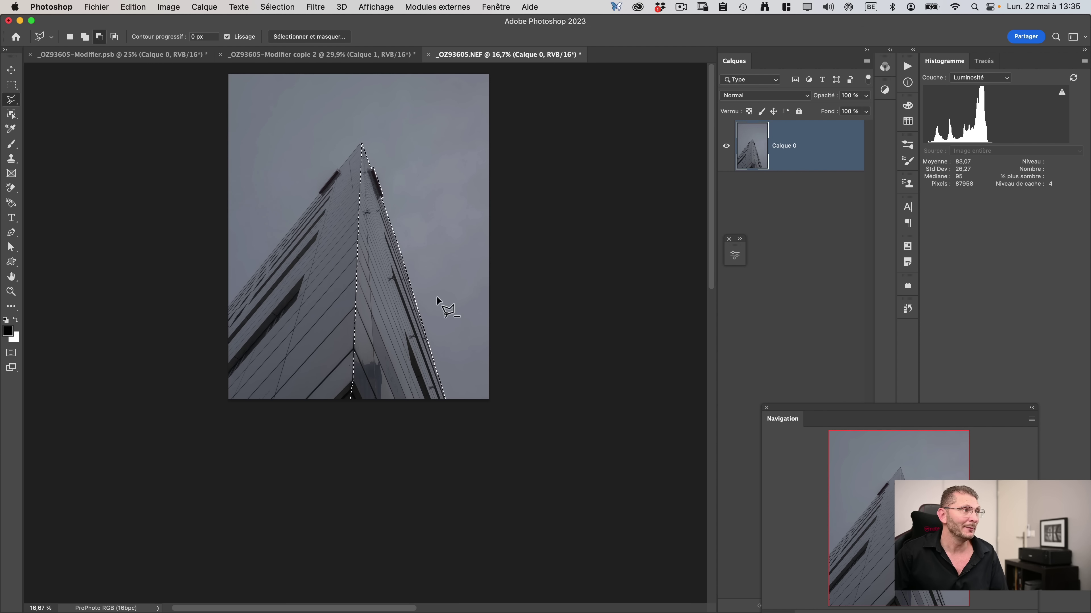
key(super+0)
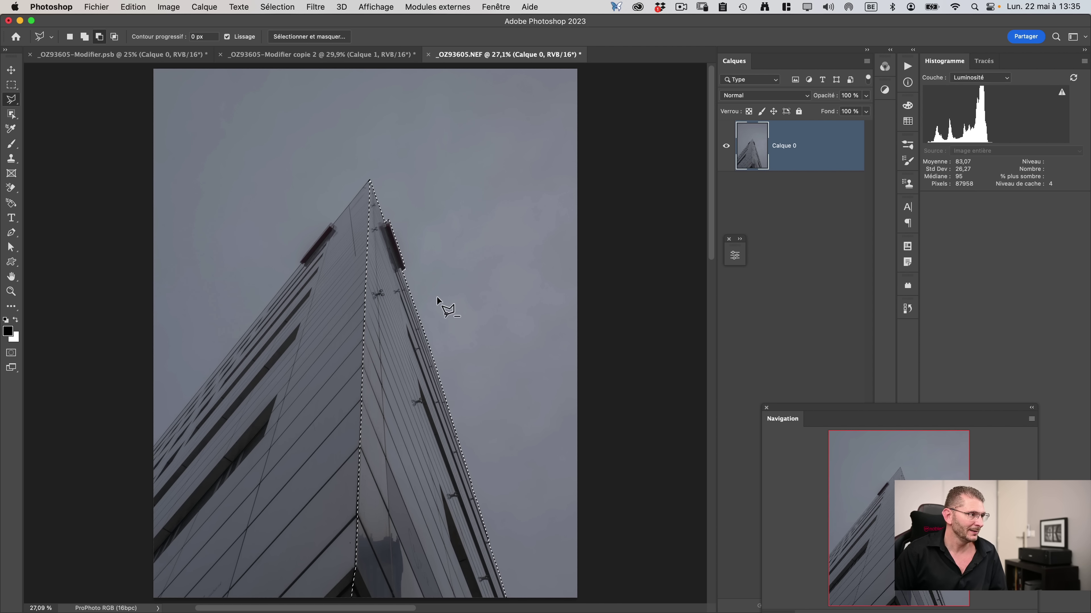
Save the right facade selection as a new channel named "façade droite" in _OZ93605.NEF, then deselect.
key(alt+shift+super)
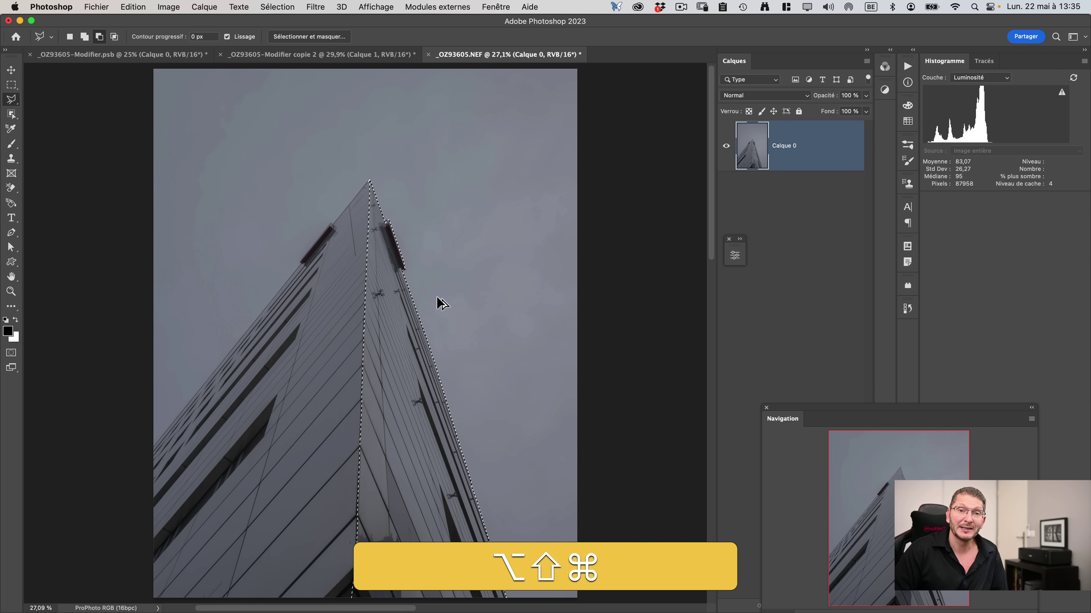
key(alt+shift+super+m)
text(faca)
key(BackSpace)
key(BackSpace)
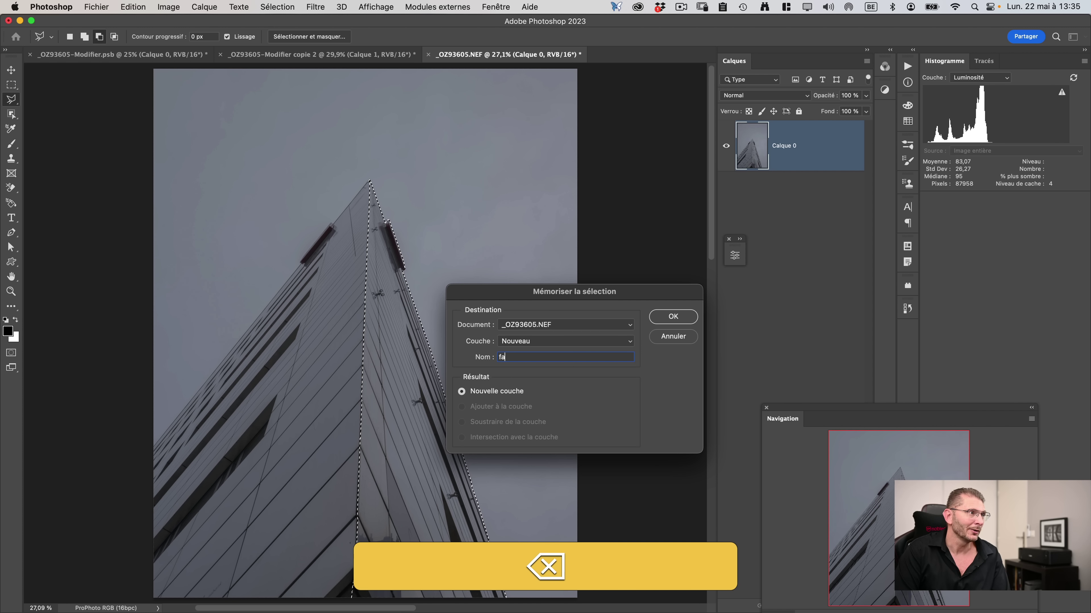
text(çade droite)
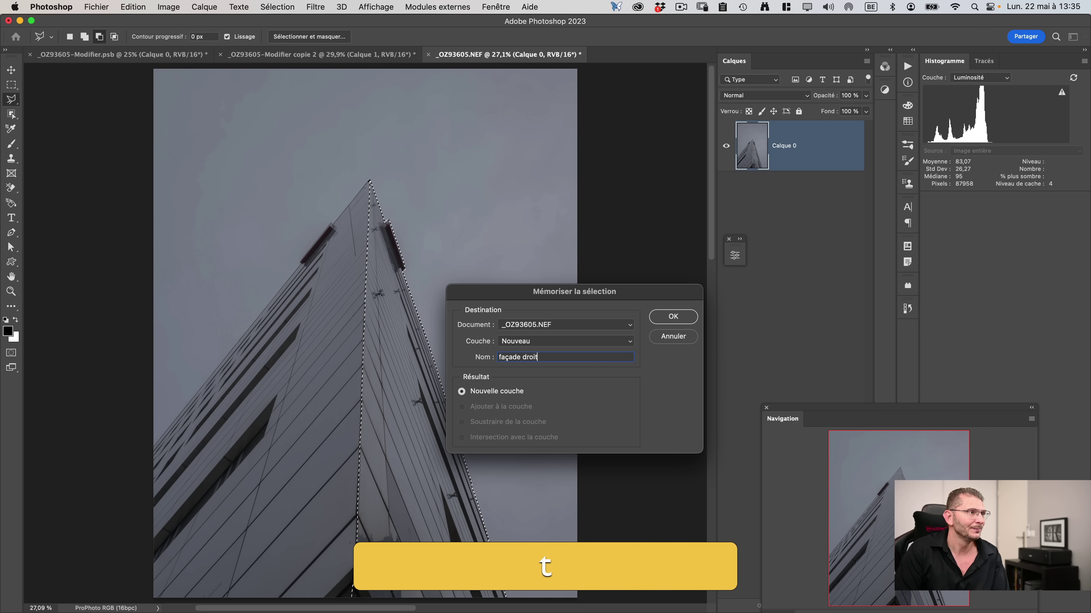
key(Return)
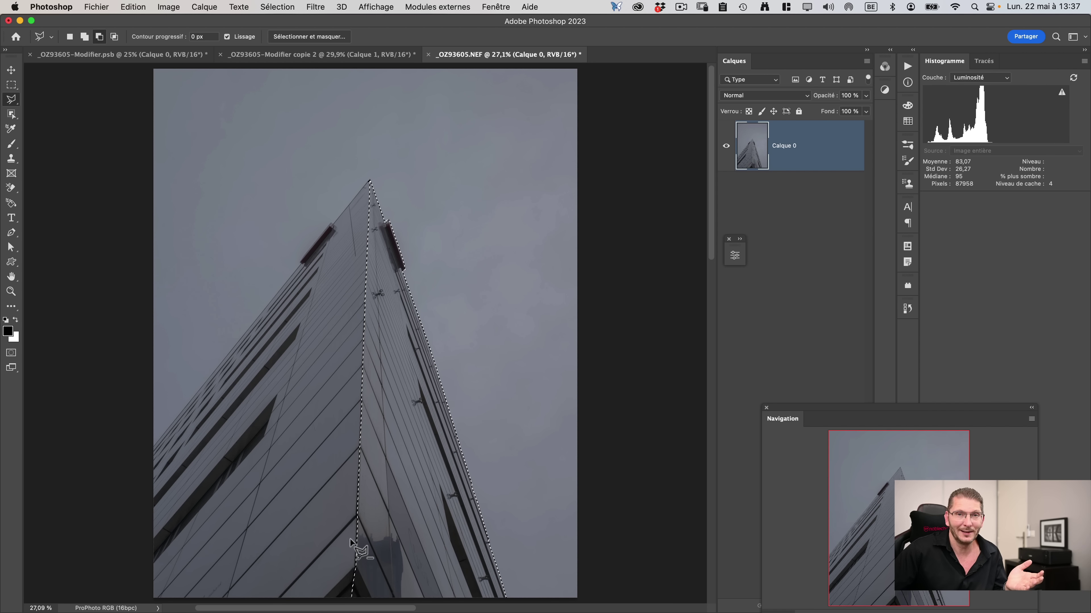
key(super+d)
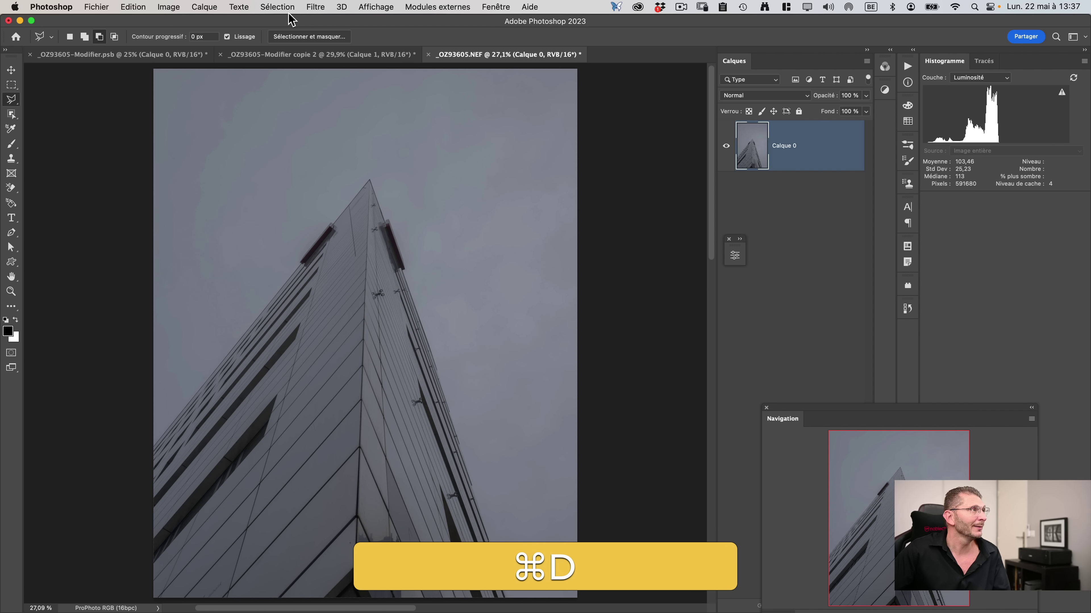
Load the "batiment complet" channel of _OZ93605.NEF as a new selection.
key(alt+shift+super+m)
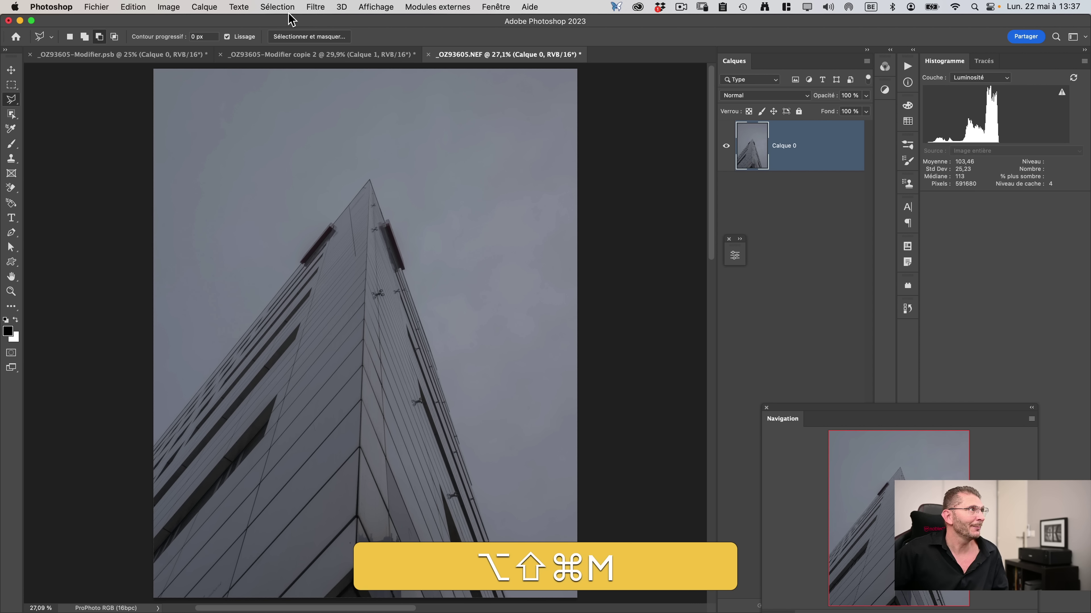
key(alt+shift+super+r)
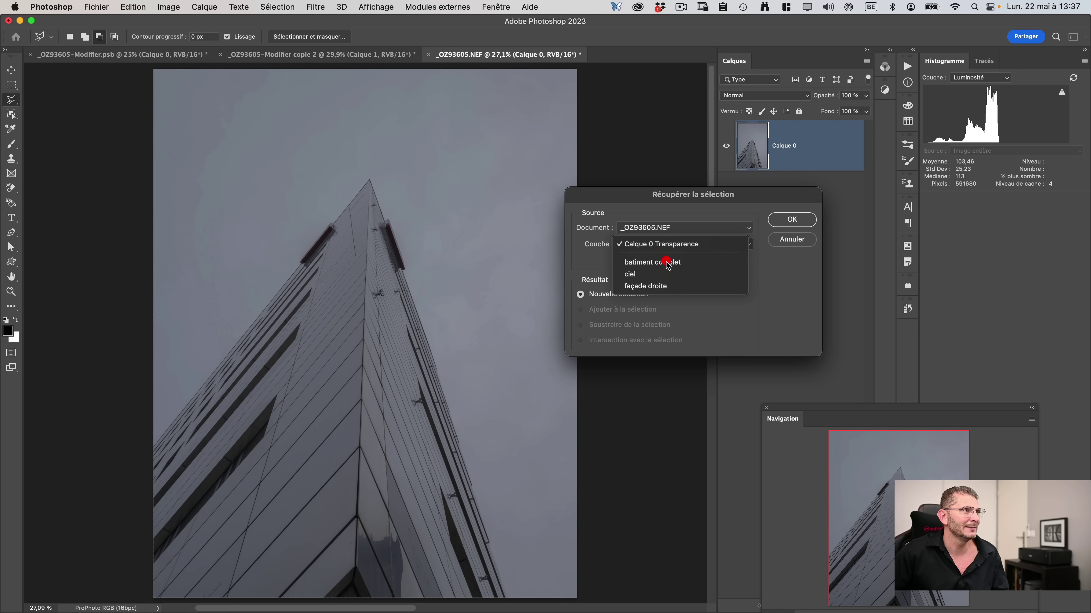
click(652, 263)
click(792, 219)
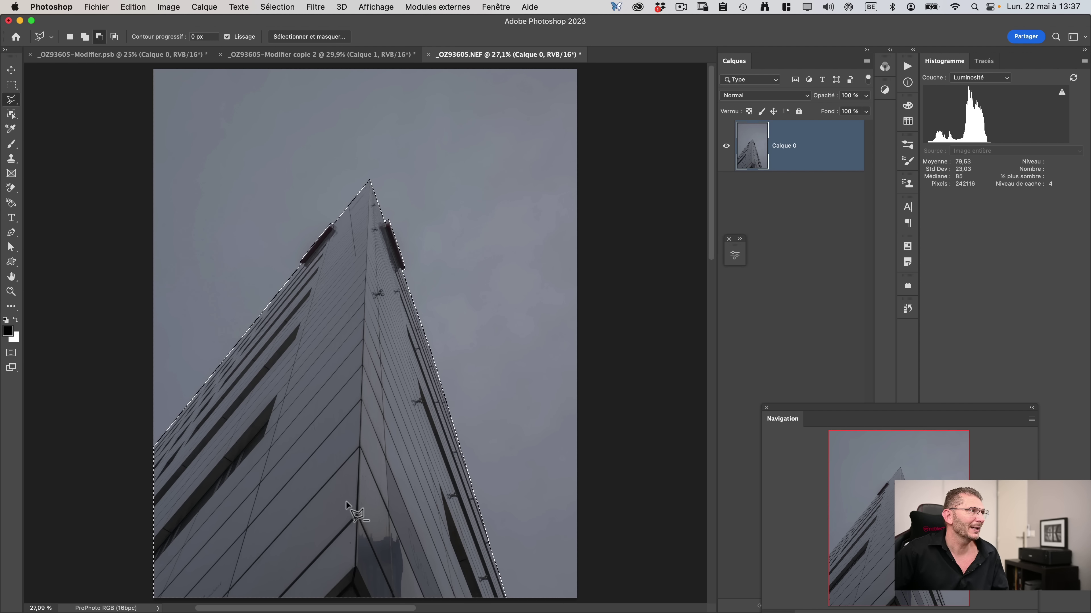
Return the lasso to new-selection mode and load the "façade droite" channel with the subtract from selection option.
click(68, 38)
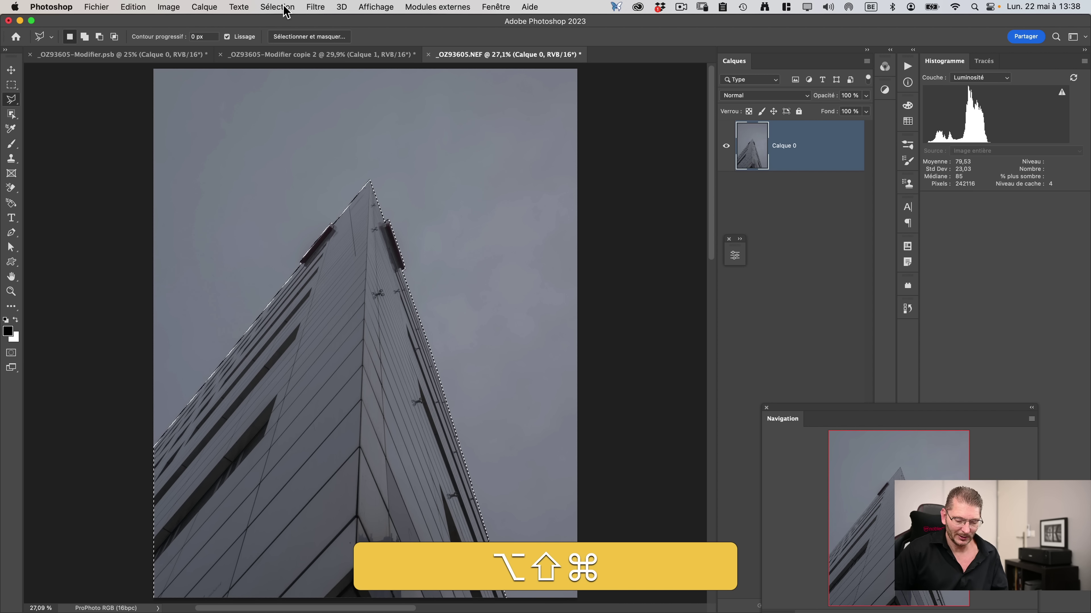
key(alt+shift+super+r)
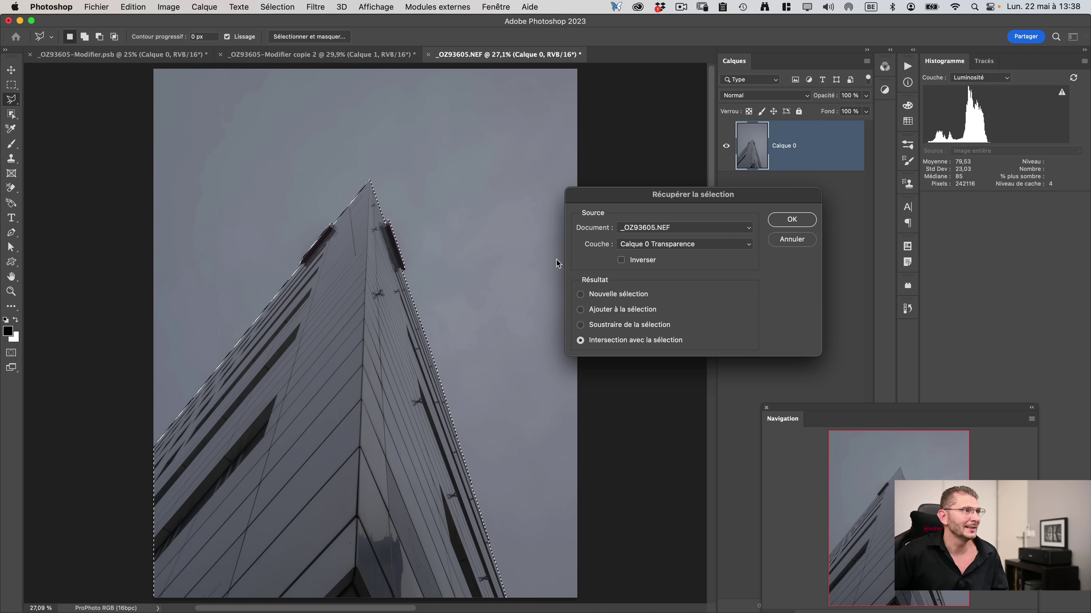
click(682, 245)
click(657, 286)
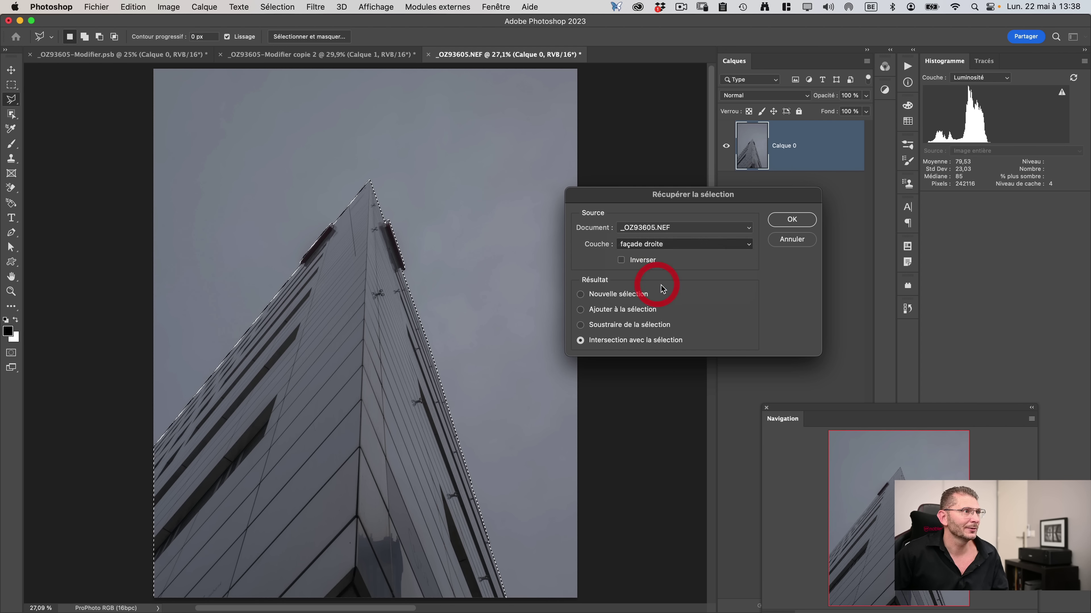
click(605, 327)
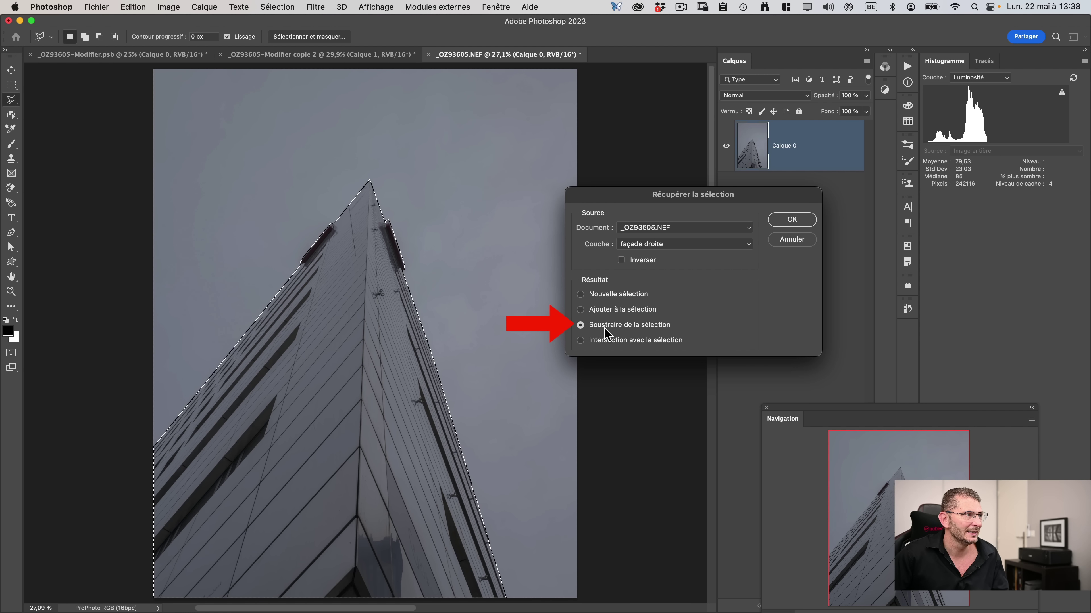
click(785, 222)
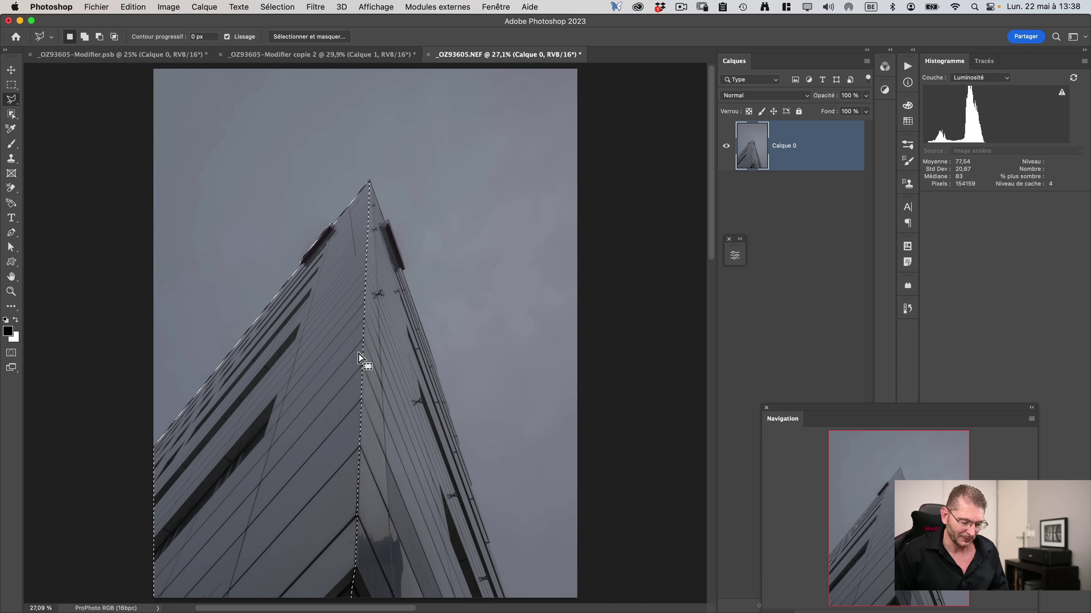
Save the left facade selection as a new channel named "façade gauche" in _OZ93605.NEF, then deselect.
key(super)
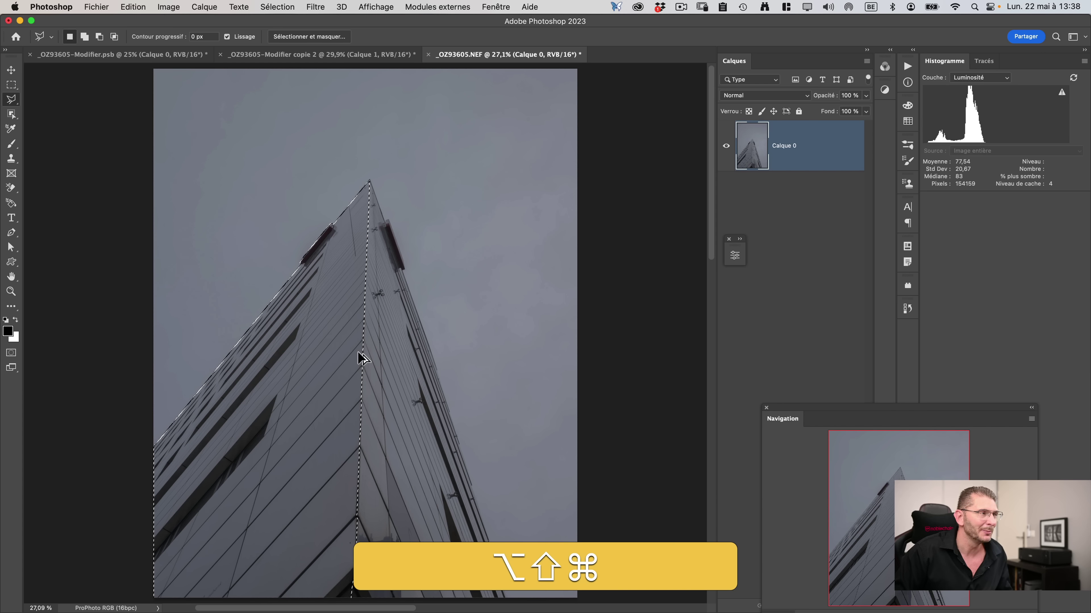
key(alt+shift+super+m)
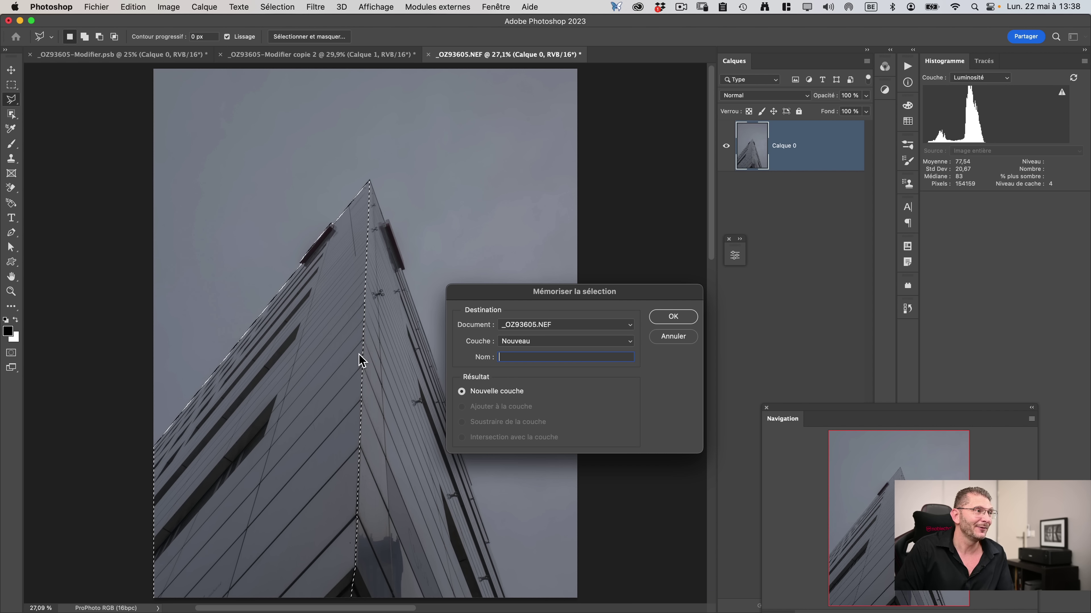
text(façade gauche)
key(Return)
key(super+d)
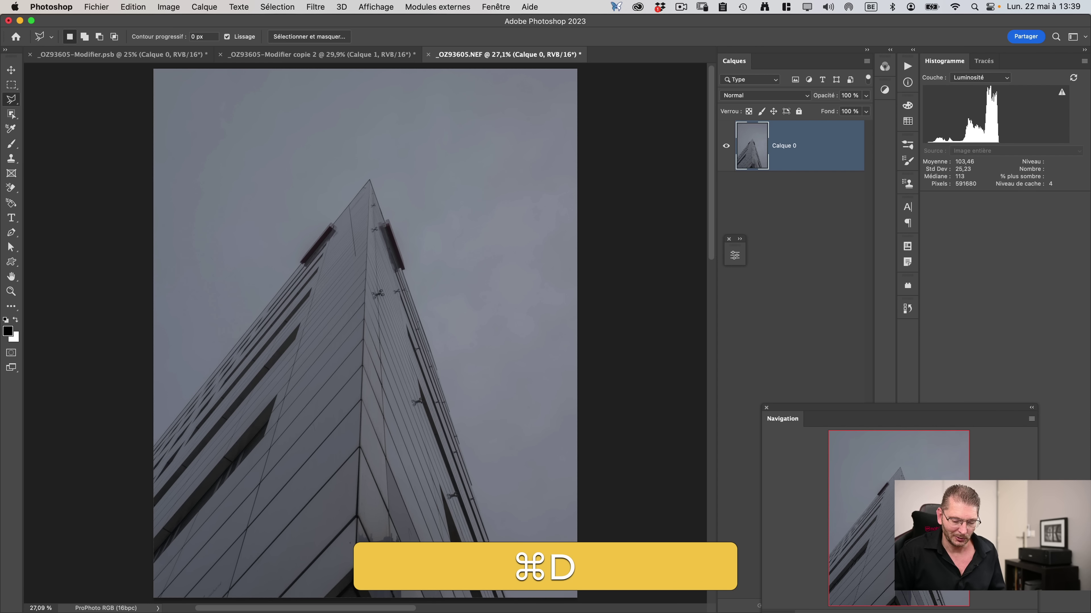
Review the saved channels offered for loading a selection in _OZ93605.NEF, and close the list without picking one.
key(alt+shift+super+r)
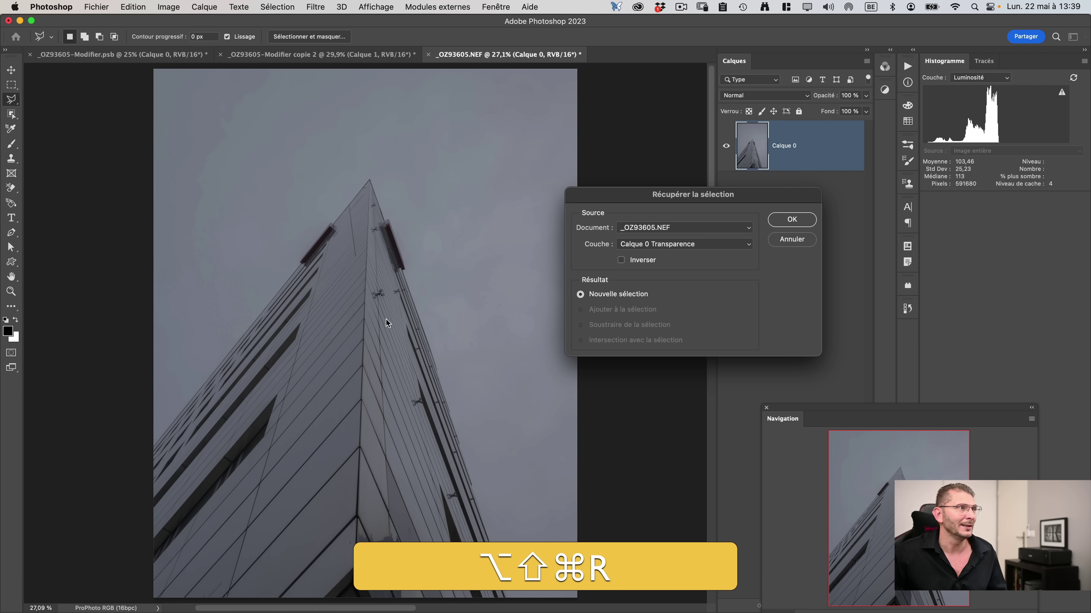
click(720, 244)
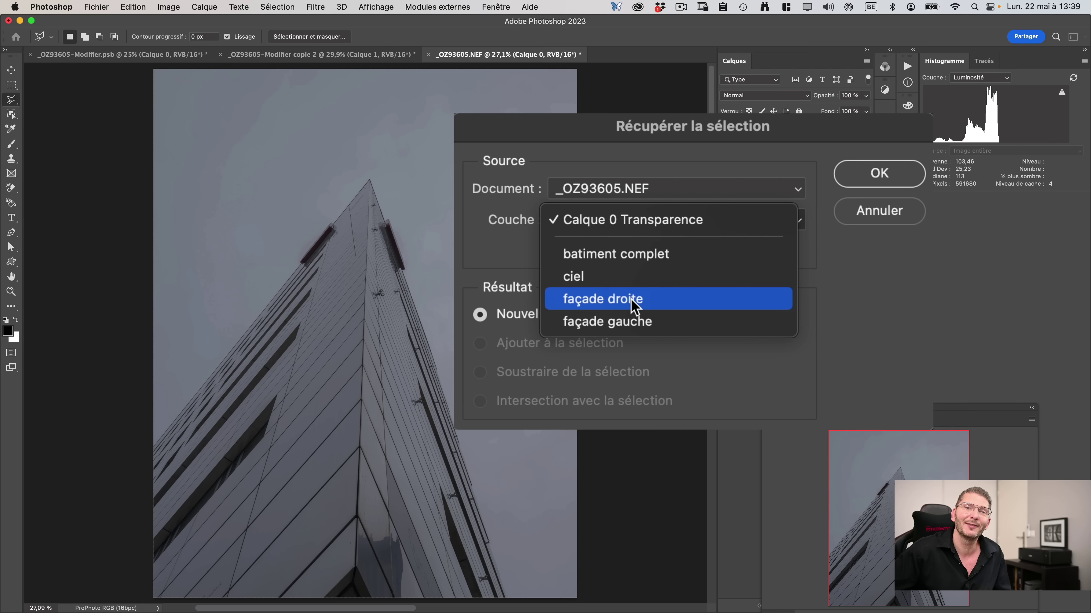
key(Escape)
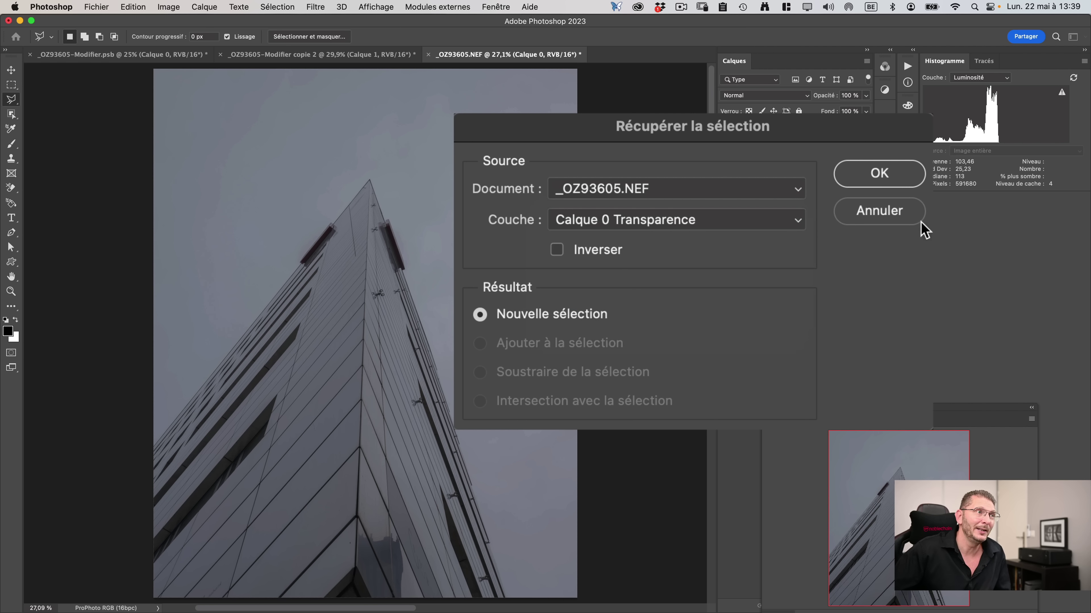
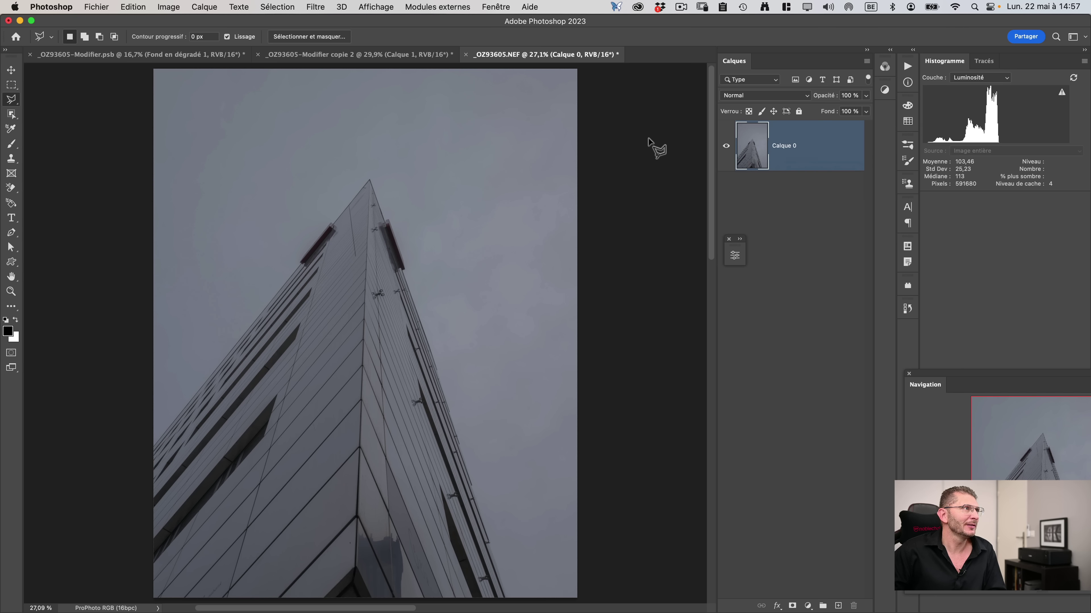
Convert the building photo's layer, Calque 0, into the locked background layer.
click(204, 7)
mouse_move(223, 22)
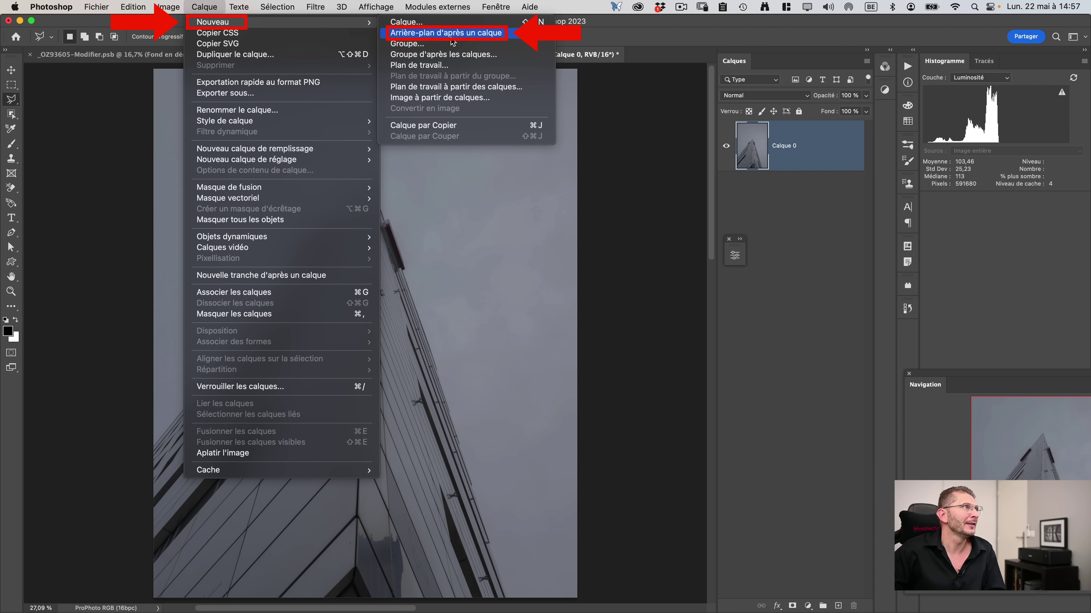
click(451, 35)
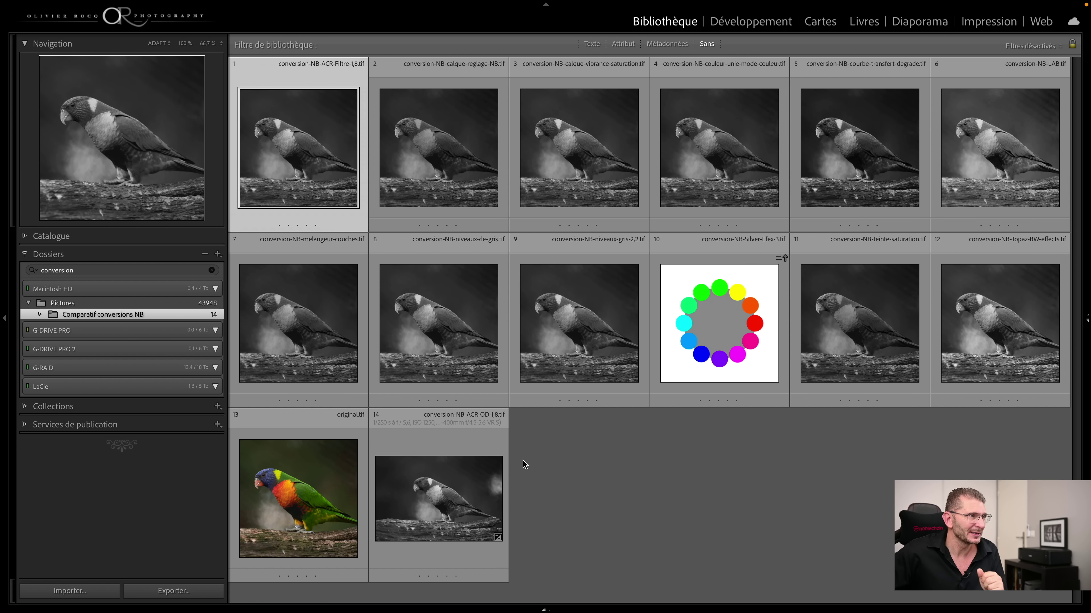
Switch back to Photoshop, add a black solid color fill layer above the background and set its blend mode to Couleur.
key(super+Tab)
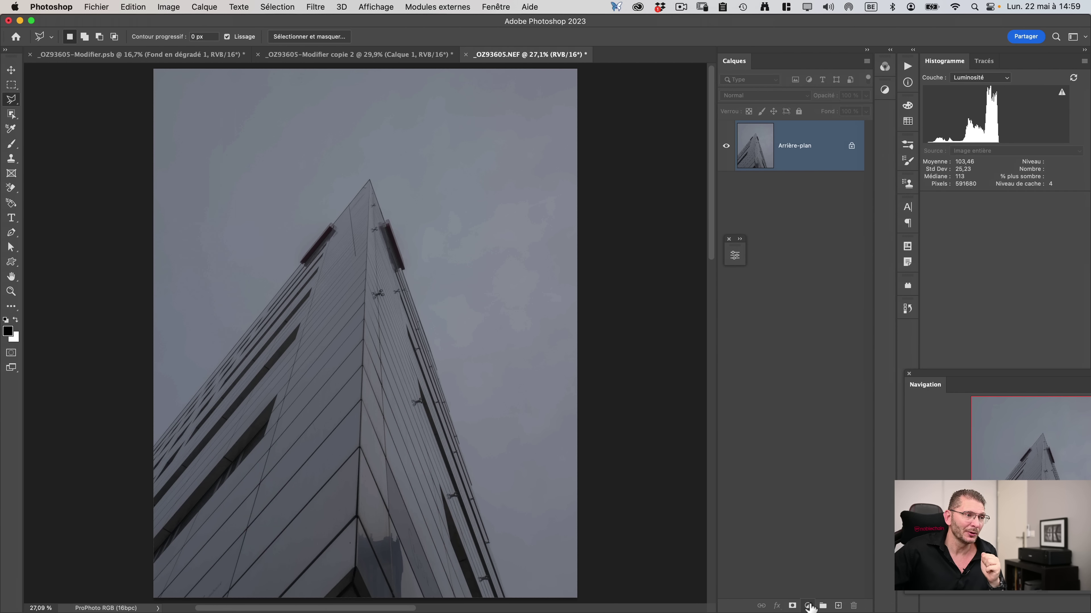
click(807, 606)
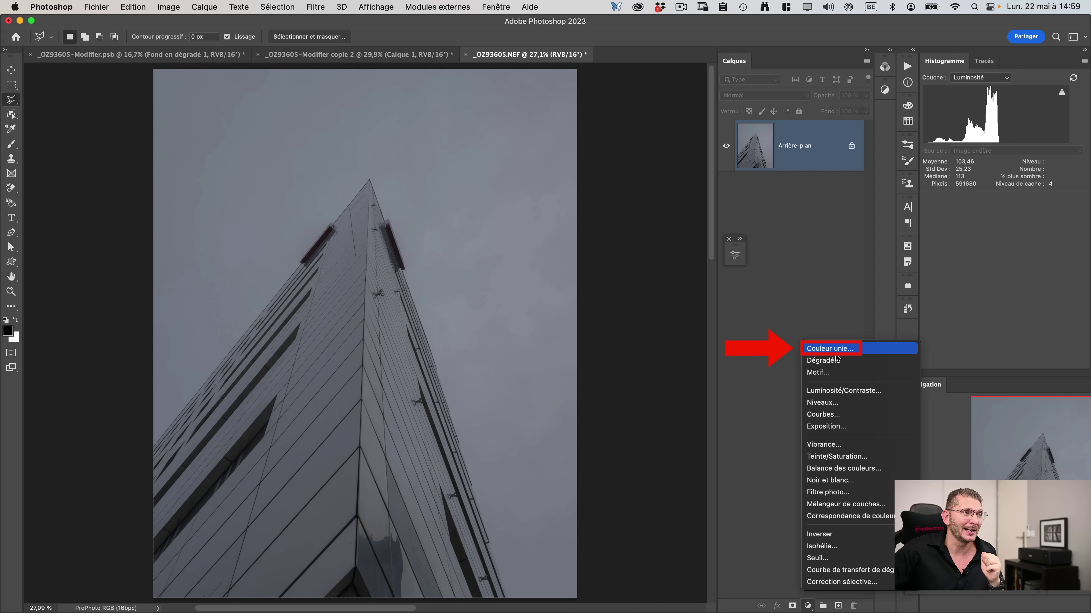
click(836, 354)
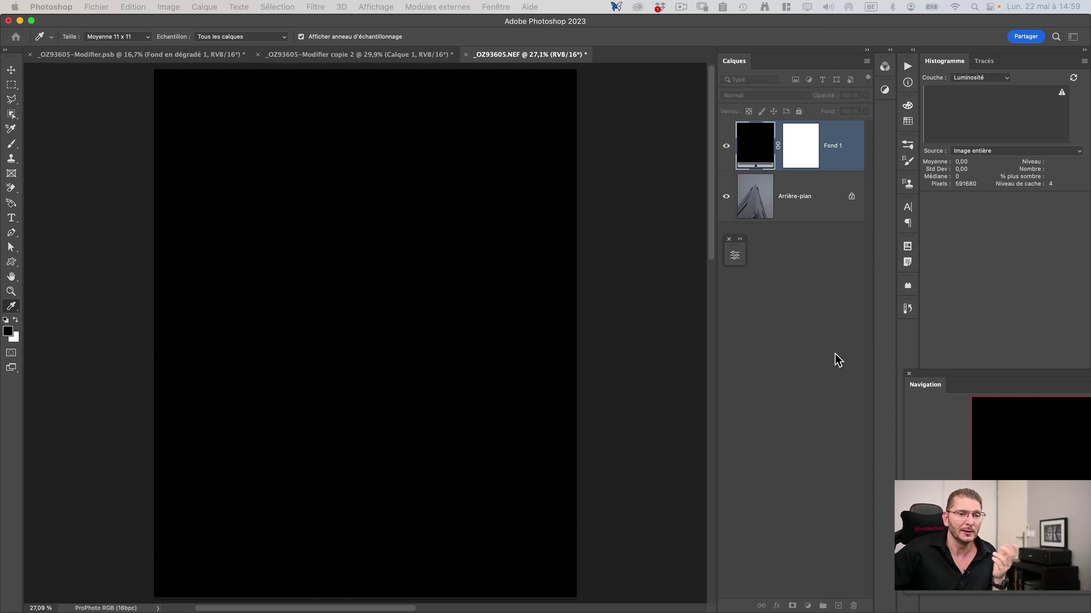
click(760, 93)
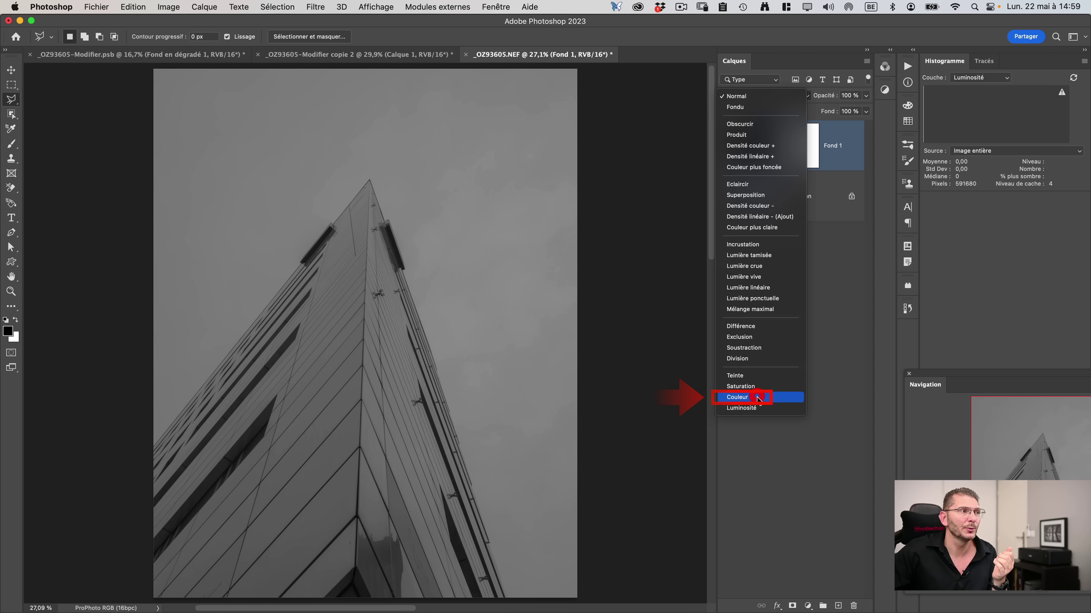
click(757, 398)
Delete the mask of the black fill layer and rename the layer "NB".
right_click(807, 149)
click(846, 174)
double_click(785, 145)
text(NB)
Put the NB layer in a new group named "HELP LAYERS", collapse the group and give it the red label.
right_click(796, 138)
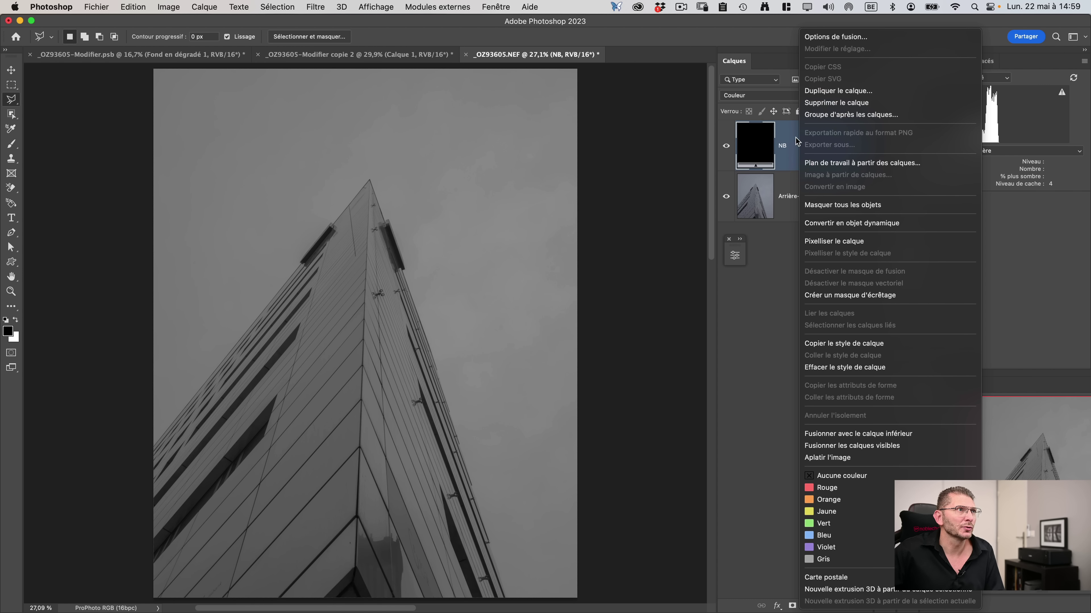
click(841, 115)
key(shift)
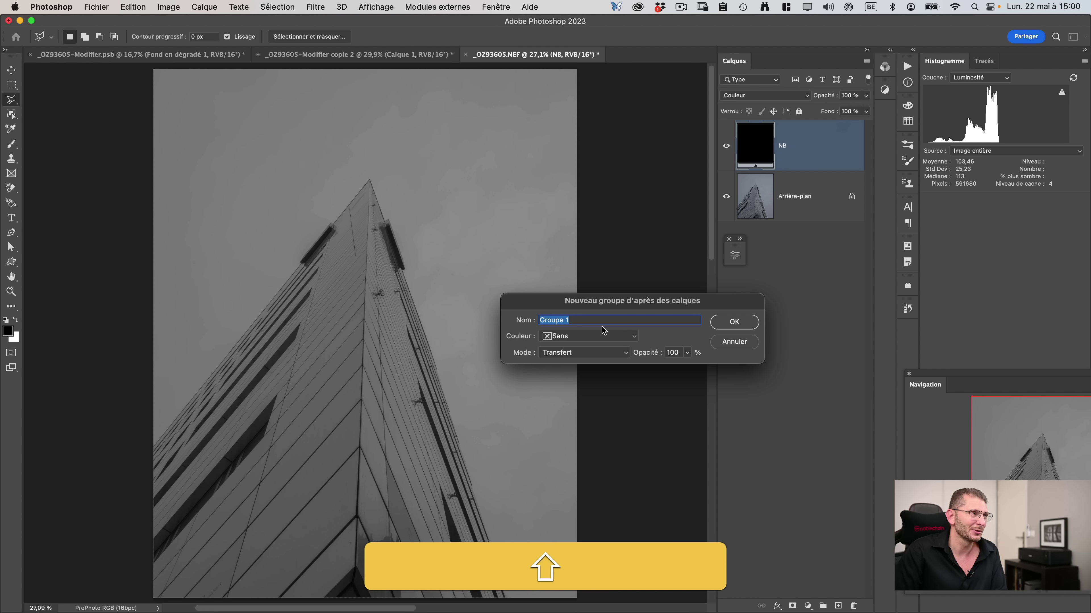
text(HELP LAYERS)
key(shift+Return)
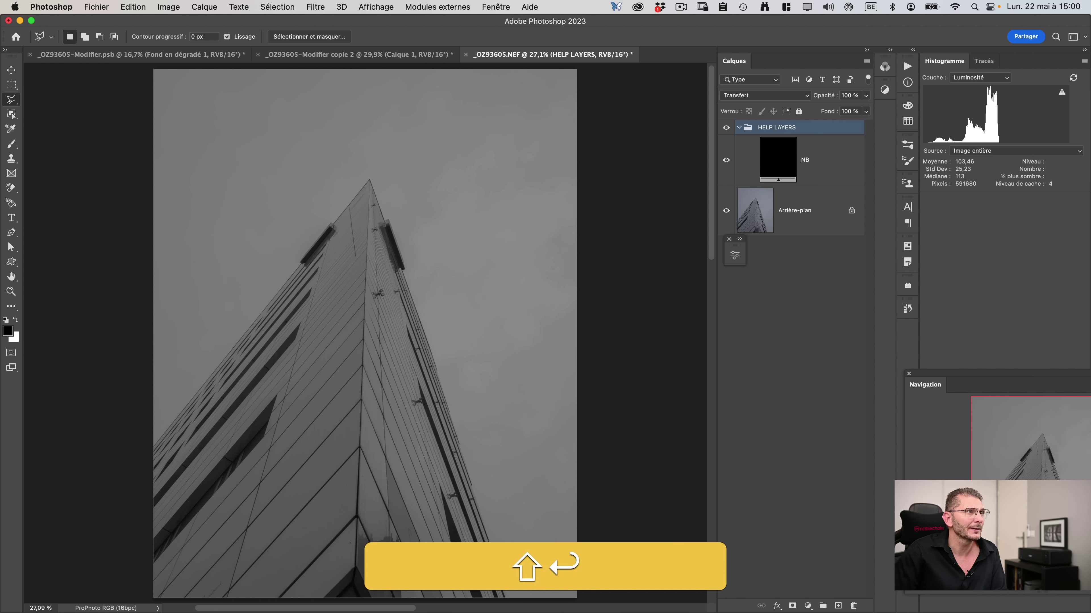
click(738, 127)
right_click(800, 131)
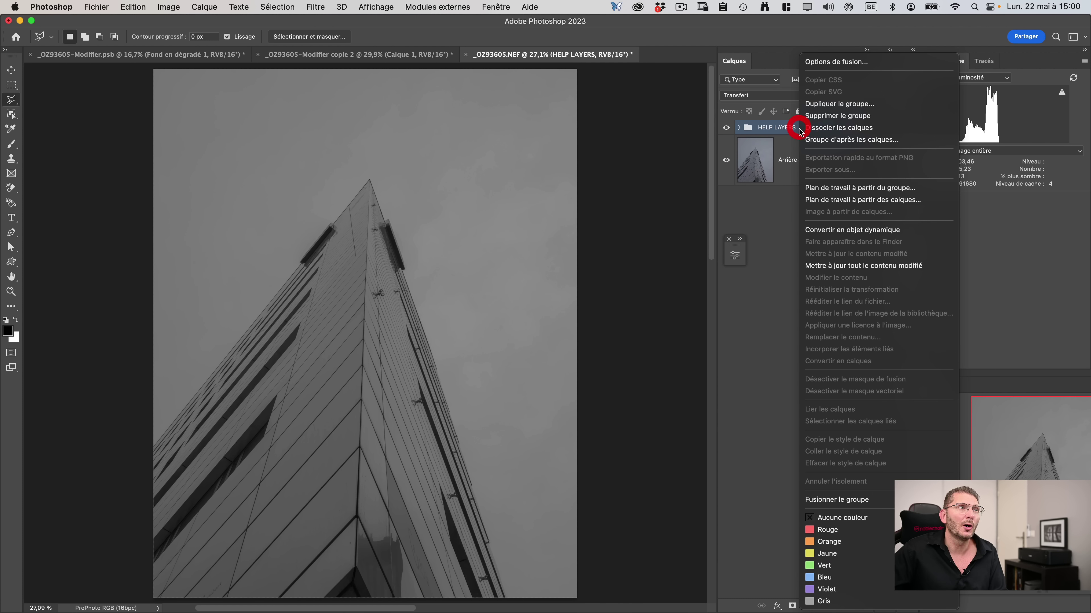
click(878, 531)
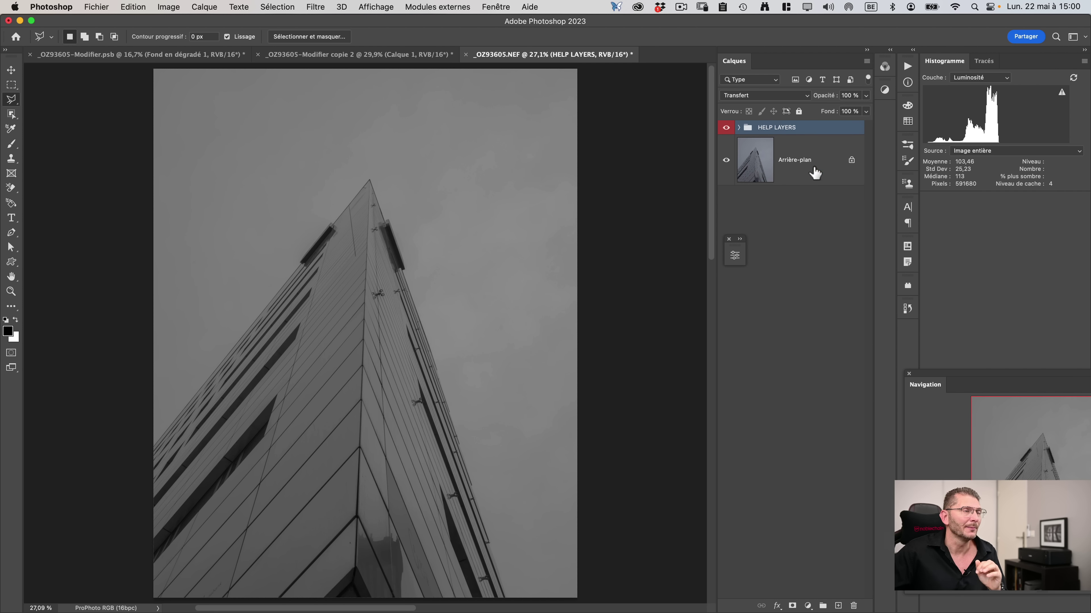
Select the background layer and load the "ciel" channel of _OZ93605.NEF as a new selection.
click(814, 172)
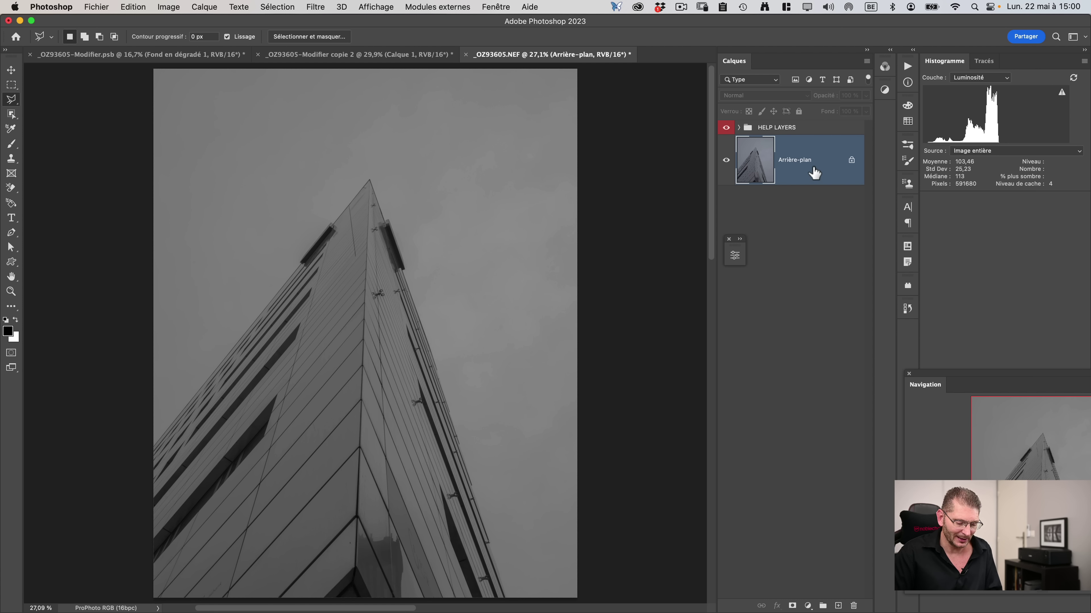
key(alt+shift+super+r)
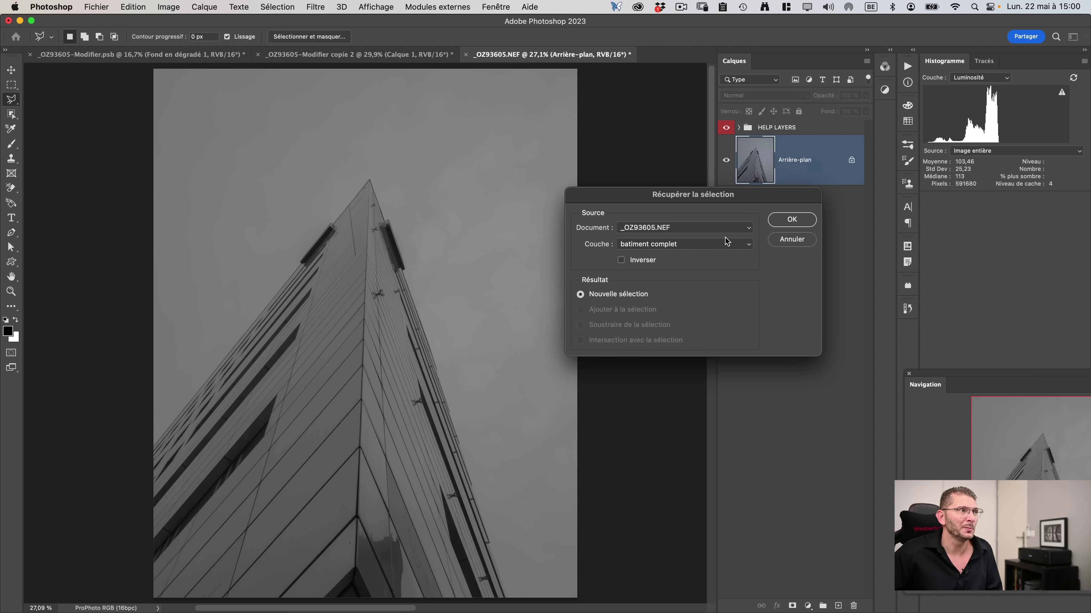
click(726, 242)
click(687, 254)
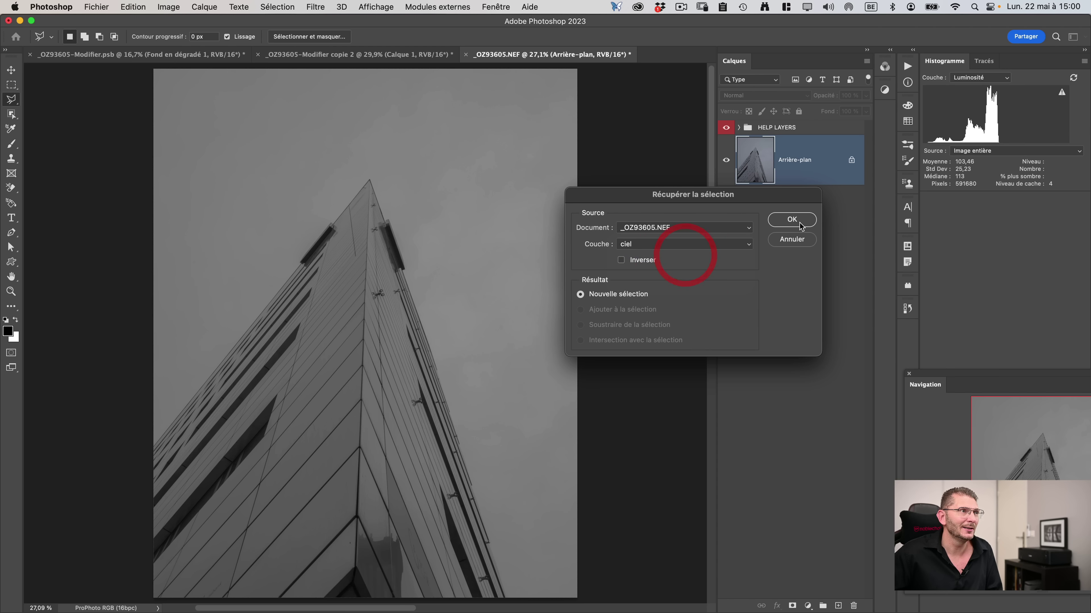
click(799, 225)
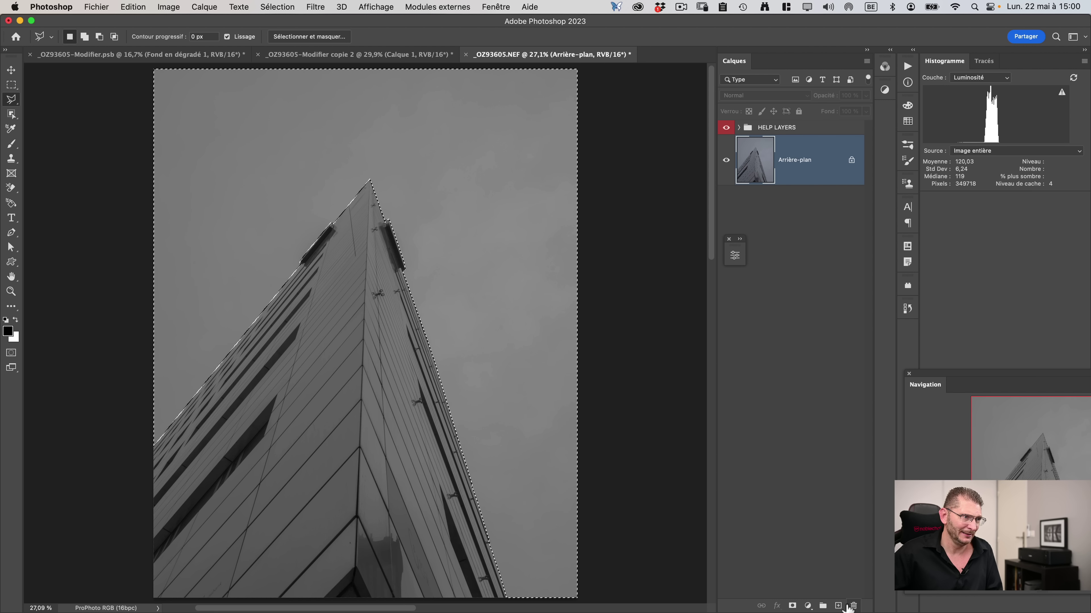
Add a Curves adjustment layer from the sky selection and pull its midtone point down to about input 125, output 30.
click(808, 605)
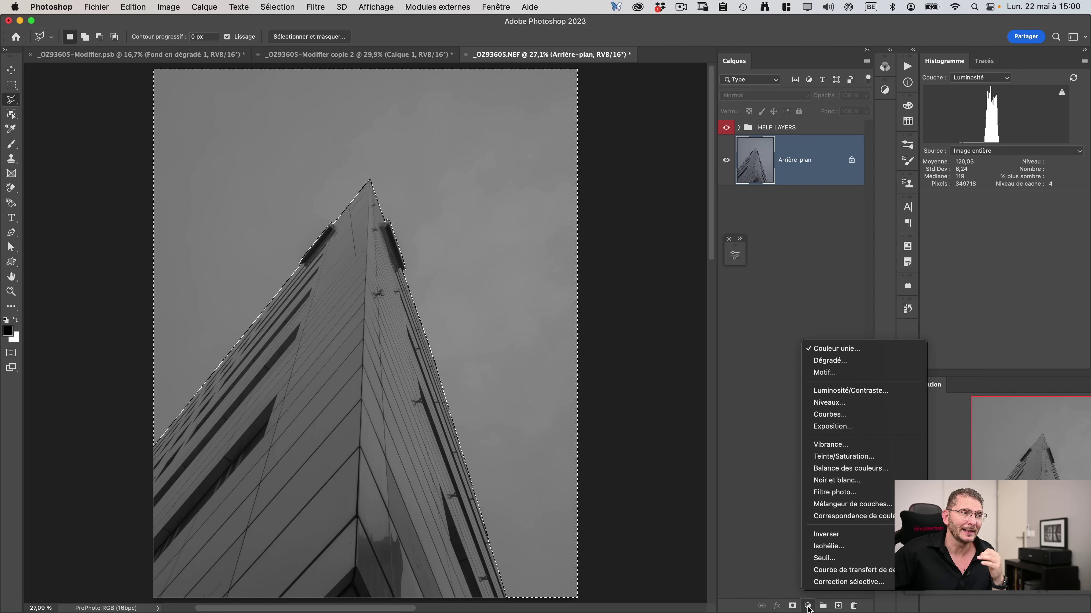
click(852, 415)
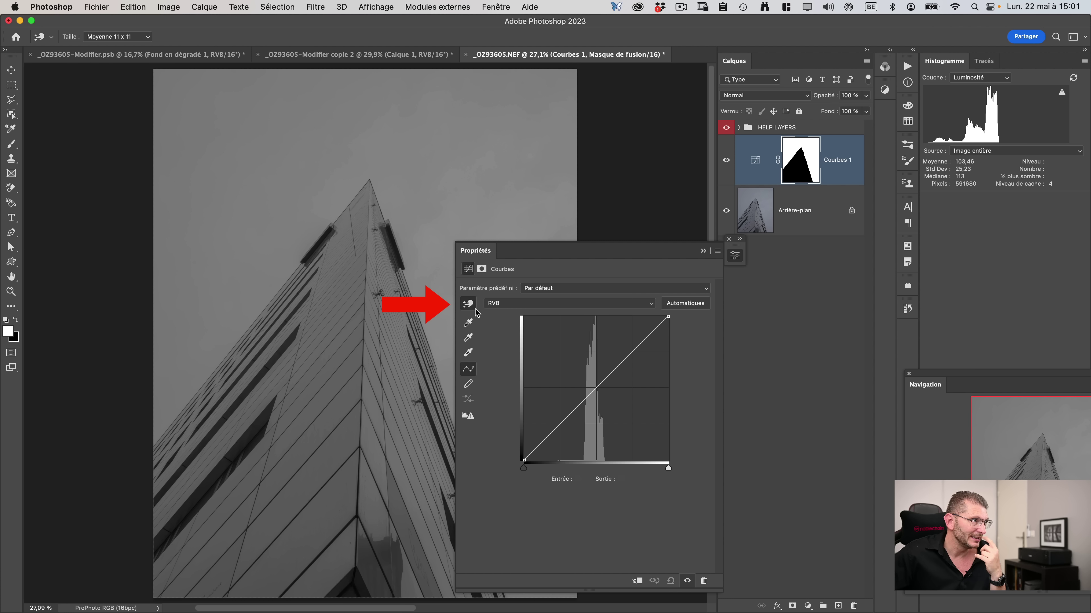
click(477, 148)
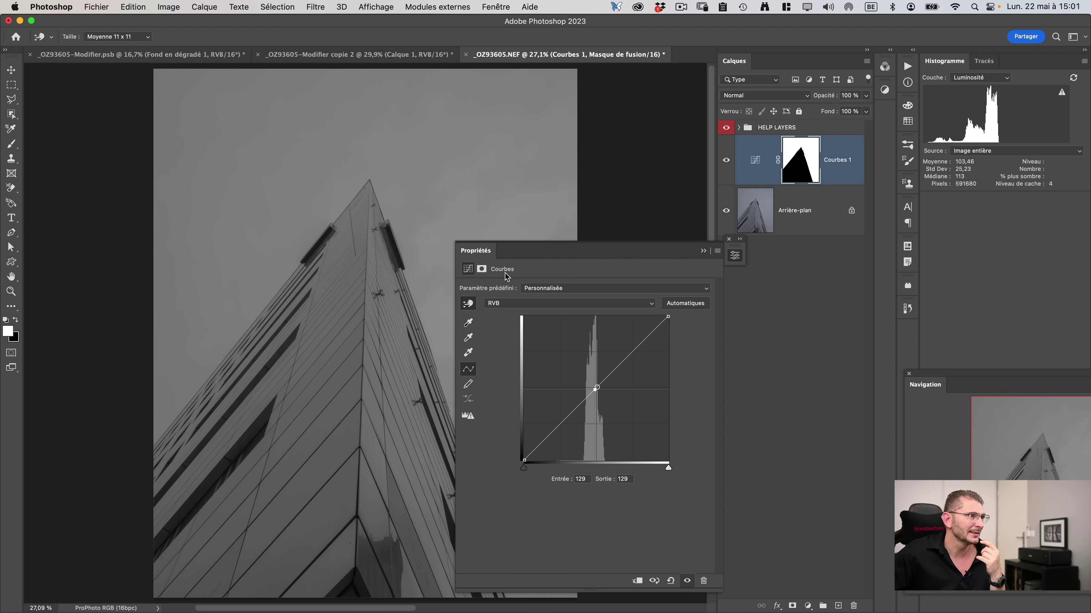
drag(479, 178, 475, 230)
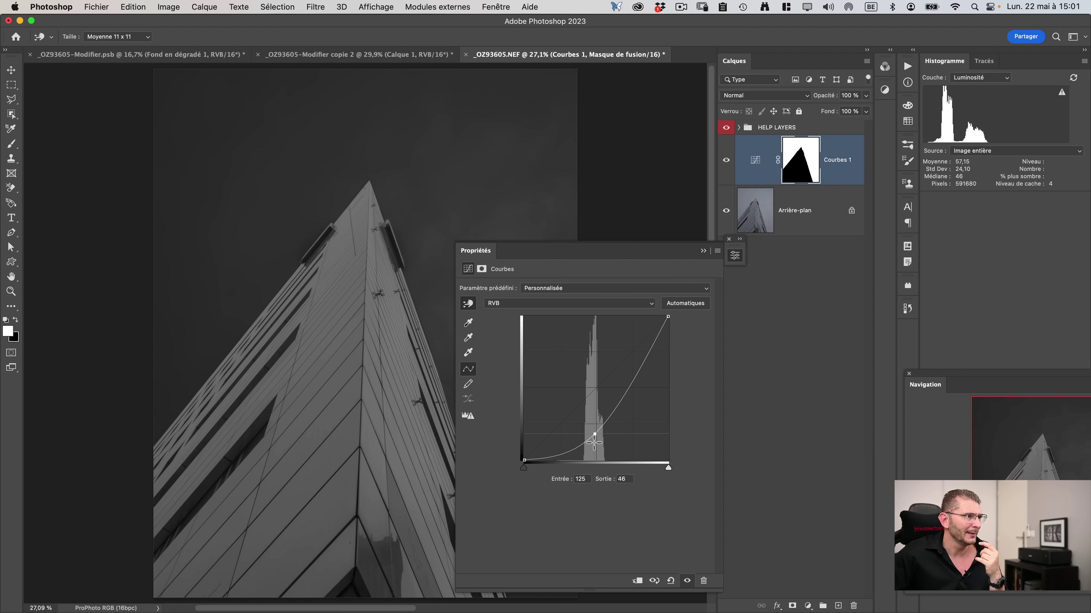
drag(598, 437, 599, 448)
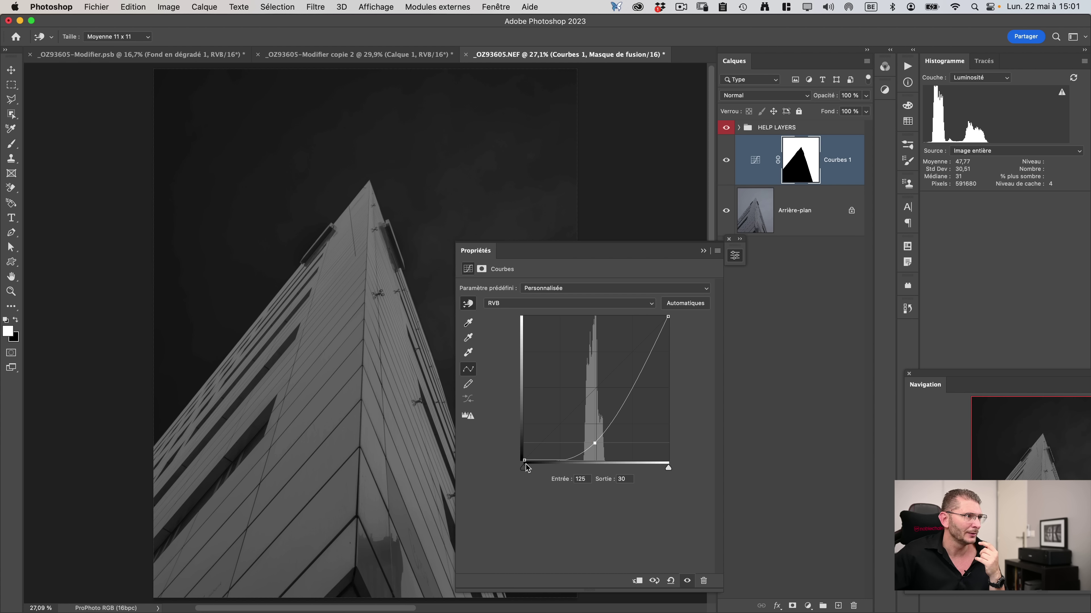
Raise the sky curve's black point to output 10, lower its white end, and move the midtone point to about input 131, output 25.
click(527, 462)
drag(526, 463, 524, 455)
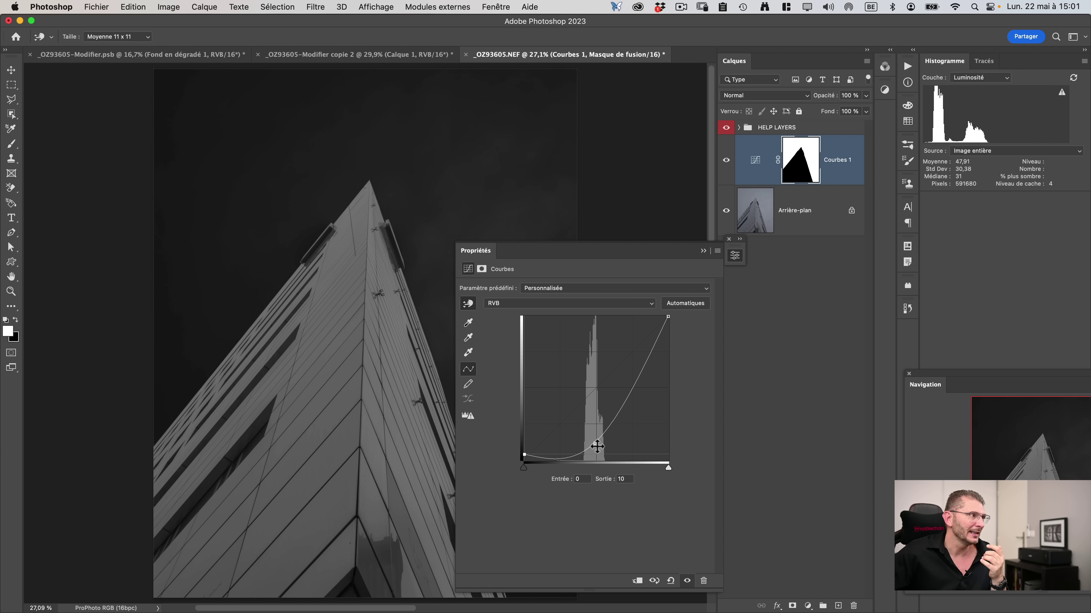
drag(598, 445, 601, 441)
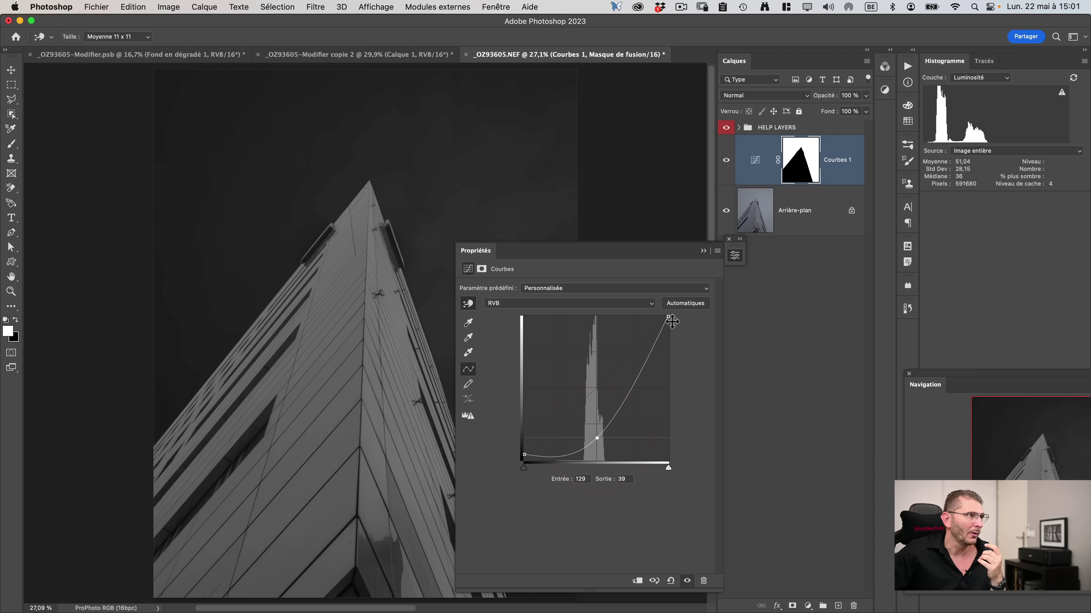
drag(672, 320, 682, 403)
drag(597, 439, 601, 450)
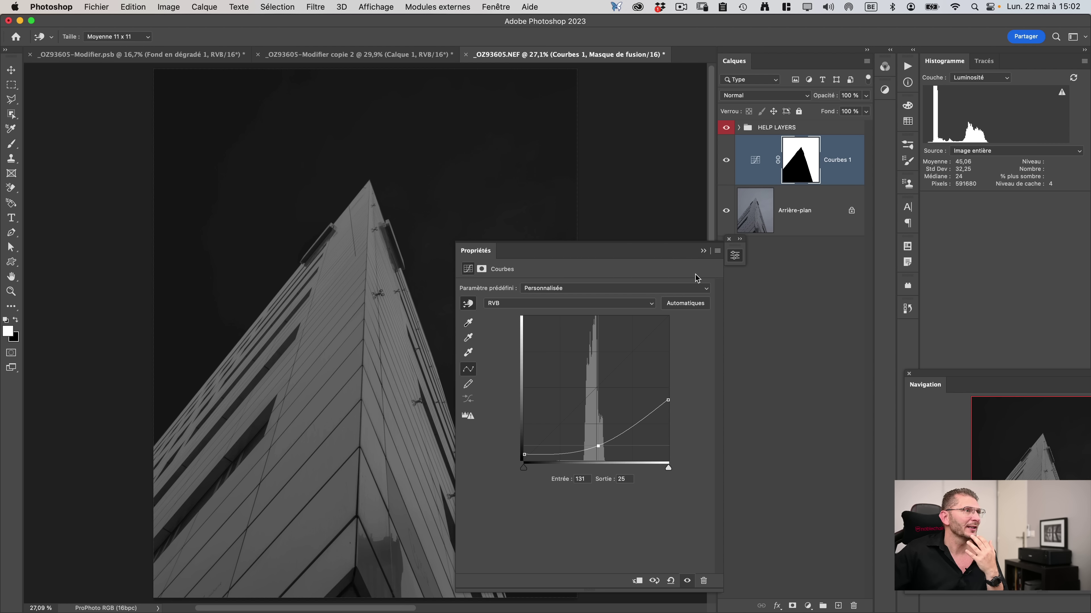
Close the curve settings, compare the sky with the adjustment hidden and shown, and rename the Curves layer "Ciel --".
click(703, 252)
click(726, 161)
click(726, 160)
key(l)
double_click(839, 160)
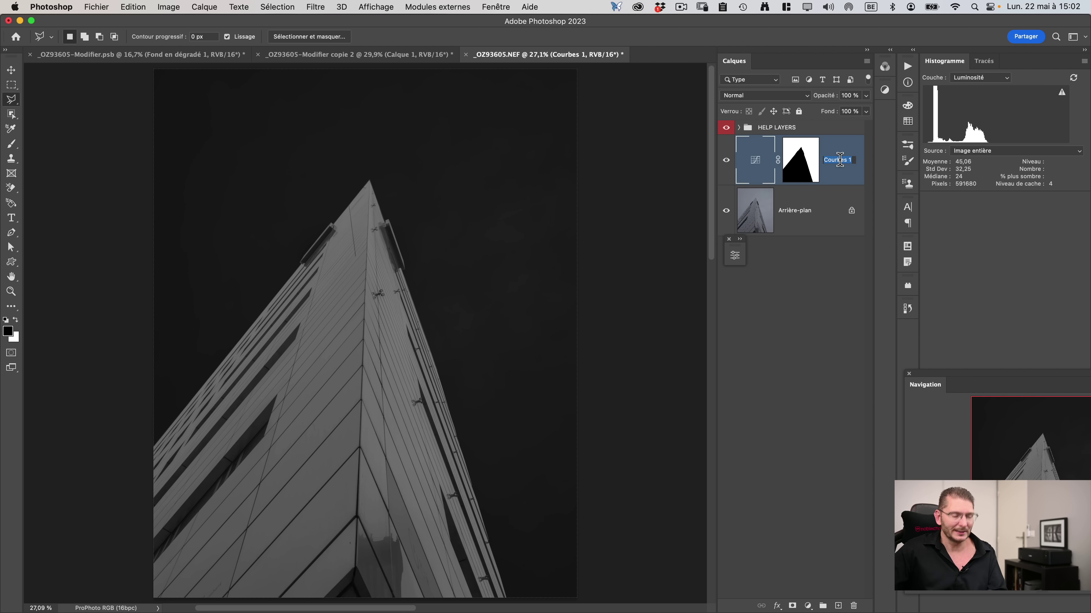
text(Ciel)
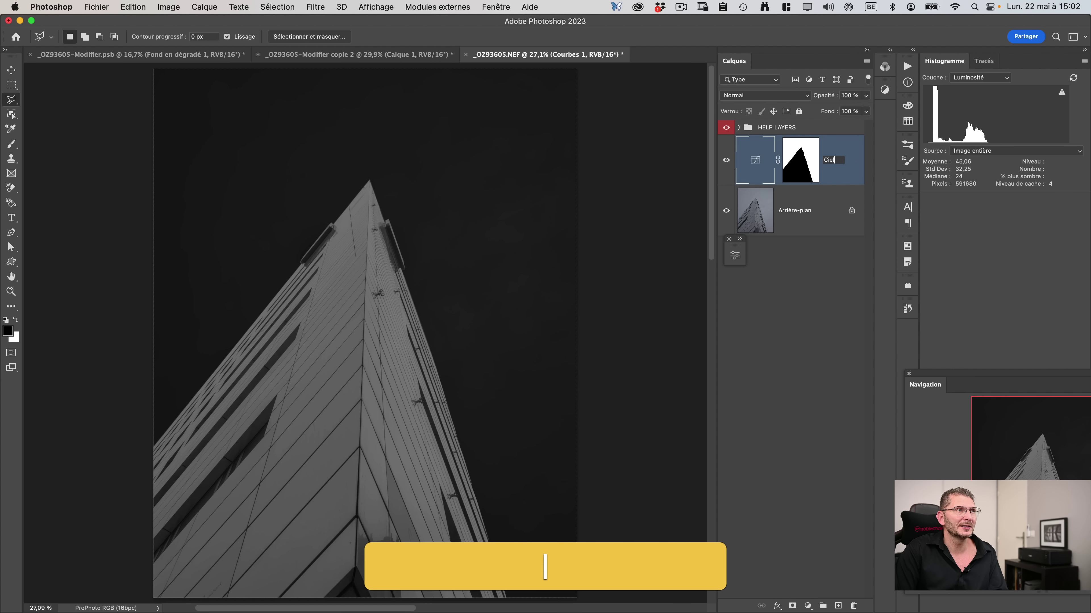
text( --)
key(Return)
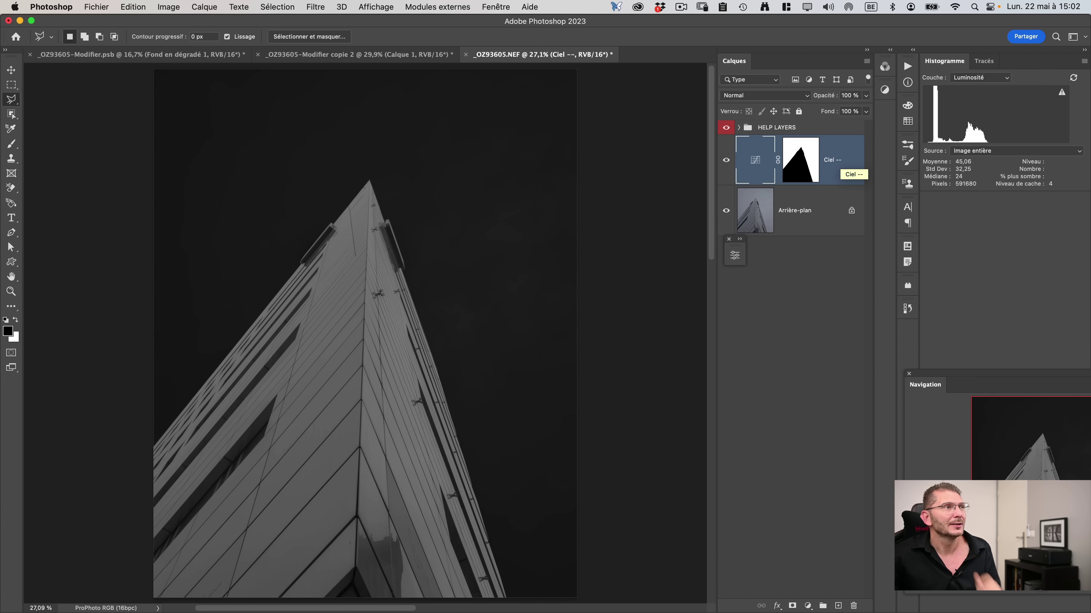
Put the "Ciel --" layer in a new group named "CIEL" with the Bleu color label, and collapse the group.
right_click(840, 156)
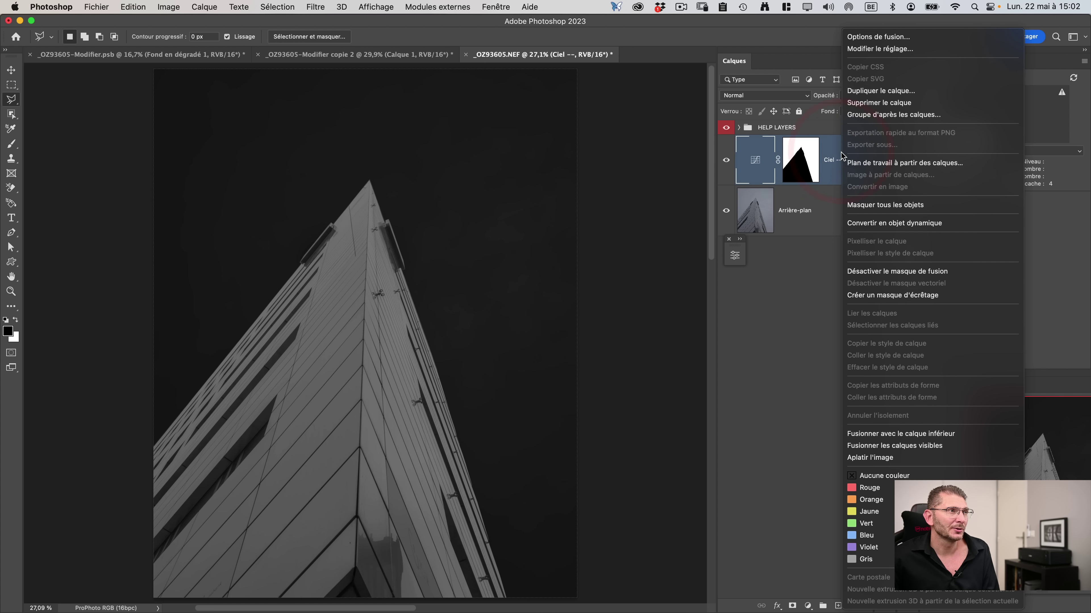
click(863, 115)
text(CIEL)
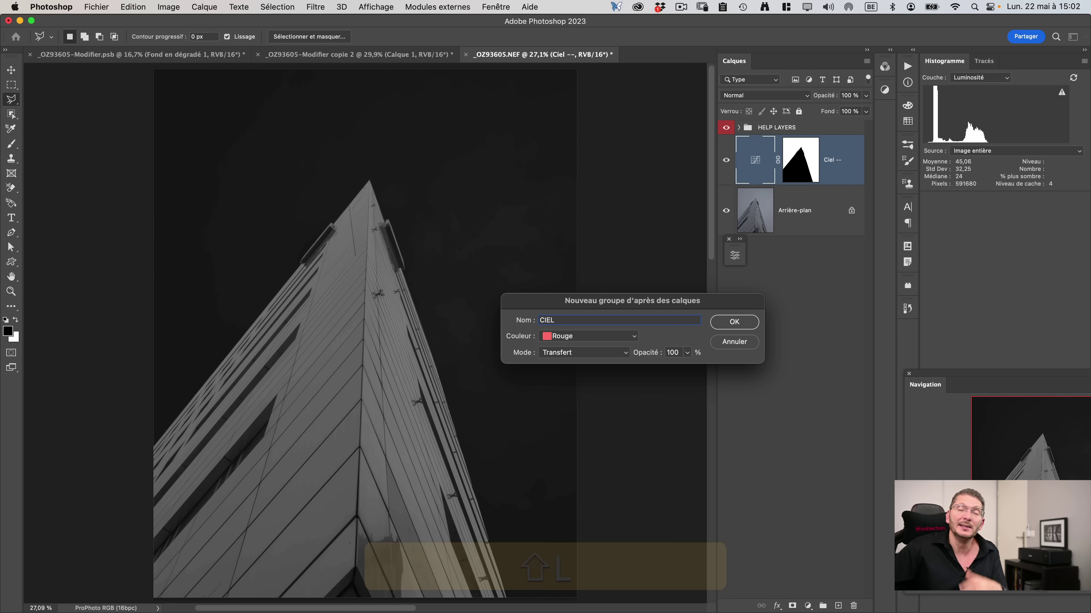
click(579, 336)
click(579, 376)
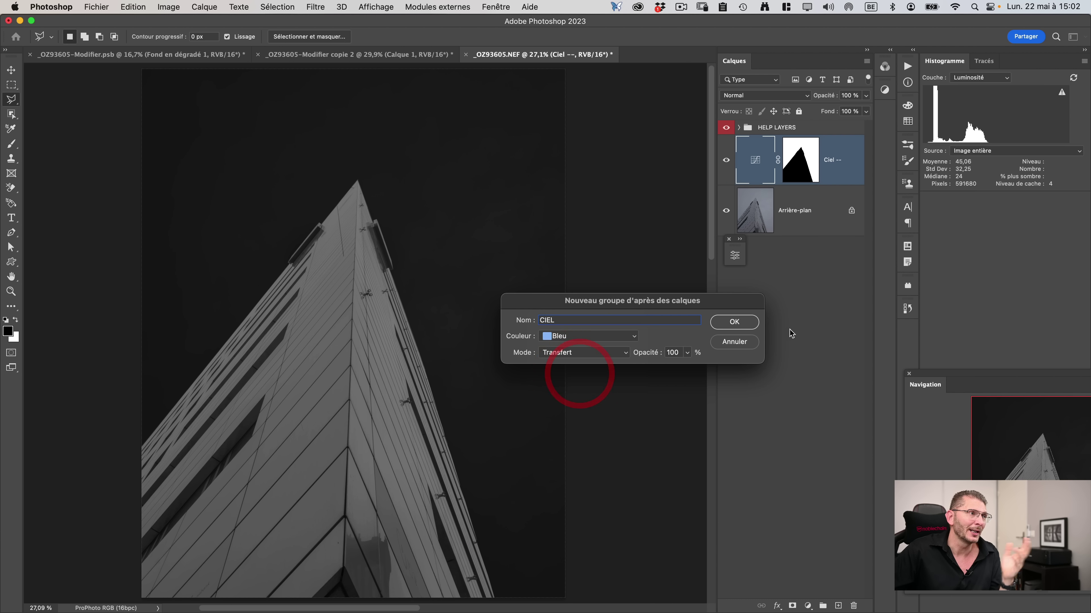
click(734, 323)
click(739, 143)
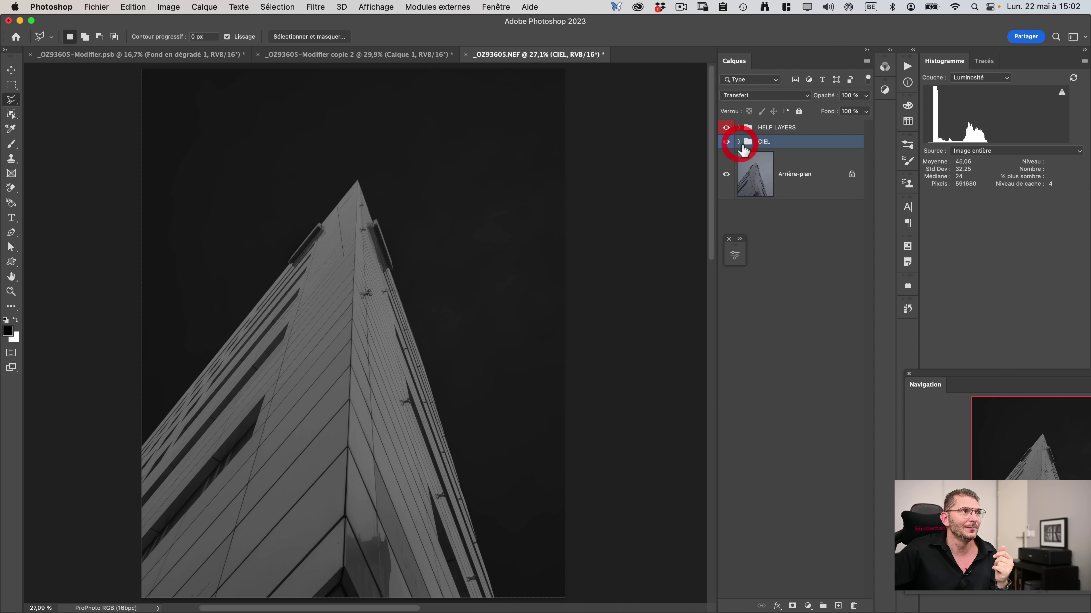
With the Arrière-plan layer active, load the saved "façade gauche" channel as a new selection.
click(777, 176)
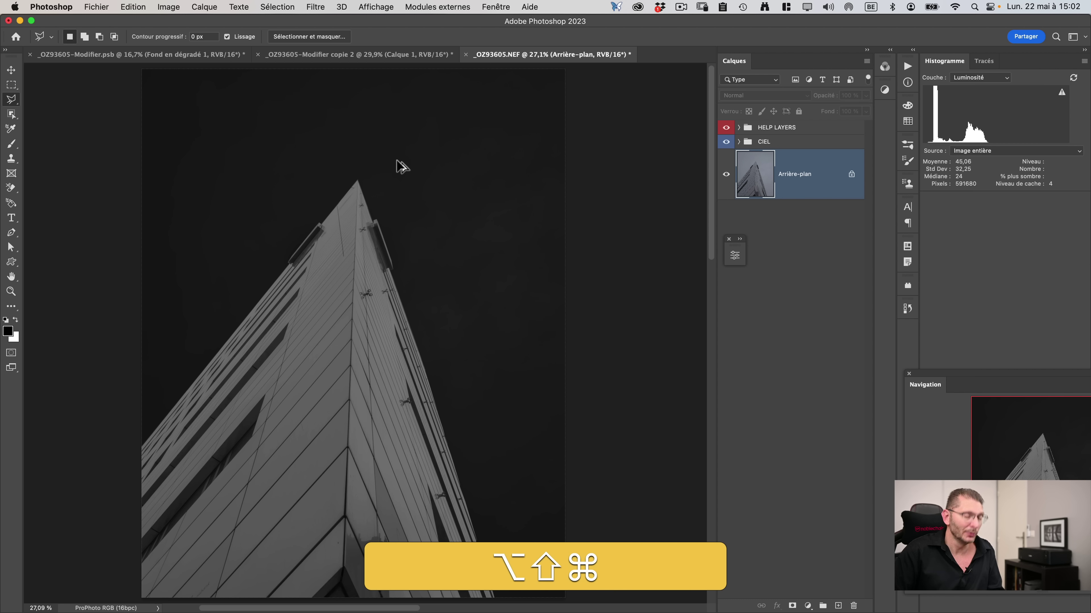
key(alt+shift+super+r)
click(713, 244)
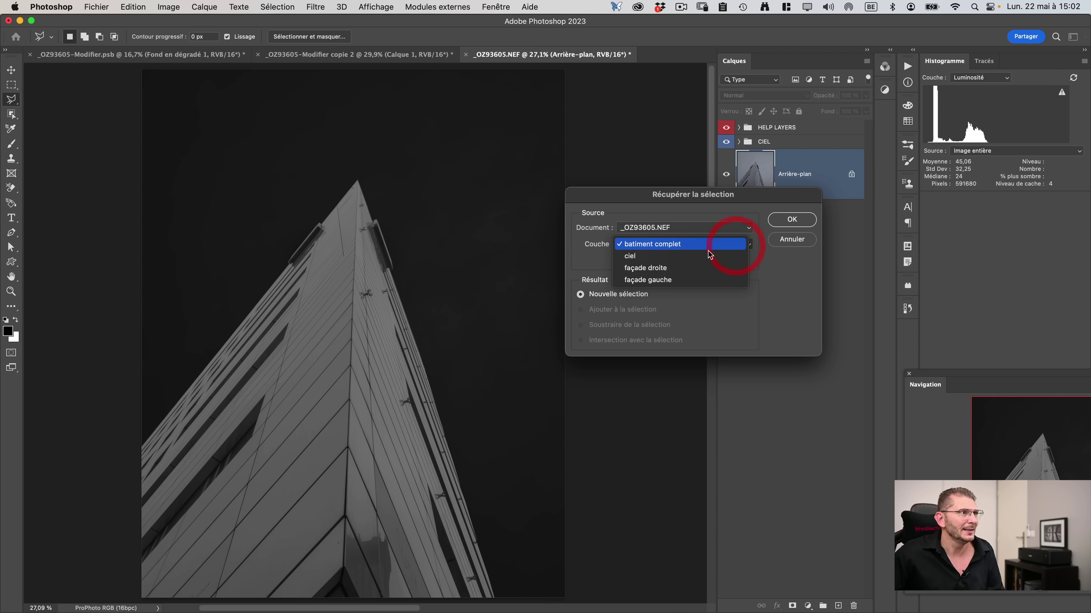
click(687, 280)
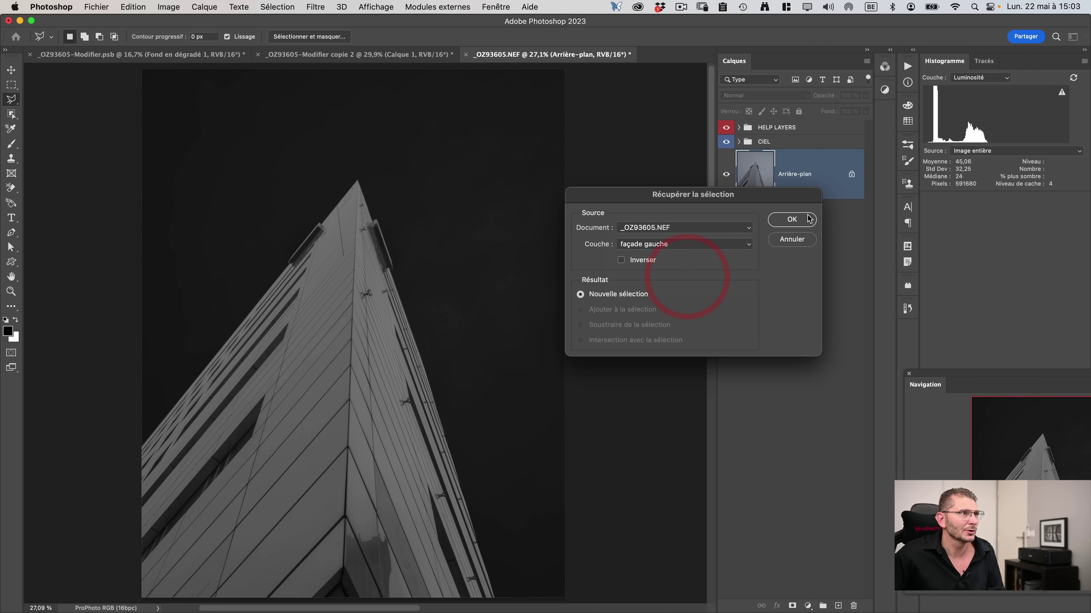
click(791, 219)
Add a Curves adjustment layer from the left-facade selection and lower its white point to output 85.
click(807, 605)
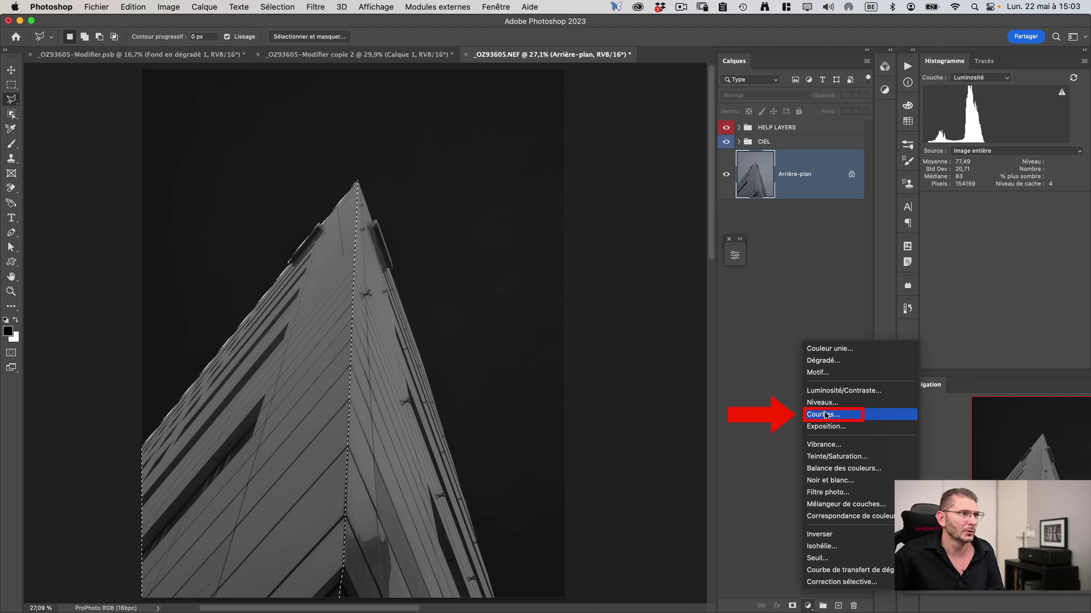
click(828, 415)
drag(673, 321, 701, 416)
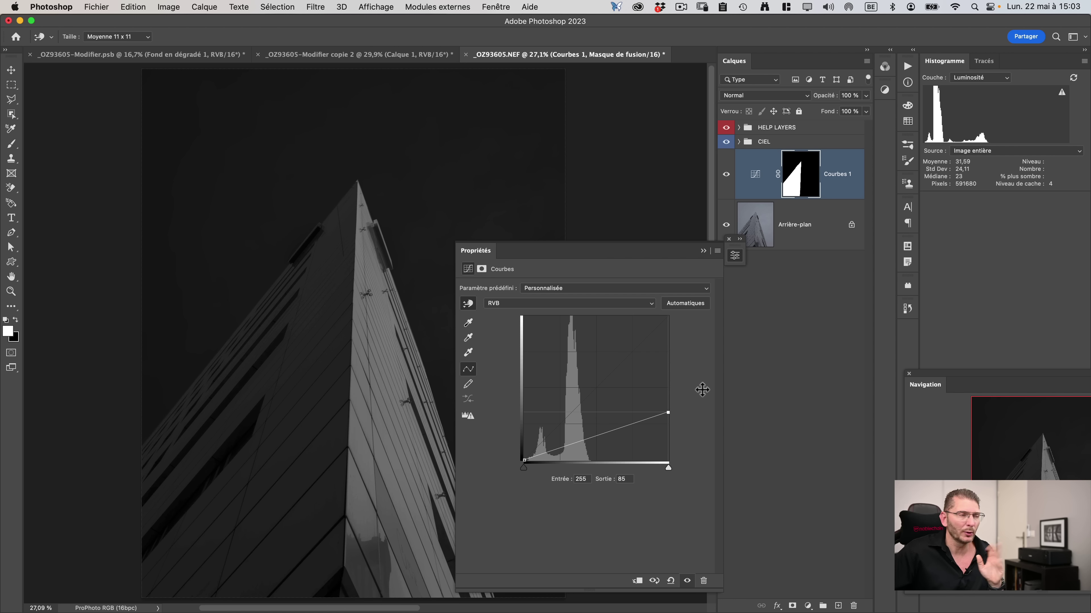
click(703, 251)
Rename the left facade's Curves layer "FG --".
double_click(840, 174)
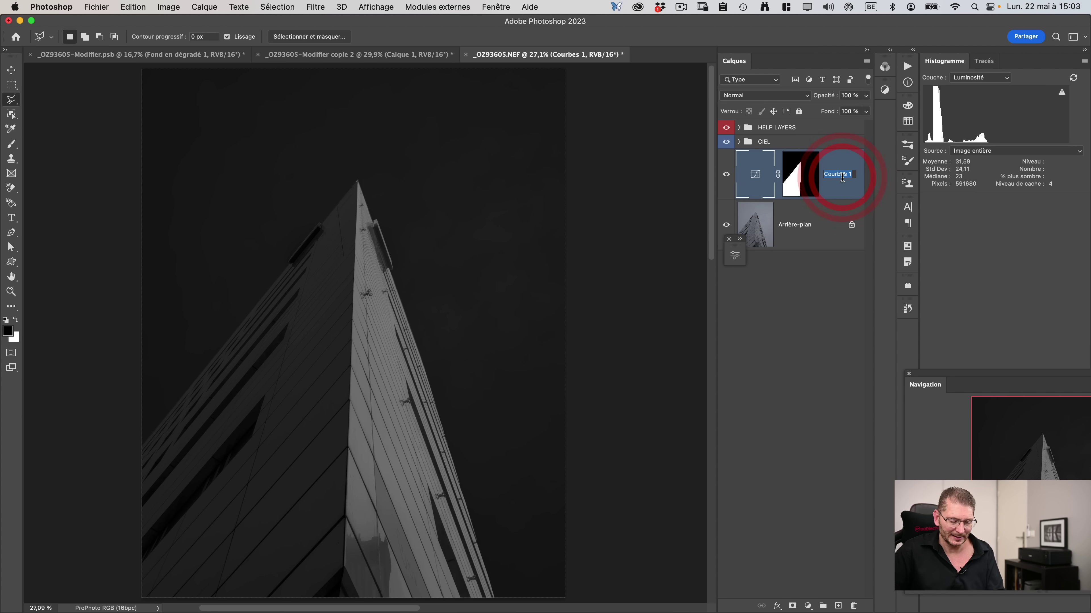
text(fa)
key(BackSpace)
key(BackSpace)
text(FG --)
key(Return)
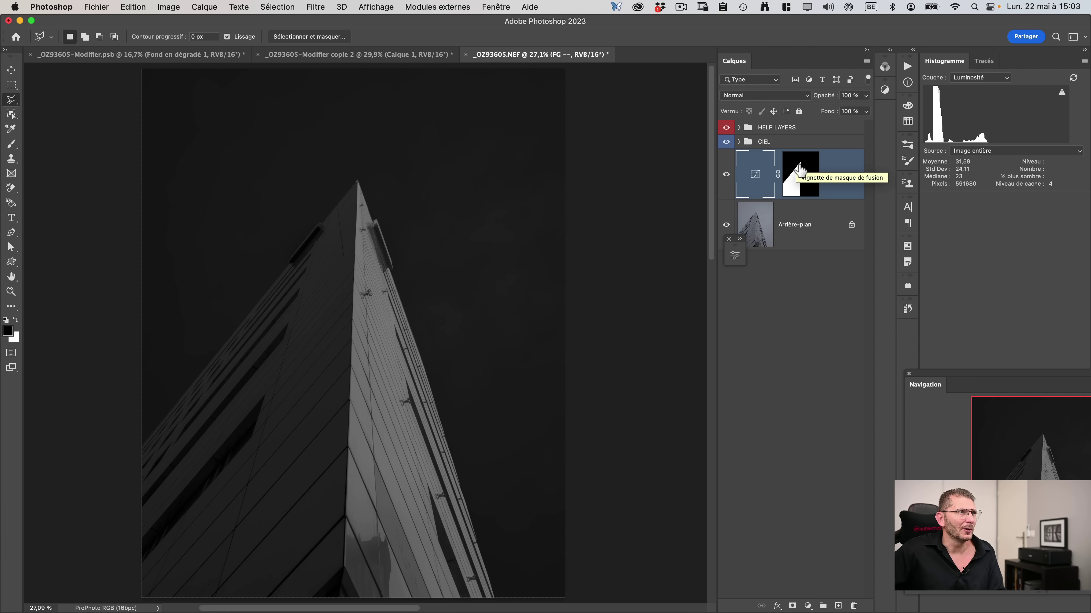
Load the saved "façade droite" channel as a new selection.
key(alt+shift+super+r)
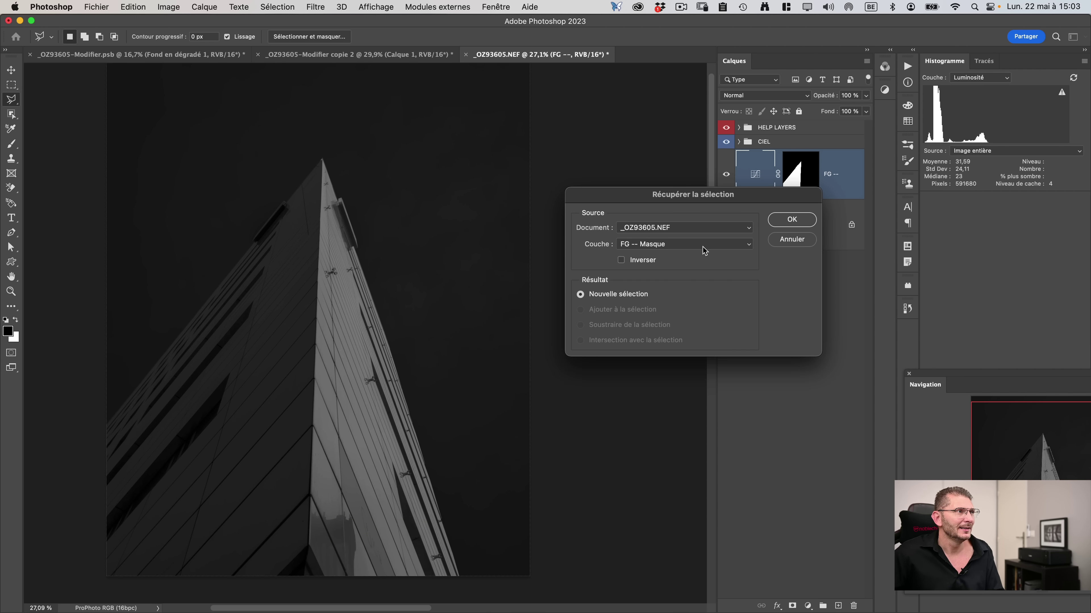
click(704, 244)
click(661, 286)
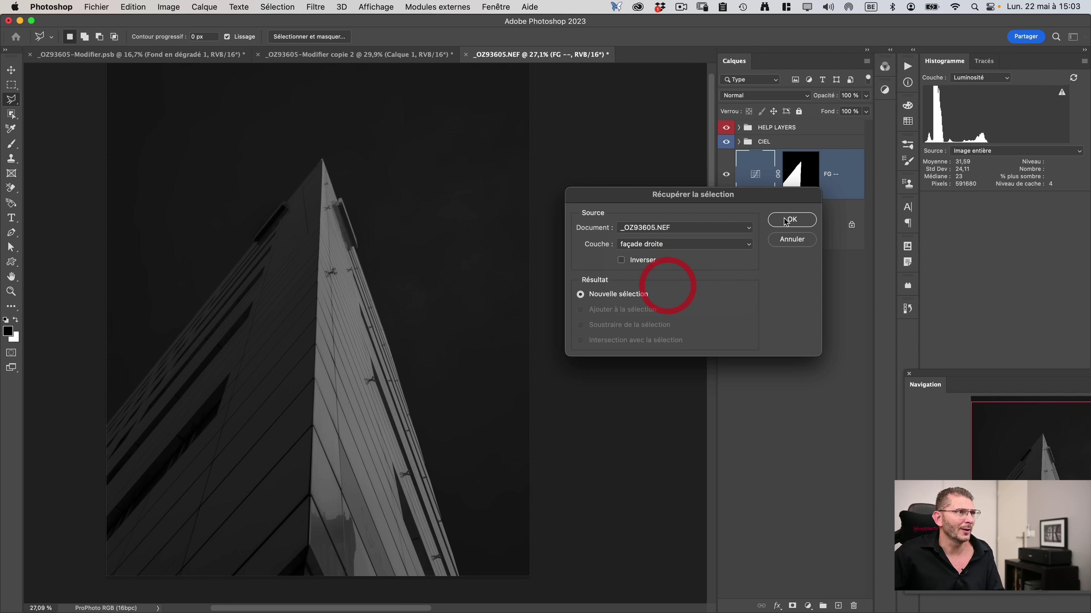
click(792, 220)
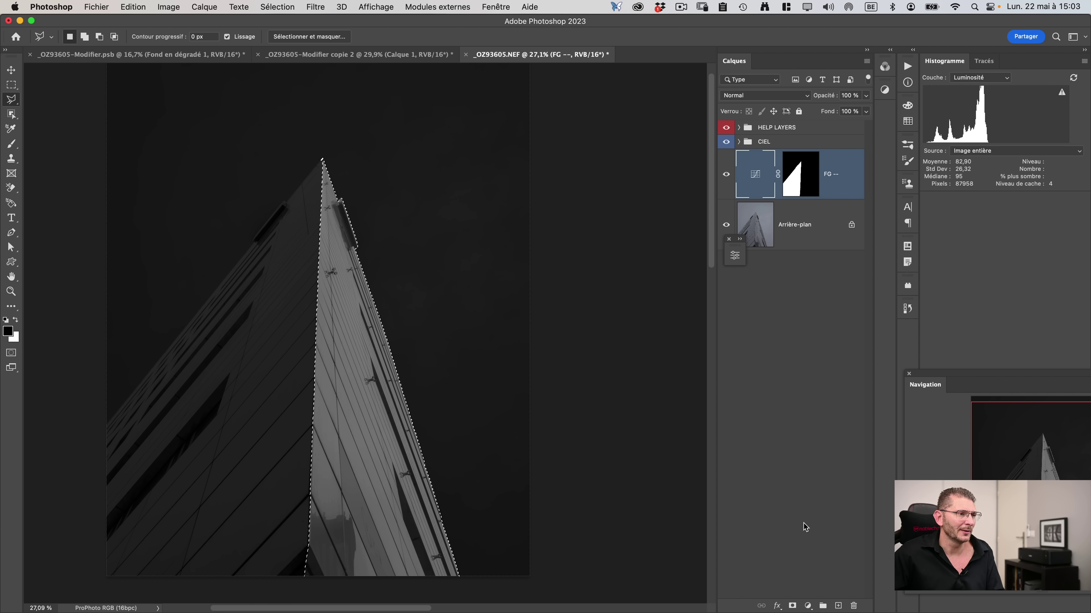
Add a Curves adjustment layer from the right-facade selection and move its white point to input 121, output 255.
click(808, 606)
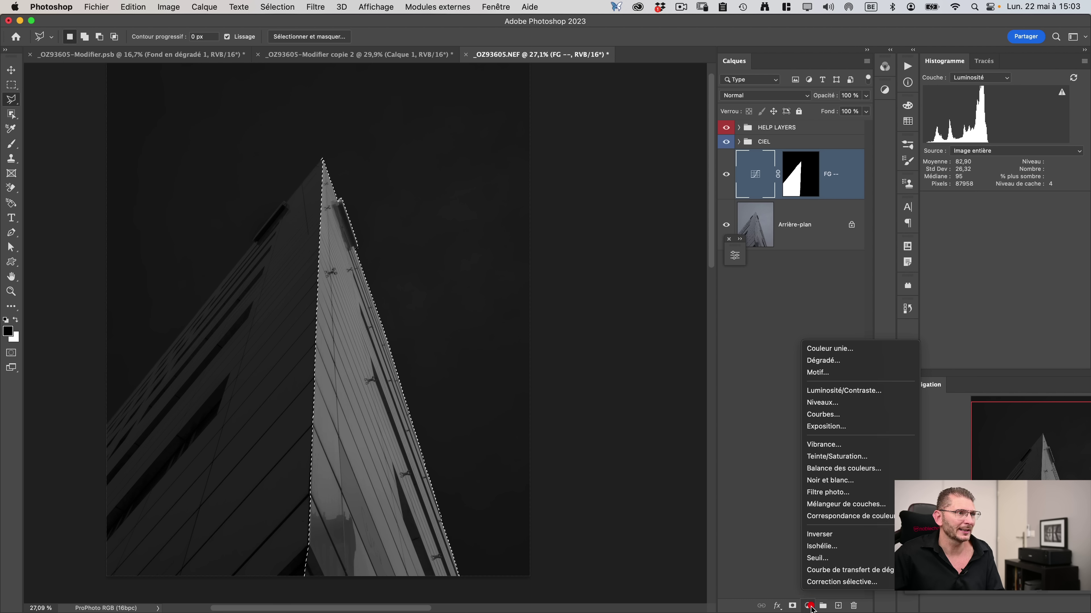
click(863, 414)
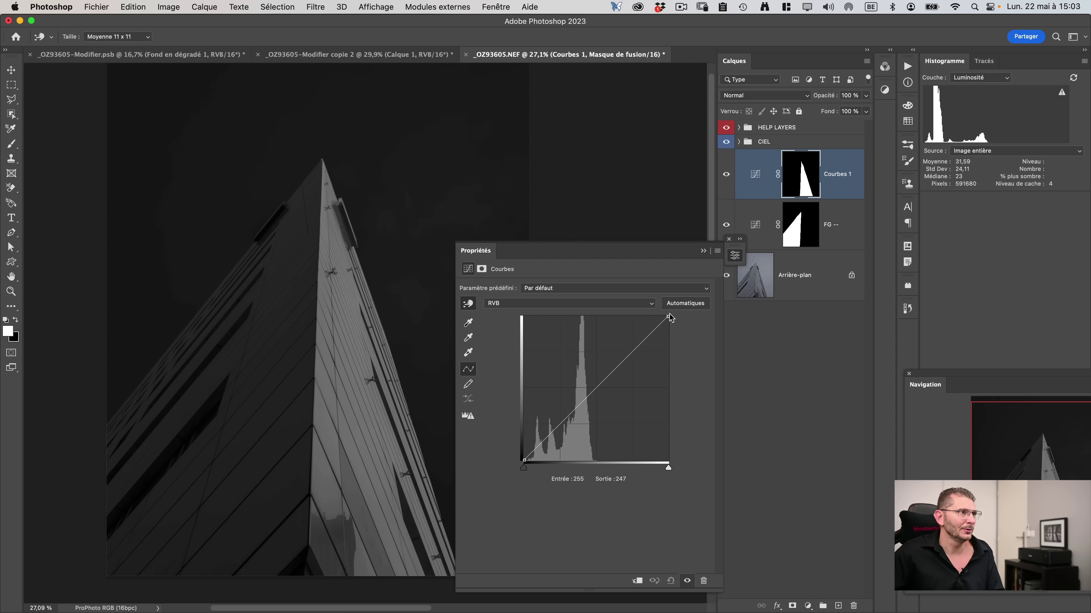
drag(668, 318, 597, 317)
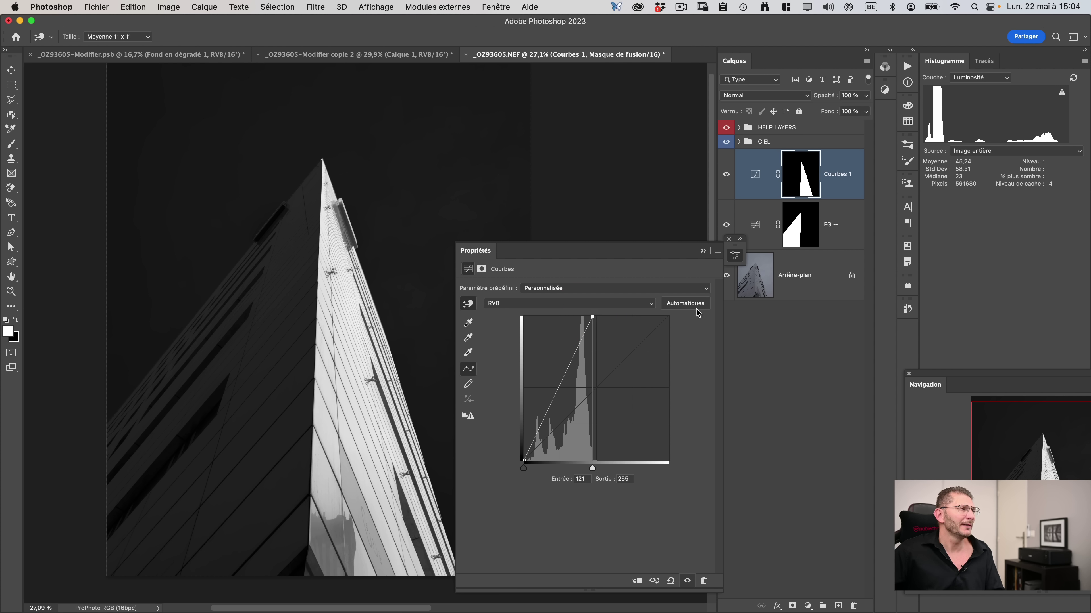
click(703, 251)
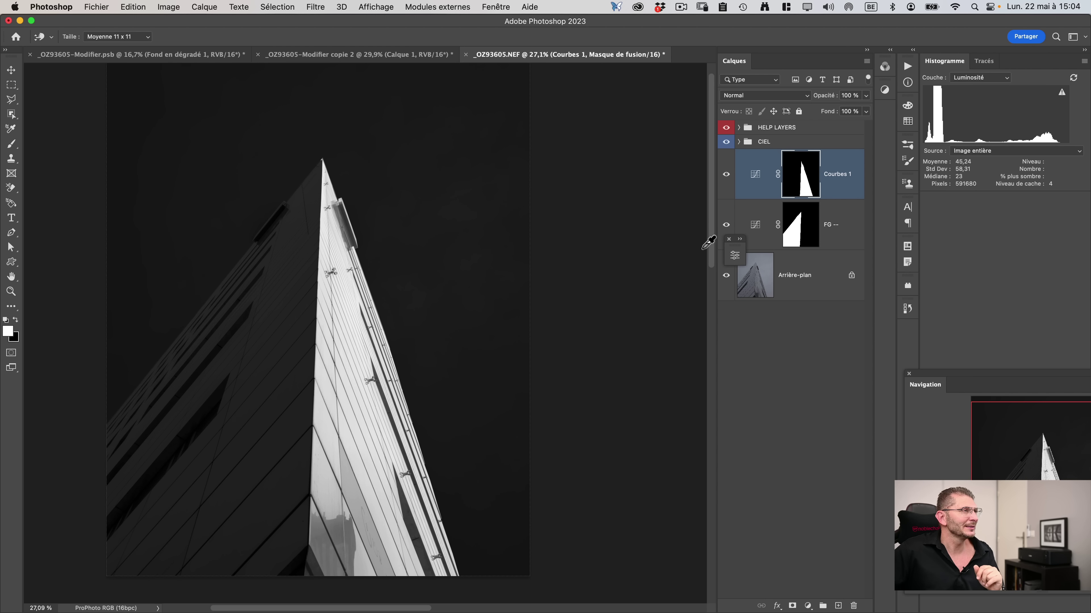
Rename the right facade's Curves layer "FD++".
double_click(836, 176)
text(FD)
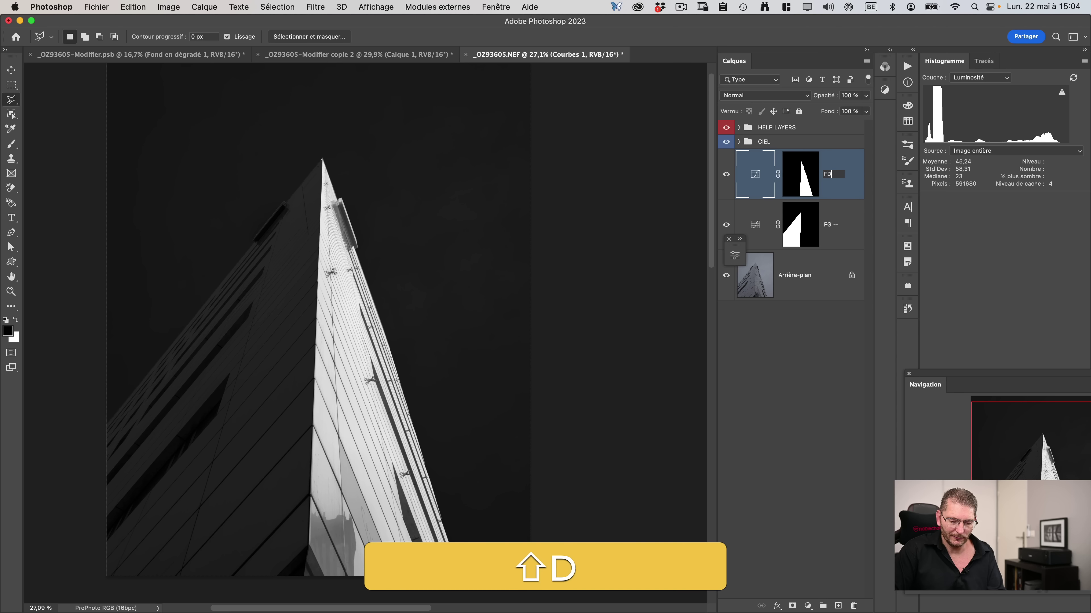
text(++)
Put the "FG --" layer in a new group named "FG".
shift+click(837, 223)
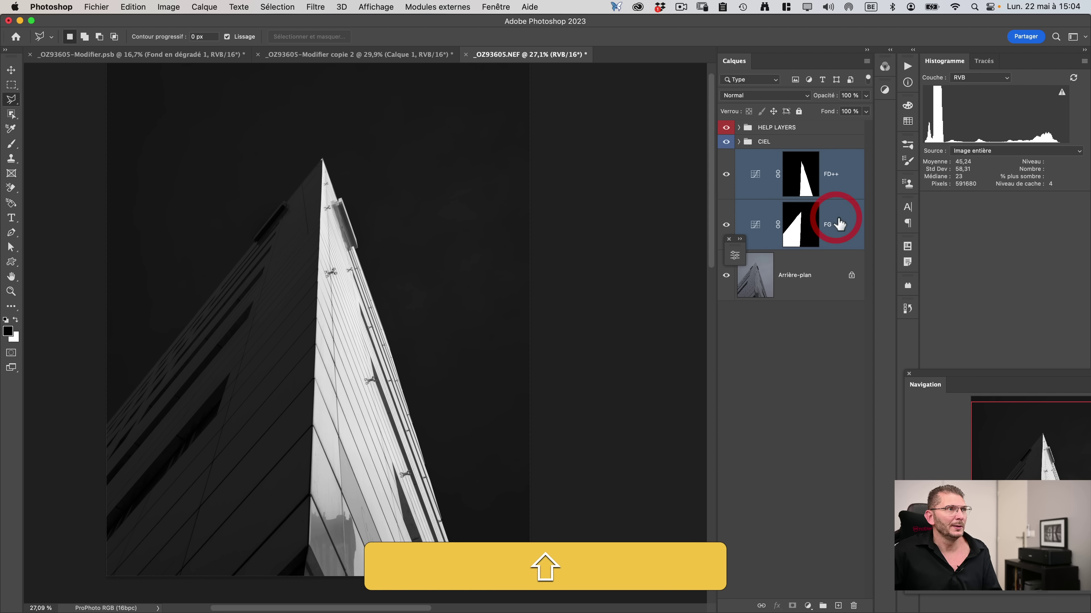
key(super+g)
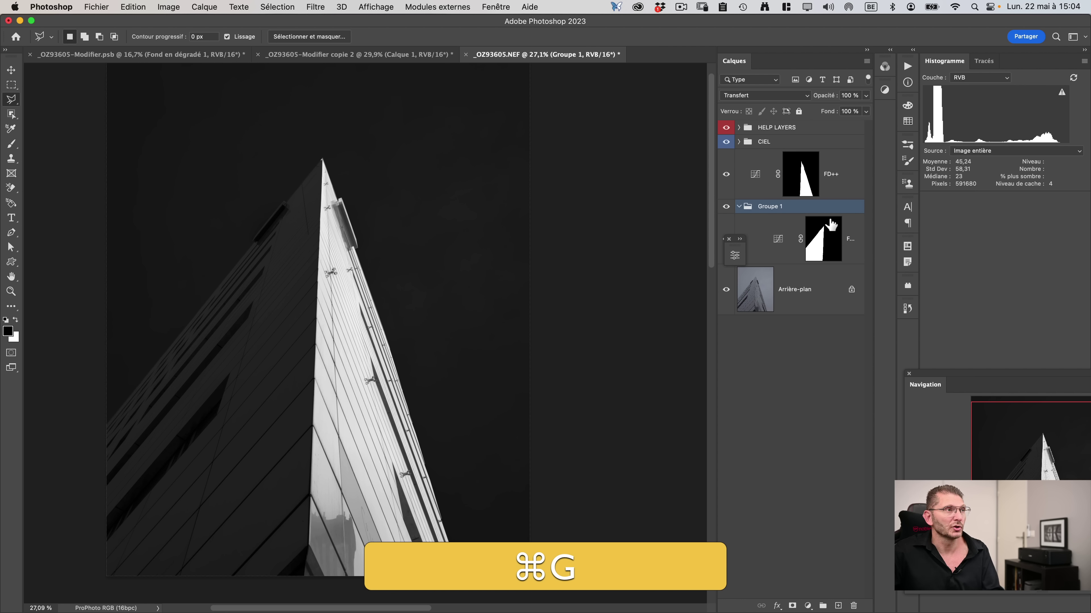
double_click(770, 207)
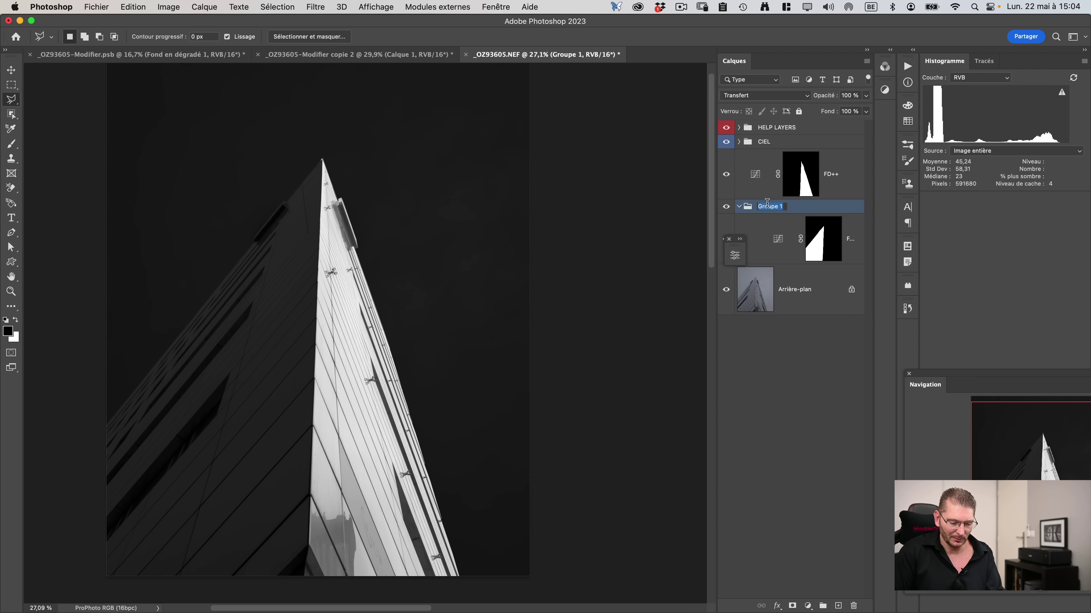
text(FG)
key(Return)
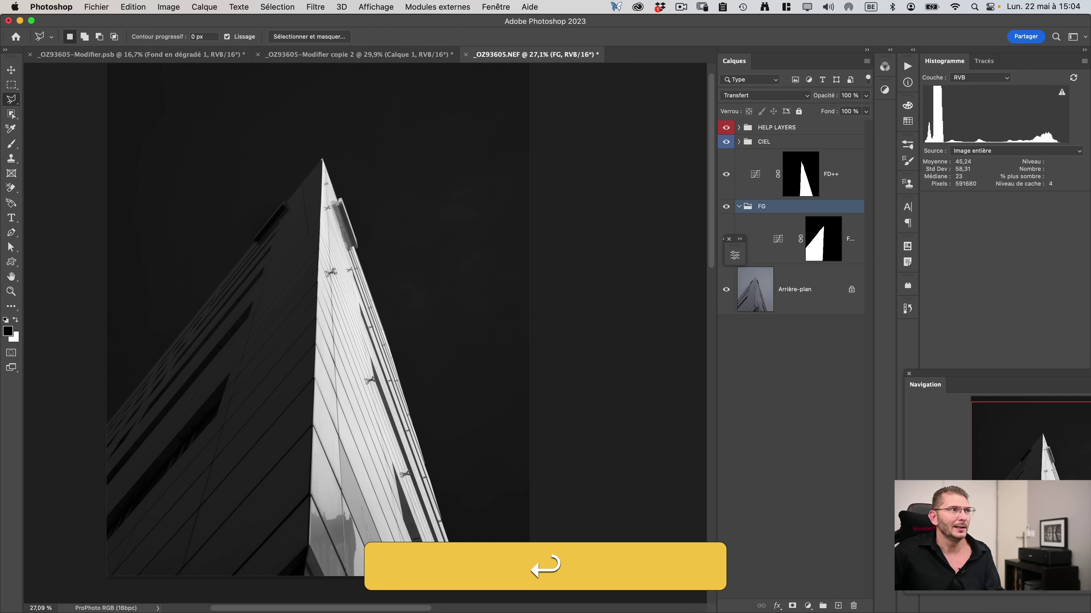
Put the "FD++" layer in a new group named "FD".
click(844, 181)
key(super+g)
double_click(770, 155)
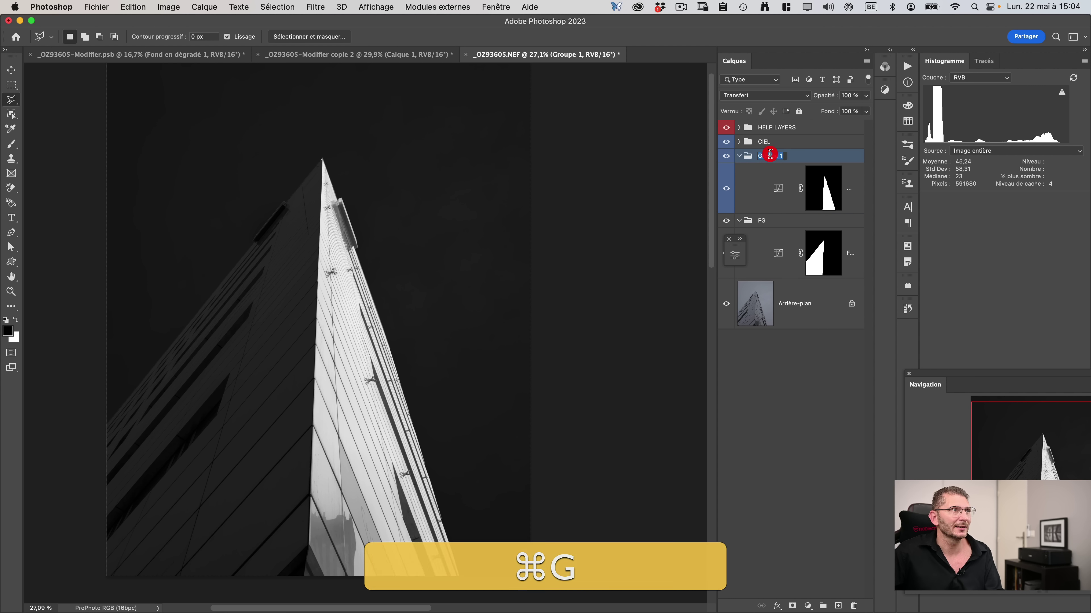
text(FD)
key(Return)
Group the collapsed FD and FG groups together in a new group named "BATIMENT".
shift+click(772, 172)
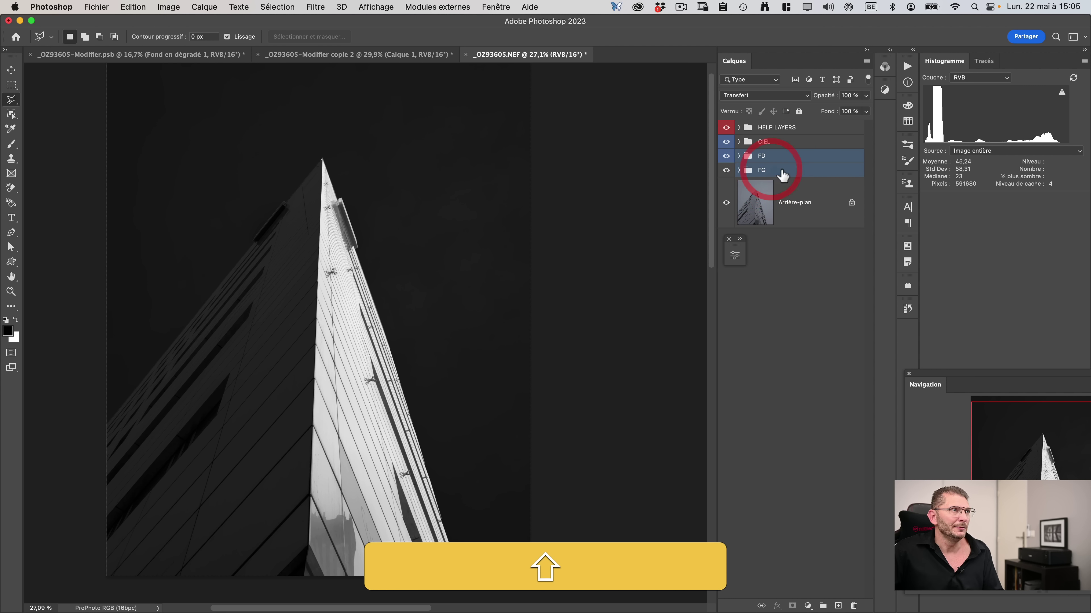
key(super+g)
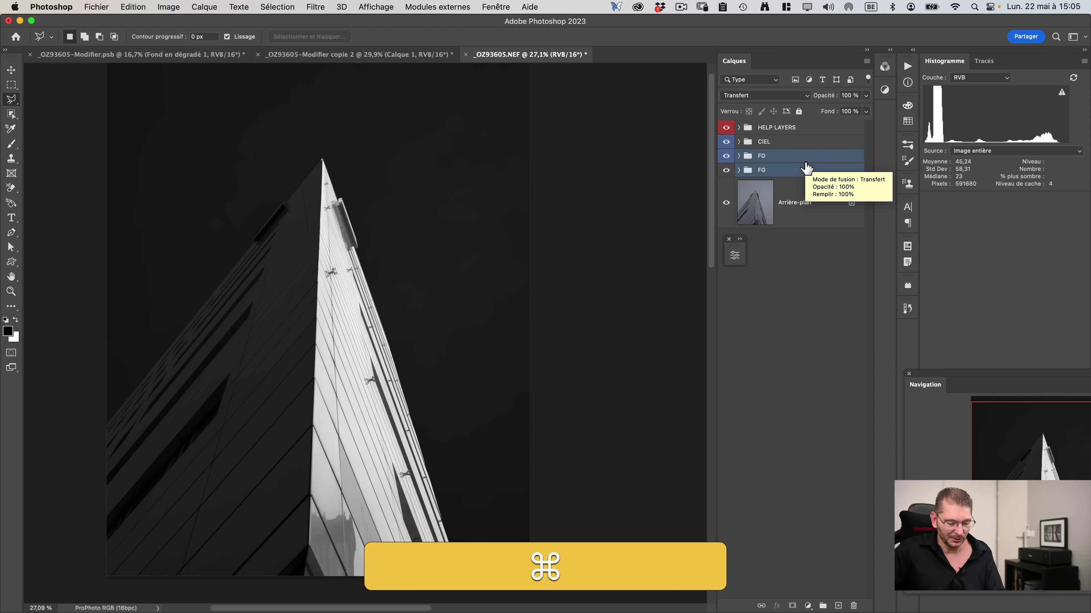
double_click(770, 156)
text(BATIMENT)
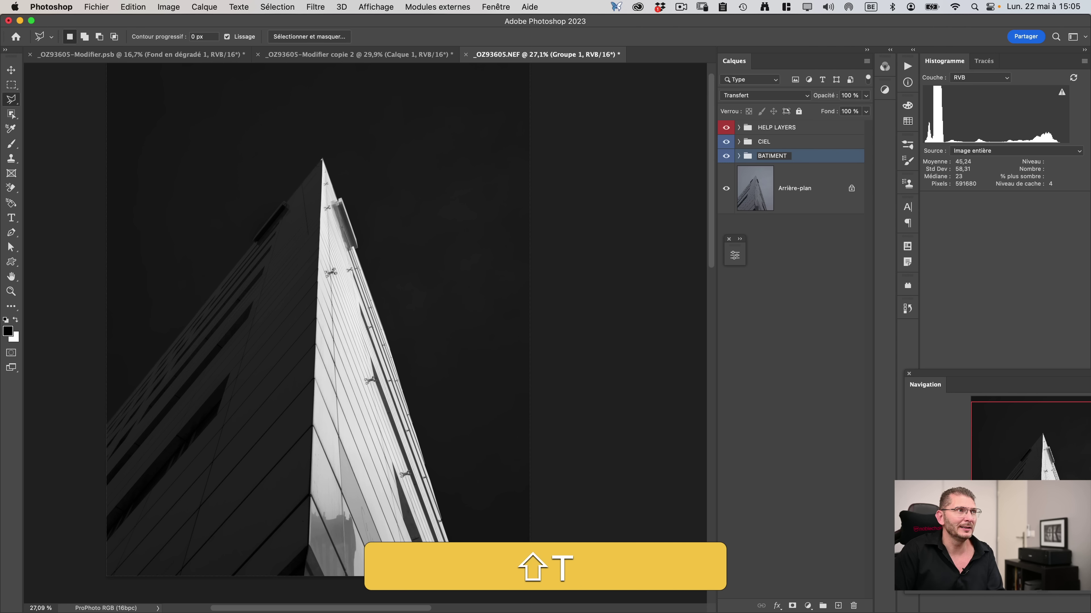
key(Return)
Give the BATIMENT group the Orange color label and save the document.
right_click(790, 156)
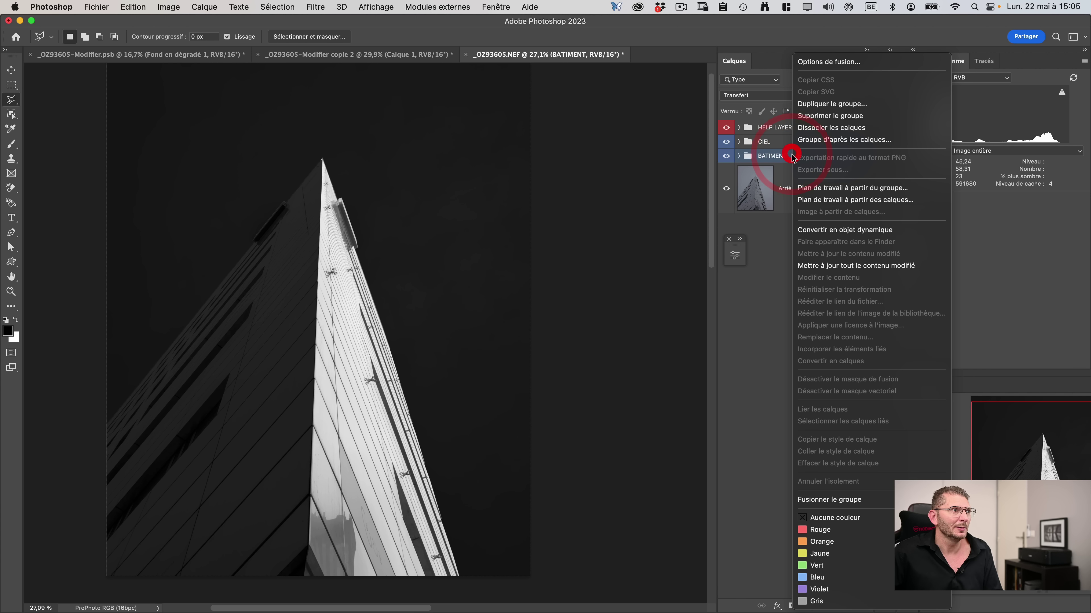
click(826, 554)
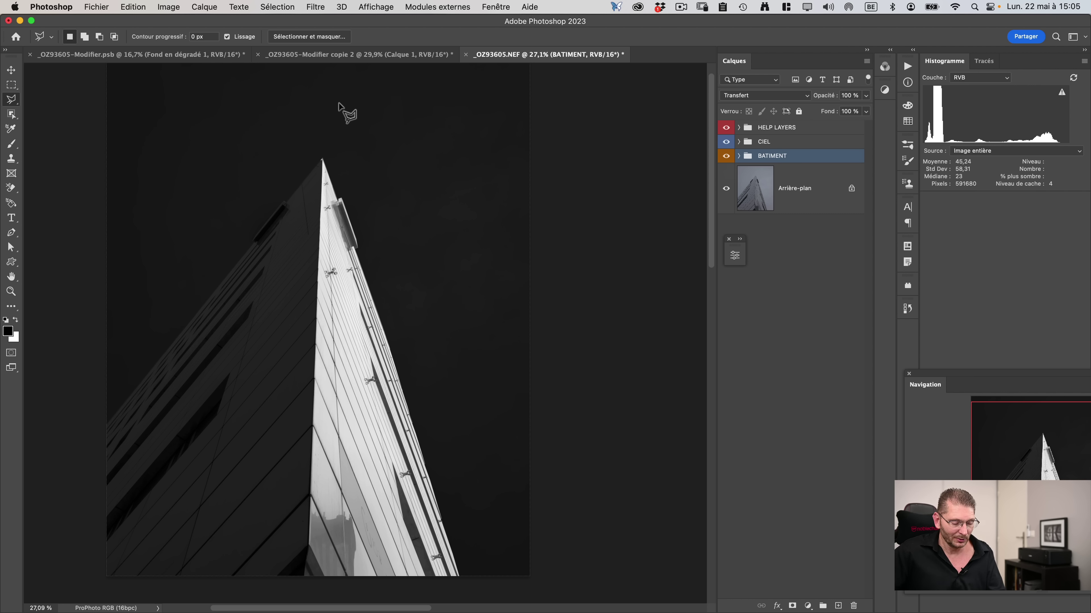
key(super+s)
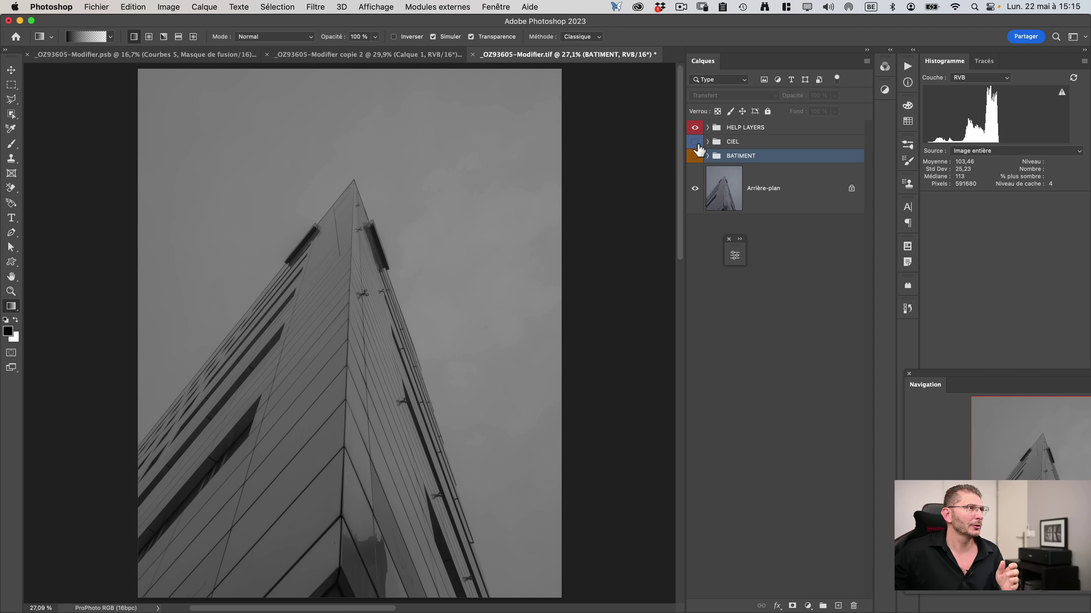
Show the CIEL and BATIMENT groups, expand BATIMENT, and compare the result with the background layer alone.
click(696, 142)
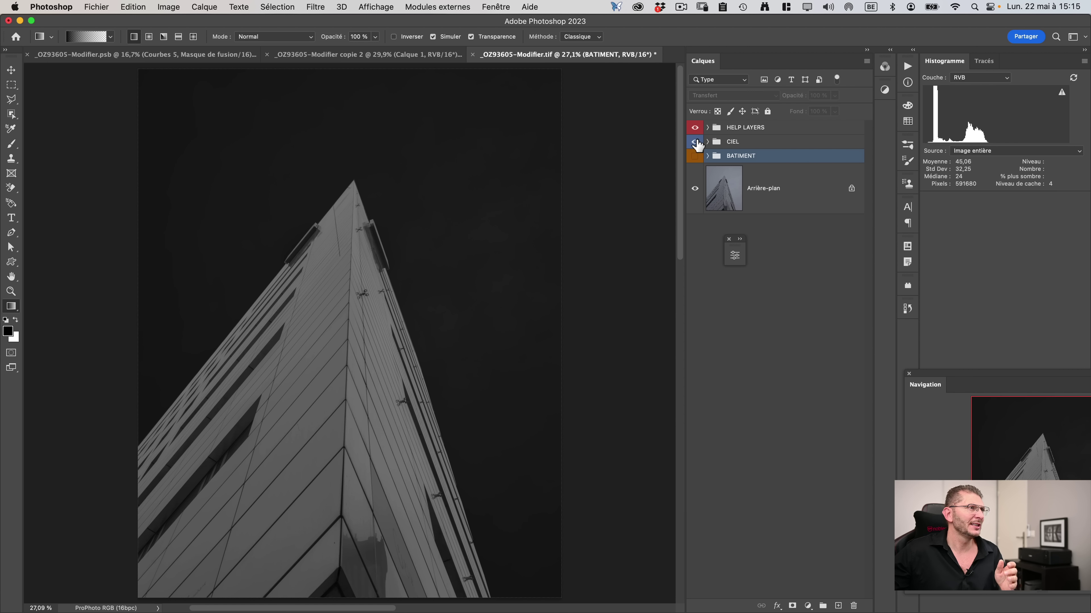
click(695, 156)
click(707, 155)
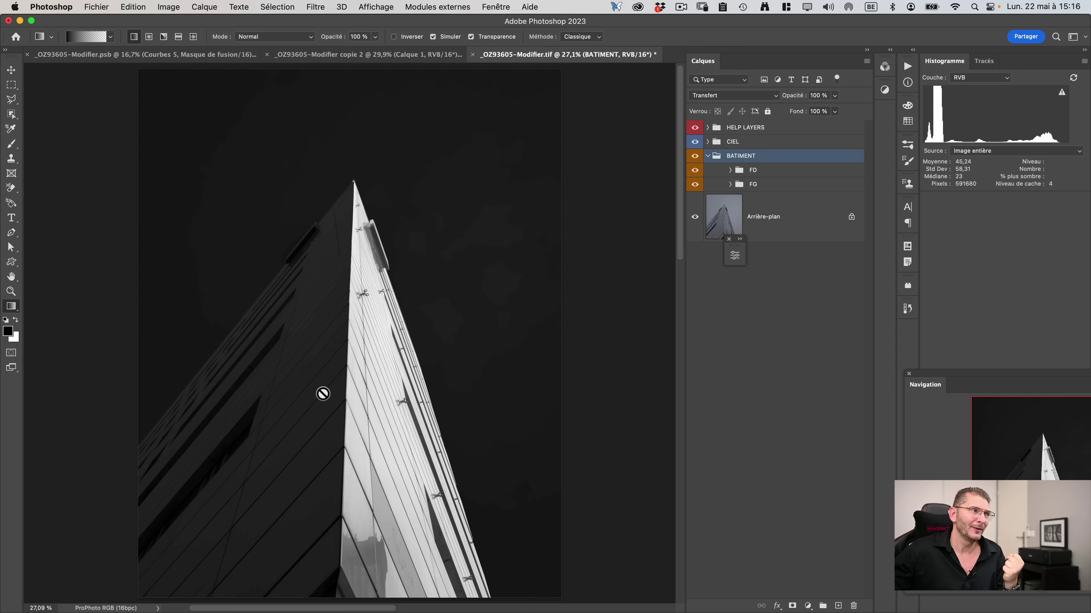
alt+click(696, 218)
alt+click(696, 218)
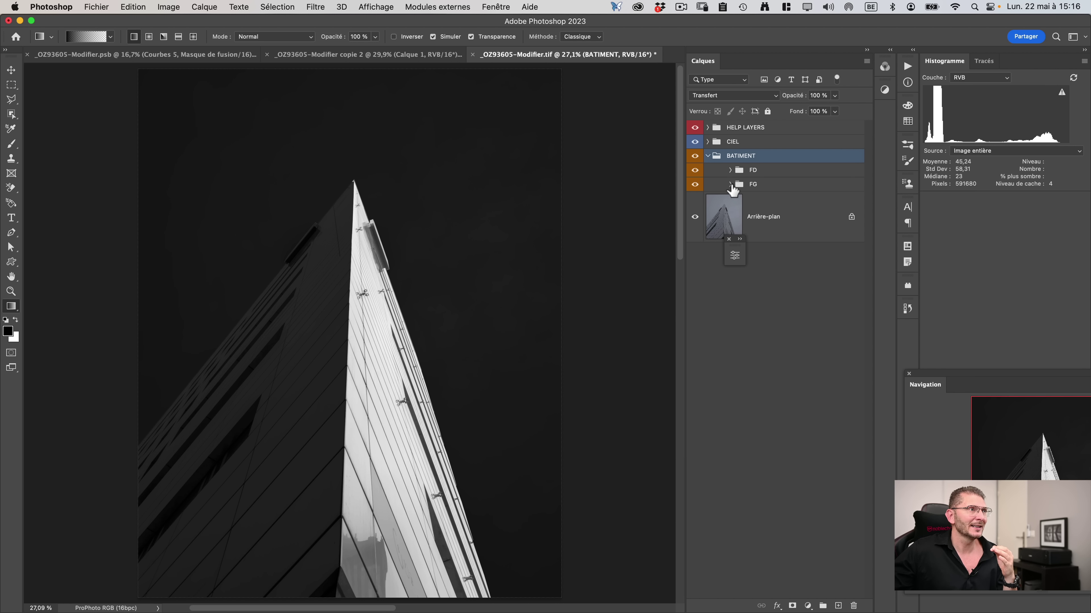
Expand the FD group and display the FD++ layer mask on its own in the image area.
click(730, 171)
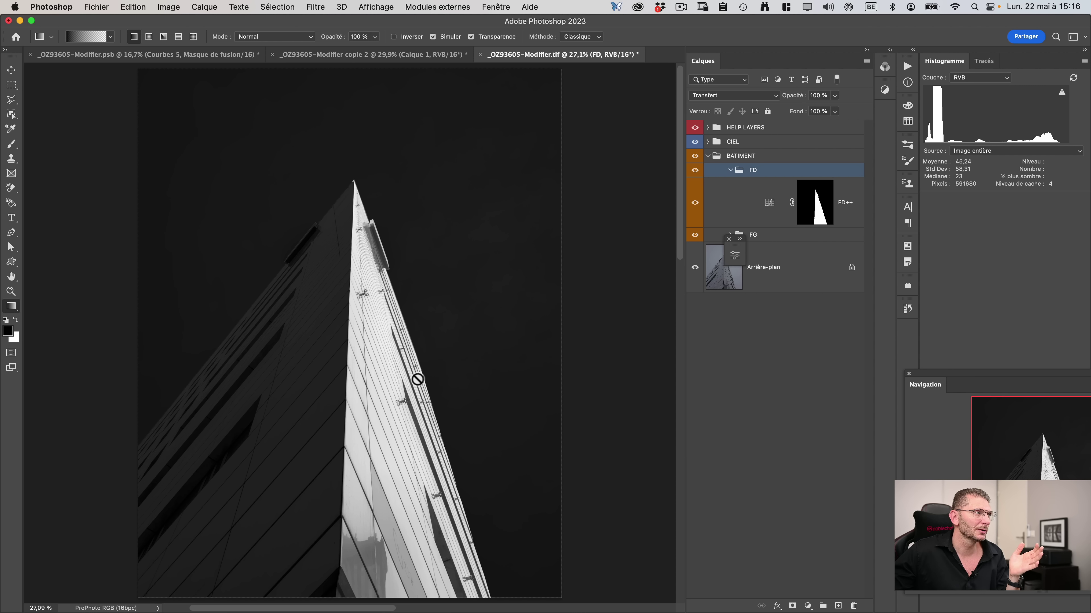
click(814, 220)
alt+click(811, 219)
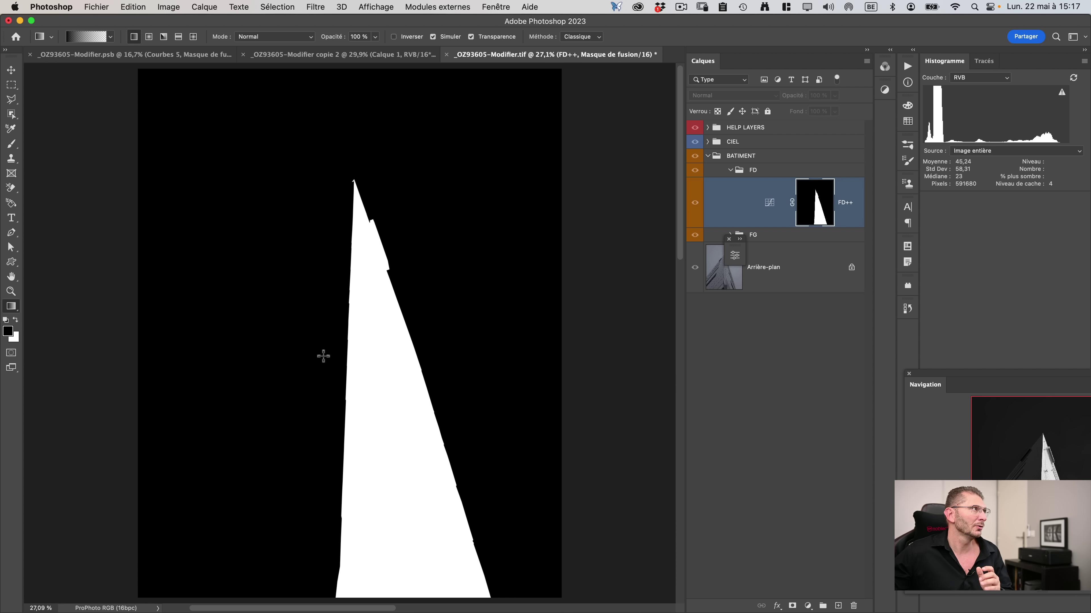
Review the "Premier plan -> transparent" preset in the Basiques folder of the gradient editor, then leave the editor.
click(77, 37)
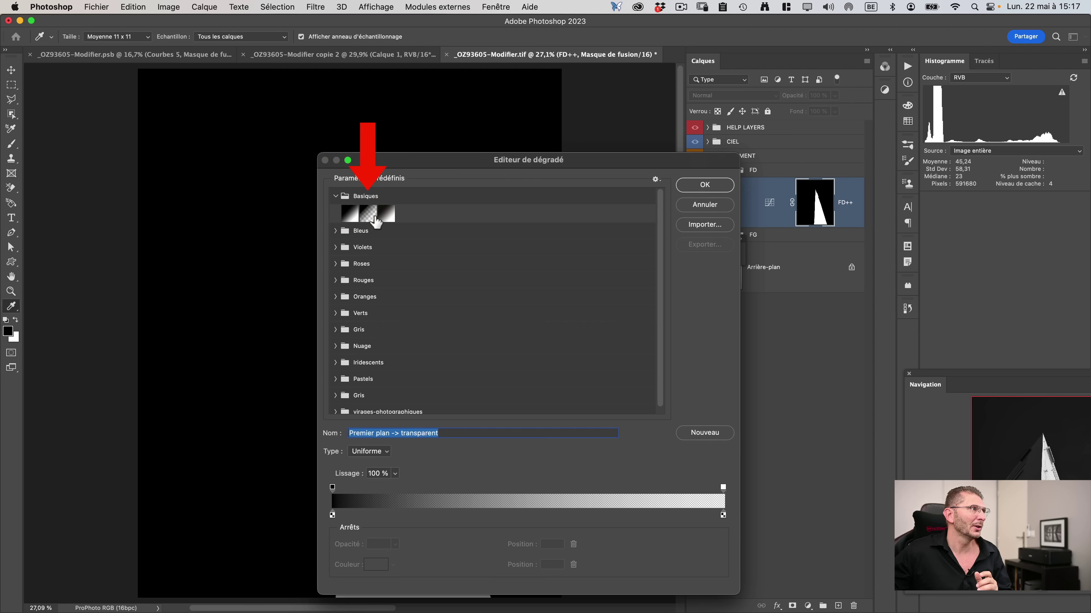
click(368, 214)
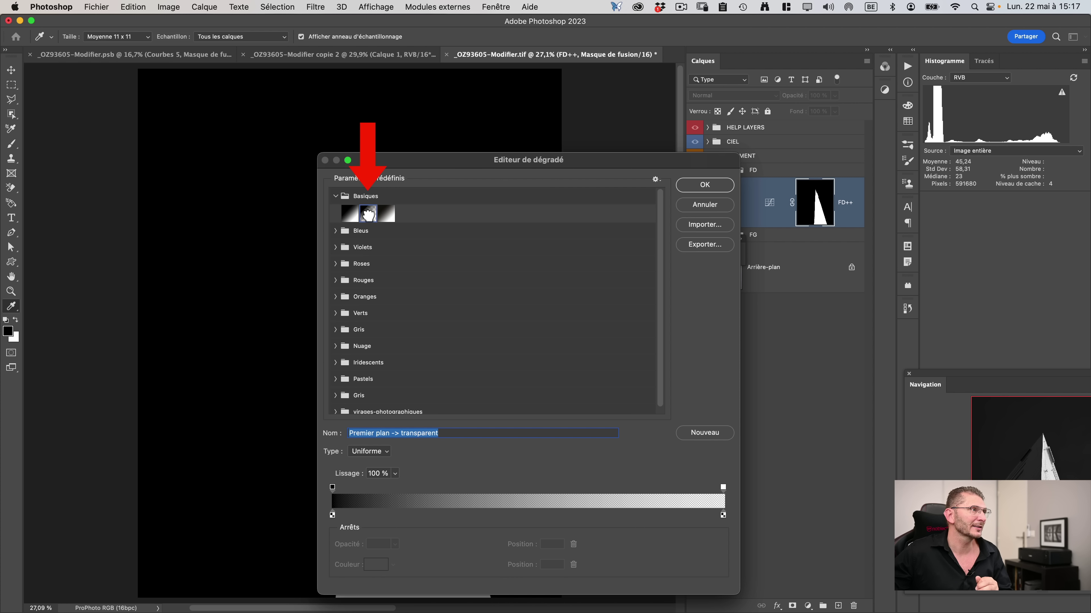
click(705, 205)
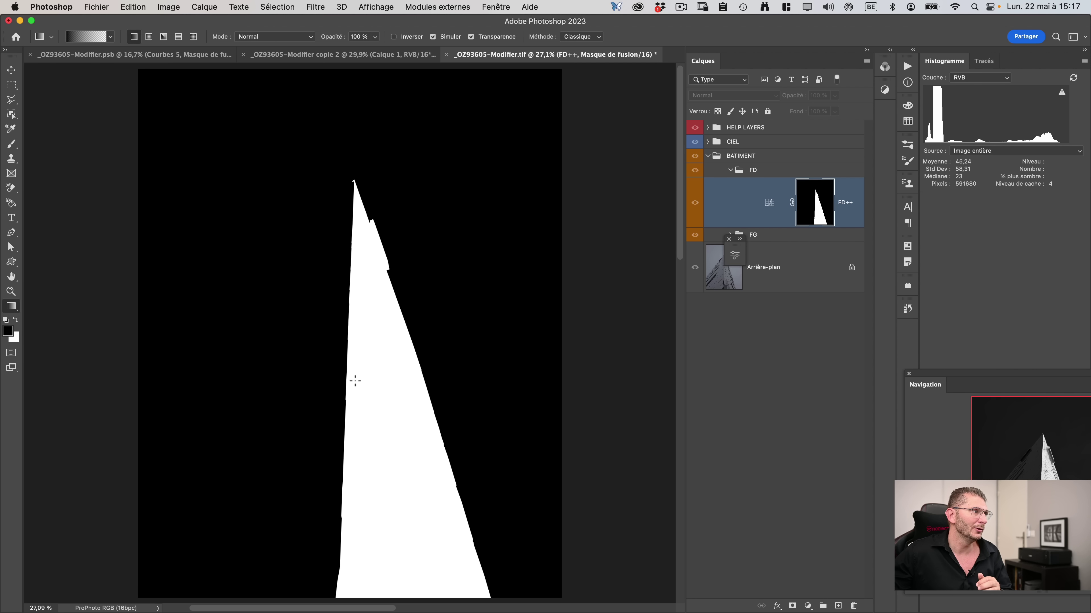
Draw two black-to-transparent gradients on the FD++ mask, running diagonally inward from the right facade's outer edge toward the central ridge.
drag(451, 446, 360, 407)
drag(447, 410, 348, 363)
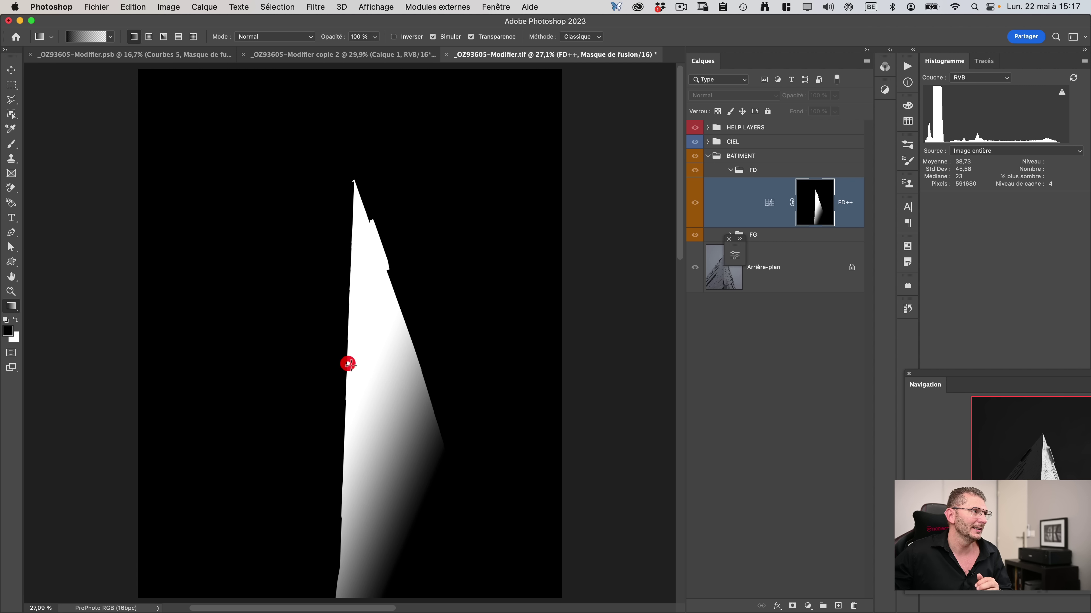
Undo all the gradients drawn on the FD++ mask to restore the full right-facade mask.
drag(433, 363, 341, 333)
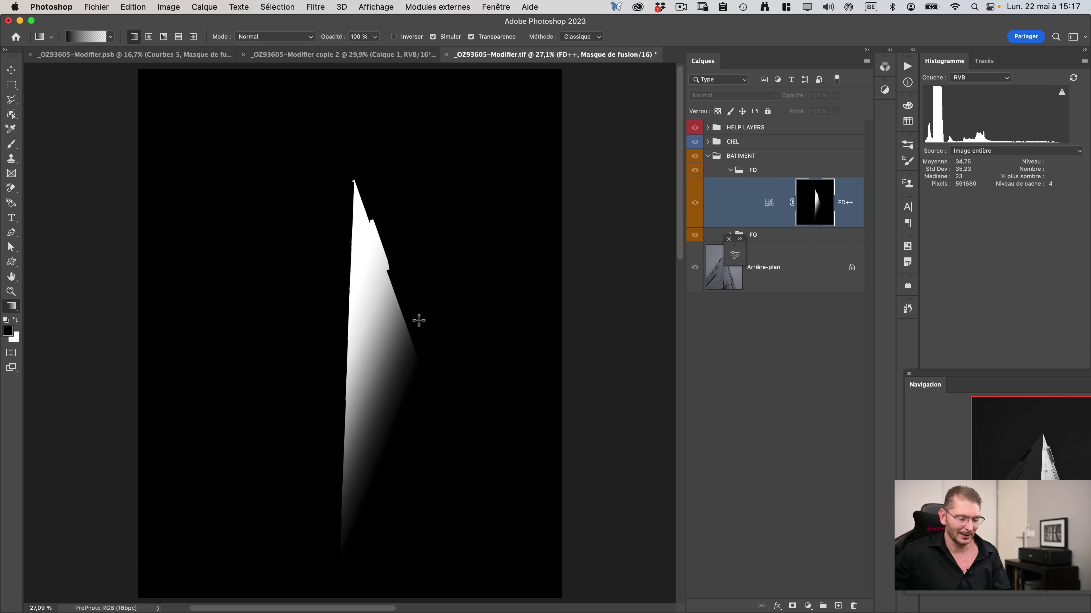
key(super+z)
key(super+z)
key(super+z)
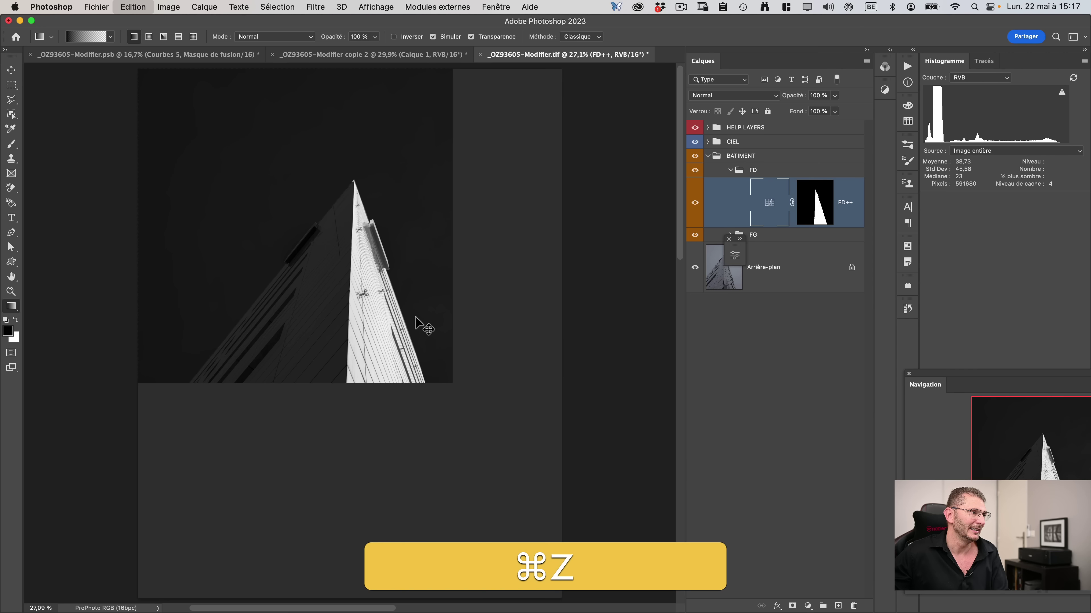
Draw black-to-transparent linear gradients on the FD++ mask, from the right facade's outer edge inward toward the central ridge.
click(824, 217)
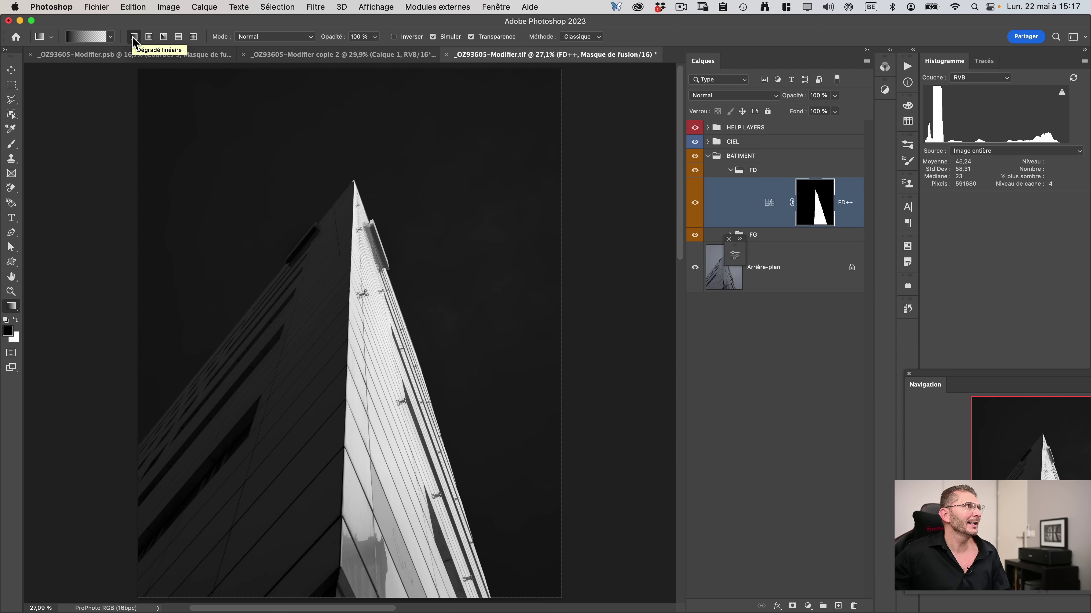
drag(440, 422, 366, 388)
drag(360, 341, 418, 331)
click(334, 279)
key(super+z)
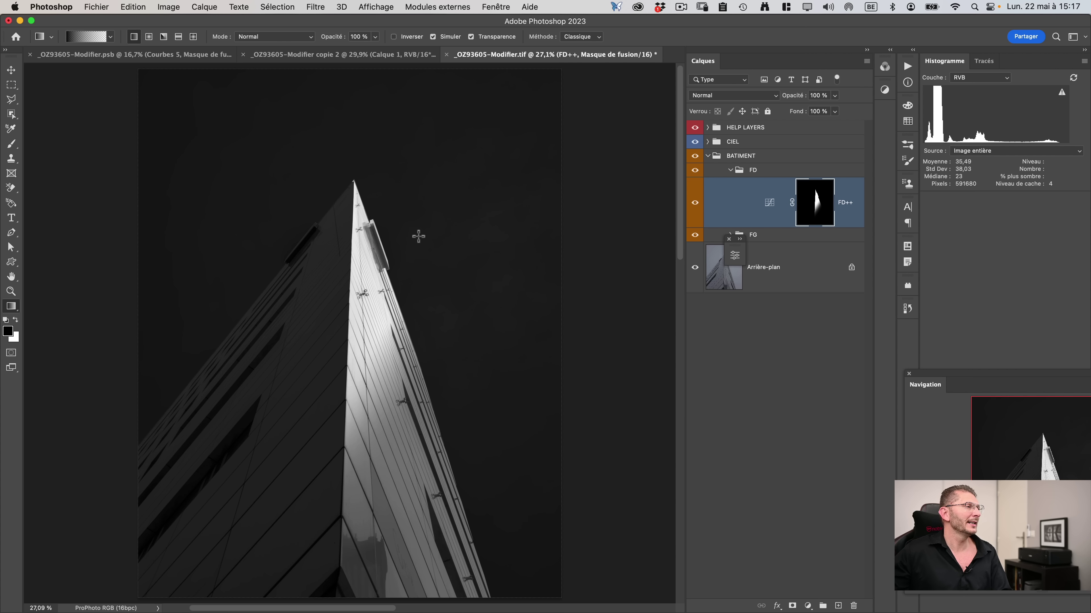
Try a nearly horizontal gradient across the right facade on the FD++ mask, then undo the latest gradients.
drag(434, 381, 363, 377)
key(super+z)
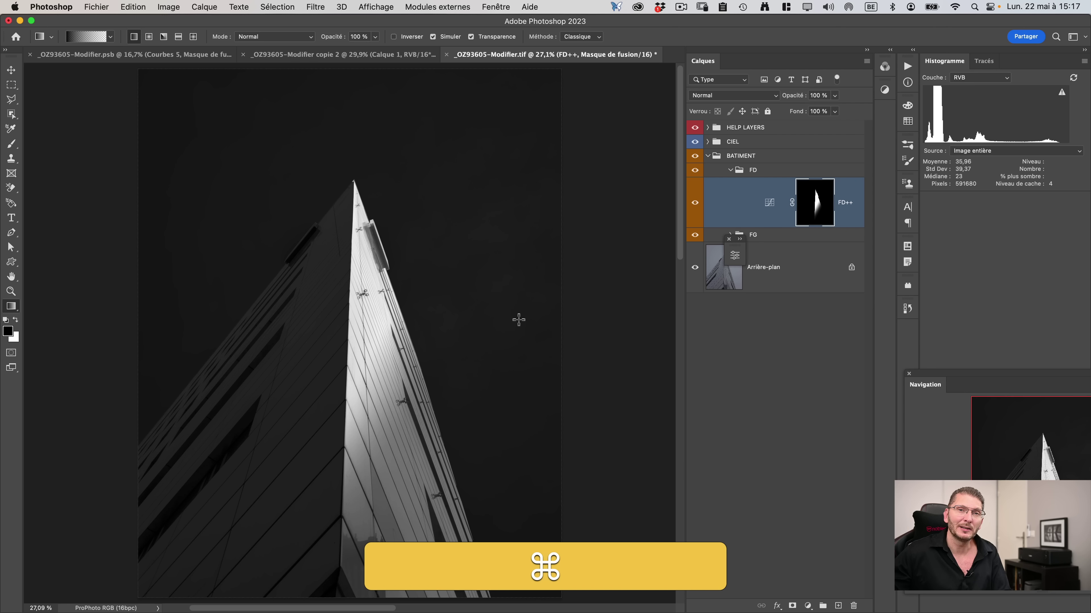
key(super+z)
key(super+z)
key(super+z)
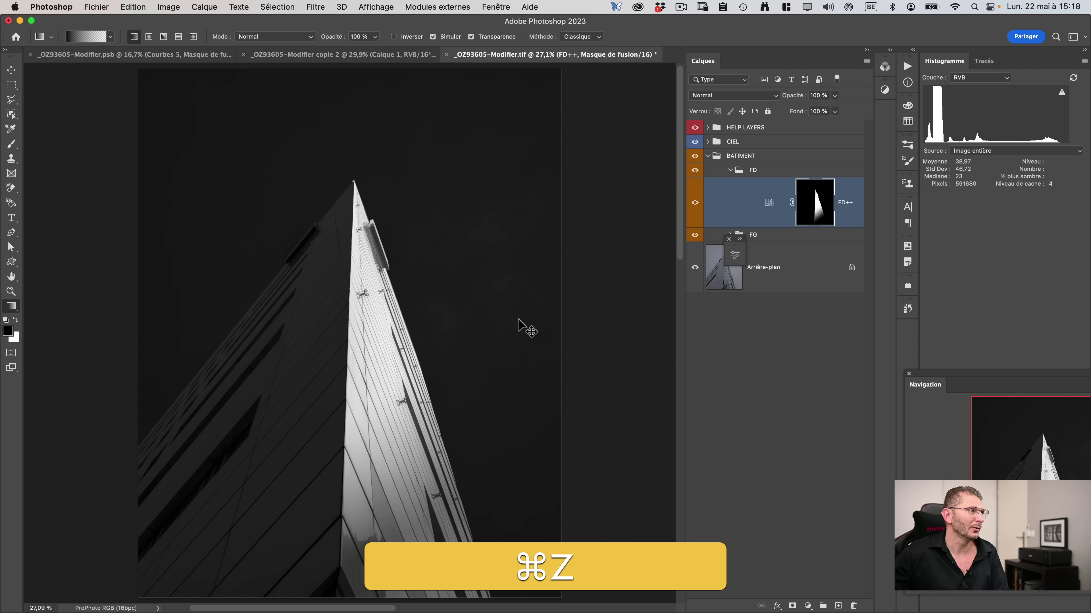
Draw diagonal gradients from the lower right facade up toward the ridge on the FD++ mask, checking the mask on its own.
click(815, 203)
drag(400, 406, 353, 355)
mouse_move(376, 440)
mouse_down()
mouse_move(349, 345)
mouse_move(433, 449)
mouse_move(360, 344)
mouse_up()
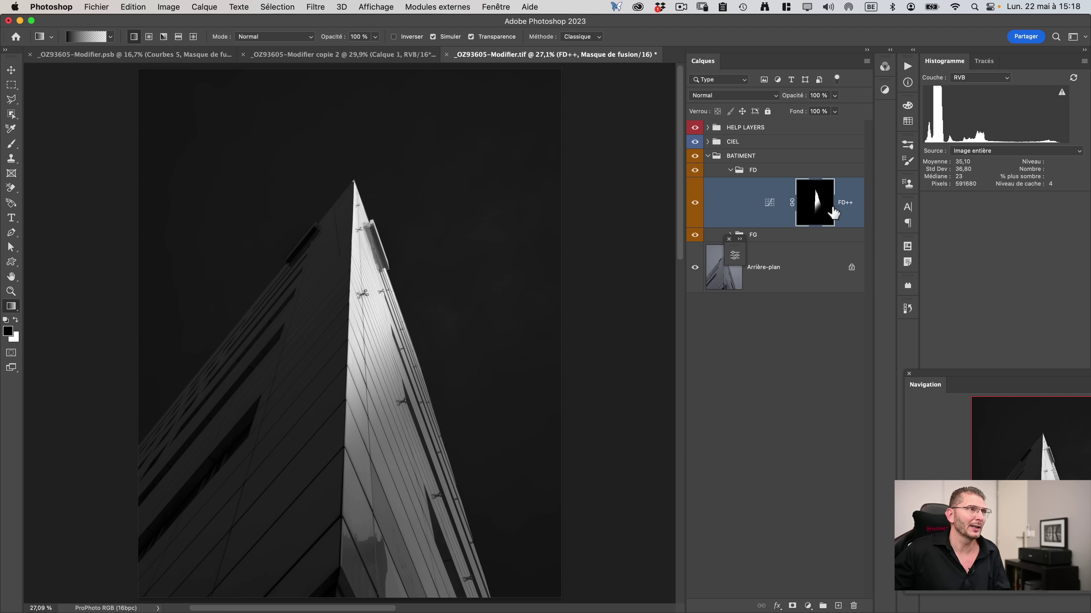
alt+click(819, 208)
alt+click(819, 208)
key(super+z)
click(356, 320)
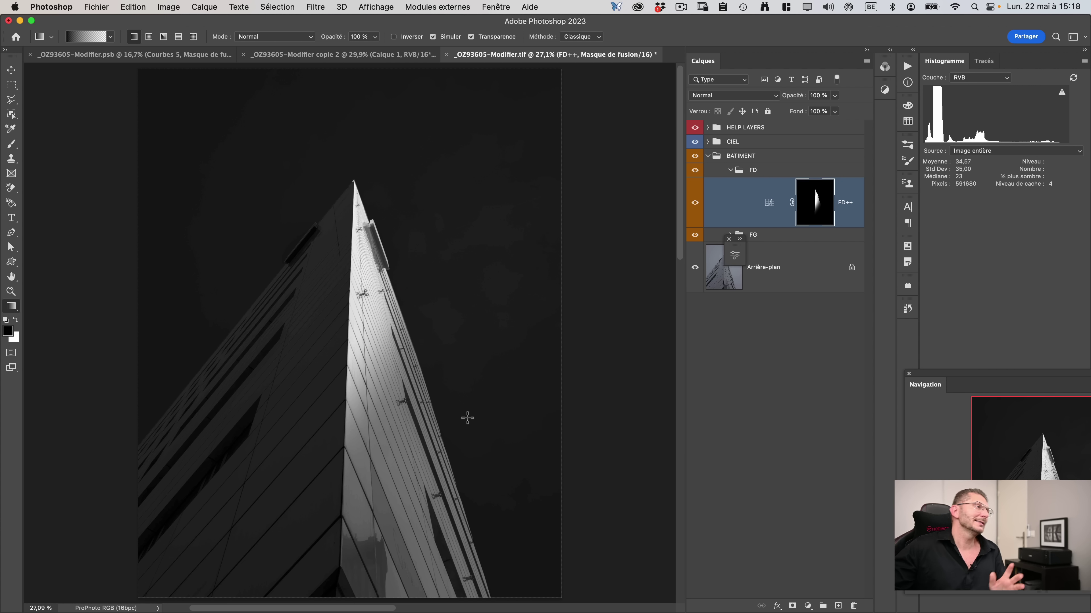
Collapse the FD group, expand FG, and compare the image with and without the FG -- Curves adjustment.
click(773, 236)
click(732, 171)
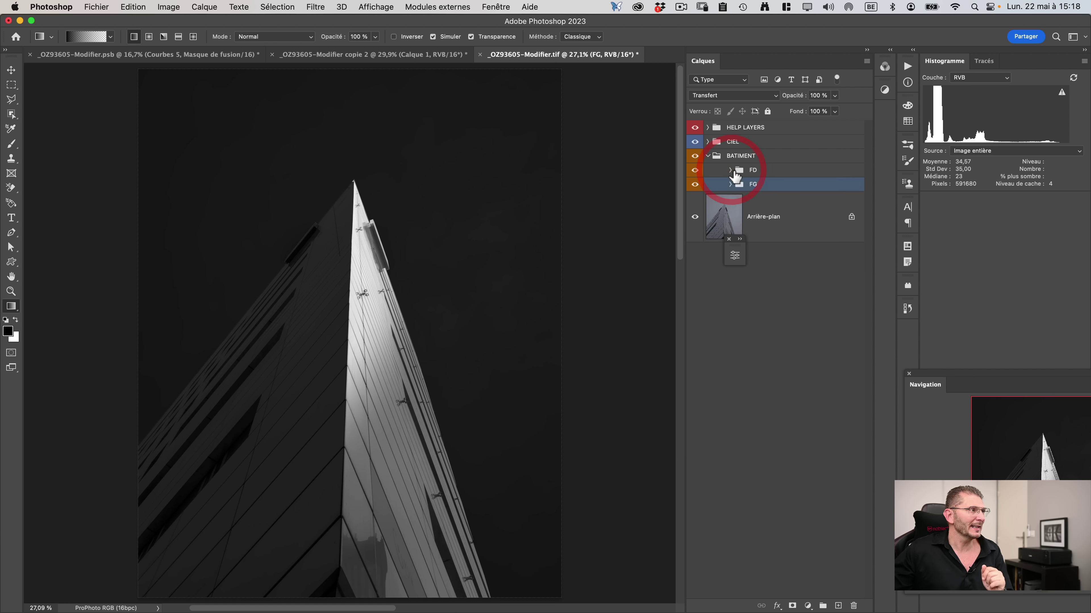
click(730, 183)
double_click(768, 217)
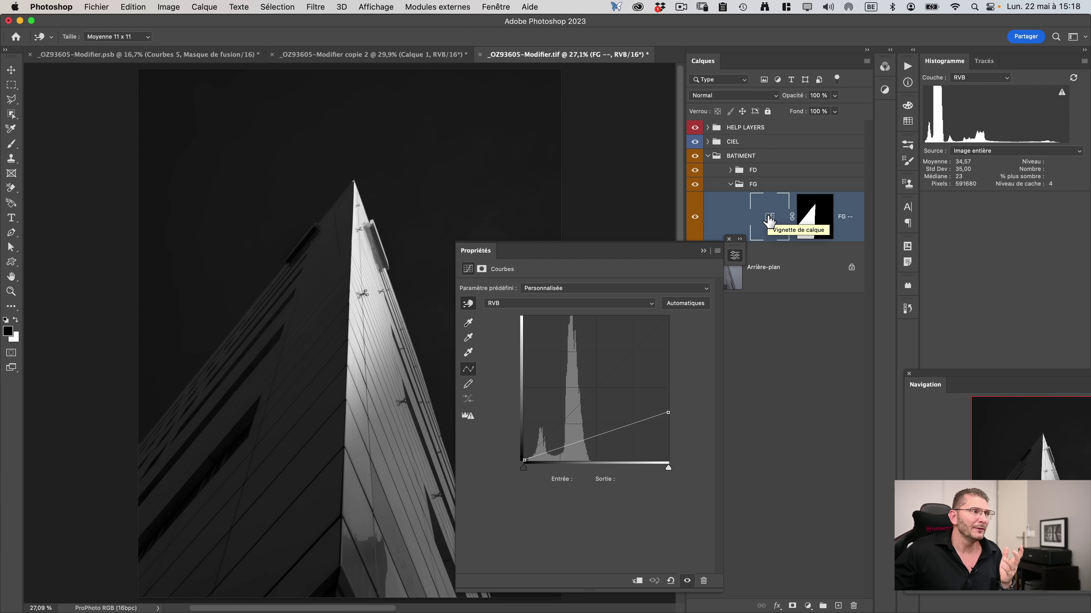
click(696, 217)
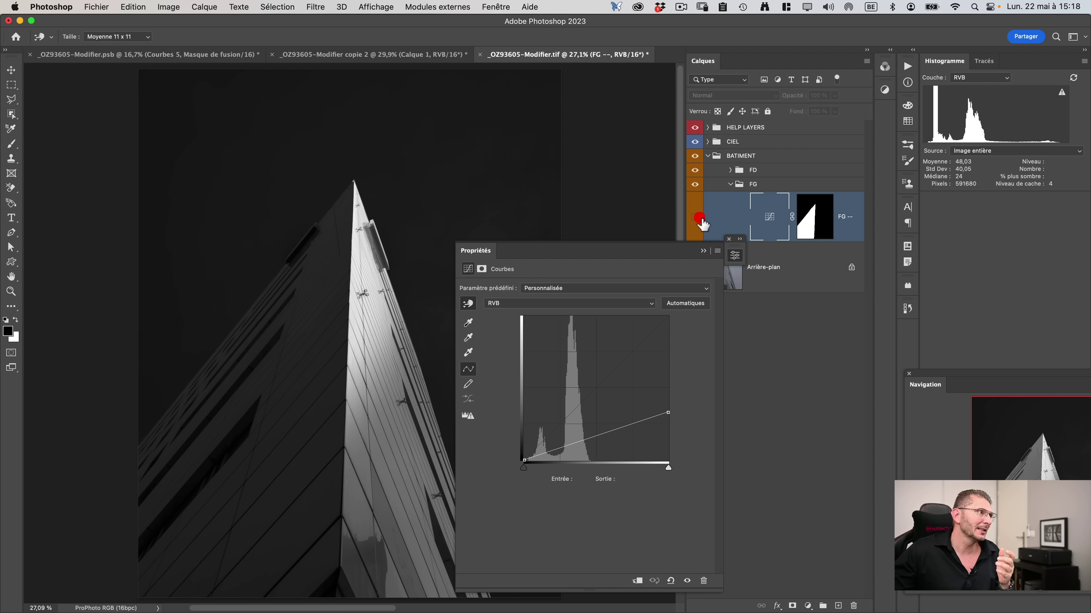
click(694, 217)
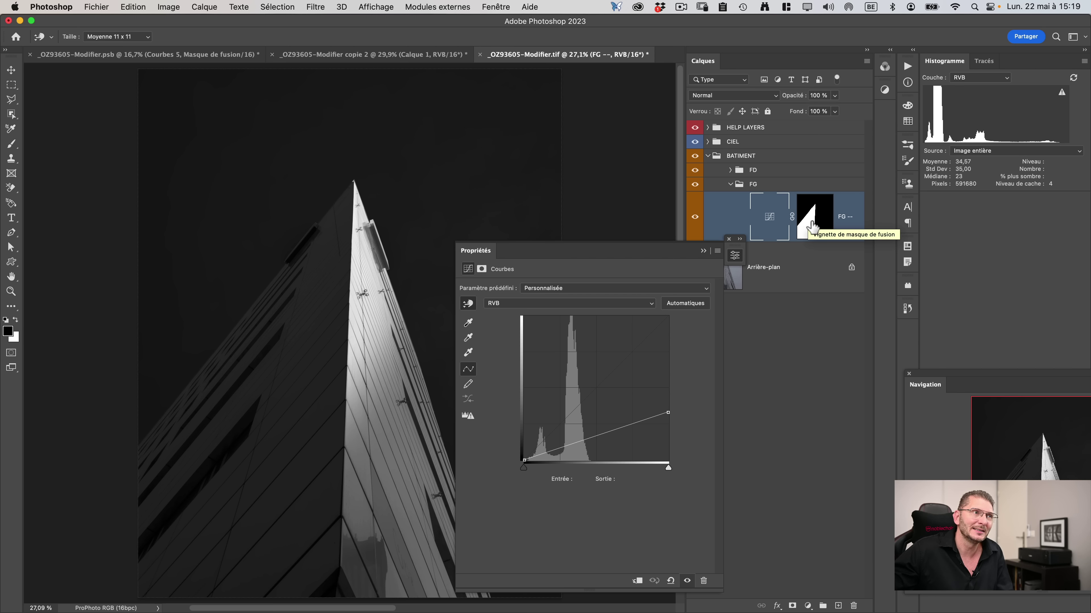
Load the FG -- layer mask as a selection and add a Curves adjustment layer restricted to it.
key(super)
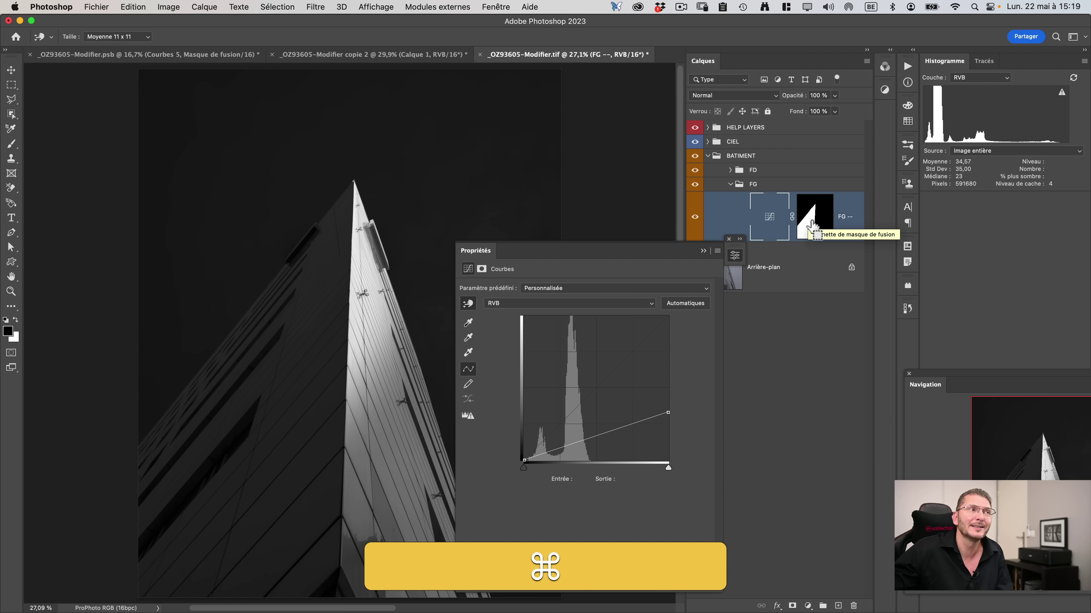
super+click(813, 225)
key(g)
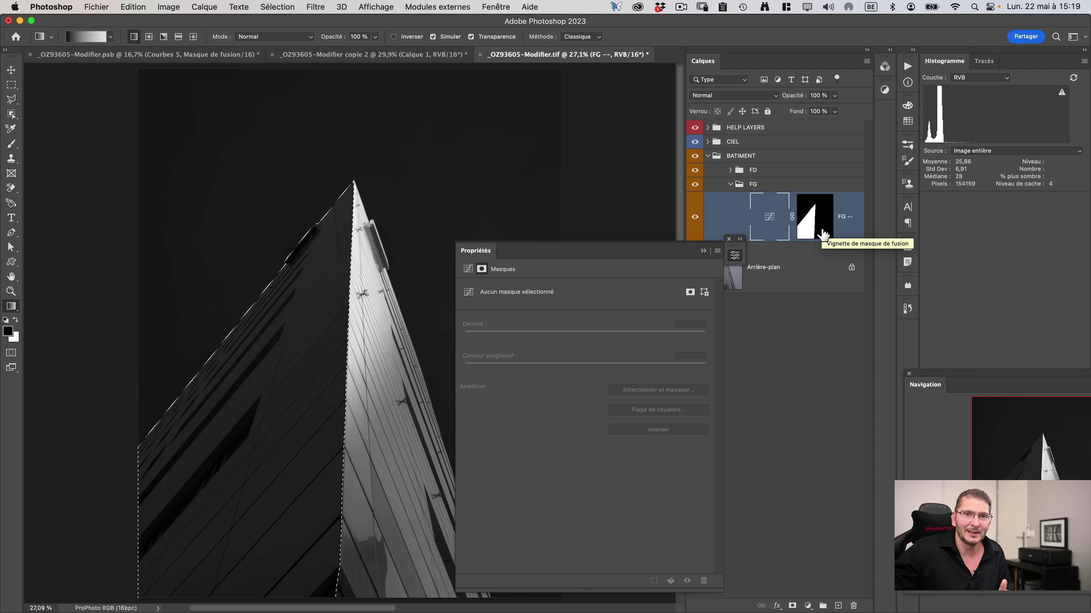
click(808, 606)
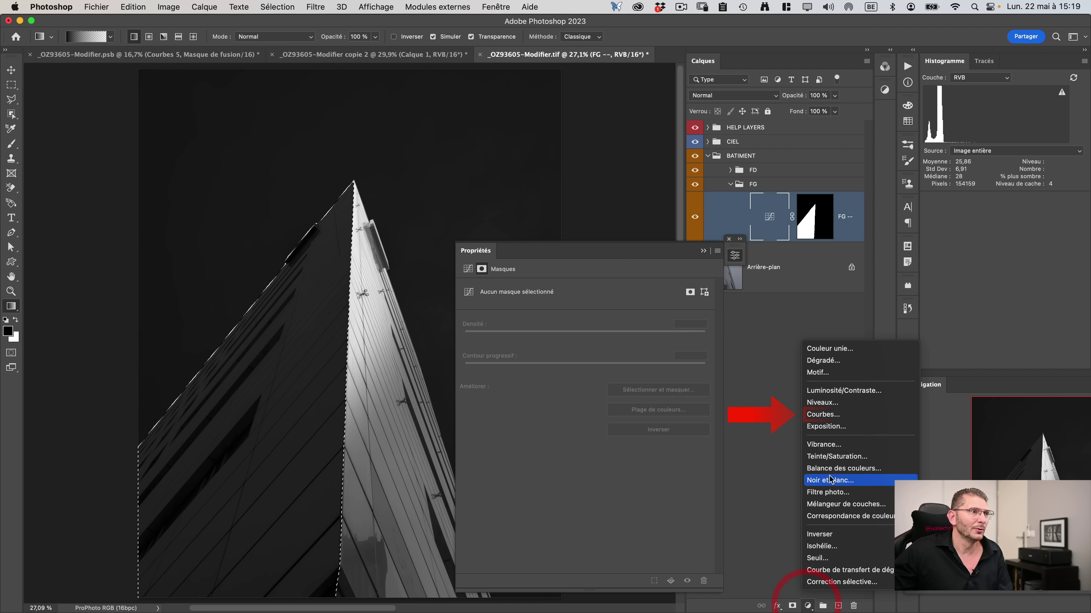
click(835, 416)
Darken the left facade by lowering the curve's white endpoint to about half output and setting the black endpoint's output to 3.
drag(668, 316, 677, 391)
click(526, 463)
drag(525, 462, 526, 460)
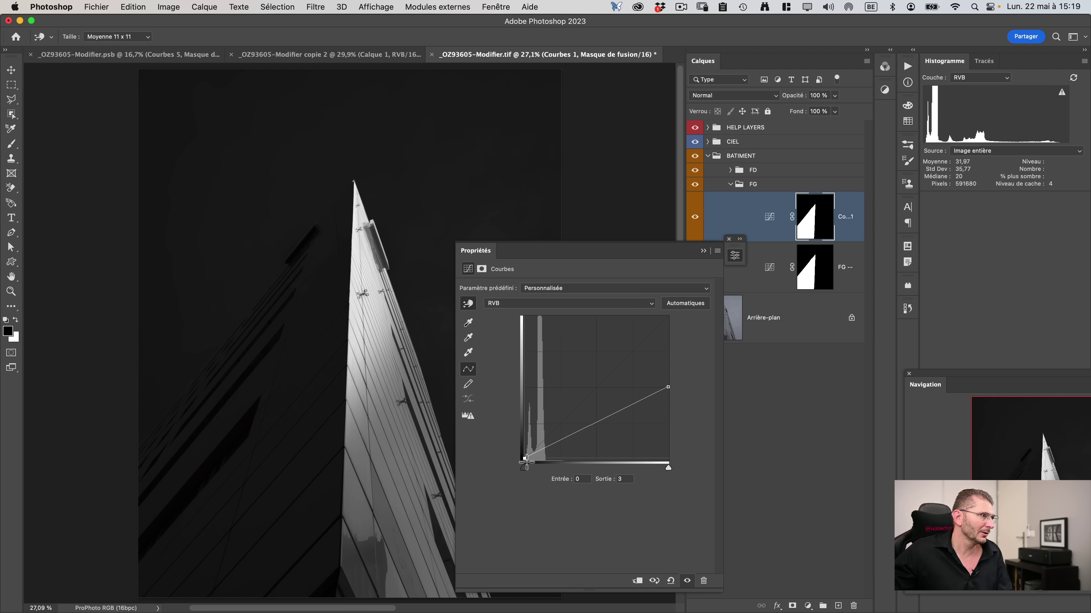
click(525, 459)
click(524, 458)
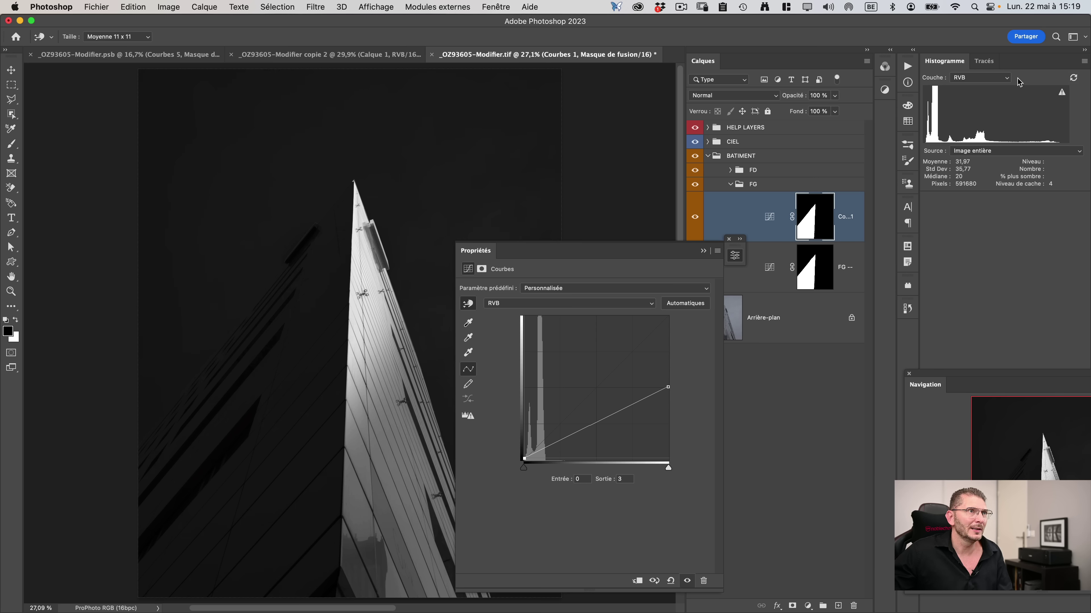
Switch the histogram channel to Luminosité and refresh it from uncached data.
click(999, 80)
click(985, 163)
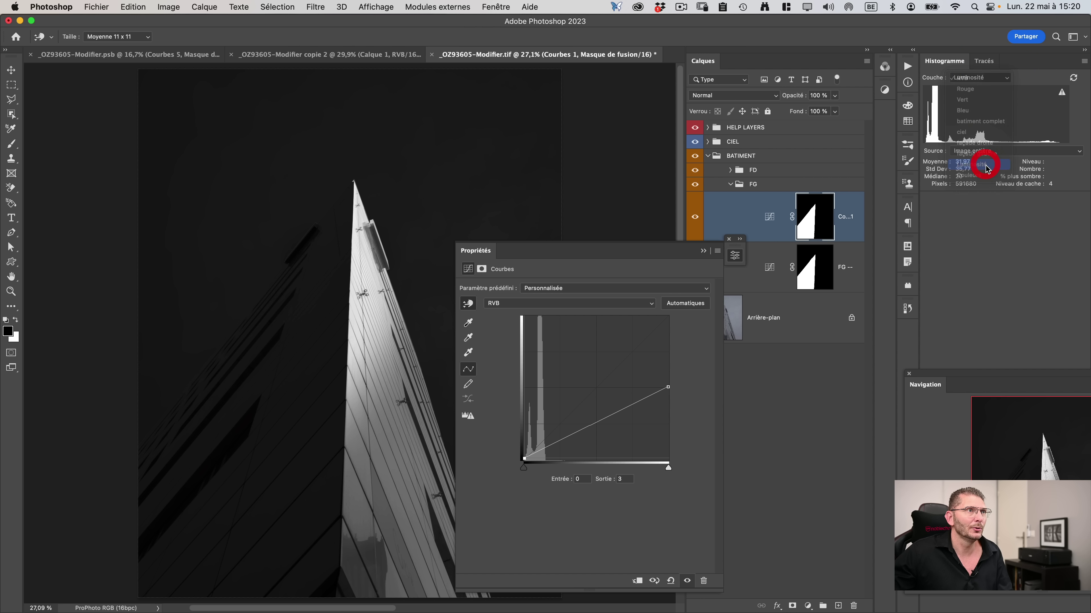
click(1062, 93)
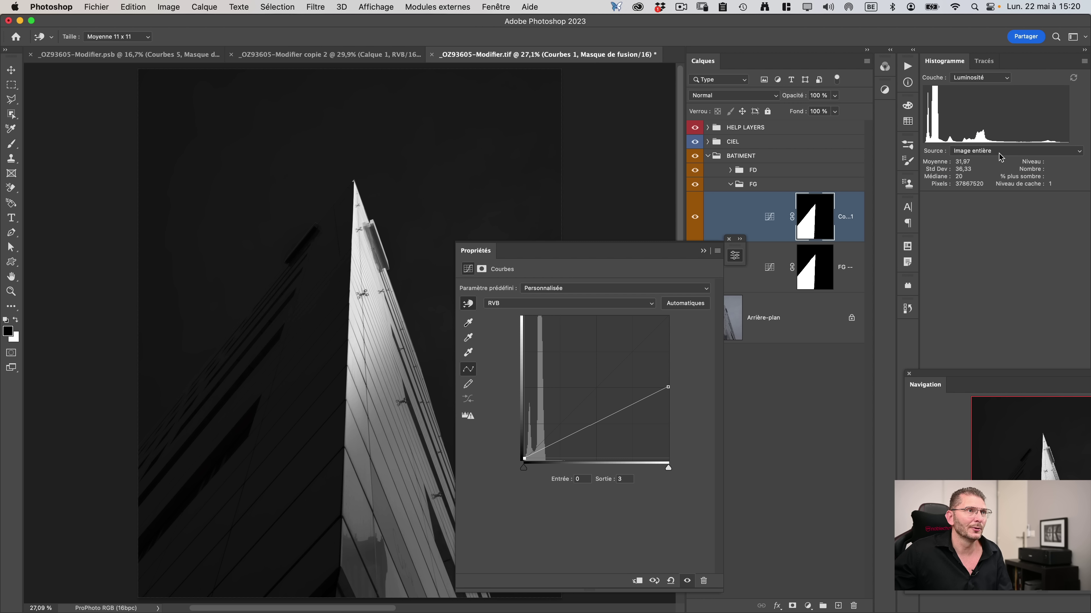
Collapse the curve properties and compare the image with and without the new Curves layer in FG.
click(703, 253)
click(695, 218)
click(695, 218)
click(695, 217)
click(695, 217)
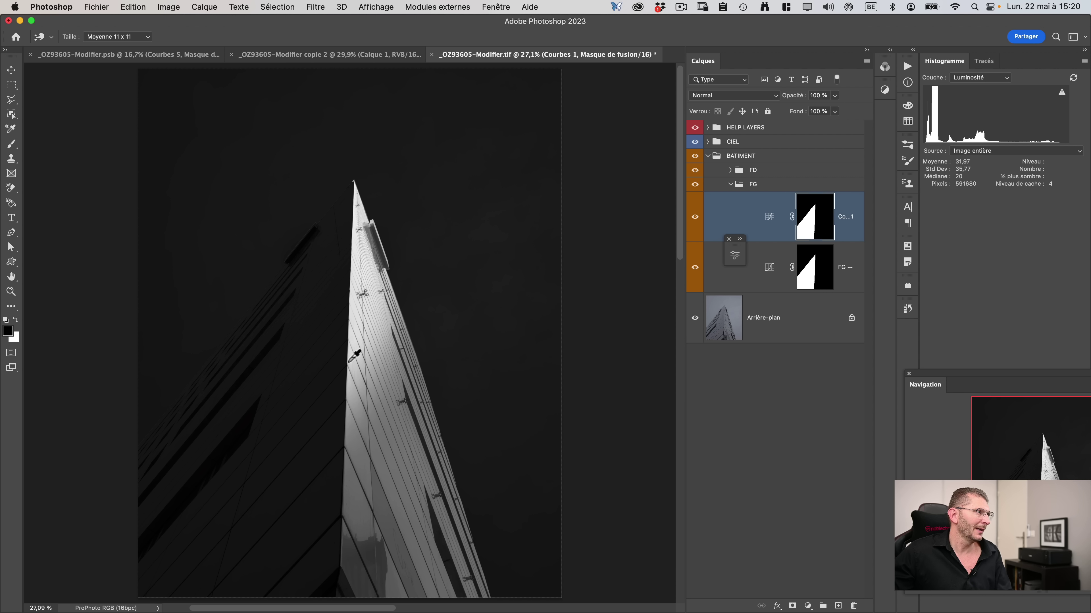
Draw horizontal black-to-transparent gradients on the new Curves layer's mask, from the central ridge outward across the left facade.
click(821, 230)
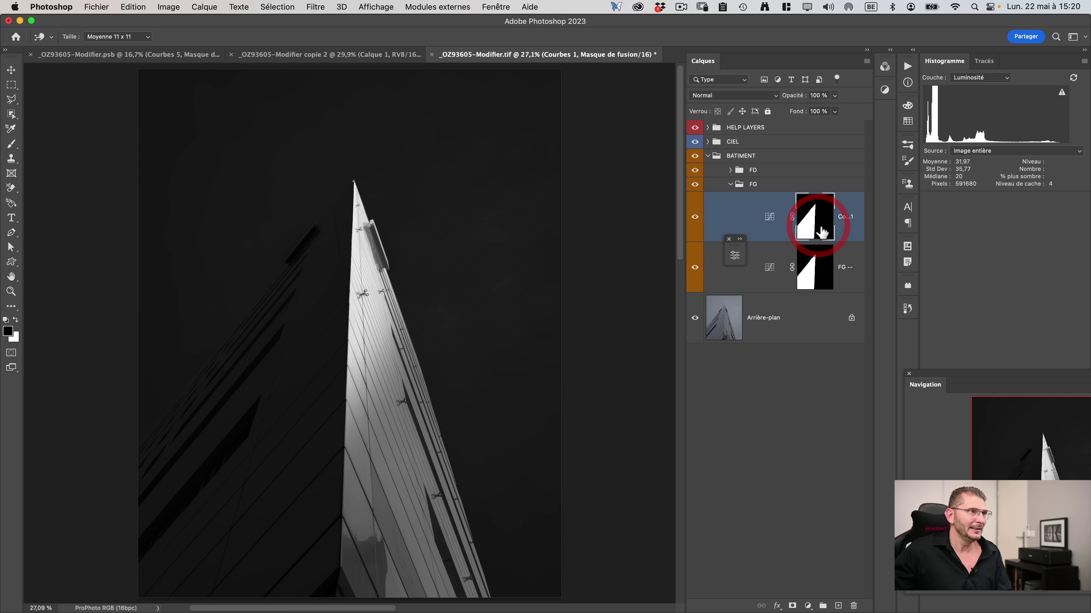
key(g)
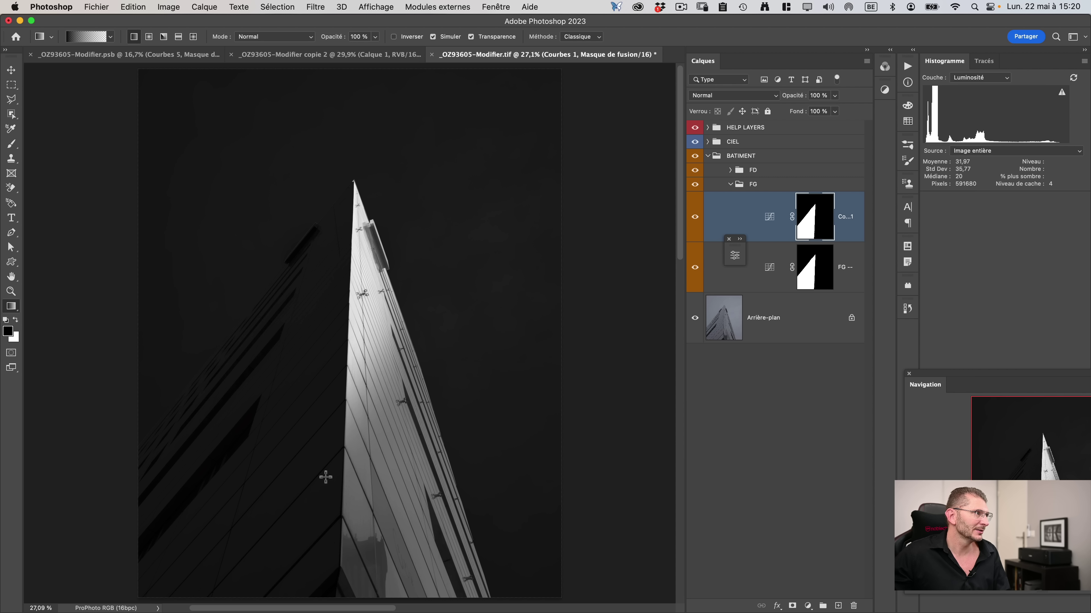
key(super+z)
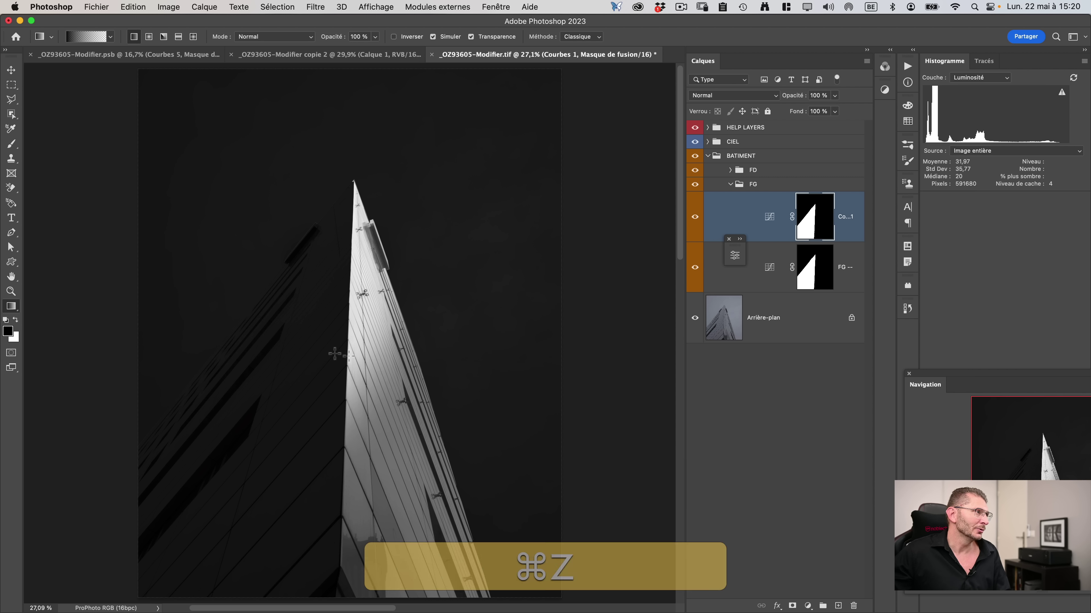
drag(345, 373, 280, 378)
key(shift)
click(294, 380)
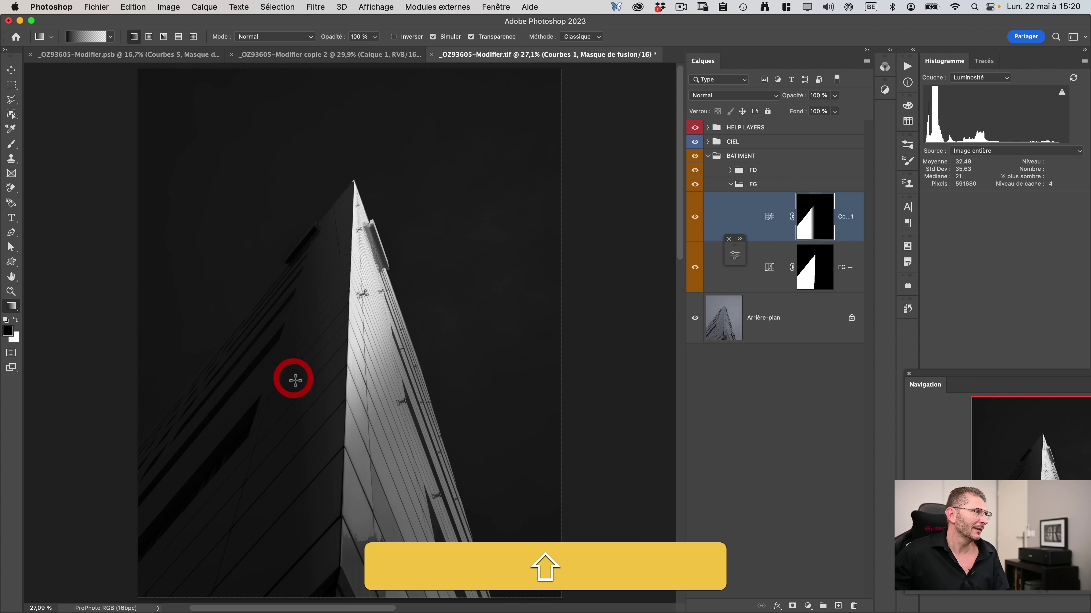
drag(355, 379, 224, 383)
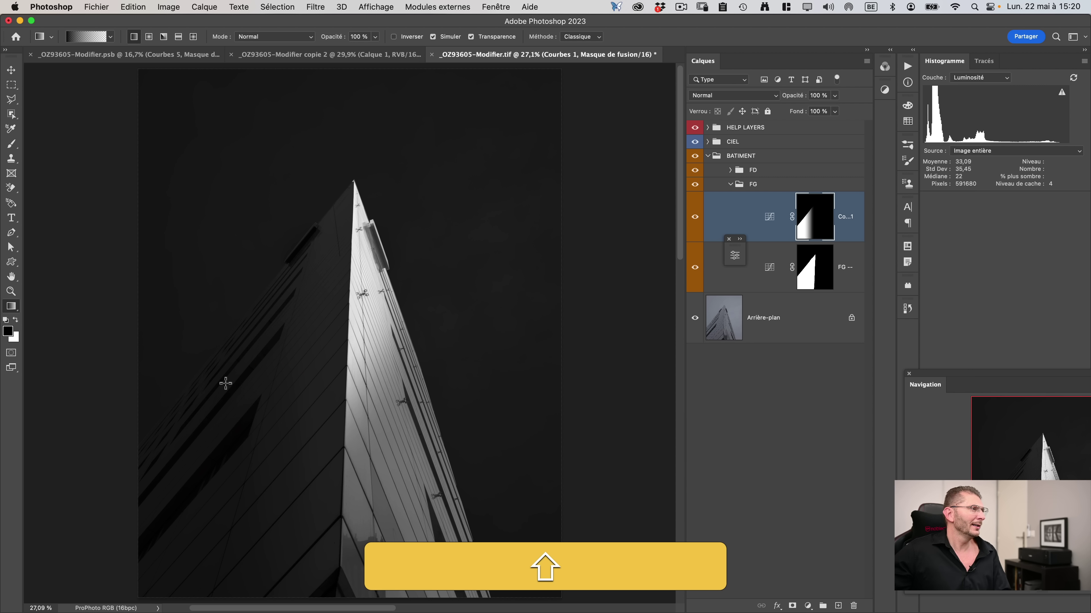
Compare the left facade before and after by toggling the visibility of the gradient-masked Curves layer.
click(695, 217)
click(694, 217)
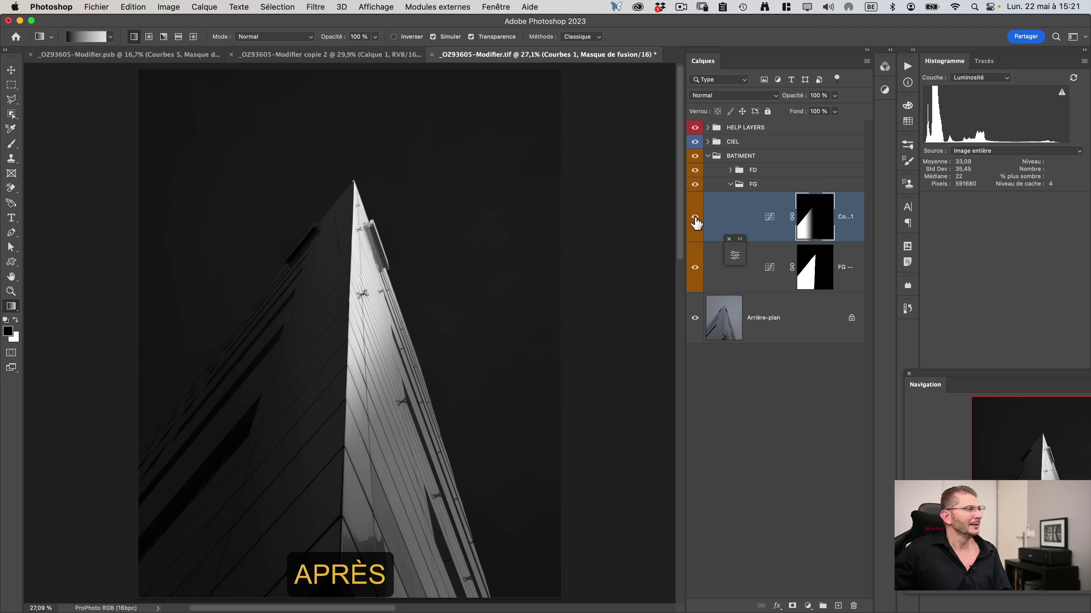
click(694, 218)
click(696, 218)
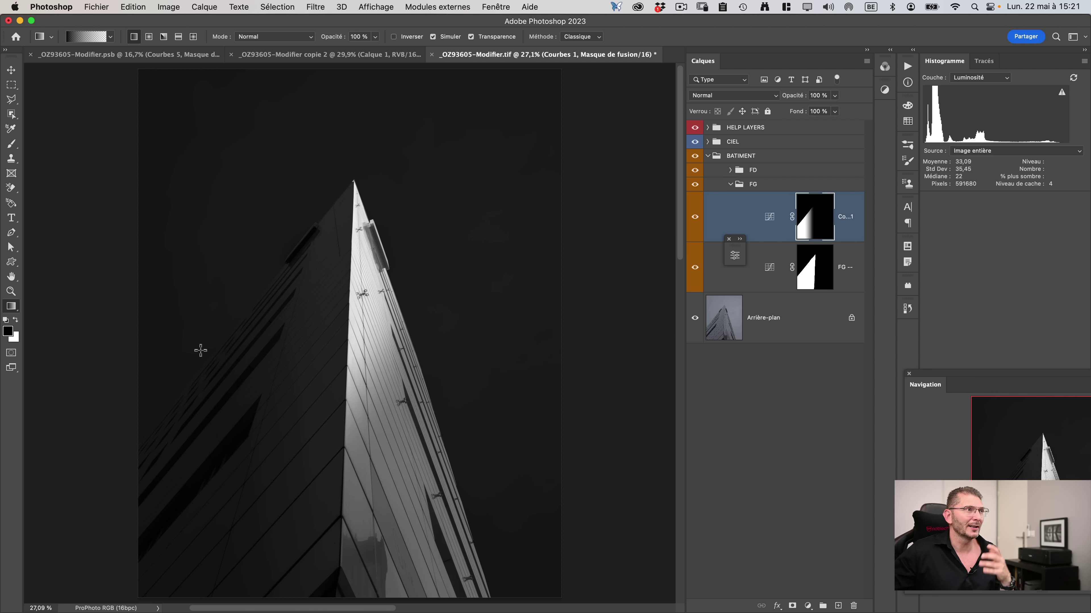
Collapse the BATIMENT group, expand the CIEL and HELP LAYERS groups, and select the Ciel -- Curves adjustment.
click(708, 155)
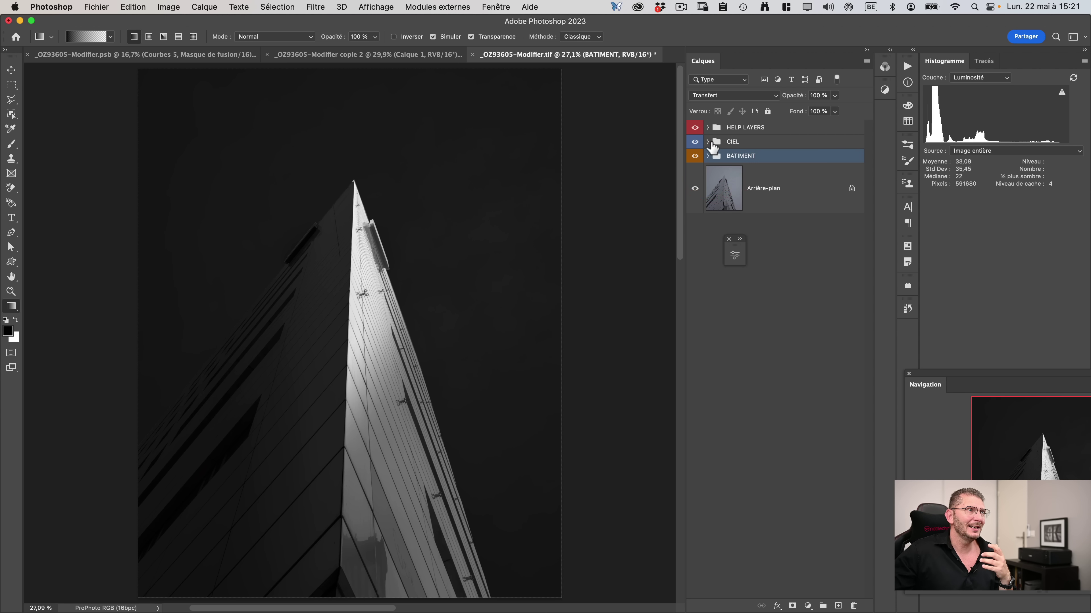
click(708, 141)
click(751, 174)
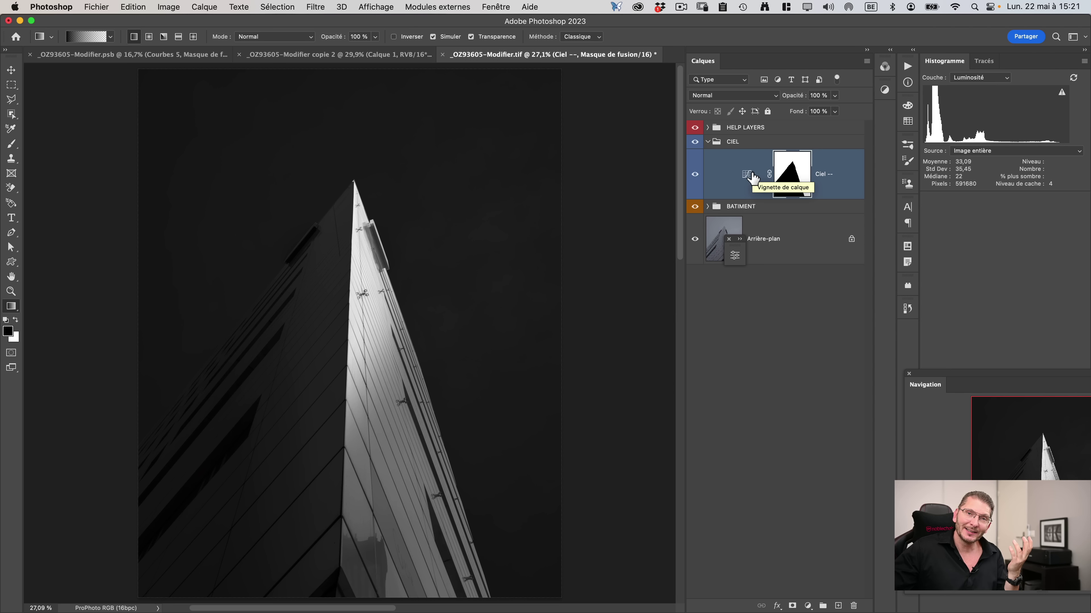
click(707, 127)
key(v)
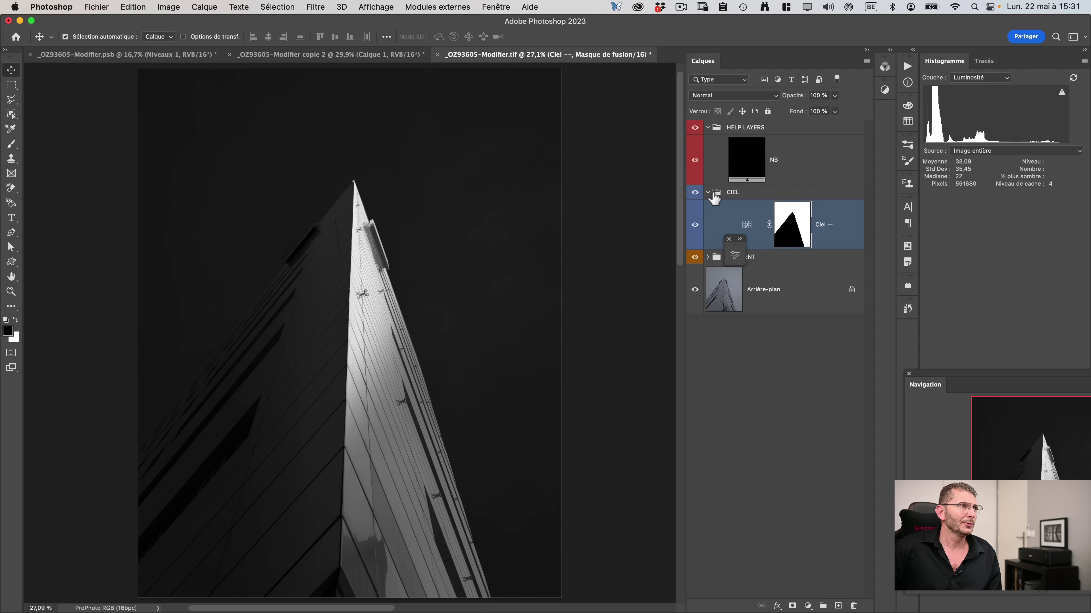
click(707, 192)
click(708, 192)
click(746, 235)
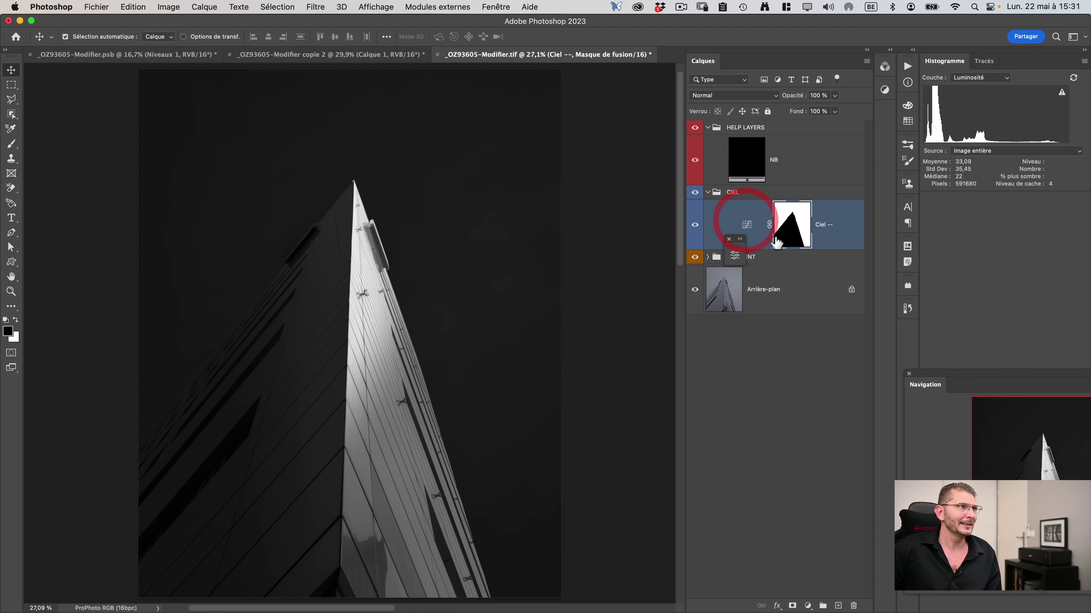
click(745, 227)
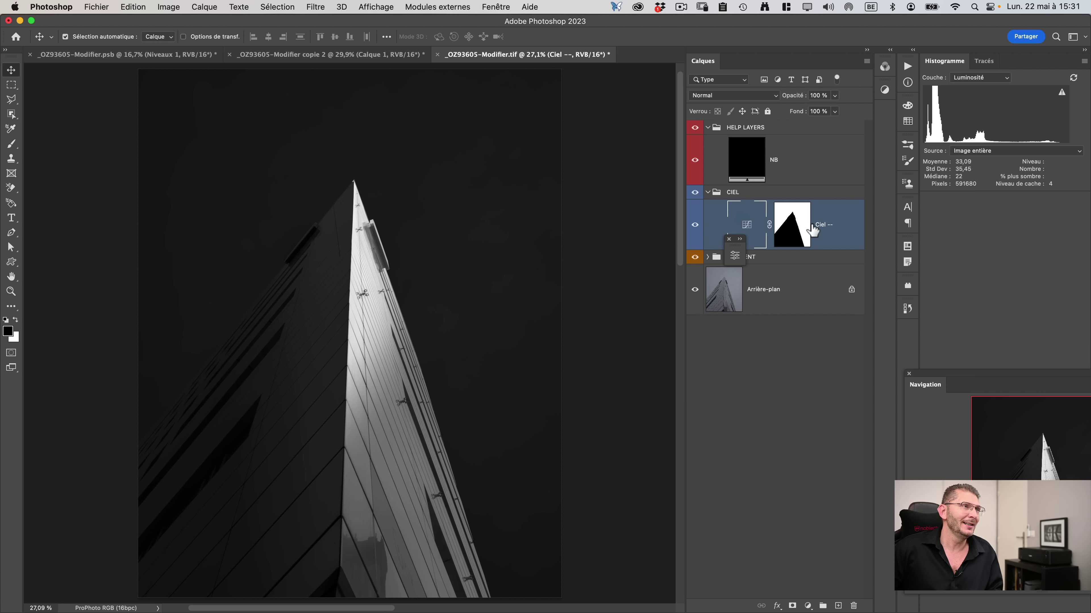
Move the layer mask from the Ciel -- Curves layer to the CIEL group and select the group's mask.
click(799, 236)
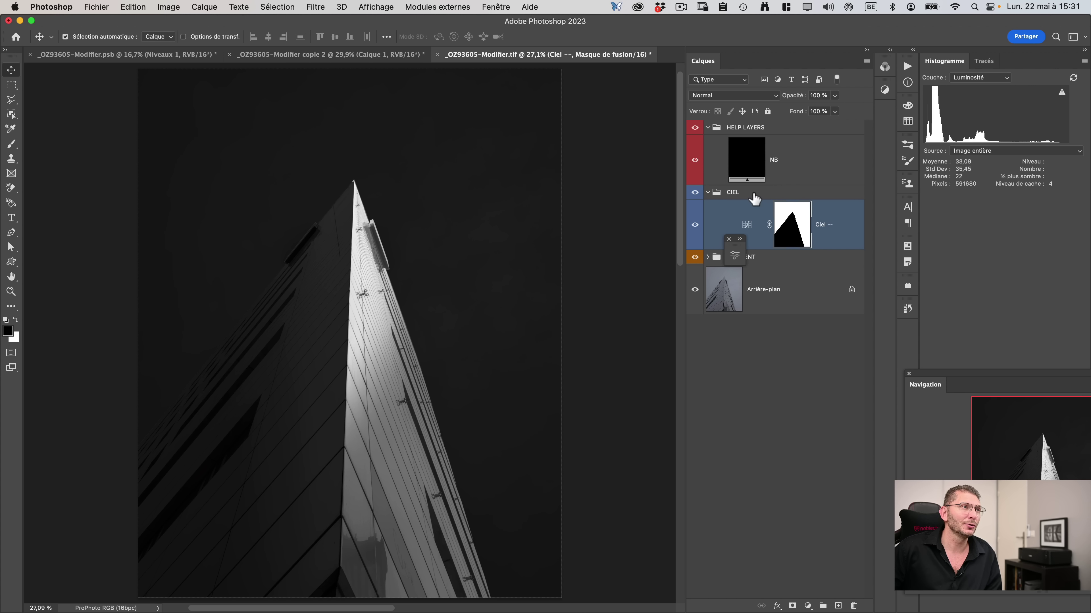
drag(796, 230, 750, 202)
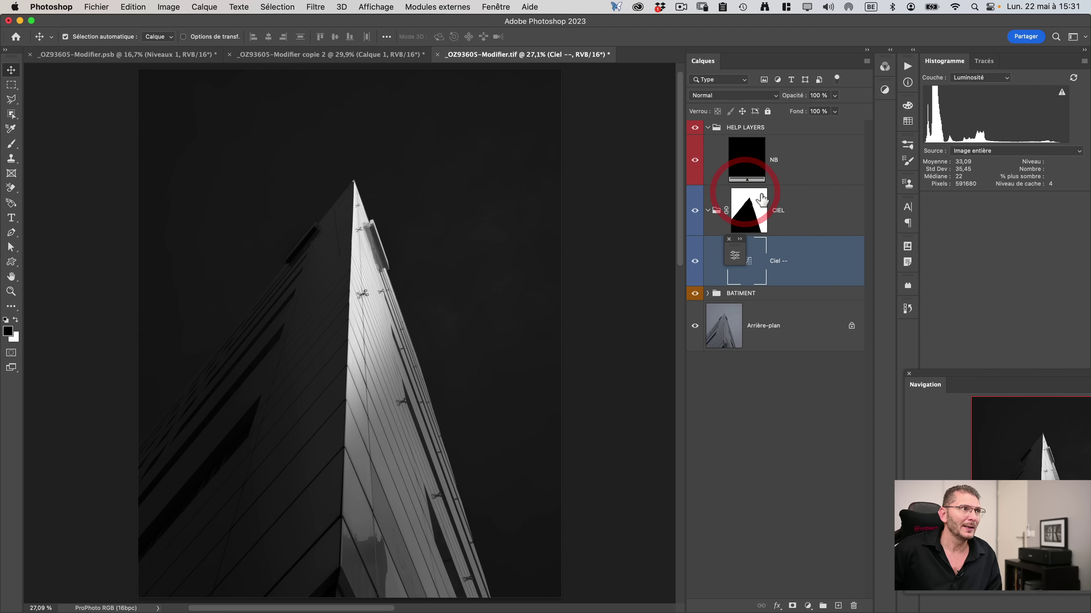
click(750, 211)
click(749, 232)
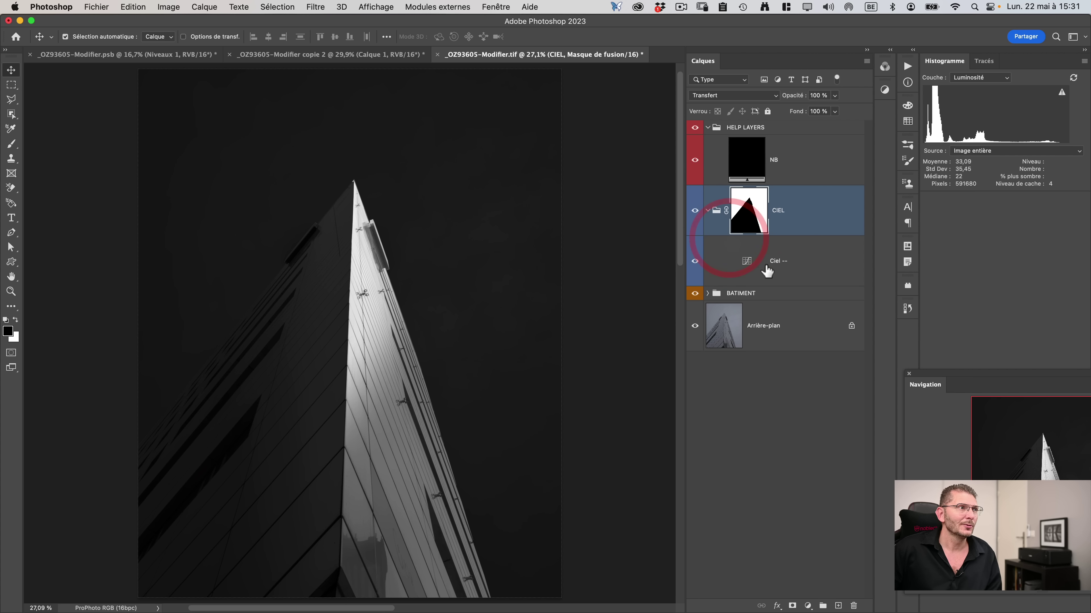
Add a gradient fill layer directly above the Ciel -- adjustment inside the CIEL group.
click(707, 210)
click(708, 210)
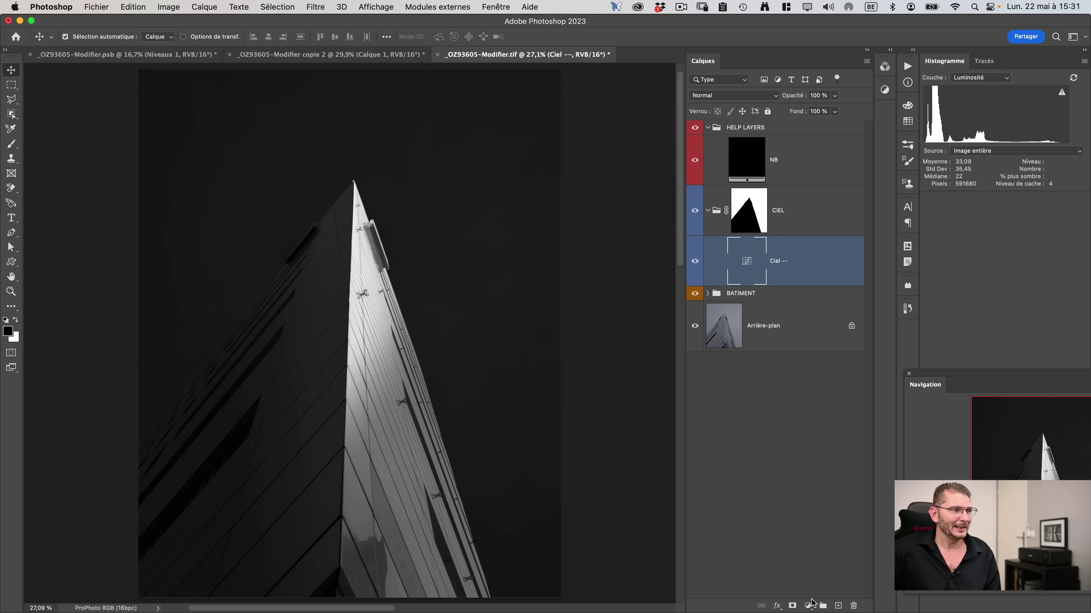
click(809, 605)
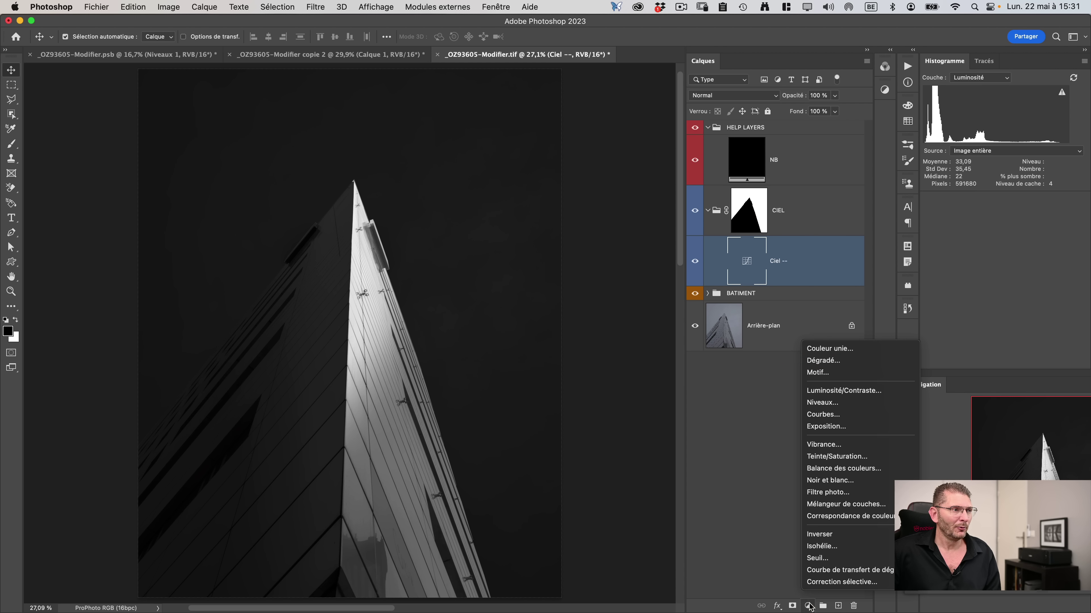
click(829, 361)
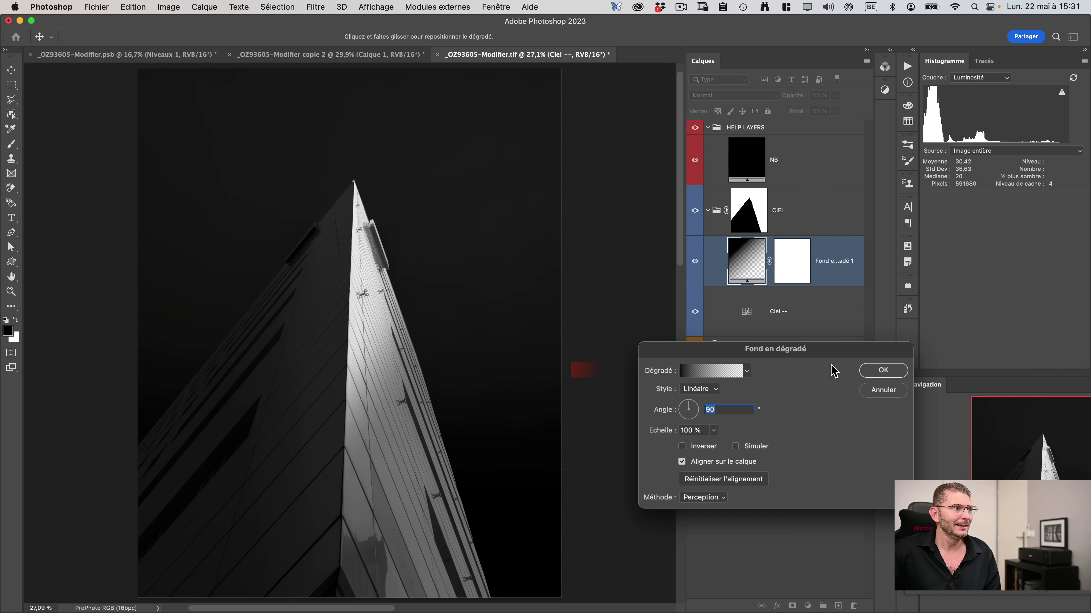
Edit the fill layer's gradient so its opaque starting colour stop is a 50% brightness grey (808080), keeping the far end transparent.
click(713, 360)
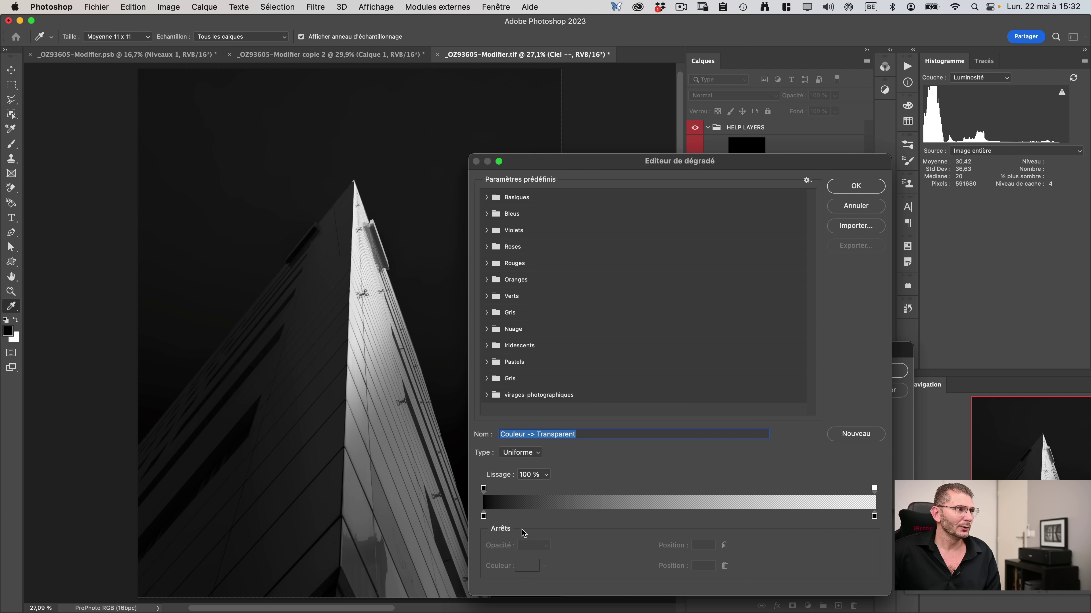
click(484, 517)
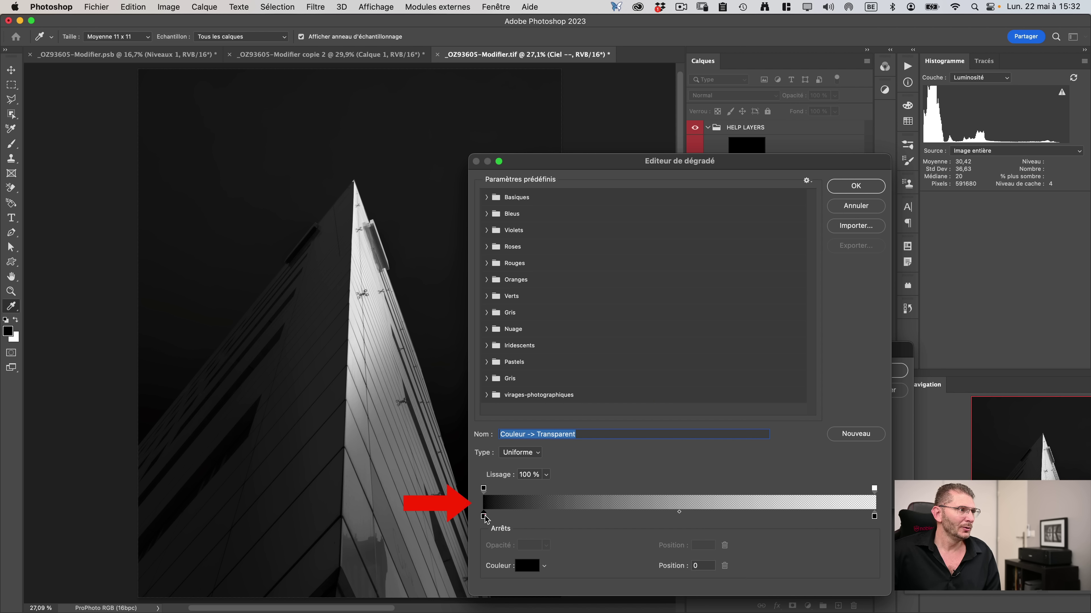
click(527, 566)
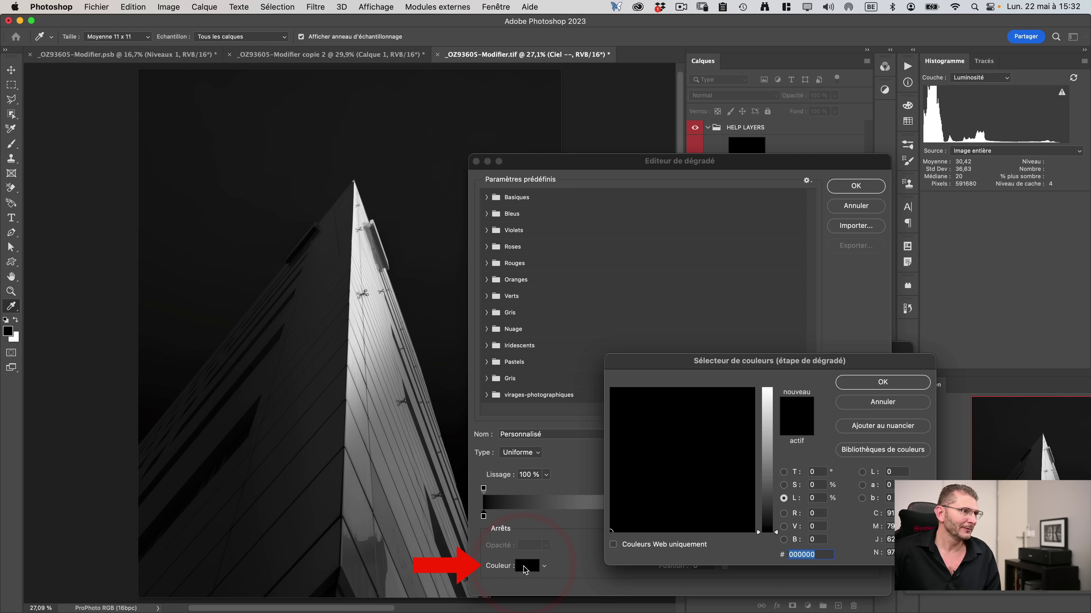
double_click(815, 498)
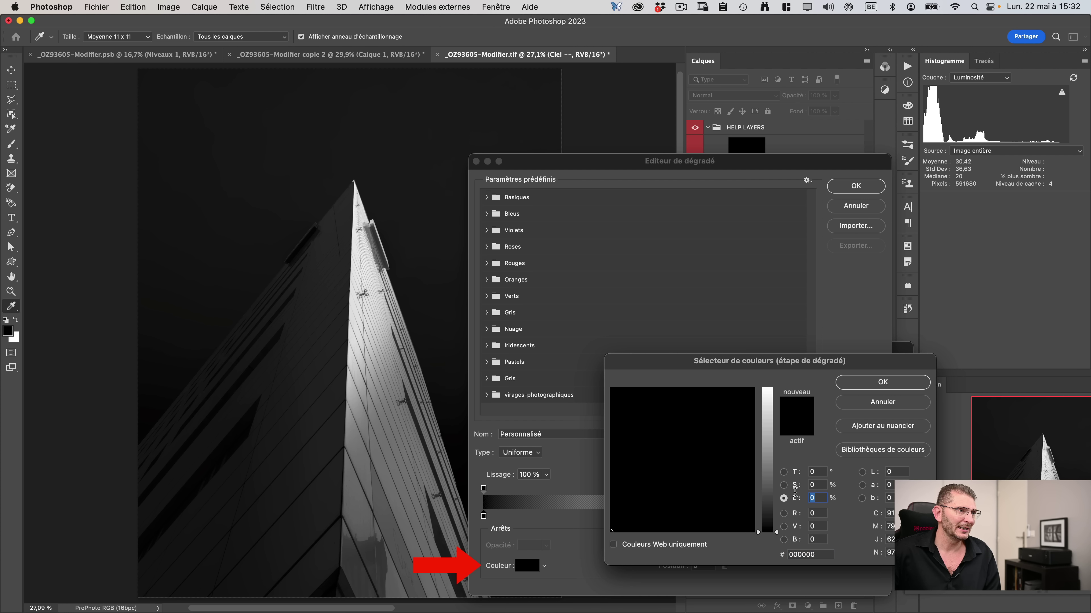
text(50)
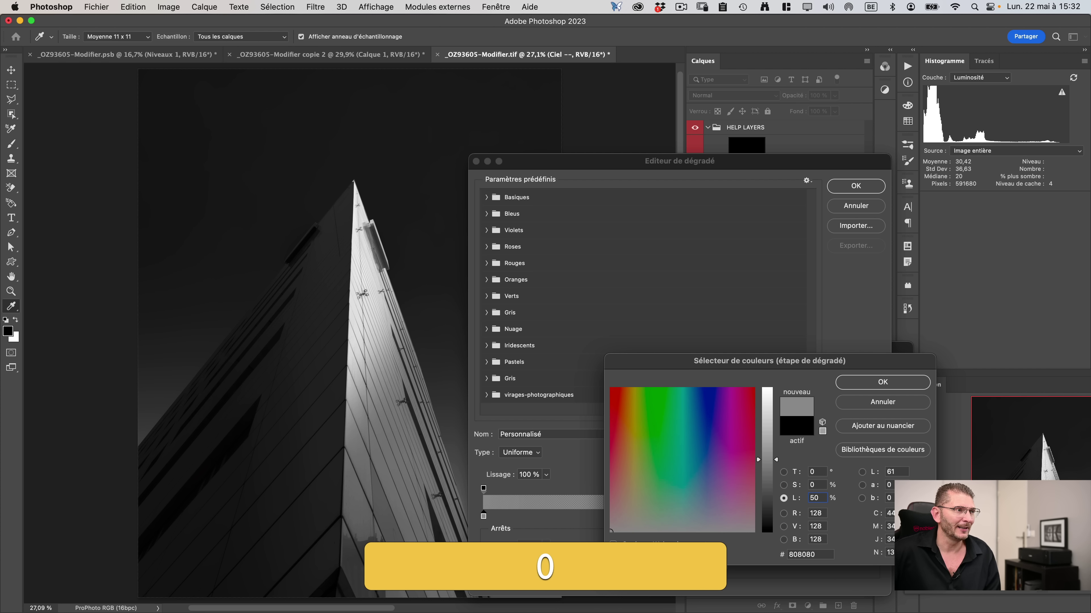
click(883, 382)
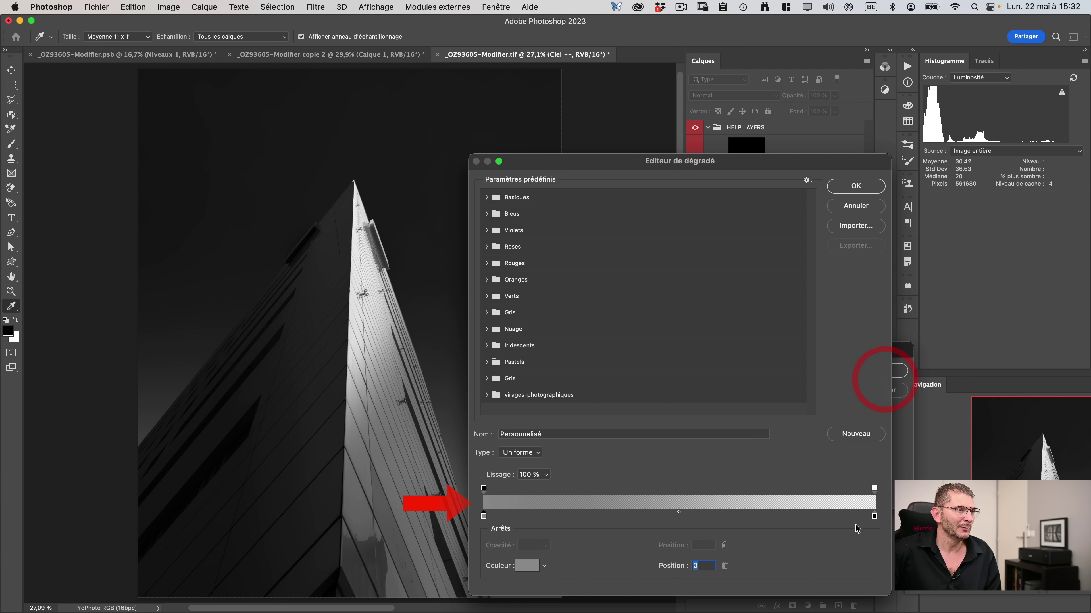
click(875, 488)
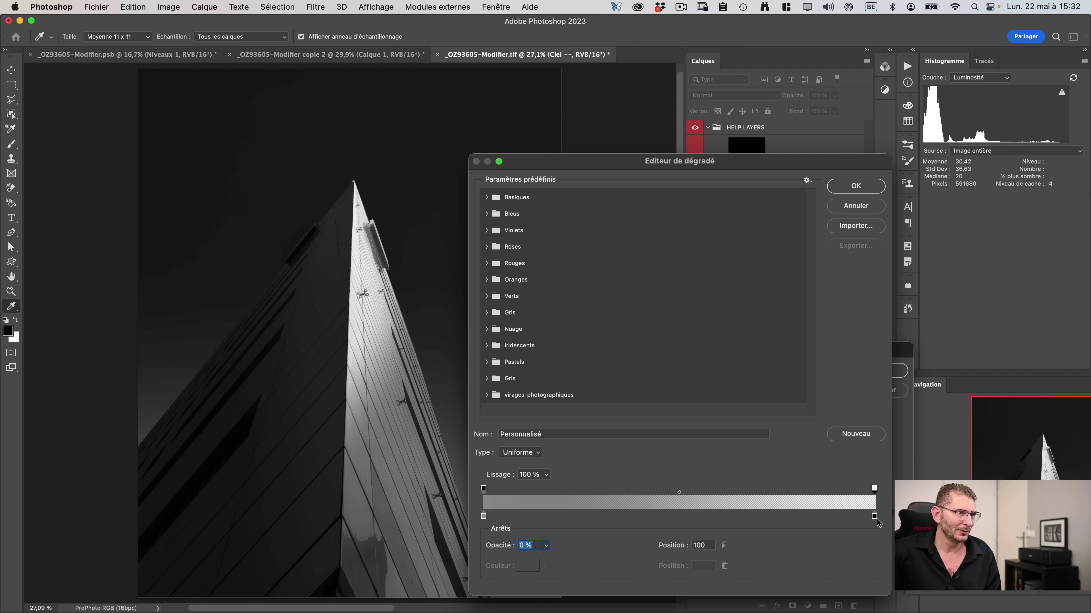
click(872, 185)
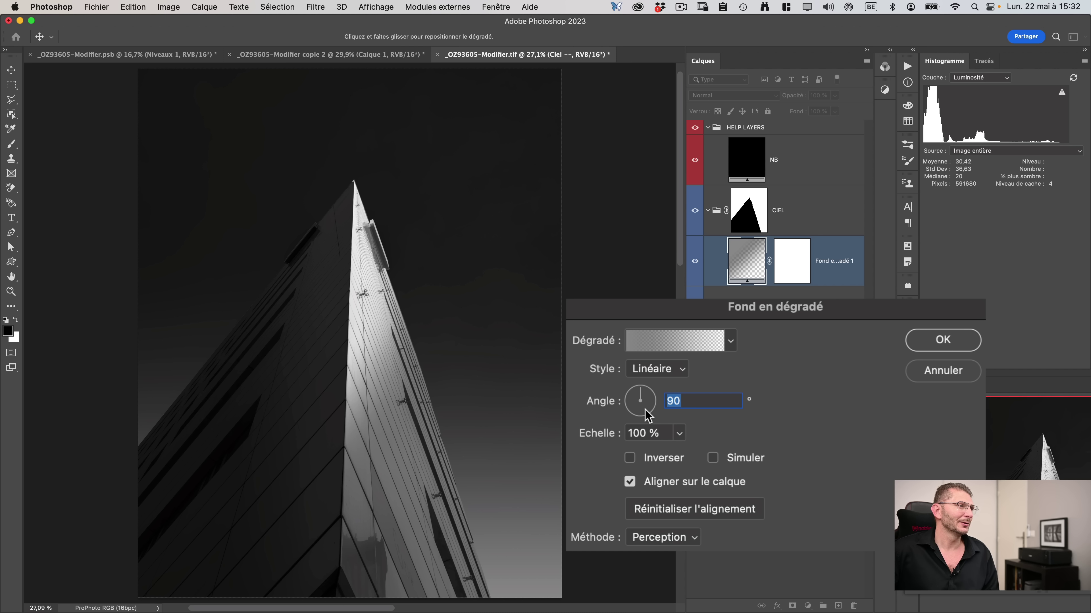
Accept the sky's gradient fill, set its layer opacity to 52%, and compare the sky with and without it.
click(940, 346)
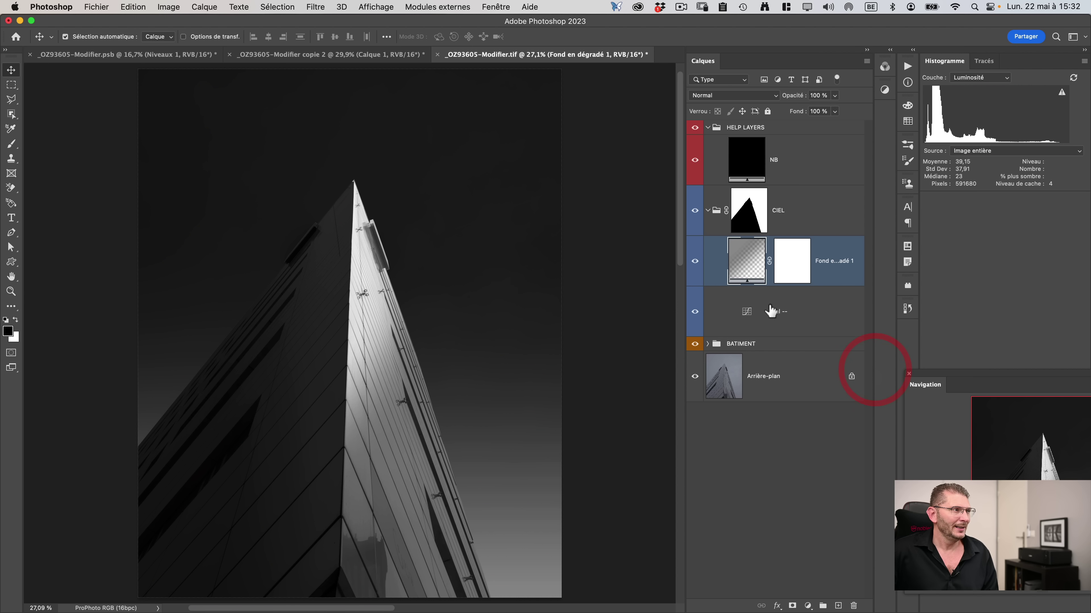
drag(793, 103, 730, 110)
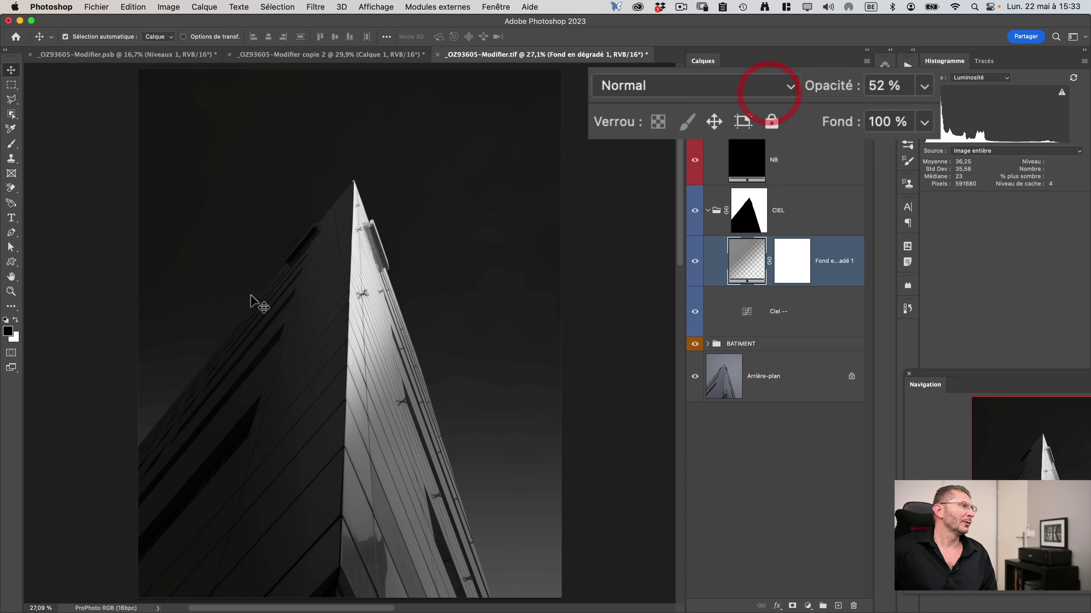
click(695, 262)
click(694, 261)
click(694, 262)
click(695, 261)
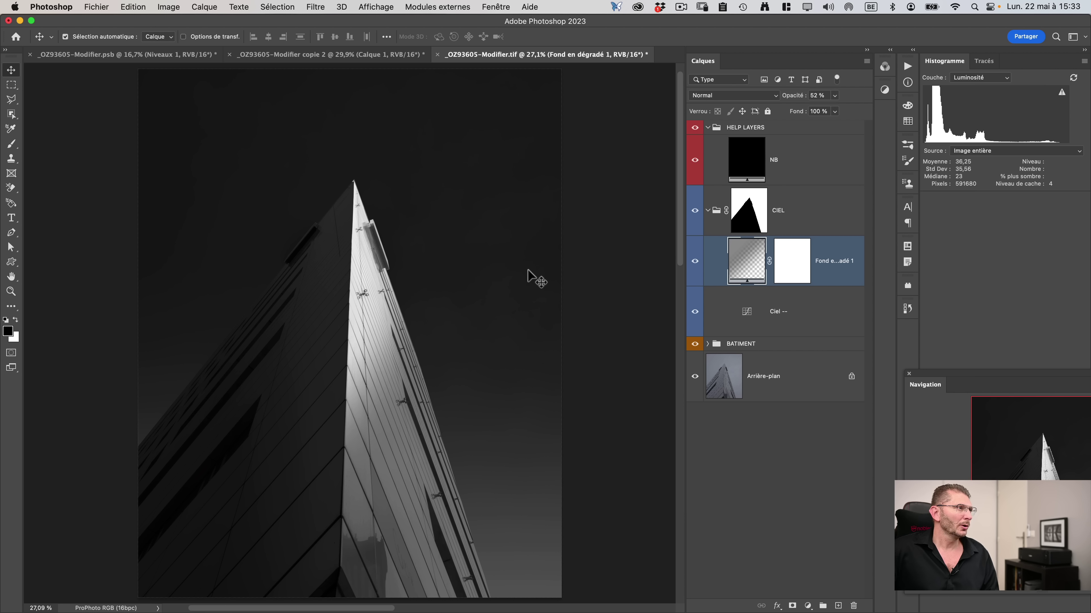
Shift the sky gradient upward in the image, set its layer opacity to 24%, and save the file.
double_click(752, 264)
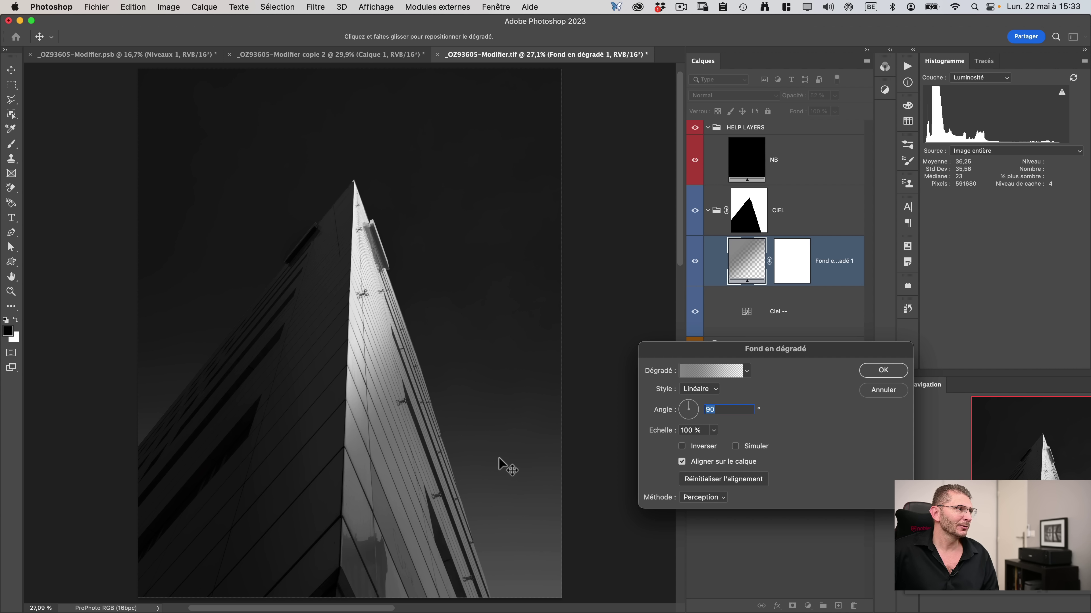
drag(498, 458, 499, 397)
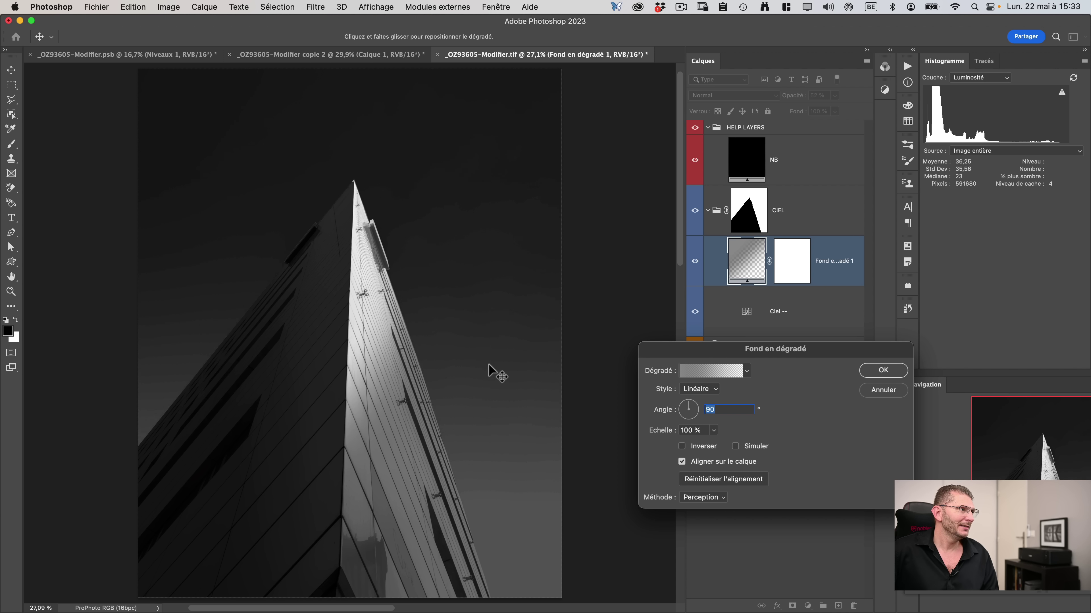
drag(489, 400, 485, 365)
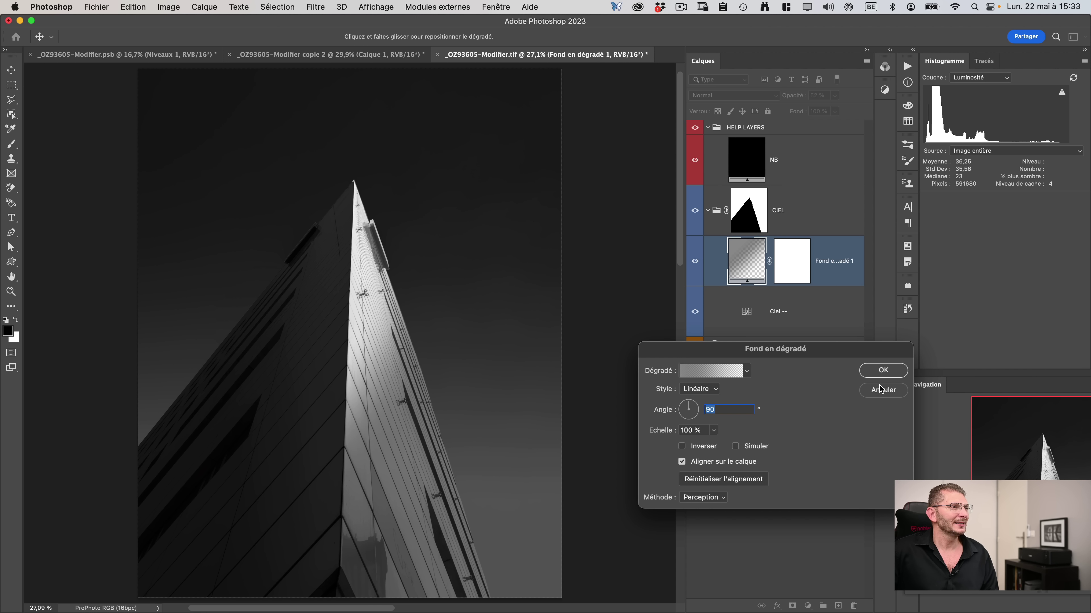
click(883, 371)
drag(802, 102, 789, 99)
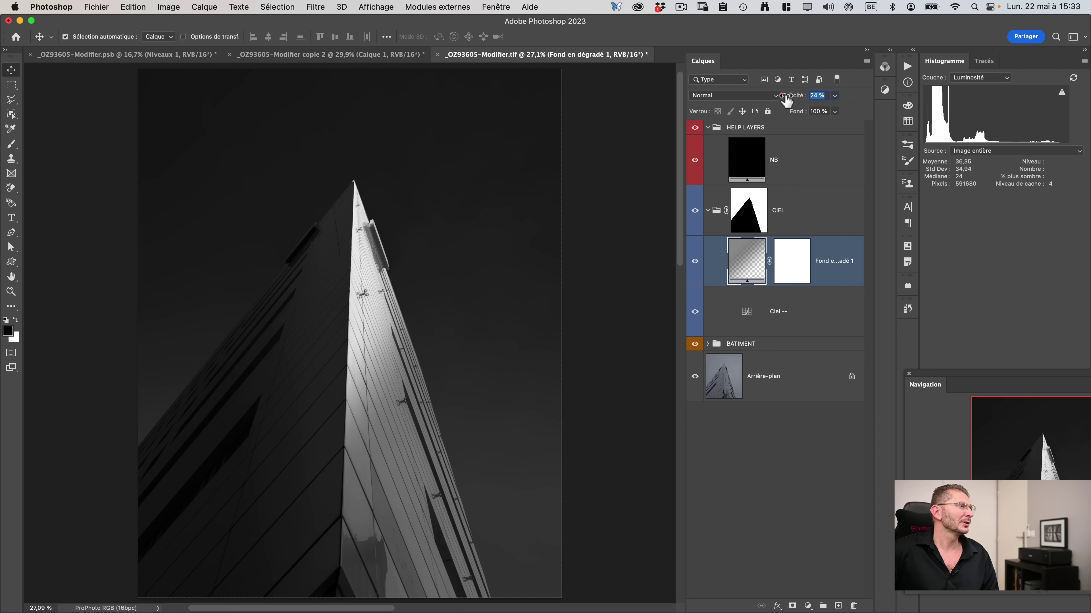
key(super+s)
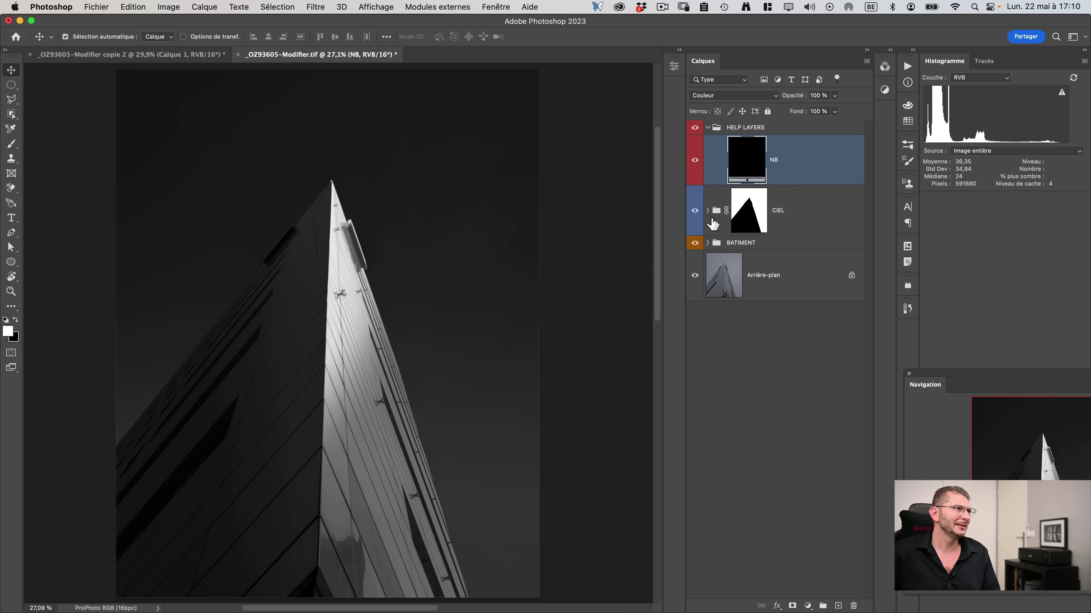
Load the saved selection of the building's right face and add it as a layer mask to the FD group.
click(707, 243)
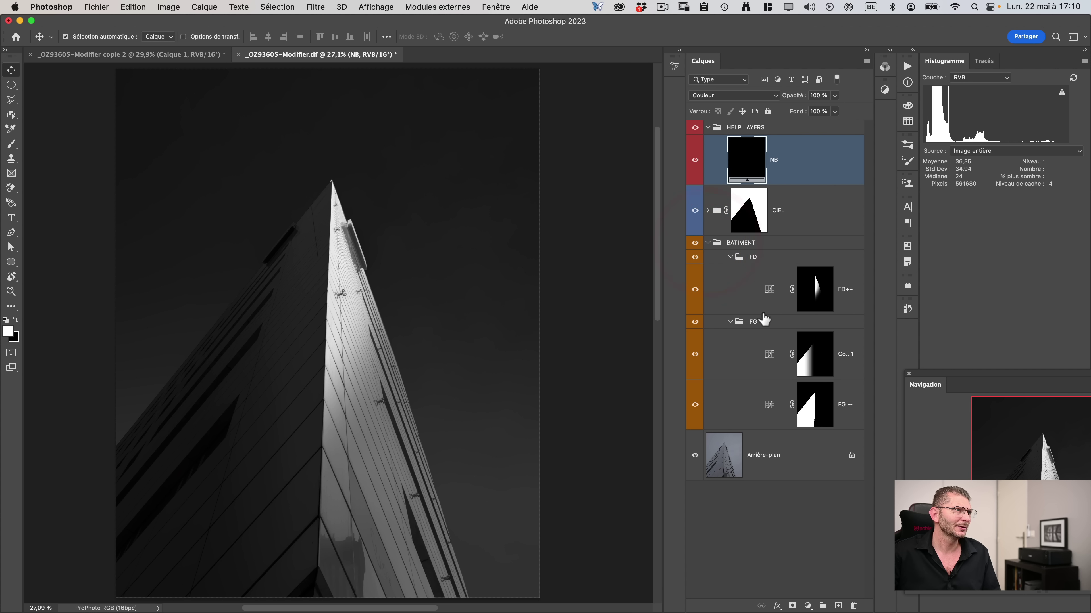
click(730, 321)
click(769, 302)
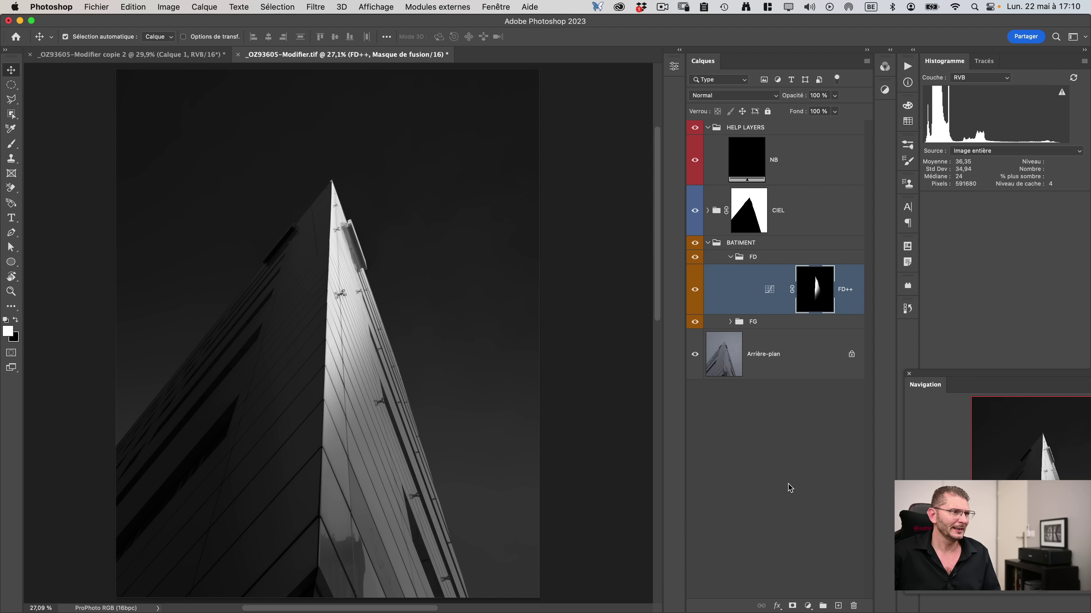
click(773, 259)
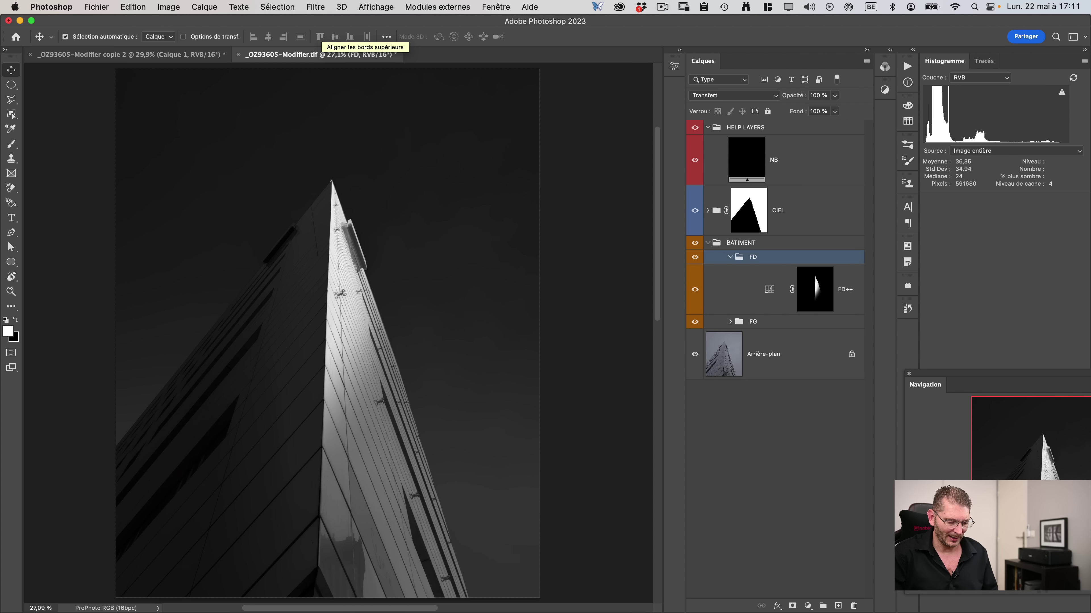
key(alt+shift+super+r)
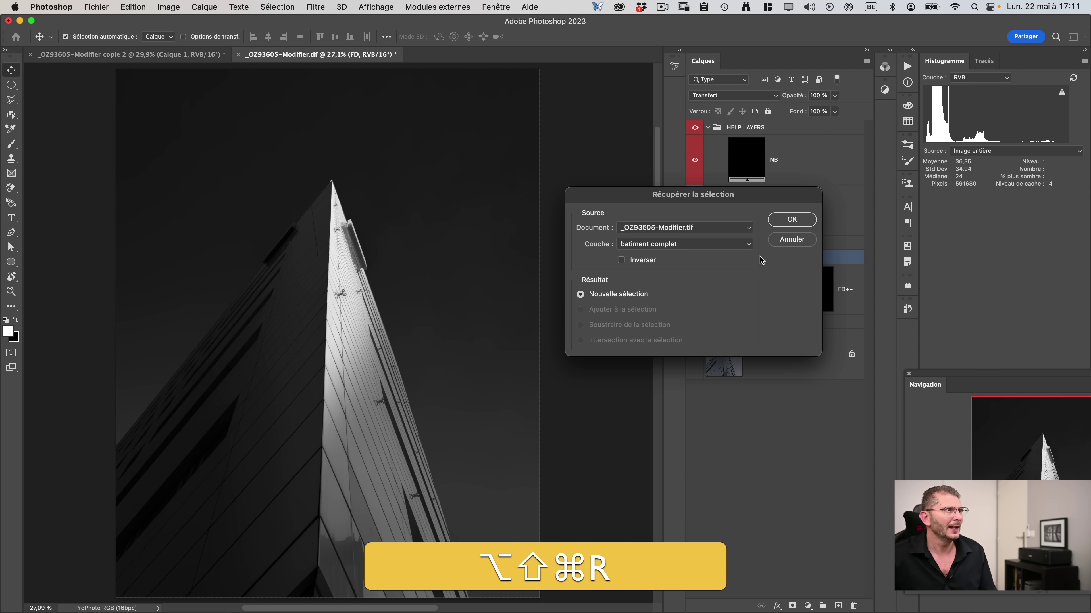
click(722, 244)
click(681, 269)
click(791, 219)
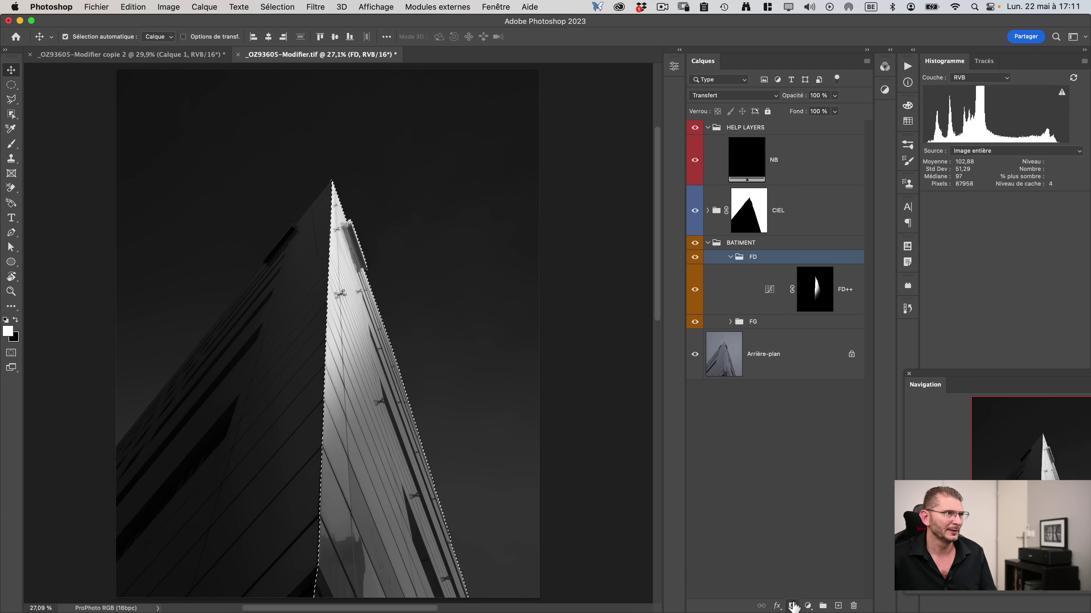
click(792, 606)
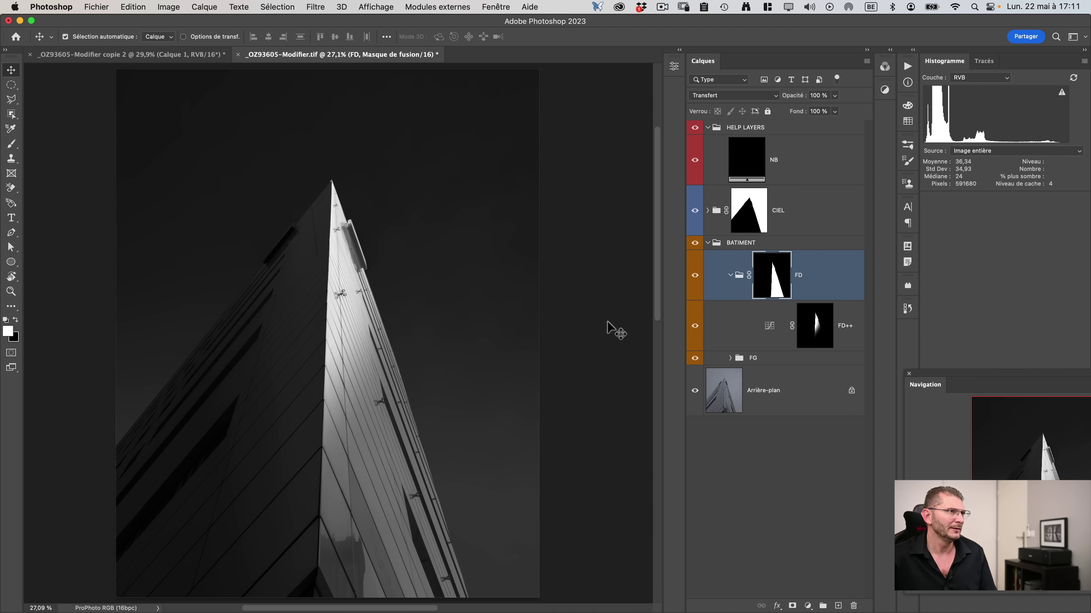
Add a Curves adjustment above FD++ that darkens the right face's midtones, with the shadow point at input 45, output 47.
click(760, 328)
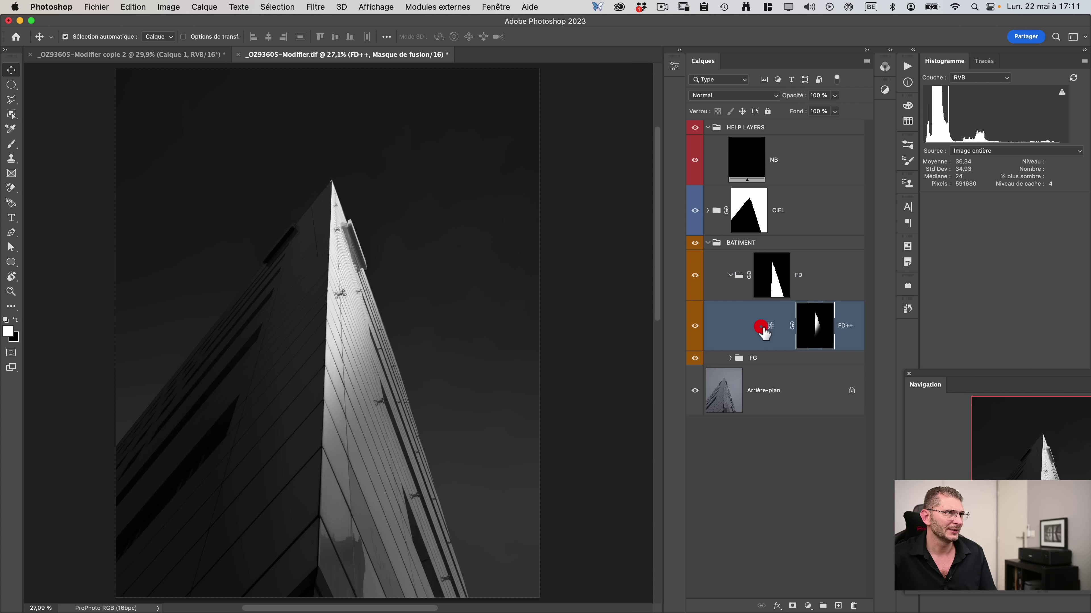
click(807, 605)
click(829, 415)
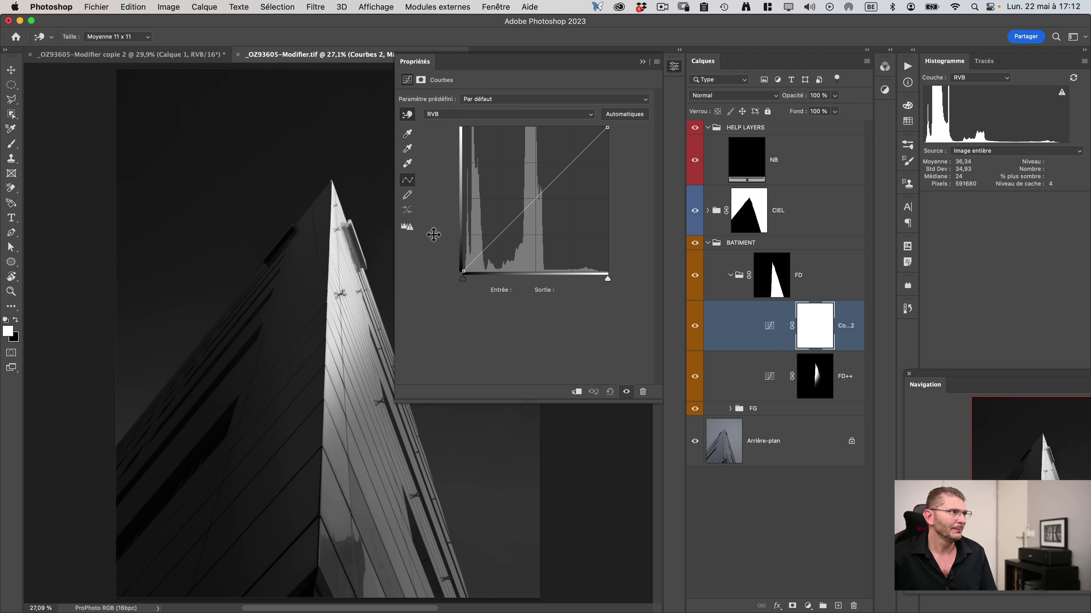
click(407, 115)
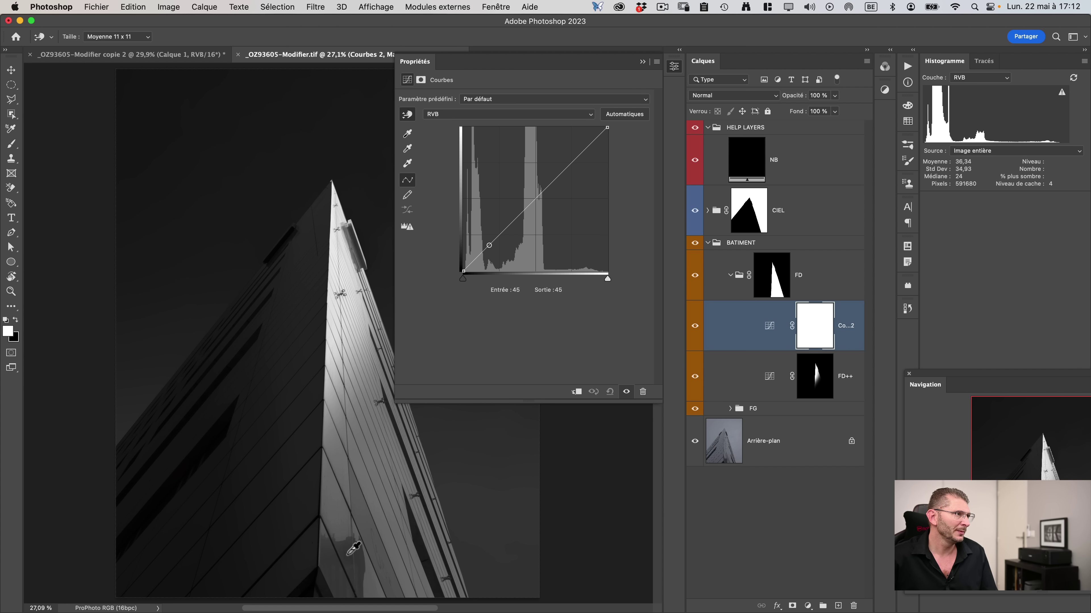
click(350, 537)
click(350, 515)
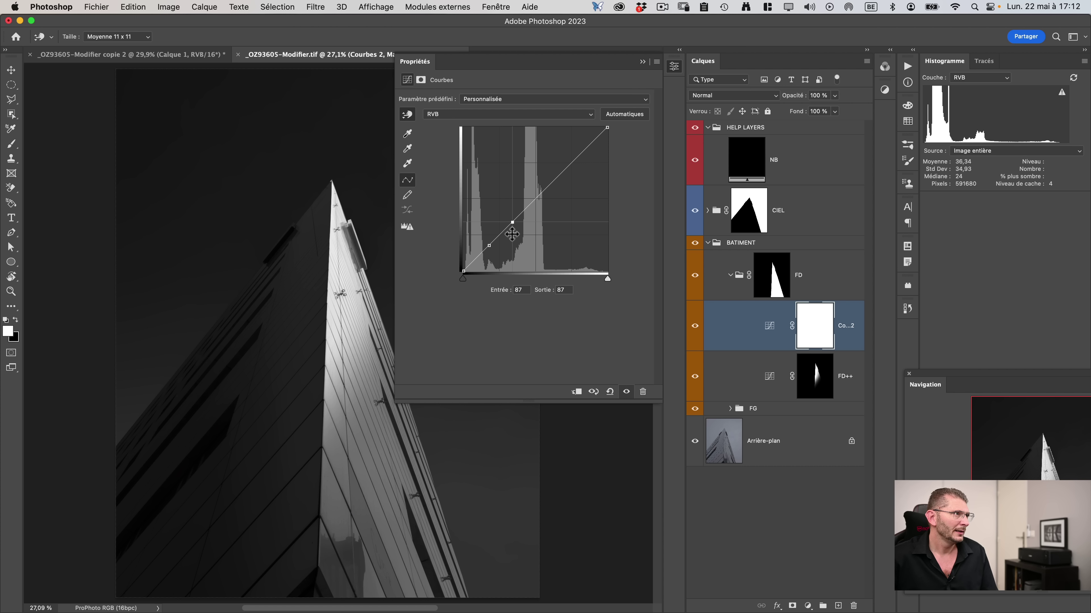
drag(516, 227, 493, 247)
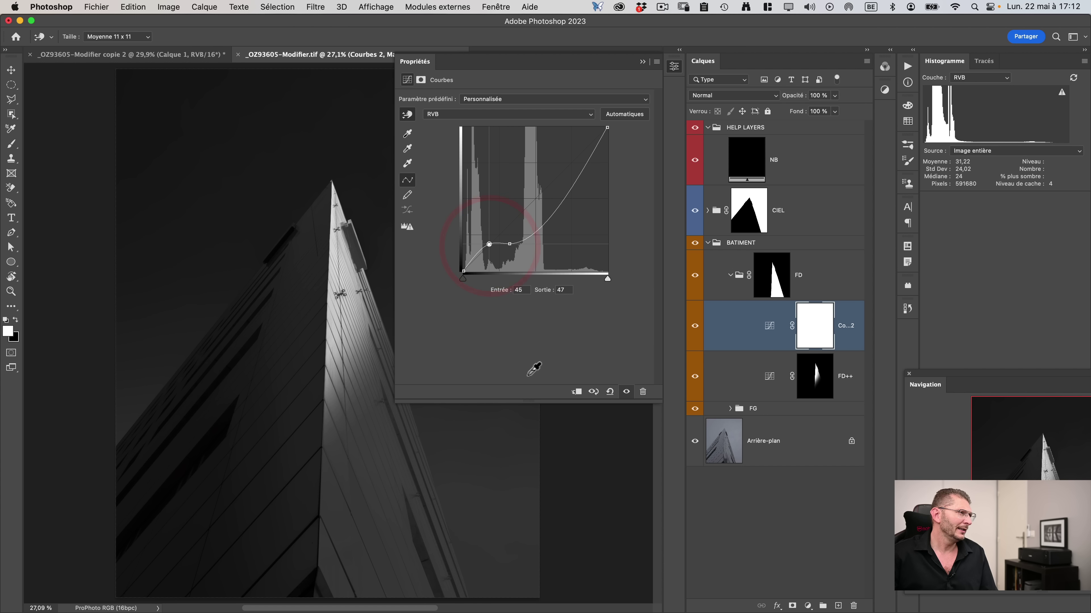
click(626, 391)
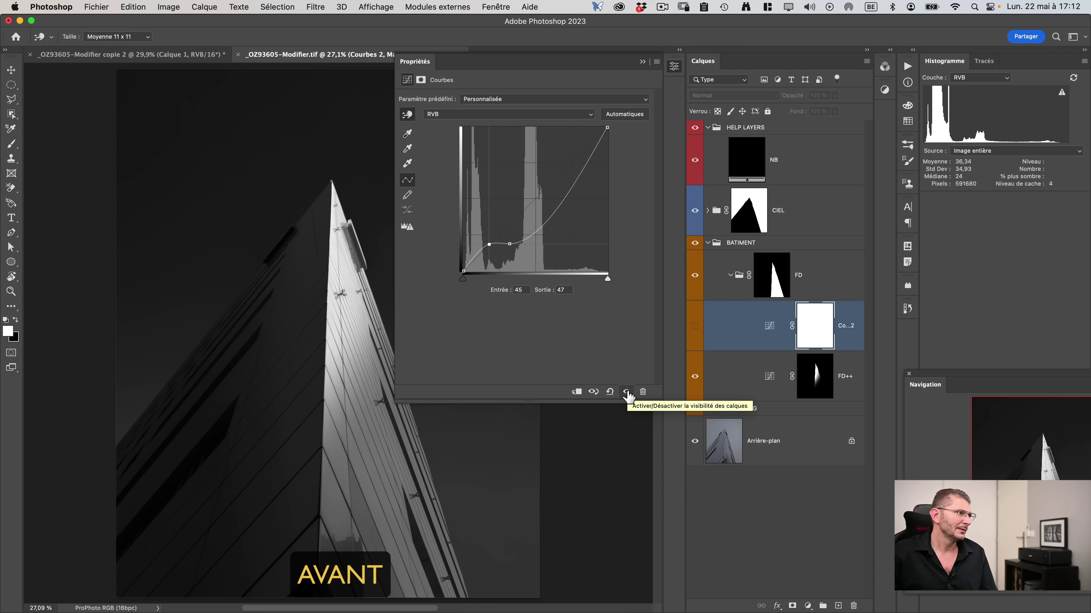
click(626, 391)
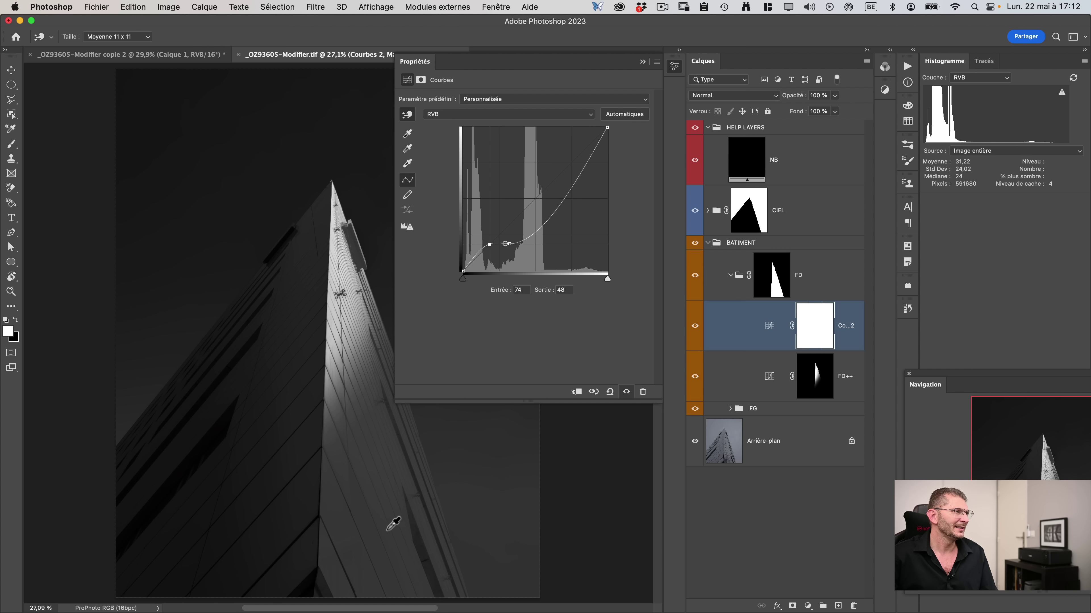
click(643, 61)
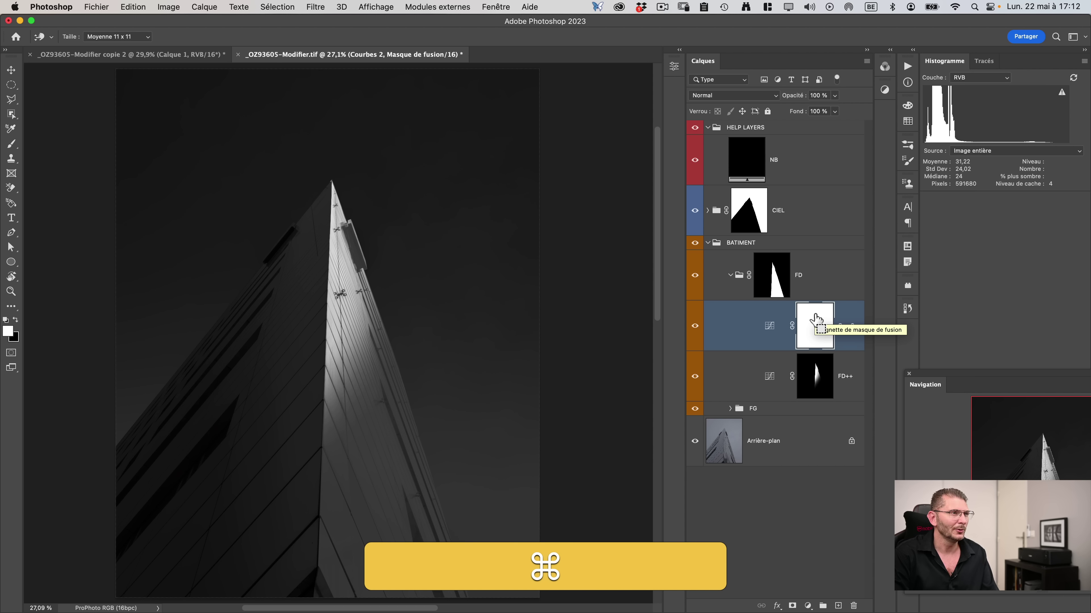
Invert the new curve's mask to black and draw white linear gradients upward from the base of the right face.
key(cmd+i)
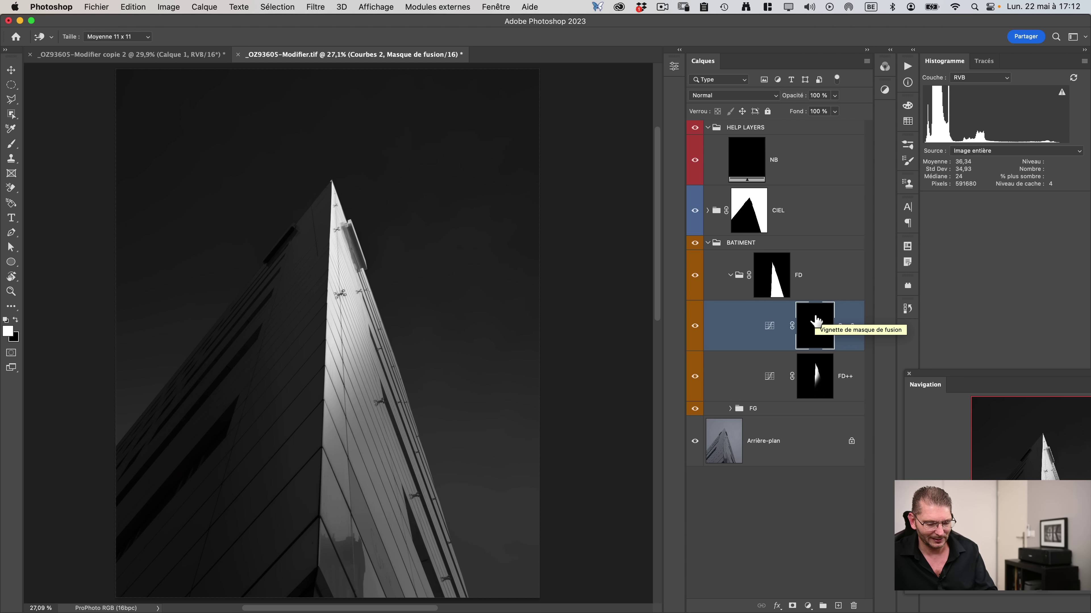
key(g)
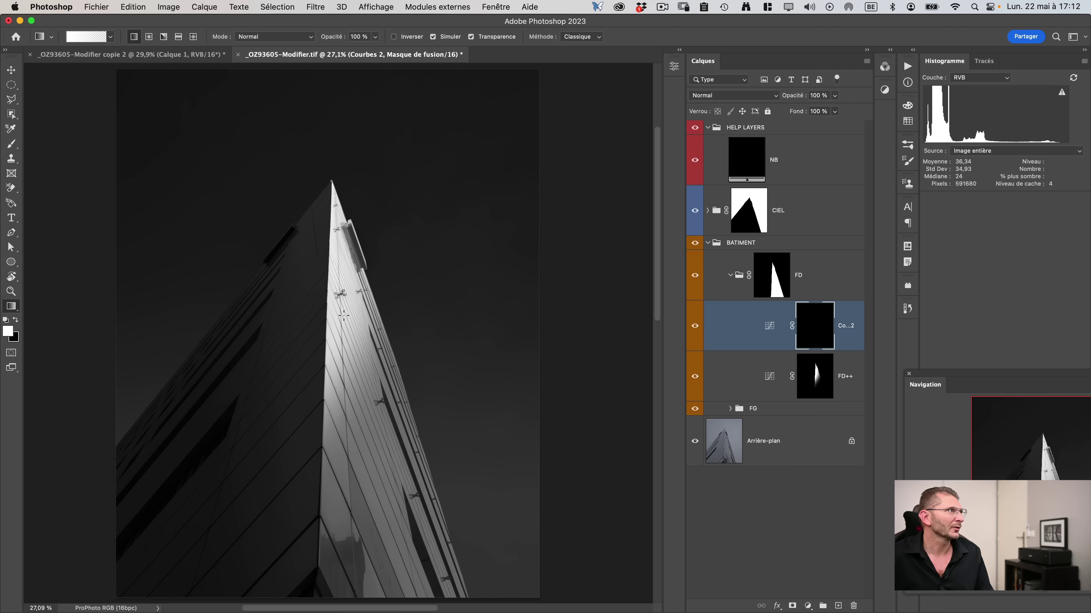
drag(361, 515, 348, 449)
drag(370, 565, 330, 419)
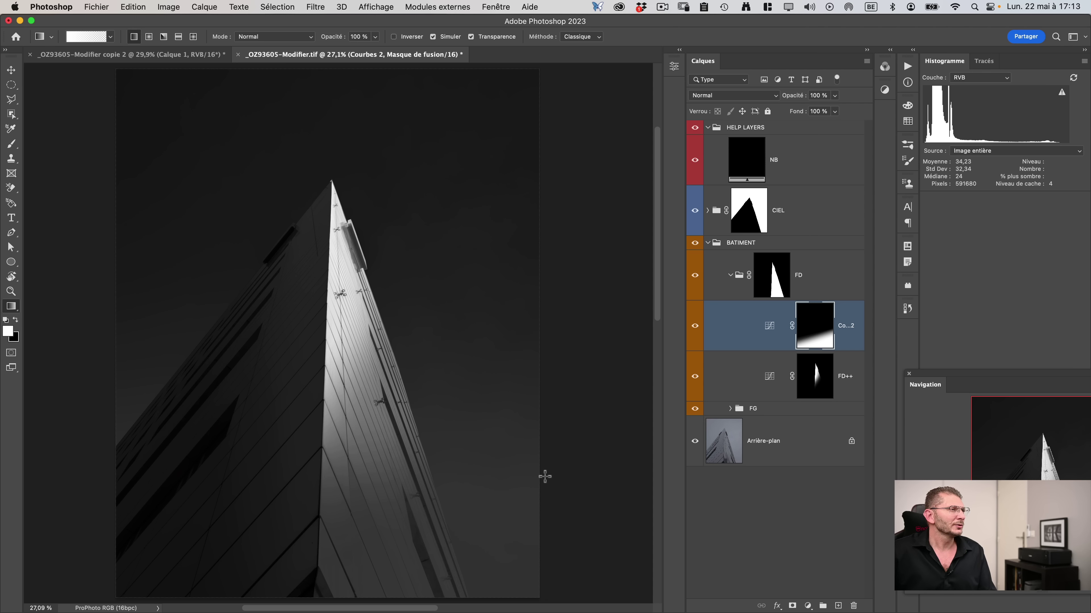
Add another Curves adjustment in the FD group, mapping input 144 to output 89 and raising the black point to output 4.
click(769, 327)
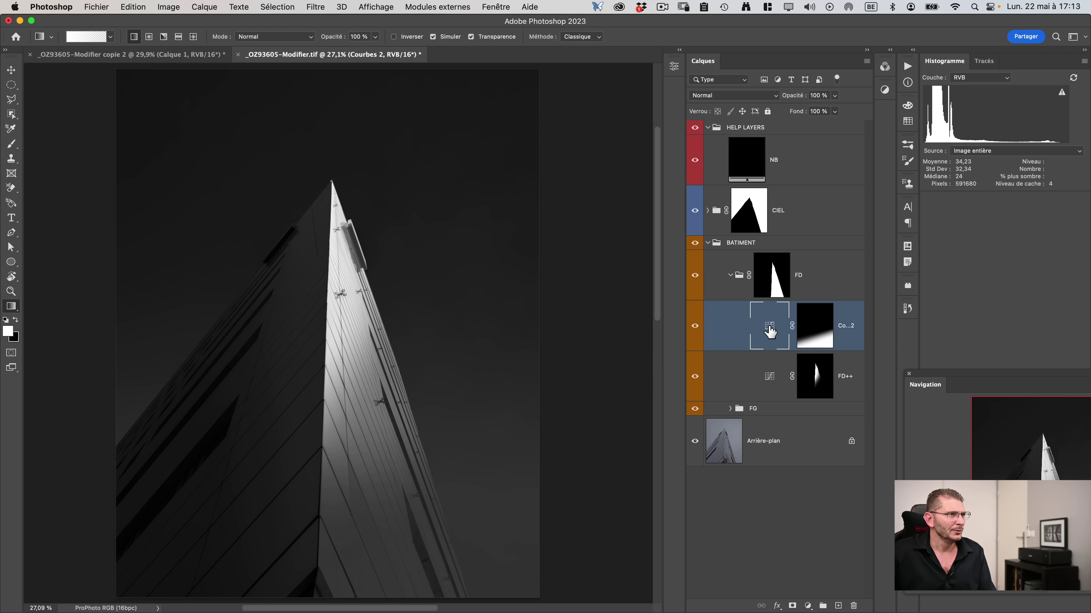
click(808, 605)
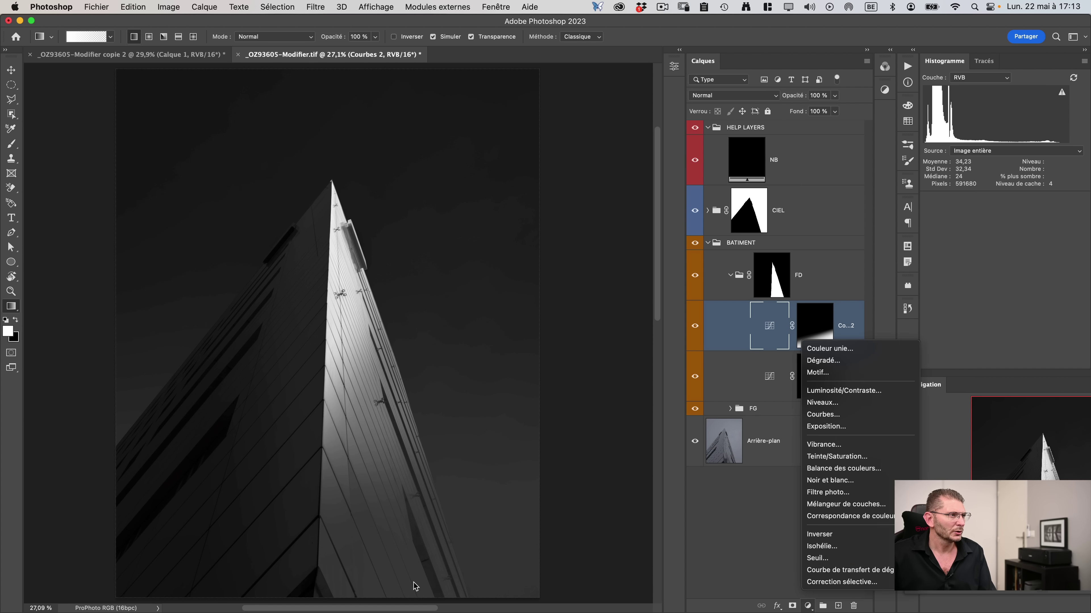
click(822, 414)
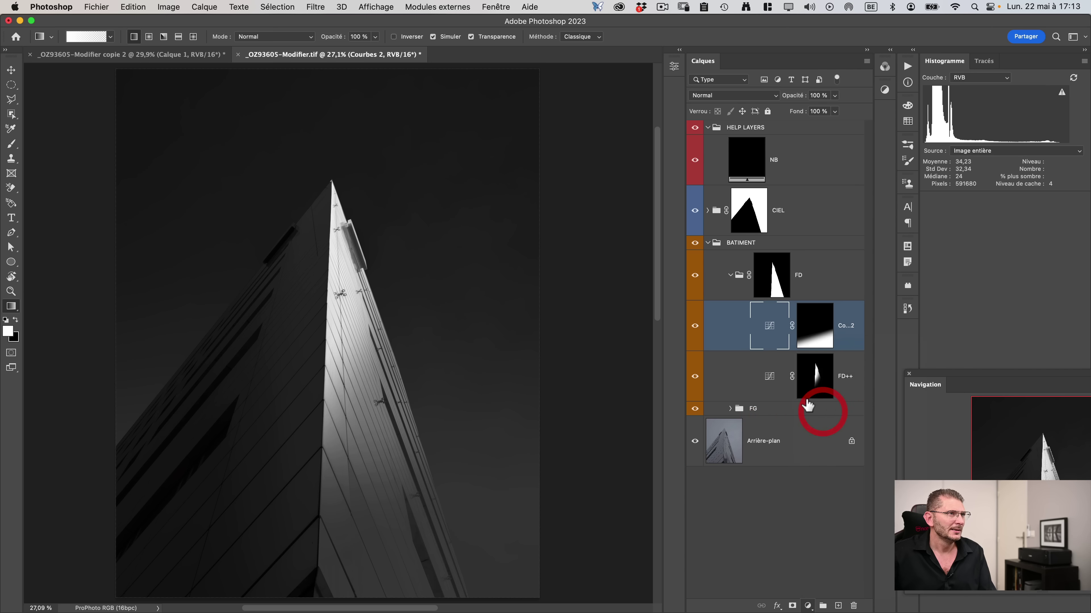
drag(538, 203, 549, 224)
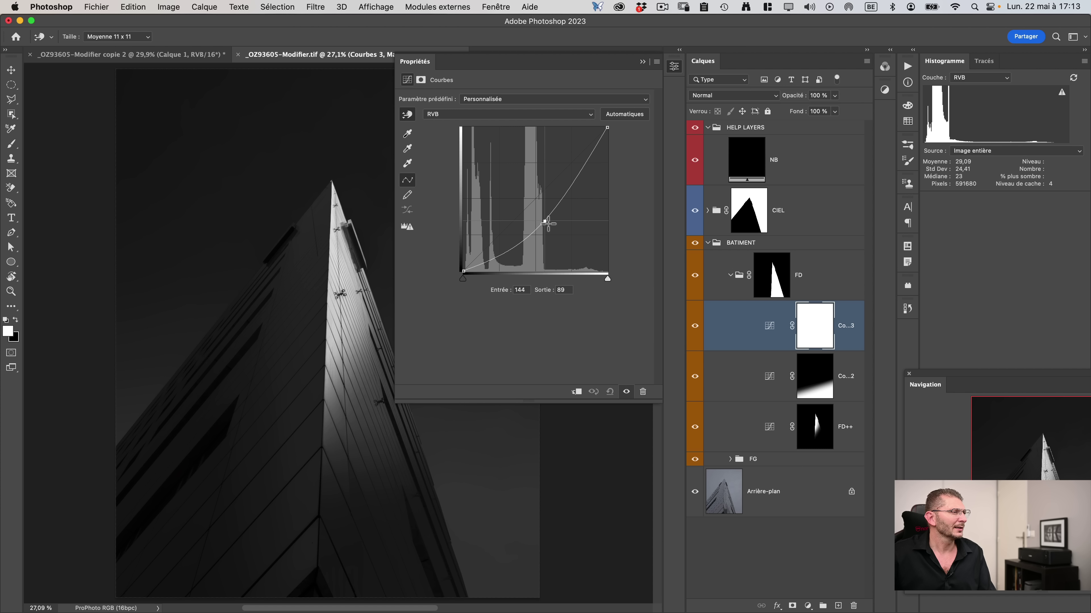
drag(464, 272, 463, 268)
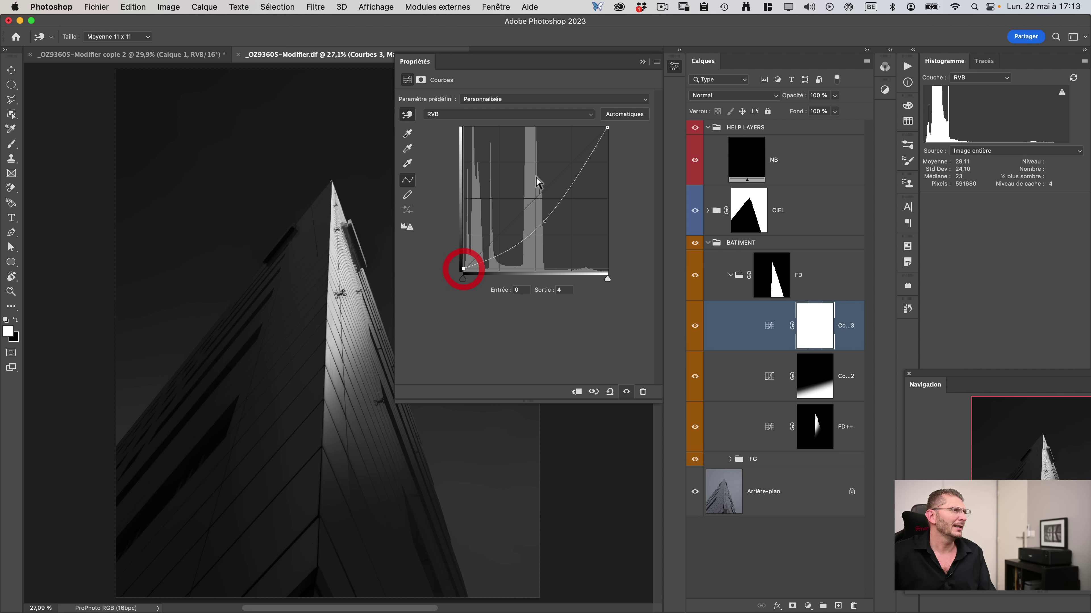
click(694, 334)
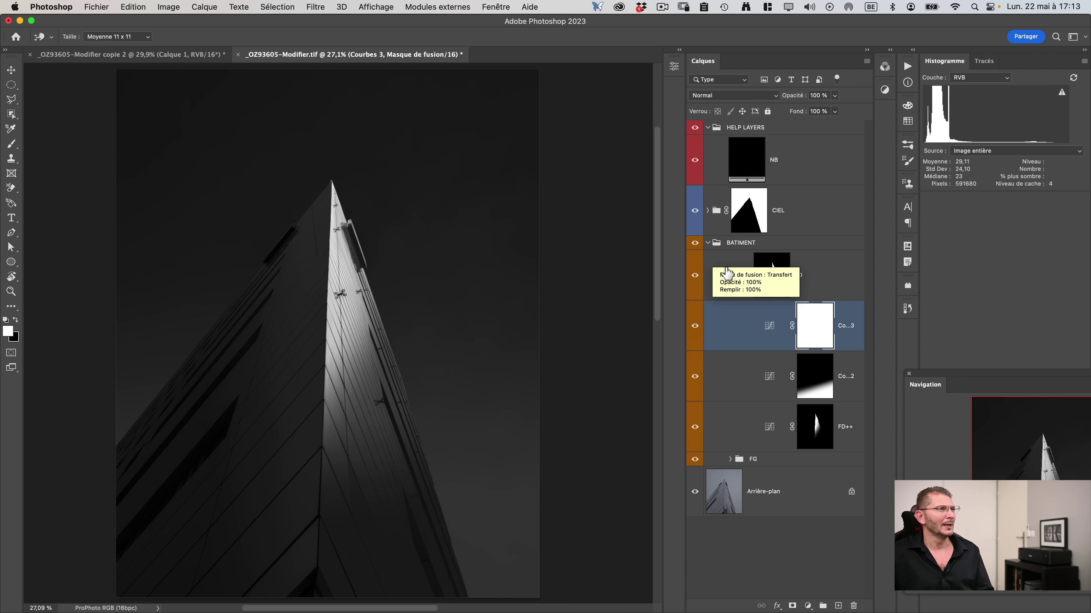
Collapse the FD group and compare the building with and without its adjustments.
click(730, 274)
click(696, 278)
key(g)
click(695, 276)
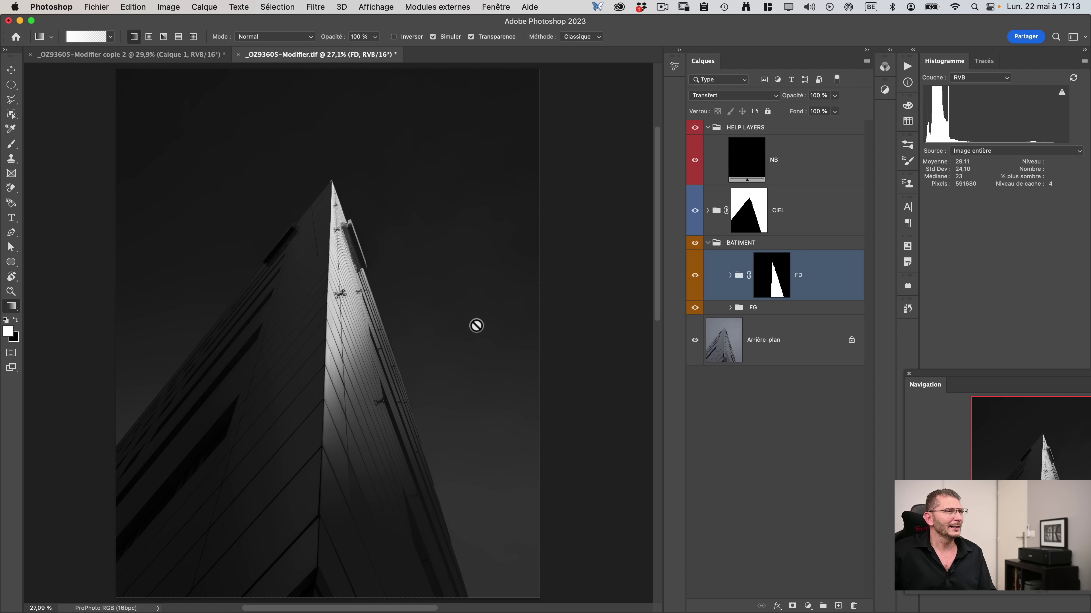
Check the effect of the FG -- layer in the FG group and lower its curve's white point to output 64.
click(730, 307)
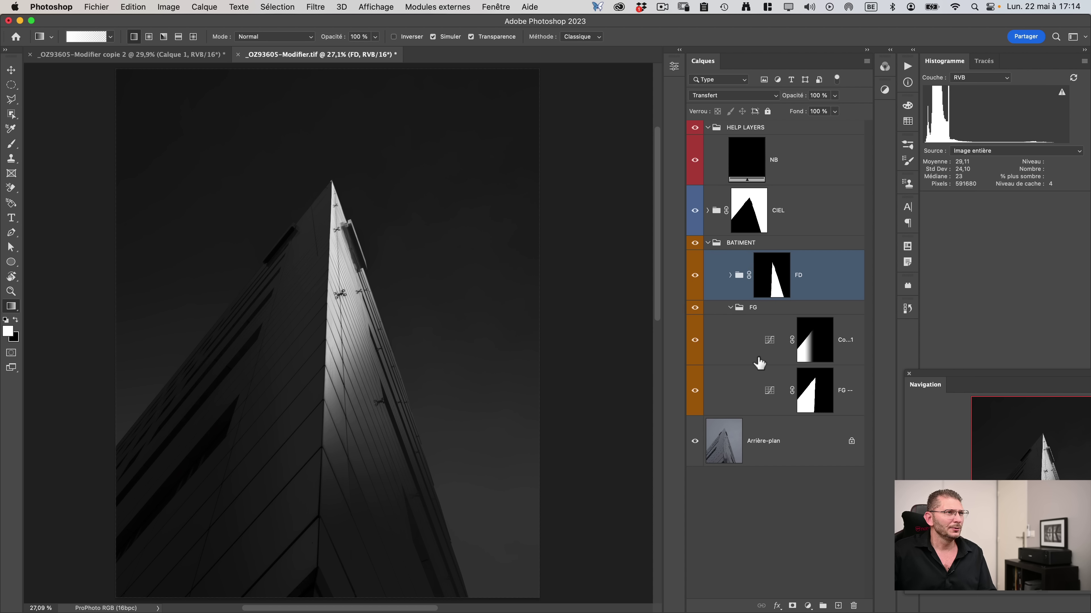
click(773, 391)
click(695, 391)
click(695, 390)
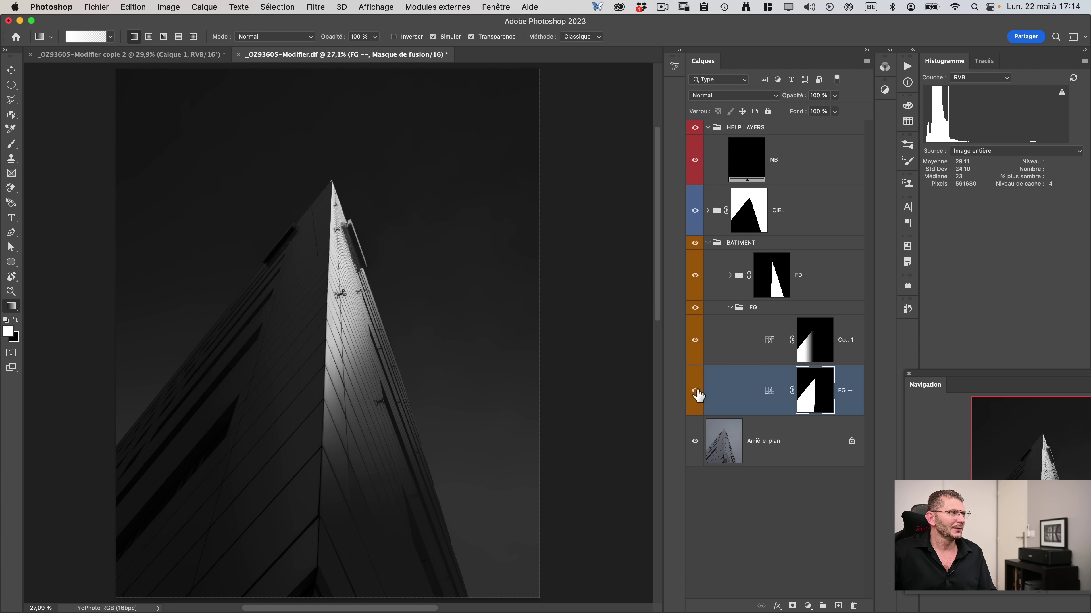
double_click(770, 393)
drag(612, 227, 624, 239)
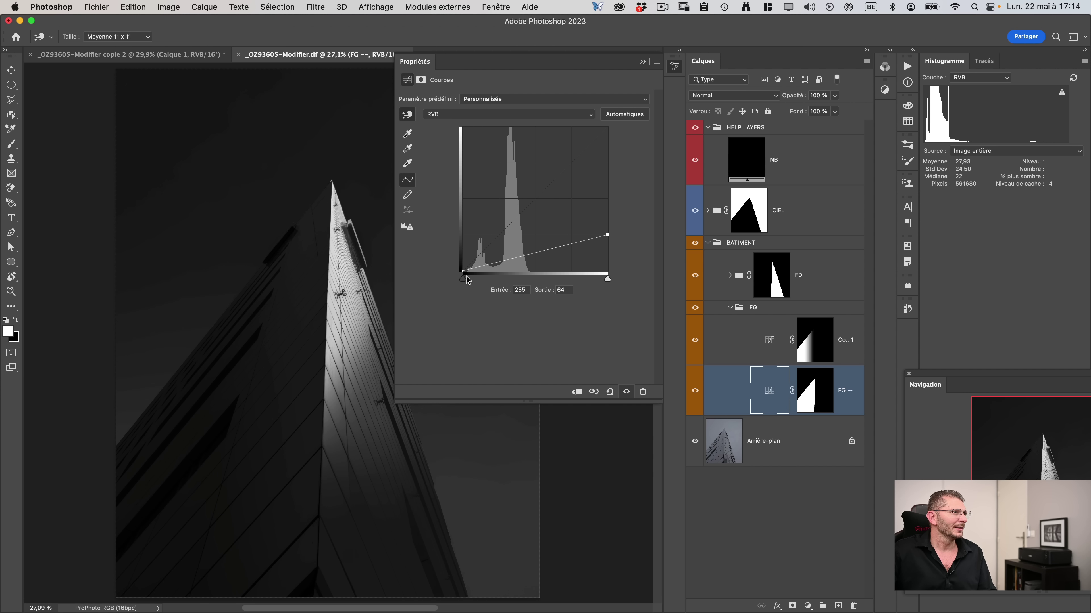
Raise the black point of the FG -- curve to output 3, collapse the FG group and save the document.
drag(467, 274, 468, 272)
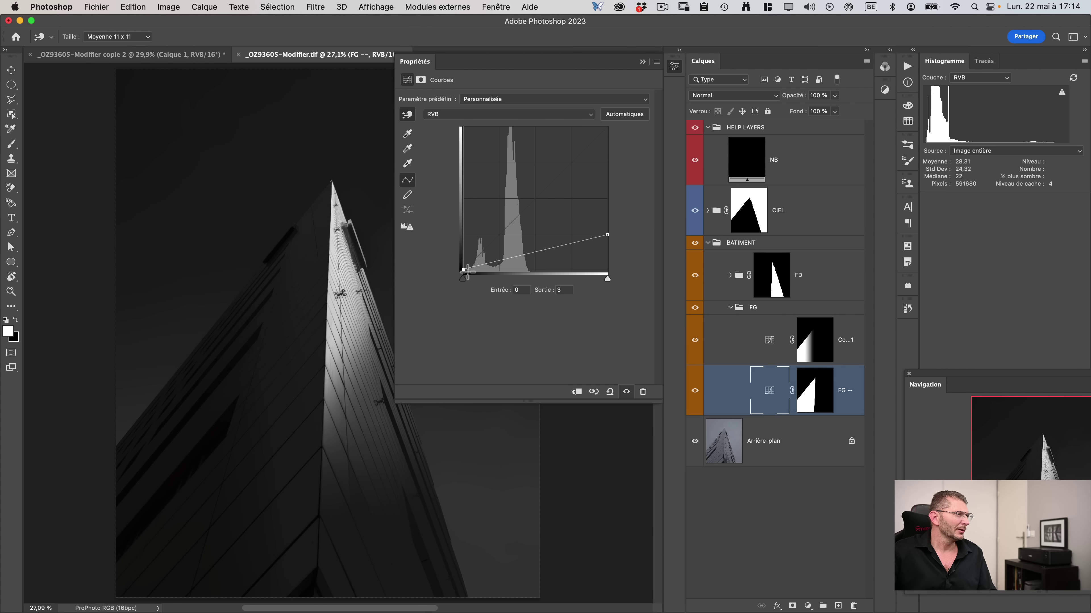
click(642, 61)
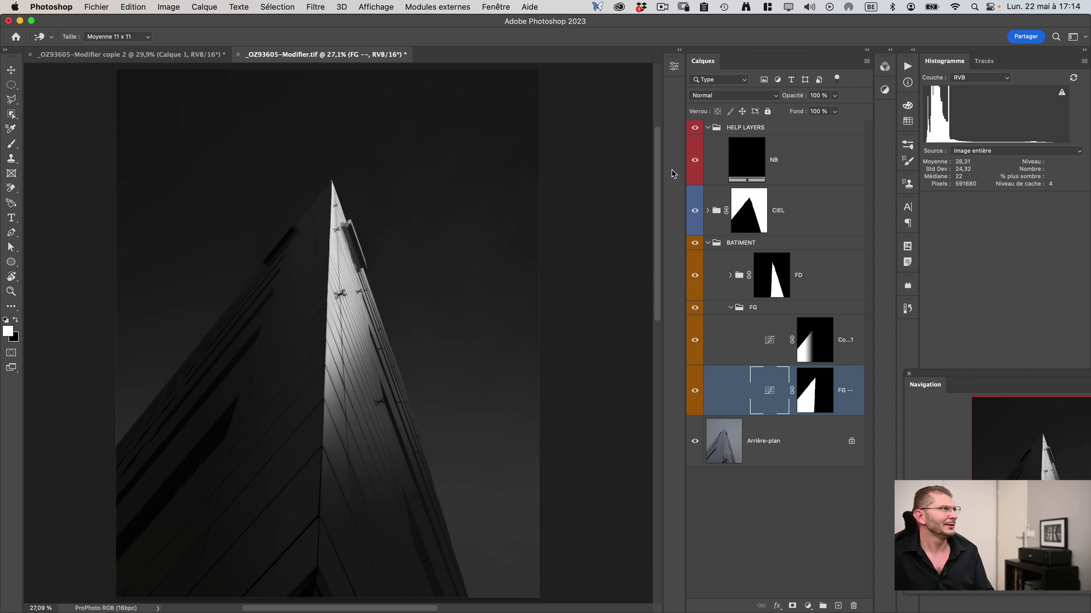
click(730, 307)
key(super+s)
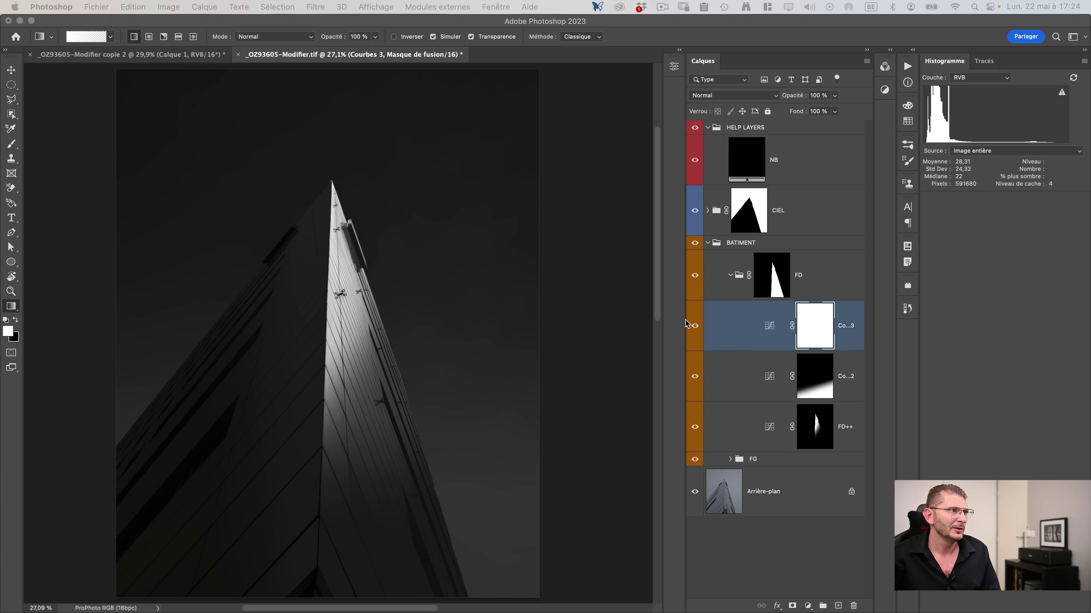
Widen the layer list and rename the Courbes 1 layer in the FG group as "--".
drag(685, 319, 609, 317)
click(641, 308)
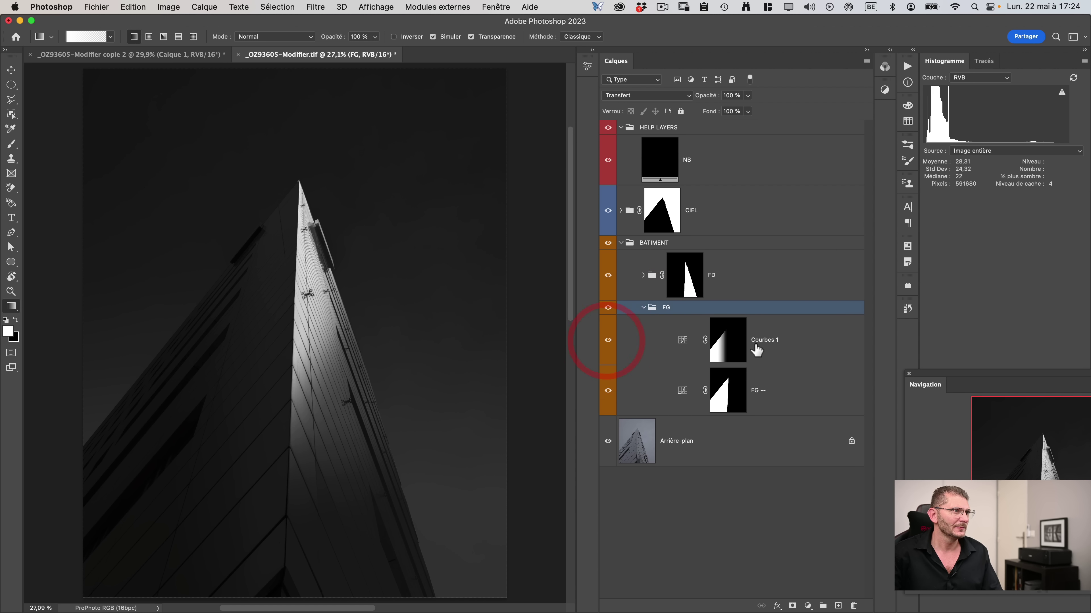
click(767, 344)
key(Return)
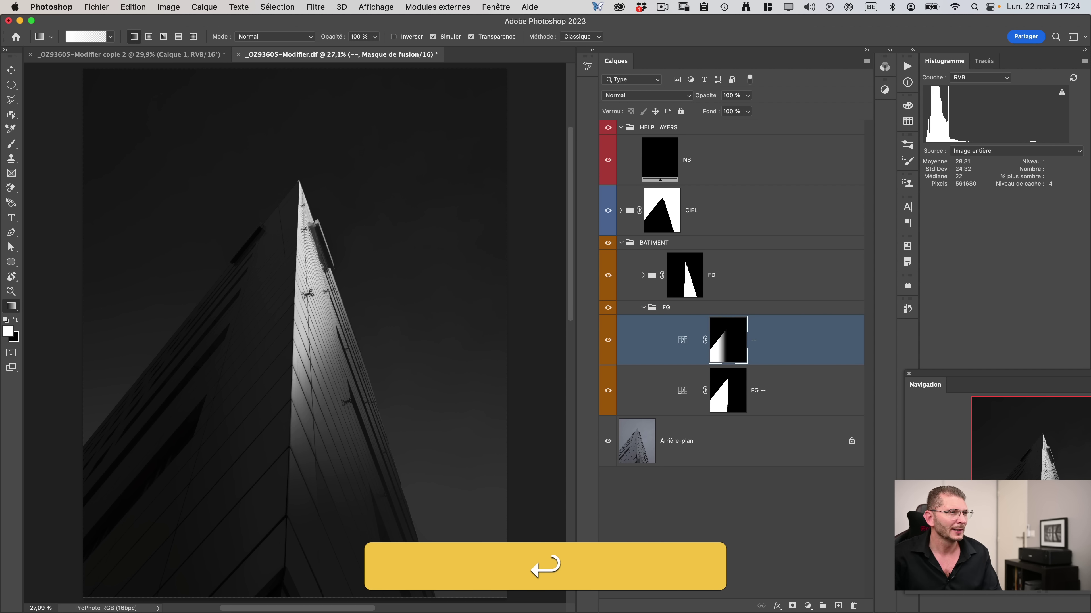
click(643, 307)
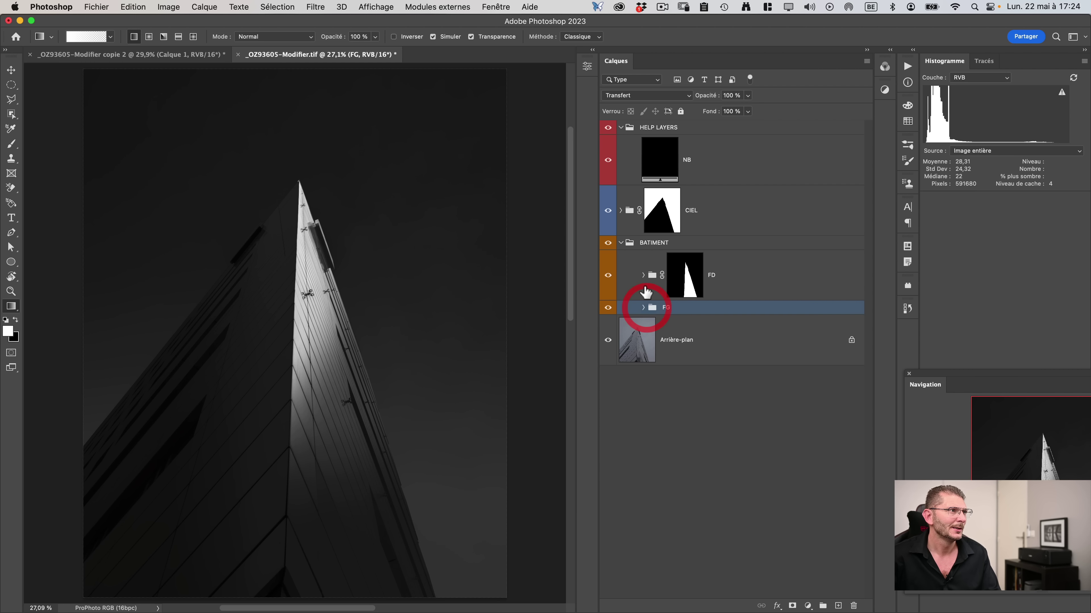
In the FD group, check the two upper curves' effects and rename Courbes 2 as "egalisation reflet" and Courbes 3 as "bas--".
click(643, 275)
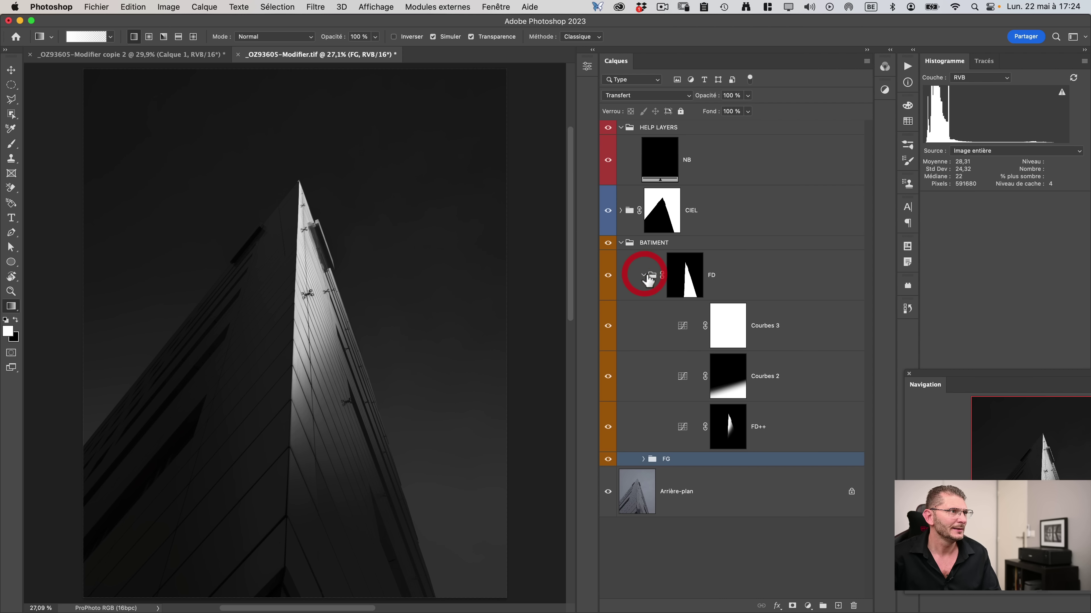
click(609, 327)
click(609, 377)
click(608, 376)
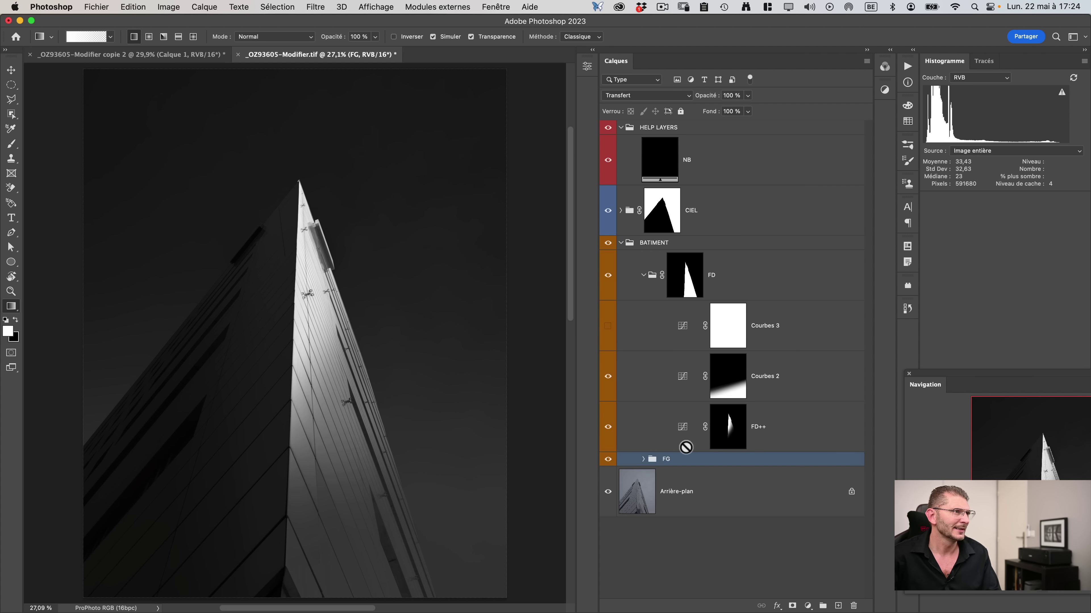
double_click(764, 377)
text(egalisation reflet)
key(shift+Tab)
key(BackSpace)
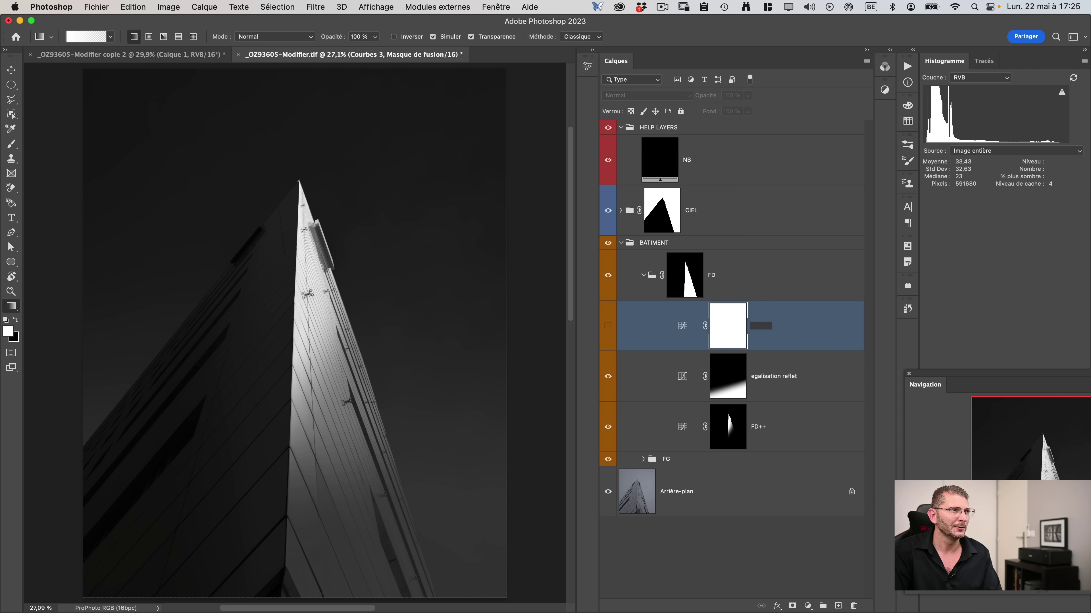
text(bas--)
key(Return)
click(608, 327)
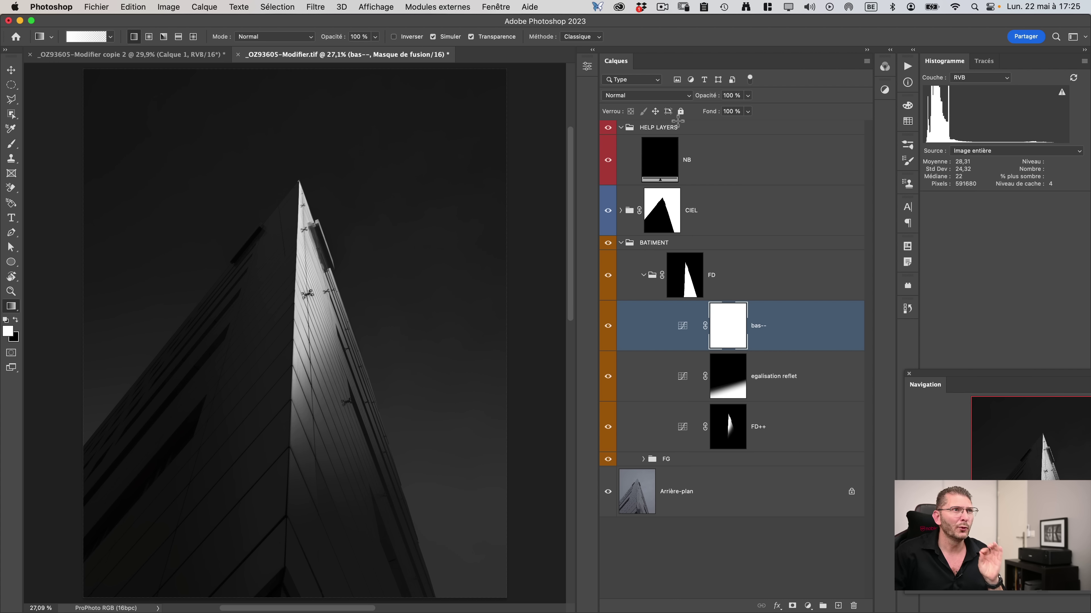
Switch the histogram to the Luminosité channel and refresh it with uncached data.
click(996, 81)
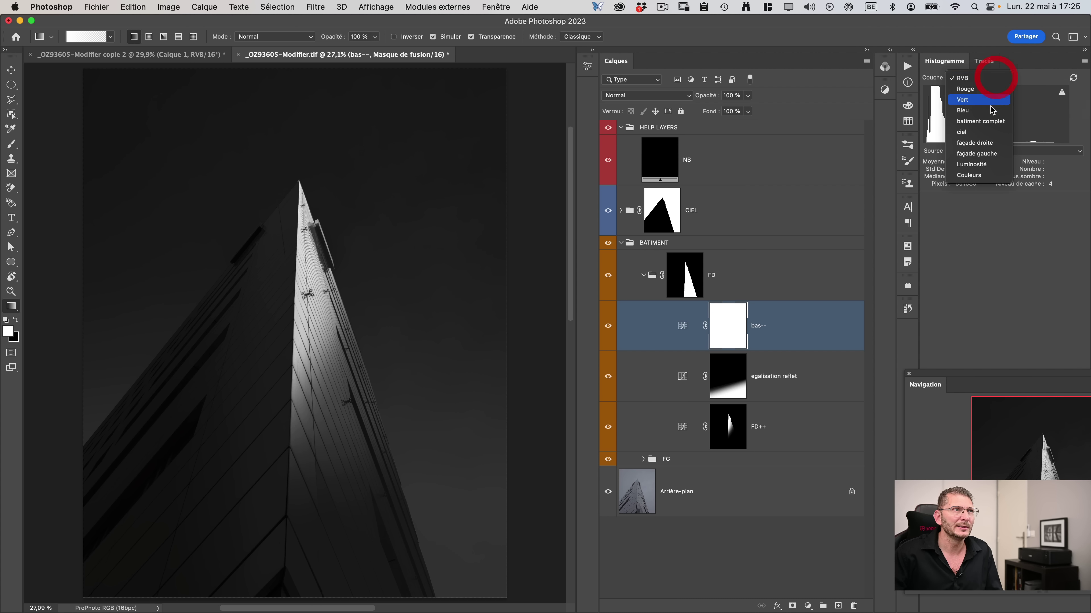
click(975, 159)
click(1074, 79)
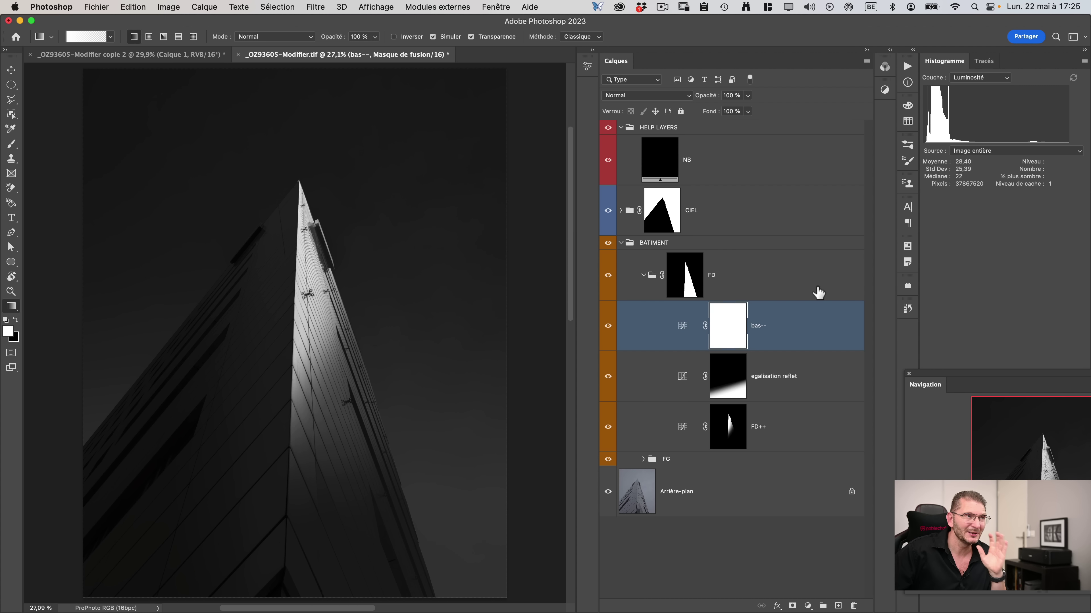
Add a Curves adjustment above bas-- in the FD group and bring its white point in to input 209.
click(807, 606)
click(822, 414)
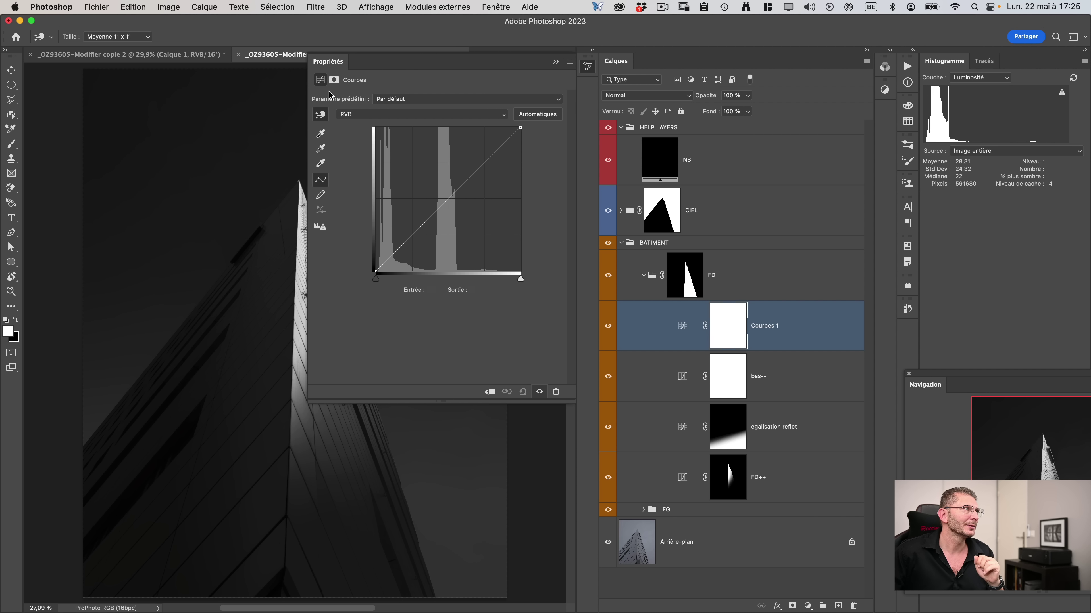
key(space)
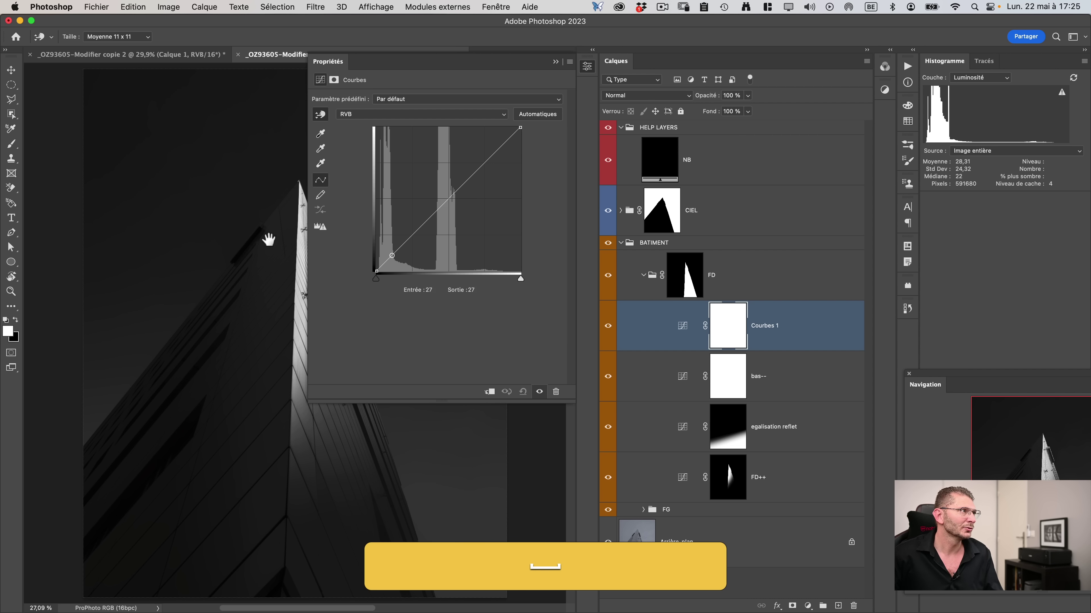
drag(269, 240, 200, 238)
click(521, 279)
drag(522, 279, 478, 280)
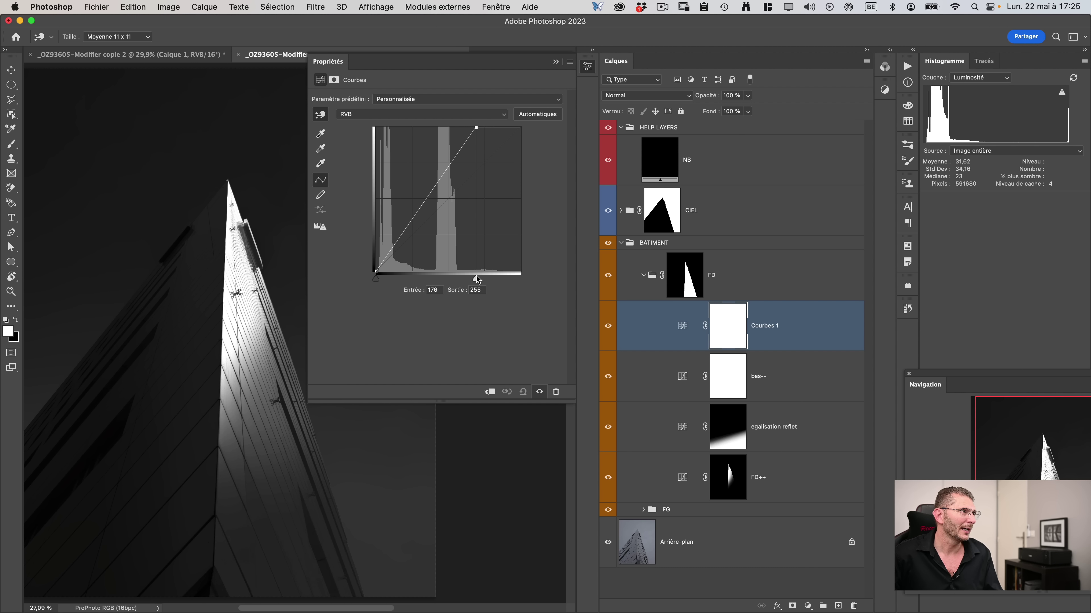
key(alt)
mouse_move(478, 279)
mouse_down()
mouse_move(549, 283)
mouse_move(498, 280)
mouse_up()
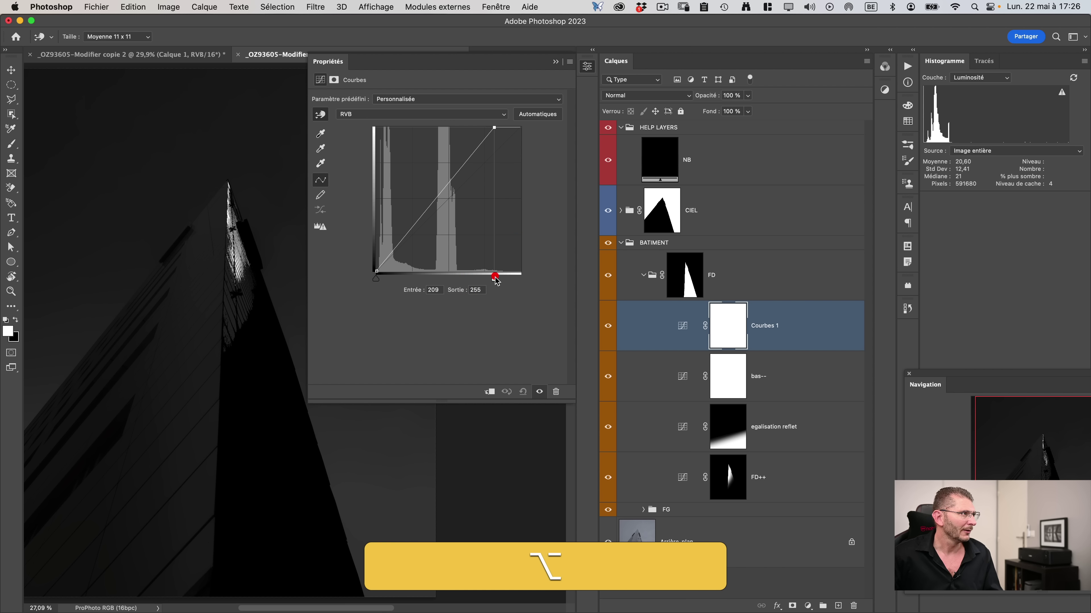
Invert the new curve's mask to black, draw a white radial gradient over the building's tip and compare the effect.
key(g)
click(728, 322)
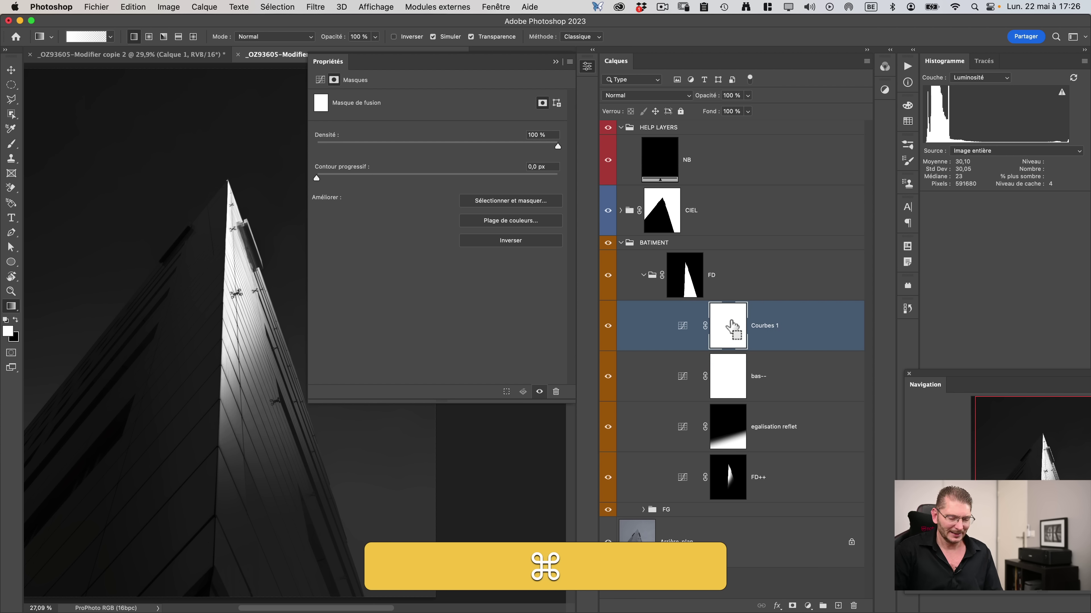
key(super+i)
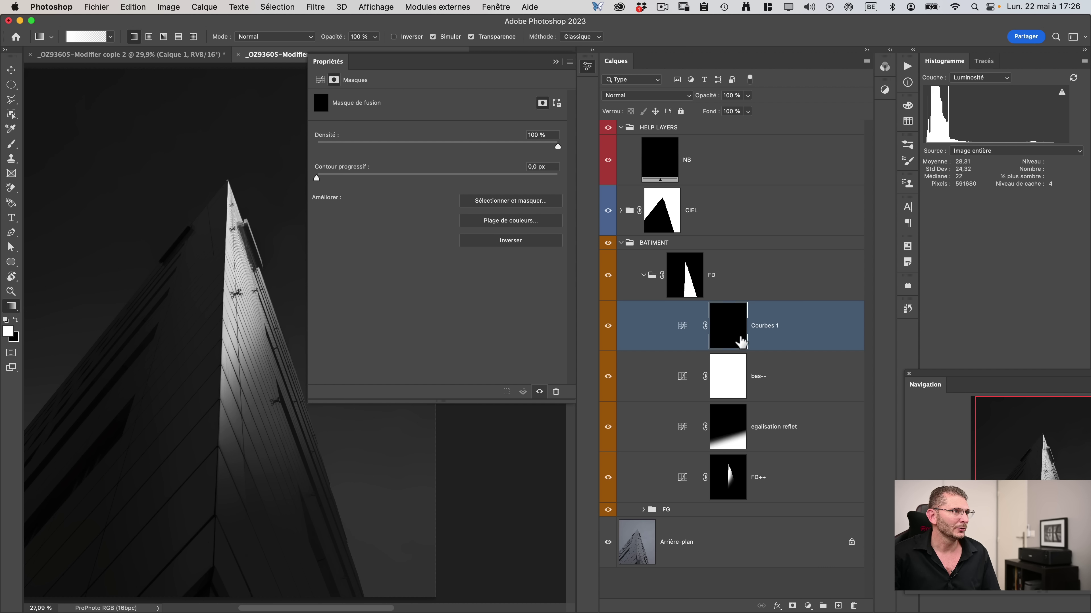
click(150, 39)
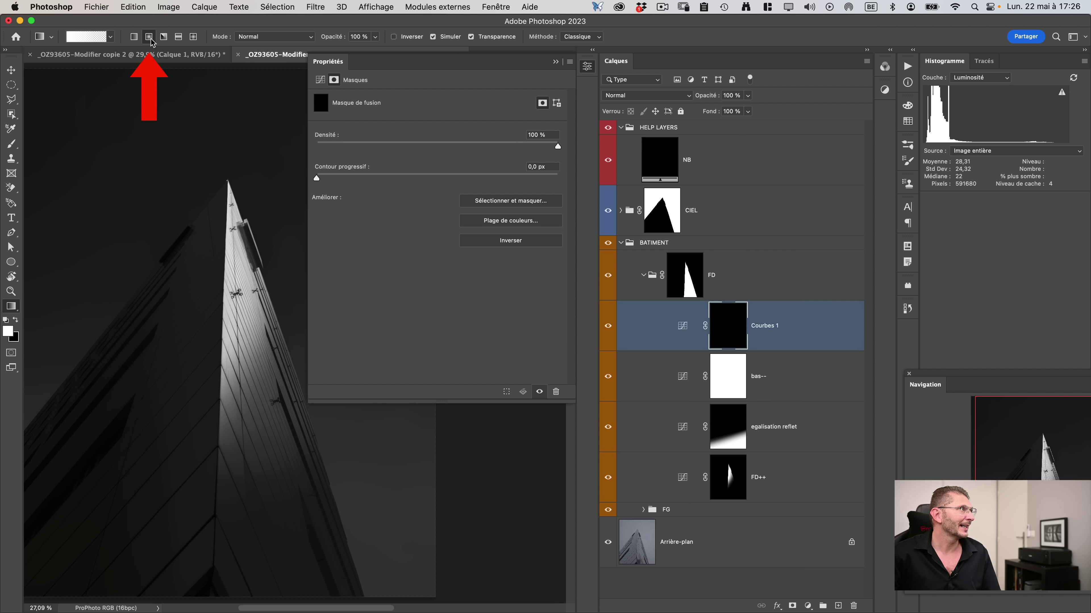
drag(227, 181, 245, 248)
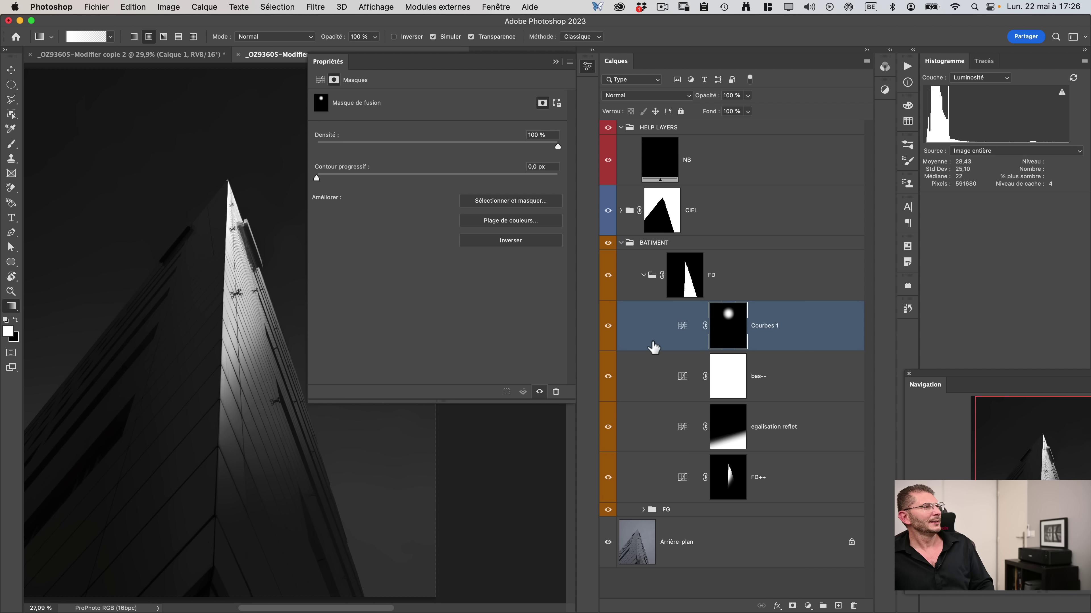
click(616, 327)
click(616, 326)
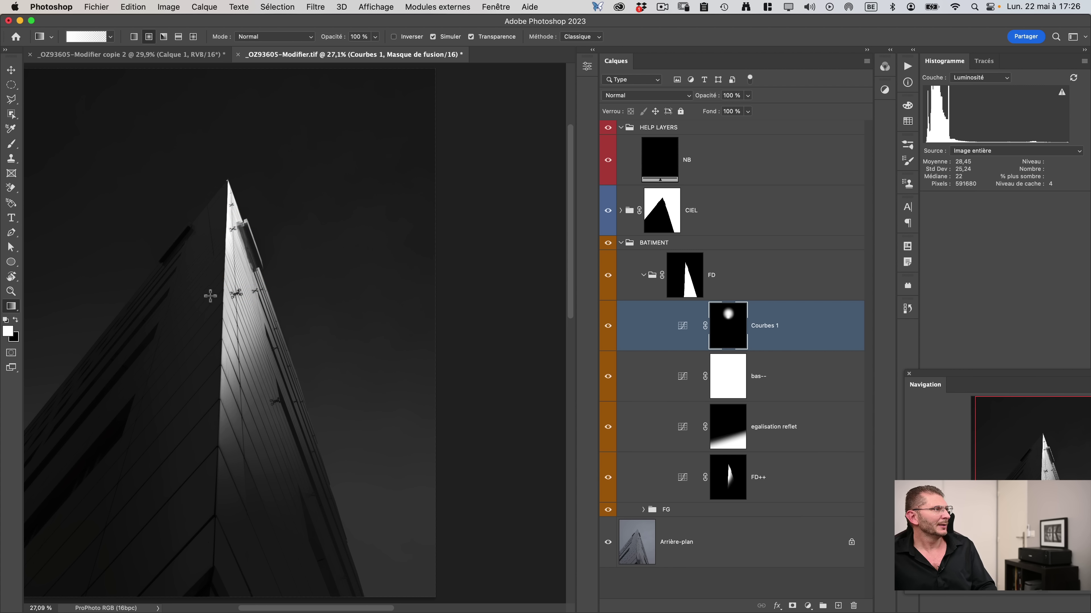
scroll(266, 232, left, 1)
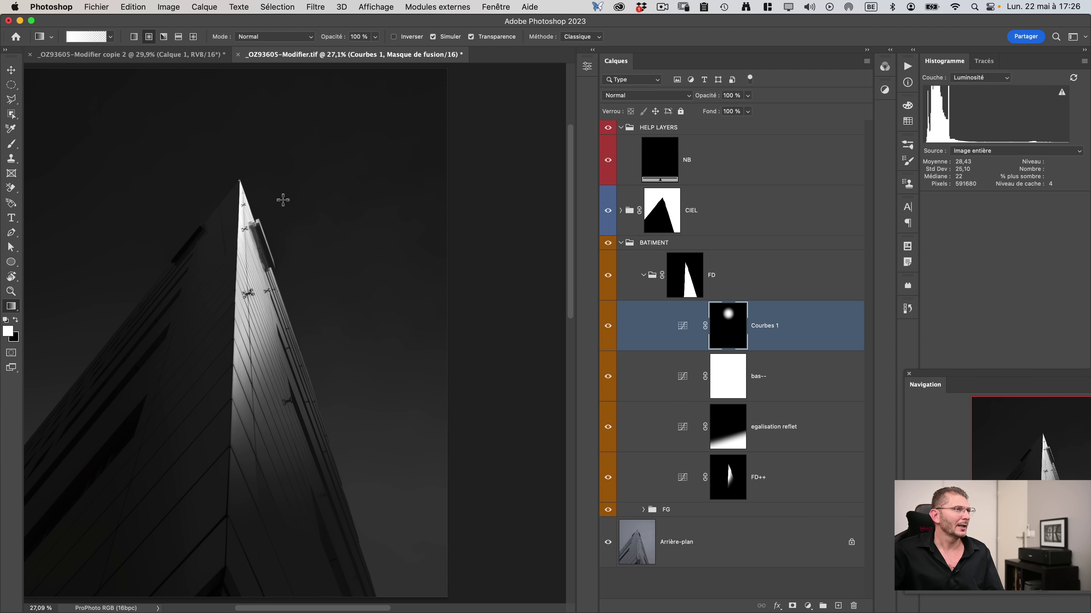
Rename the tip's curve layer as "pointe ++" and refresh the histogram to check the highlights.
double_click(768, 326)
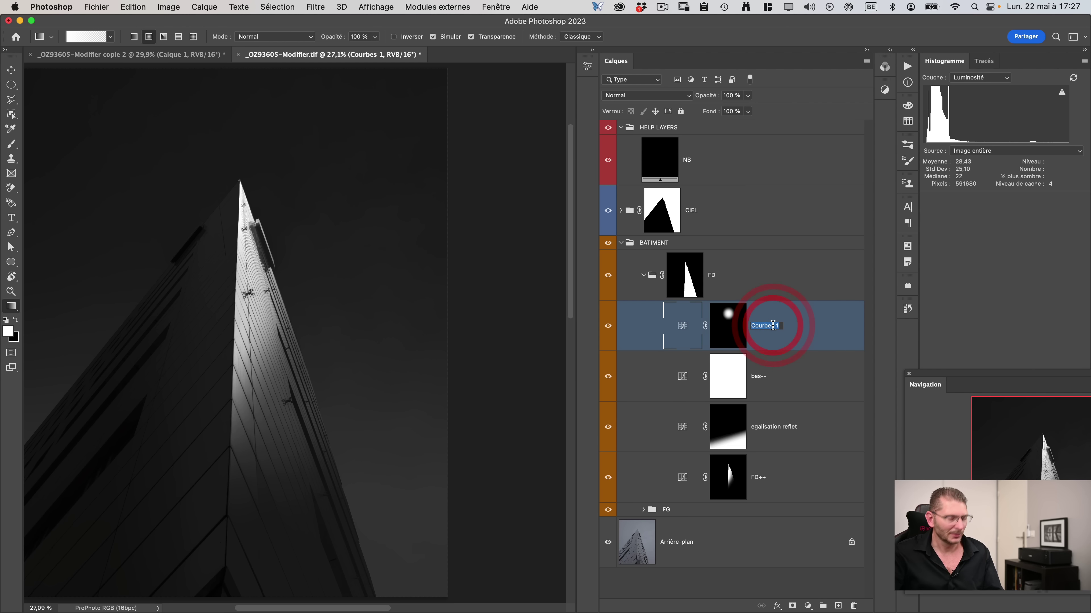
text(pointe)
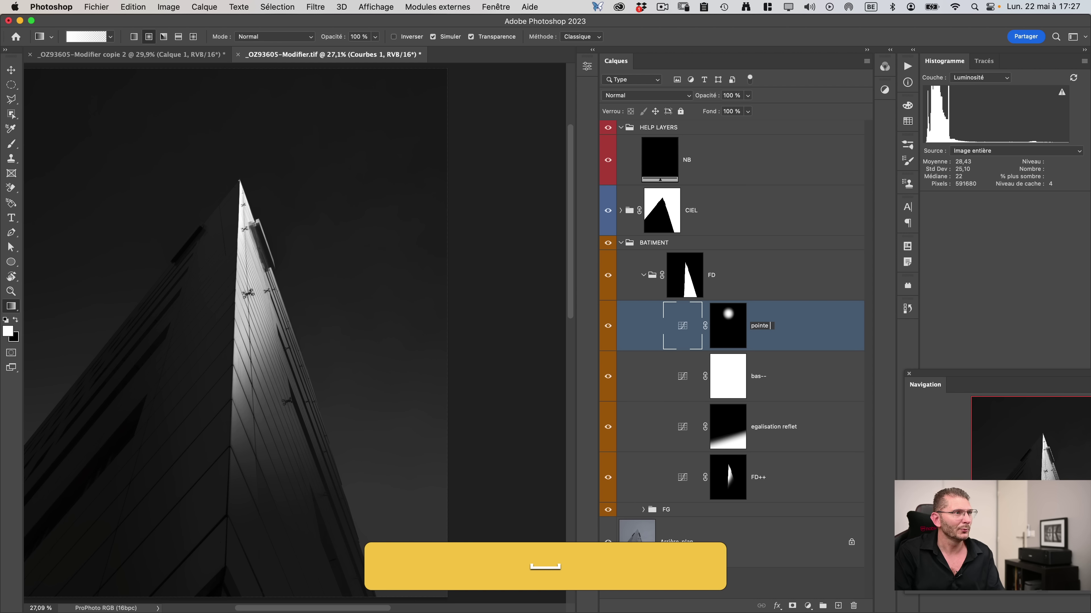
text( ++)
click(1074, 78)
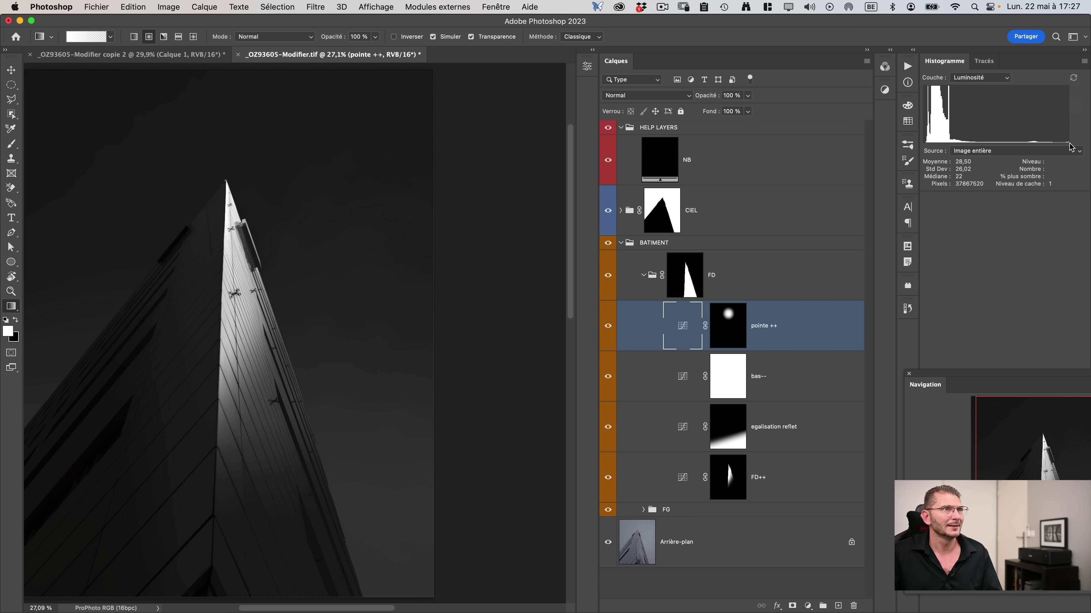
key(space)
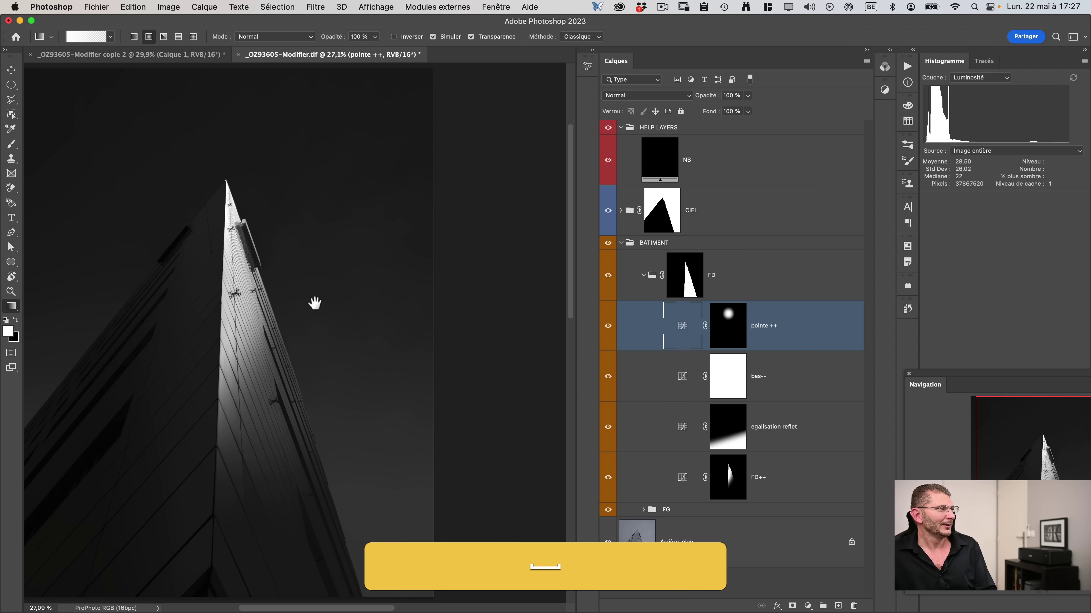
drag(316, 301, 391, 289)
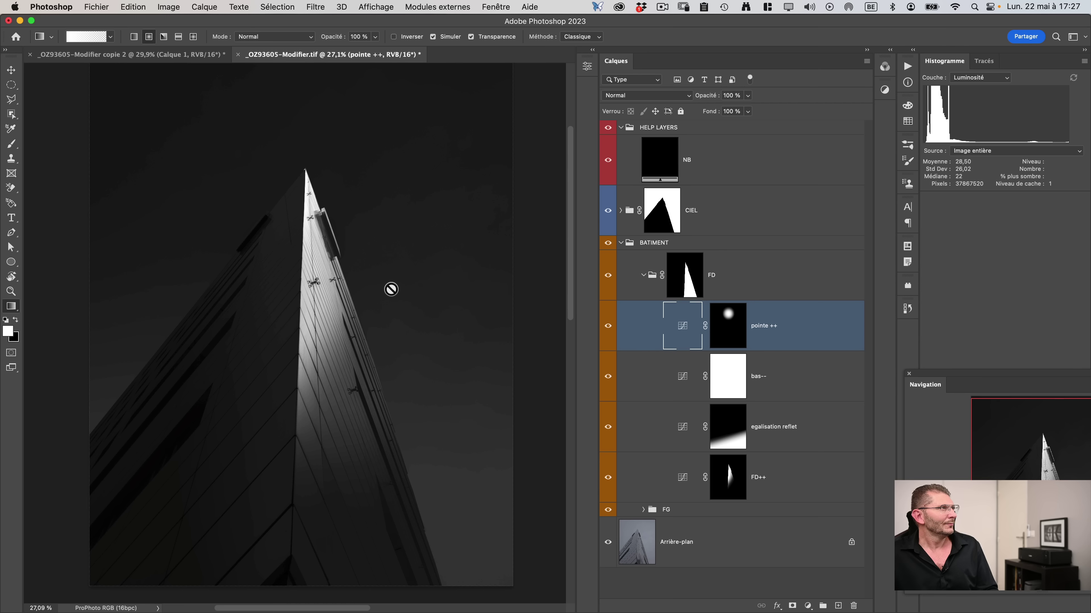
Collapse the BATIMENT and HELP LAYERS groups and lock the HELP LAYERS group completely.
click(621, 242)
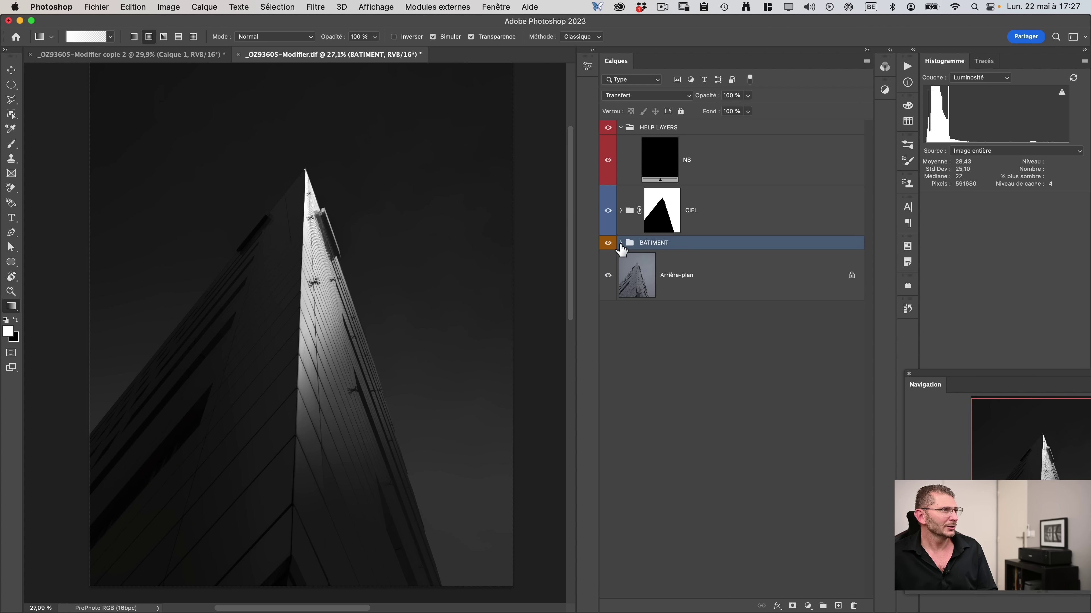
click(718, 128)
click(620, 128)
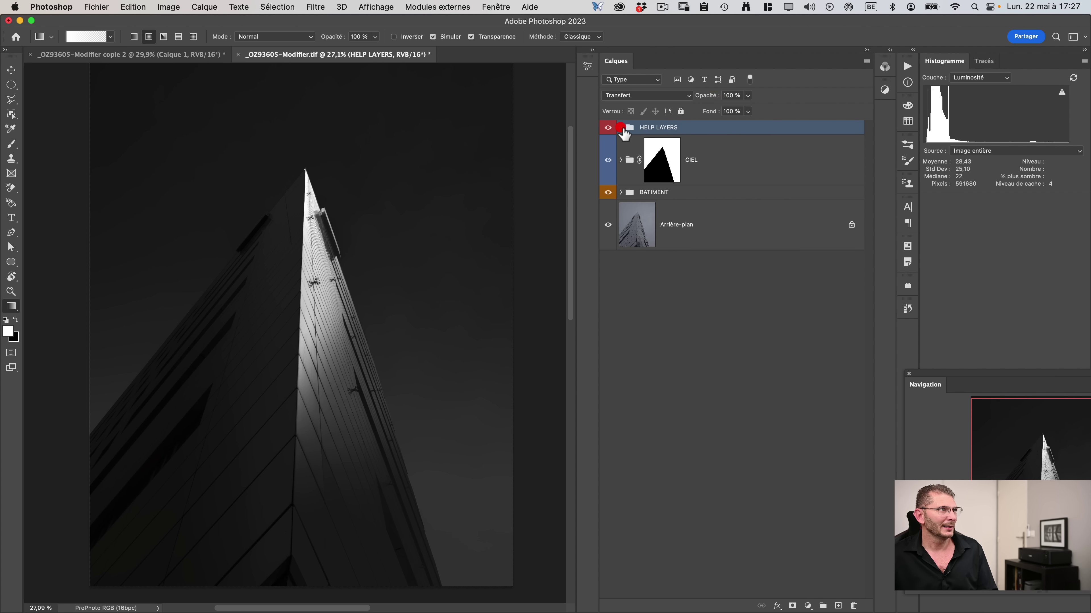
click(680, 111)
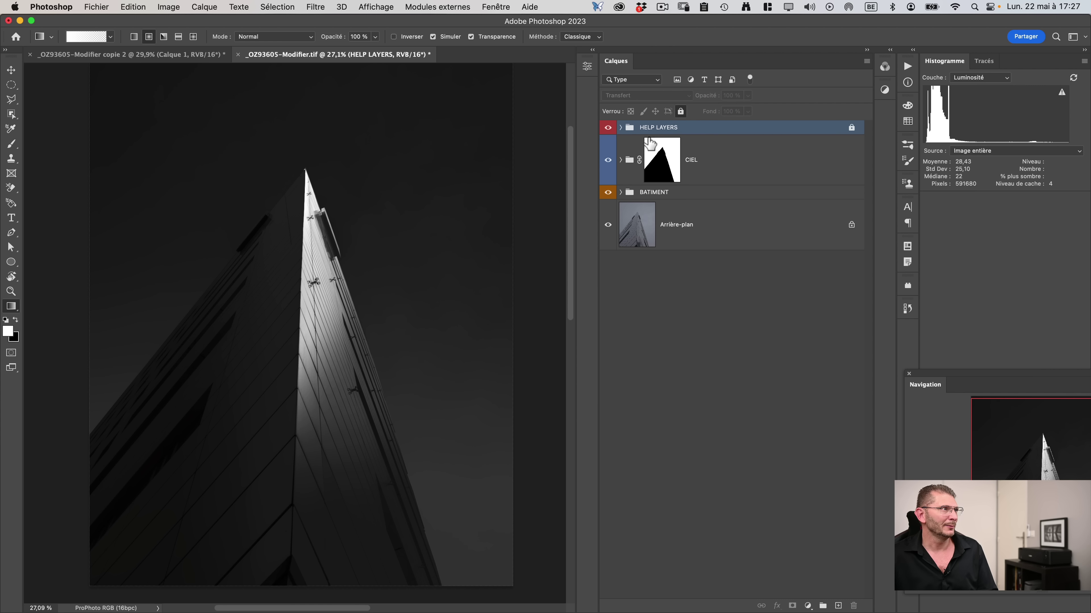
Add a new empty layer above the gradient fill in the CIEL group and fill it with black.
click(684, 169)
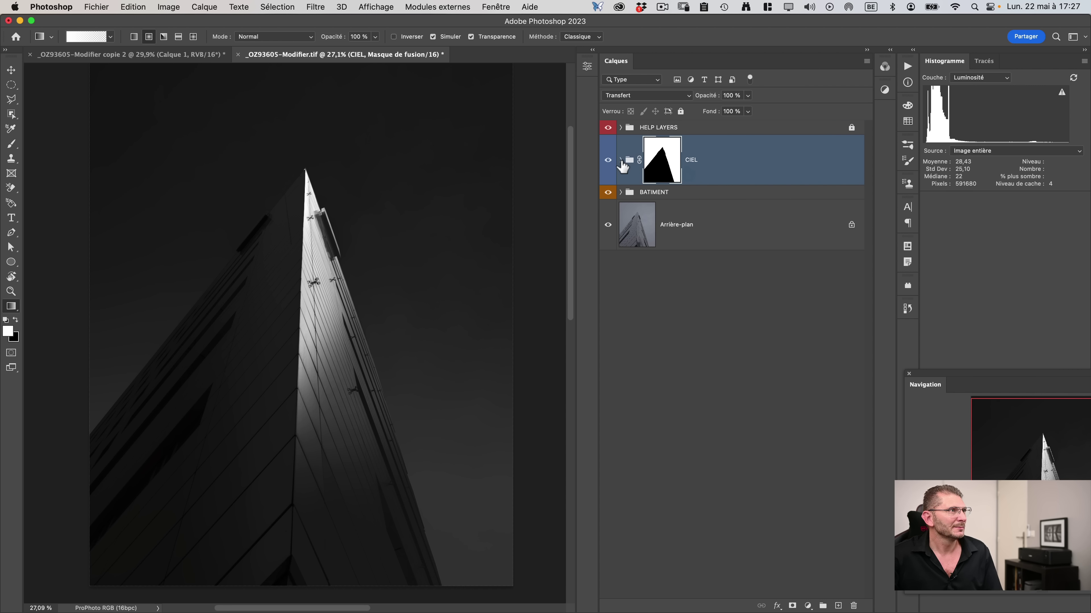
click(621, 160)
click(621, 161)
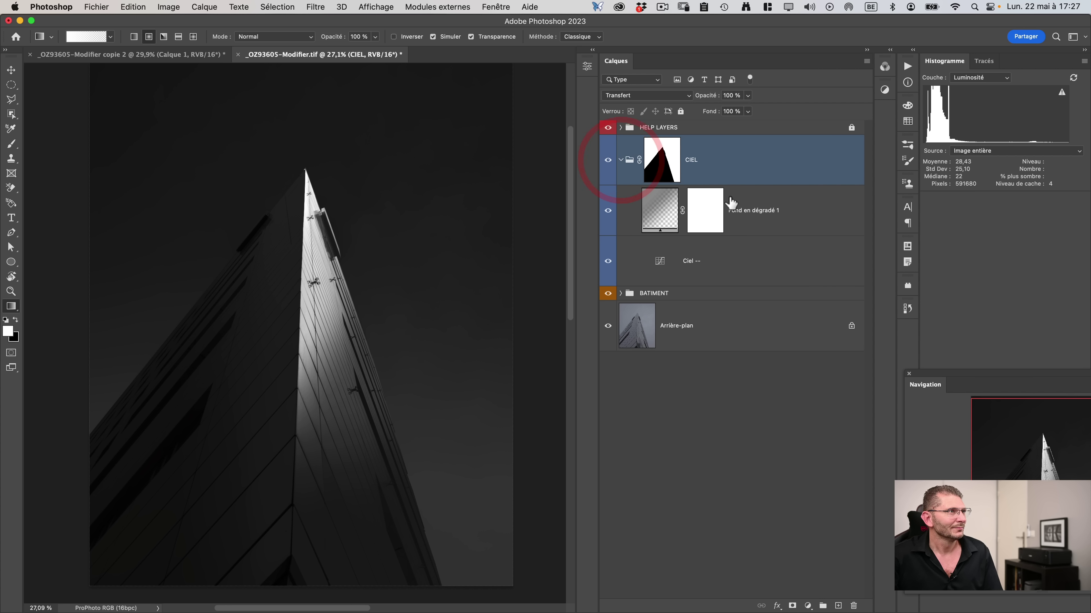
click(772, 212)
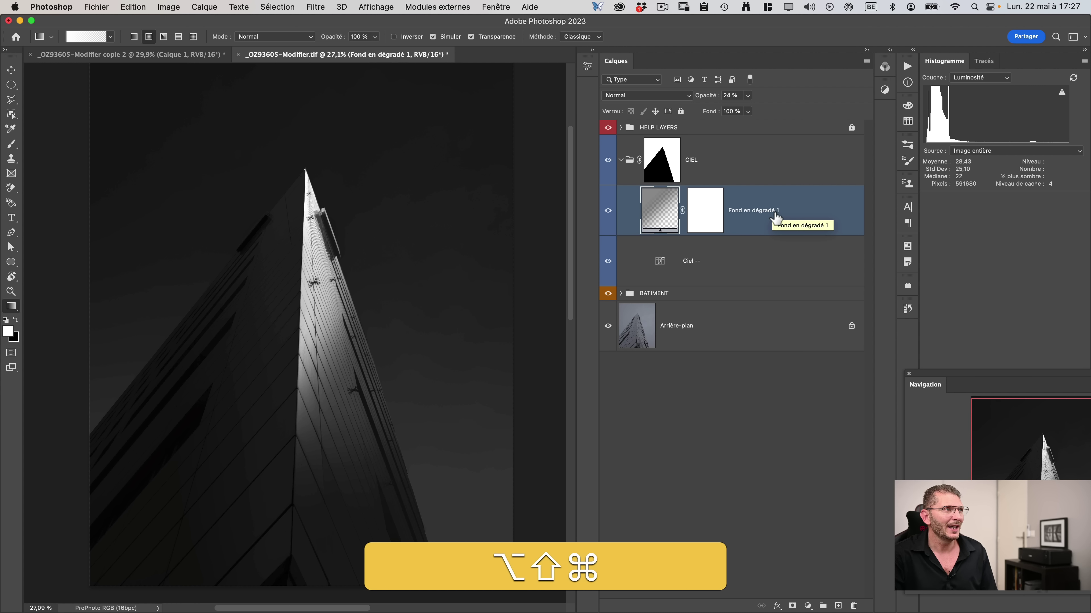
key(alt+shift+cmd+n)
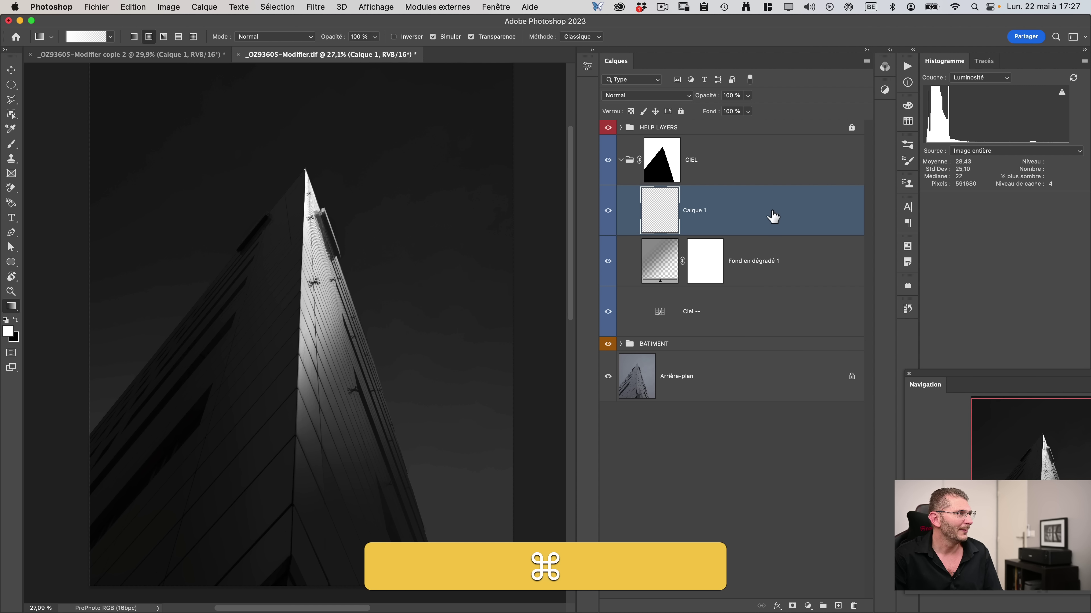
key(cmd+BackSpace)
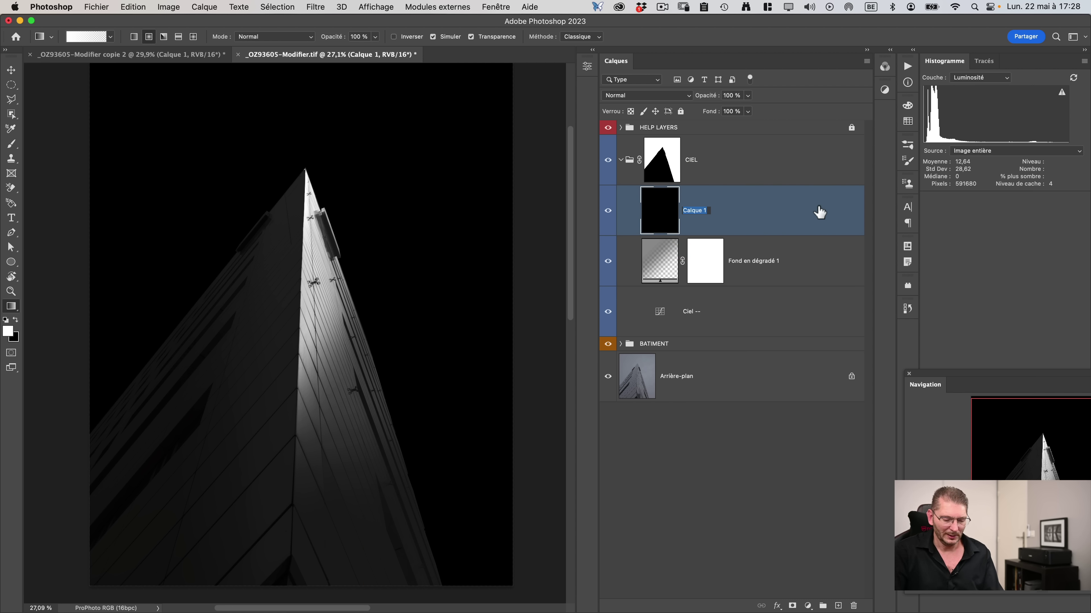
Rename the black layer in the CIEL group as "nuages" and convert it to a smart object.
double_click(694, 210)
text(nuages)
key(Return)
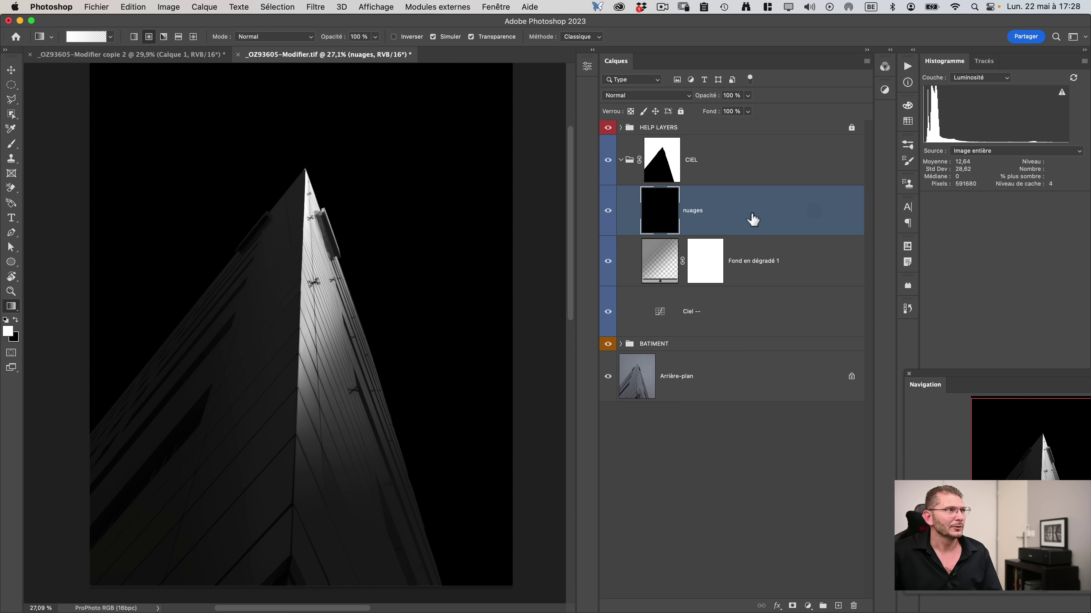
right_click(735, 217)
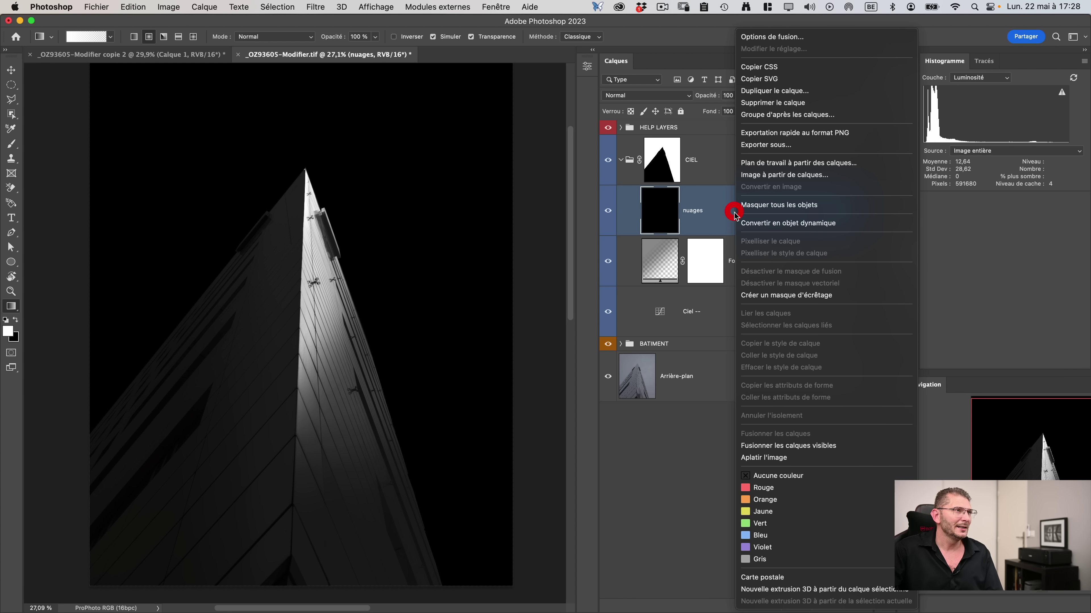
click(789, 225)
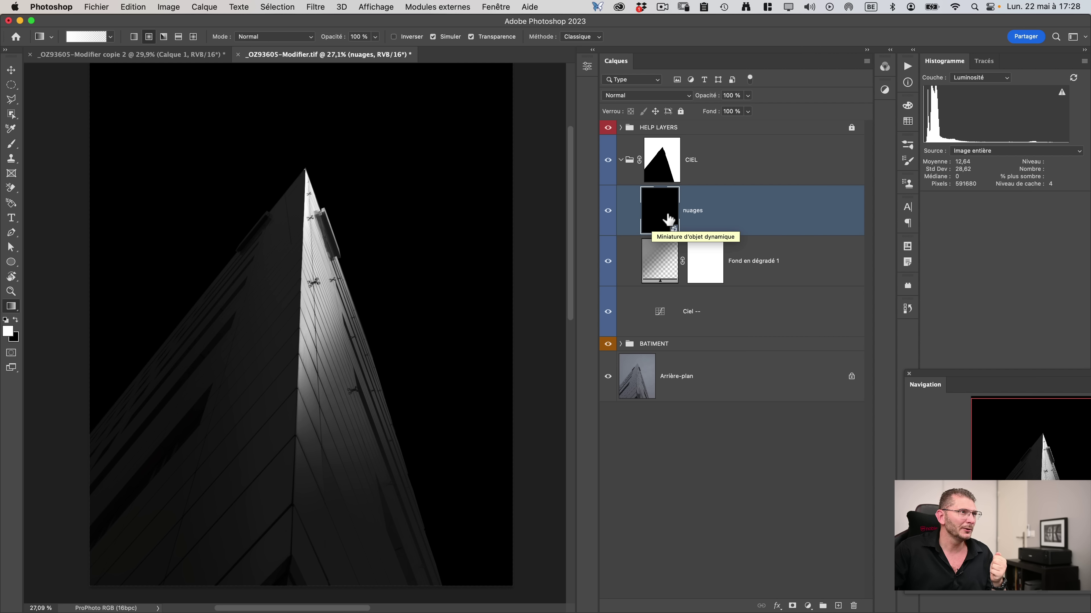
Open the nuages smart object's contents keeping the embedded profile, and float them in a smaller window beside the building image.
double_click(667, 219)
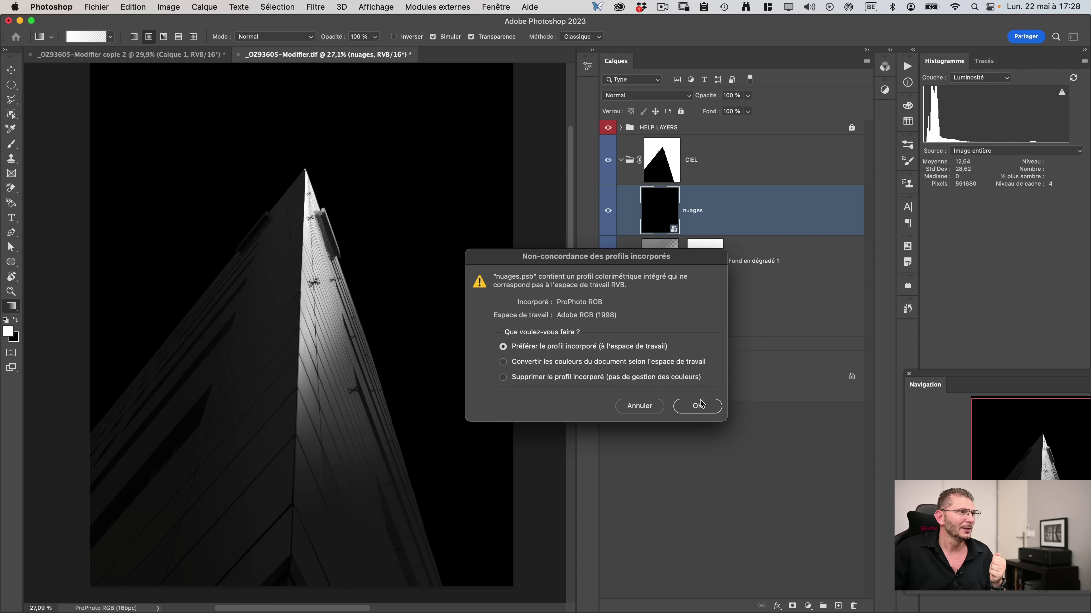
click(699, 404)
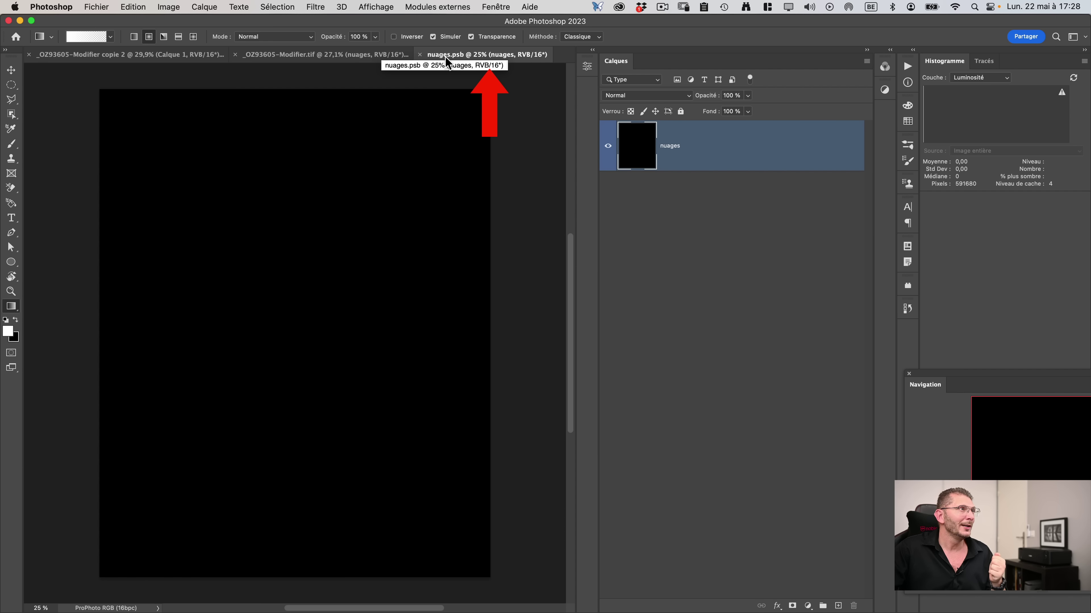
mouse_move(446, 57)
mouse_down()
mouse_move(411, 98)
mouse_move(451, 91)
mouse_up()
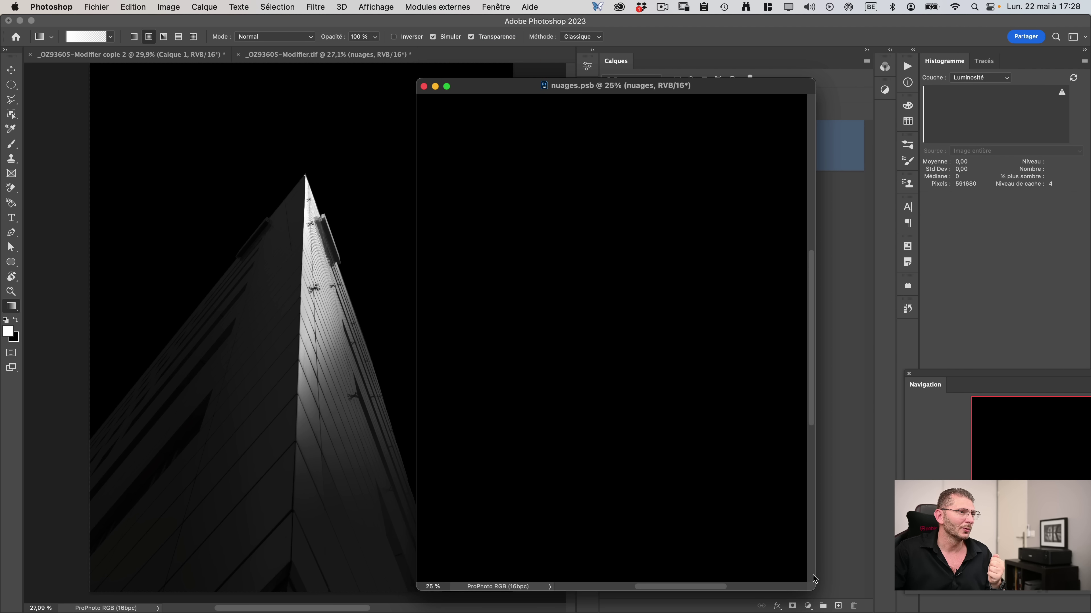
drag(812, 592, 787, 472)
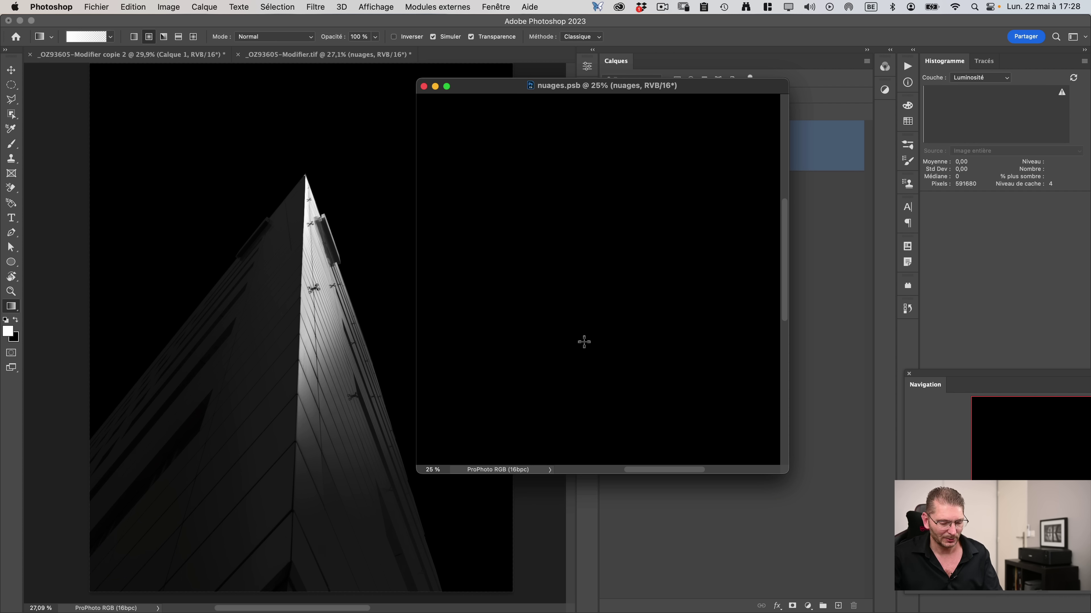
With the Brush tool, enable shape dynamics (Dynamique de forme) and set the size variation control to Fondu with 250 steps.
click(11, 144)
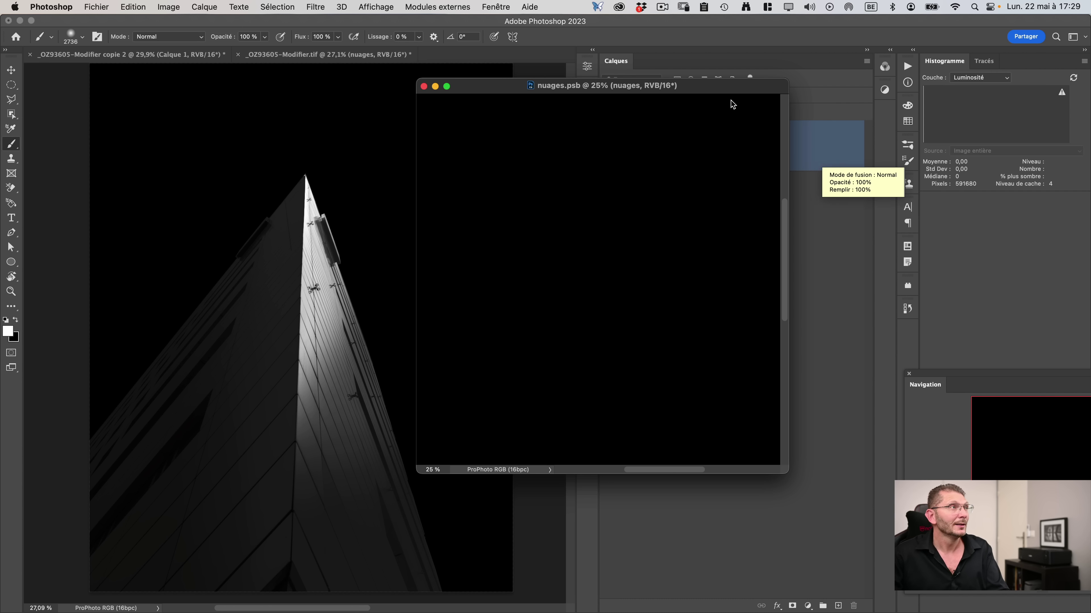
click(496, 7)
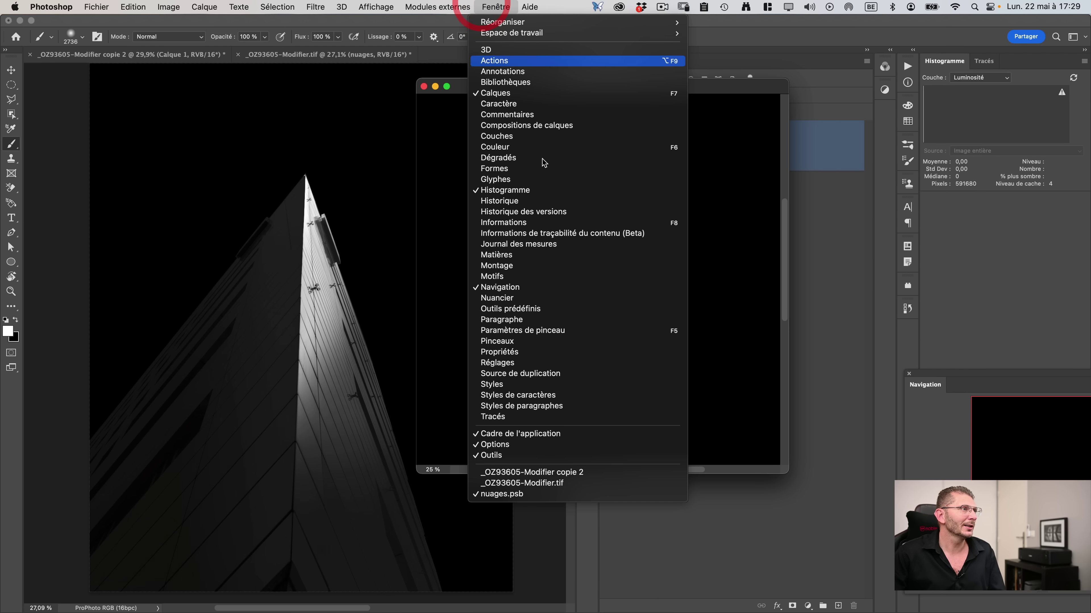
click(544, 331)
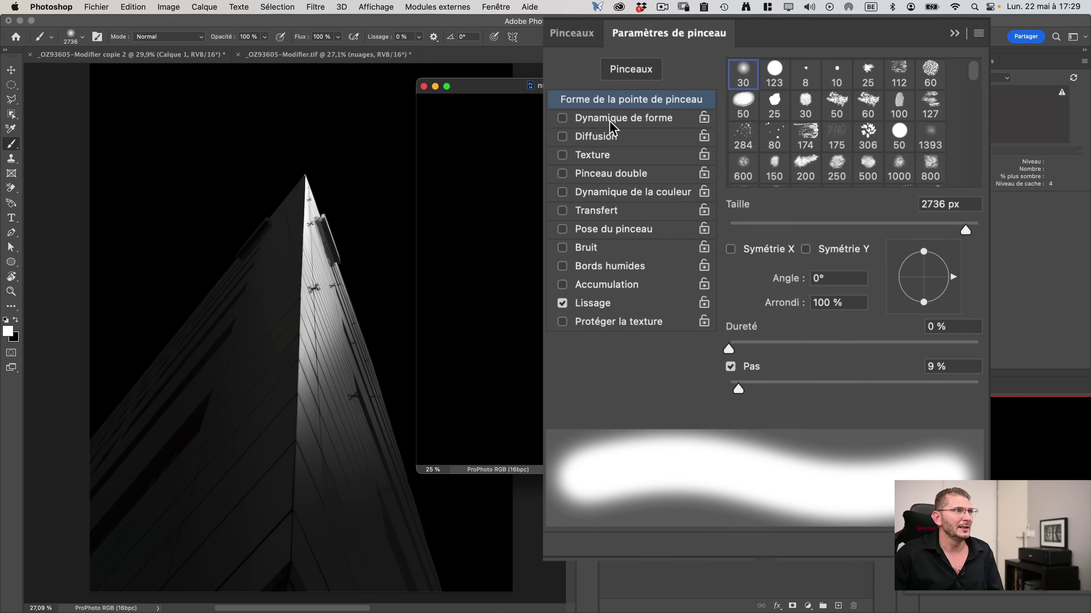
click(611, 124)
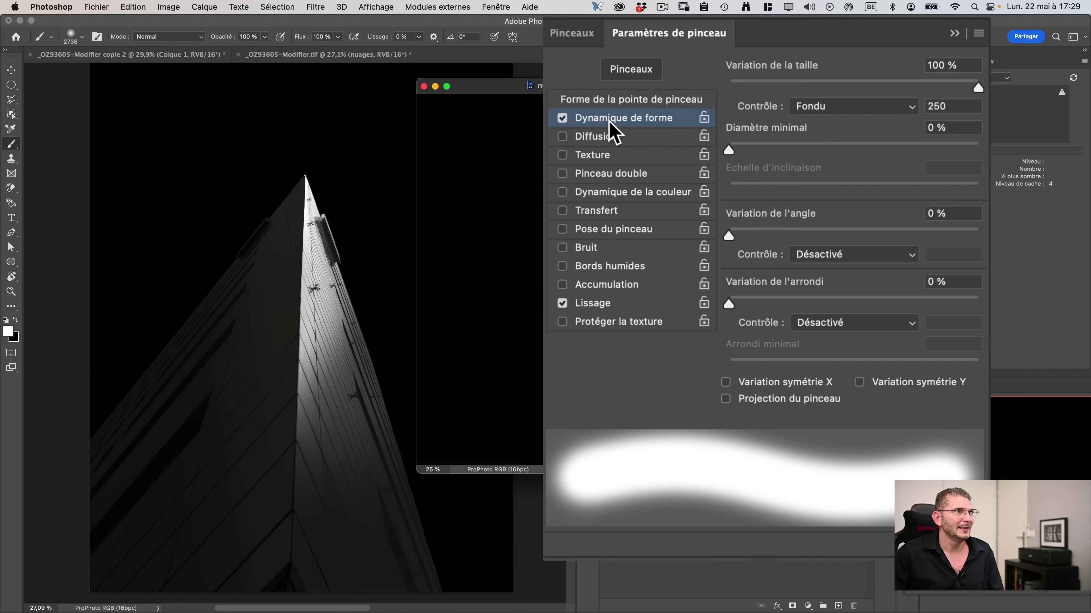
click(850, 107)
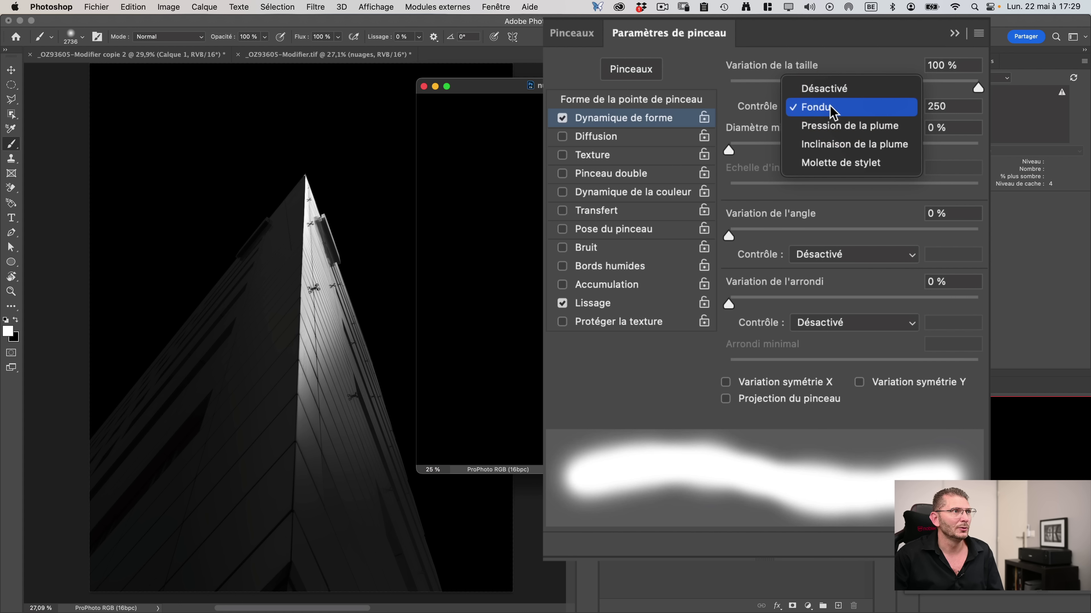
click(829, 89)
click(829, 106)
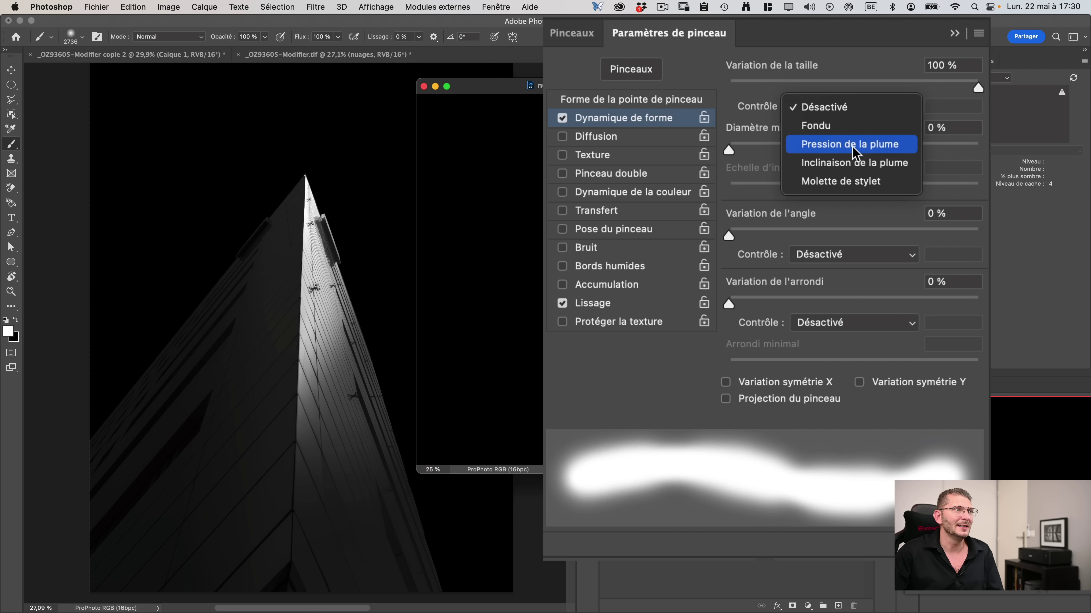
click(839, 126)
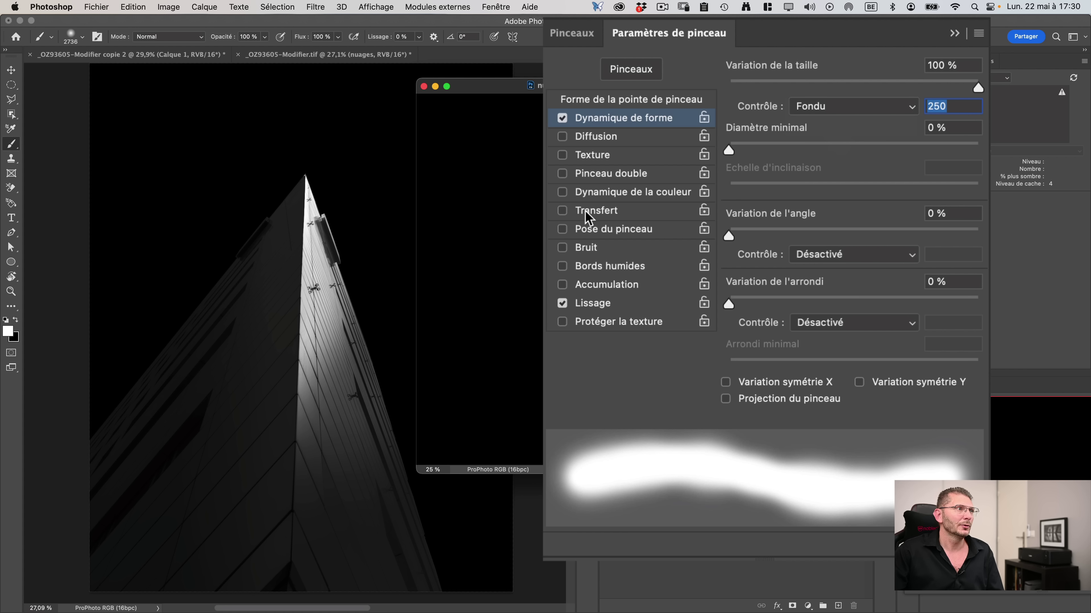
Enable the brush's Transfert option with opacity control on Fondu at 250, and set the tip spacing (Pas) to 152 %.
click(578, 210)
click(842, 106)
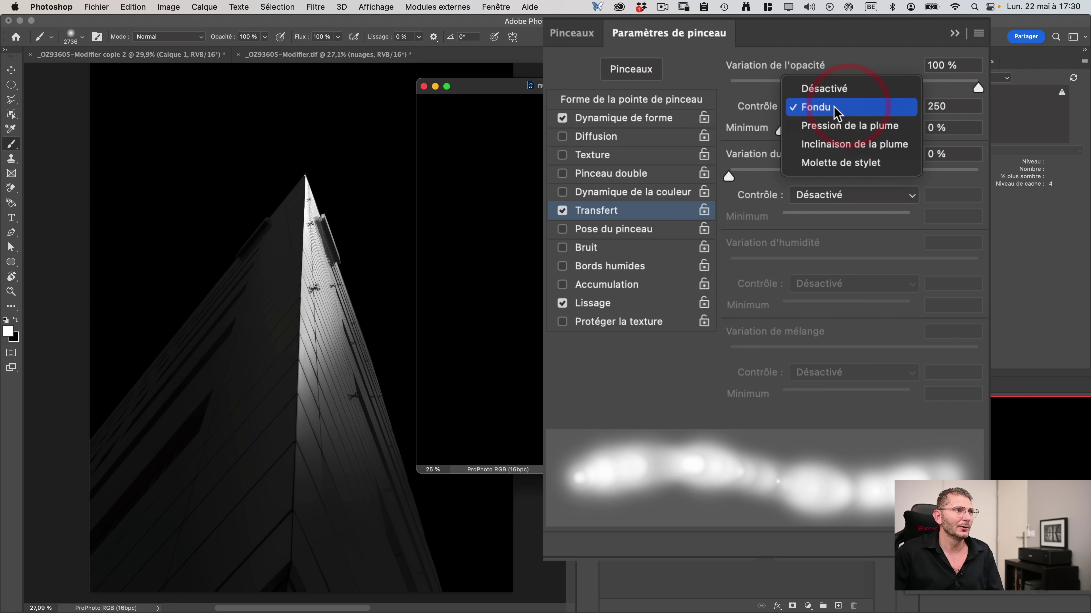
click(836, 113)
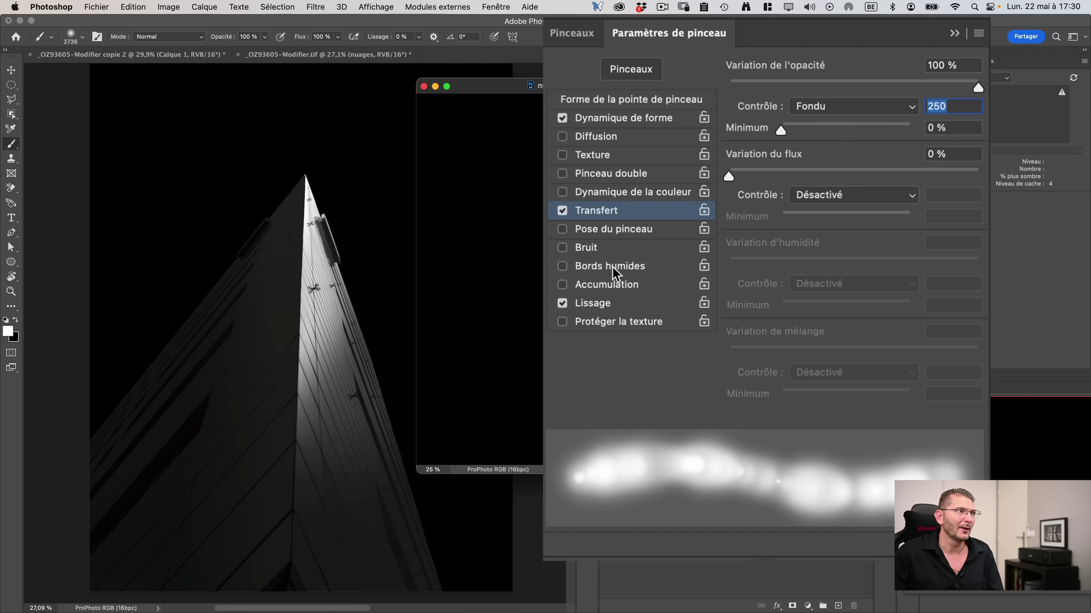
click(600, 103)
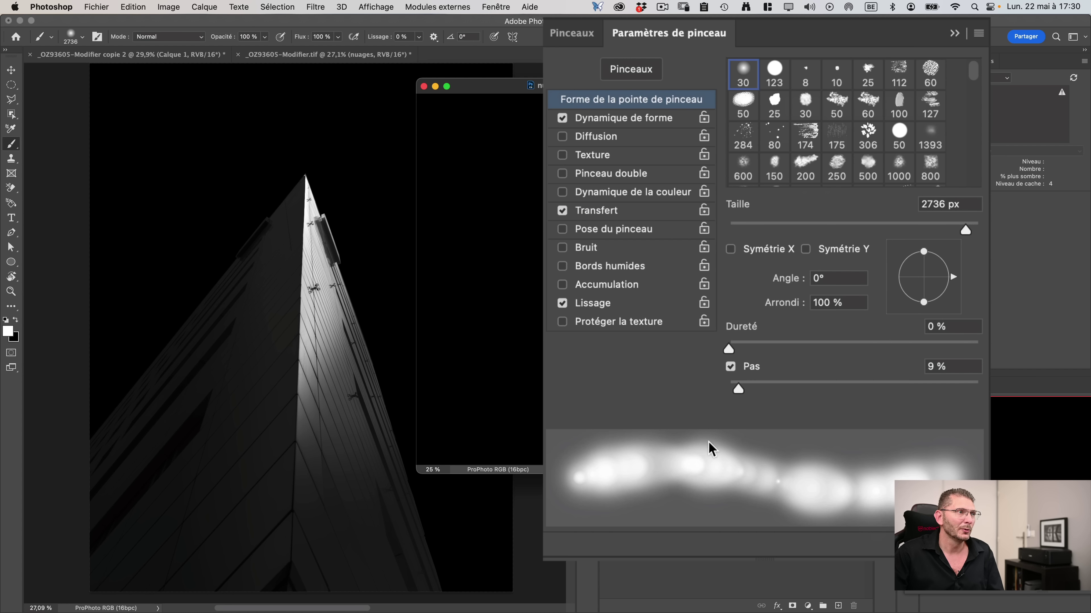
mouse_move(739, 390)
mouse_down()
mouse_move(900, 395)
mouse_move(885, 390)
mouse_up()
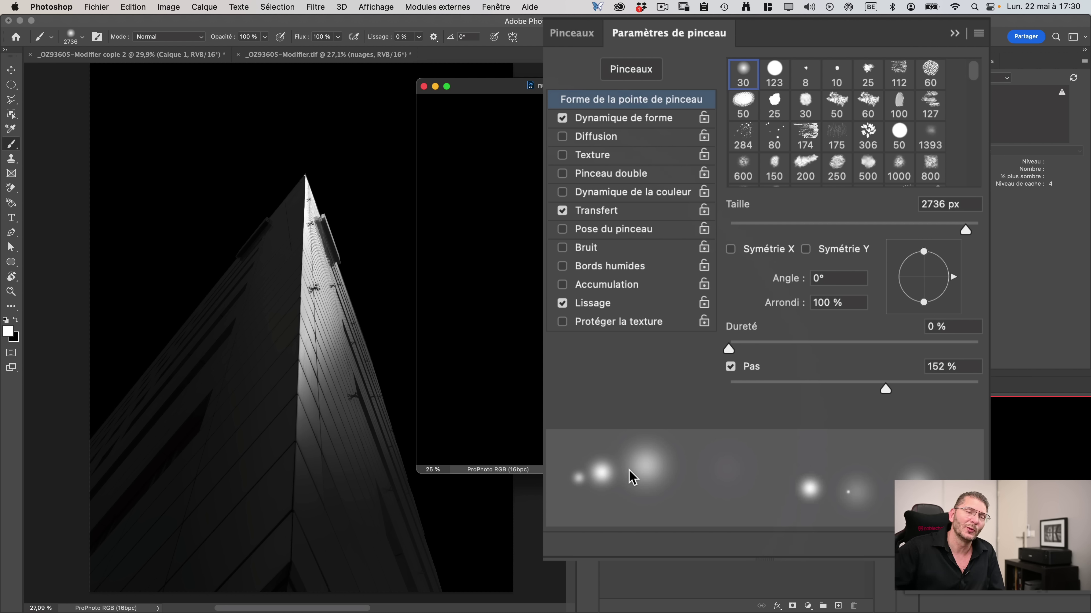
Reduce the brush to 1251 px, dab a cluster of soft white cloud spots around the middle of the black canvas and save nuages.psb.
key(F5)
key(cmd+z)
ctrl+alt+drag(580, 268, 478, 279)
click(579, 277)
click(577, 245)
click(531, 244)
click(529, 262)
click(540, 292)
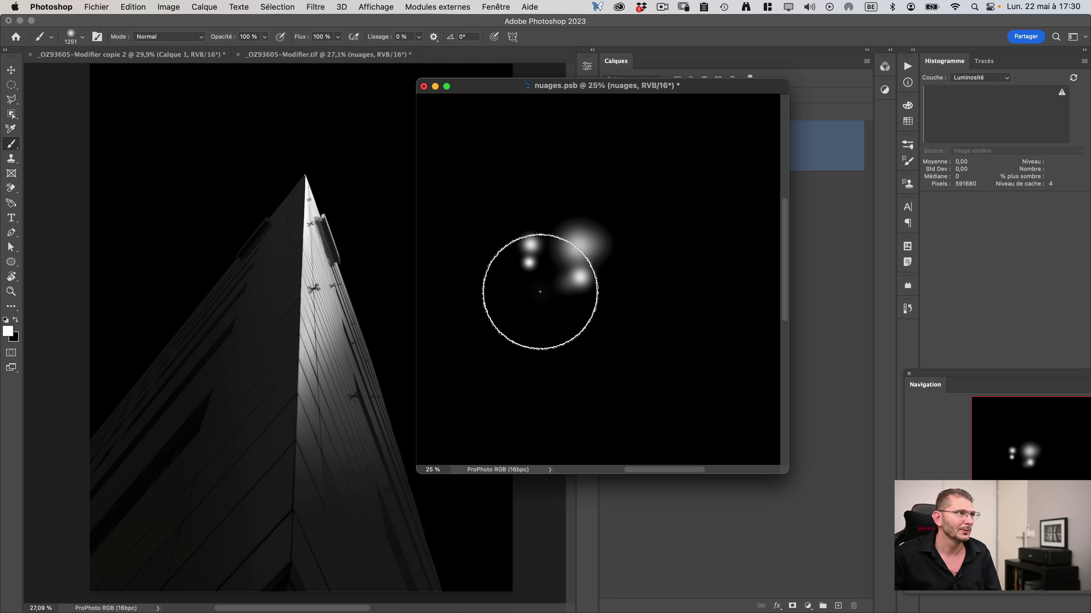
click(544, 293)
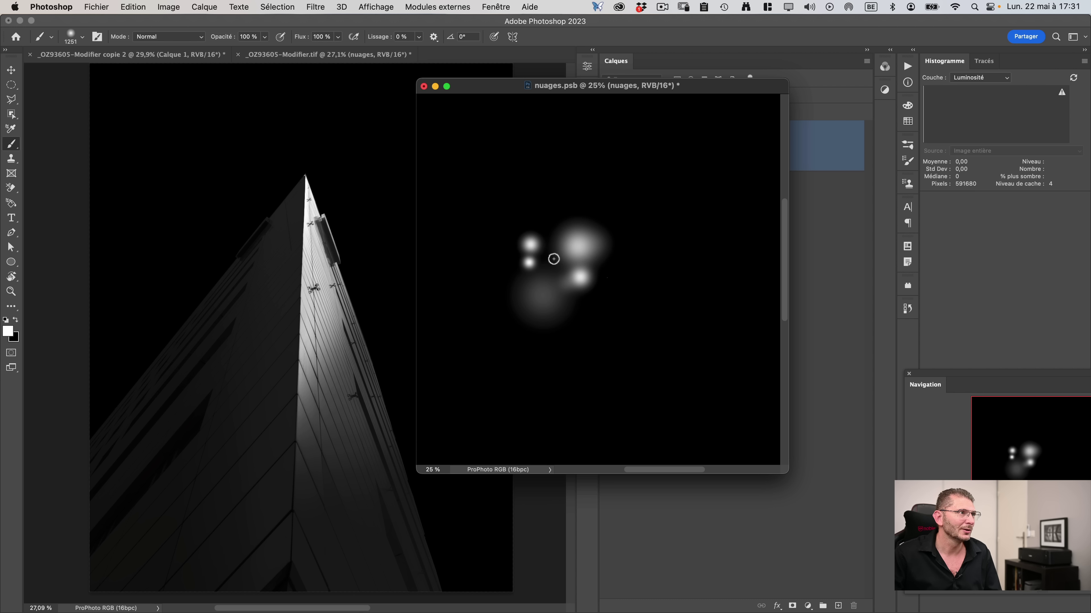
click(650, 226)
click(628, 280)
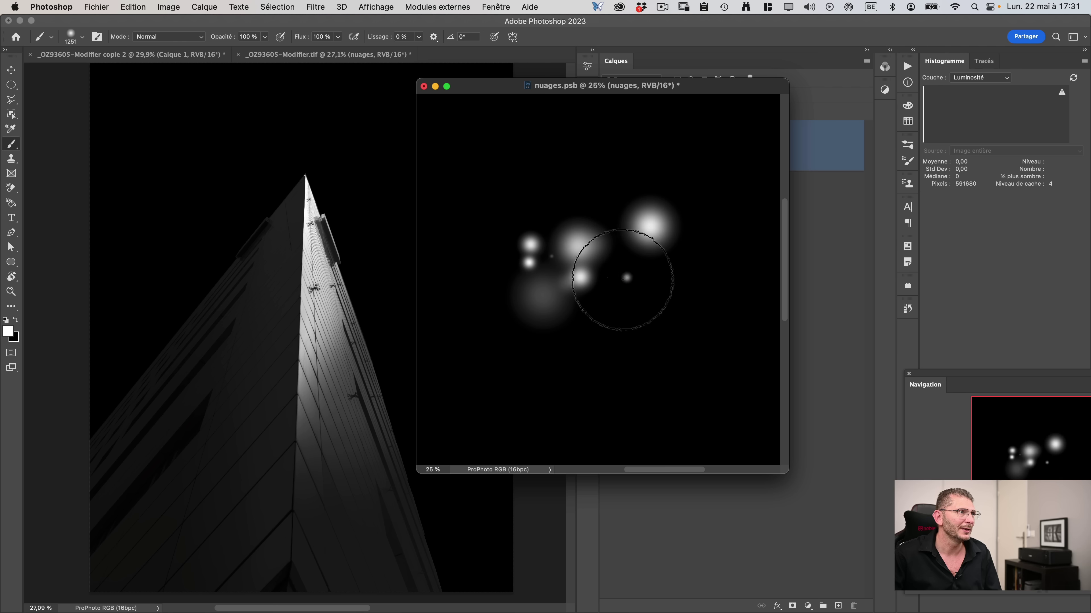
click(605, 305)
click(580, 317)
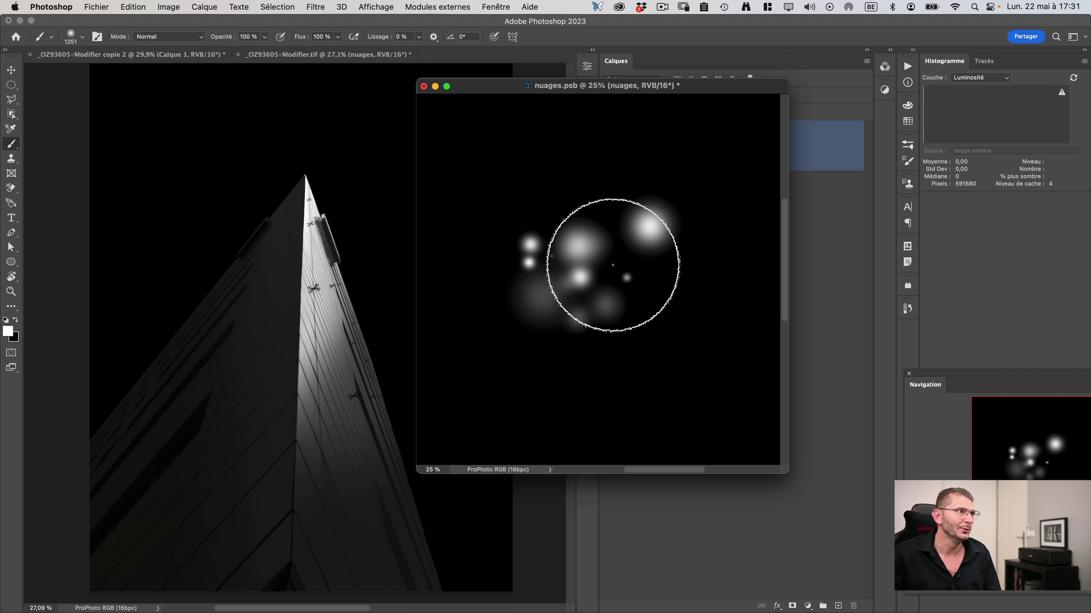
click(588, 193)
click(614, 203)
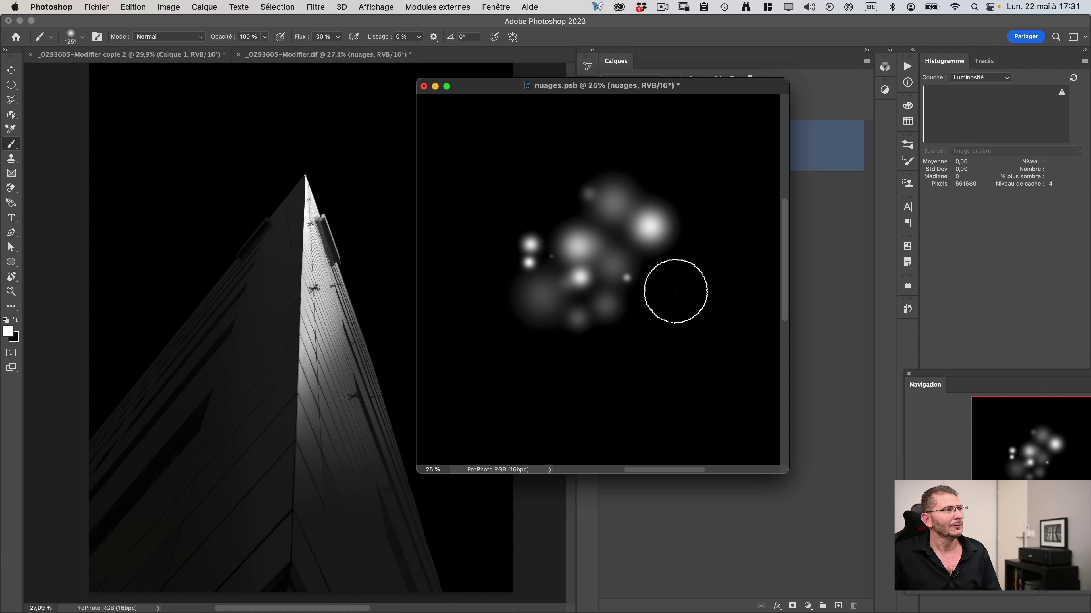
click(656, 293)
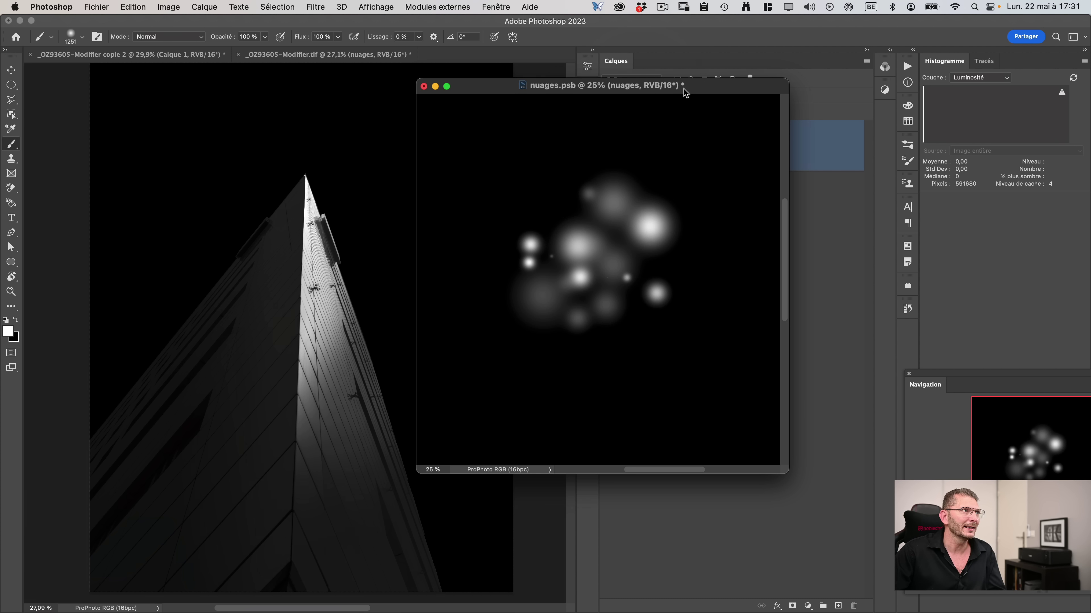
mouse_move(754, 94)
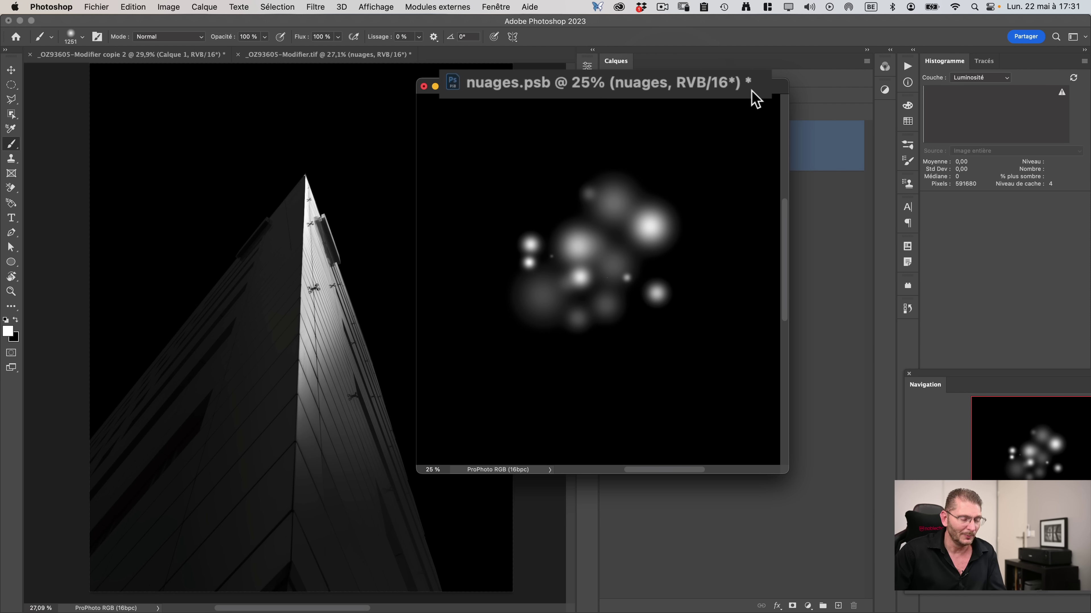
key(super+s)
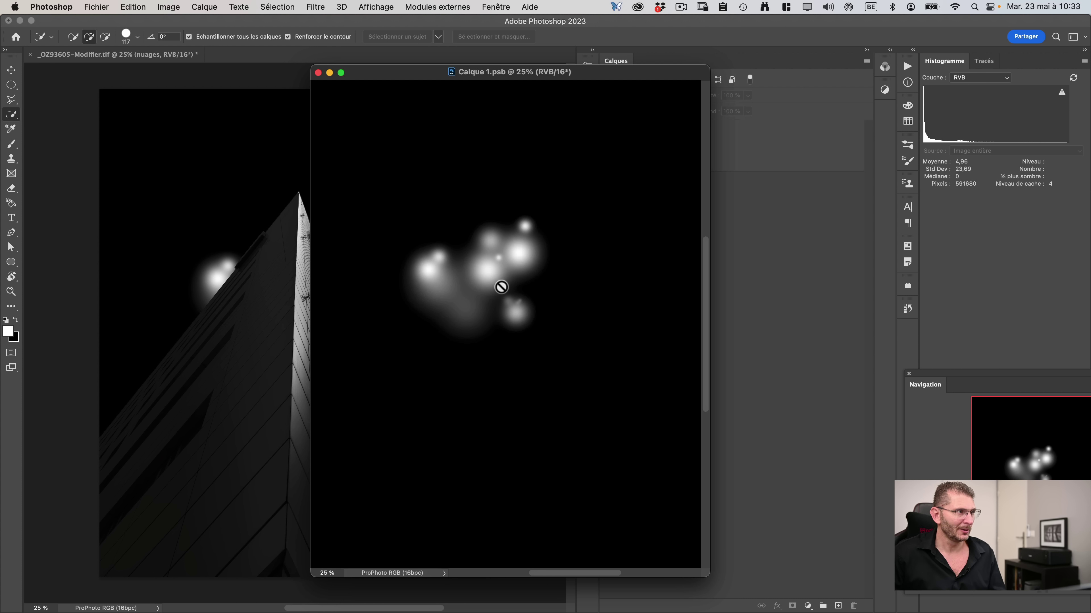
Fill the entire canvas of Calque 1.psb with black to clear the white spots, save it and deselect.
key(super+a)
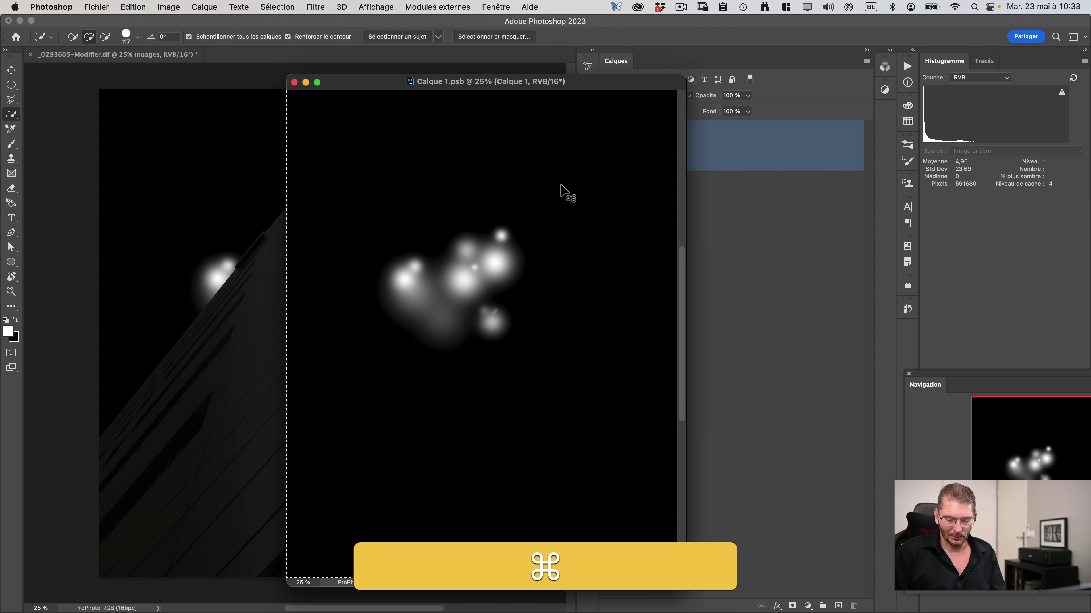
key(super+BackSpace)
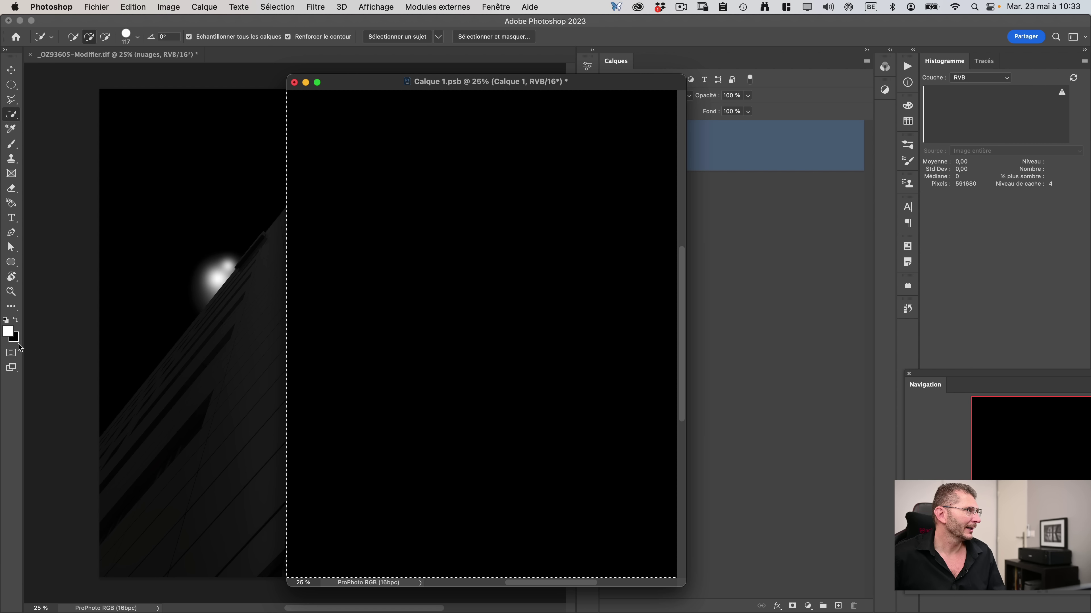
key(super+s)
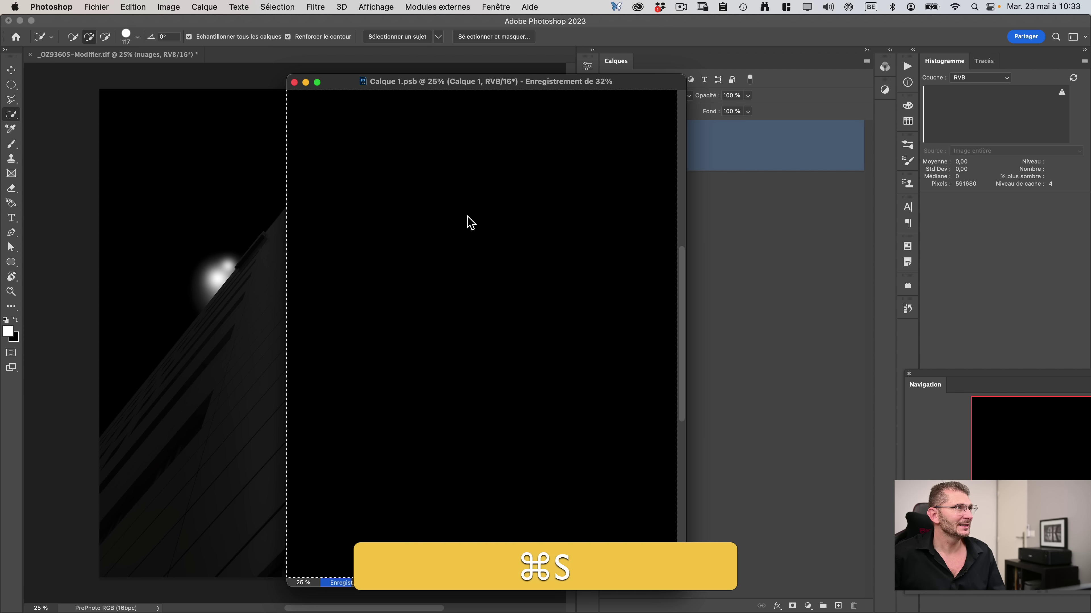
key(super+d)
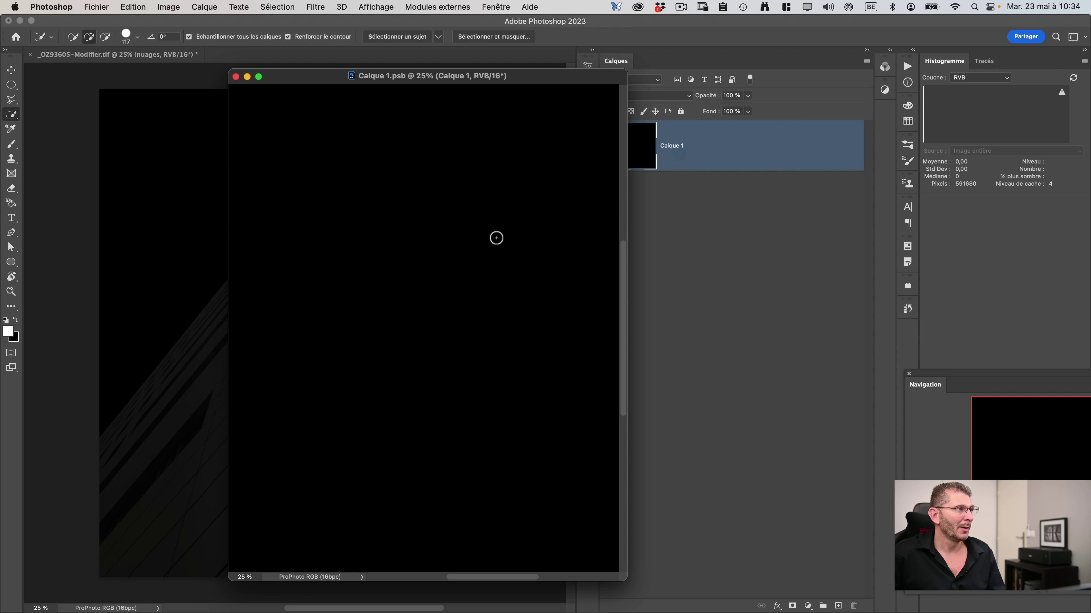
Add a new empty layer above the black Calque 1 layer in the smart object's contents.
click(690, 158)
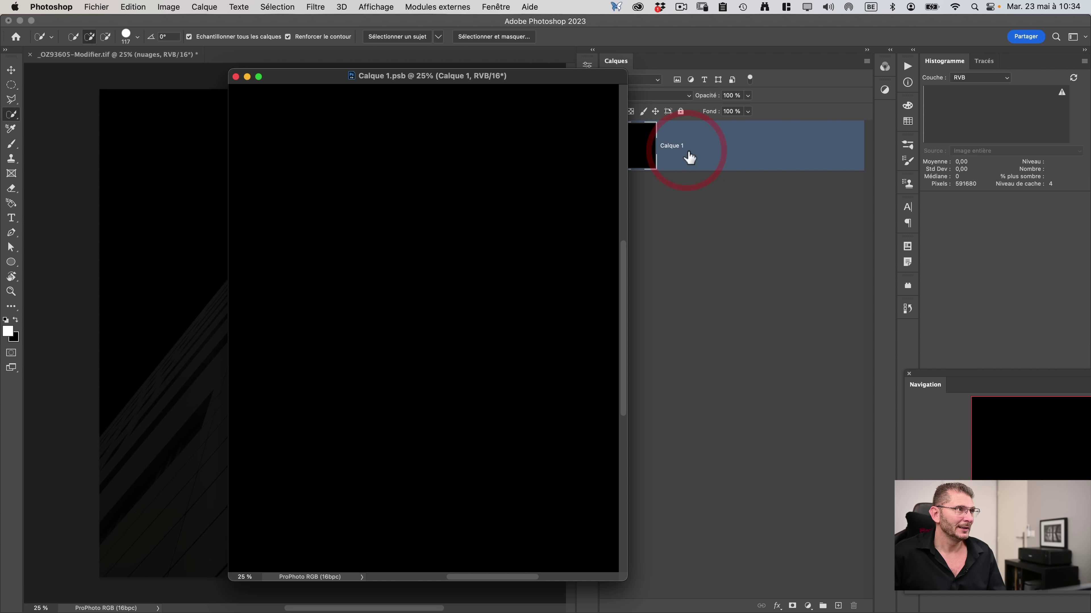
key(alt+super+n)
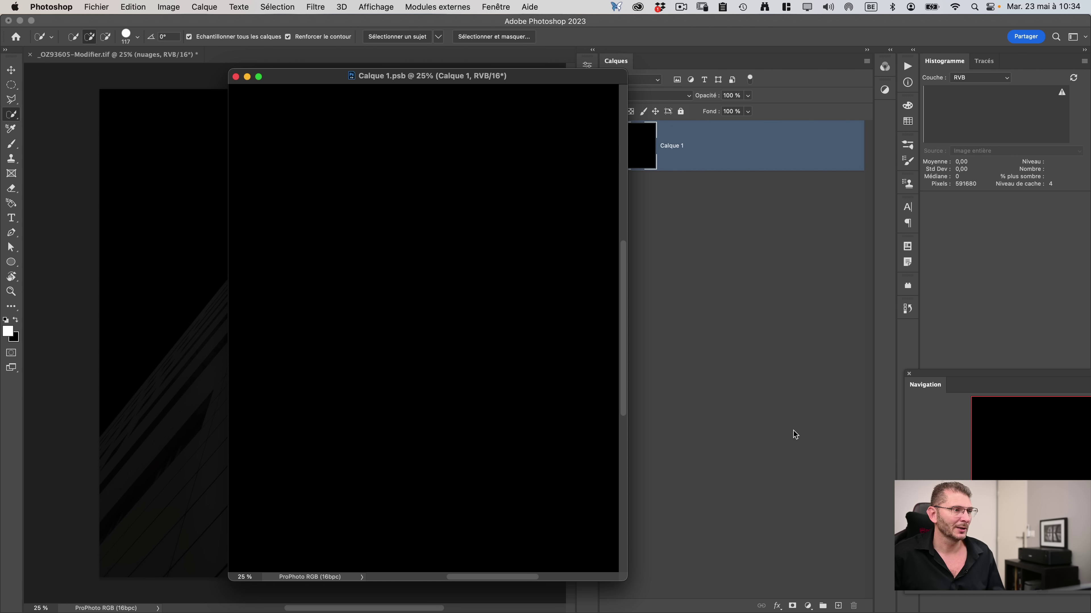
click(839, 606)
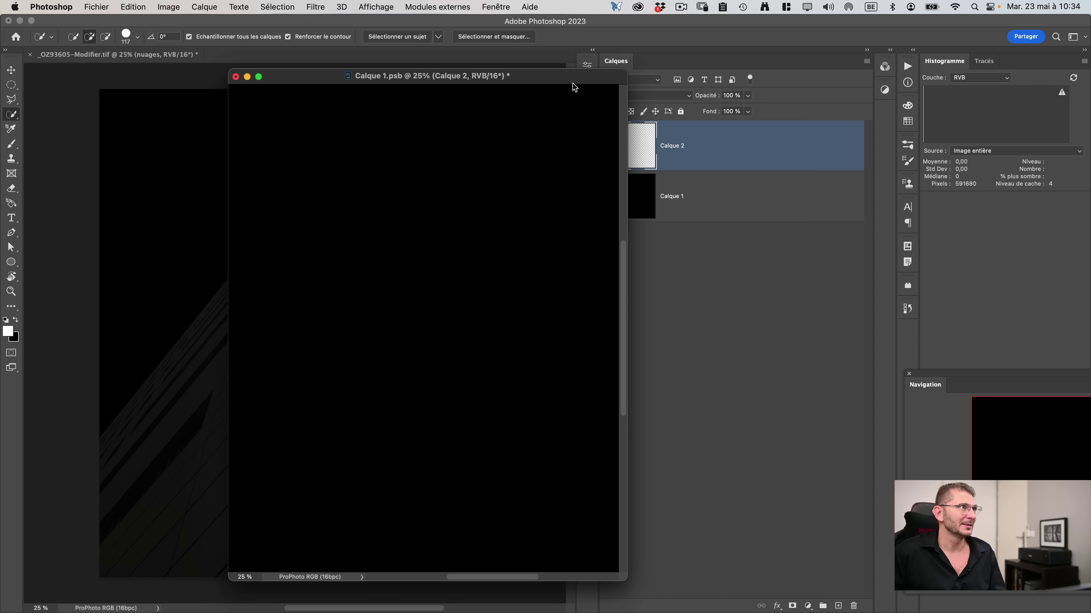
Hide the black Calque 1 layer and dab soft white Brush spots onto the new transparent layer.
drag(542, 73, 486, 73)
click(607, 196)
click(687, 139)
key(b)
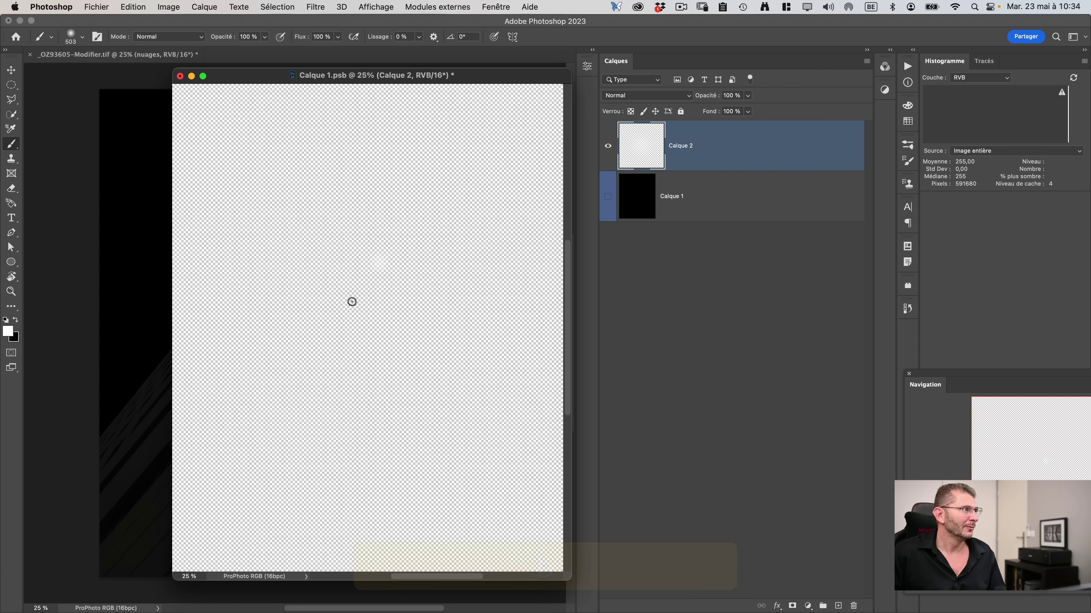
click(404, 299)
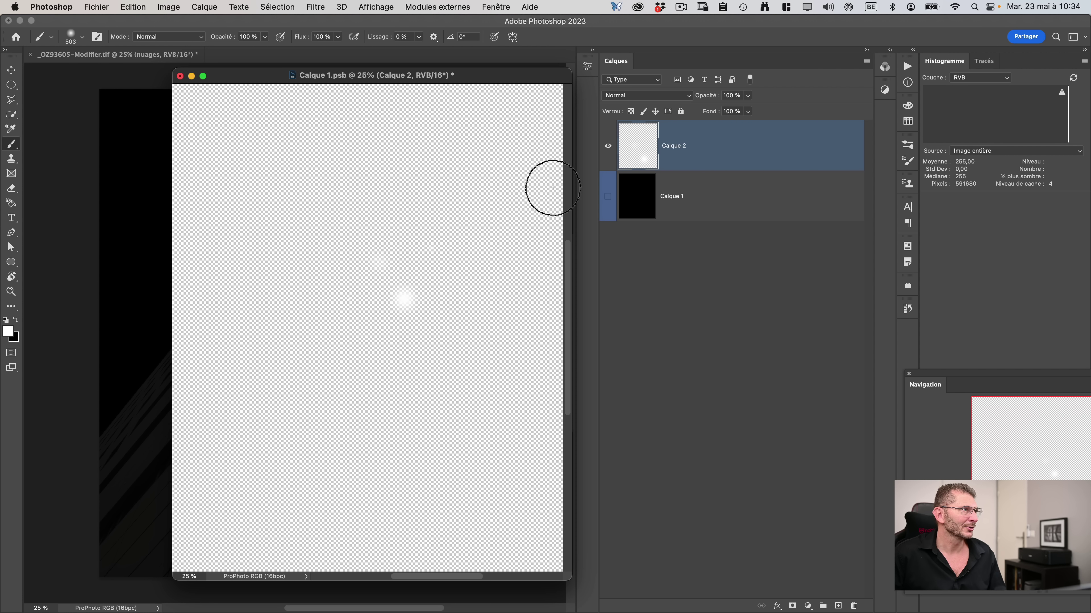
Show the black Calque 1 layer again, erase all white spots from Calque 2 and deselect.
click(607, 198)
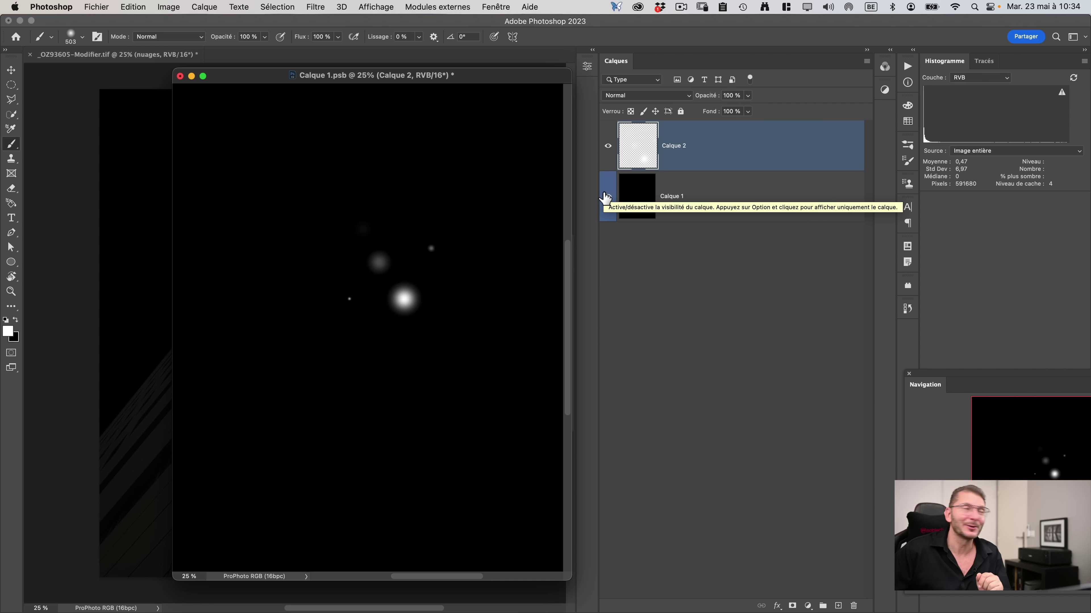
key(super+a)
key(BackSpace)
key(super+d)
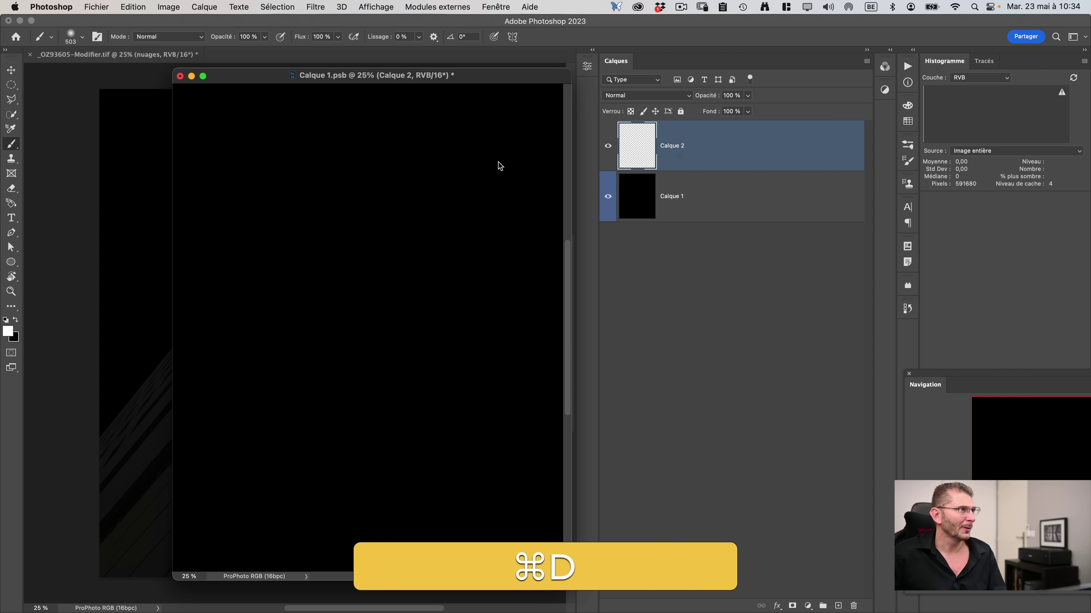
Open the brush settings and shape the tip with a 38° angle, 39% roundness and slightly wider spacing.
key(F5)
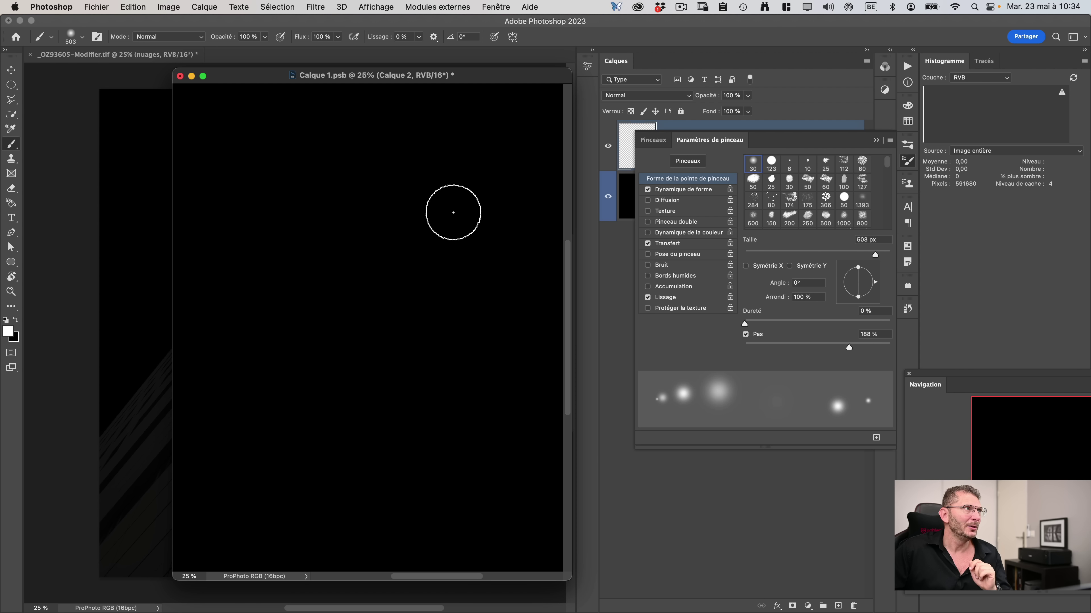
click(485, 5)
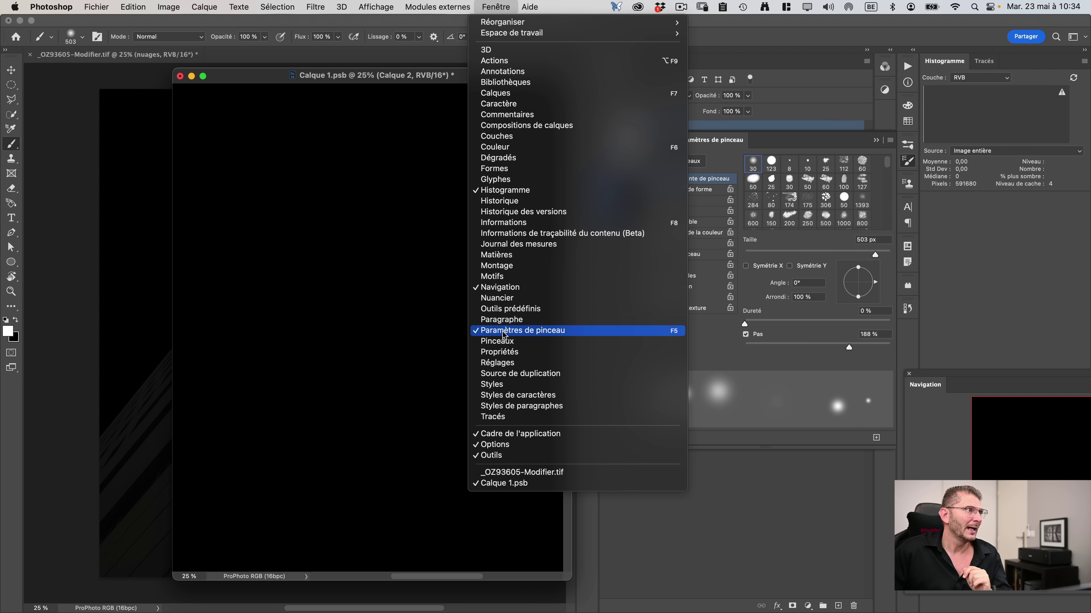
click(744, 22)
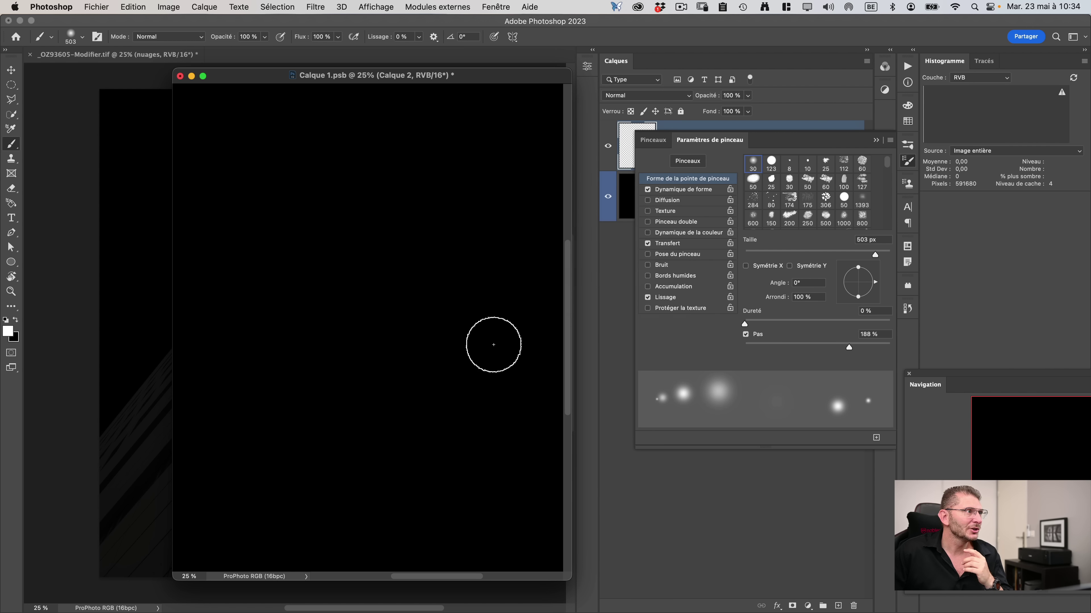
drag(362, 78, 556, 85)
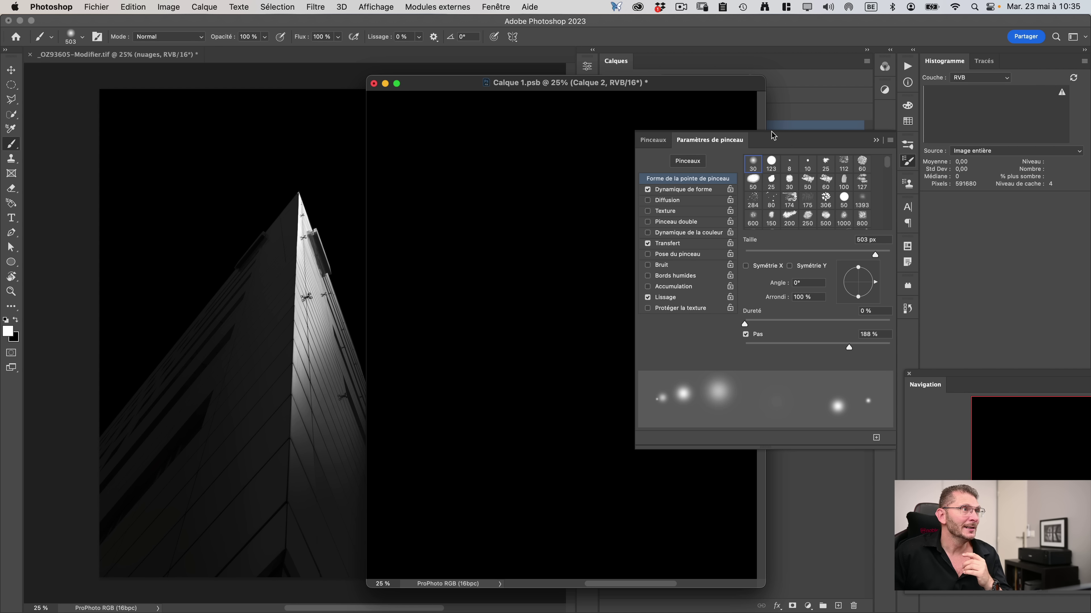
drag(773, 135, 734, 108)
mouse_move(916, 283)
mouse_down()
mouse_move(918, 264)
mouse_move(905, 260)
mouse_up()
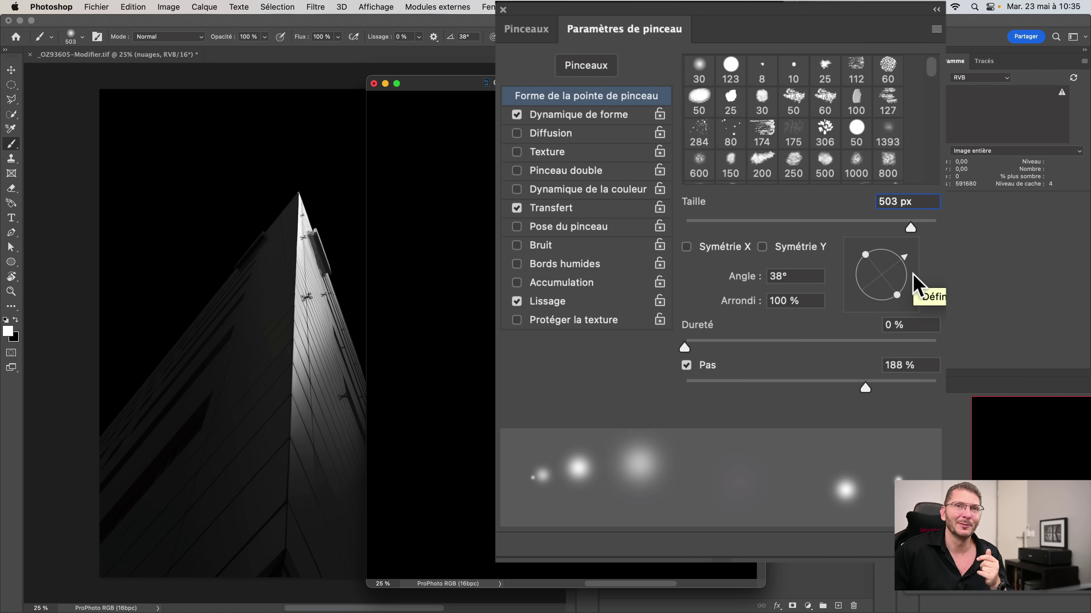
drag(868, 257, 859, 333)
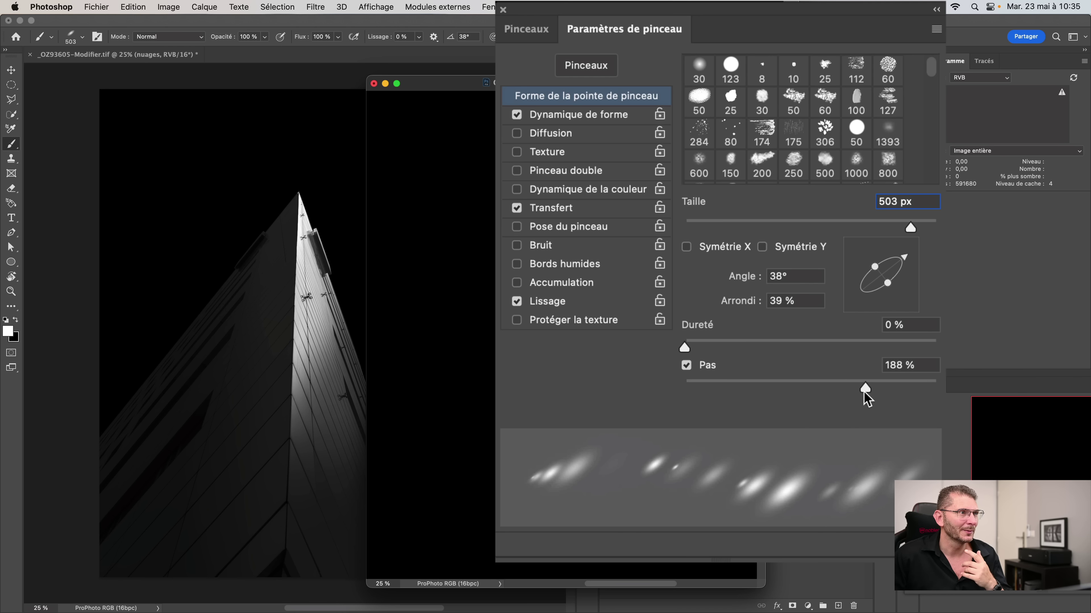
drag(865, 389, 883, 389)
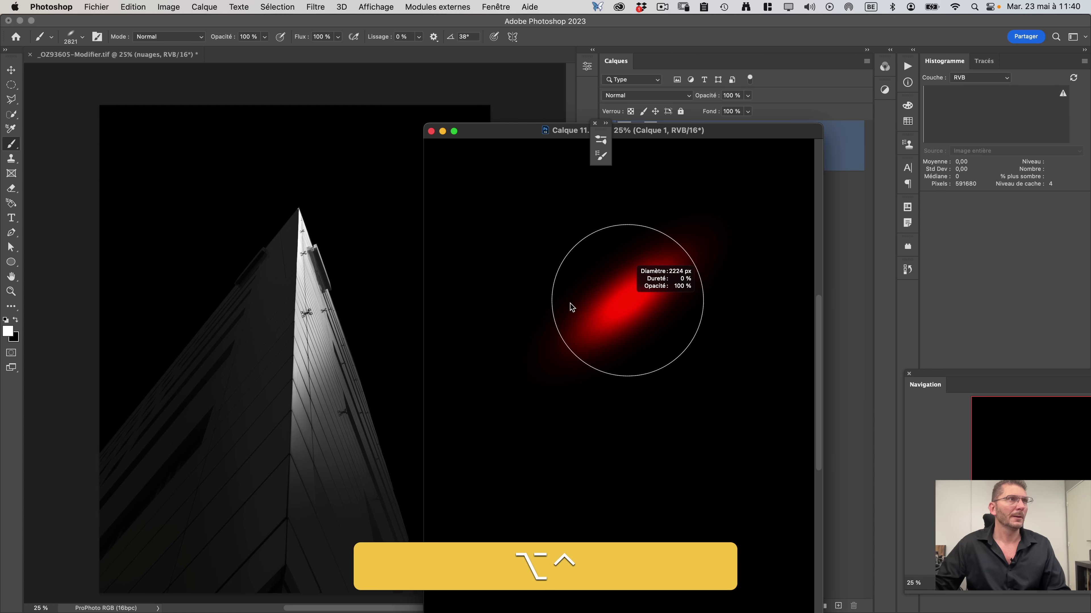
Resize the brush to 869 px, dab a diagonal cluster of elongated white spots mid-canvas on Calque 1 and save Calque 11.psb.
mouse_move(571, 303)
mouse_down()
mouse_move(556, 304)
mouse_move(580, 341)
mouse_move(594, 343)
mouse_move(578, 338)
mouse_up()
ctrl+alt+click(605, 340)
click(609, 316)
click(641, 331)
click(654, 300)
click(653, 300)
click(627, 327)
mouse_move(593, 341)
mouse_down()
mouse_move(585, 365)
mouse_move(604, 365)
mouse_up()
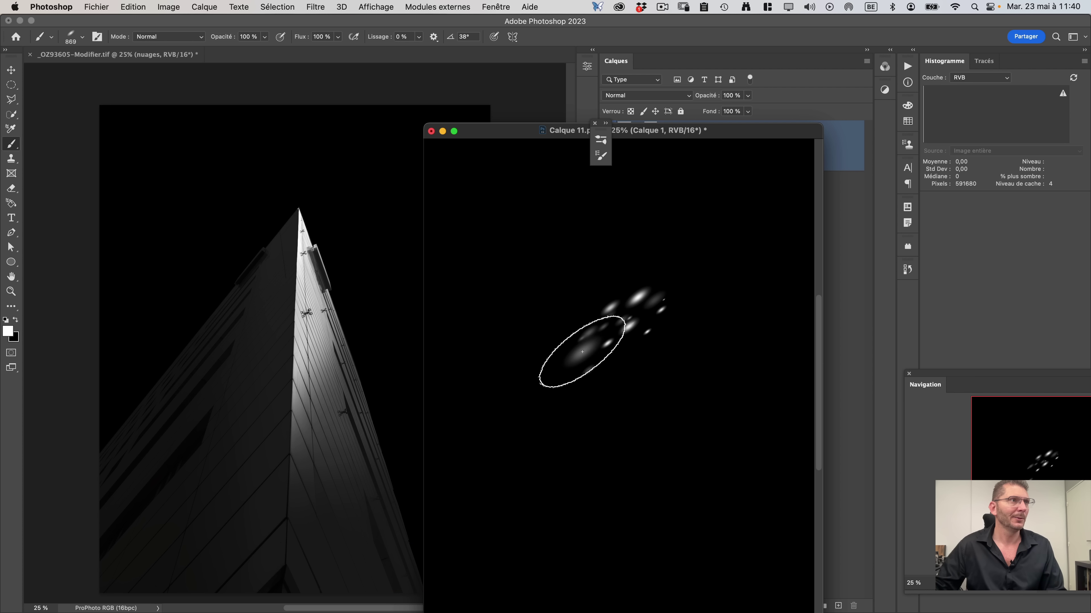
click(628, 341)
click(603, 352)
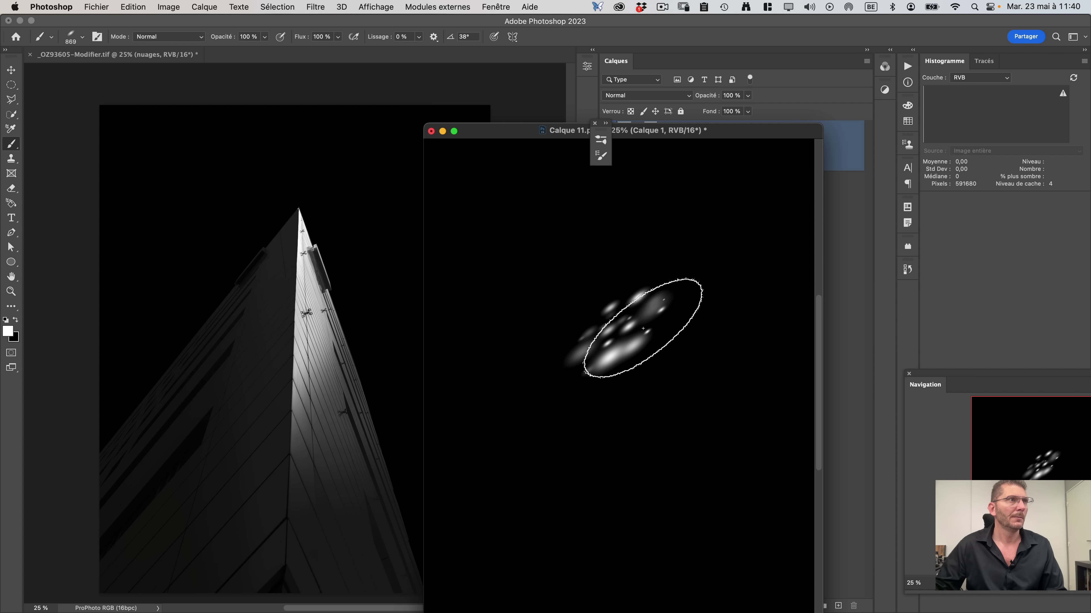
click(661, 263)
key(super+z)
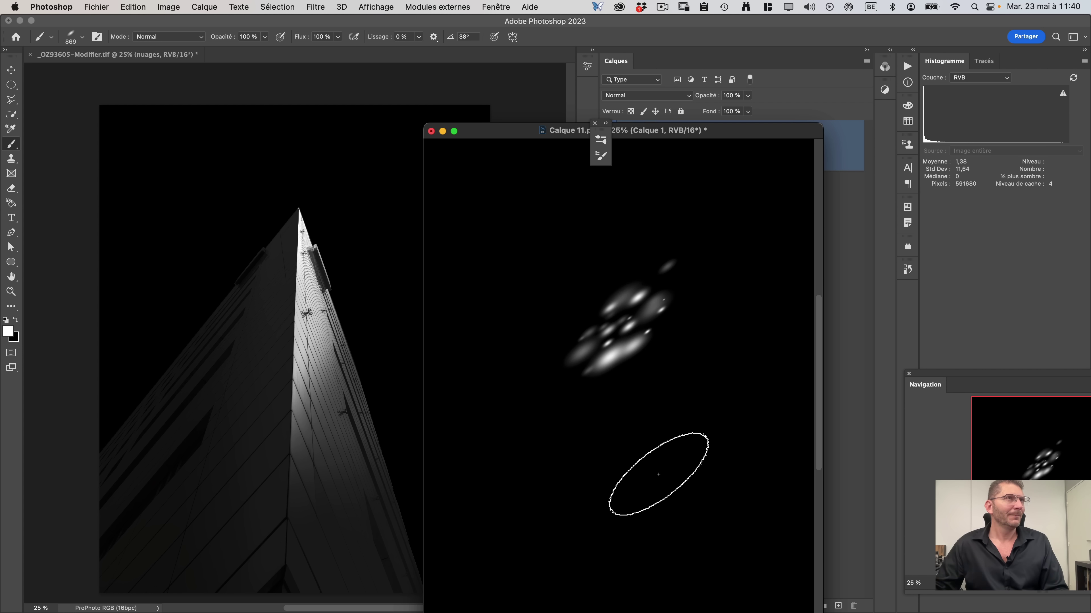
key(super)
key(super+s)
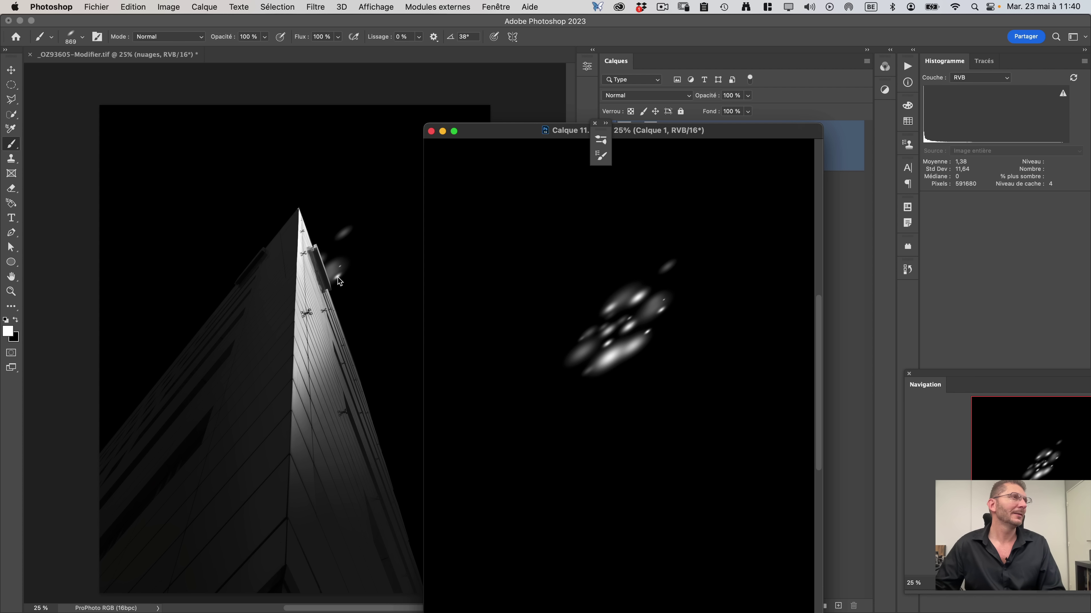
Add a new empty layer above Calque 1 in Calque 11.psb.
drag(698, 132, 649, 204)
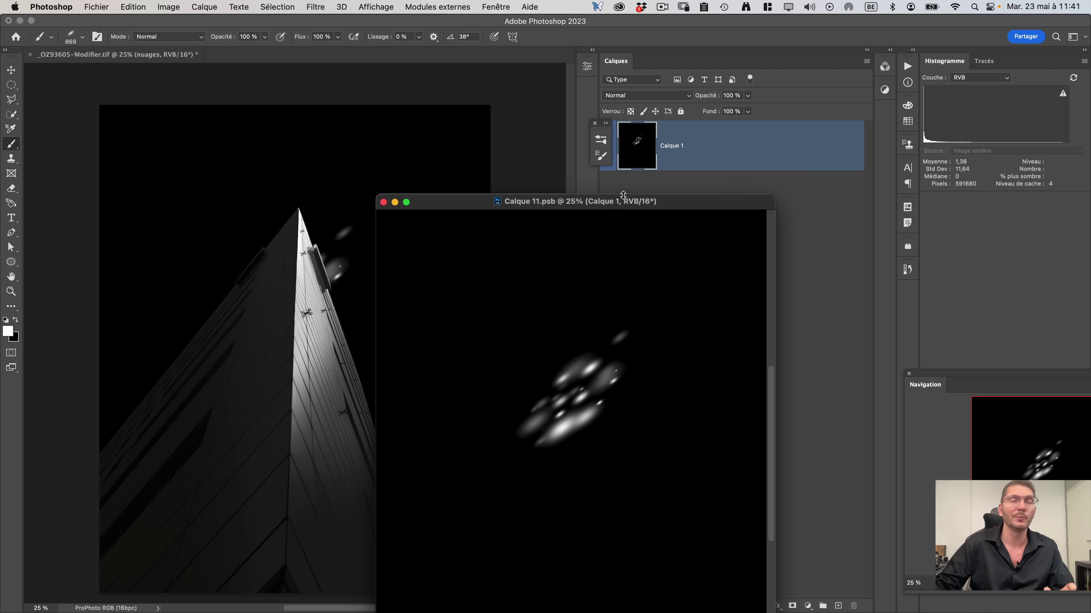
click(695, 163)
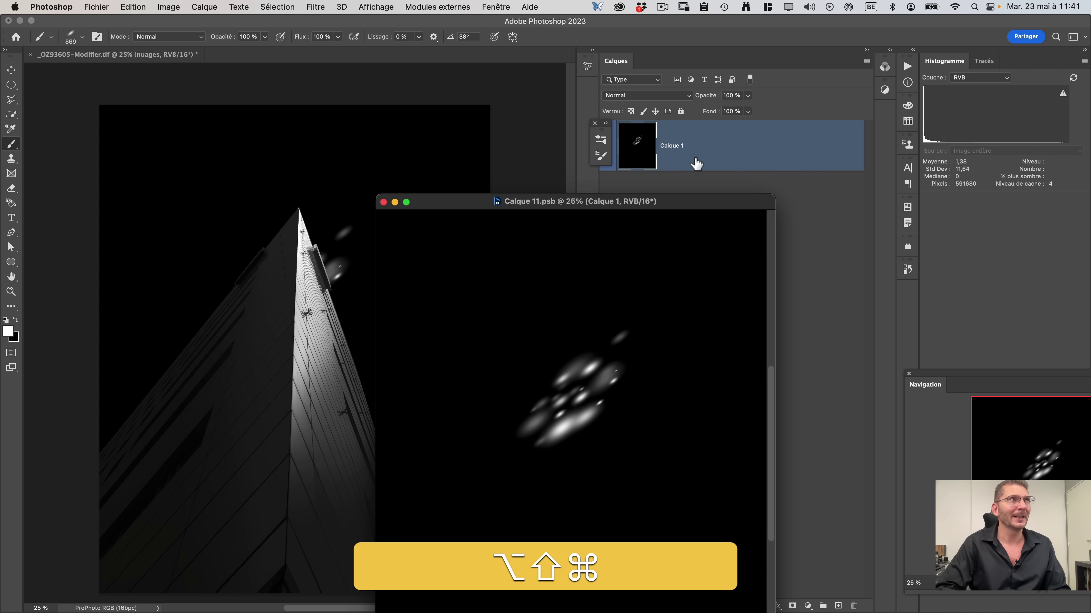
key(alt+shift+super+n)
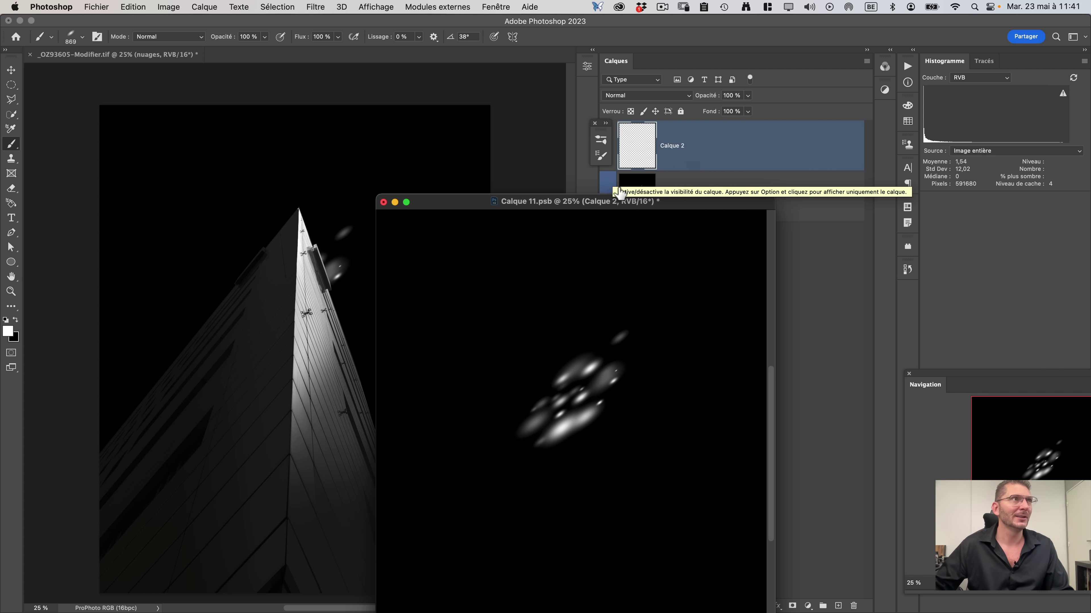
Hide Calque 1 and dab a few scattered elongated white spots onto the new transparent layer.
drag(604, 202, 500, 228)
click(606, 200)
click(481, 365)
click(418, 423)
click(558, 451)
click(550, 359)
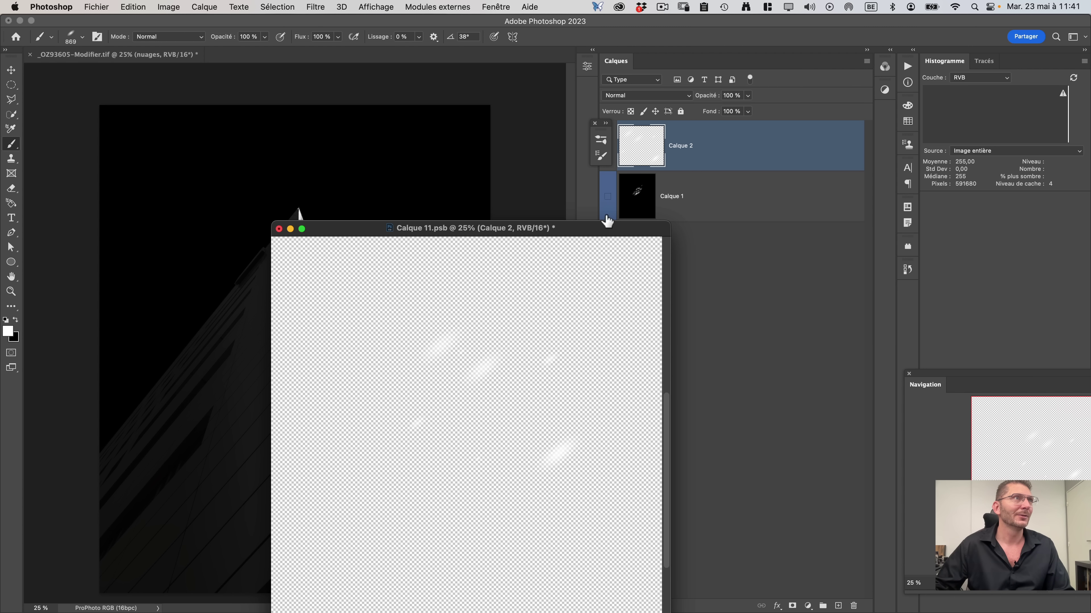
click(608, 200)
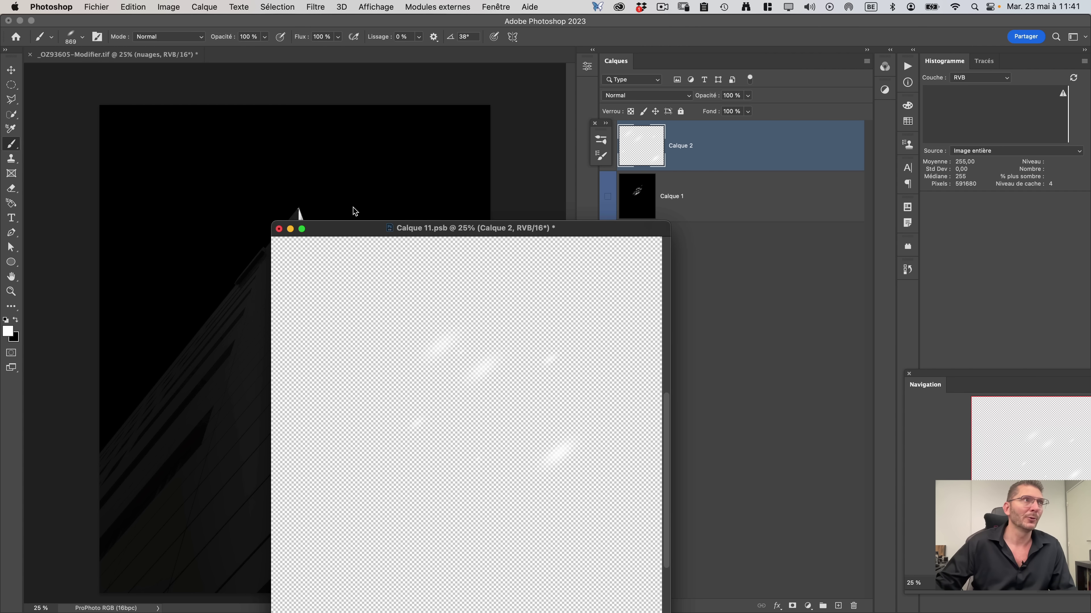
Clear the spots from Calque 2, show Calque 1 and fill it with black, and make Calque 2 active.
key(super+a)
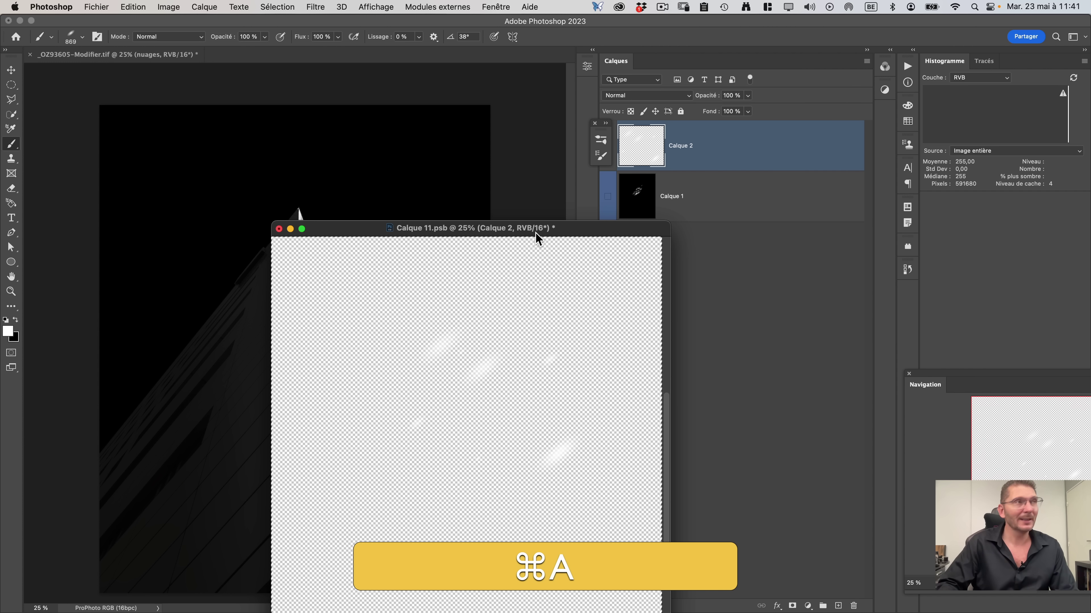
click(640, 200)
click(607, 199)
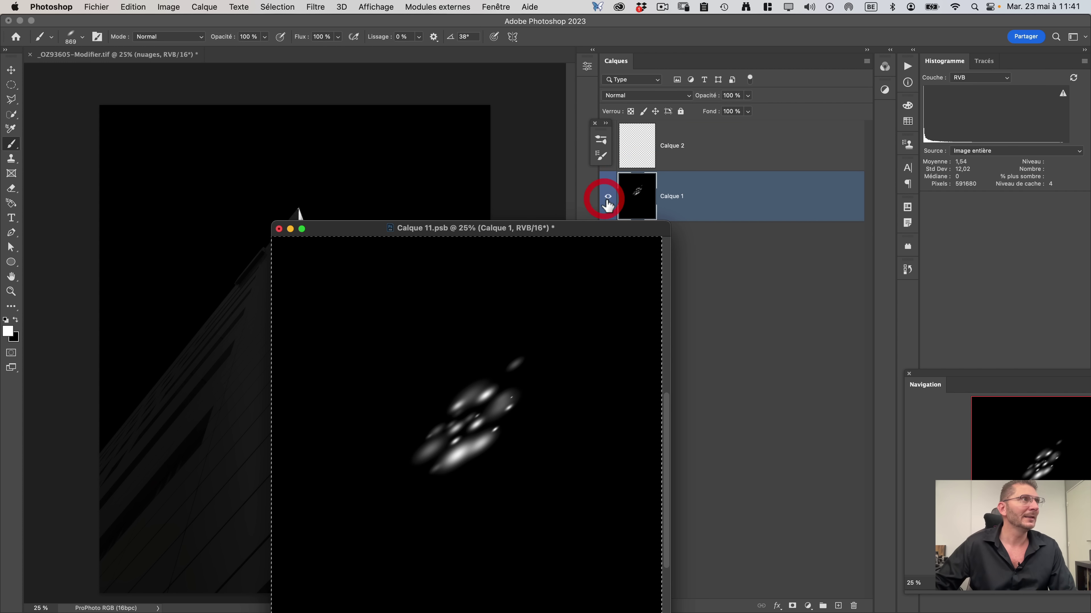
click(695, 162)
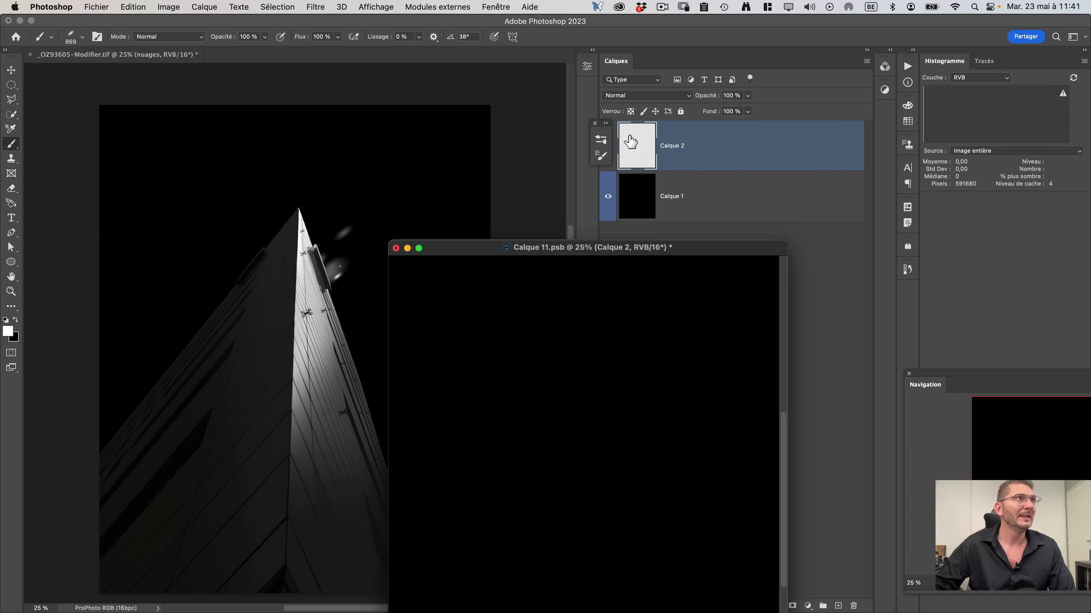
Dab a diagonal band of elongated soft white spots on Calque 2 around mid-canvas, varying the brush size between dabs.
click(564, 450)
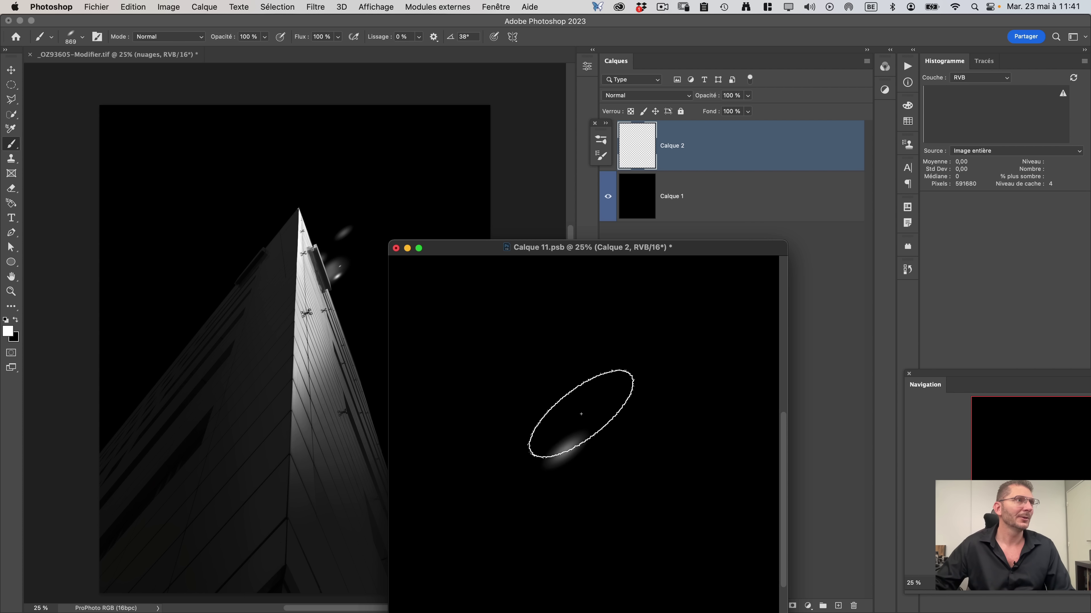
click(580, 414)
key(bracketleft)
click(585, 475)
key(bracketright)
click(621, 414)
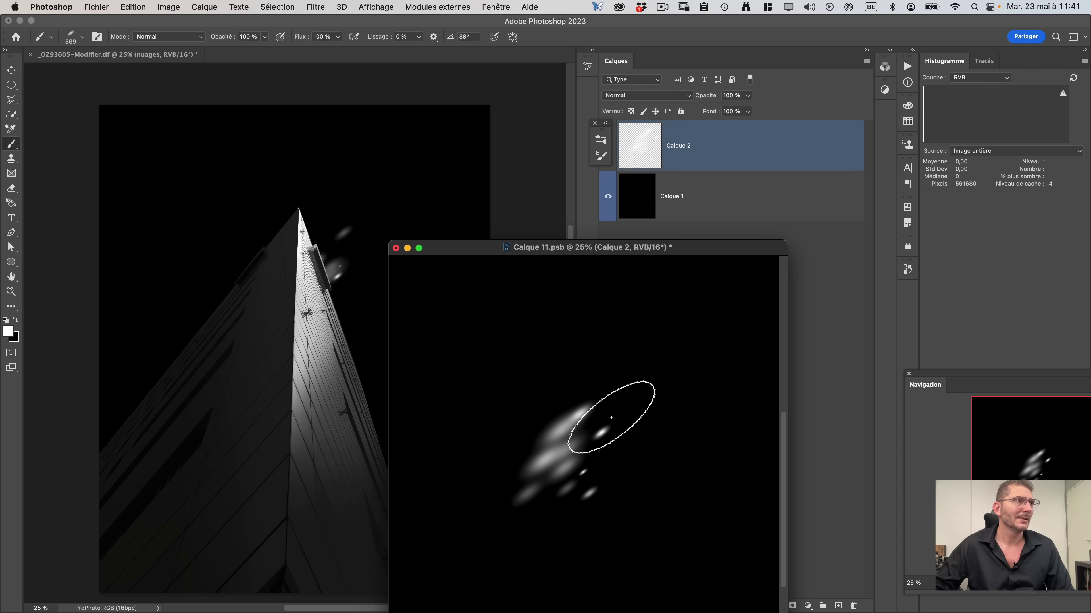
key(bracketleft)
click(612, 461)
click(613, 461)
key(bracketright)
click(663, 420)
click(617, 449)
click(619, 436)
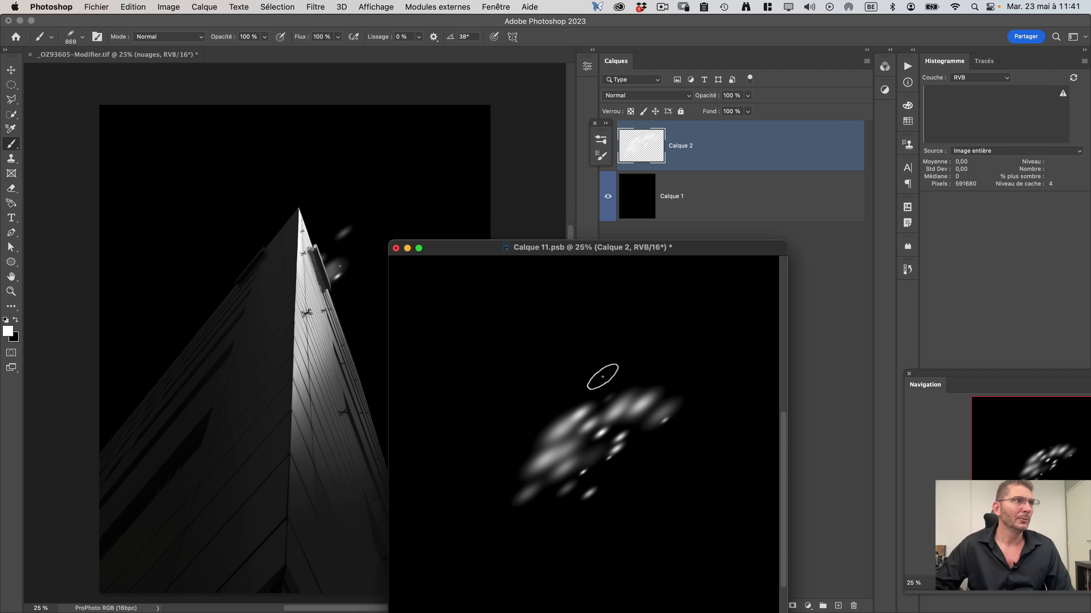
click(595, 377)
click(596, 414)
Enlarge the brush to 3282 px, dab large soft white glows over and around the cloud cluster, and save the smart object's contents.
drag(507, 494, 599, 496)
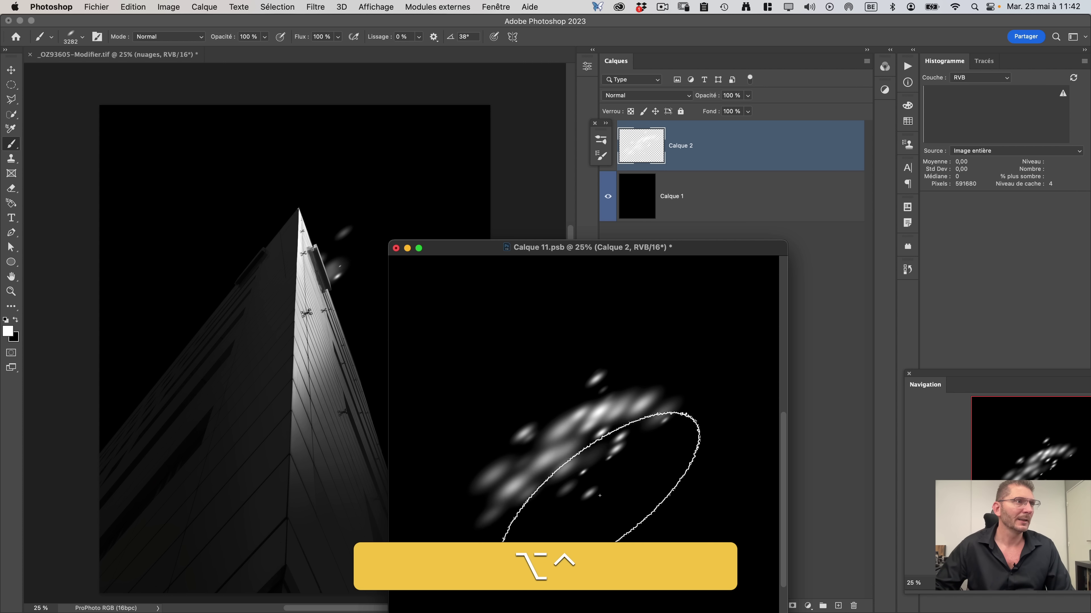
click(506, 520)
click(585, 404)
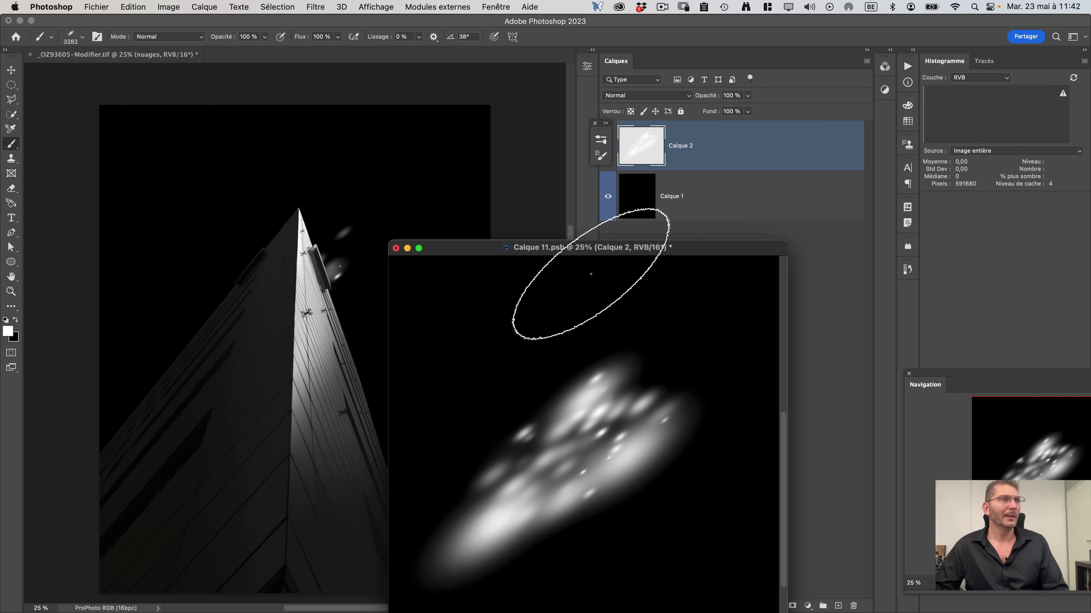
key(super)
key(super+s)
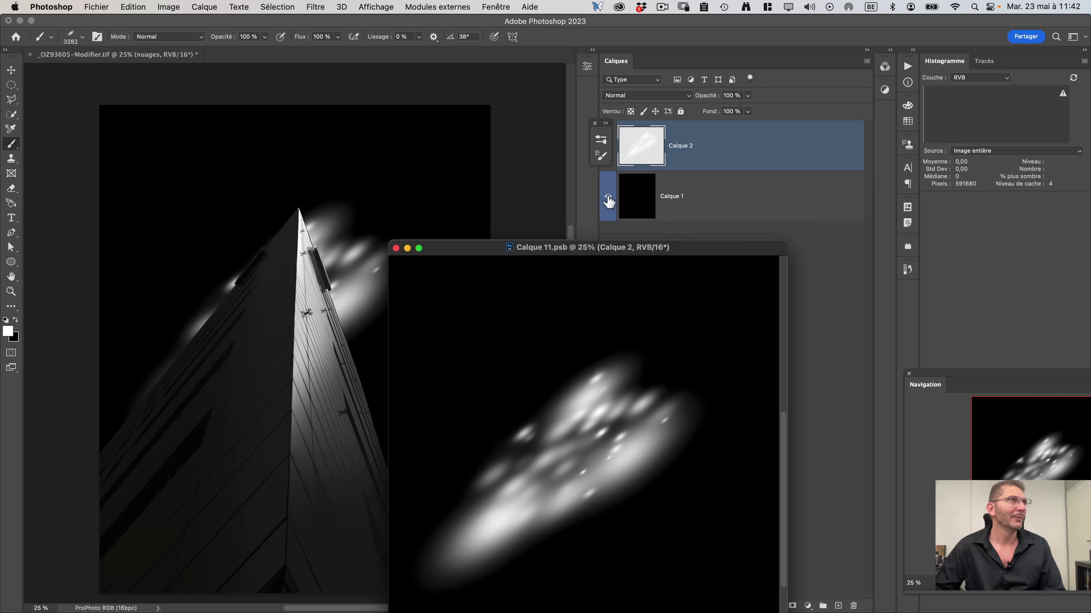
Hide the black Calque 1 layer, save Calque 11.psb and switch back to _OZ93605-Modifier.tif.
click(608, 199)
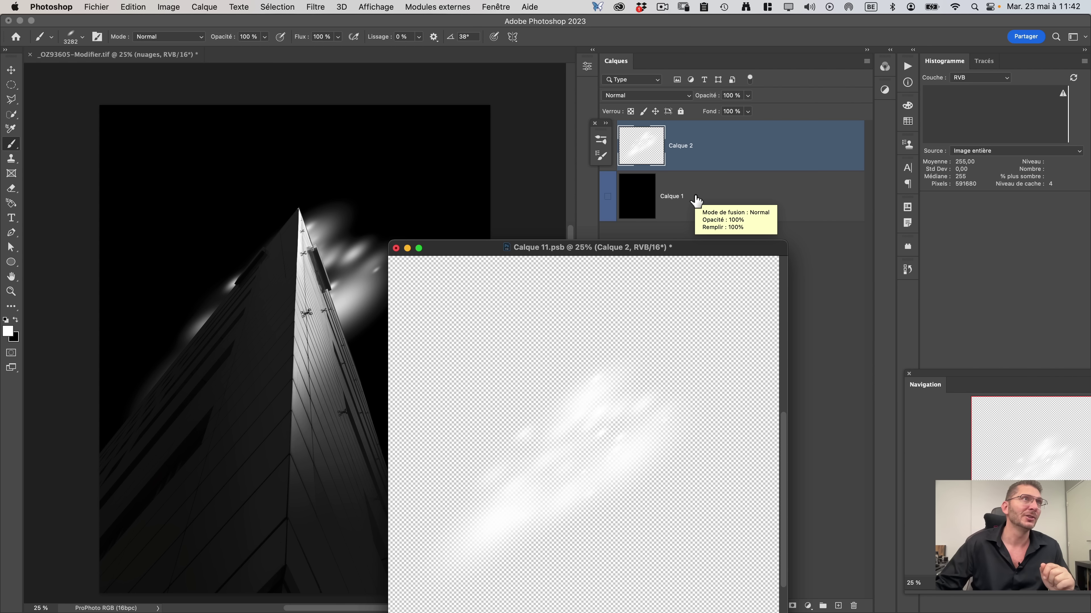
key(super+s)
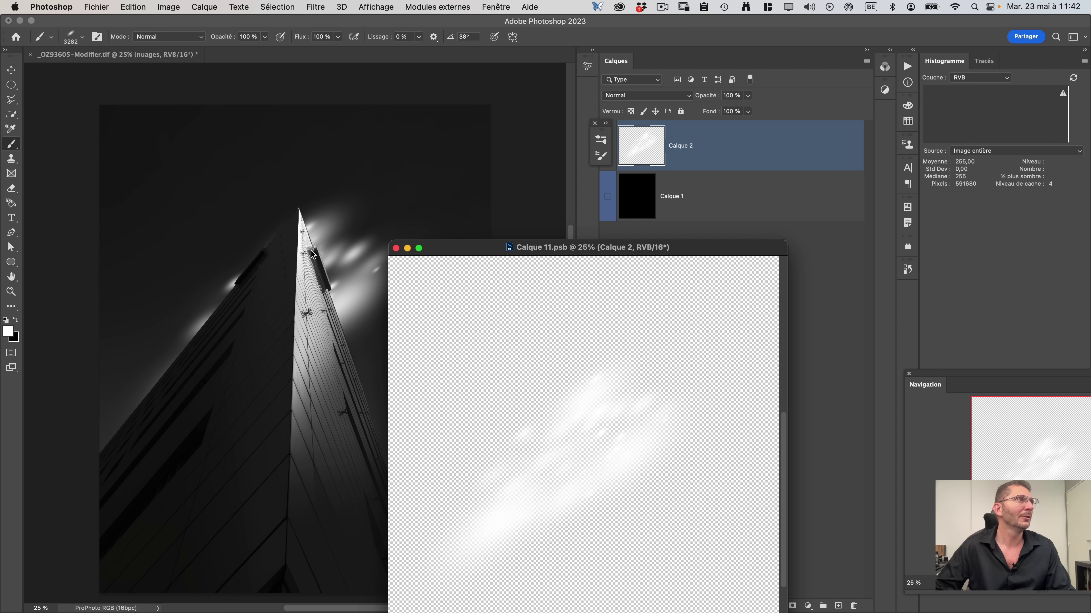
click(159, 61)
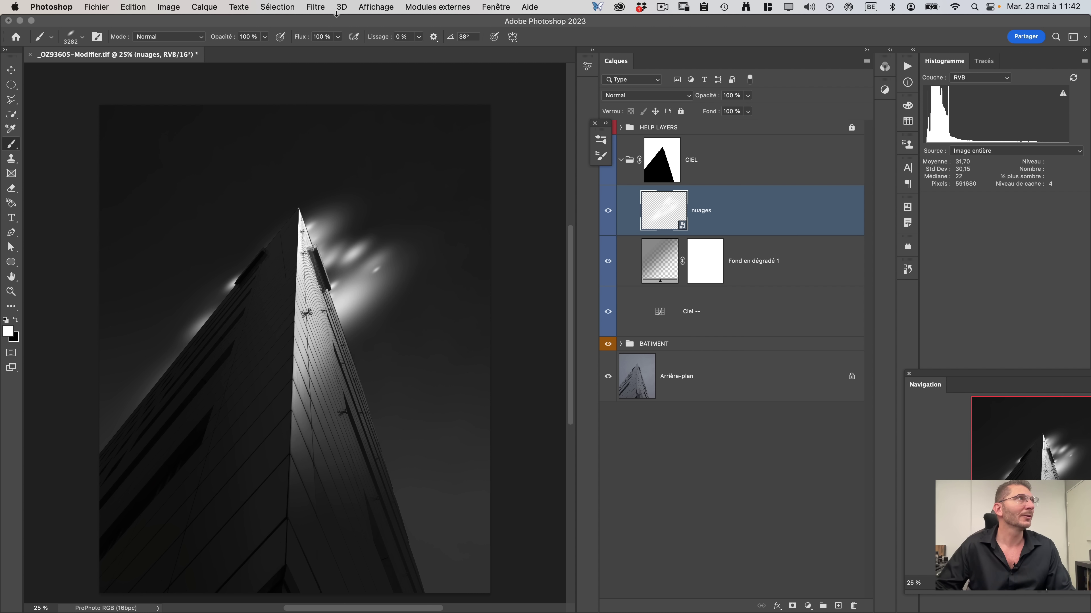
Apply a directional (motion) blur to the nuages smart object with a 33° angle and 2000-pixel distance.
click(320, 7)
mouse_move(429, 192)
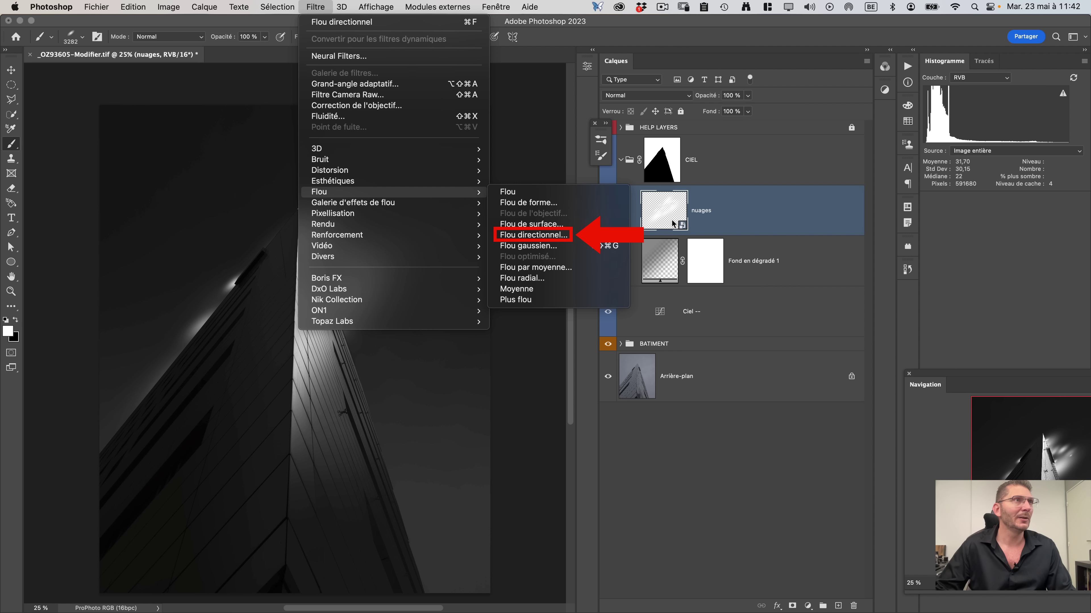
click(537, 234)
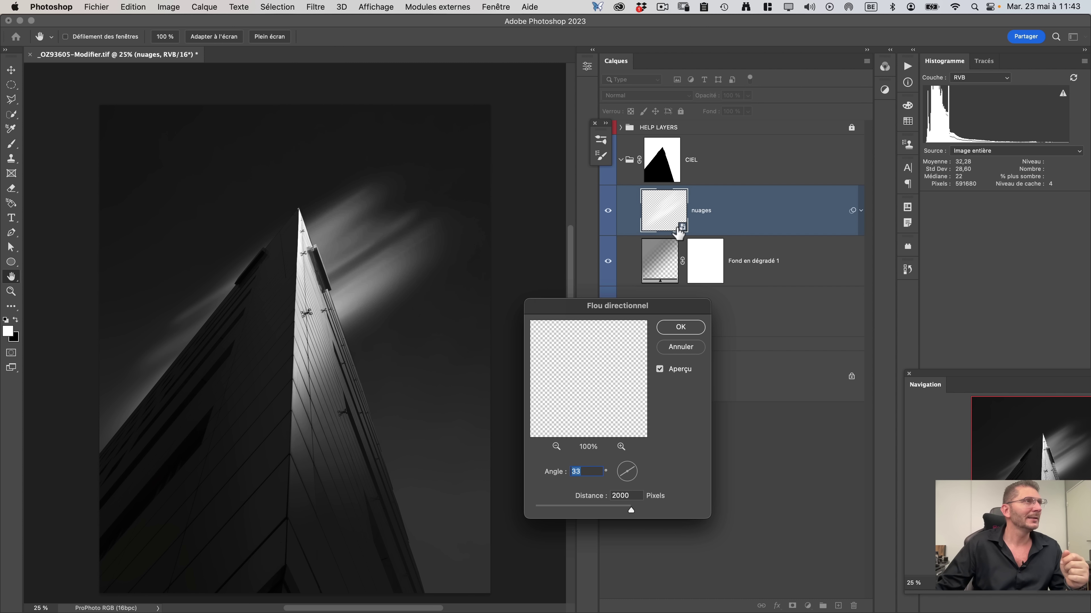
click(692, 330)
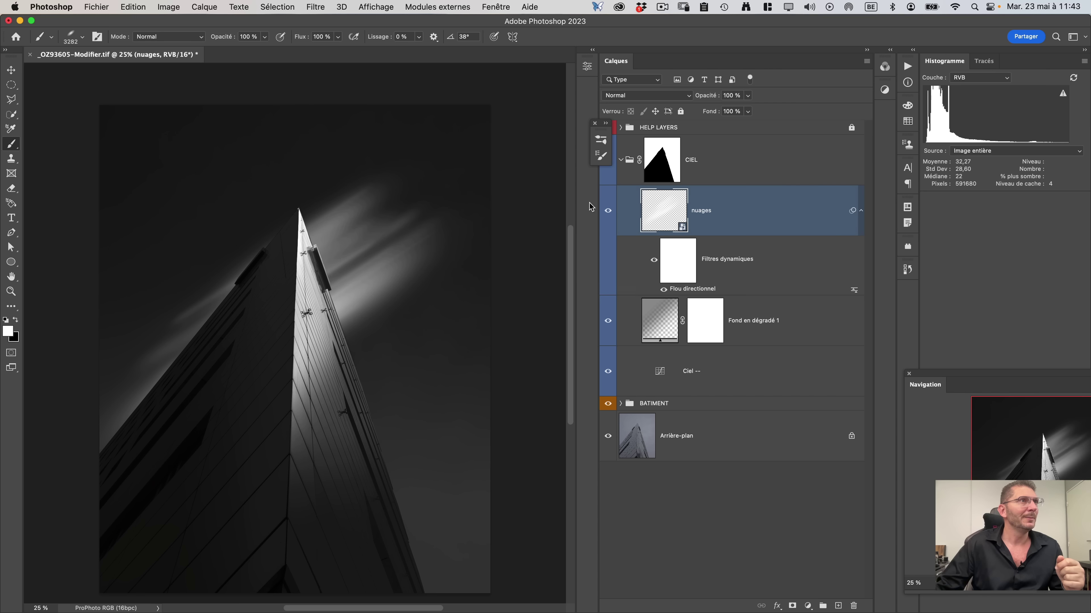
Transform the nuages smart object to shift the clouds slightly down and to the right, and set the layer's opacity to 59%.
key(super+t)
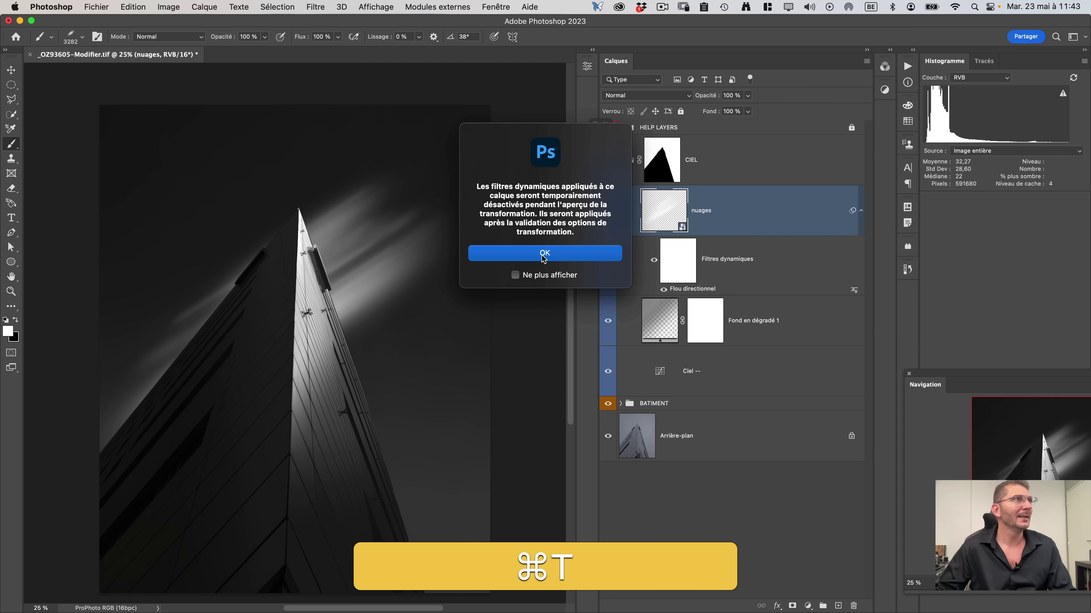
click(543, 256)
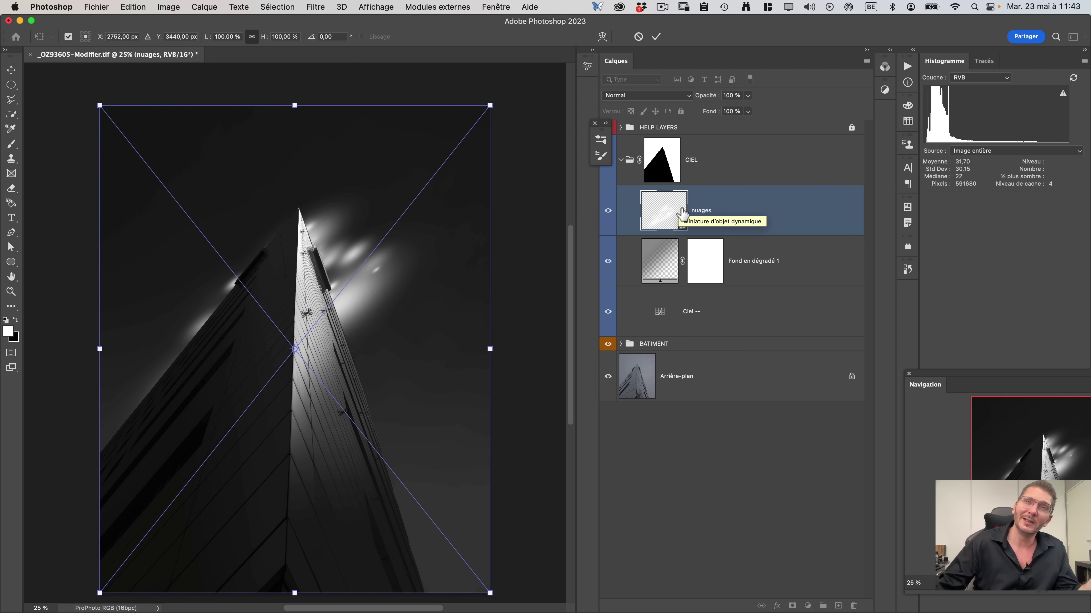
drag(390, 294, 416, 319)
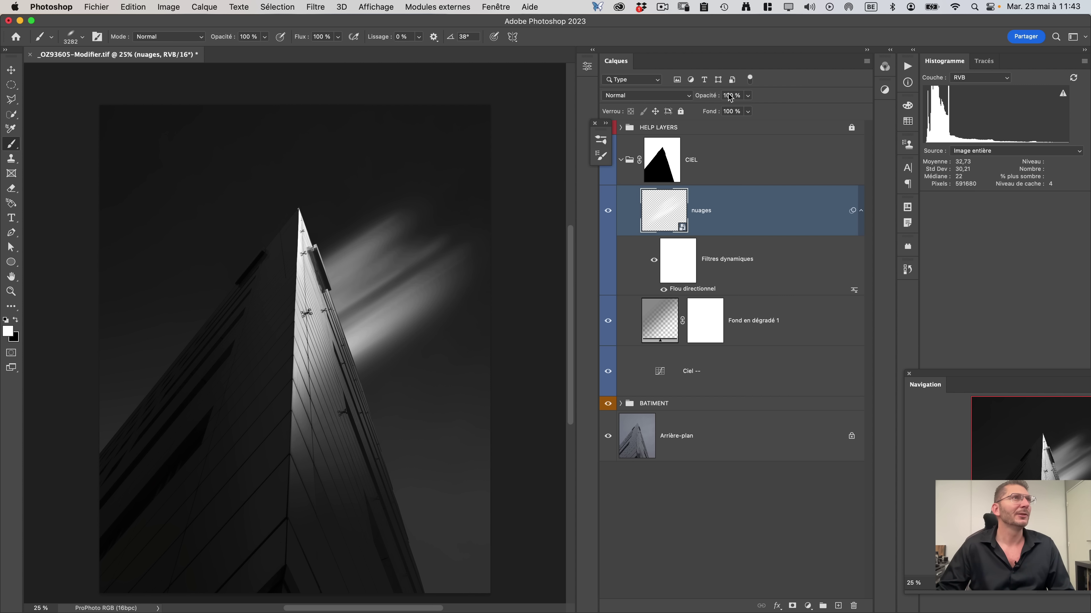
mouse_move(707, 97)
mouse_down()
mouse_move(670, 99)
mouse_move(728, 98)
mouse_up()
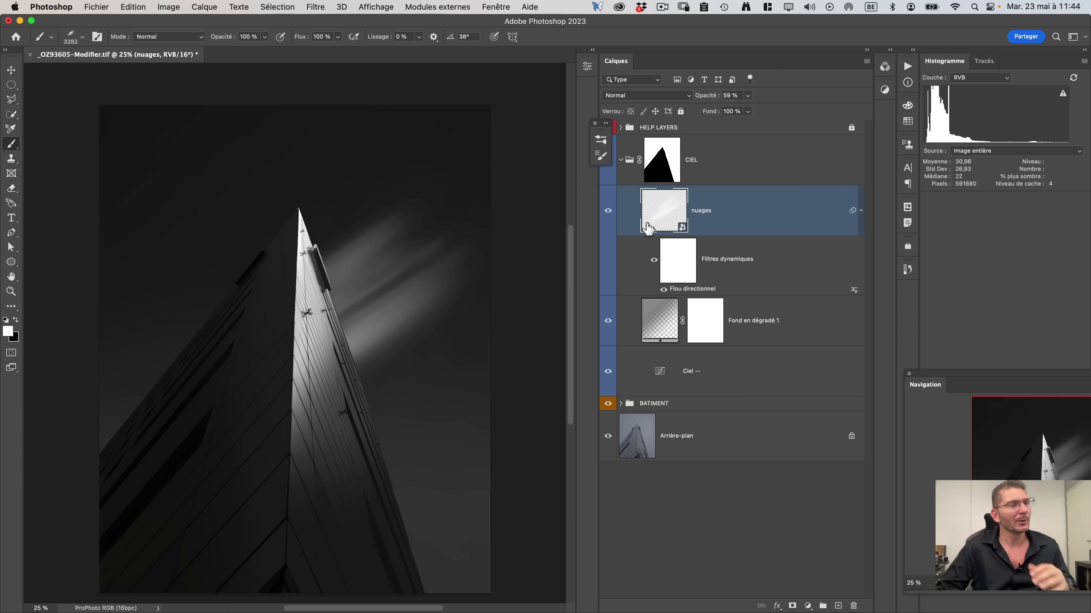
Try a corner-based transform of the nuages smart object, lowering its upper-left corner, raising its upper-right corner and shifting it, and undo it.
key(super+t)
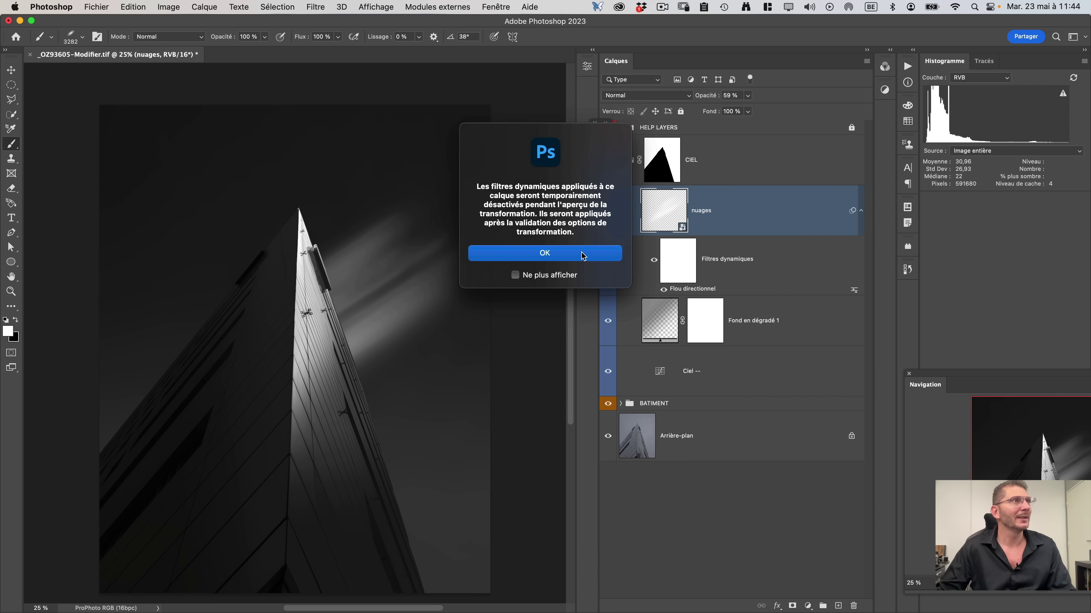
click(579, 251)
right_click(332, 312)
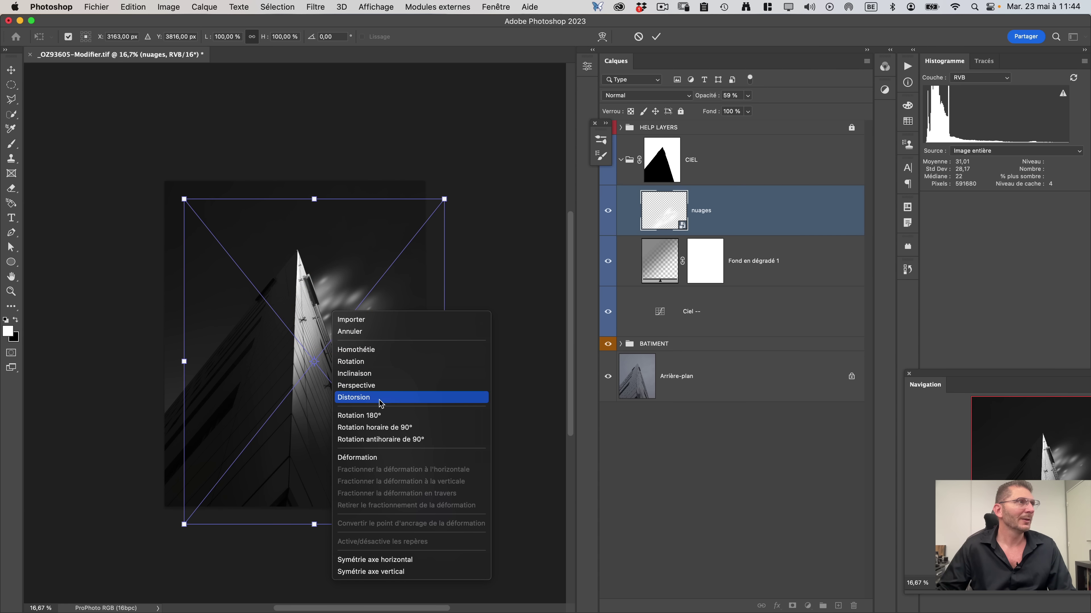
click(373, 385)
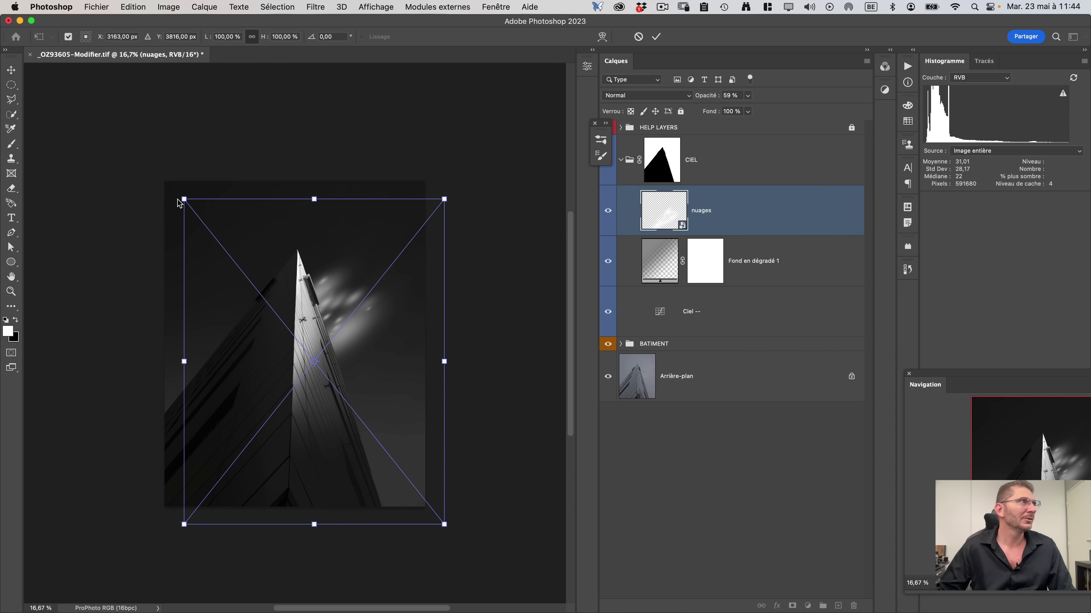
drag(184, 201, 189, 270)
drag(446, 200, 447, 168)
drag(384, 318, 413, 305)
key(Return)
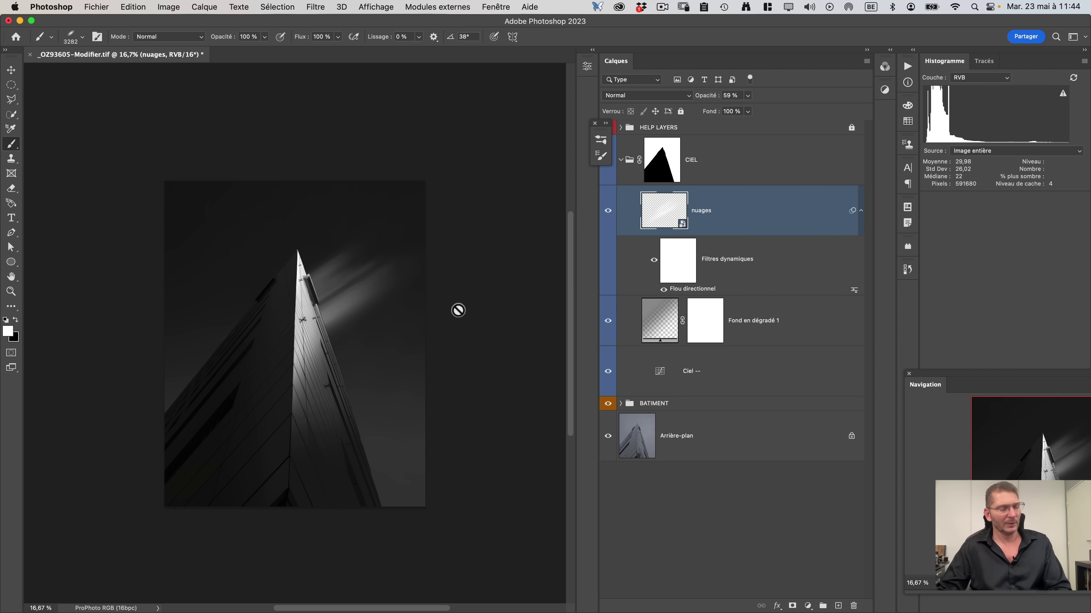
key(super+z)
Apply a second directional (motion) blur to the nuages smart object with a 33° angle and 2000-pixel distance.
click(316, 7)
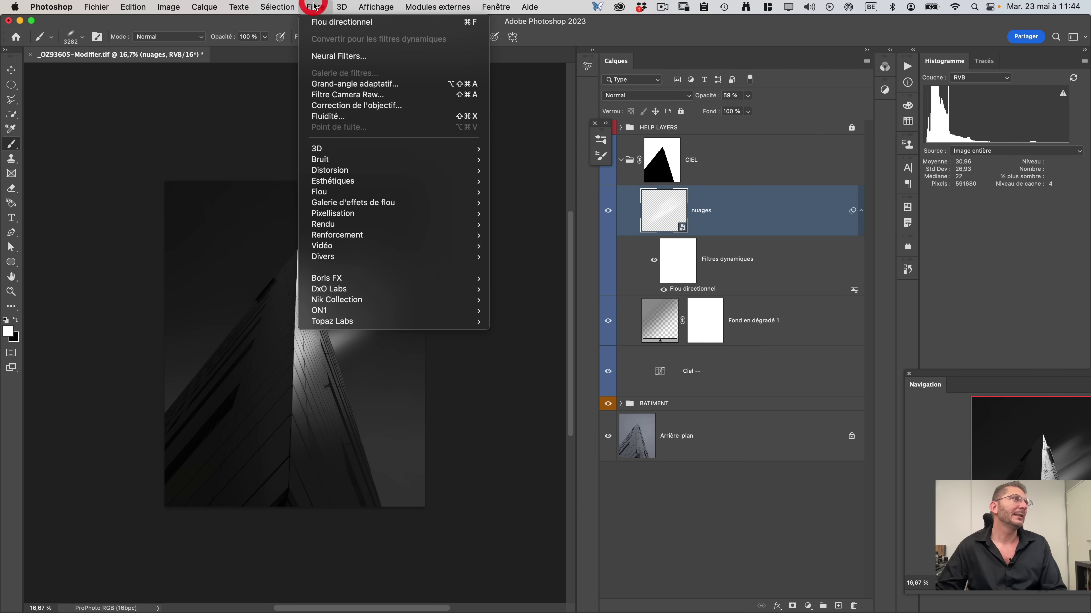
mouse_move(411, 225)
mouse_move(413, 192)
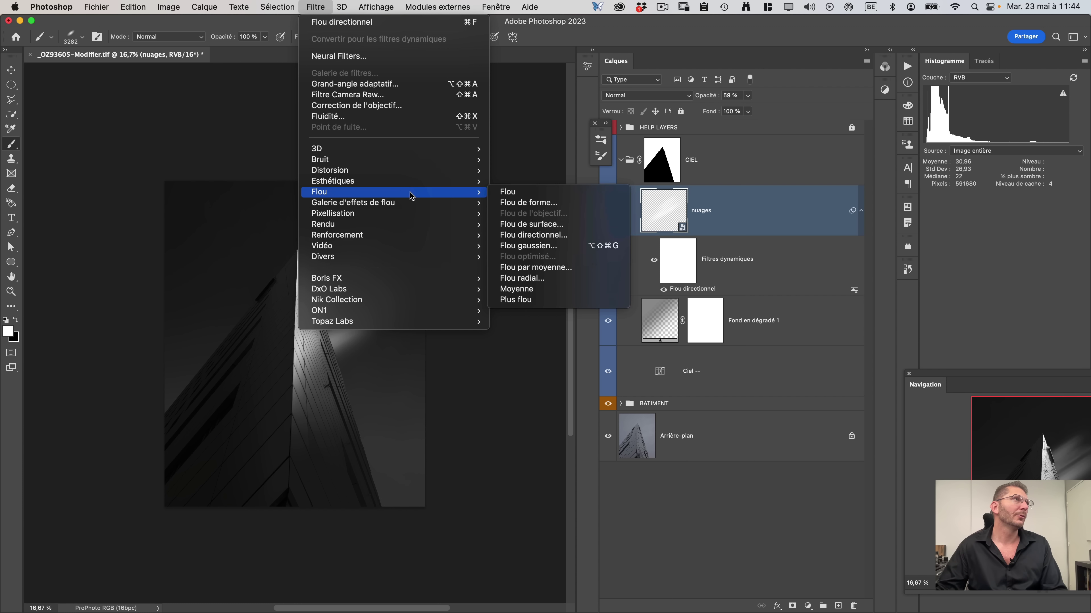
click(560, 239)
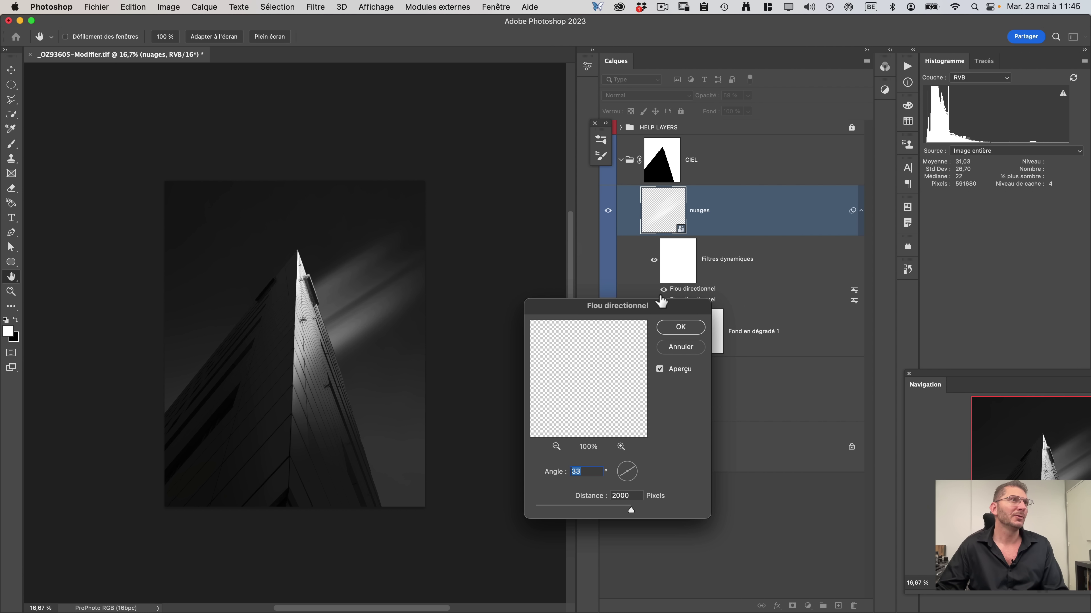
drag(646, 310, 657, 342)
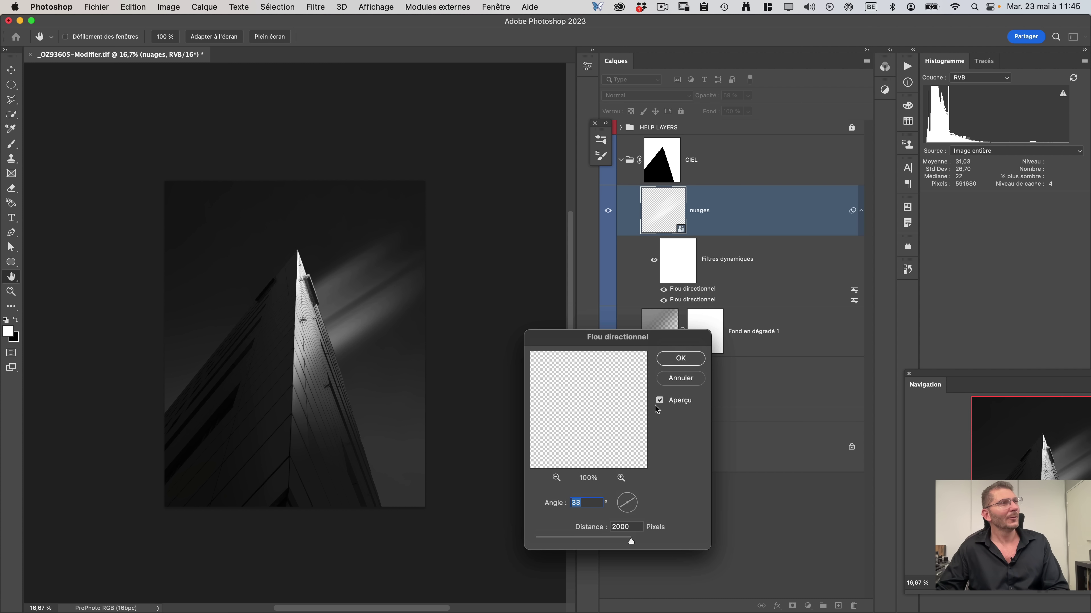
click(682, 357)
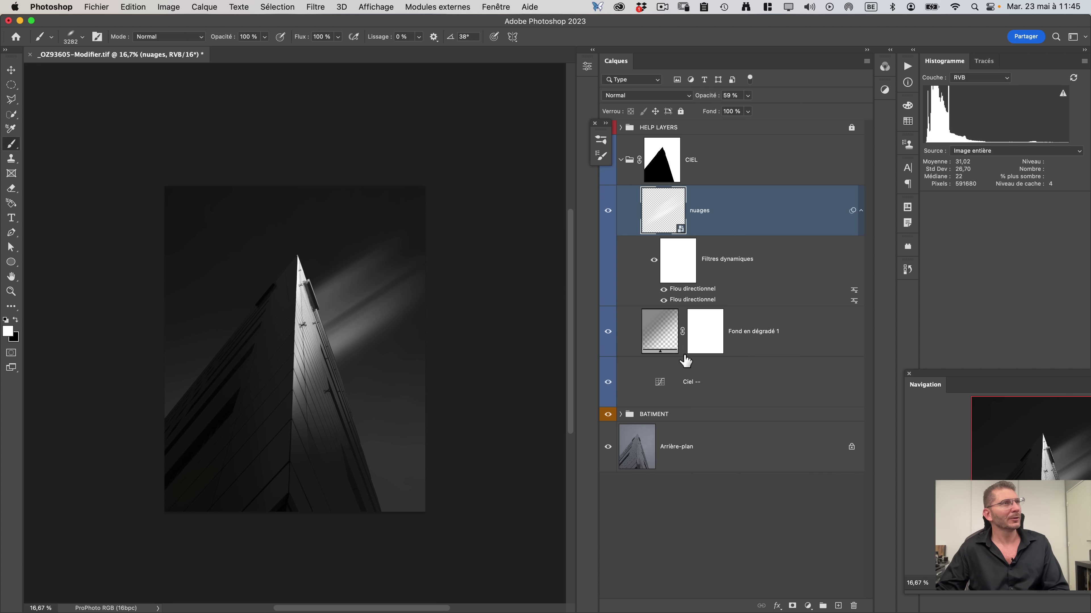
Apply a radial blur to nuages with value 100, Zoom method and Supérieure quality, moving its centre towards the lower left.
click(315, 7)
mouse_move(319, 191)
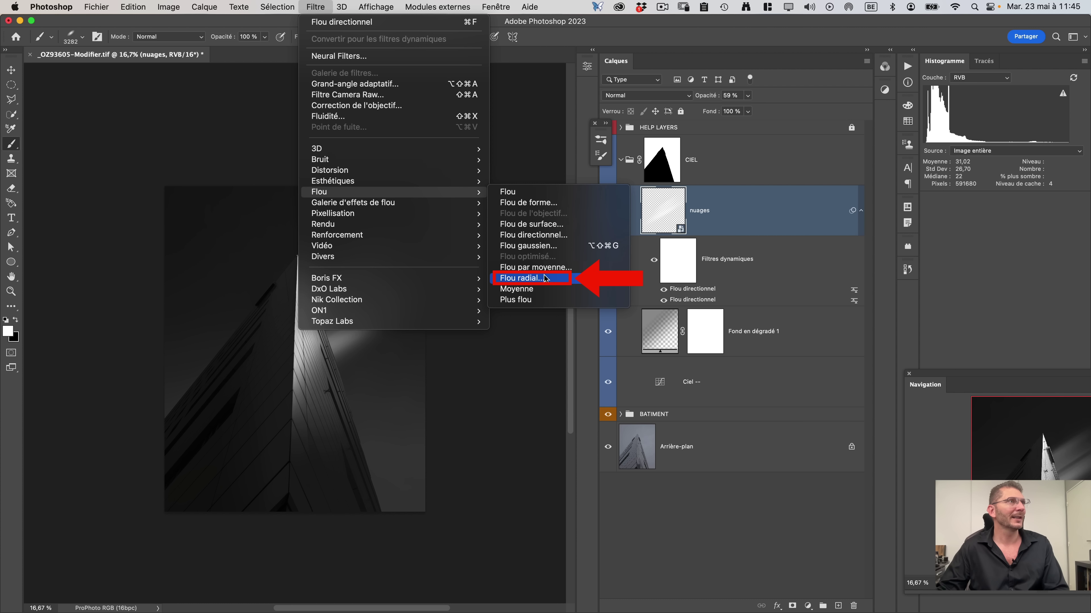
click(522, 278)
drag(672, 444, 660, 484)
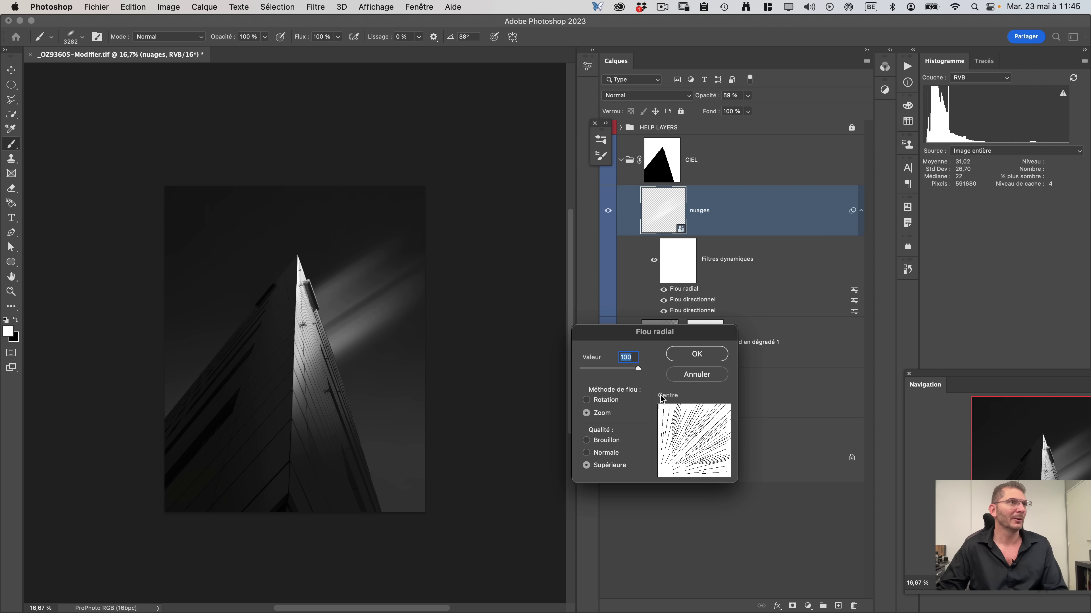
click(696, 353)
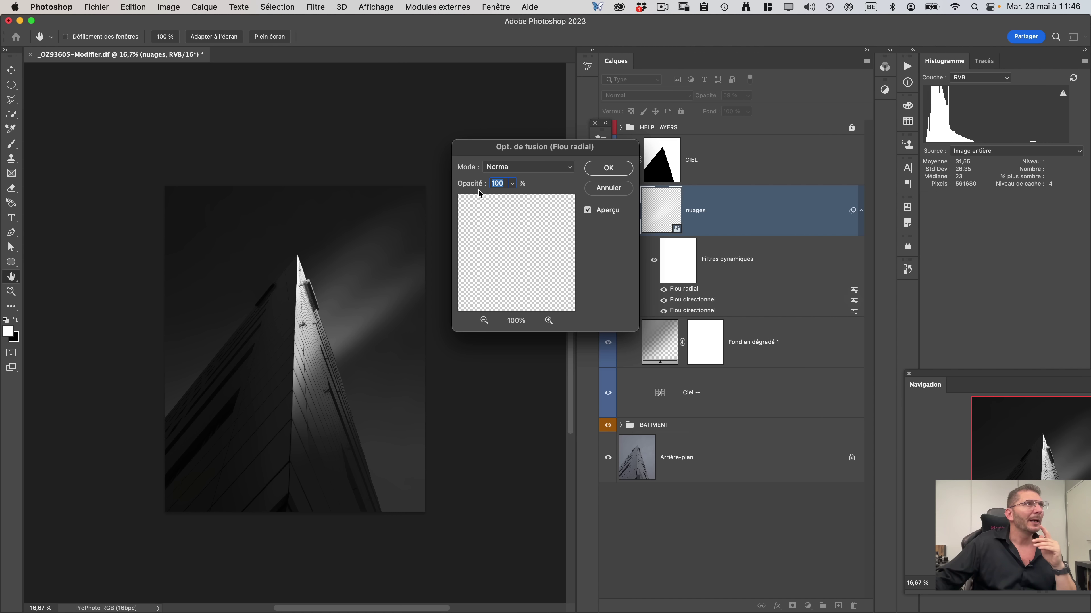
Set the radial blur's blending options to Superposition (Screen) mode at 47% opacity.
drag(475, 193, 455, 193)
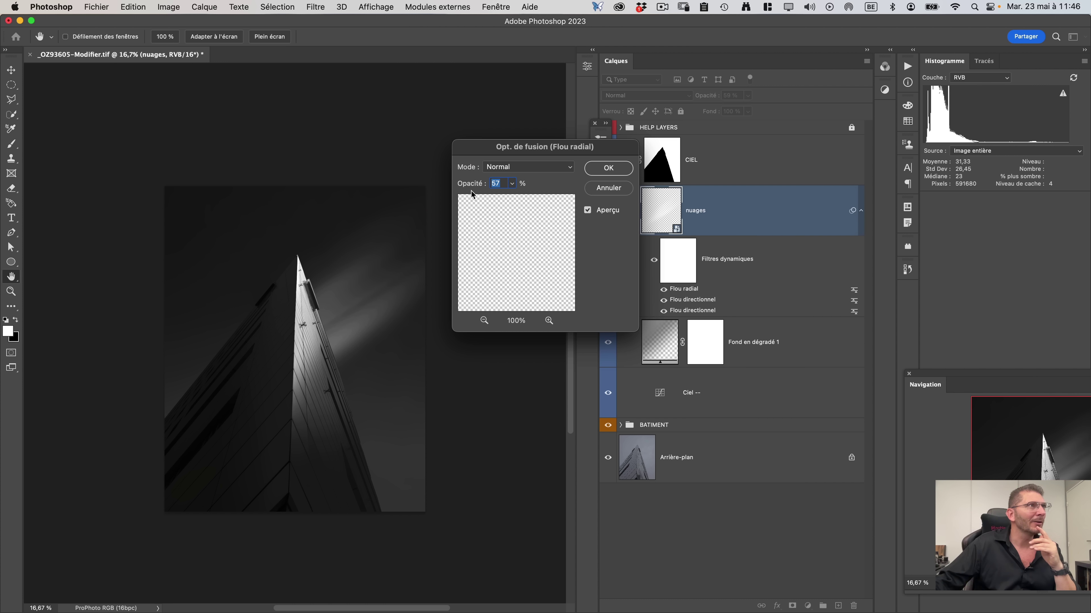
drag(474, 189, 480, 191)
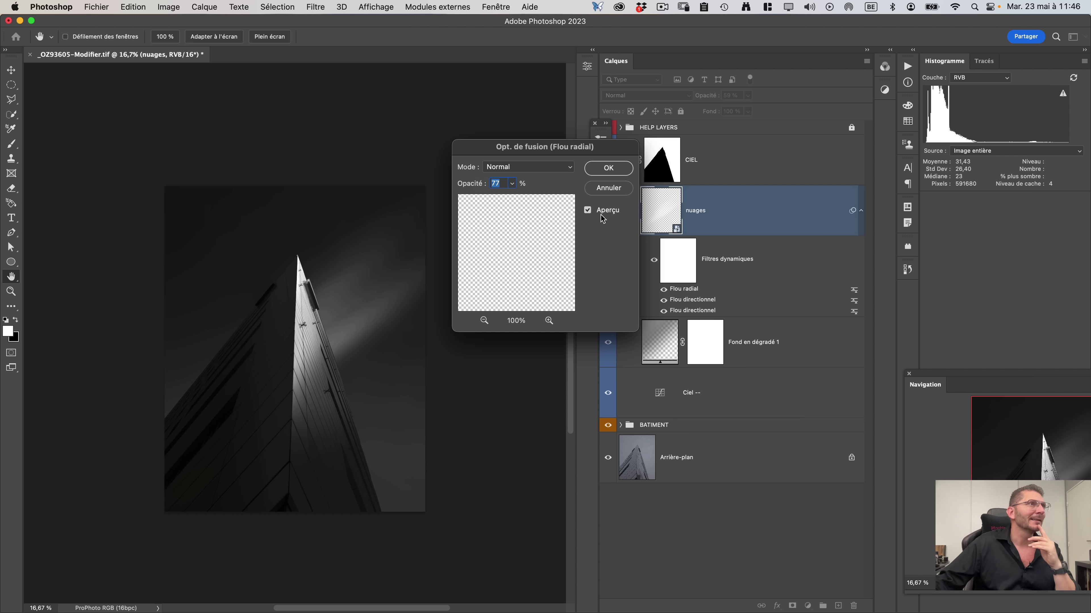
drag(480, 189, 474, 192)
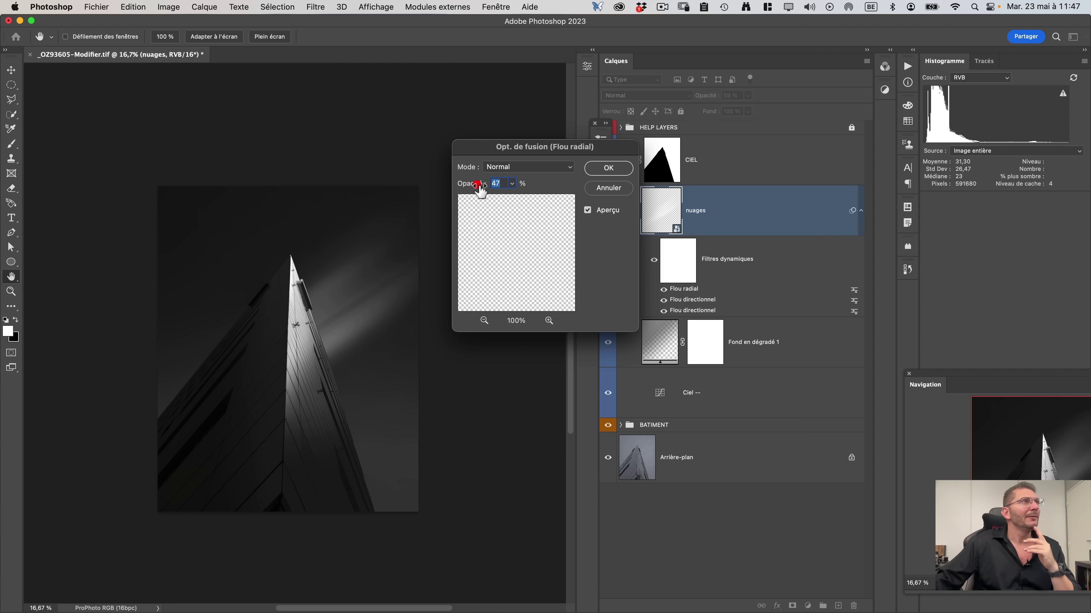
click(514, 168)
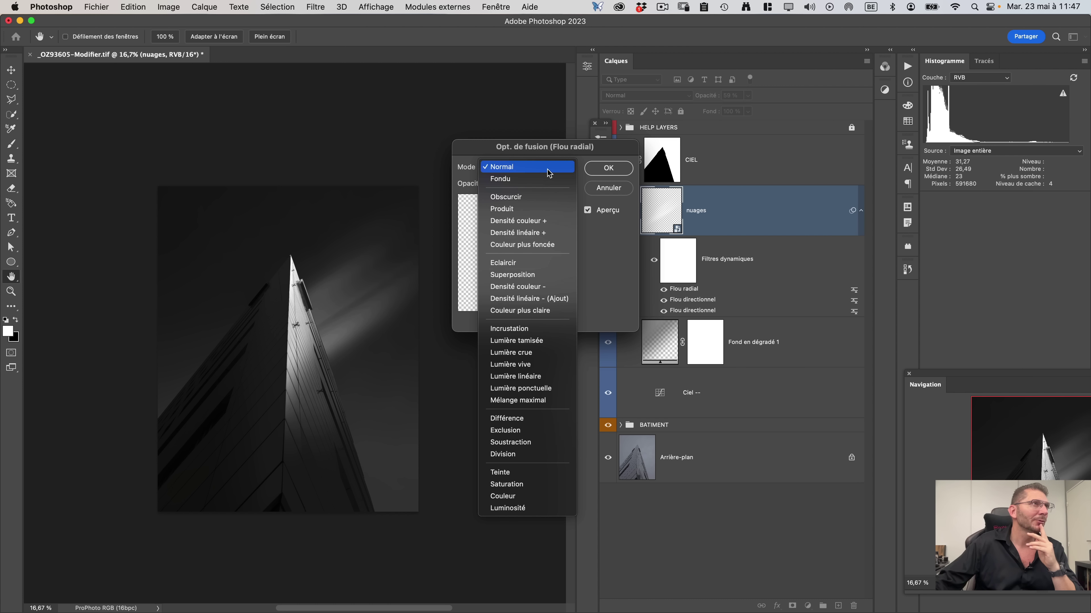
click(529, 277)
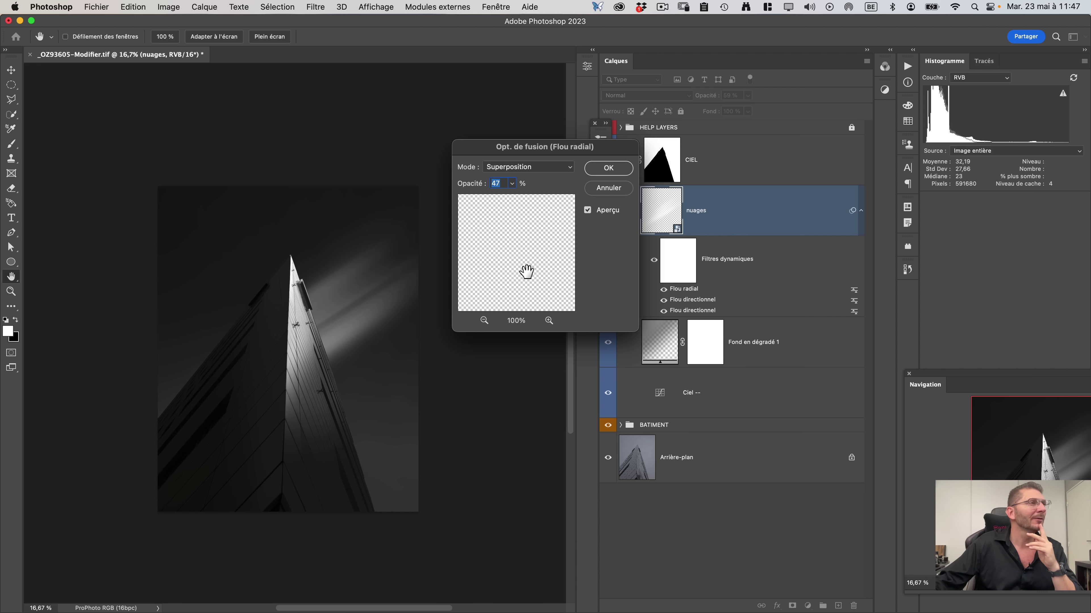
click(608, 168)
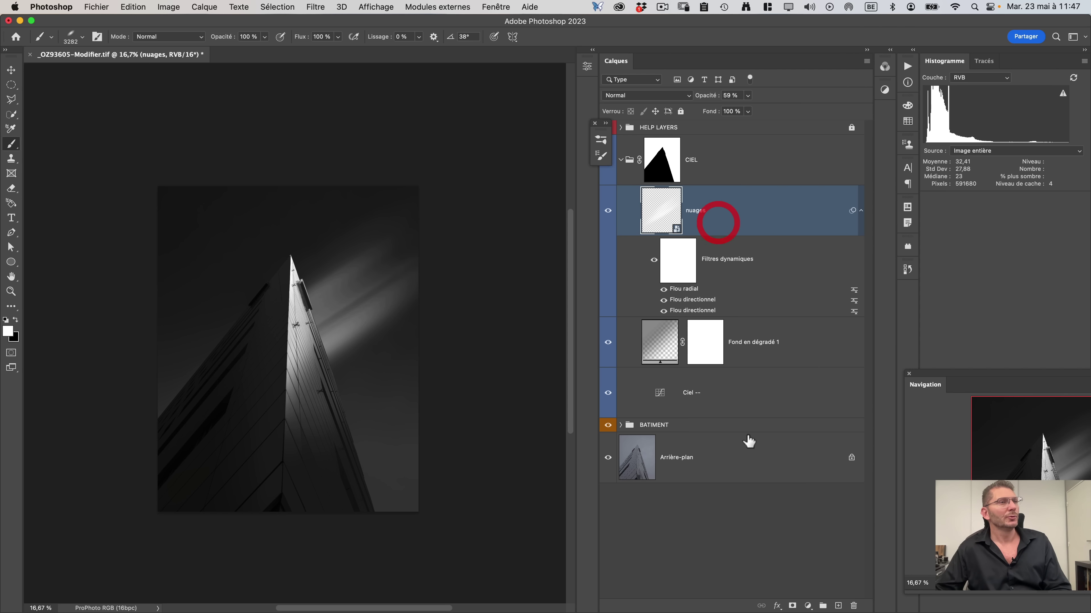
Add a layer mask to nuages and paint soft, black, angled brush marks on it along the diagonal cloud streaks.
click(792, 606)
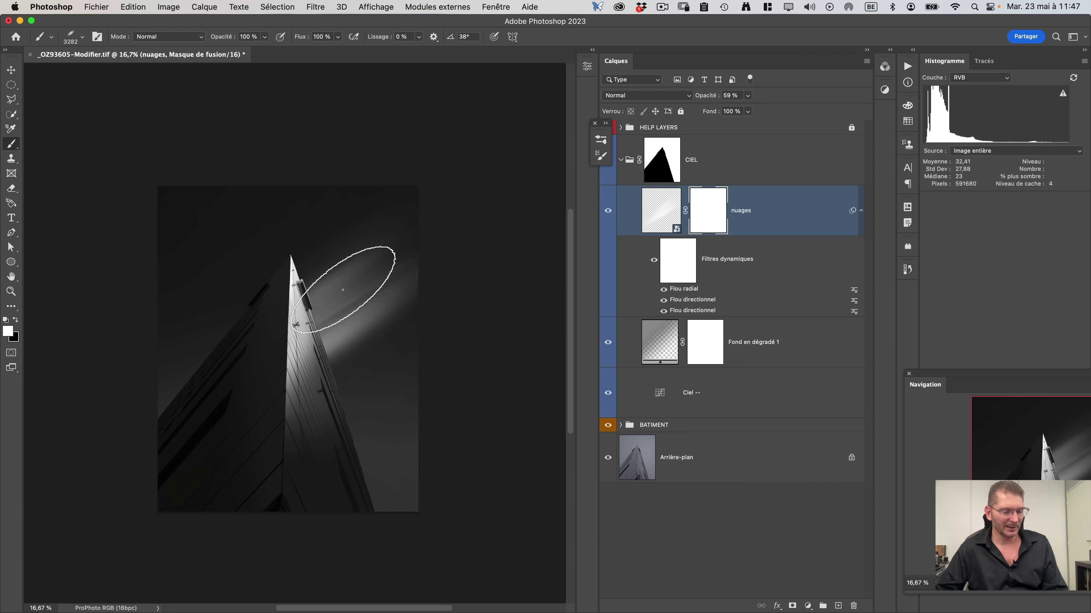
key(x)
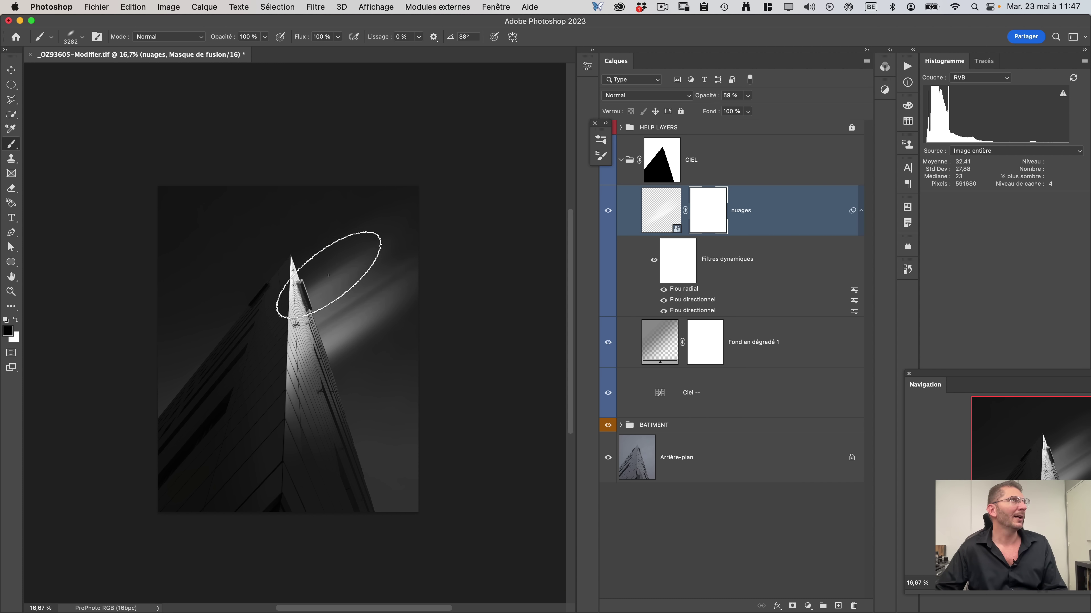
drag(363, 284, 295, 276)
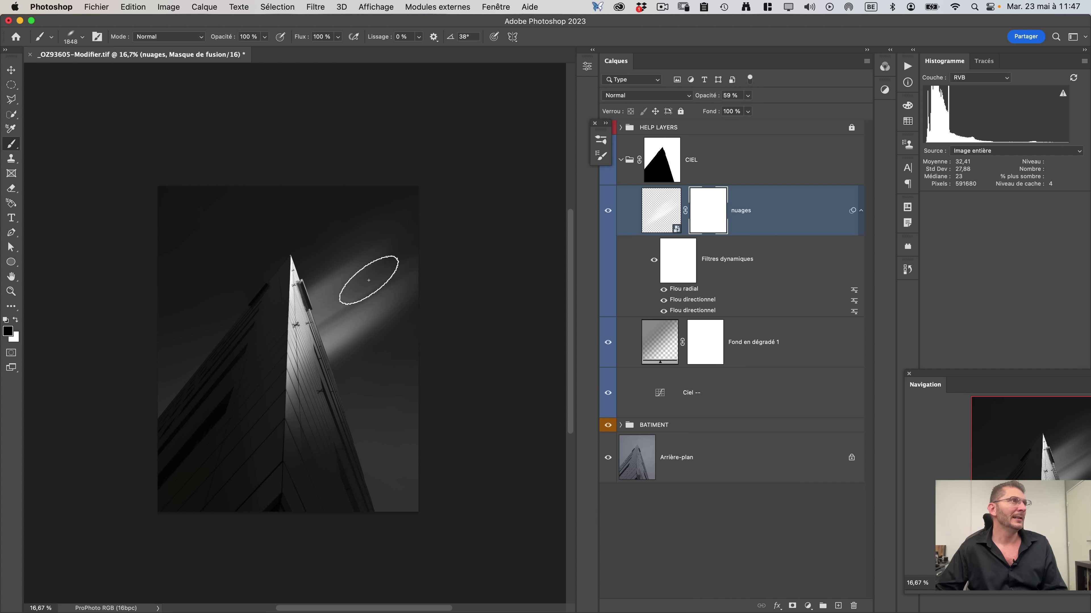
key(F5)
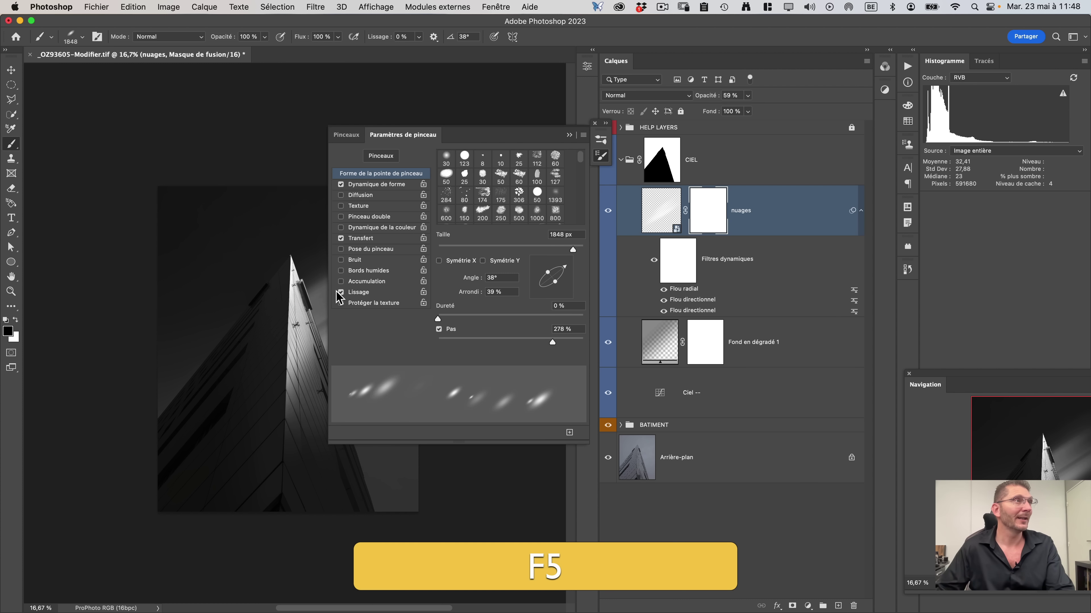
key(F5)
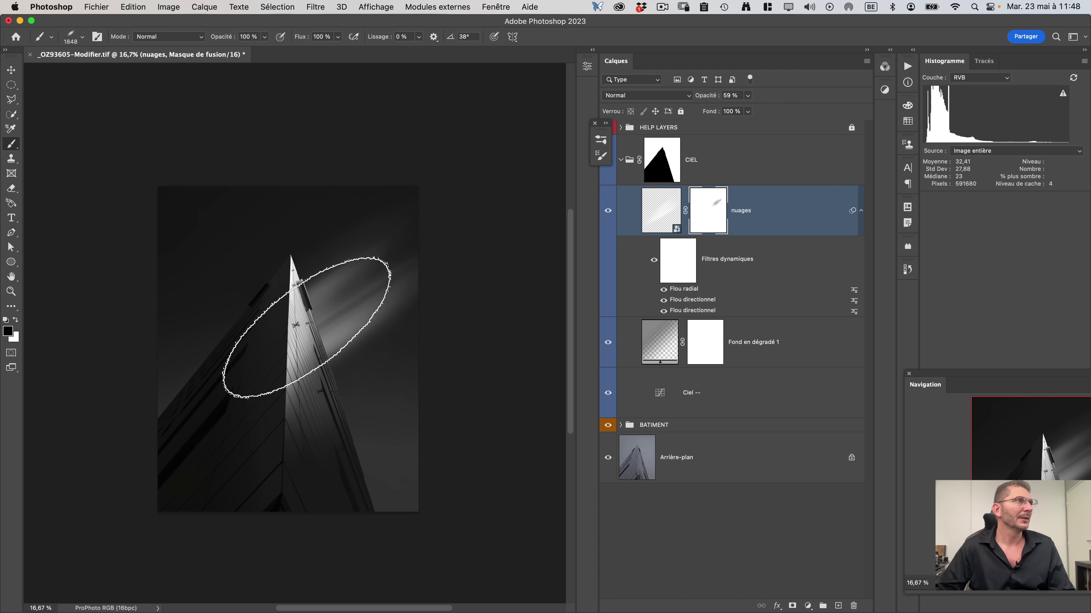
click(339, 302)
drag(243, 401, 397, 320)
Lower the brush opacity to 17%, paint more subtle black marks on the nuages mask with smaller brushes, and undo the last one.
drag(226, 40, 178, 42)
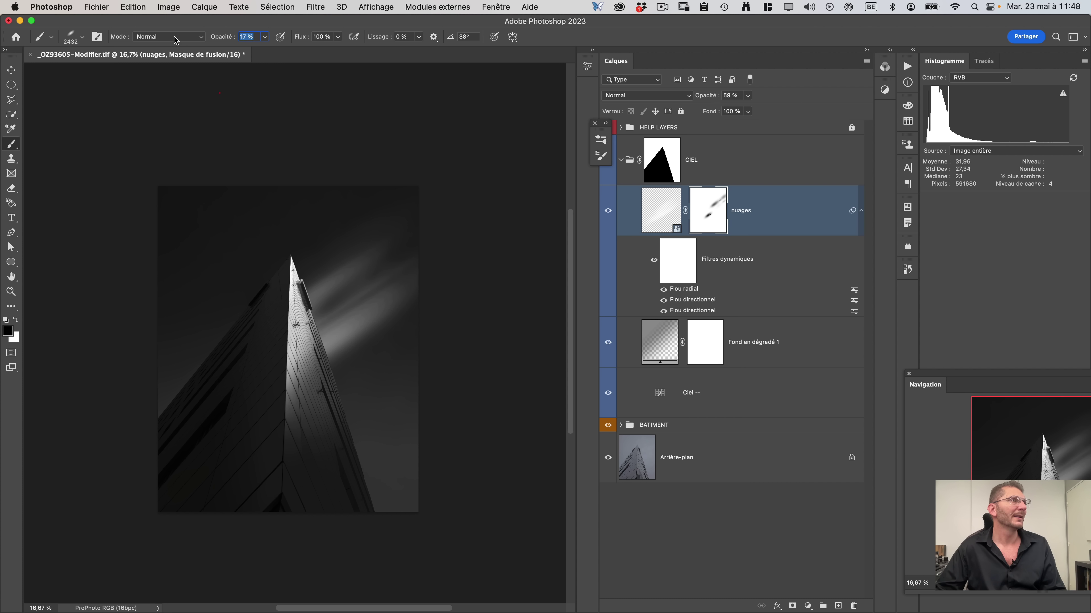
mouse_move(390, 267)
mouse_down()
mouse_move(292, 287)
mouse_move(280, 377)
mouse_up()
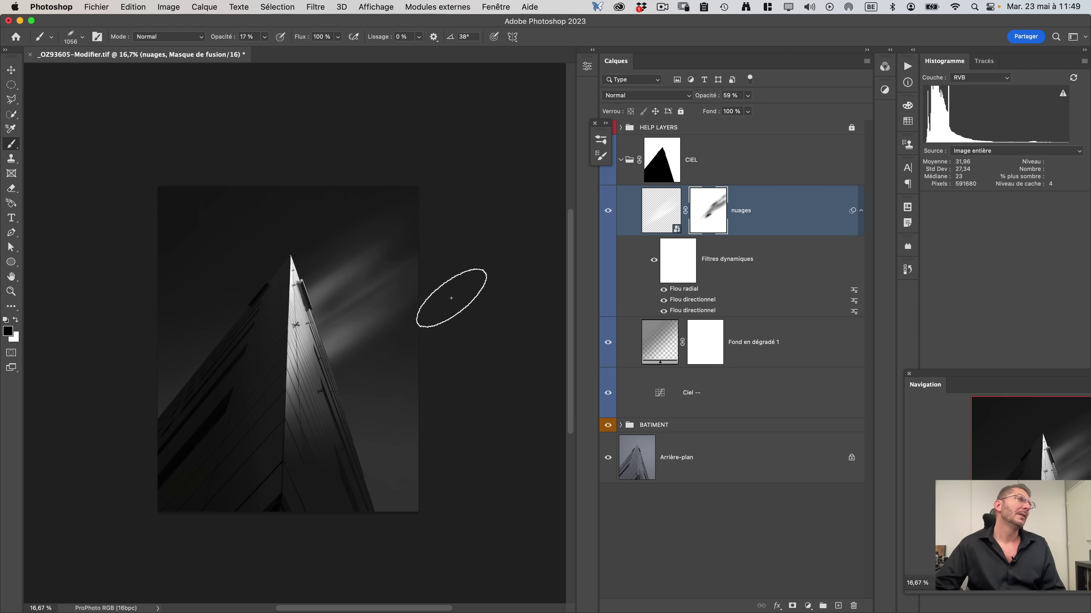
drag(370, 324, 361, 317)
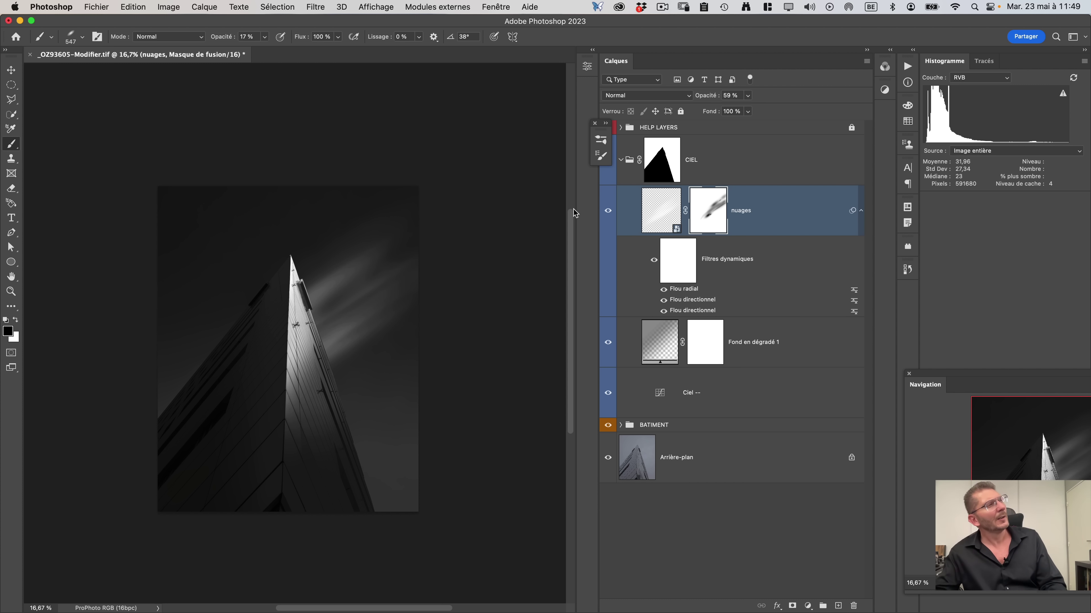
drag(266, 395, 263, 385)
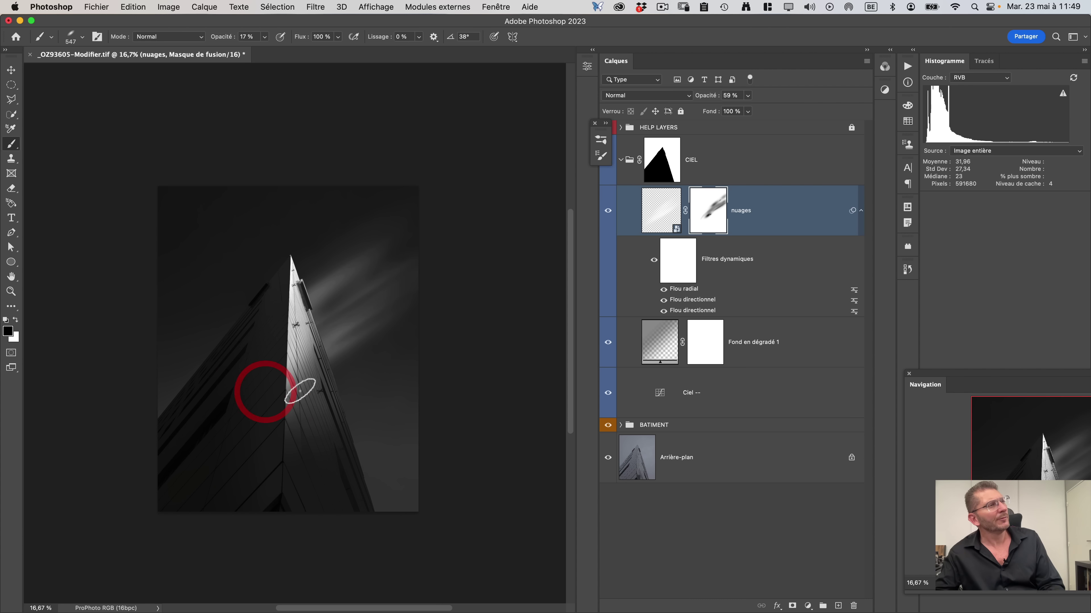
key(super+z)
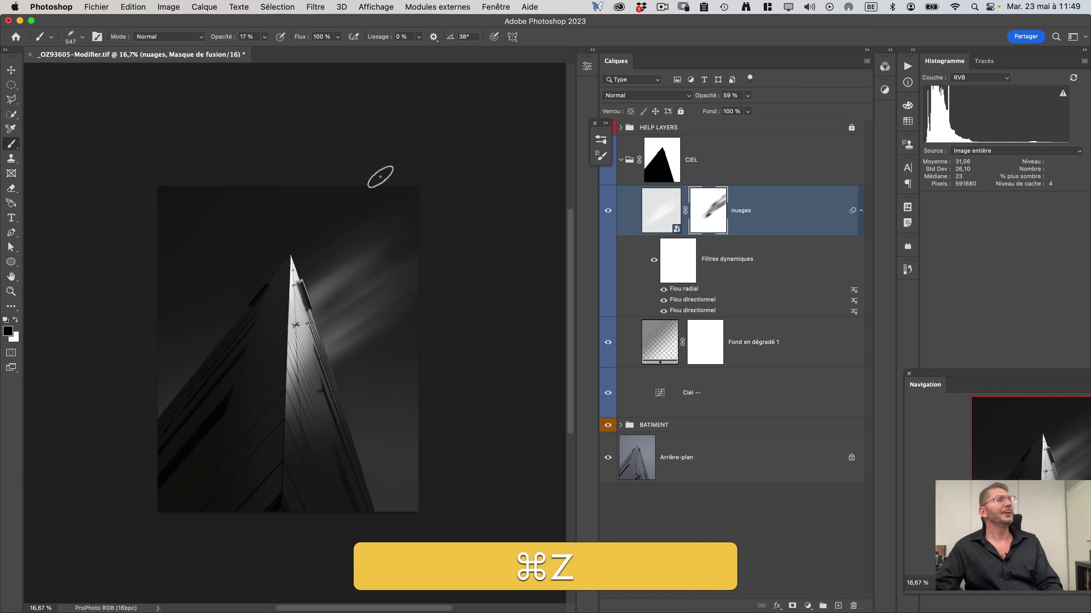
Draw diagonal gradients with the Gradient tool on the nuages mask from the upper right towards the building, fading the outer clouds.
click(662, 211)
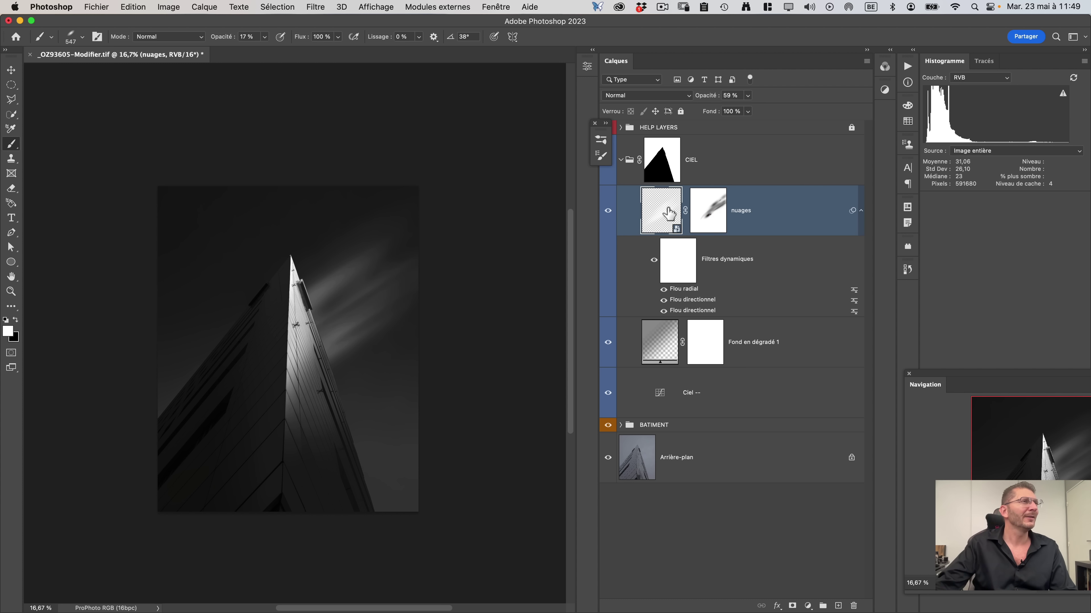
click(707, 210)
key(g)
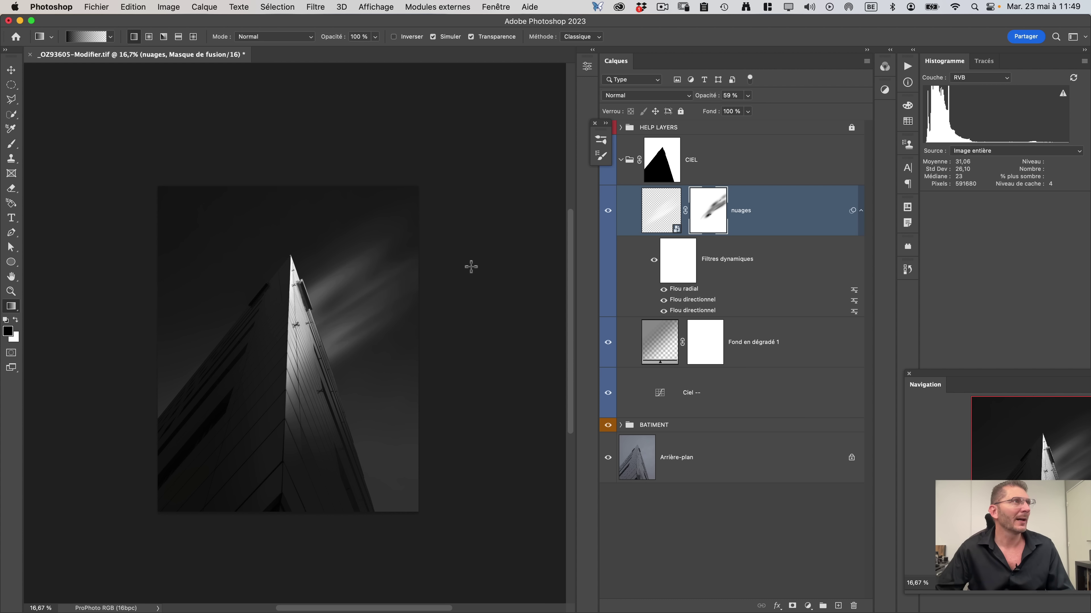
drag(436, 249, 280, 344)
drag(470, 185, 313, 312)
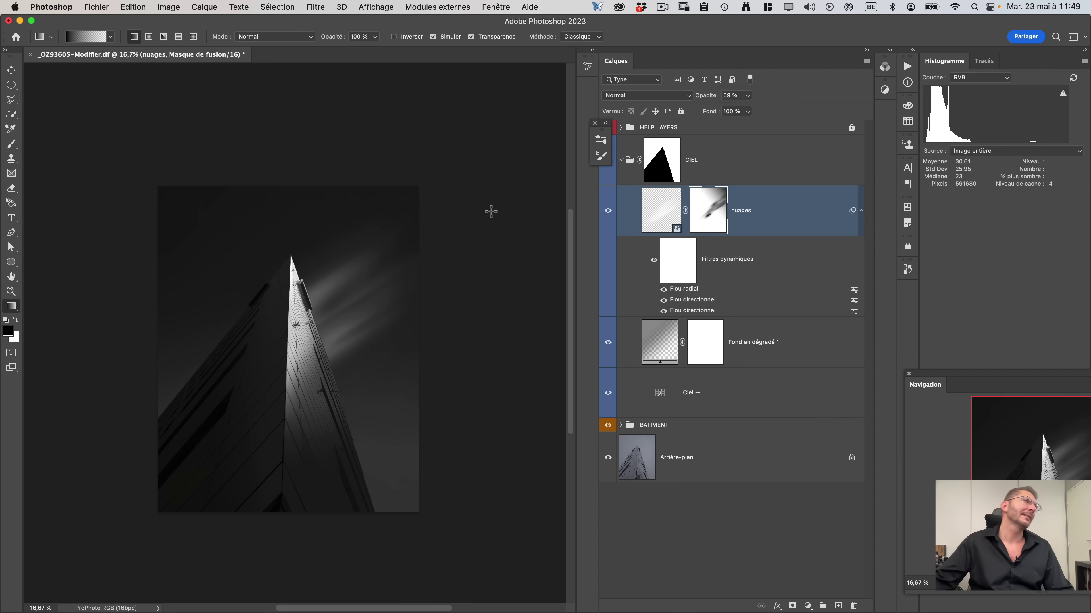
Draw more gradients on the nuages mask around the building's upper edge, leaving only a narrow diagonal band of clouds.
drag(301, 256, 348, 348)
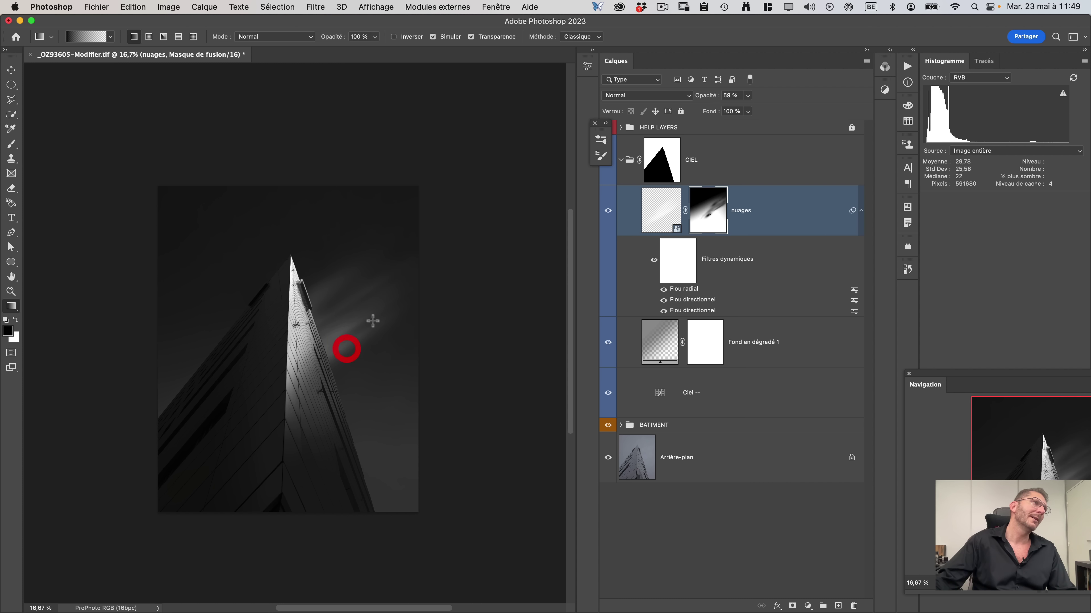
click(347, 334)
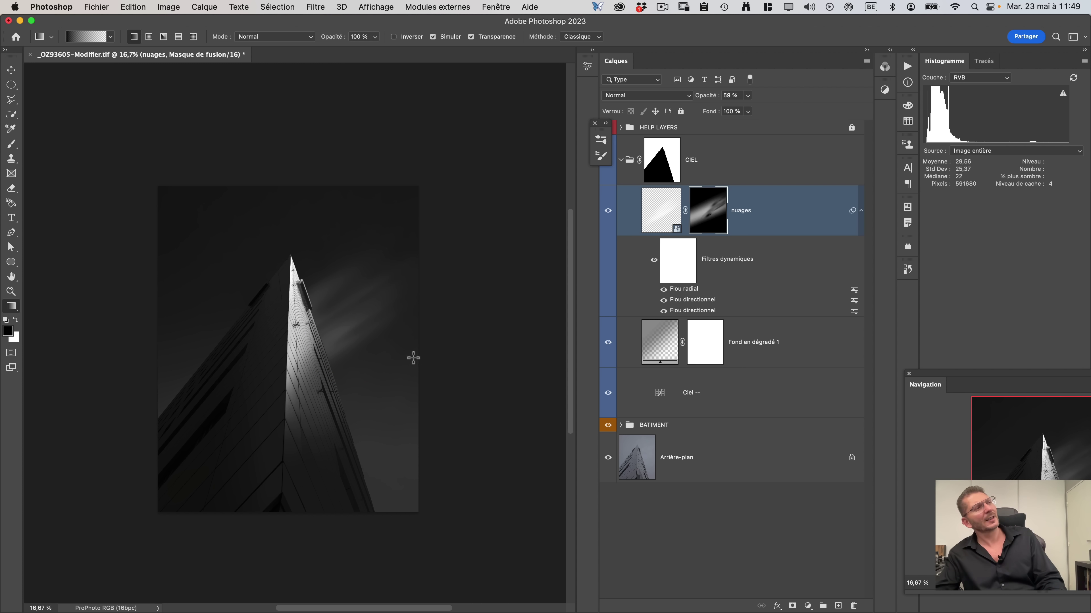
click(660, 215)
key(super+t)
click(566, 251)
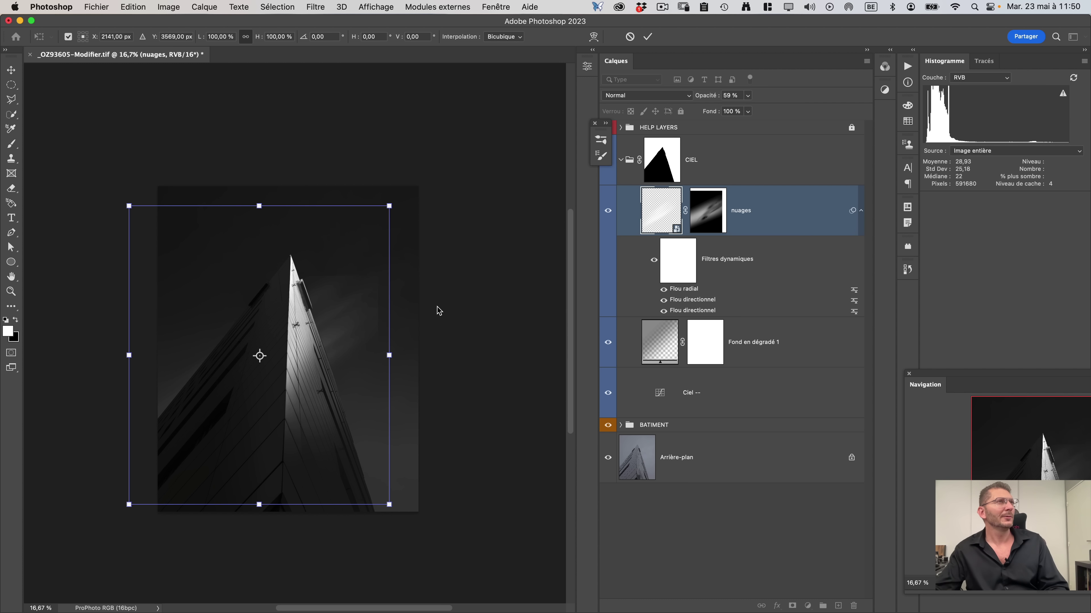
key(super+z)
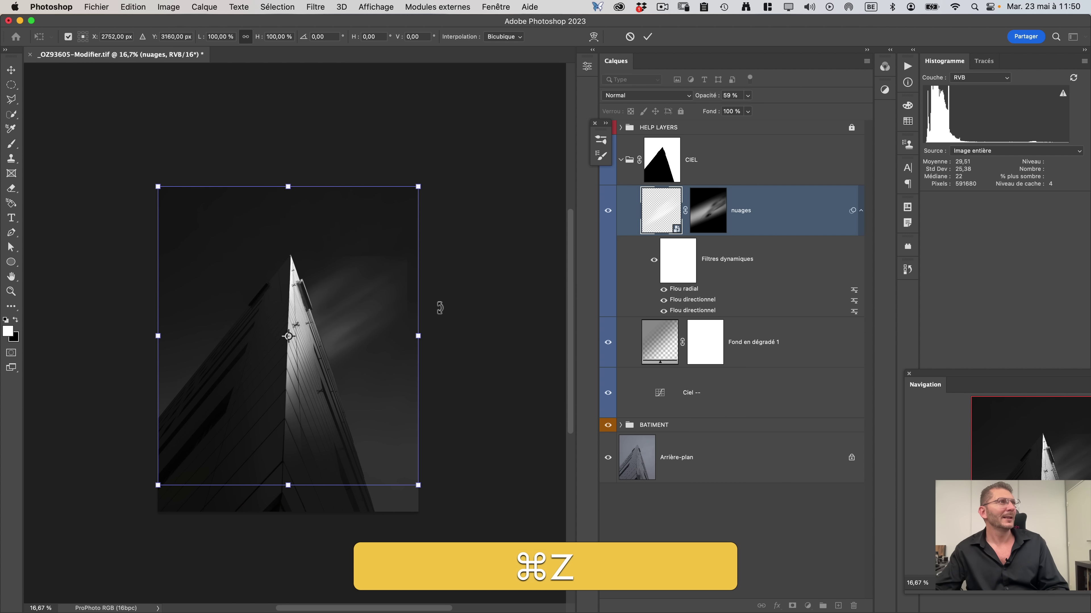
Unlink the nuages layer from its mask and reposition the clouds within the mask using Free Transform.
click(689, 217)
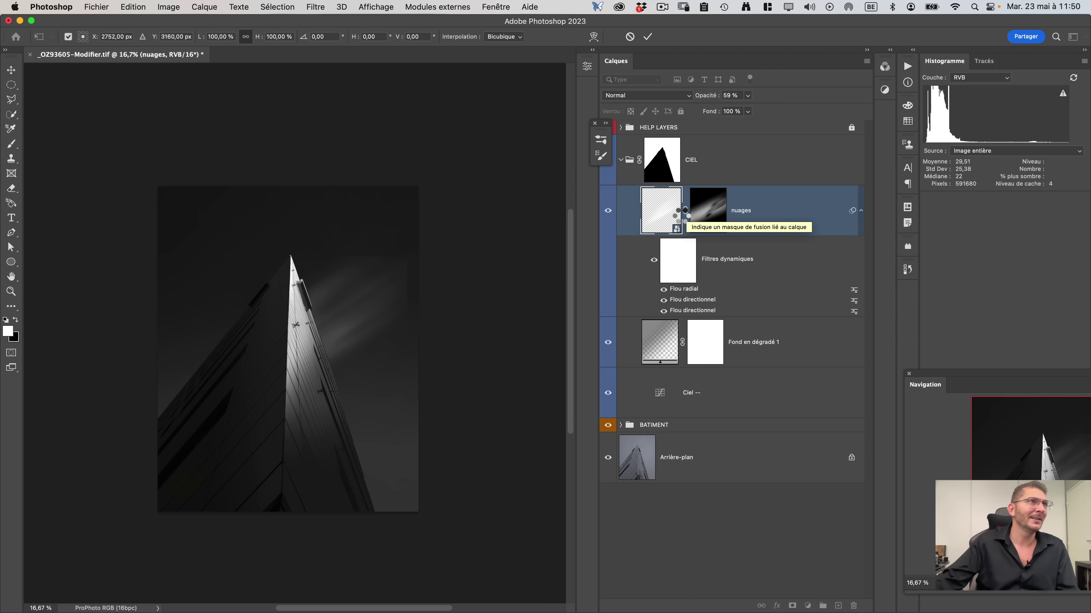
key(g)
key(super+t)
drag(354, 332, 353, 341)
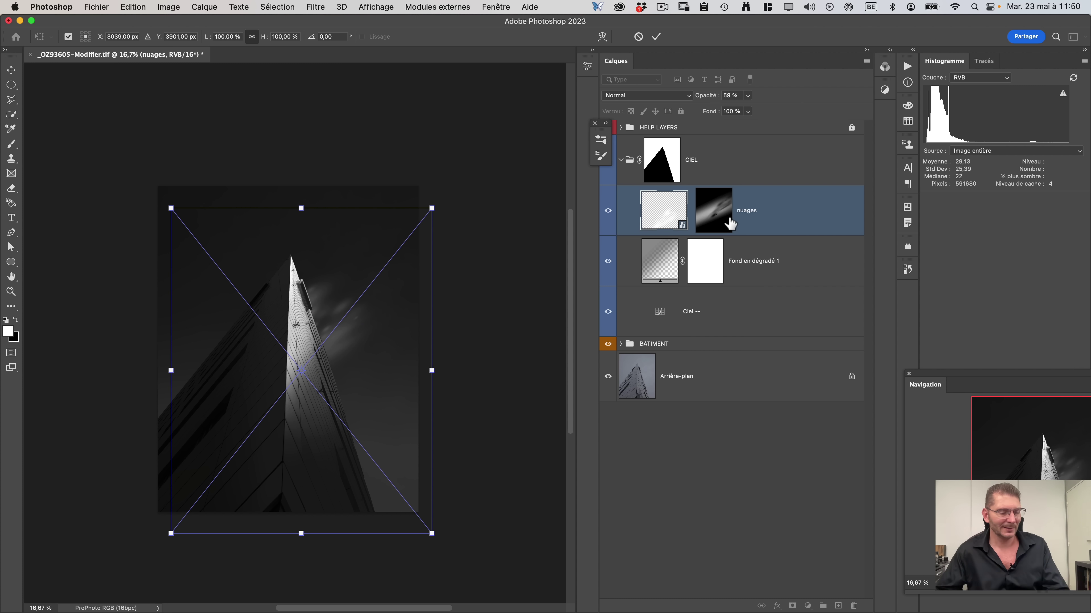
key(Return)
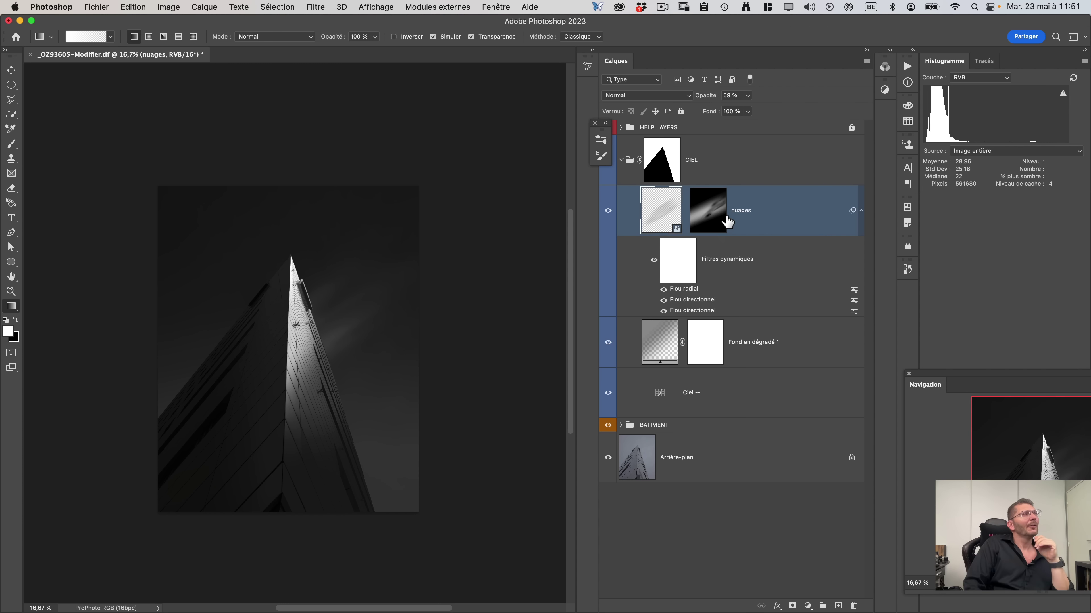
Compare the image with and without the nuages layer by toggling its visibility.
click(607, 210)
click(607, 210)
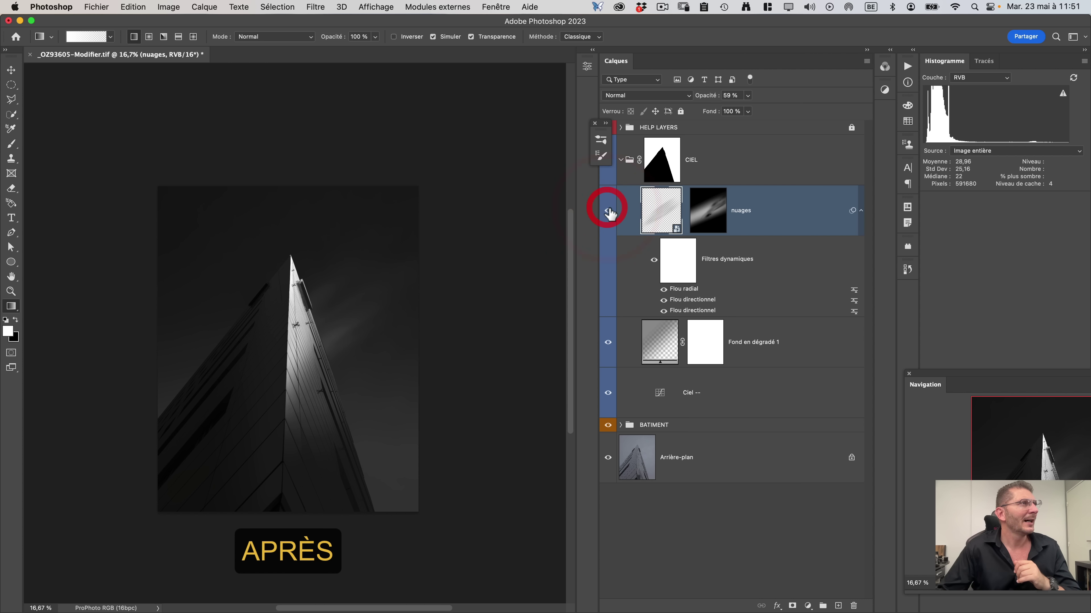
click(607, 210)
click(607, 210)
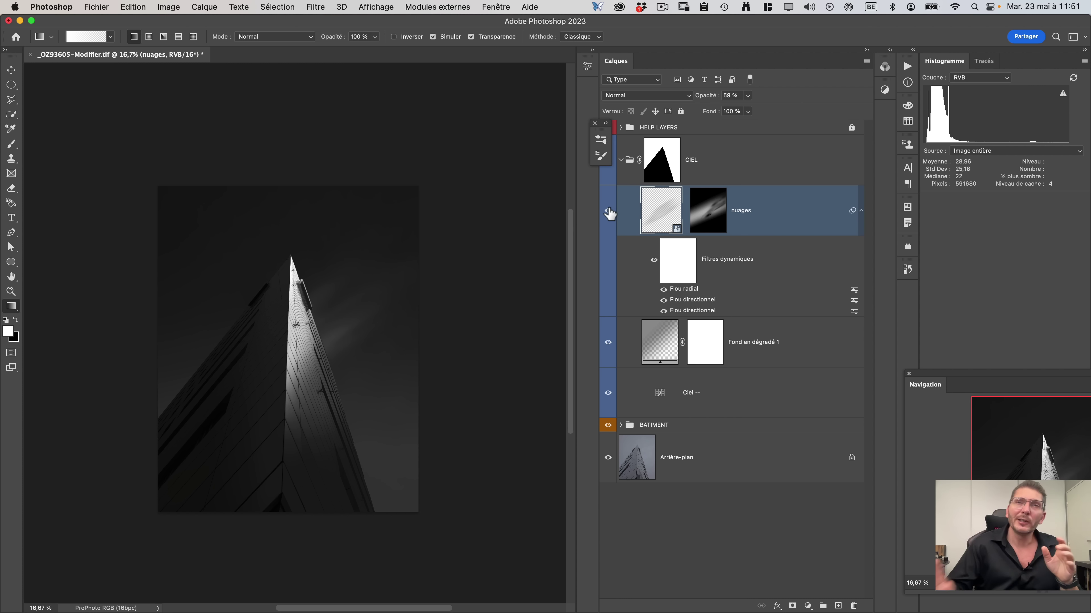
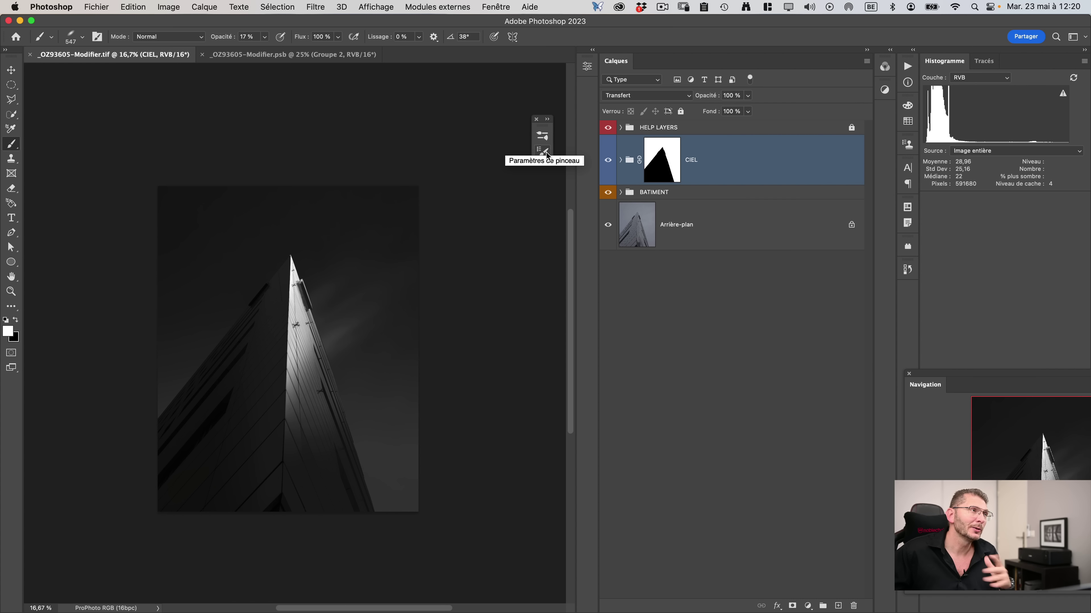
Set the brush spacing to 186% and save the brush as a preset named Nuages pose longue, including the tool settings.
click(544, 152)
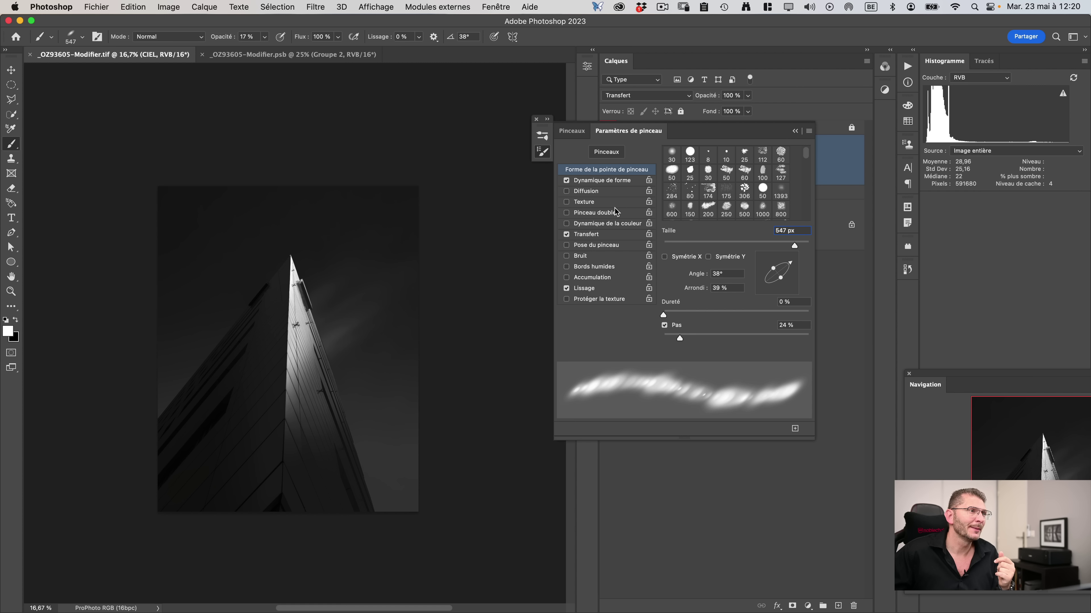
drag(687, 340, 768, 337)
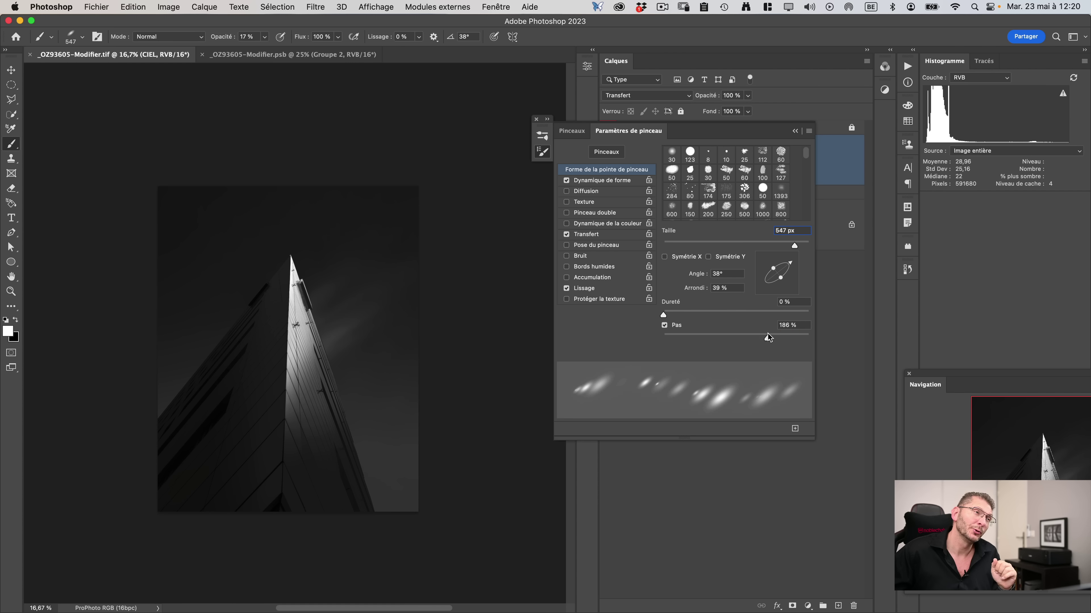
click(809, 132)
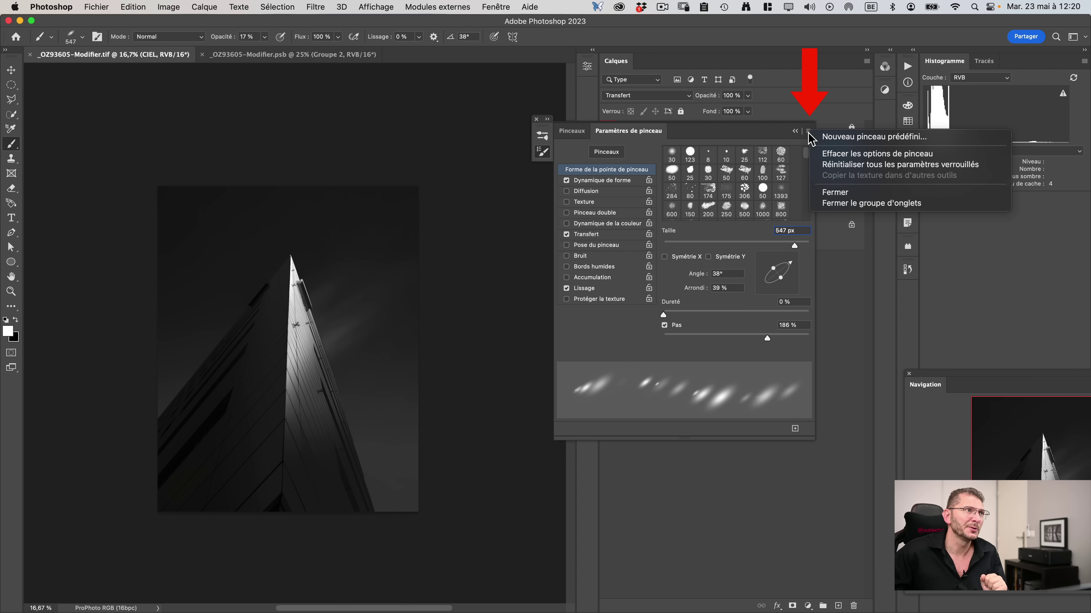
click(842, 142)
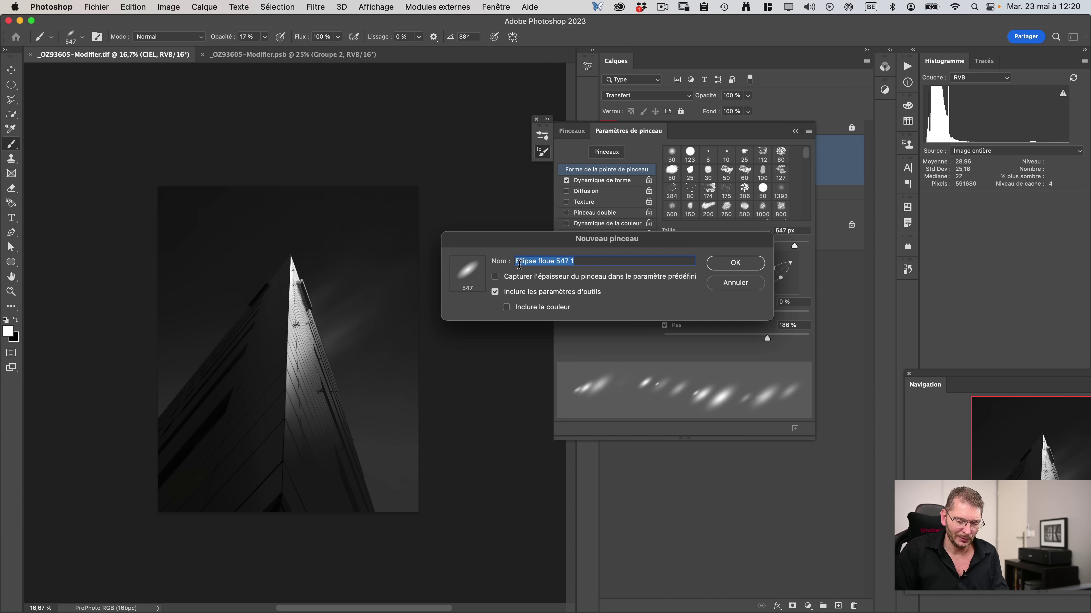
text(Nuages pose longue)
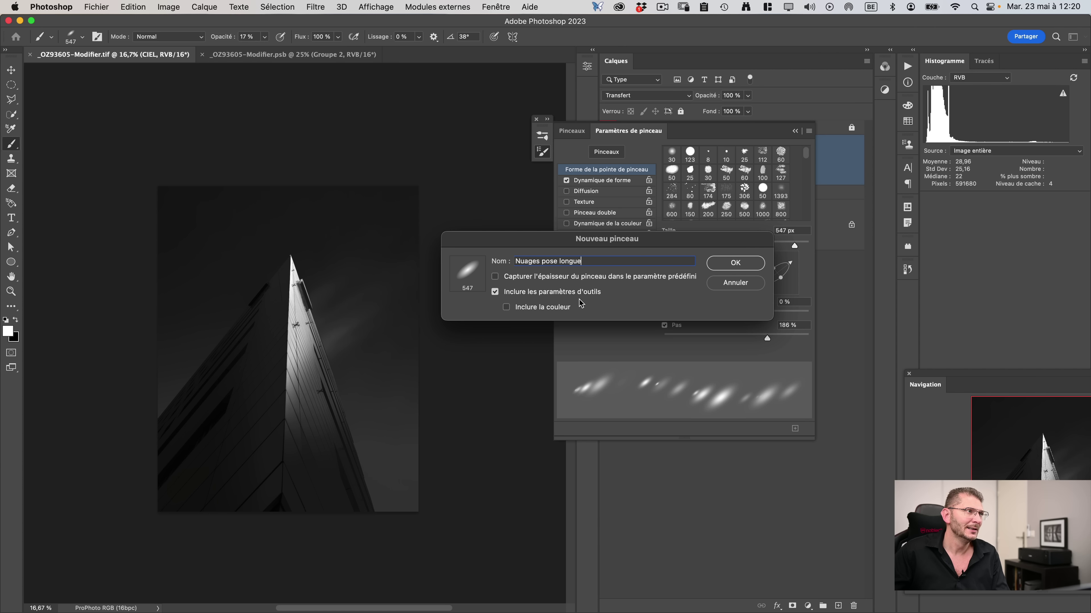
click(735, 263)
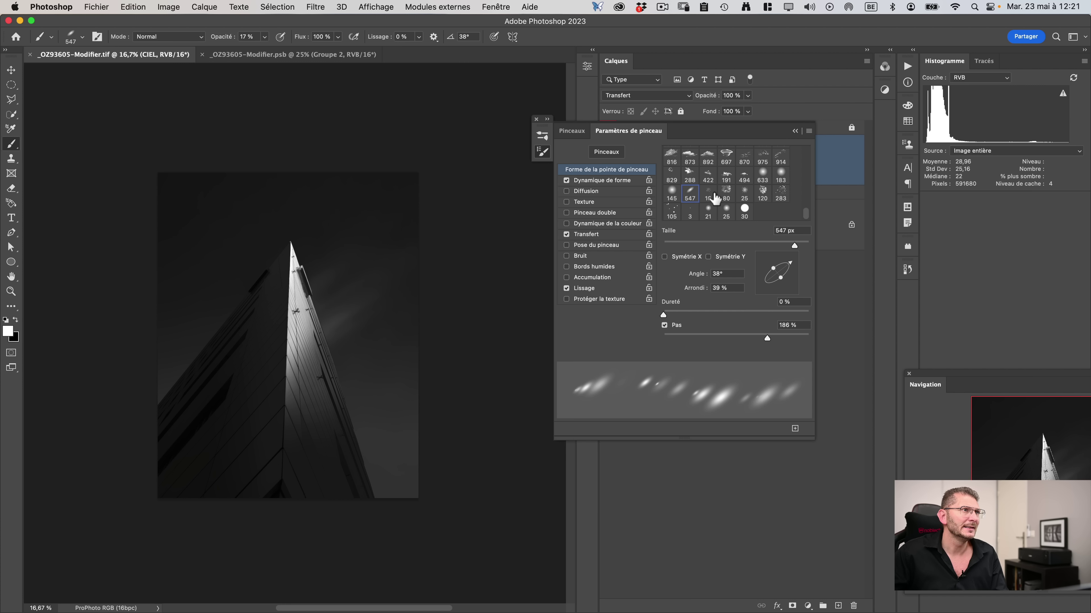
Search the brush presets for "pose", delete the older Nuage pose longue preset and clear the search.
click(809, 132)
click(803, 127)
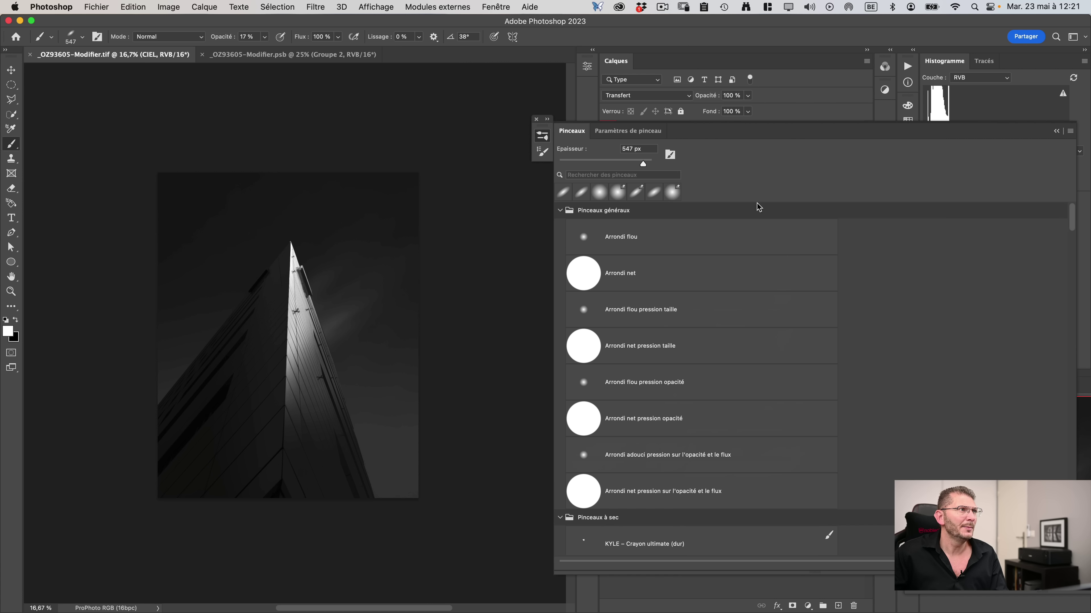
click(602, 175)
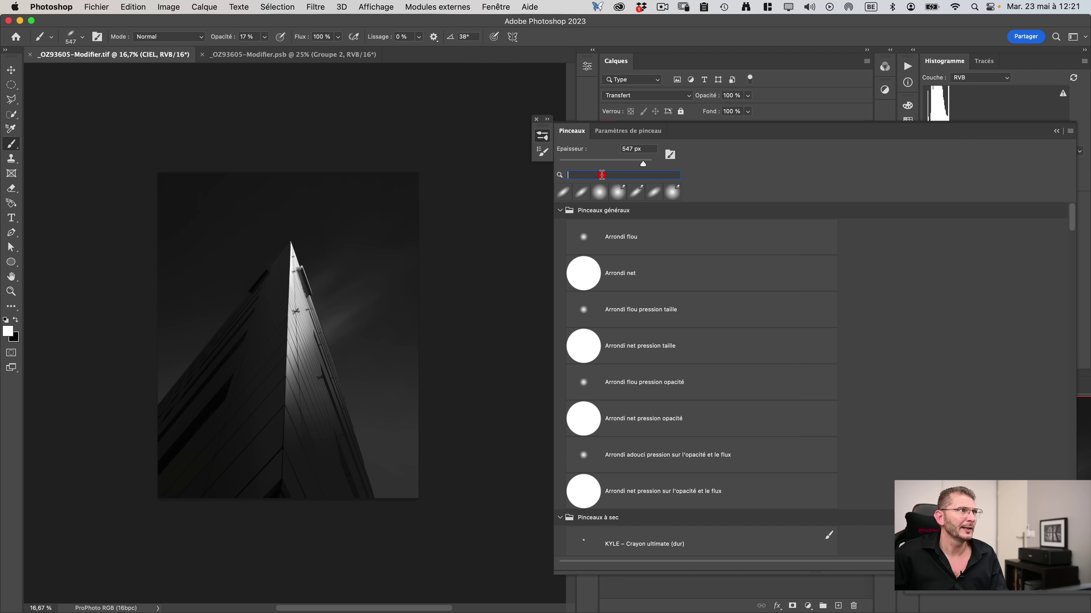
text(pose)
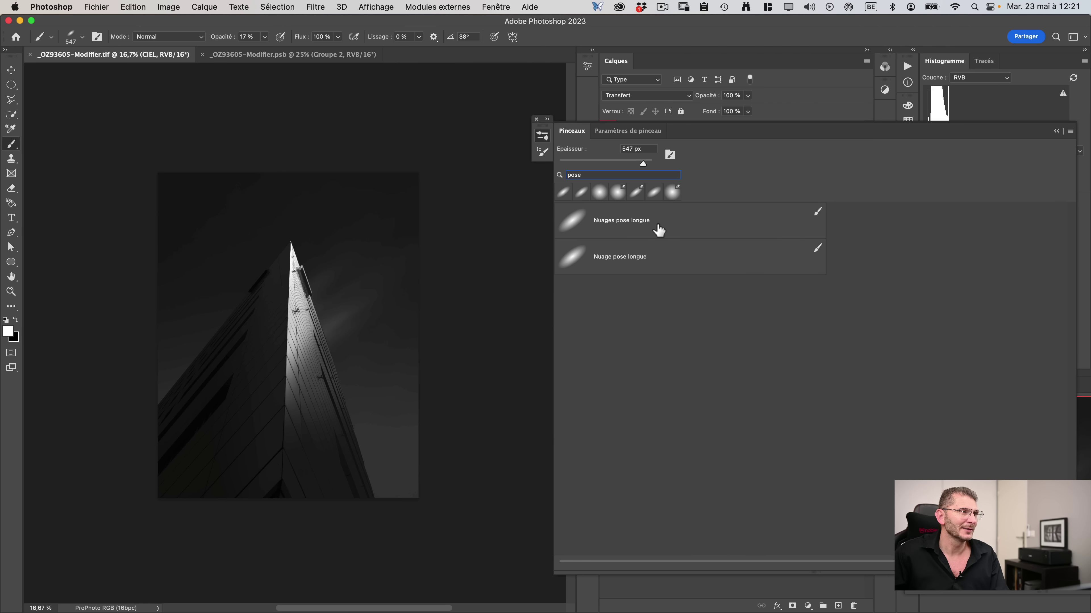
click(672, 256)
key(Delete)
click(591, 235)
click(592, 236)
click(548, 172)
key(BackSpace)
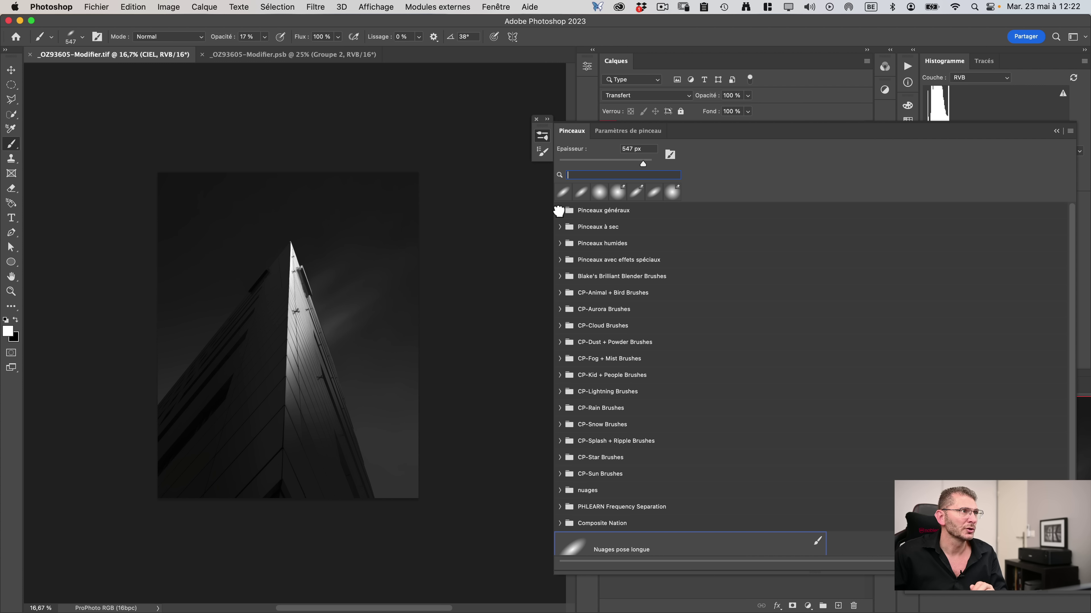
Choose the Arrondi flou brush from the Pinceaux généraux folder and view its tip settings.
click(559, 210)
click(631, 237)
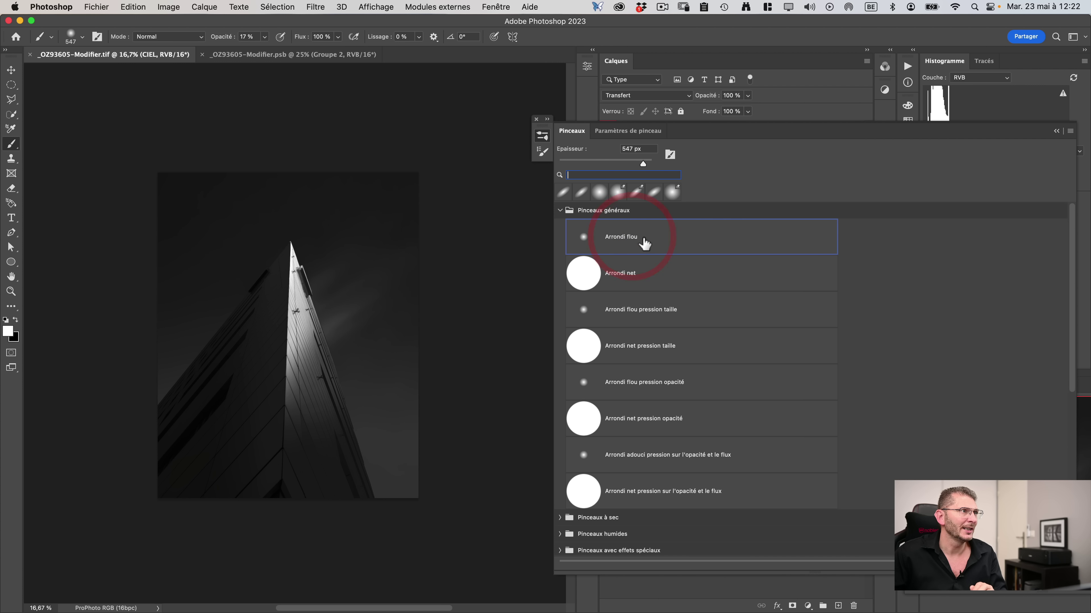
click(730, 131)
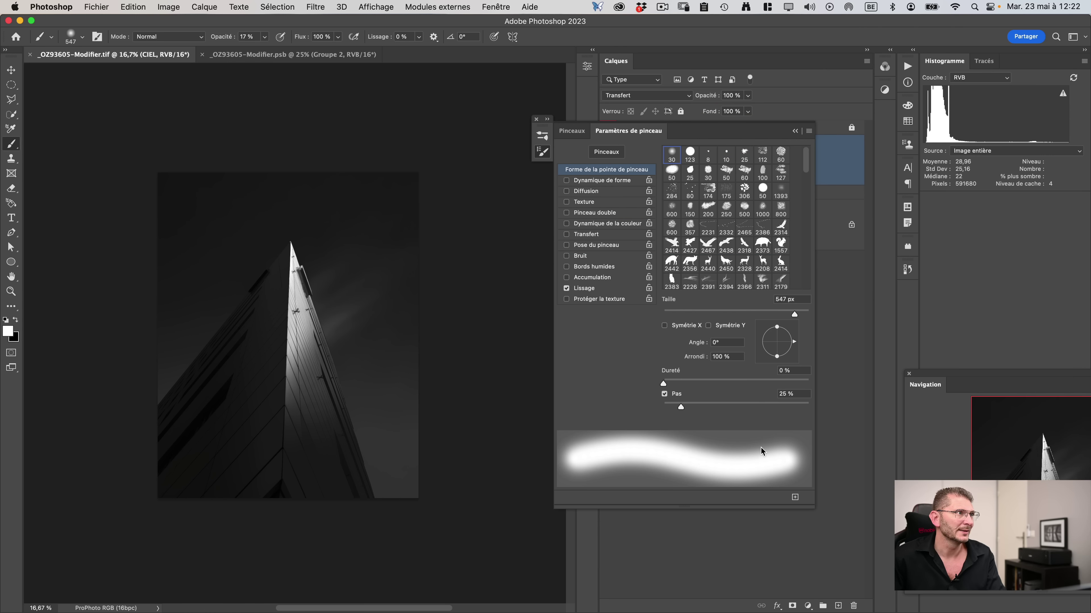
Search the brush presets for "pose", choose the Nuages pose longue brush and show its brush settings.
click(572, 131)
click(614, 177)
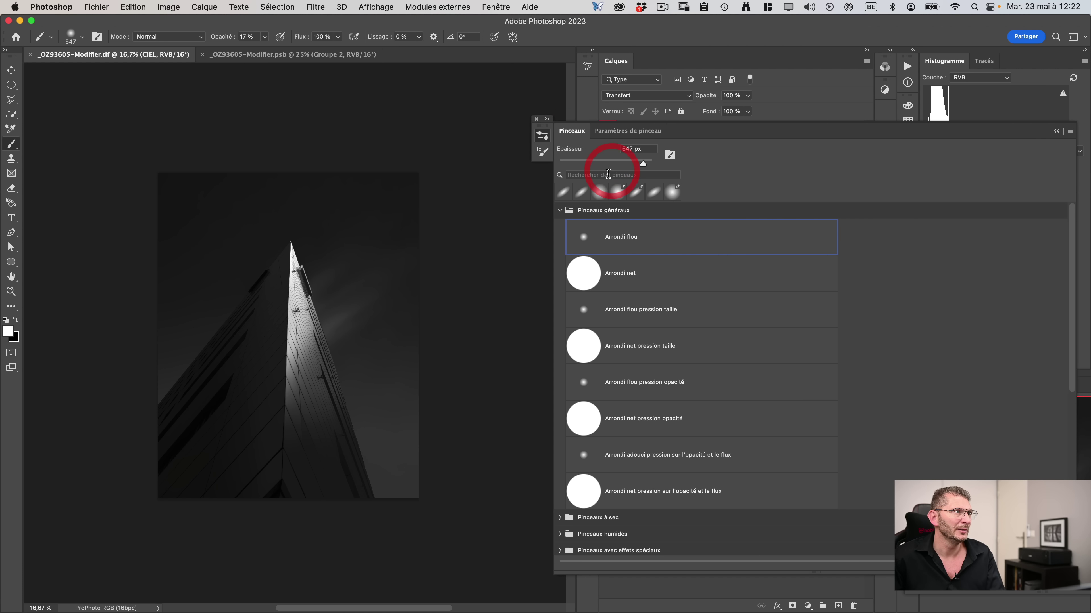
text(pose)
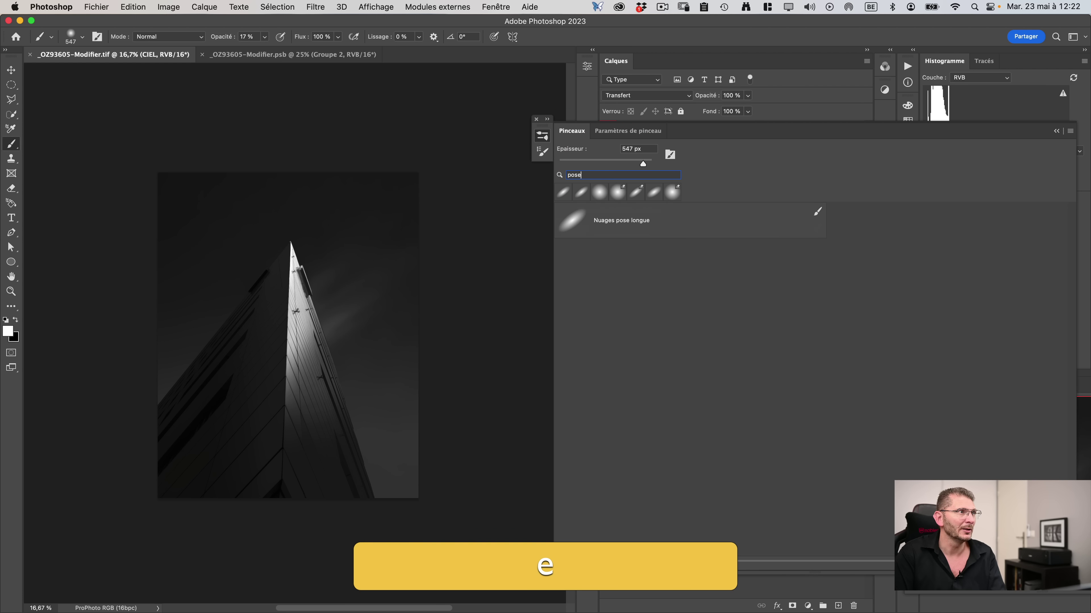
click(637, 221)
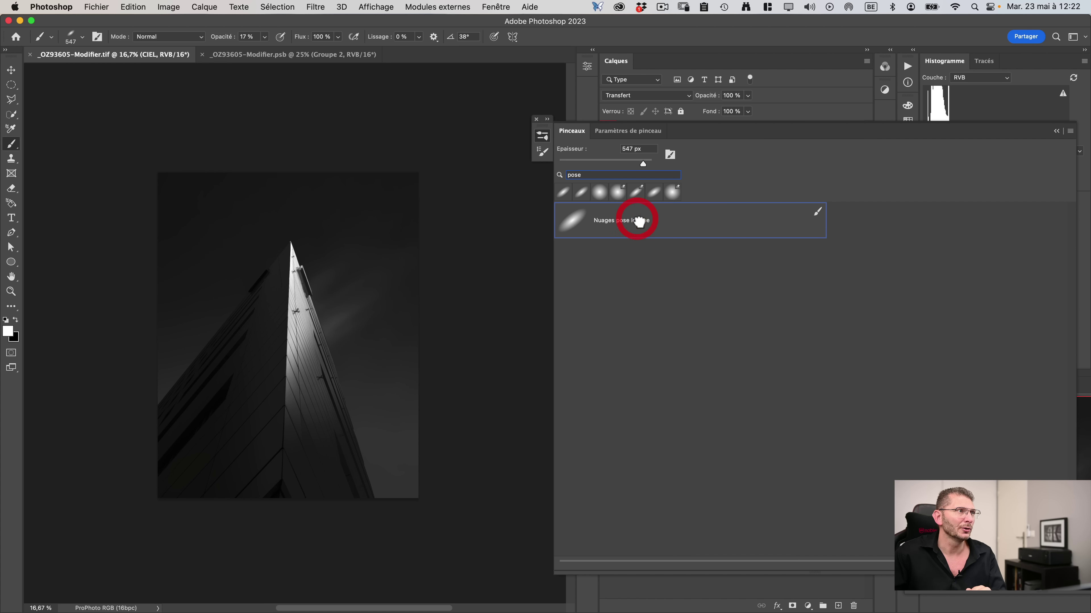
click(628, 130)
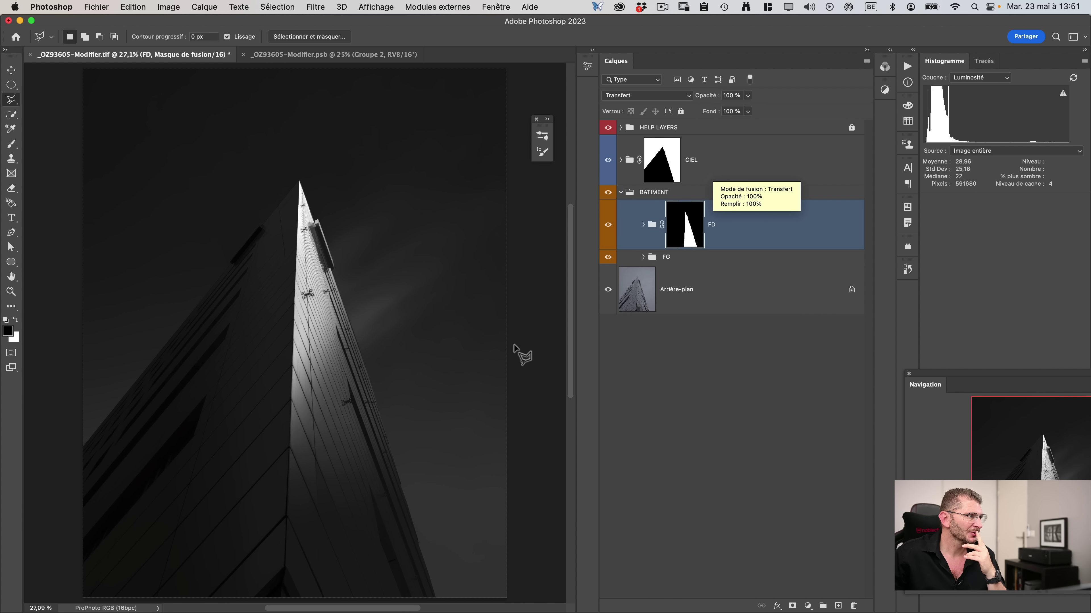
Collapse the BATIMENT group and add a Curves adjustment layer directly above the CIEL group.
click(704, 194)
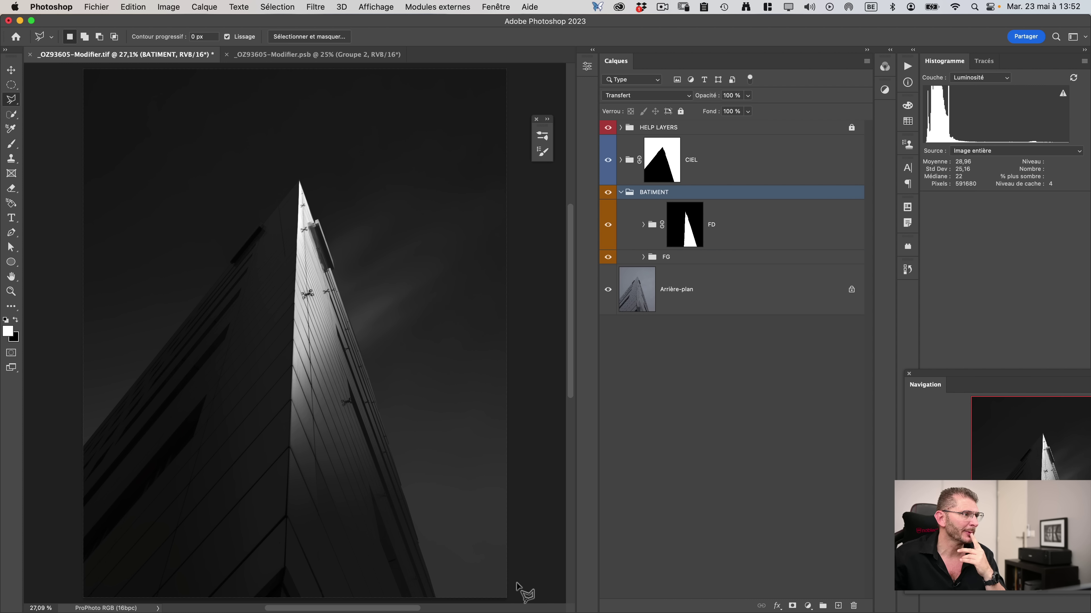
click(620, 192)
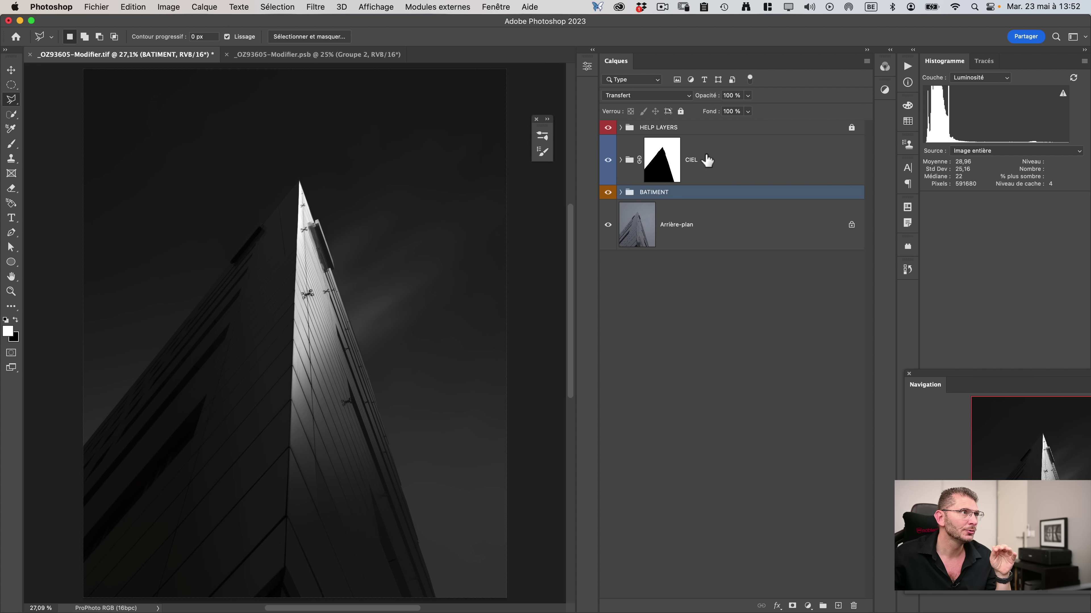
click(705, 165)
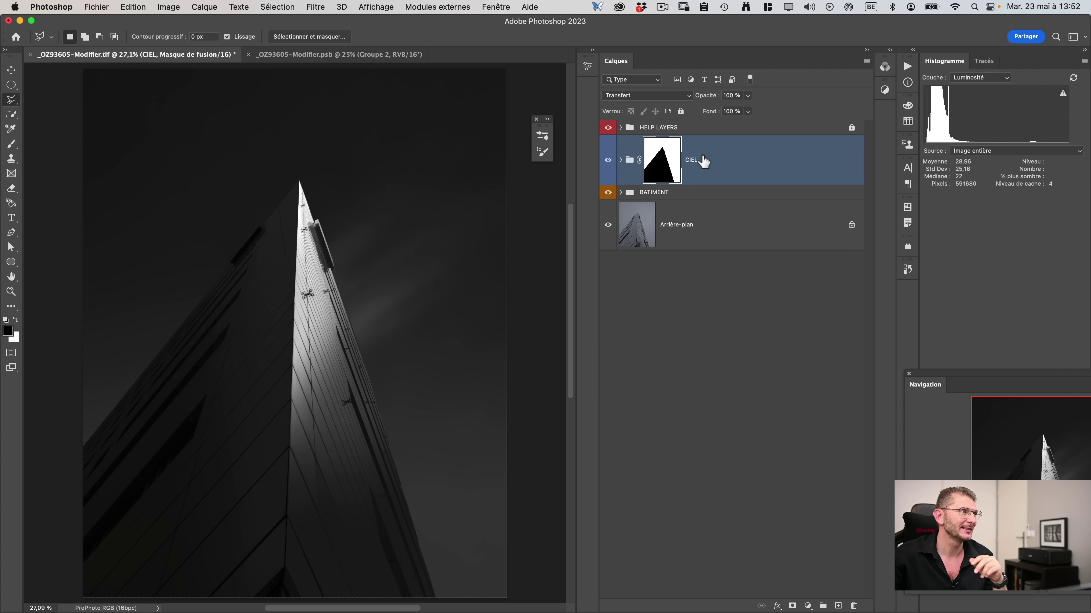
click(808, 606)
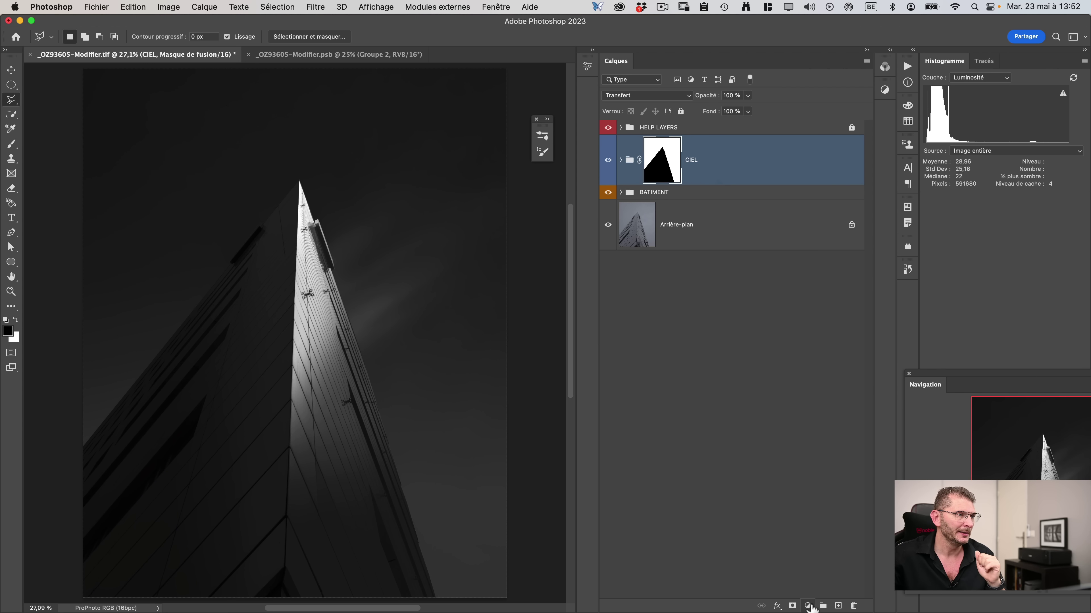
click(815, 415)
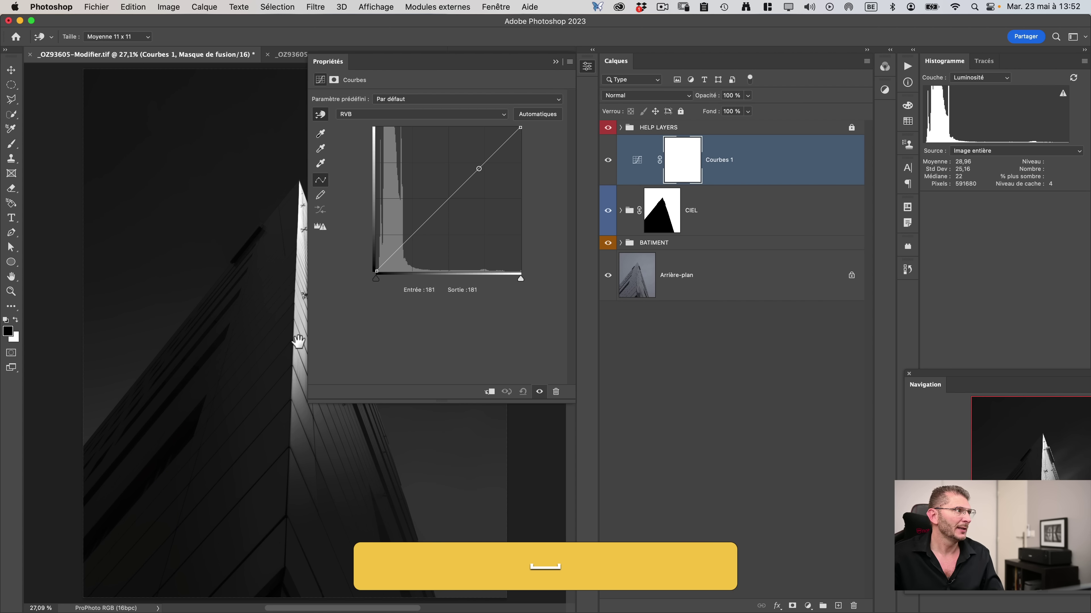
Darken the image from a dark tone on the building's lower right face, mapping curve input 22 to output 12, and target the Curves layer's mask.
scroll(206, 310, right, 5)
scroll(206, 310, down, 2)
click(205, 307)
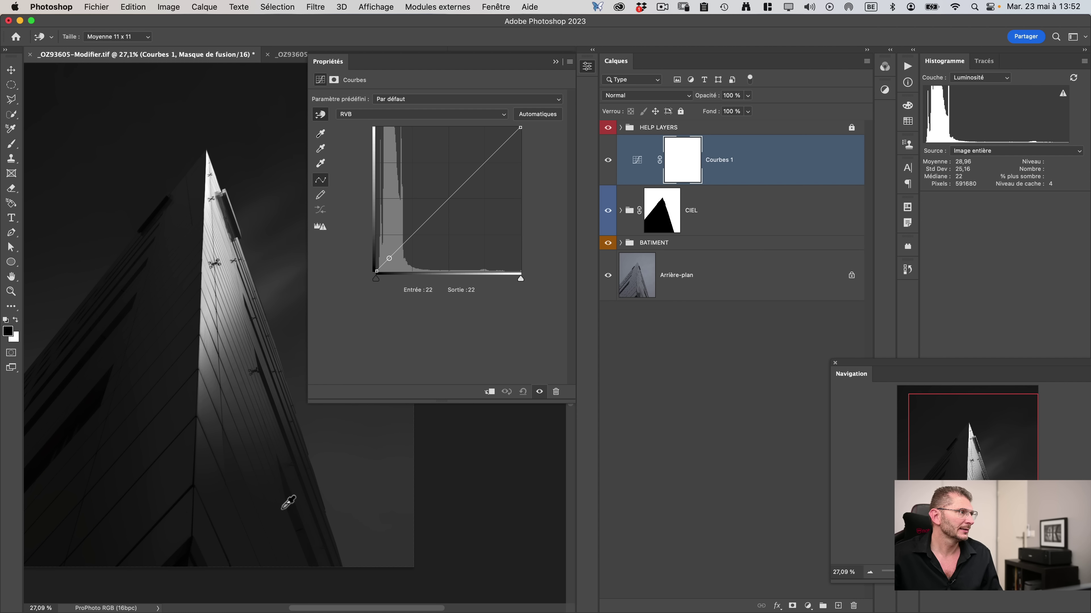
drag(287, 515, 285, 526)
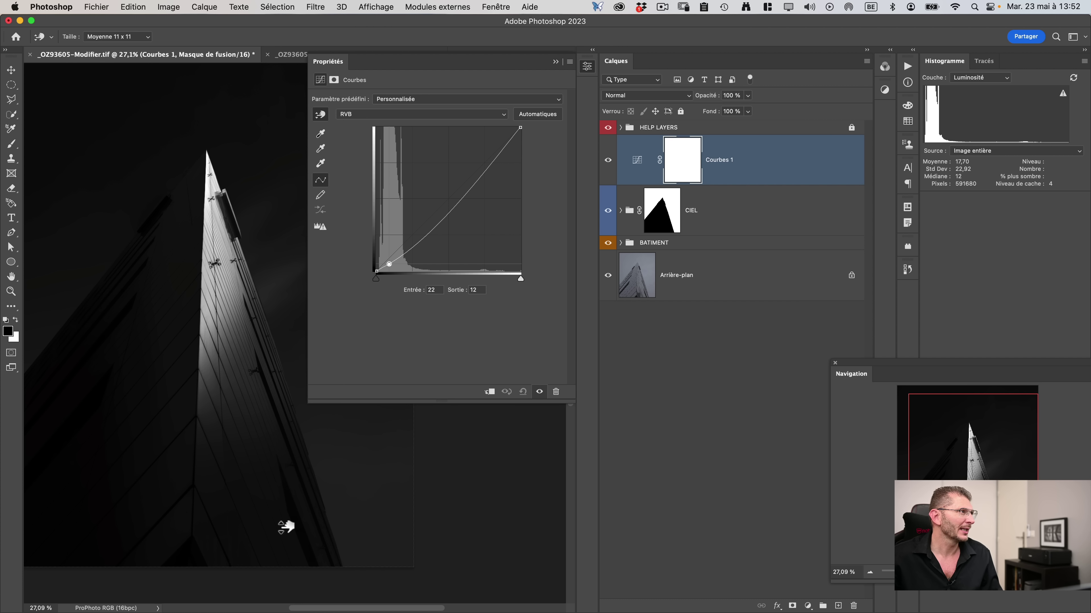
click(556, 61)
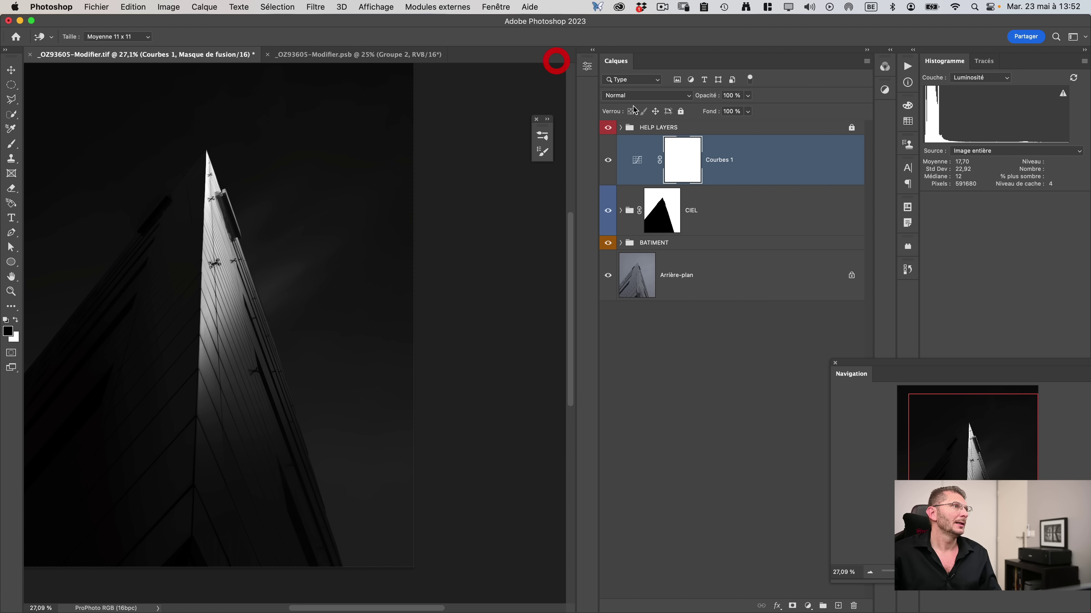
click(687, 159)
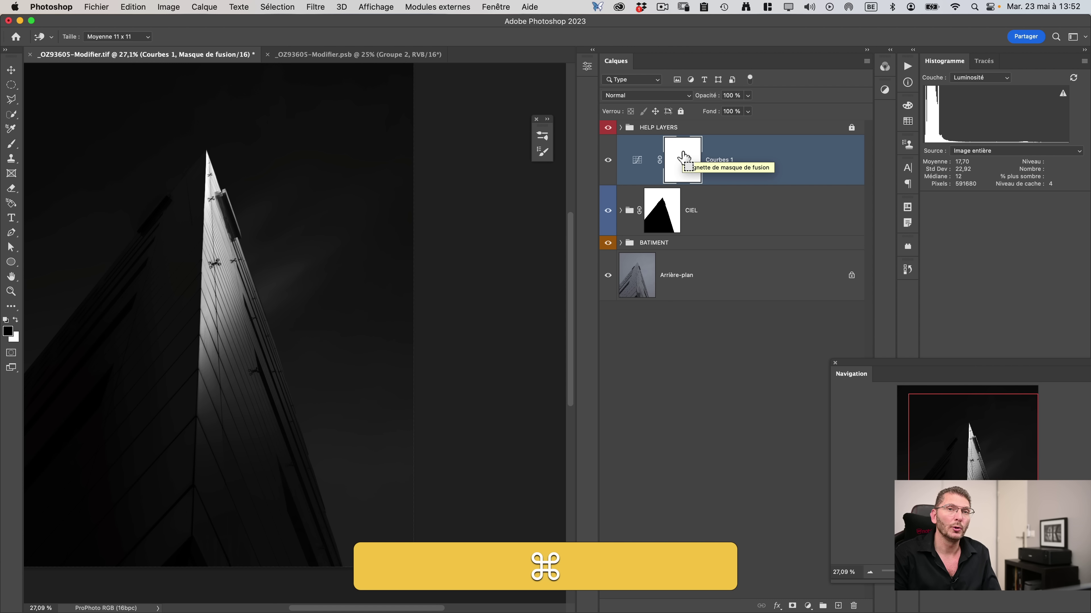
Invert the Curves layer's mask to black and ready the Gradient tool with white as the foreground colour.
key(super+i)
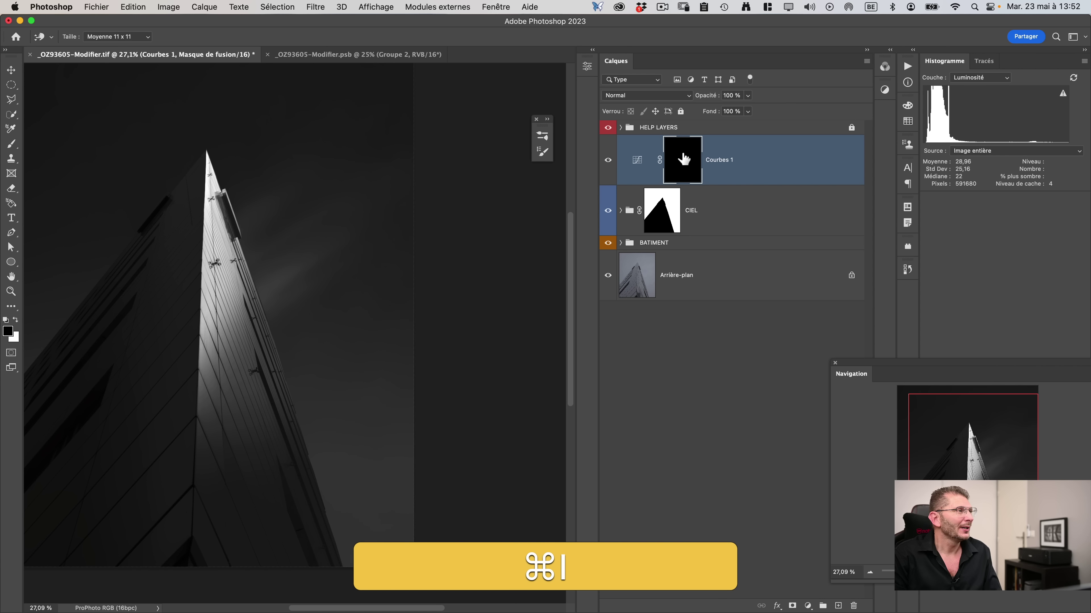
key(g)
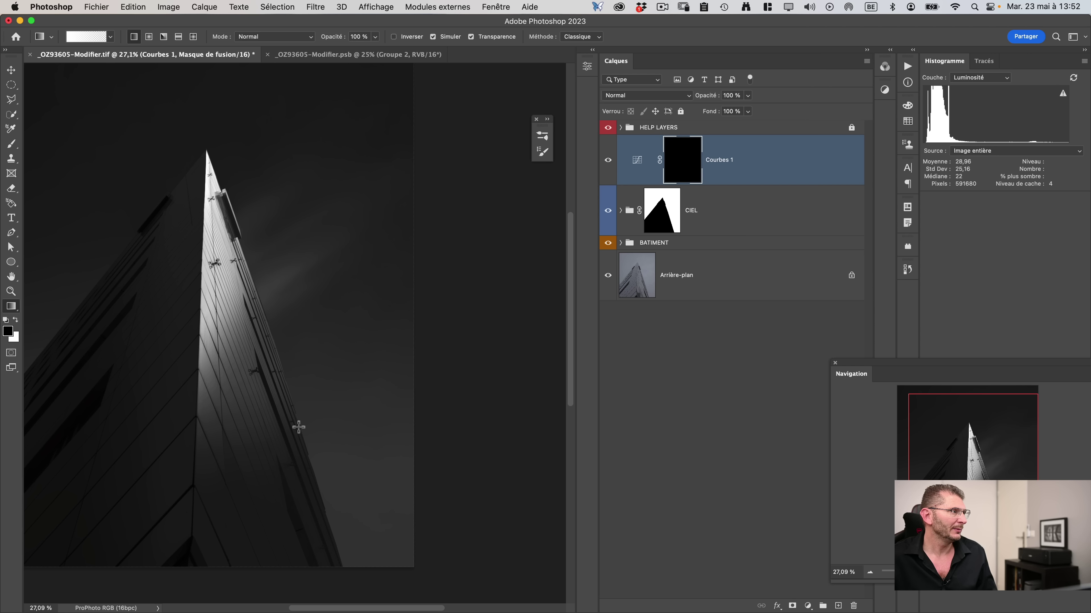
click(257, 313)
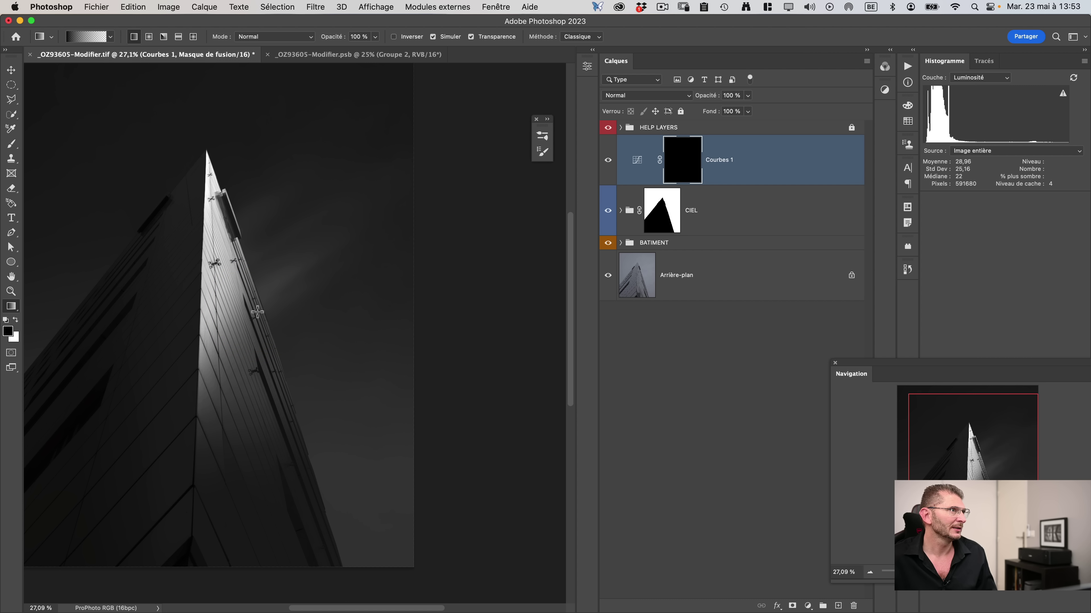
key(x)
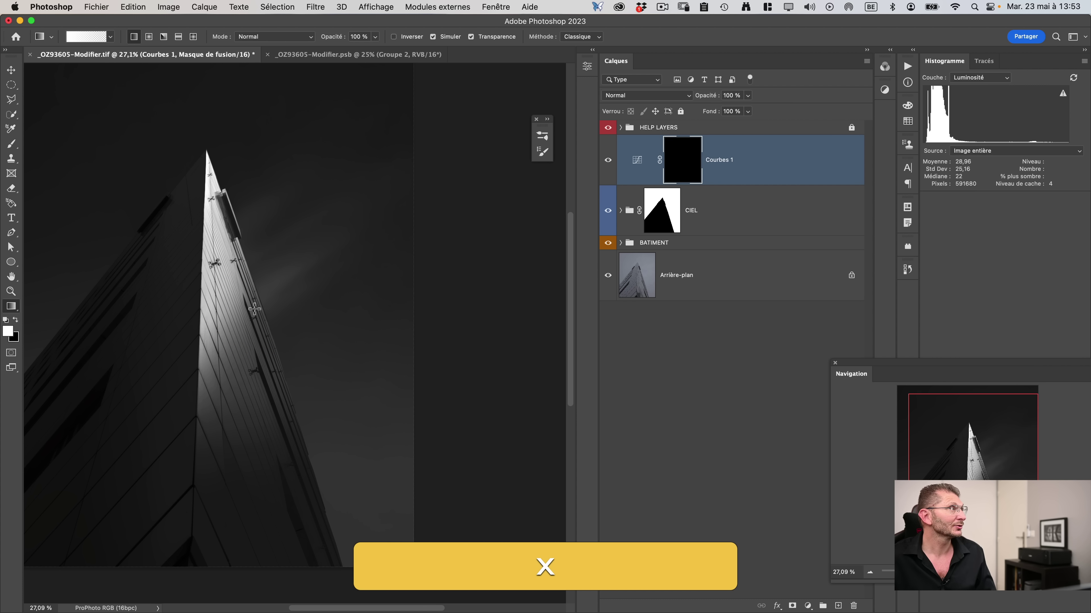
Darken the lower part of the image by drawing a white gradient upward from below the photo on the Curves mask.
drag(319, 474, 408, 331)
key(super+z)
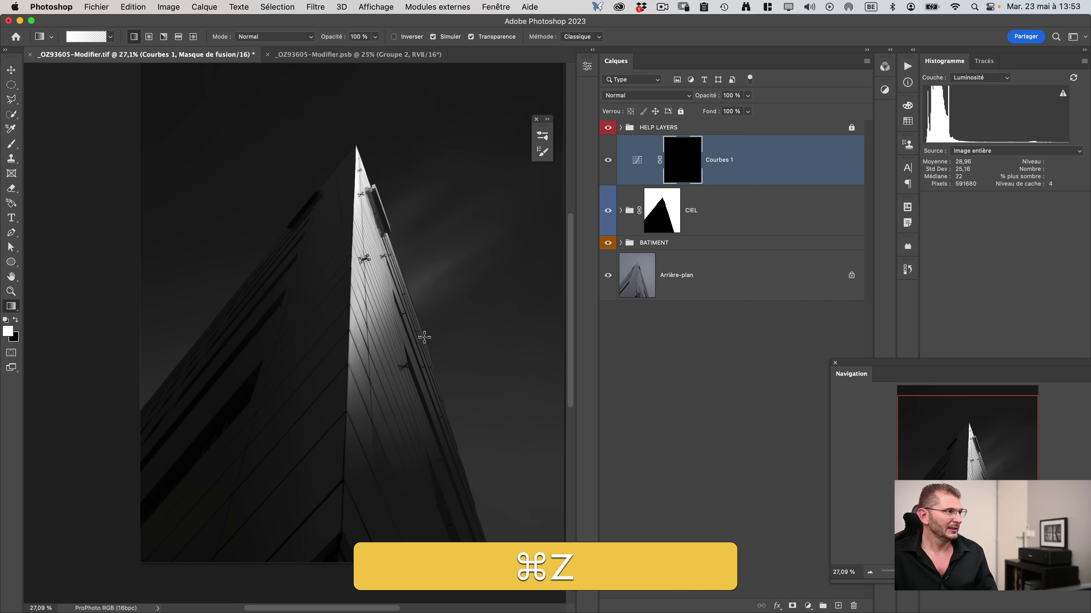
drag(483, 518, 339, 562)
drag(343, 394, 329, 419)
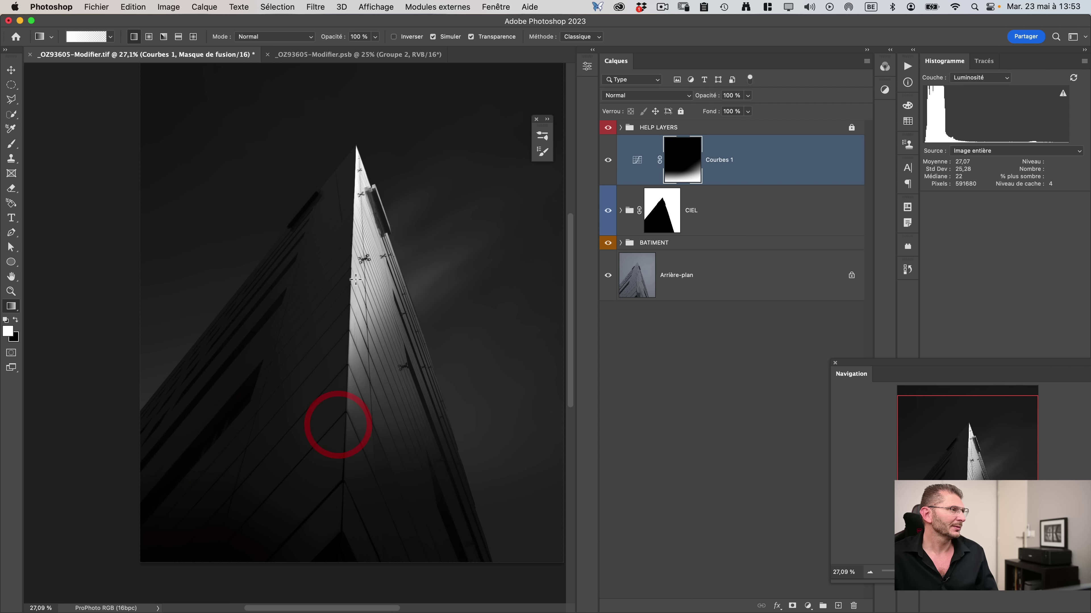
key(super+z)
key(super+minus)
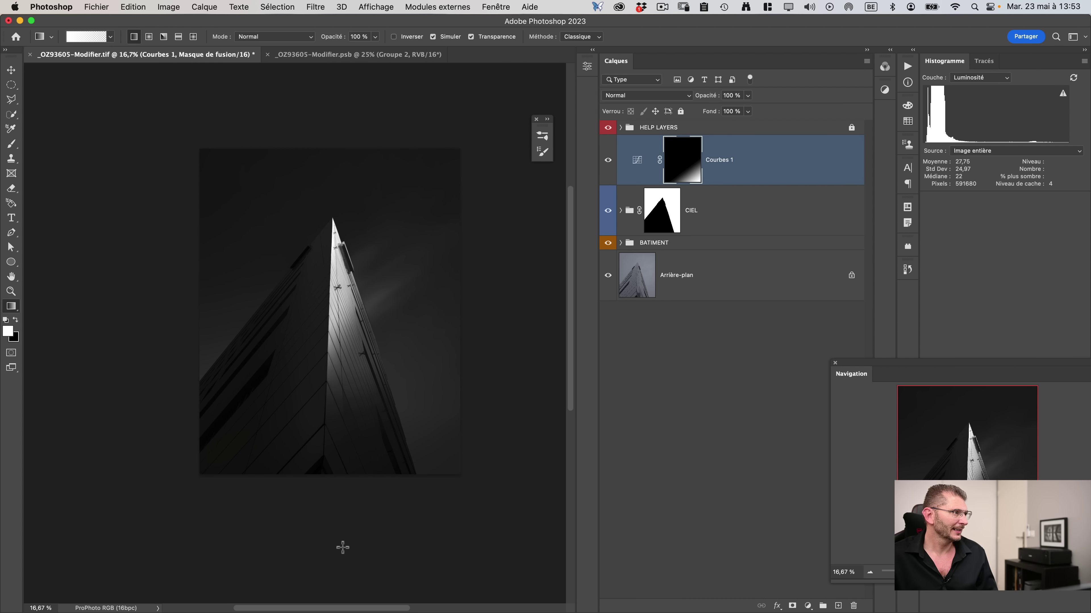
drag(318, 558, 334, 330)
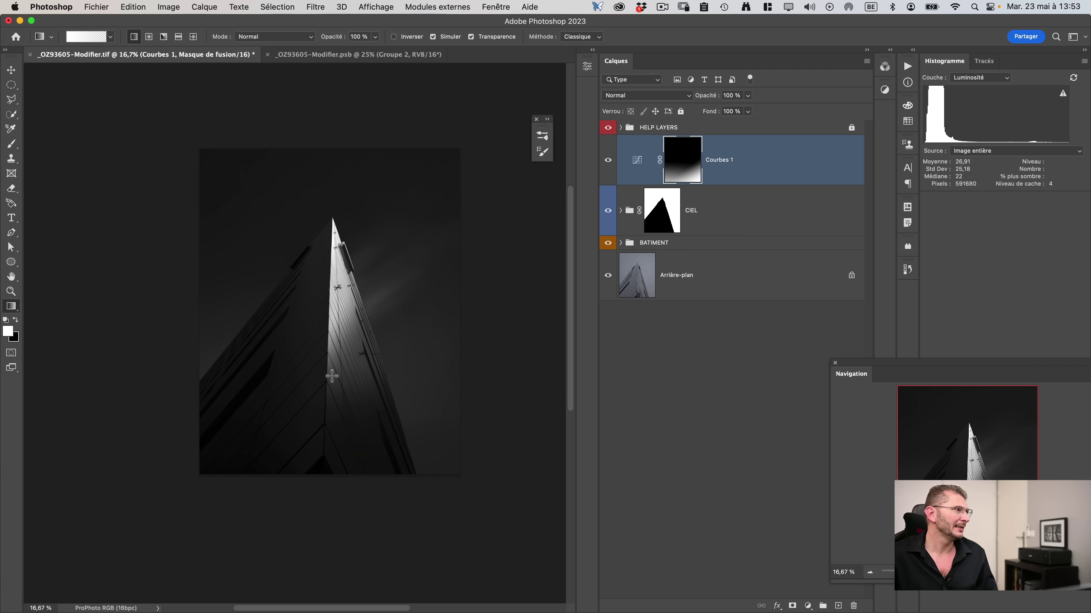
Add white gradients from the top edge and upper-left corner on the Curves mask, then compare the effect and inspect the mask alone.
click(610, 160)
click(610, 160)
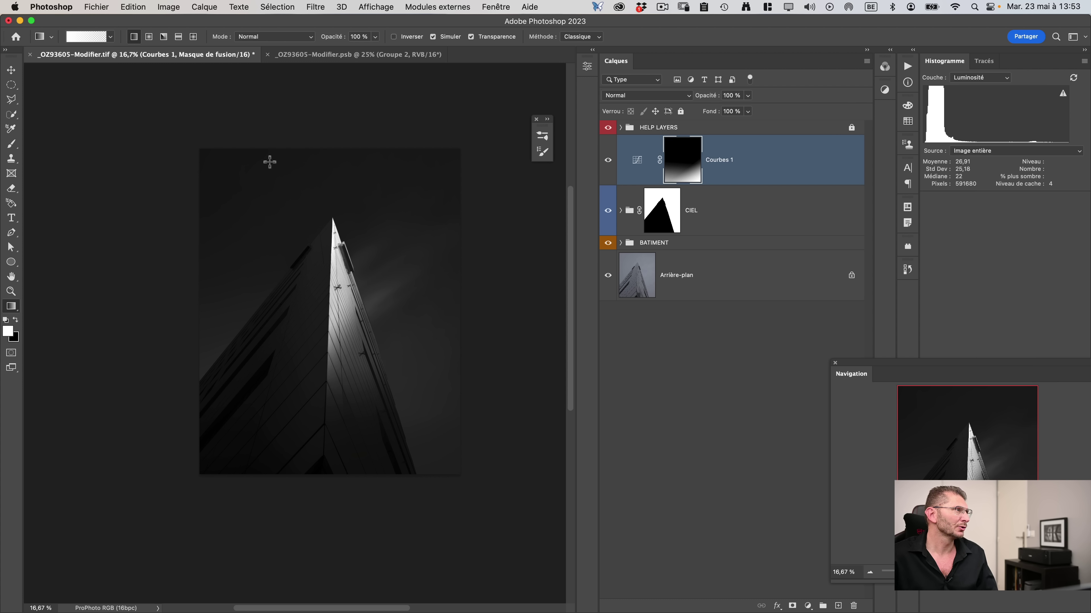
drag(264, 122, 300, 289)
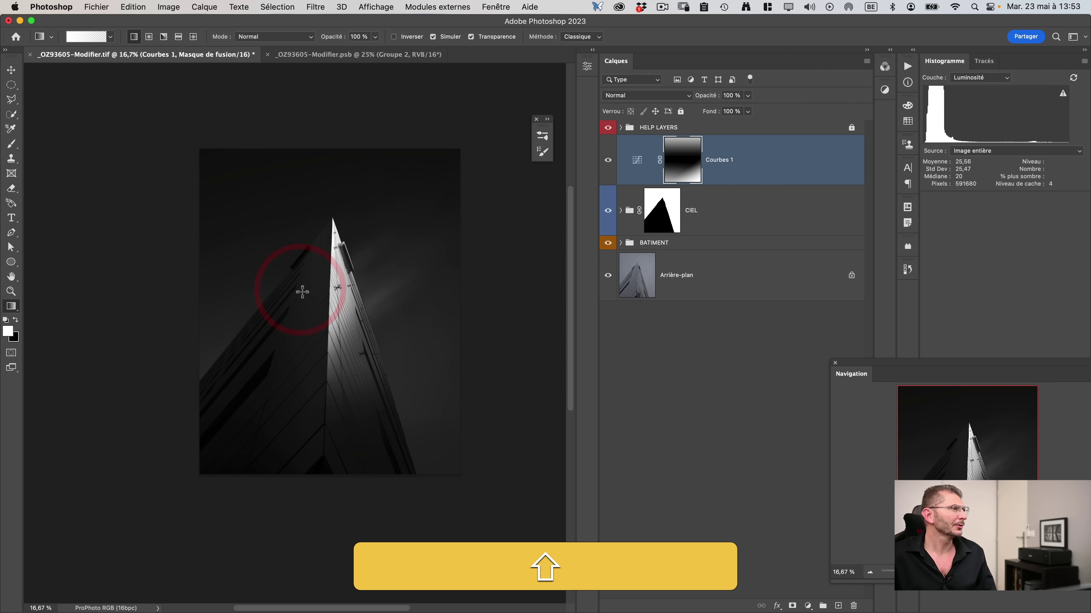
drag(178, 92, 355, 411)
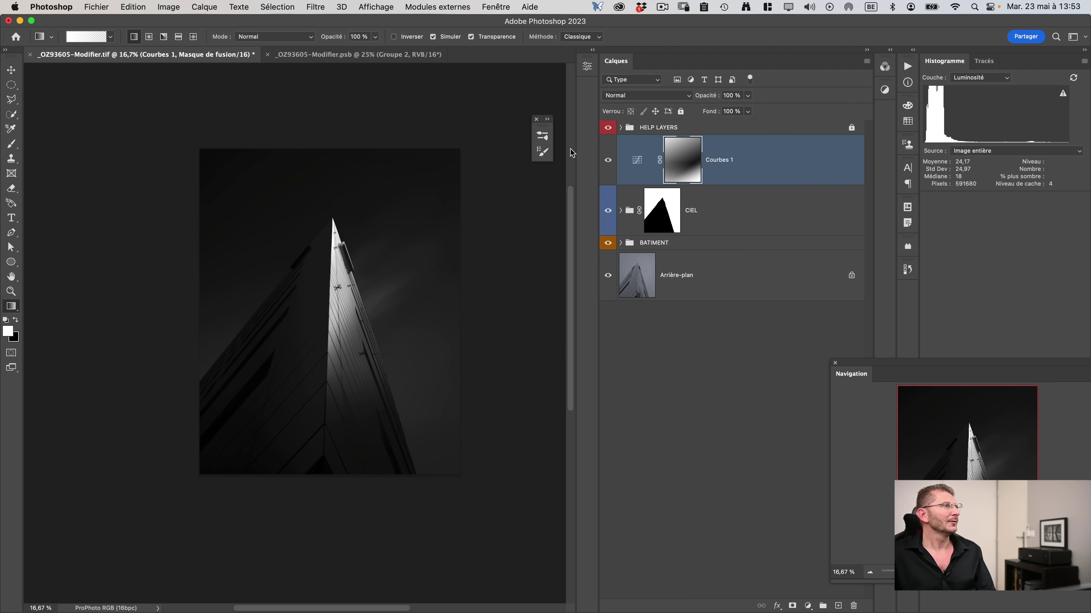
click(607, 161)
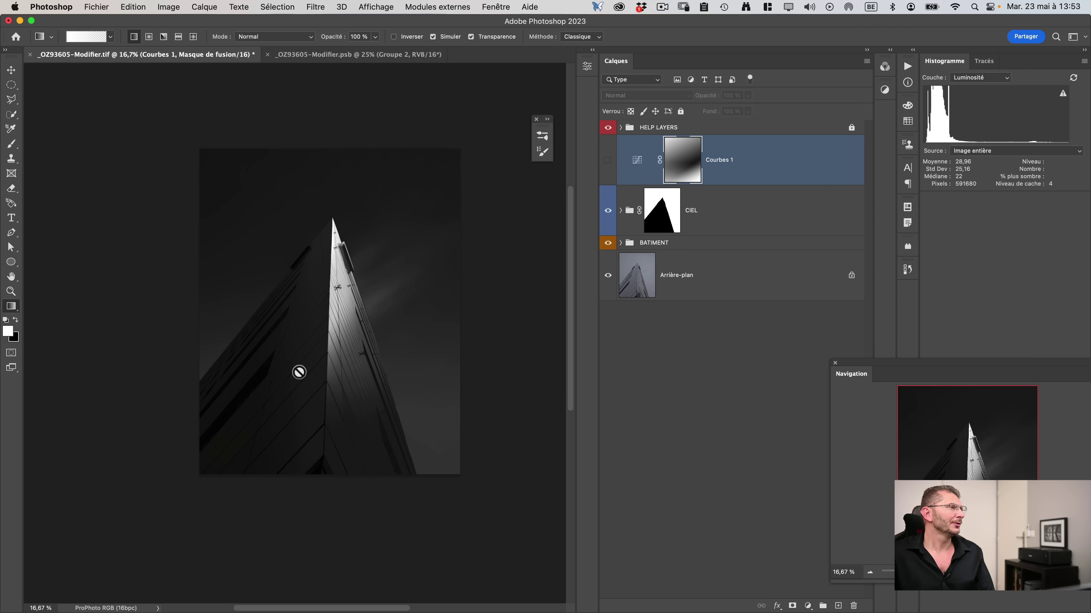
click(606, 160)
alt+click(687, 158)
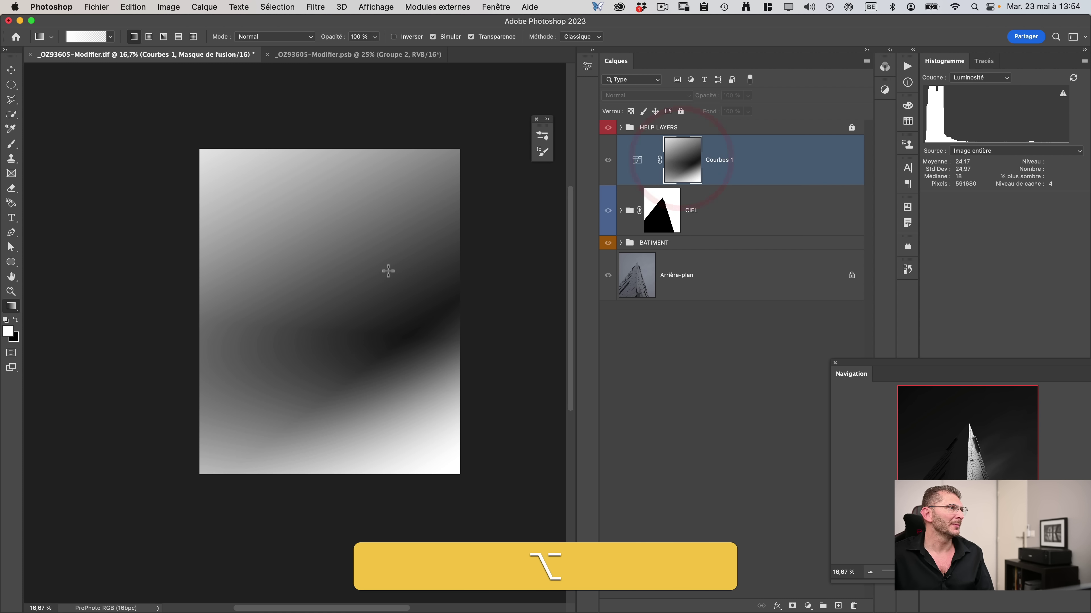
alt+click(691, 160)
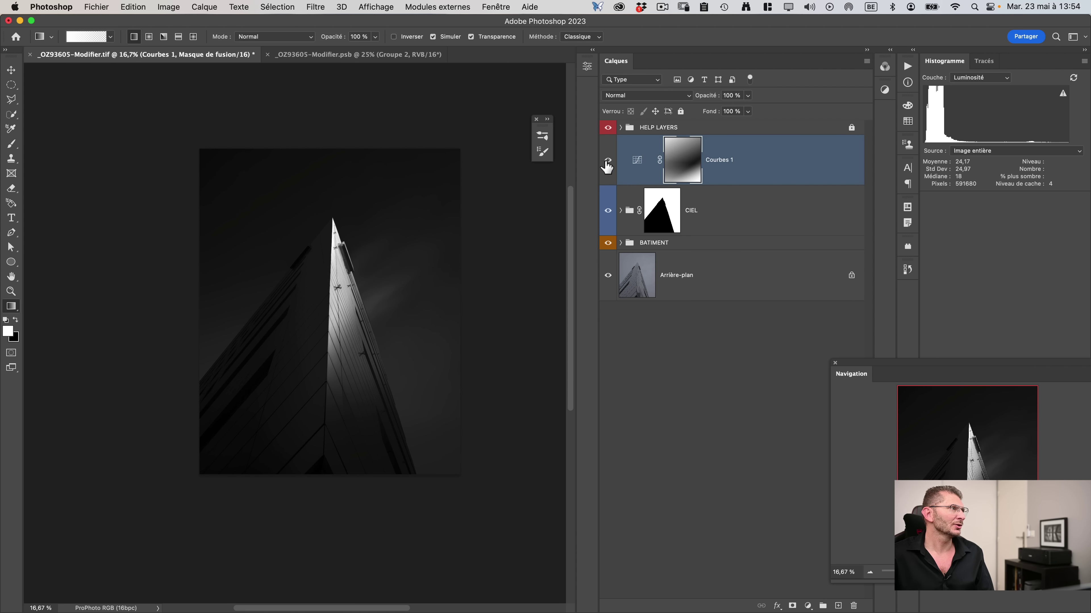
Protect the highlights from the Curves layer by splitting the underlying layer's white blend slider to 60 / 112.
double_click(843, 169)
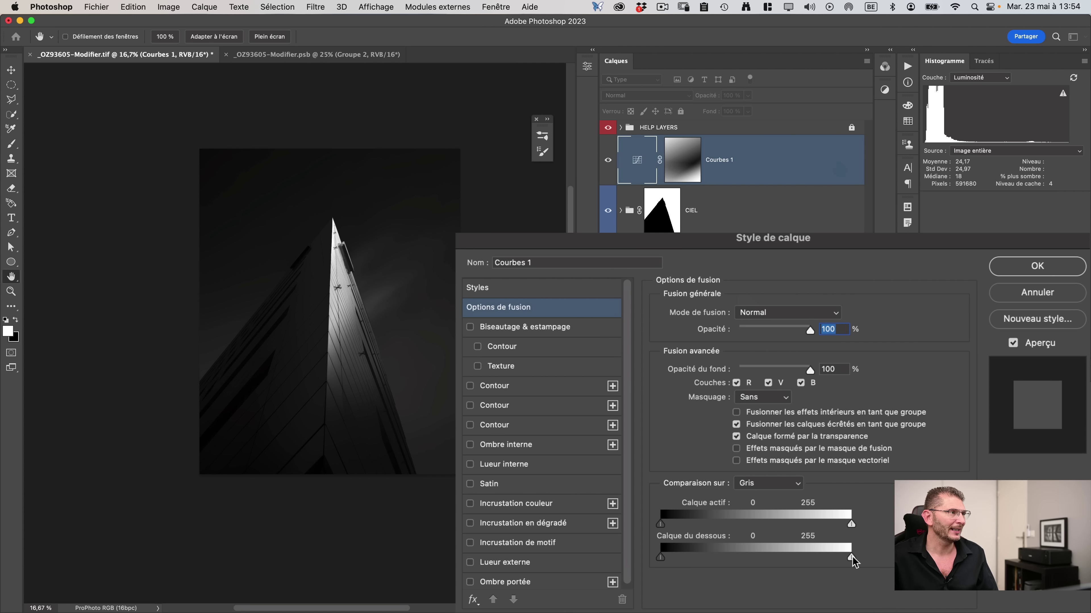
drag(851, 558, 746, 559)
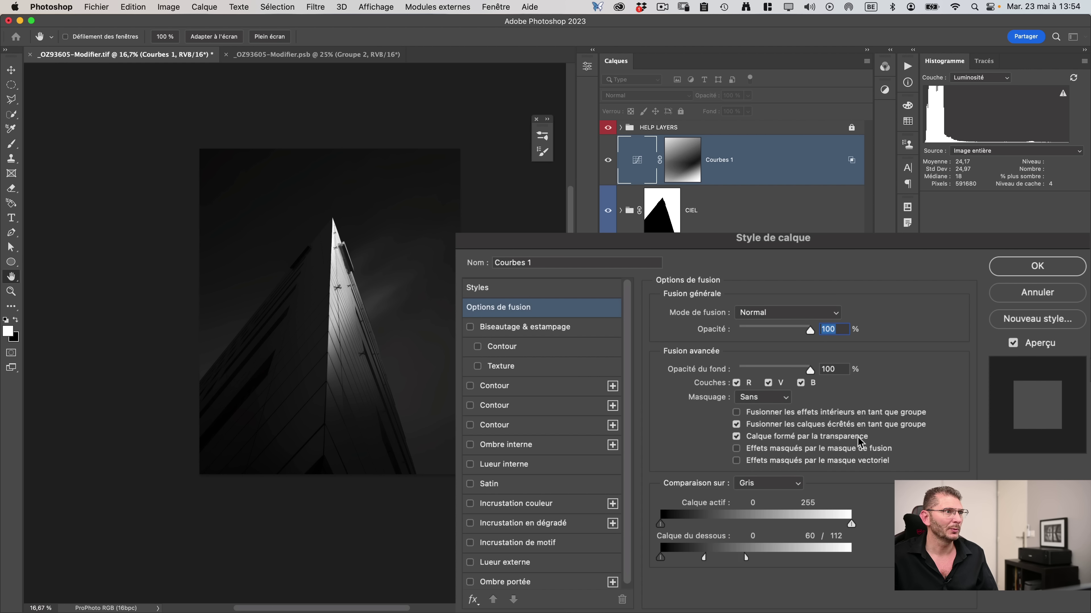
click(1014, 343)
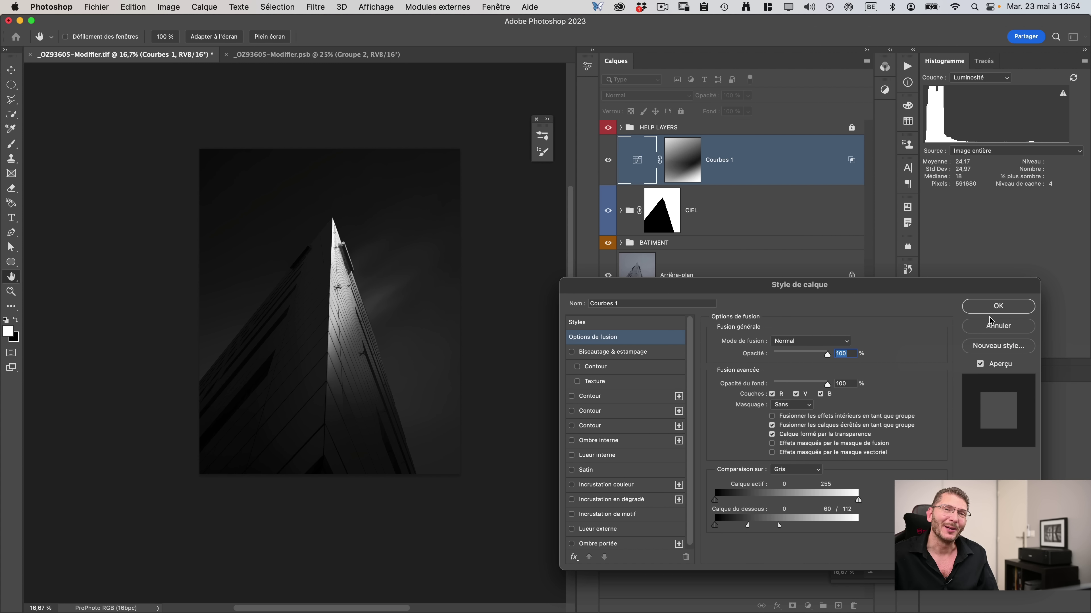
click(995, 307)
Rename the Curves 1 layer as "vignetage".
double_click(720, 160)
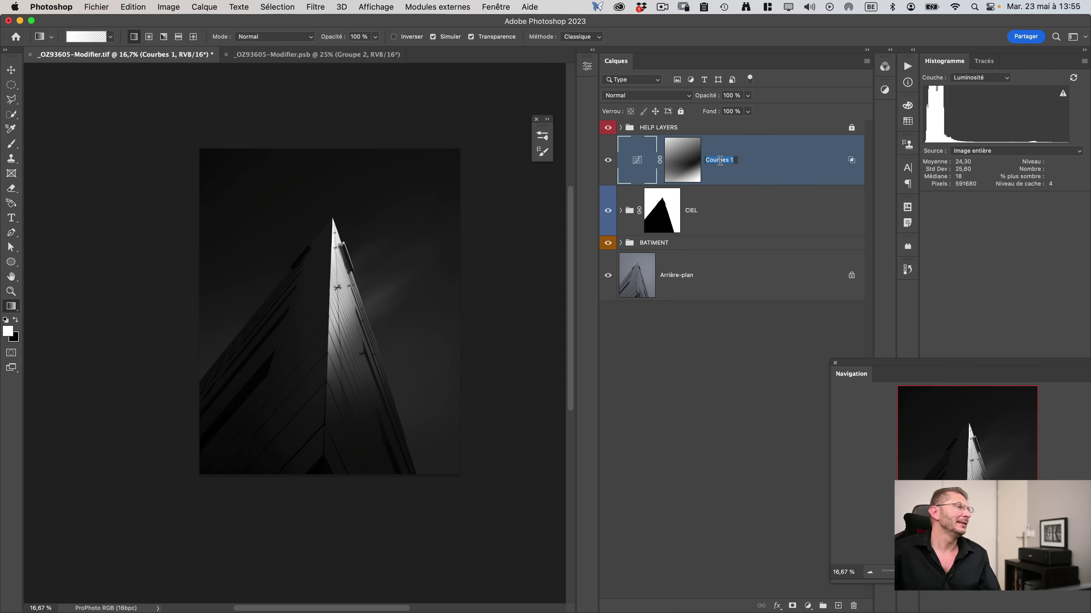
text(vignetage)
key(Return)
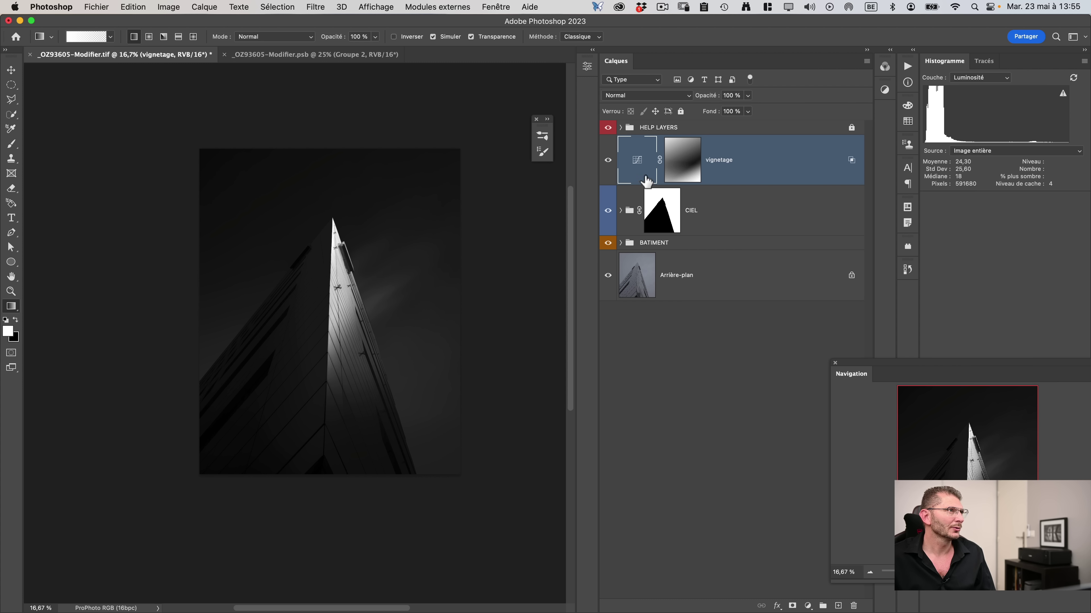
Soften the darkening at the lower-left and upper-right areas with black gradients at 38 % opacity on the Curves mask, and compare the effect.
key(super+minus)
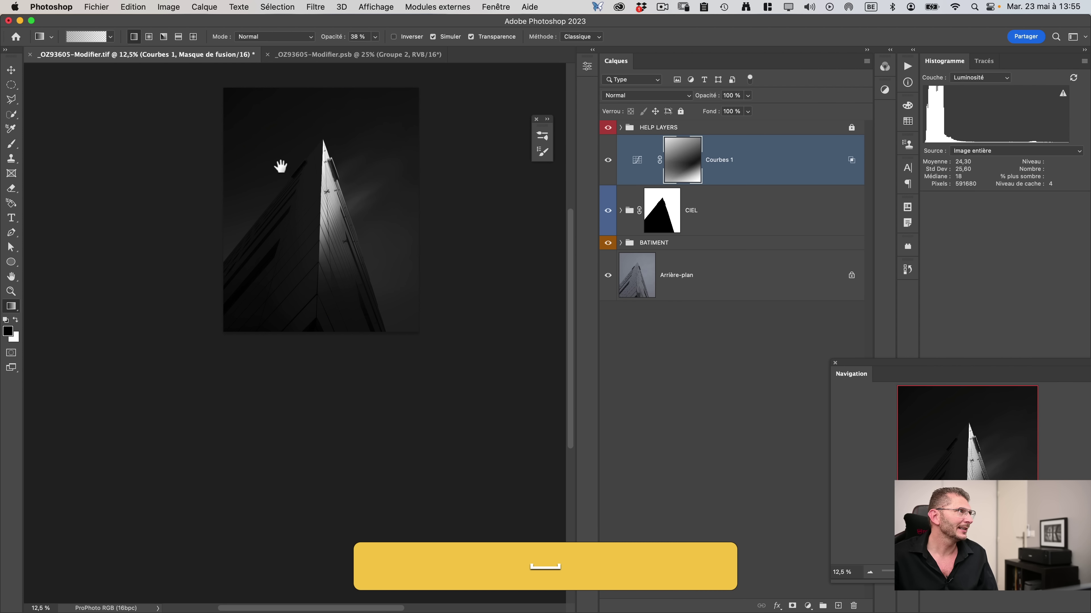
drag(280, 166, 275, 298)
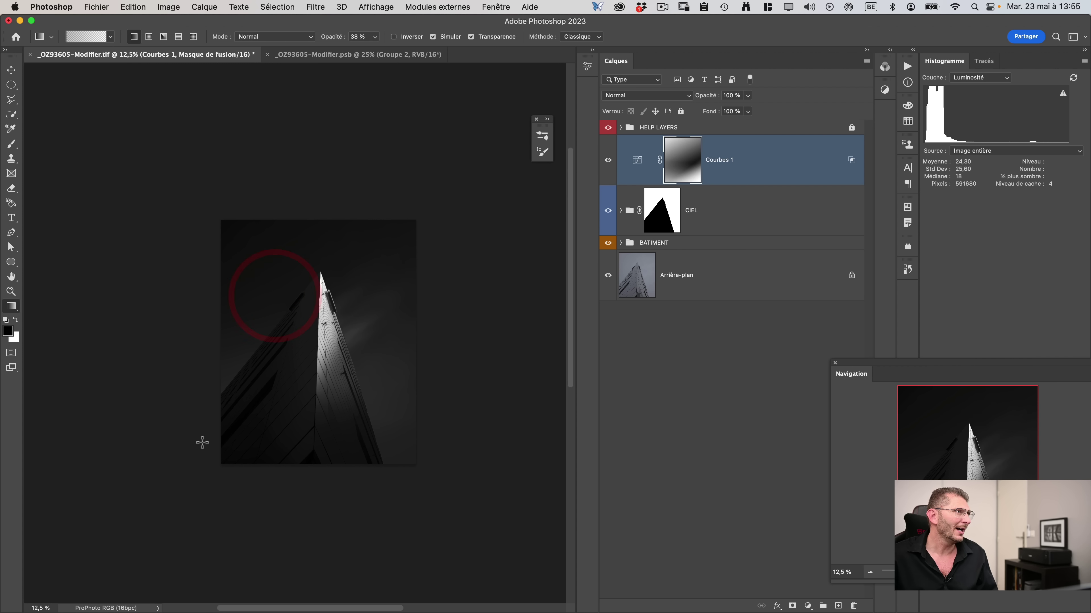
drag(261, 440, 305, 378)
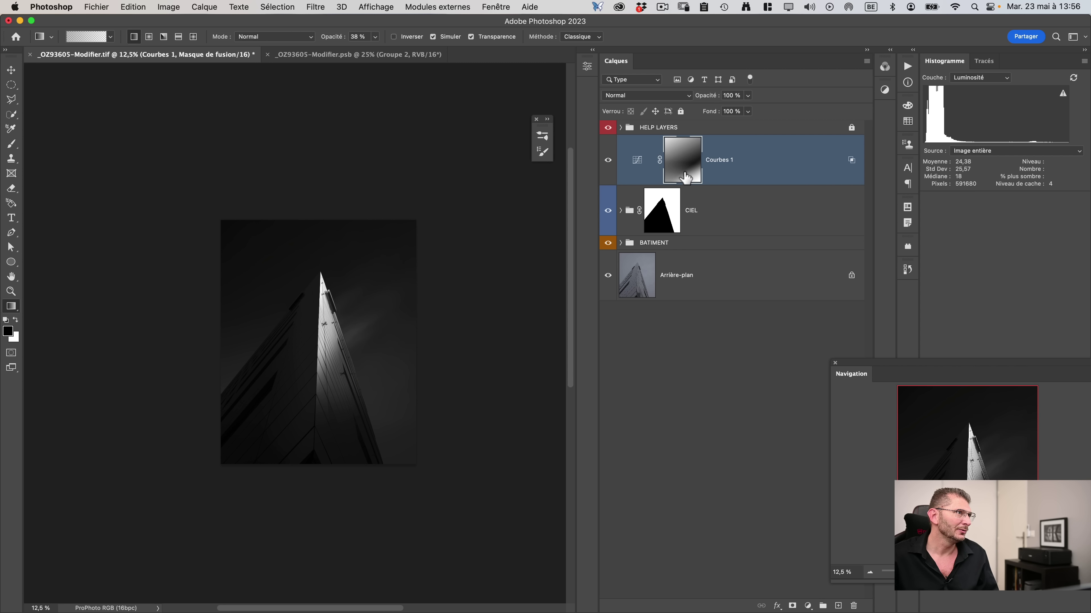
mouse_move(329, 353)
mouse_down()
mouse_move(360, 297)
mouse_move(468, 206)
mouse_up()
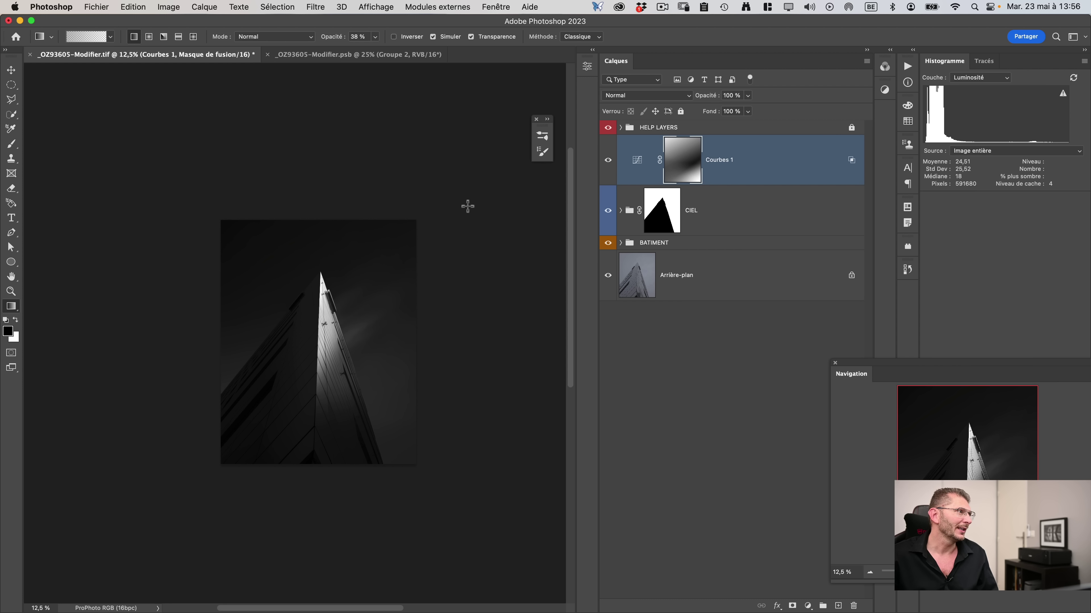
click(607, 162)
click(606, 162)
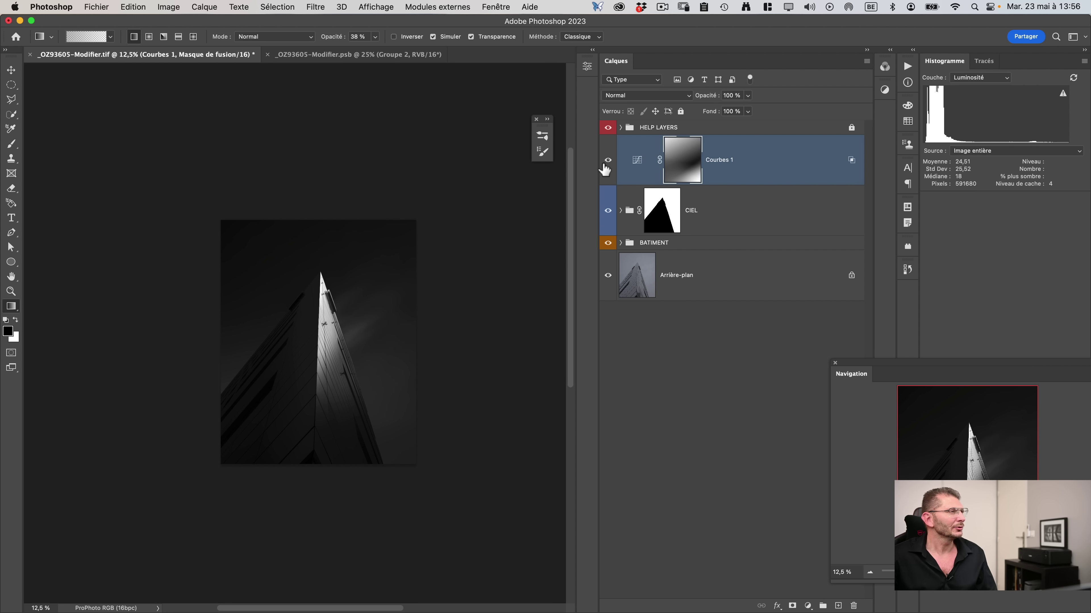
Fit the image in view and name the masked Curves layer "vignetage".
key(super+0)
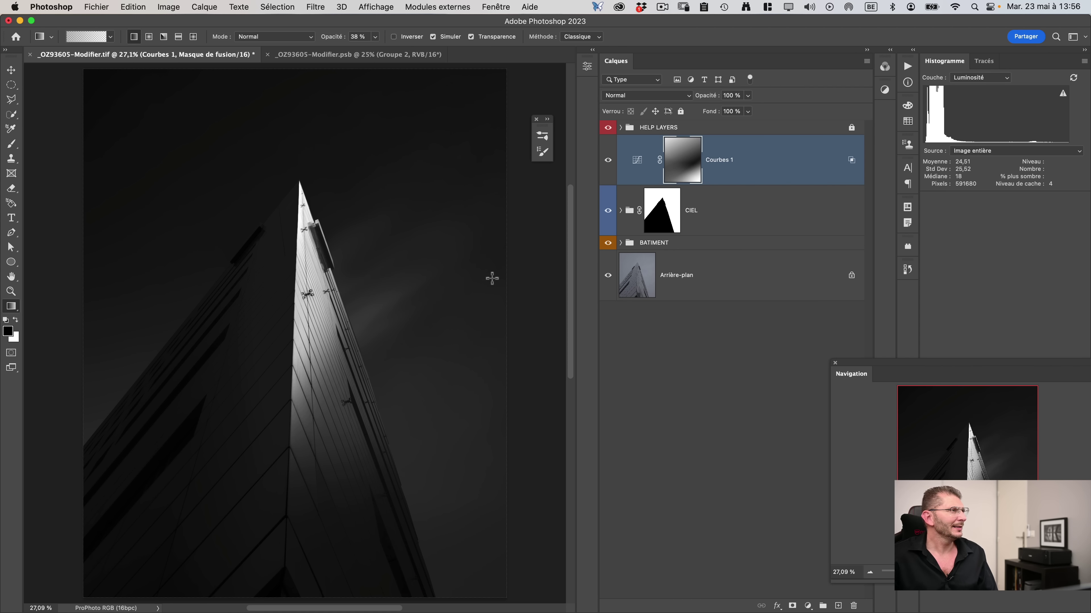
double_click(730, 168)
text(vignetage)
key(Return)
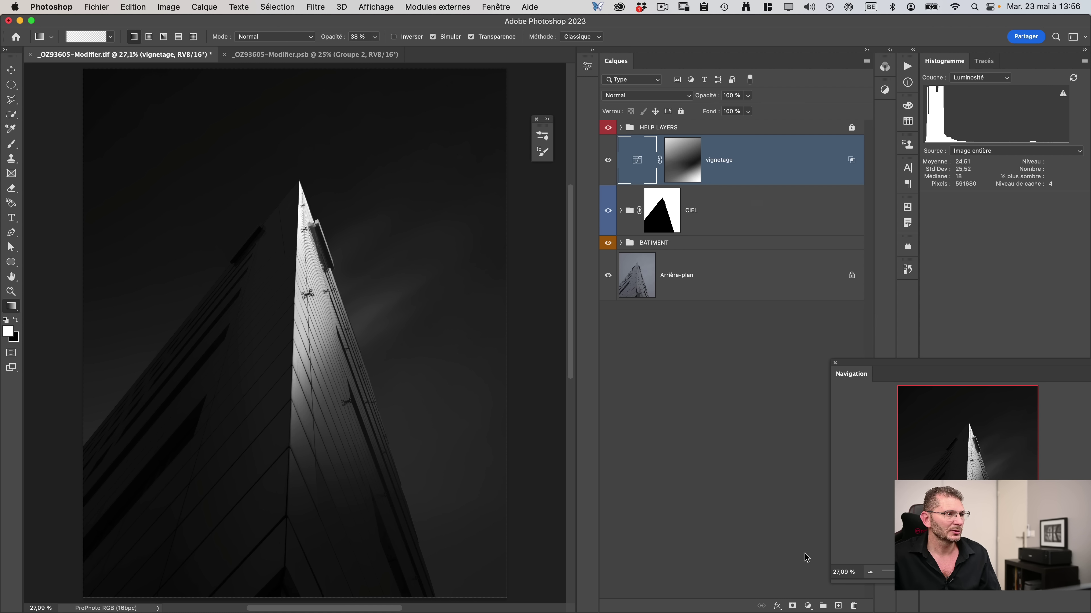
Add a Levels adjustment layer above vignetage, with the Produit blend mode and 30 % opacity.
click(808, 606)
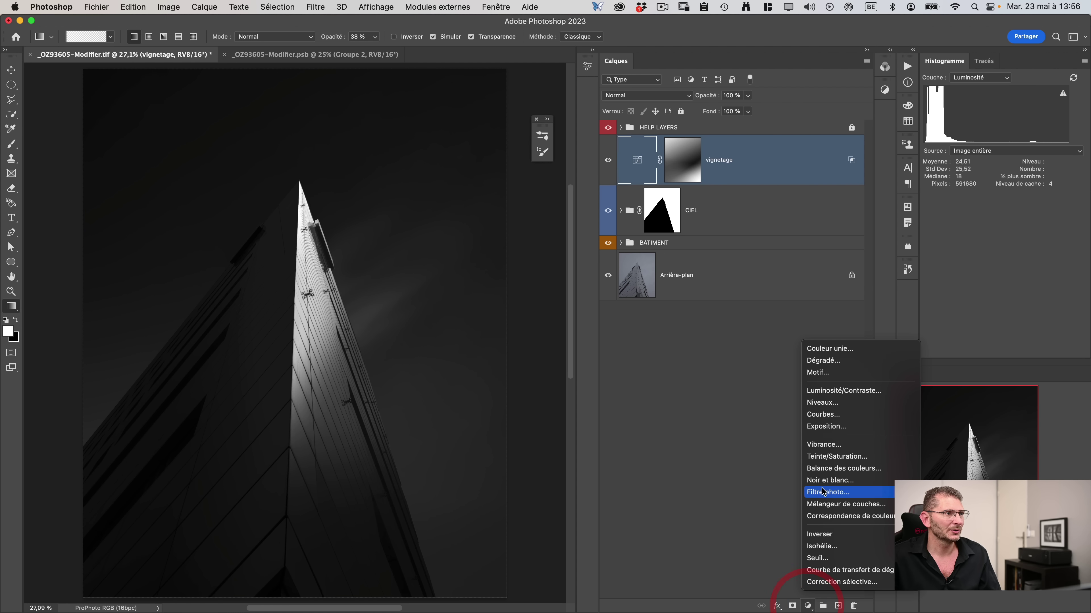
click(824, 402)
key(super+0)
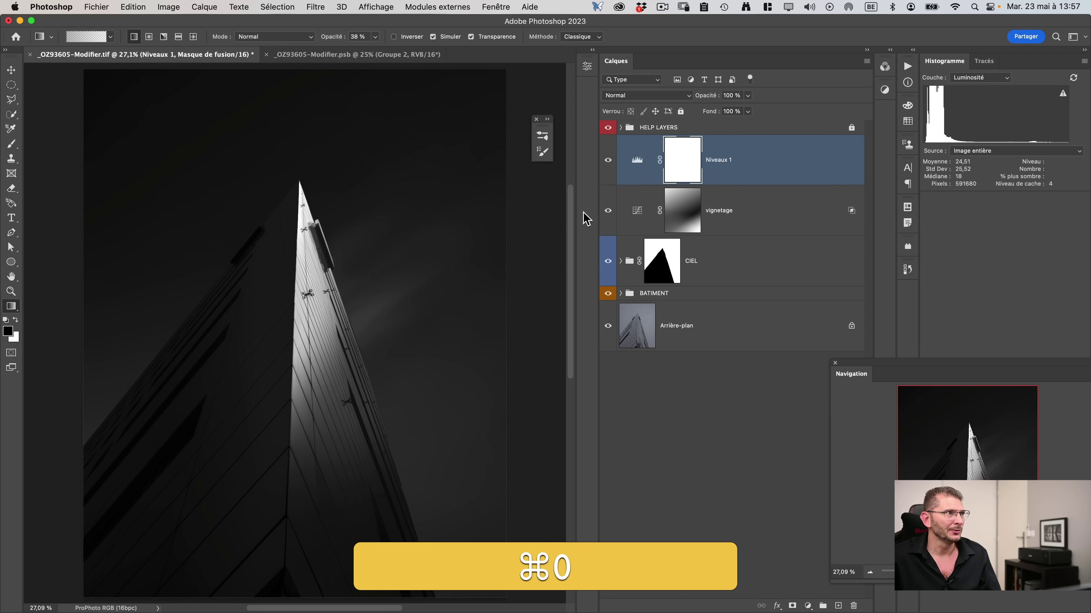
click(664, 97)
click(632, 136)
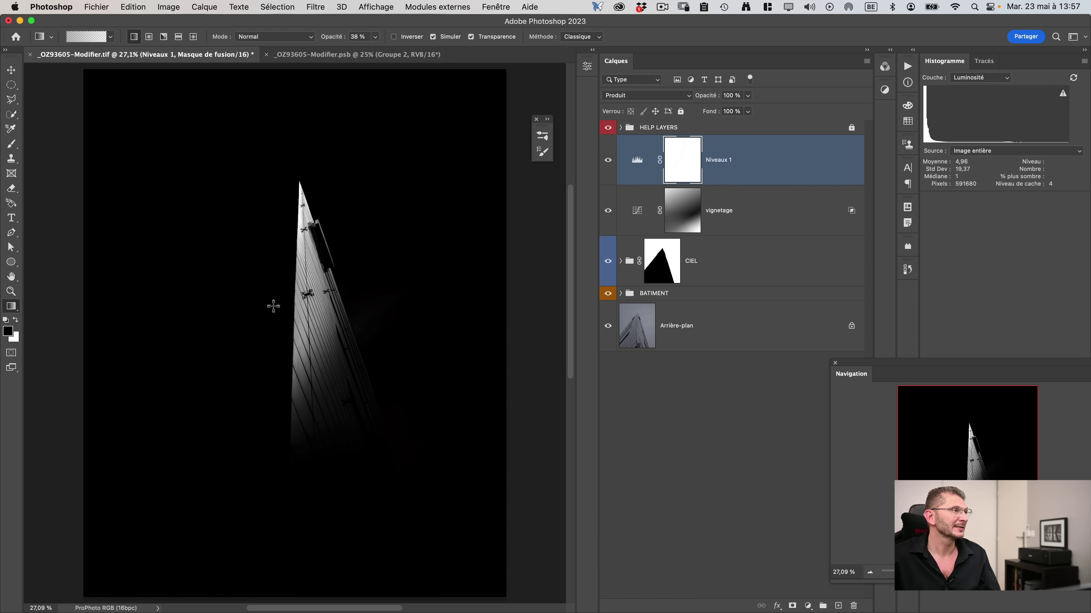
drag(707, 96, 676, 97)
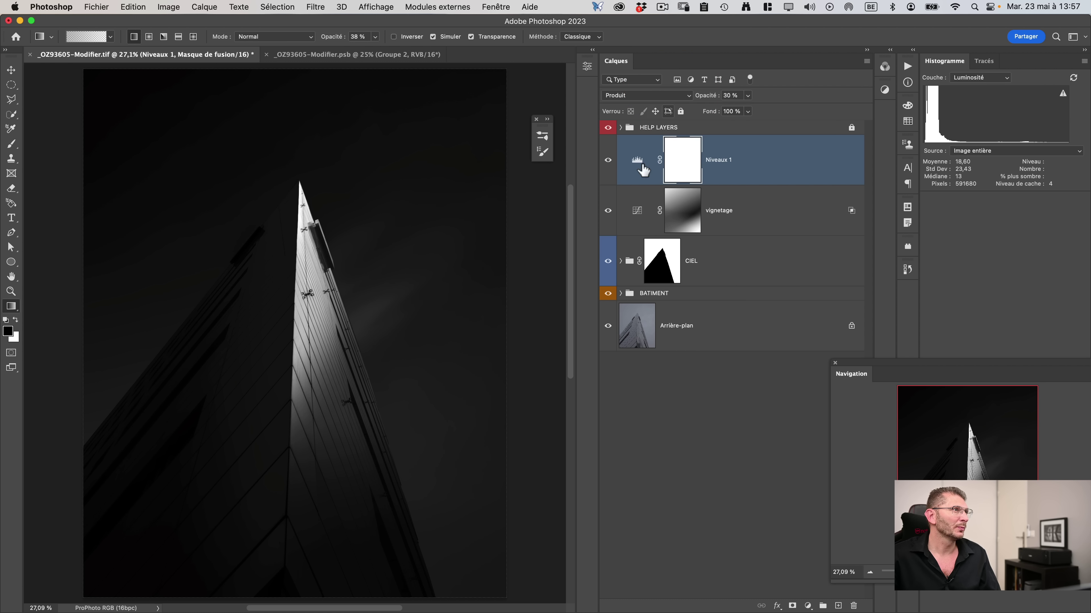
Compare the image with and without the Levels layer, and set the layer's opacity to 18 %.
click(609, 161)
click(608, 160)
click(608, 162)
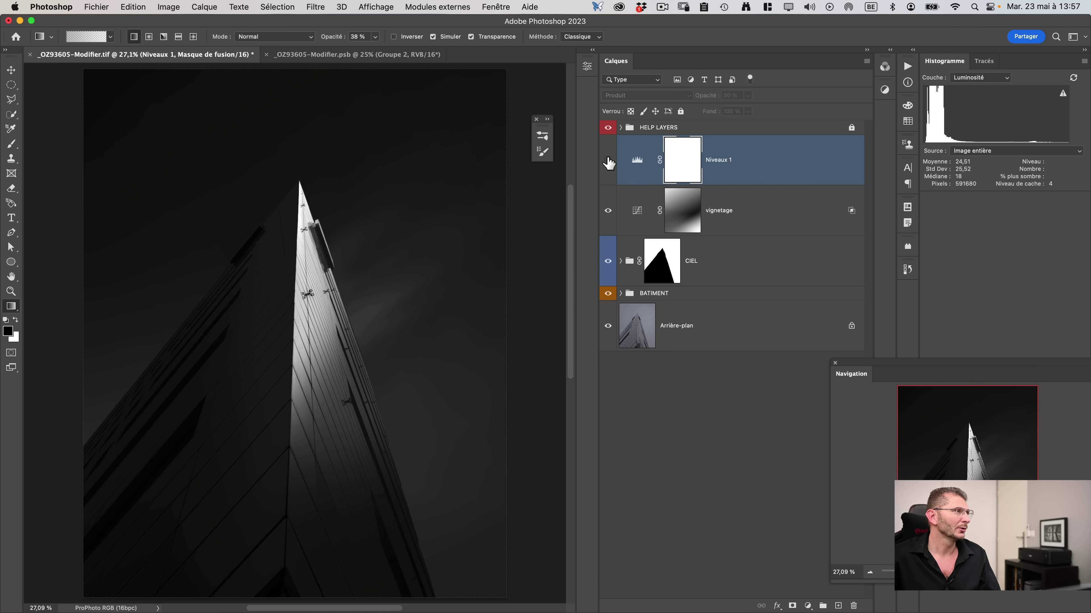
click(608, 162)
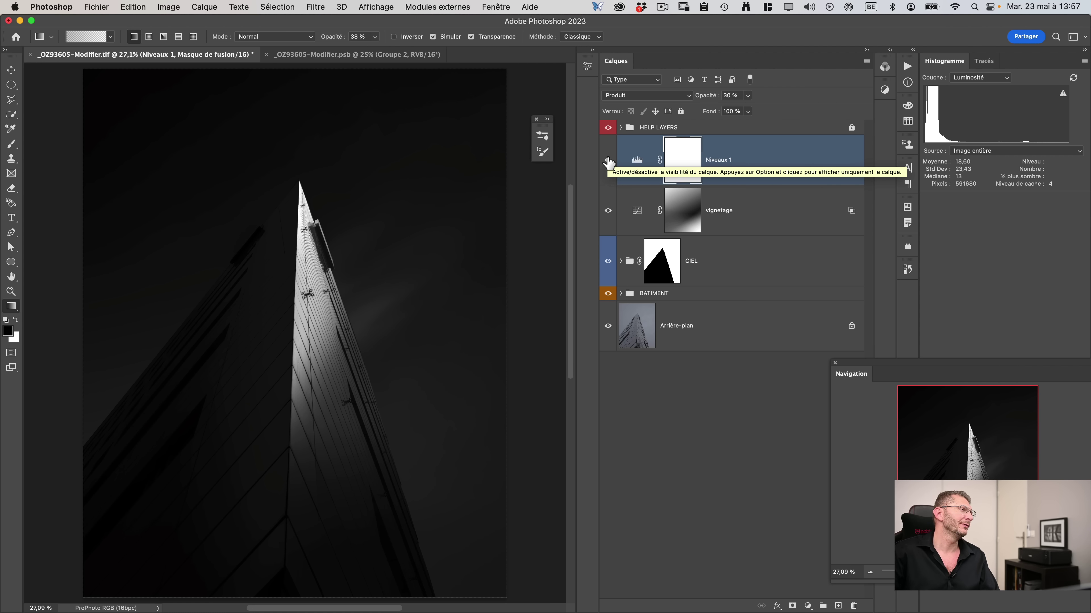
click(608, 162)
click(609, 162)
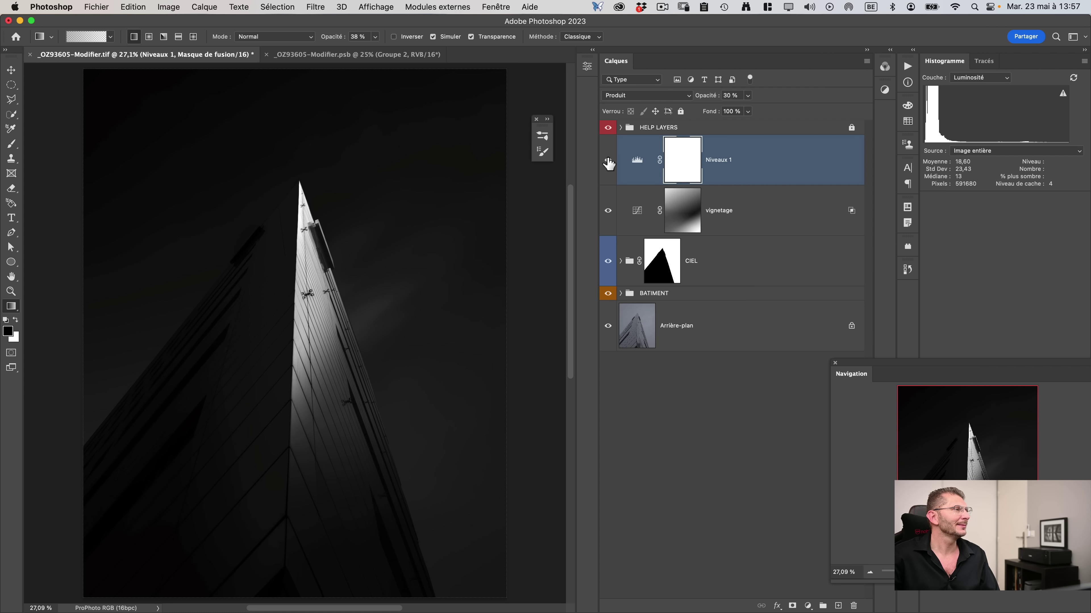
key(super)
key(super+minus)
key(super+minus)
key(1)
key(8)
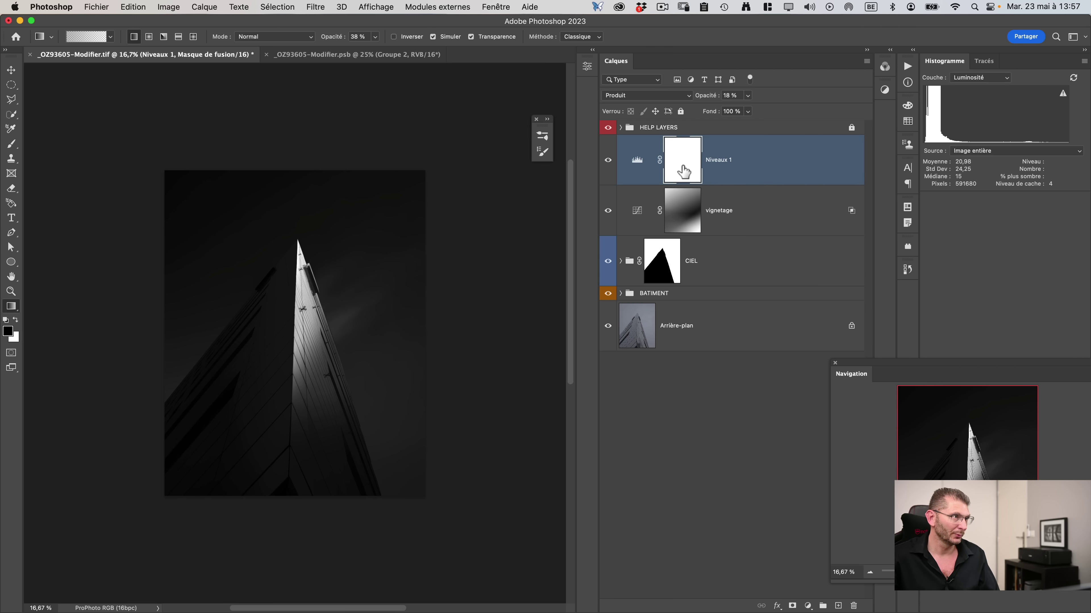
Fill a large elliptical area around the building with black on the Niveaux 1 mask, and clear the selection.
click(15, 88)
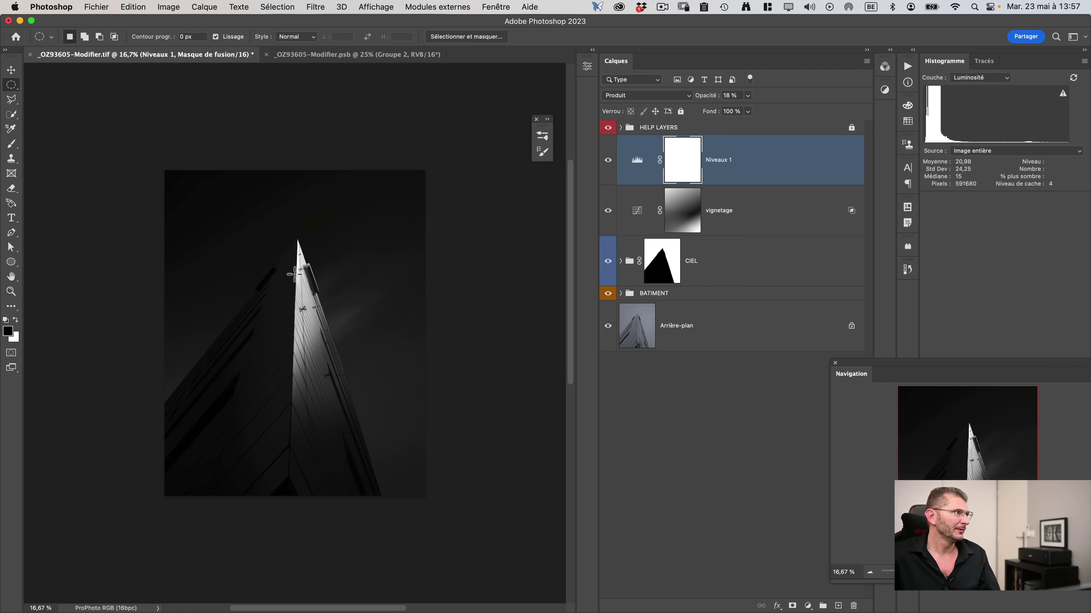
key(alt)
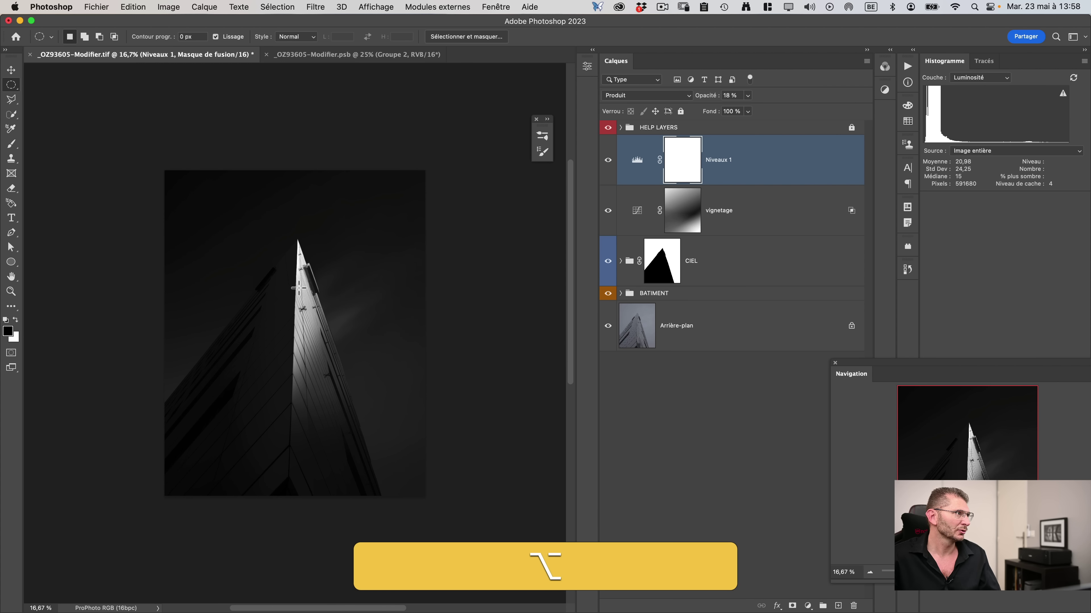
drag(297, 287, 392, 441)
drag(335, 337, 335, 374)
click(683, 165)
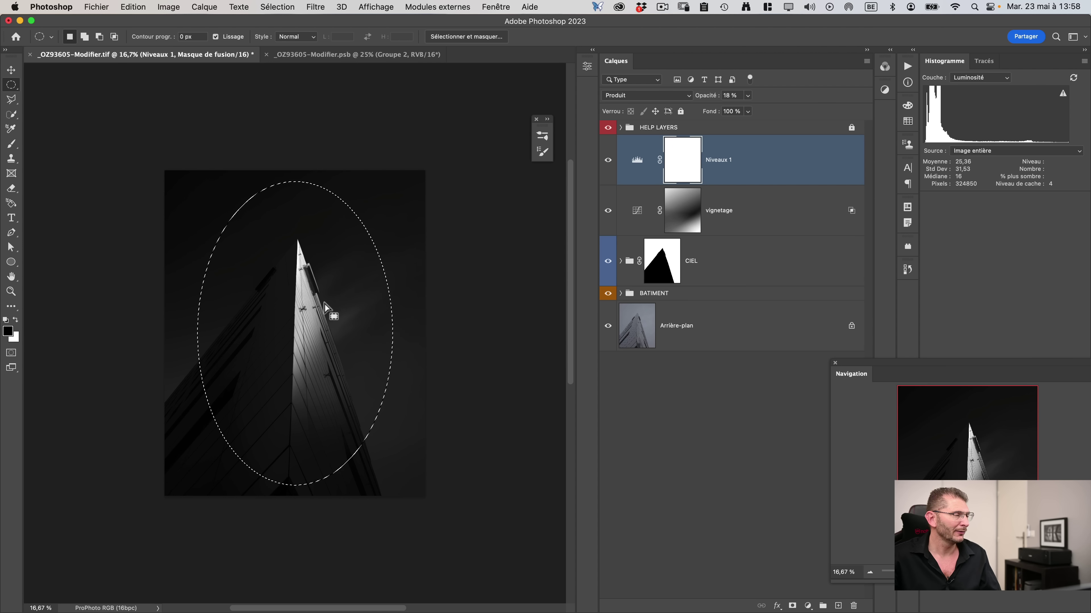
key(alt)
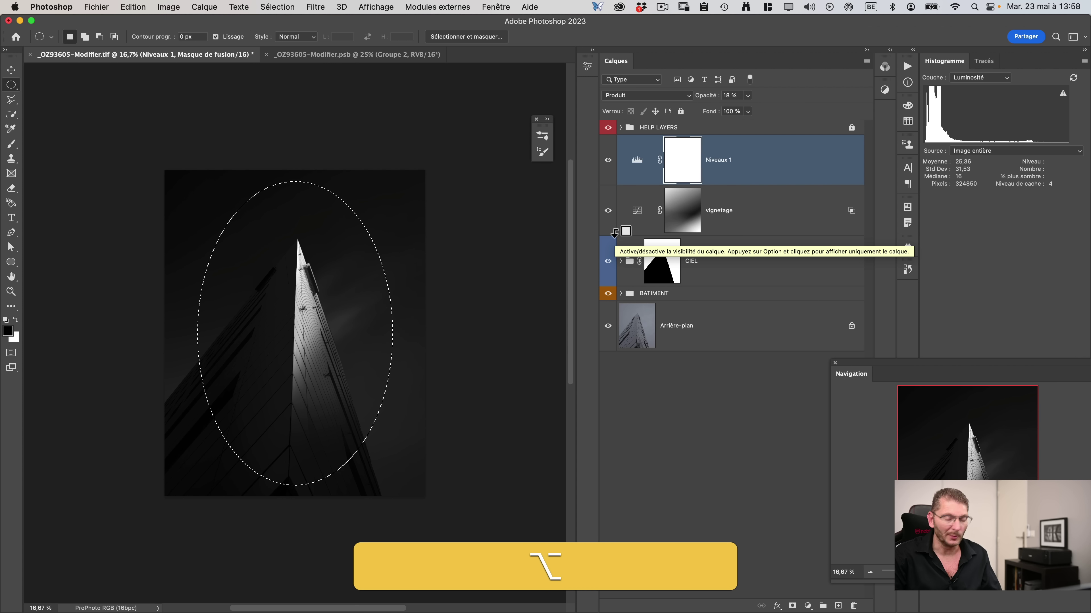
key(alt+BackSpace)
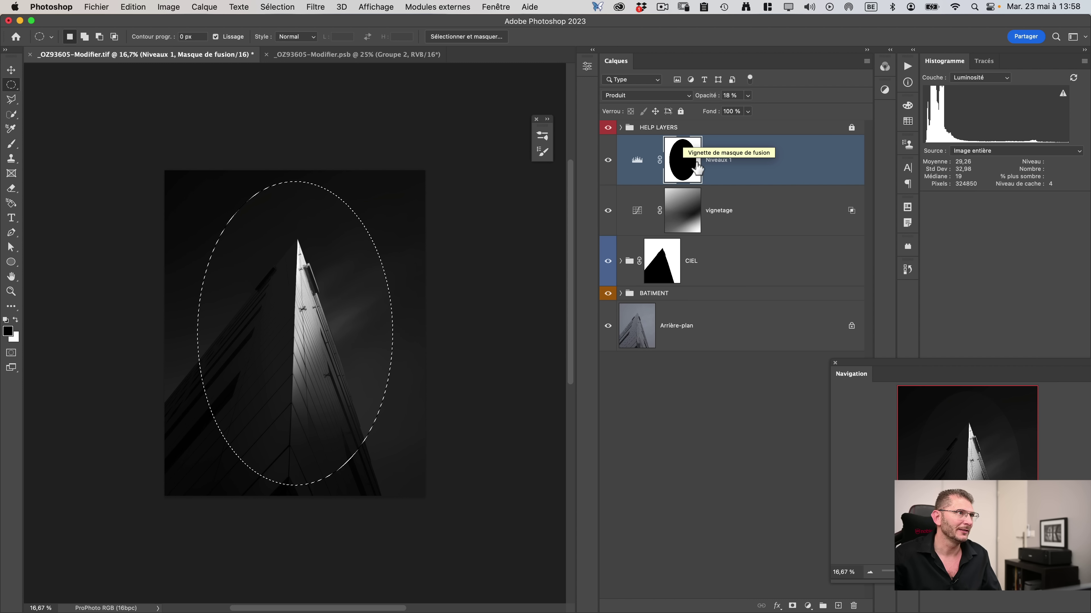
key(super+d)
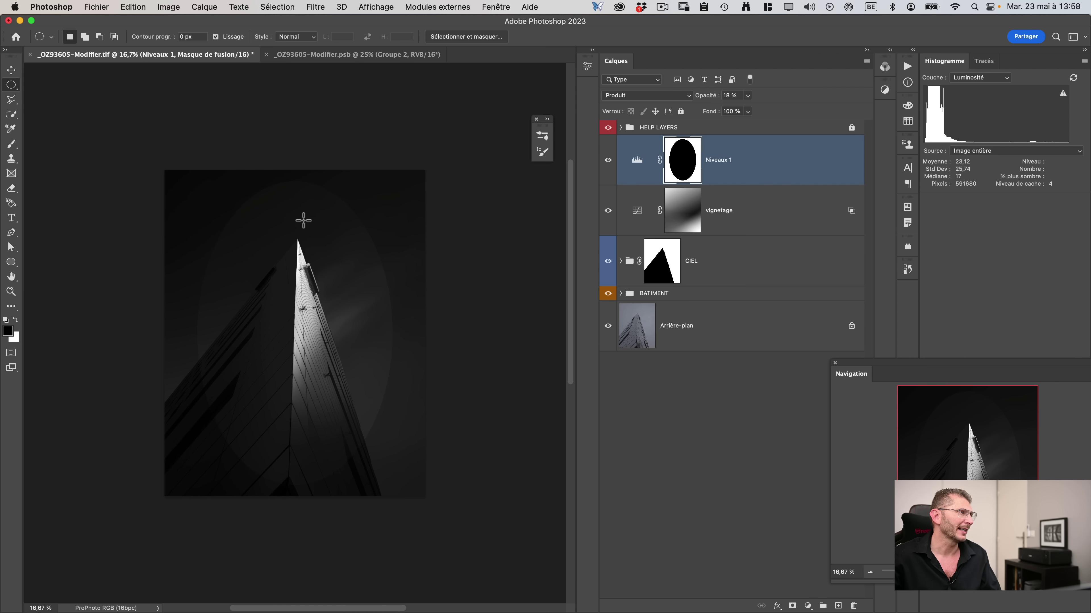
Feather the Niveaux 1 mask by 560,8 px and compare the image with and without the layer.
double_click(685, 160)
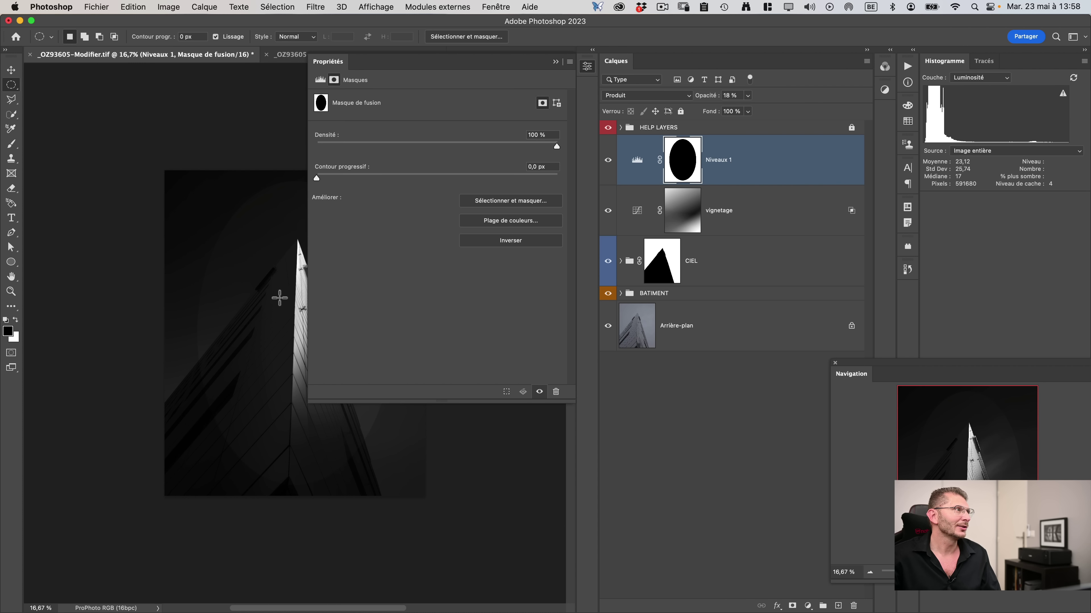
key(space)
drag(284, 300, 180, 306)
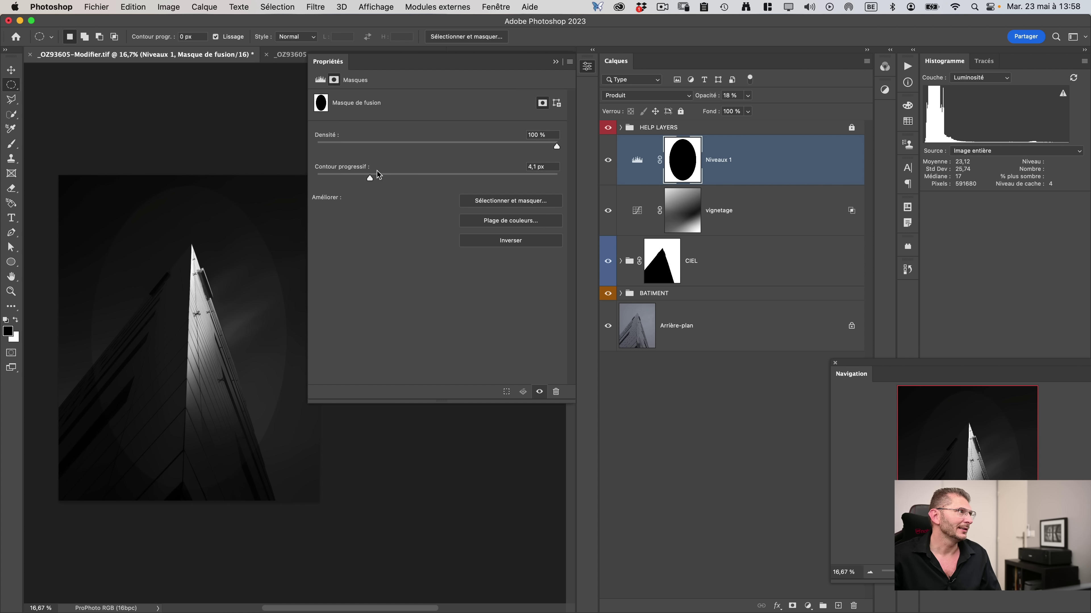
click(451, 172)
drag(489, 173, 535, 184)
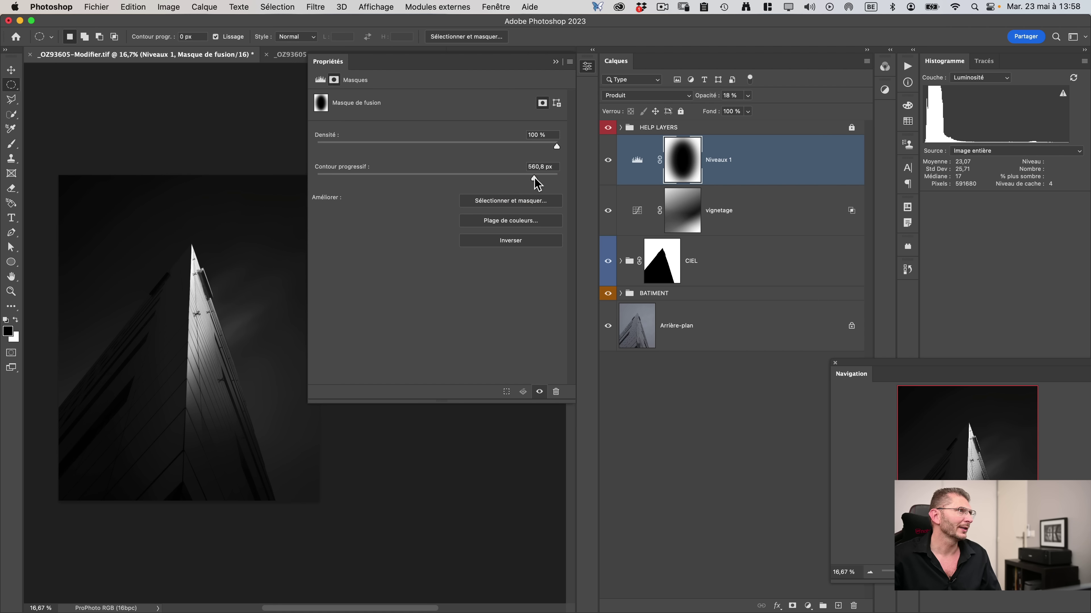
click(608, 161)
click(608, 161)
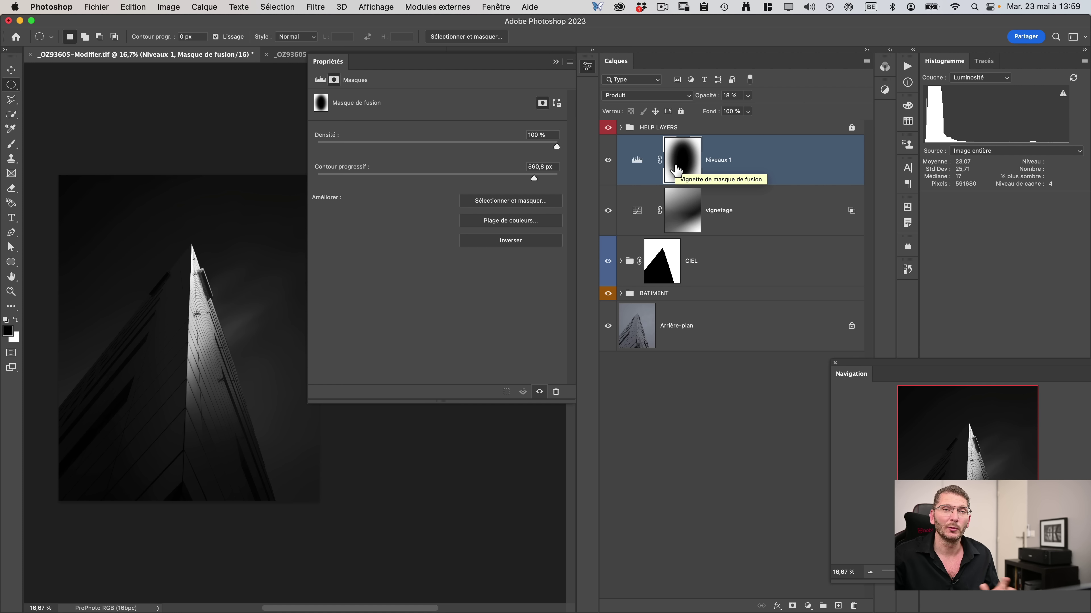
Expand the HELP LAYERS group and add a Seuil adjustment layer above NB.
click(555, 62)
key(super+0)
click(620, 127)
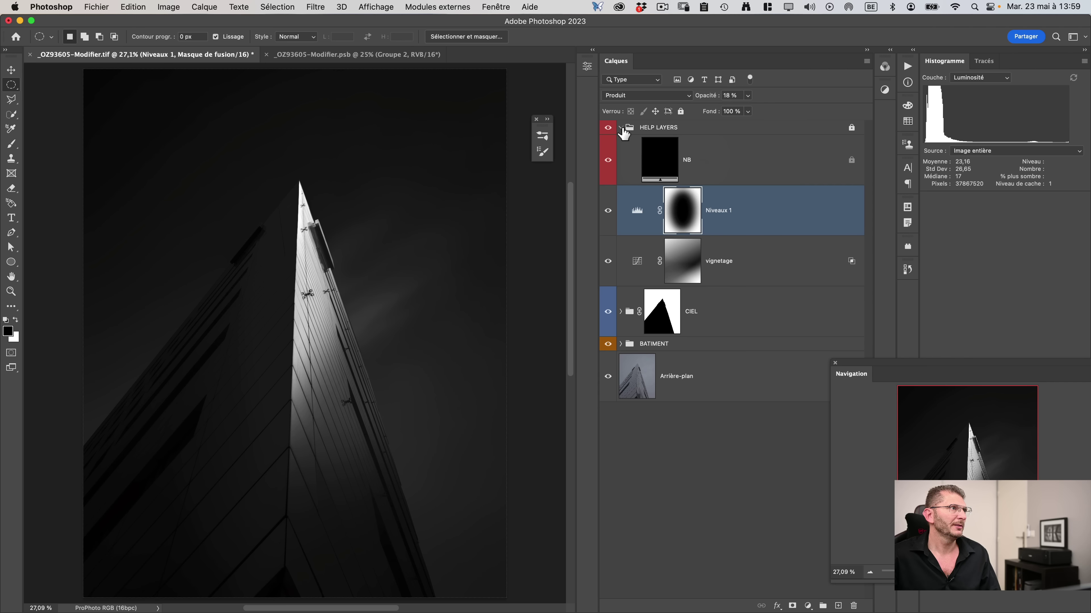
click(709, 161)
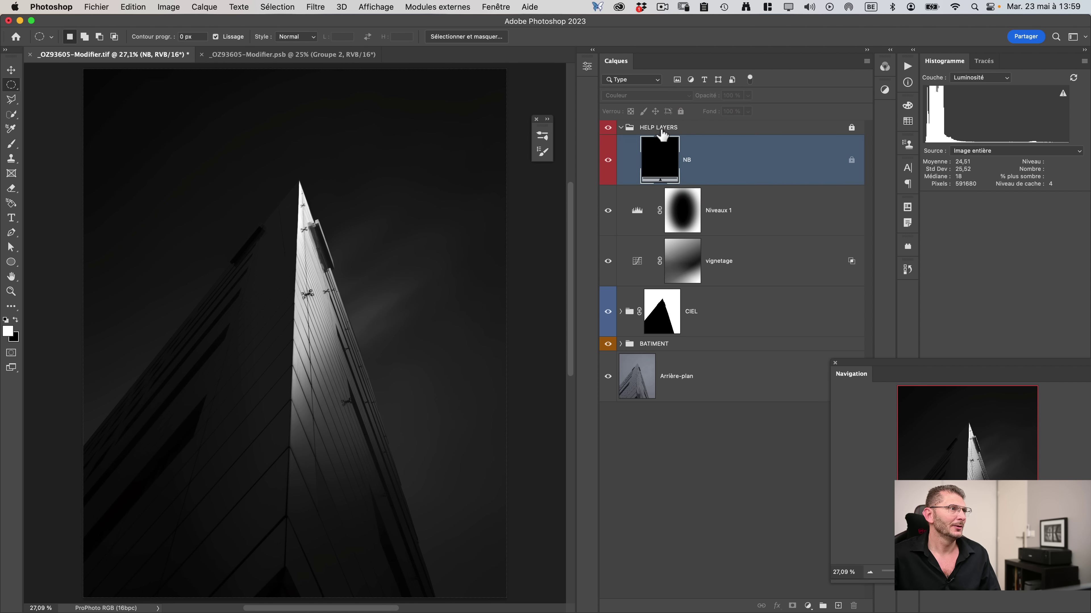
click(813, 606)
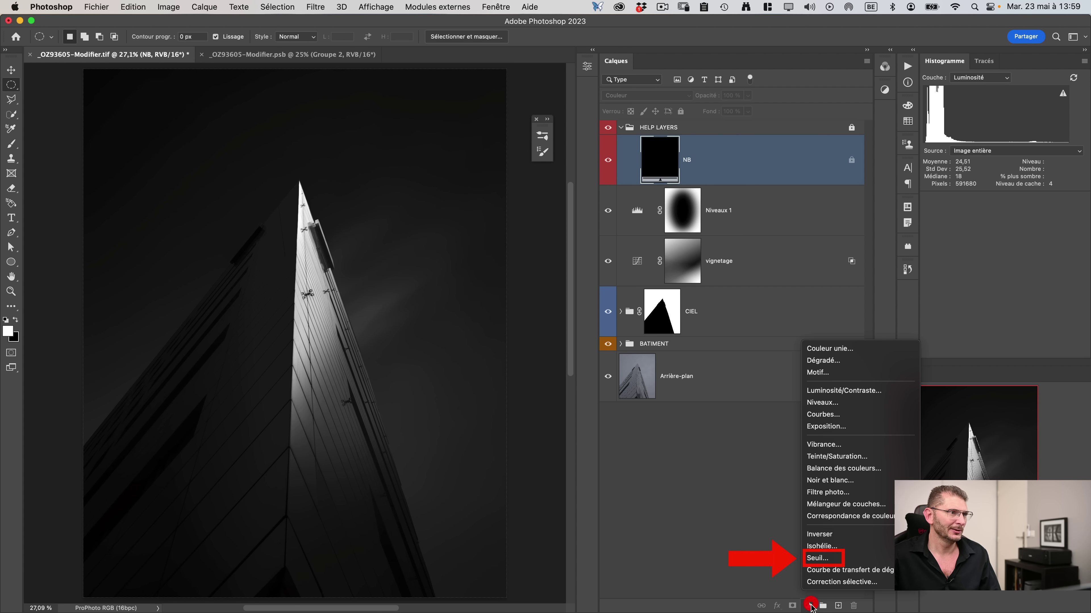
click(831, 557)
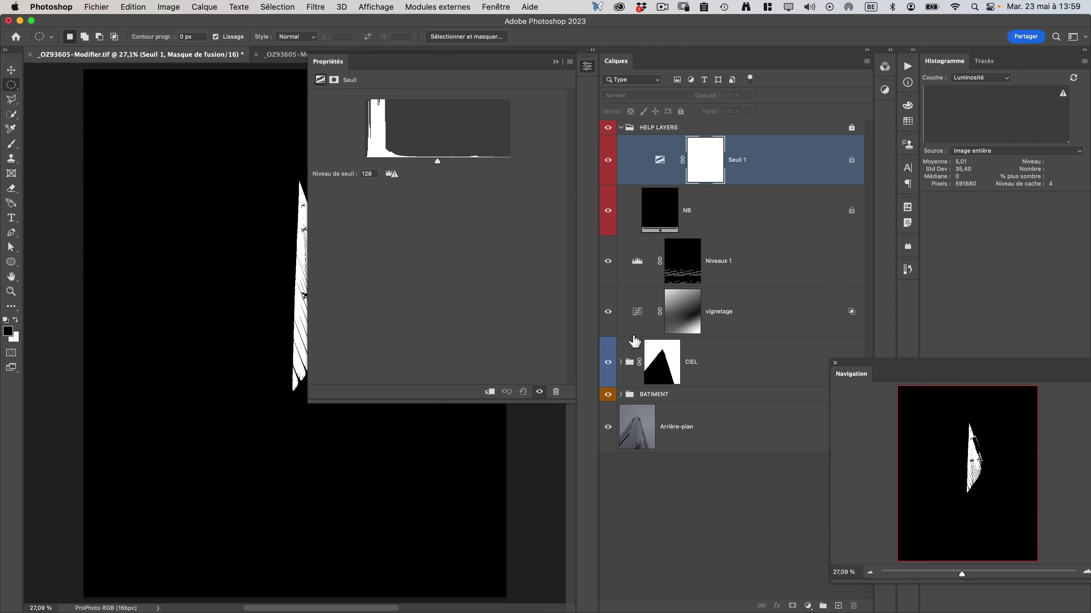
Lower the threshold level to 1 and move the Seuil settings clear of the image.
drag(438, 161, 362, 163)
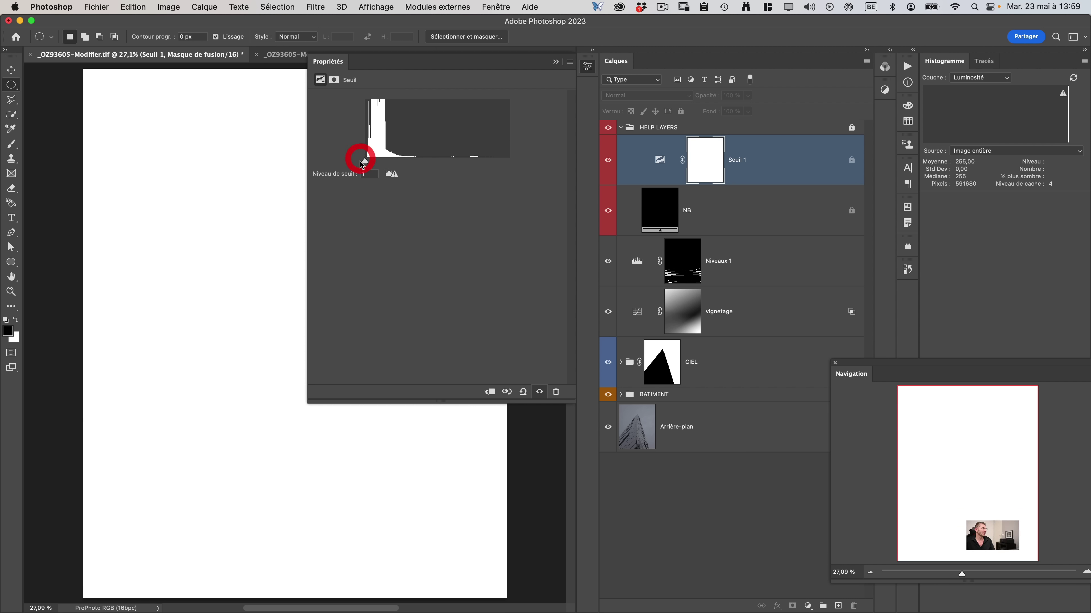
drag(335, 63, 619, 180)
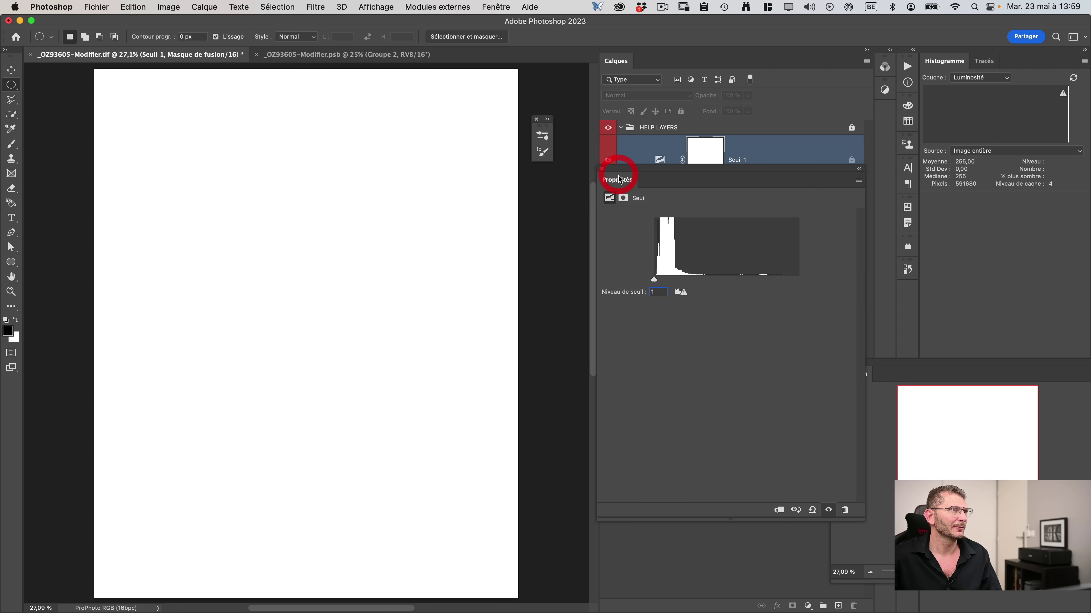
key(super+0)
key(super+minus)
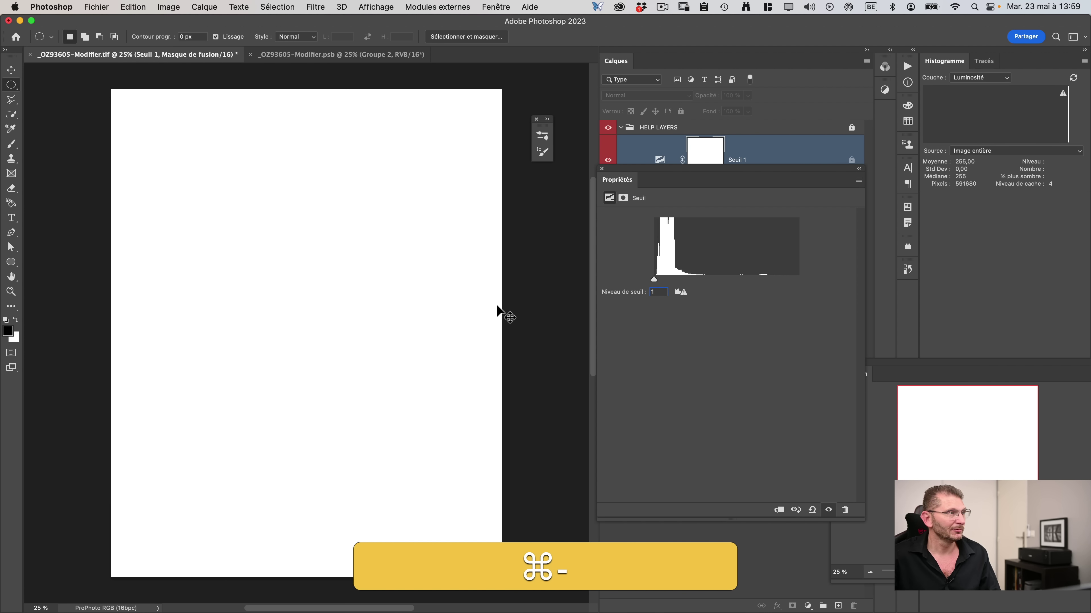
Examine the brightest areas of the building at threshold levels such as 54, 230, 253 and 255.
drag(652, 279, 870, 290)
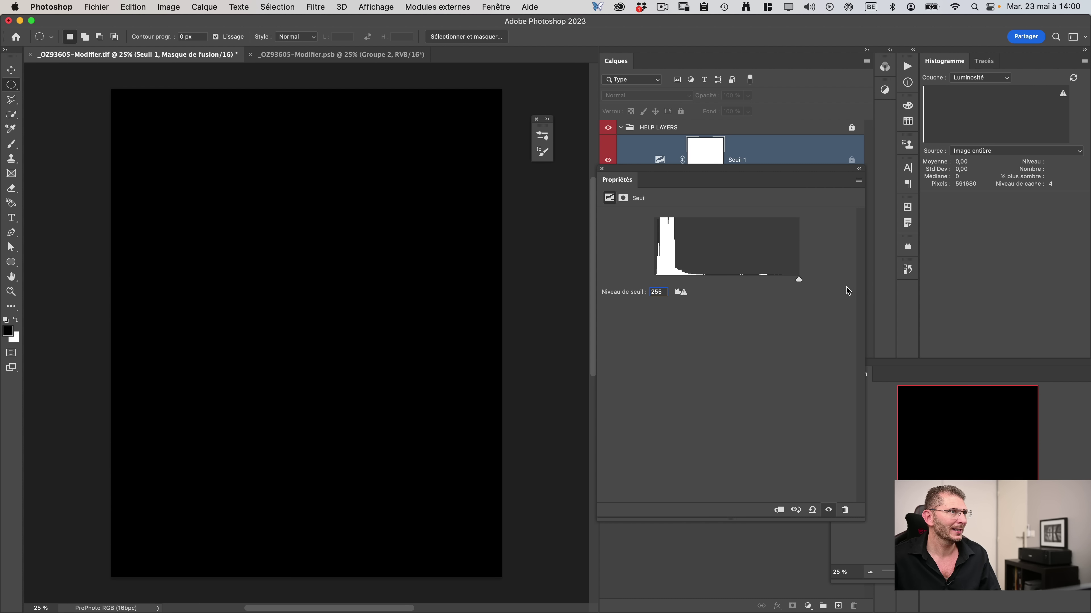
drag(799, 283, 795, 283)
drag(799, 283, 686, 279)
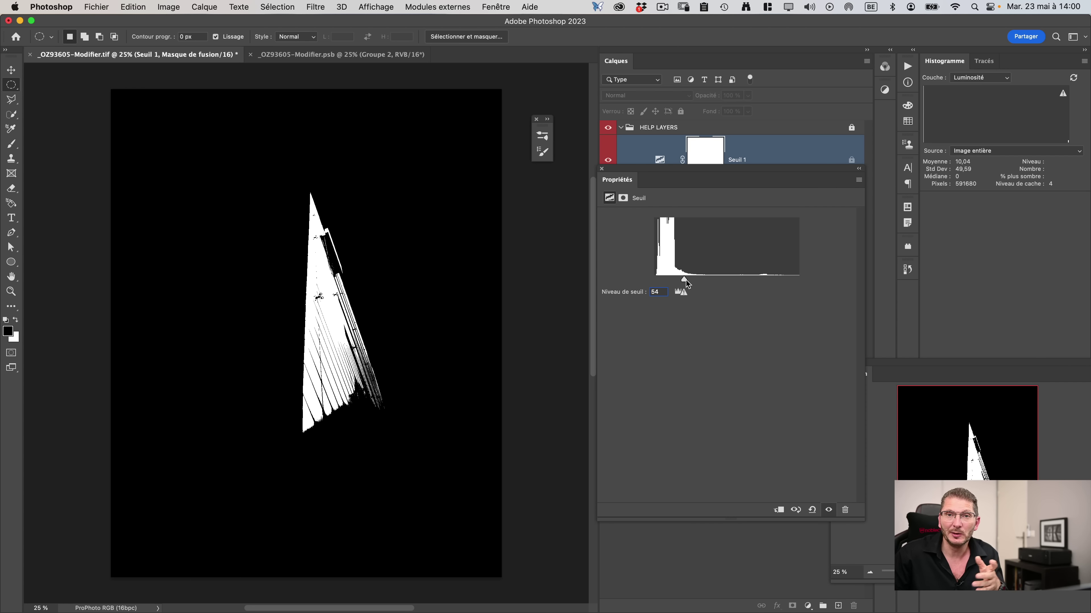
drag(683, 280, 786, 282)
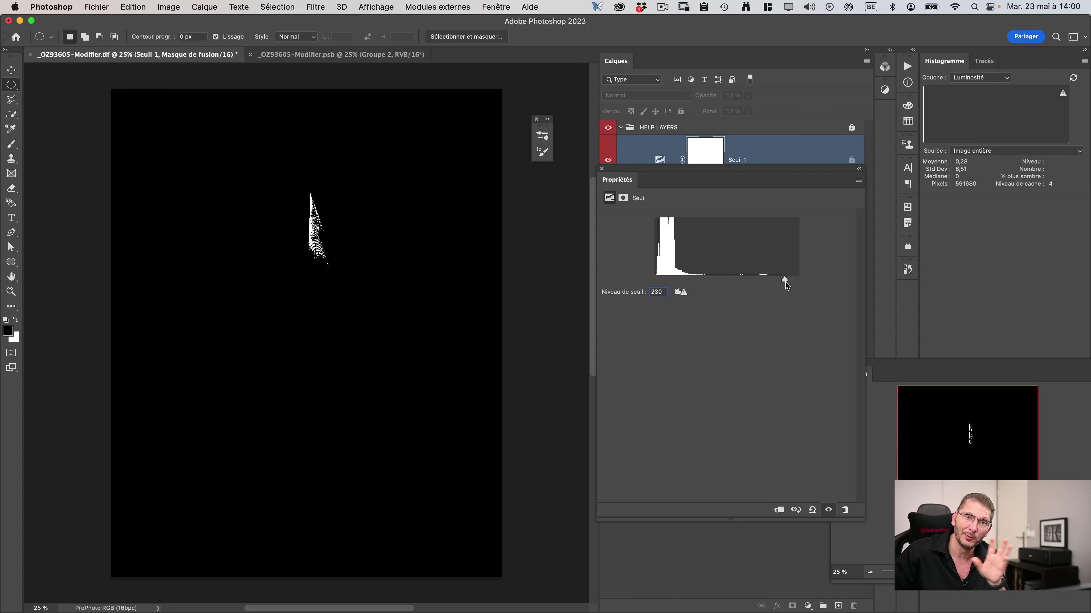
mouse_move(785, 282)
mouse_down()
mouse_move(762, 282)
mouse_move(797, 281)
mouse_move(655, 284)
mouse_move(798, 280)
mouse_up()
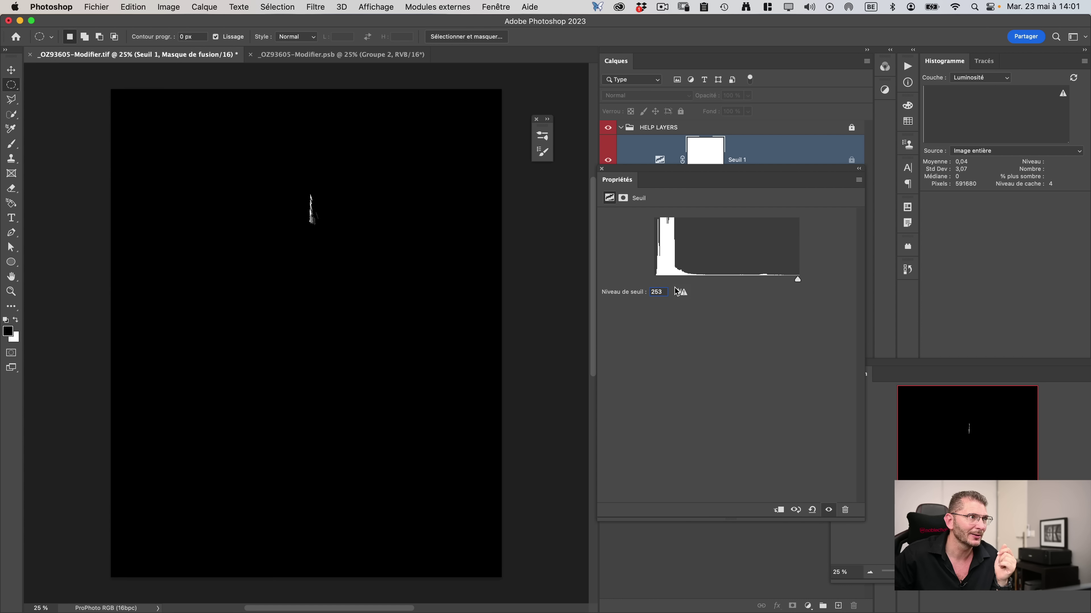
click(664, 290)
key(Up)
key(Up)
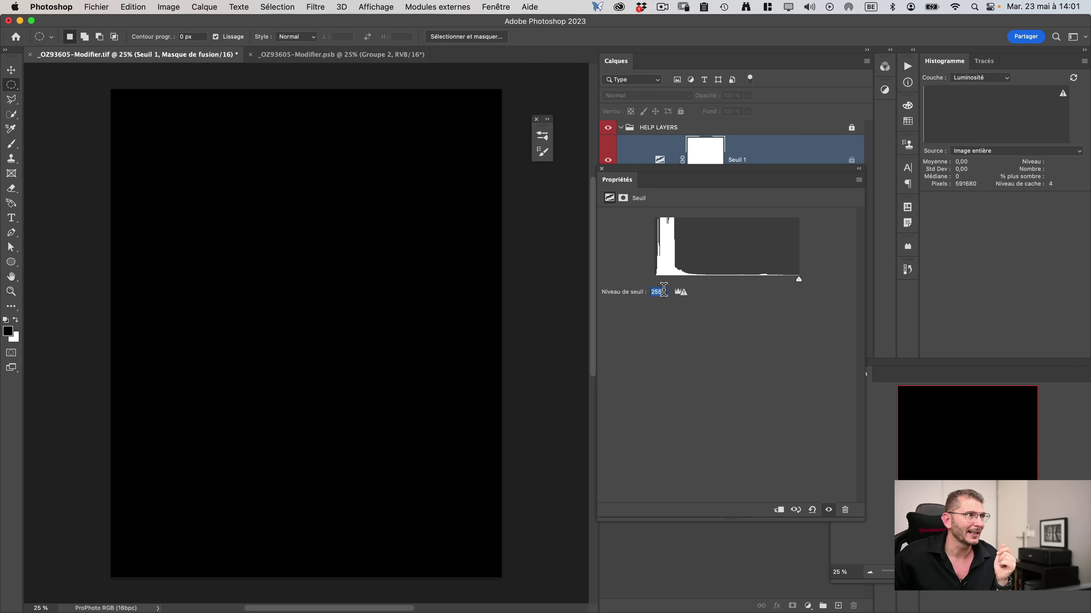
Examine the darkest areas of the image by lowering the threshold to 1 and raising it to 4, and close the settings.
drag(798, 280, 612, 283)
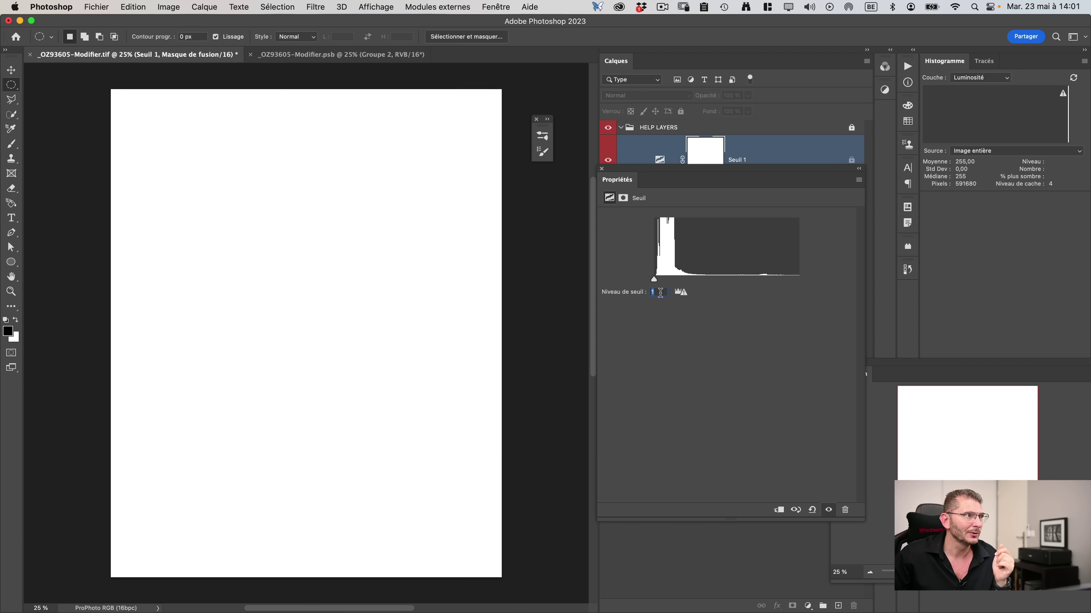
click(642, 292)
text(0)
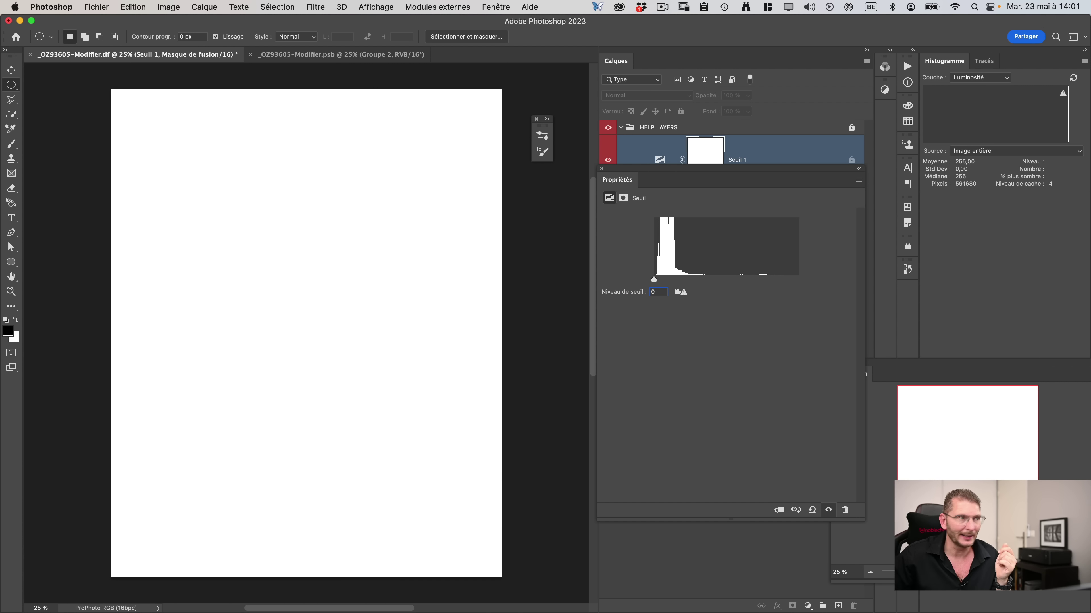
click(655, 280)
key(Up)
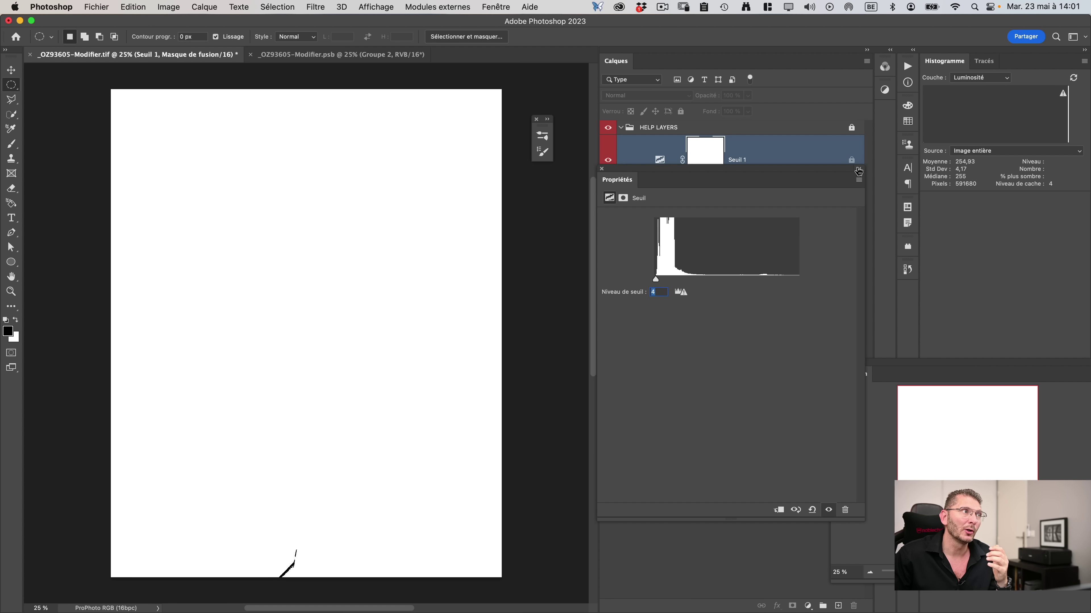
click(602, 169)
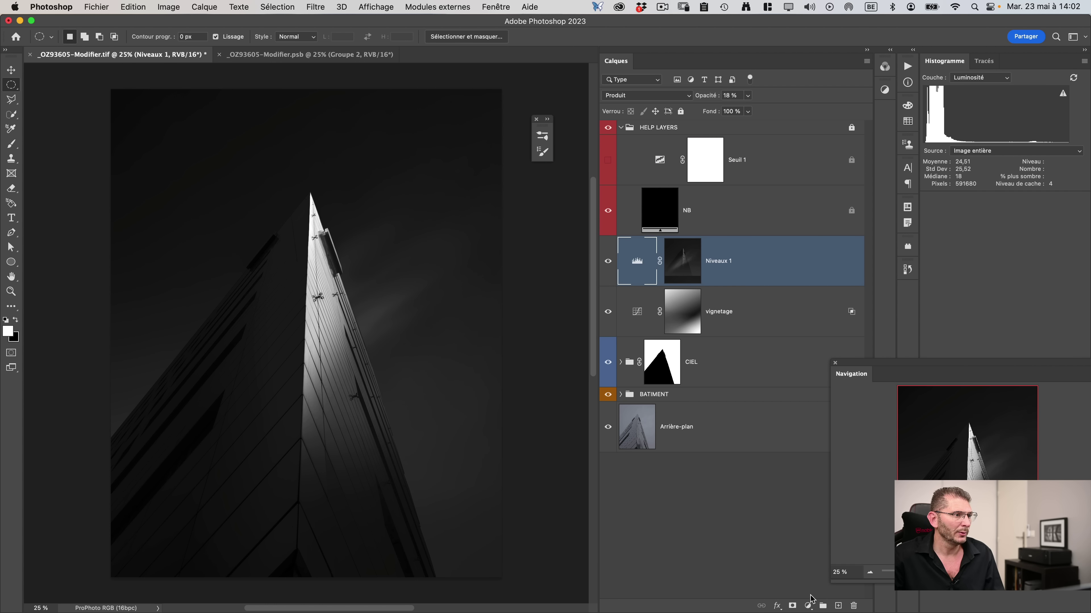
Add a Levels adjustment layer above Niveaux 1 with the input black point at 4 and white point at 253.
click(807, 606)
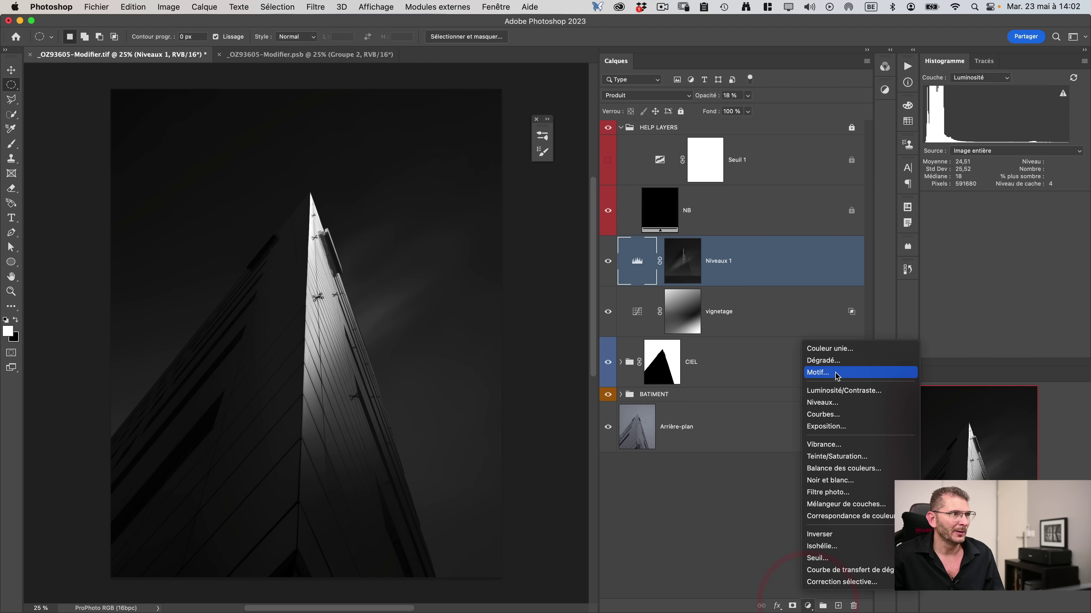
click(835, 403)
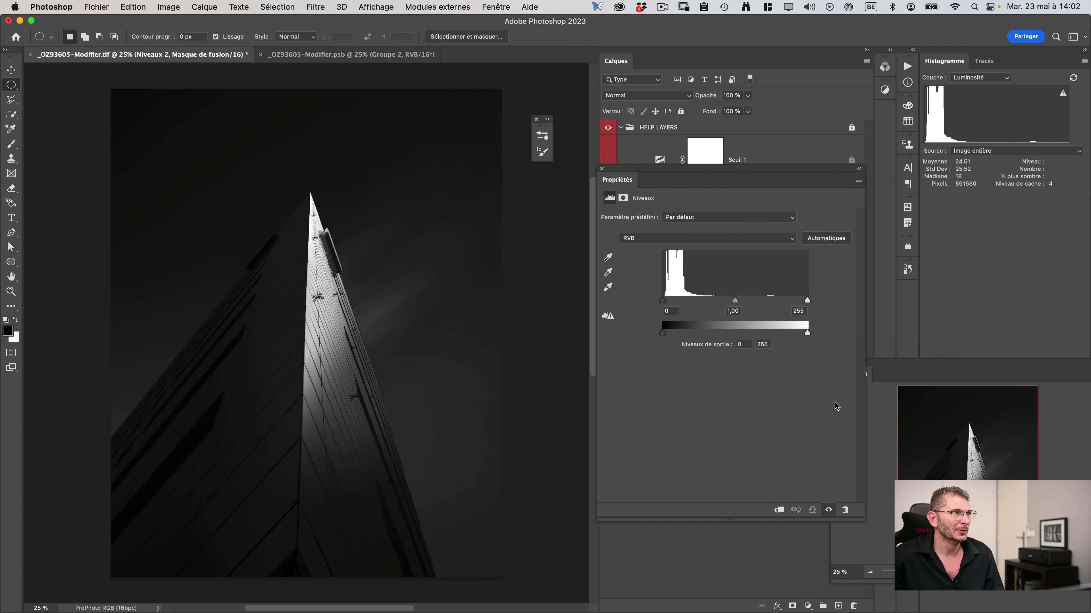
alt+click(808, 301)
drag(810, 300, 806, 300)
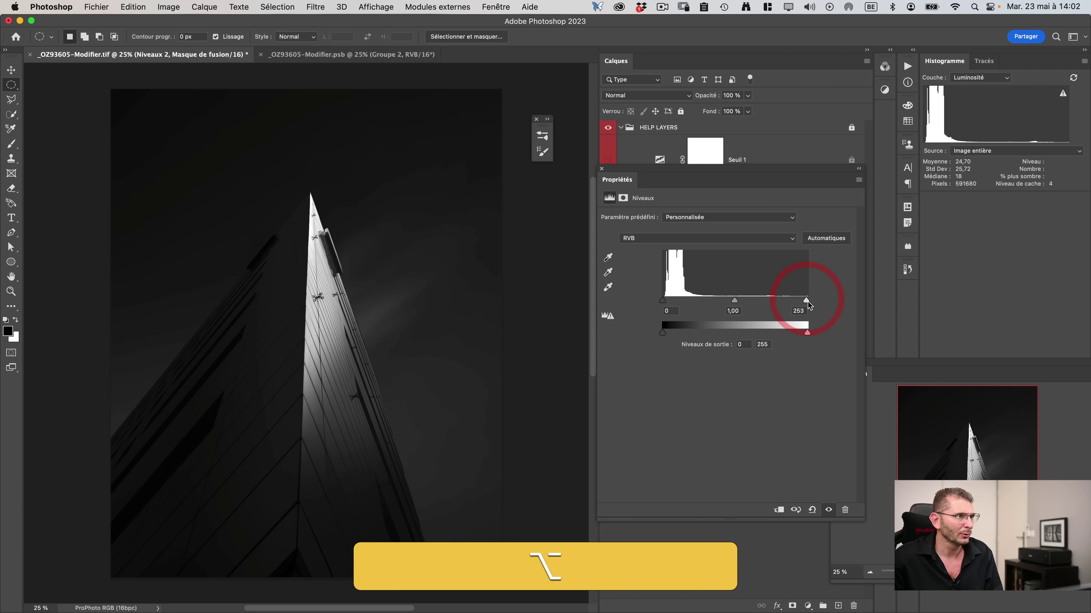
alt+click(663, 301)
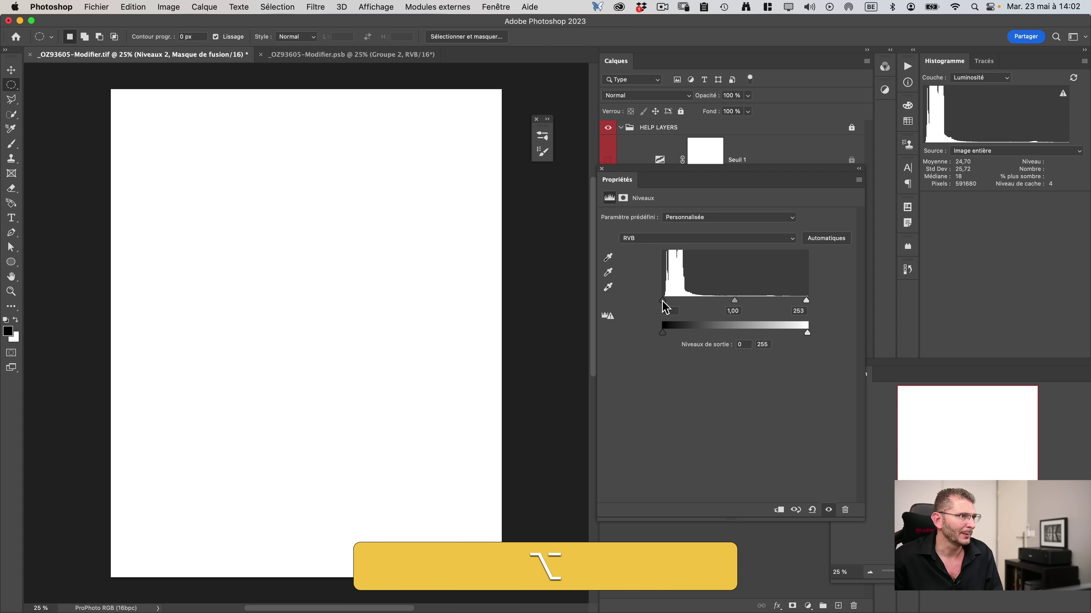
drag(666, 307, 667, 303)
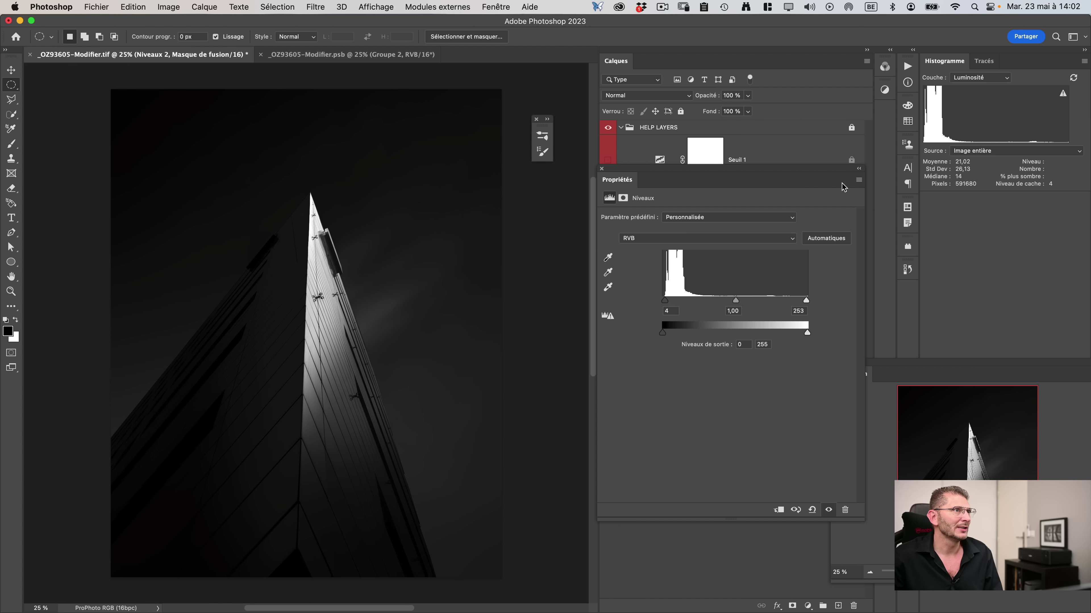
click(859, 169)
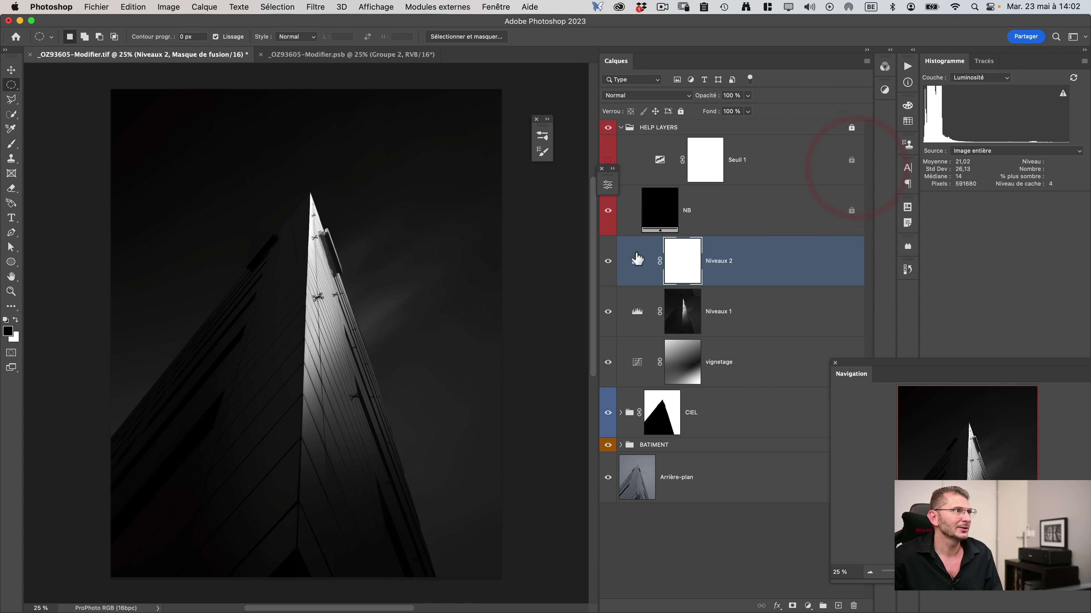
Compare the image with and without the Niveaux 2 layer.
click(608, 260)
click(608, 261)
click(608, 260)
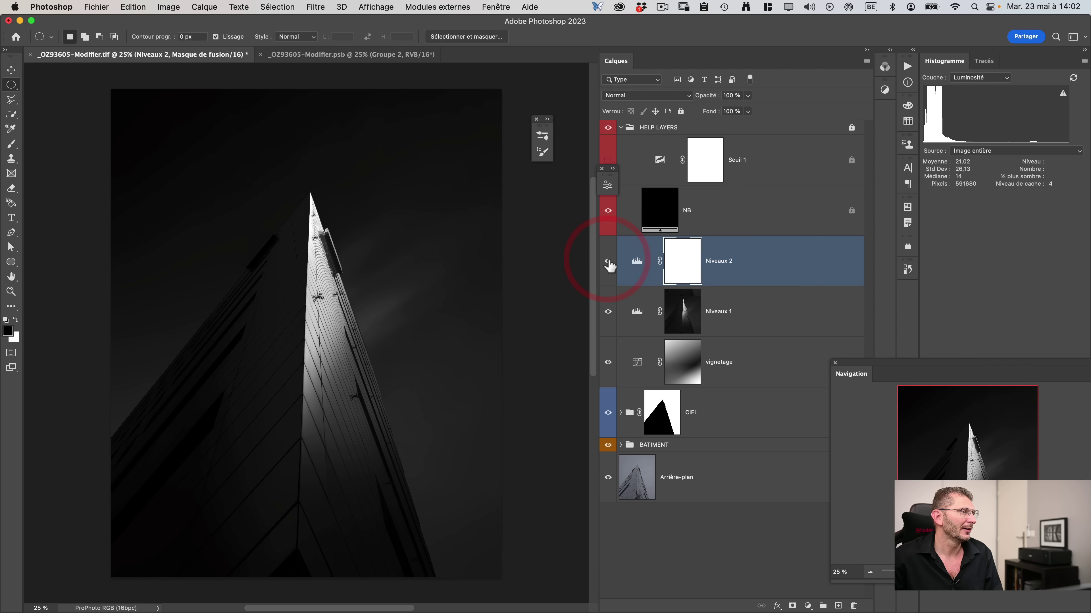
click(608, 261)
click(609, 262)
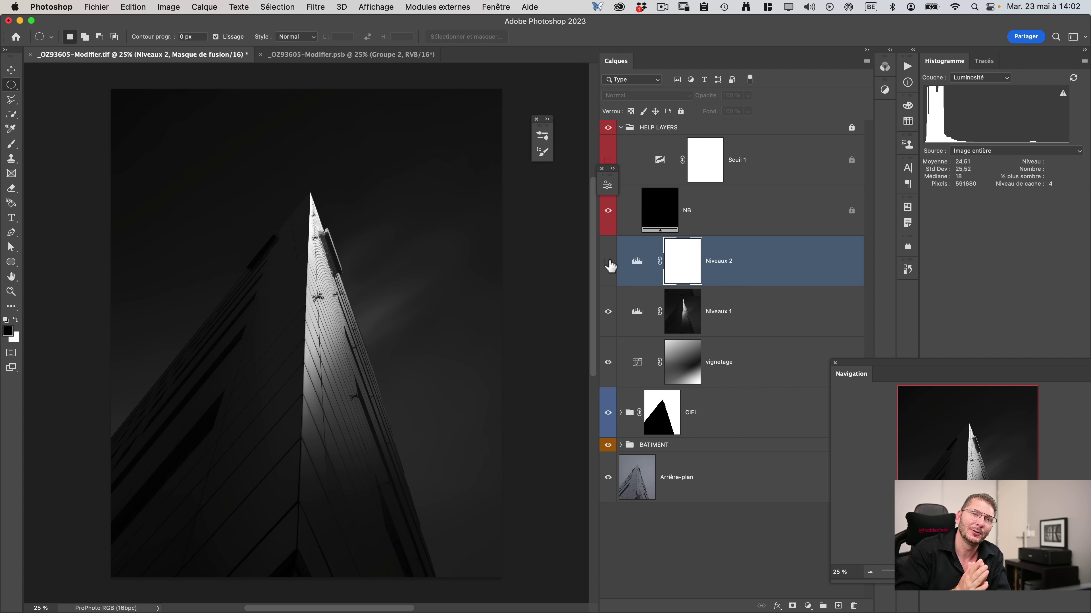
Collapse the HELP LAYERS group and save the document.
click(621, 127)
key(super+0)
key(super+s)
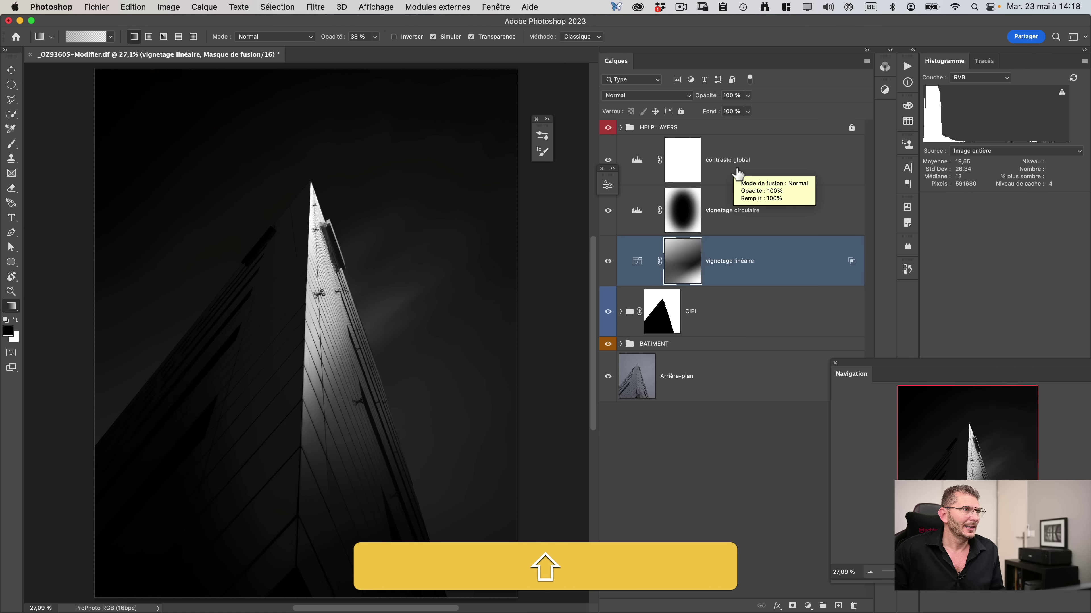
Group the contraste global, vignetage circulaire and vignetage linéaire layers as AJUSTEMENTS FINAUX and give the group a green label.
shift+click(734, 166)
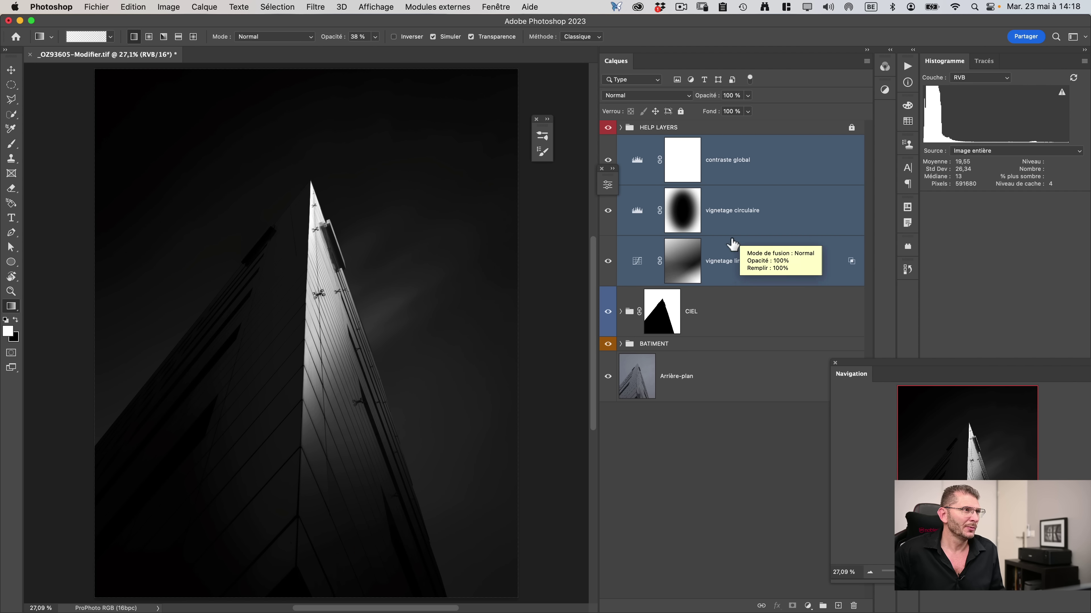
key(super)
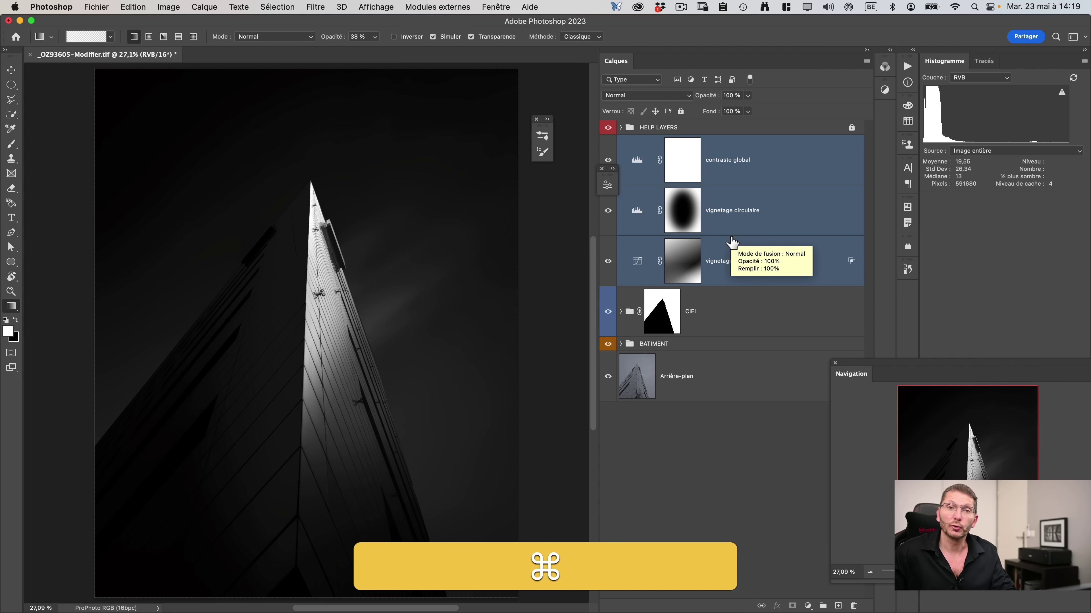
key(super+g)
double_click(651, 142)
text(AJUSTEMENTS F)
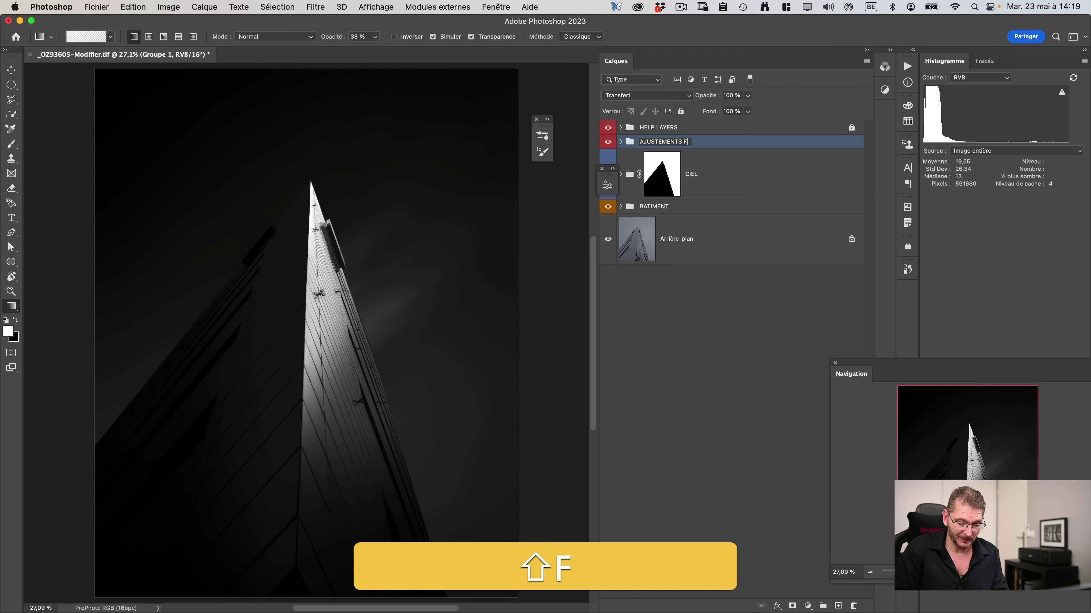
text(INAUX)
key(Return)
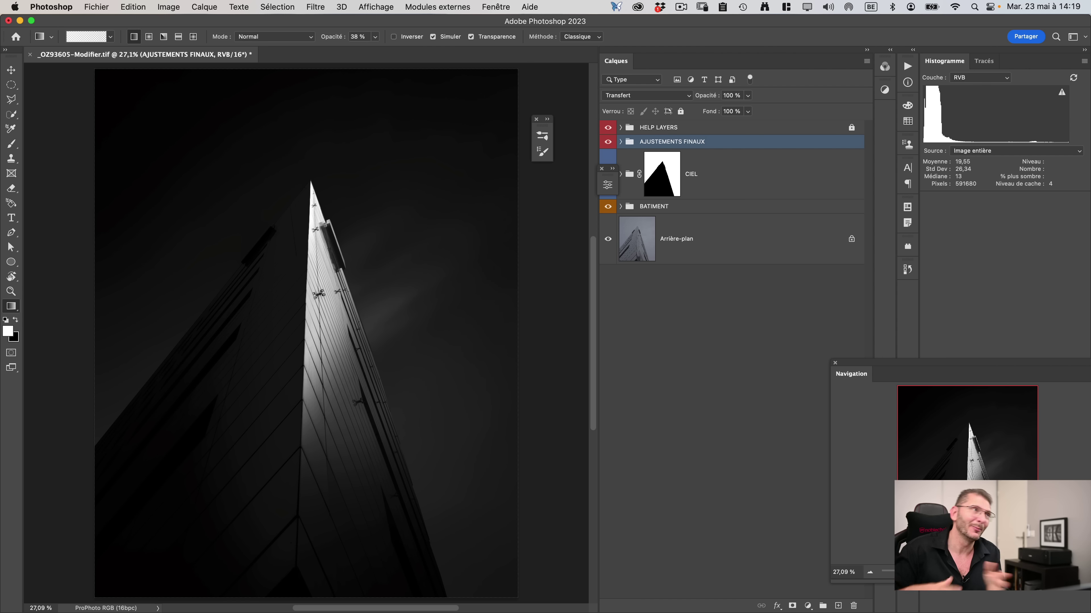
right_click(752, 144)
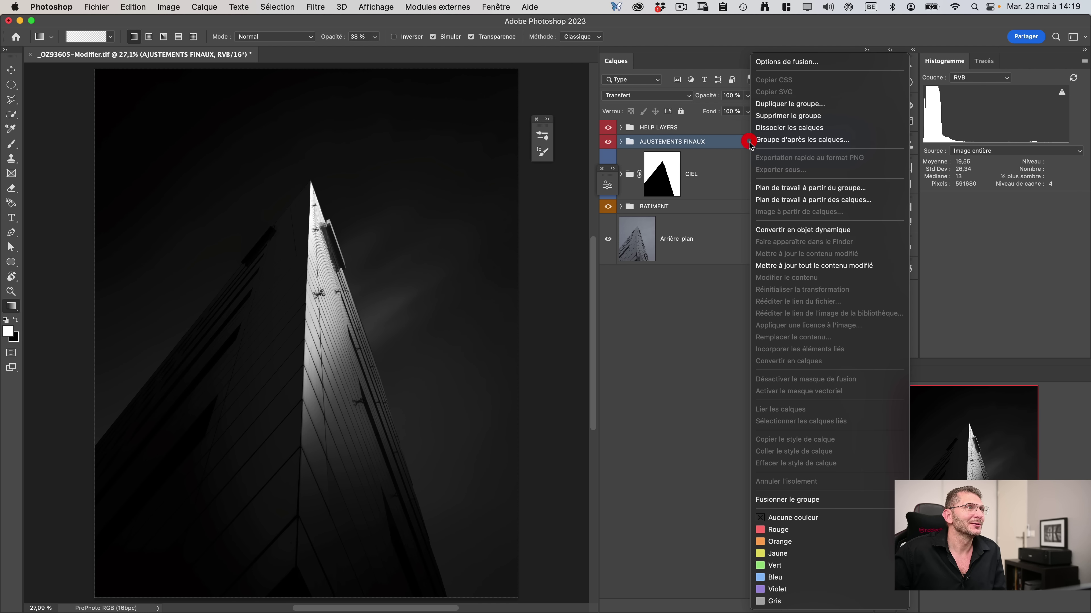
click(779, 567)
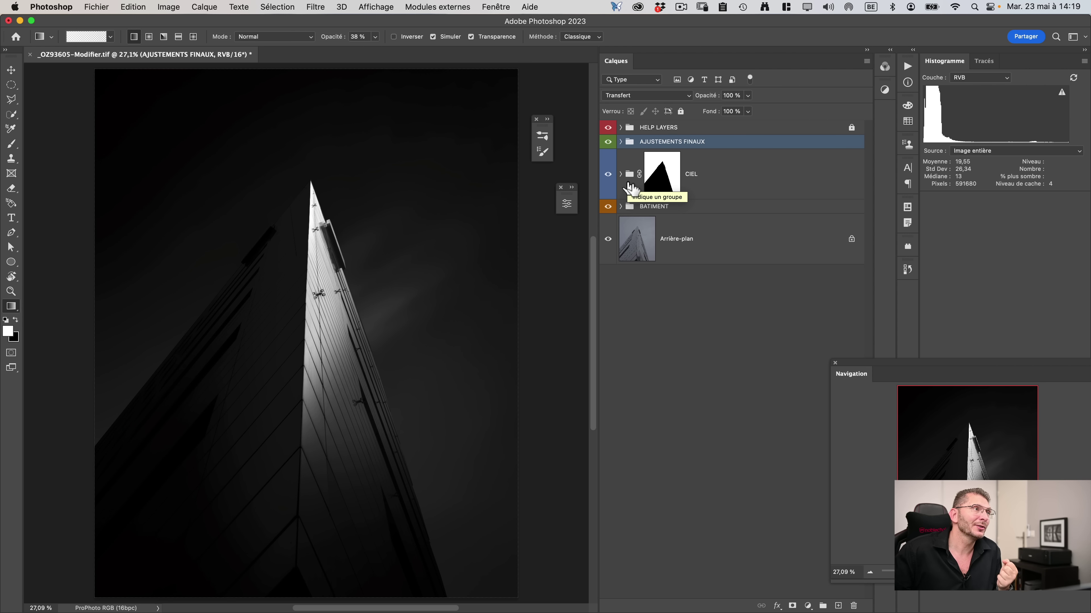
Expand the CIEL group and compare the sky with and without the Fond en dégradé 1 layer.
click(621, 207)
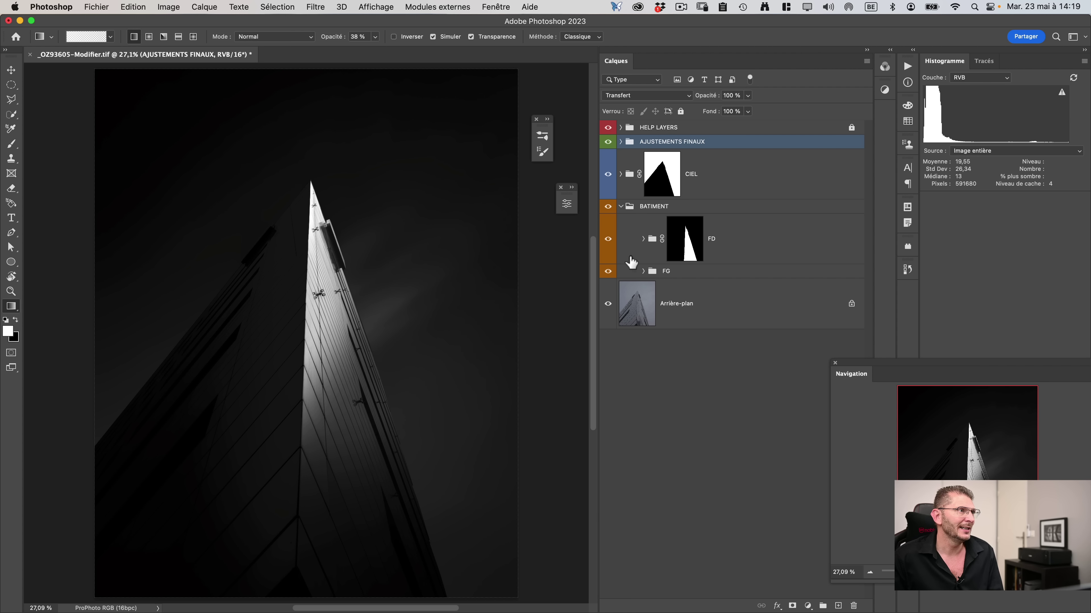
click(620, 206)
click(621, 173)
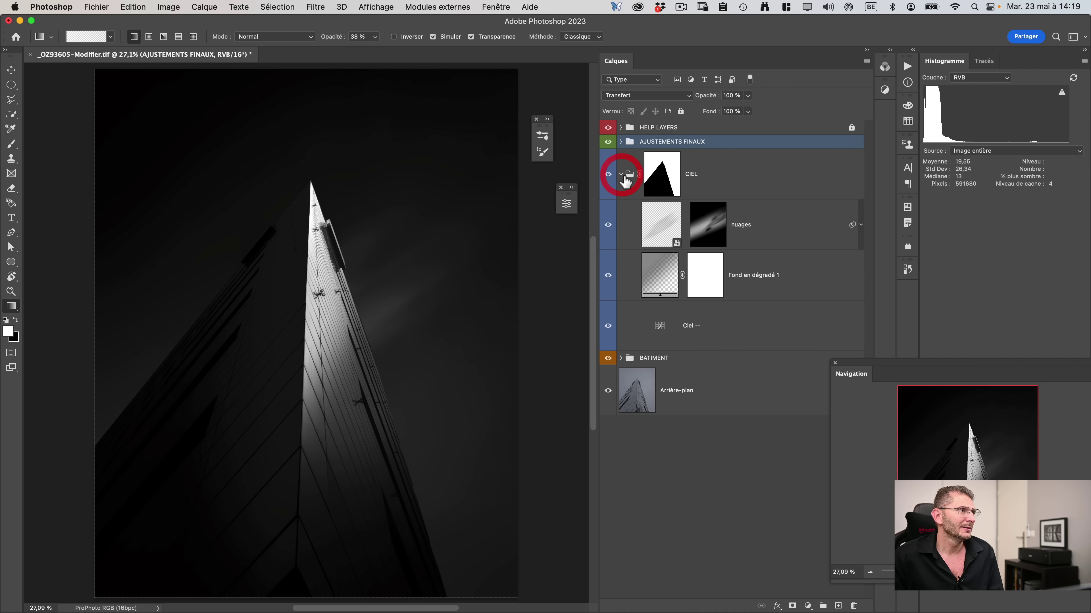
click(664, 279)
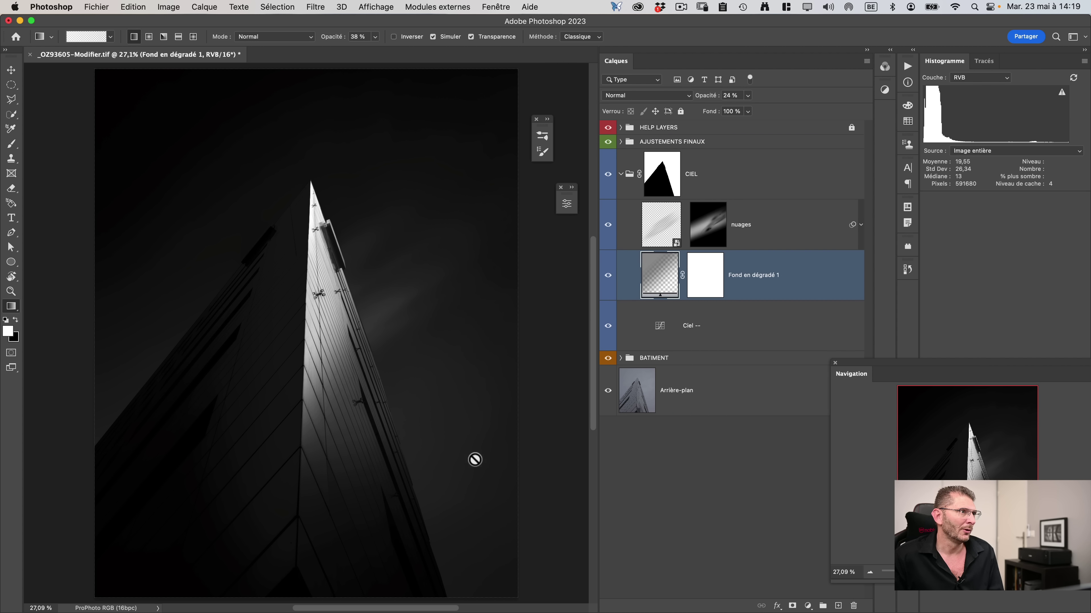
click(608, 276)
click(608, 277)
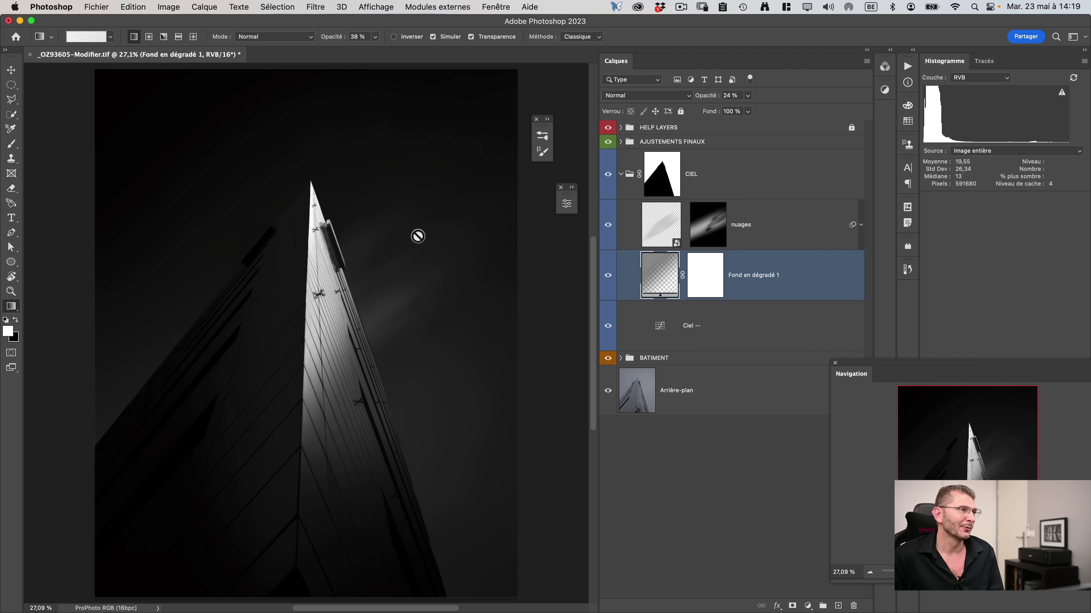
Try darkening the lower and left sky with black gradients at 100 % opacity on the Fond en dégradé 1 mask.
click(708, 289)
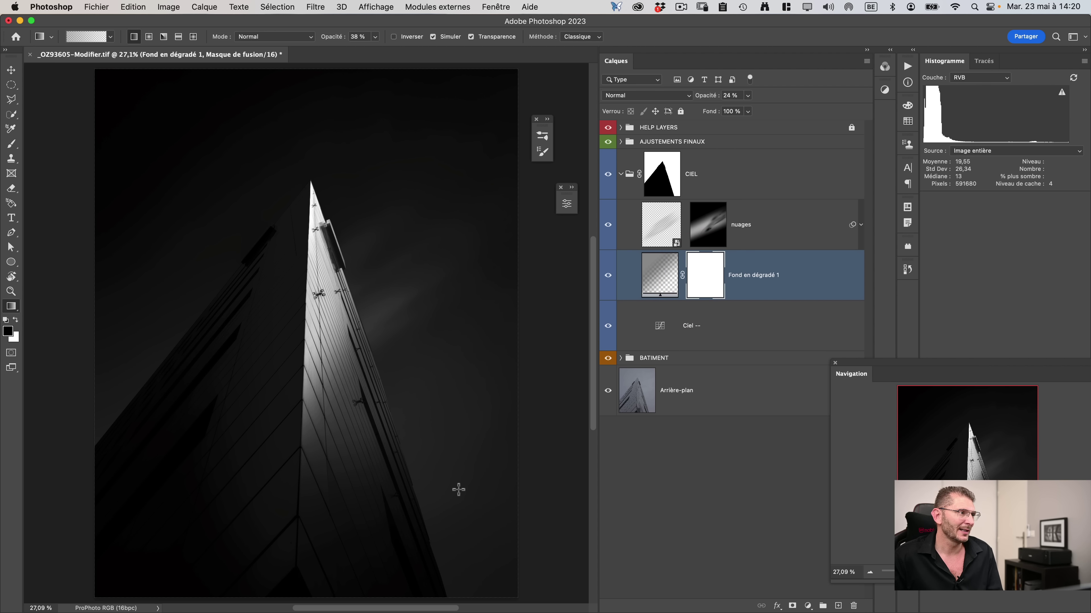
key(g)
key(shift)
key(super+minus)
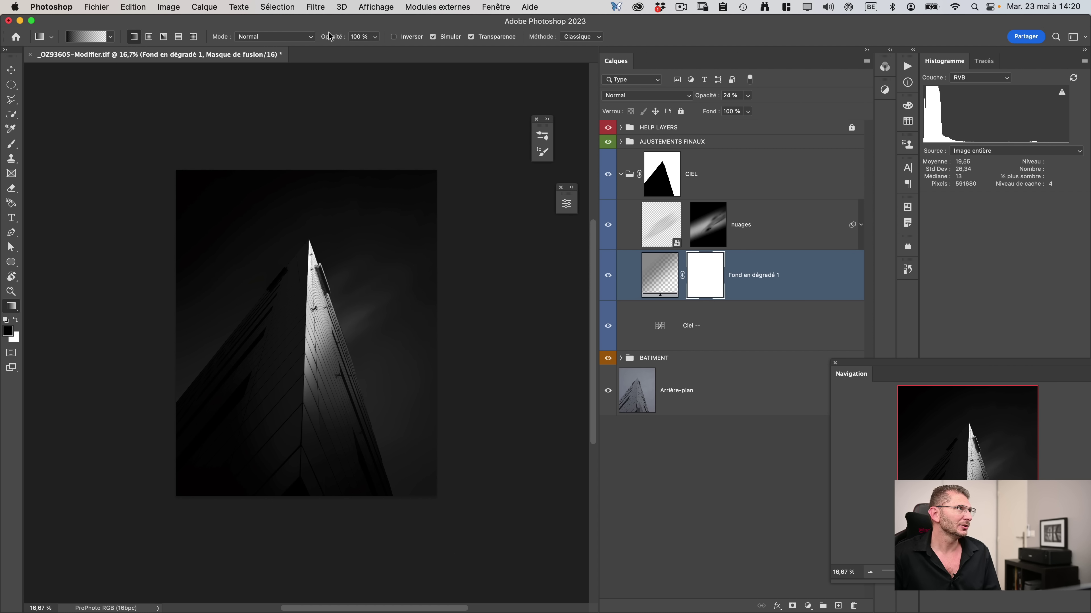
click(355, 37)
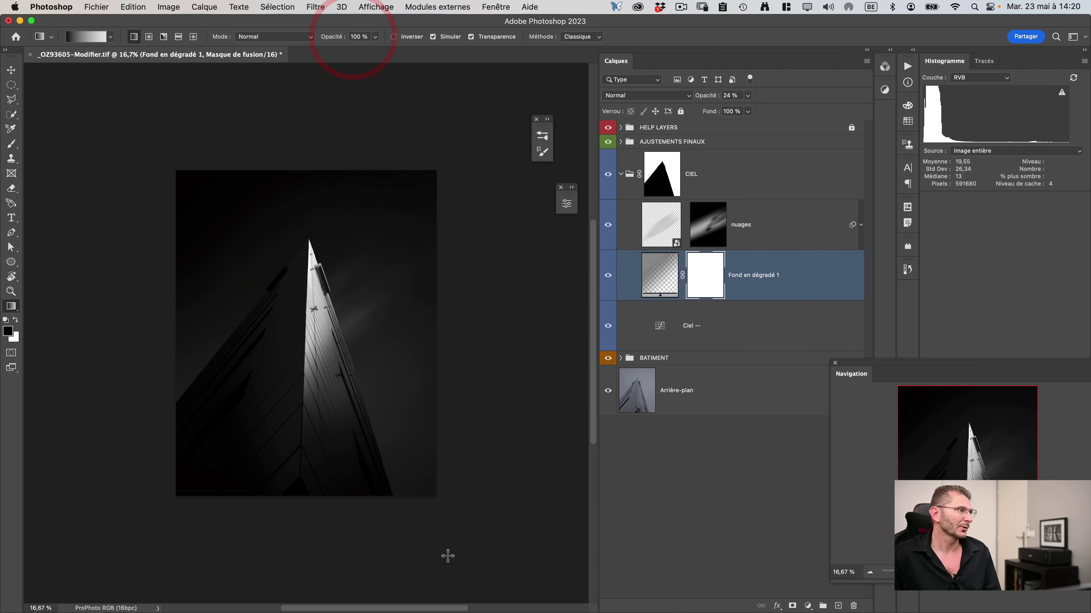
mouse_move(465, 573)
mouse_down()
mouse_move(377, 323)
mouse_move(378, 296)
mouse_up()
mouse_move(421, 443)
mouse_down()
mouse_move(358, 248)
mouse_move(345, 260)
mouse_up()
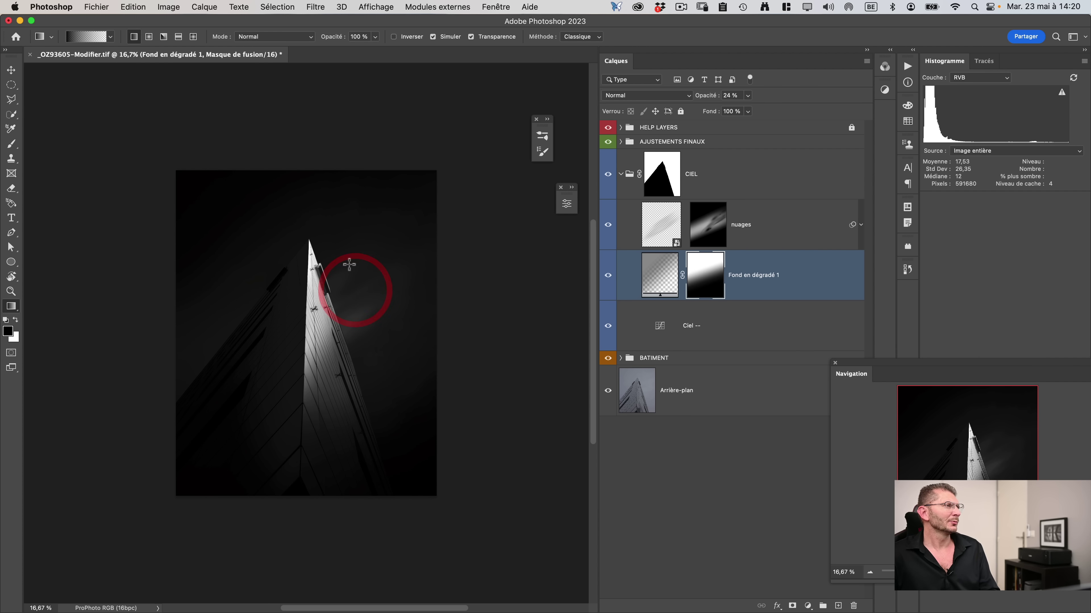
drag(131, 358, 322, 298)
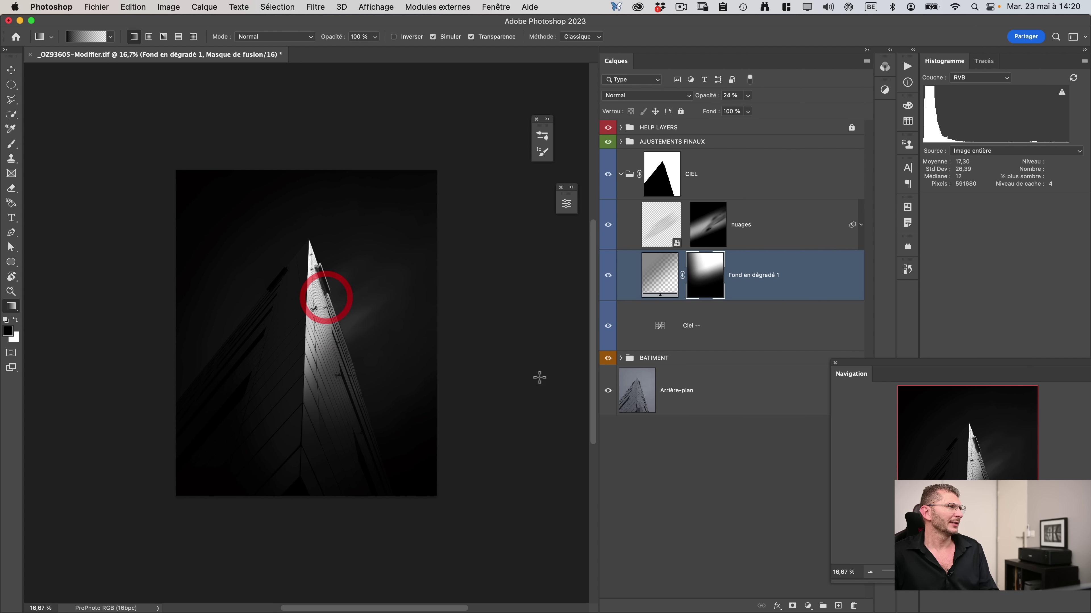
drag(203, 319, 281, 309)
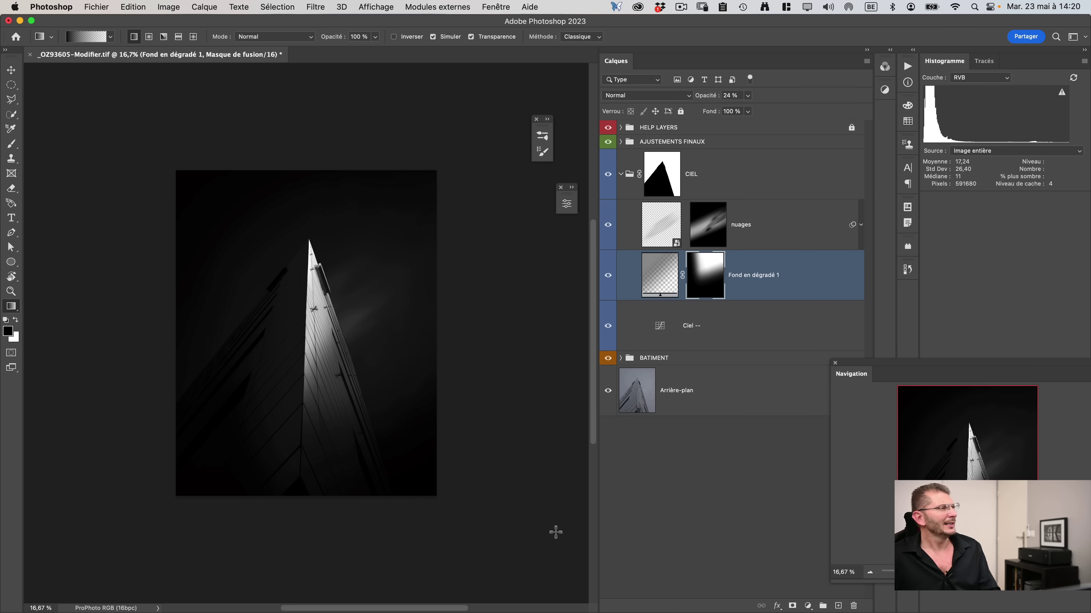
Undo the gradients drawn on the Fond en dégradé 1 mask.
key(super+z)
key(super+z)
key(super+z)
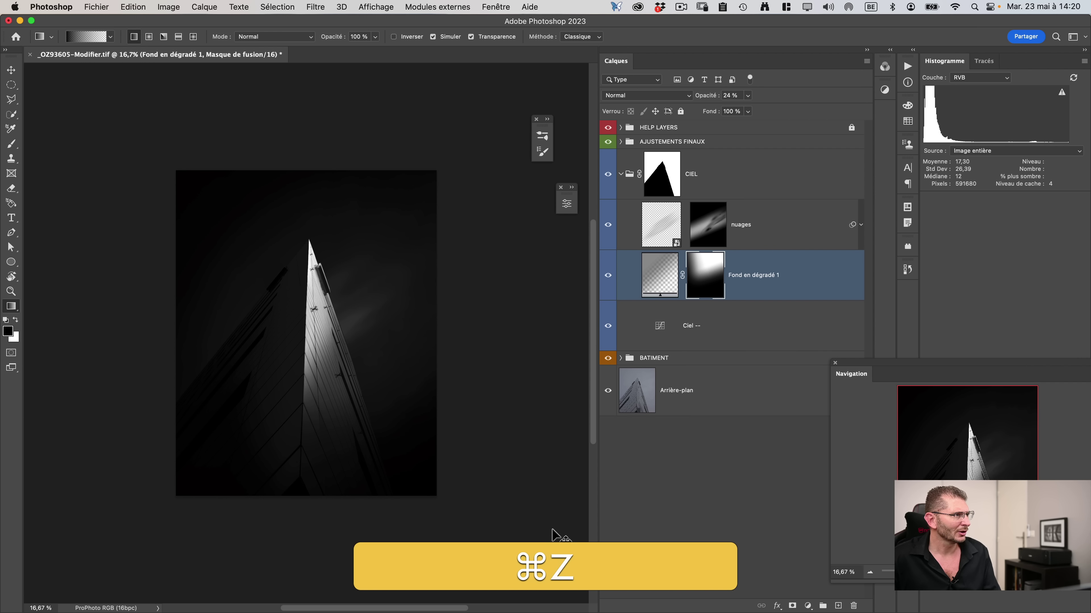
key(super+z)
key(super+z)
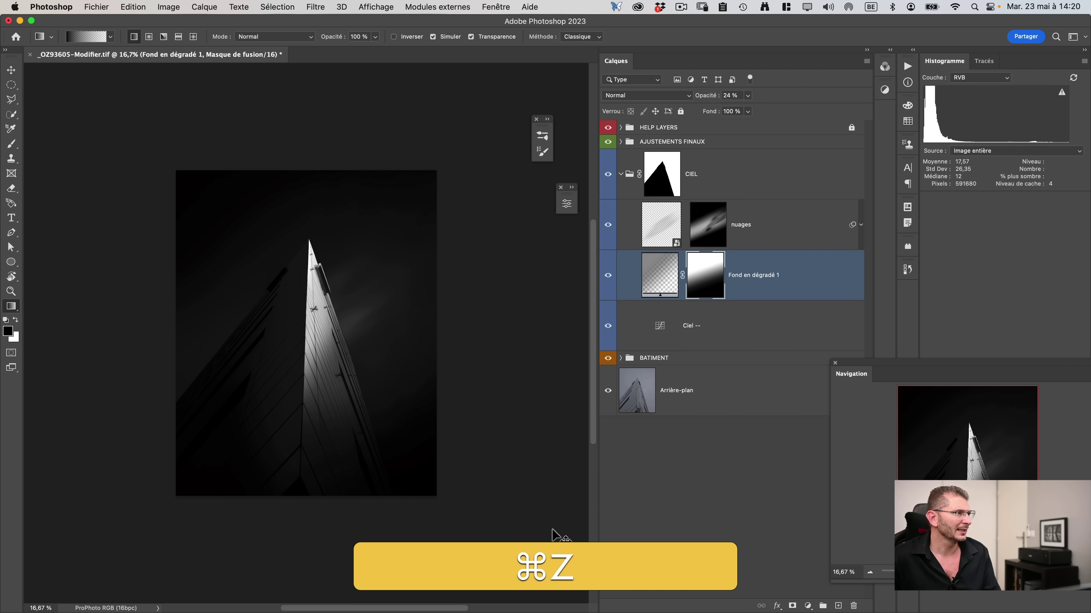
key(super+z)
key(super+z)
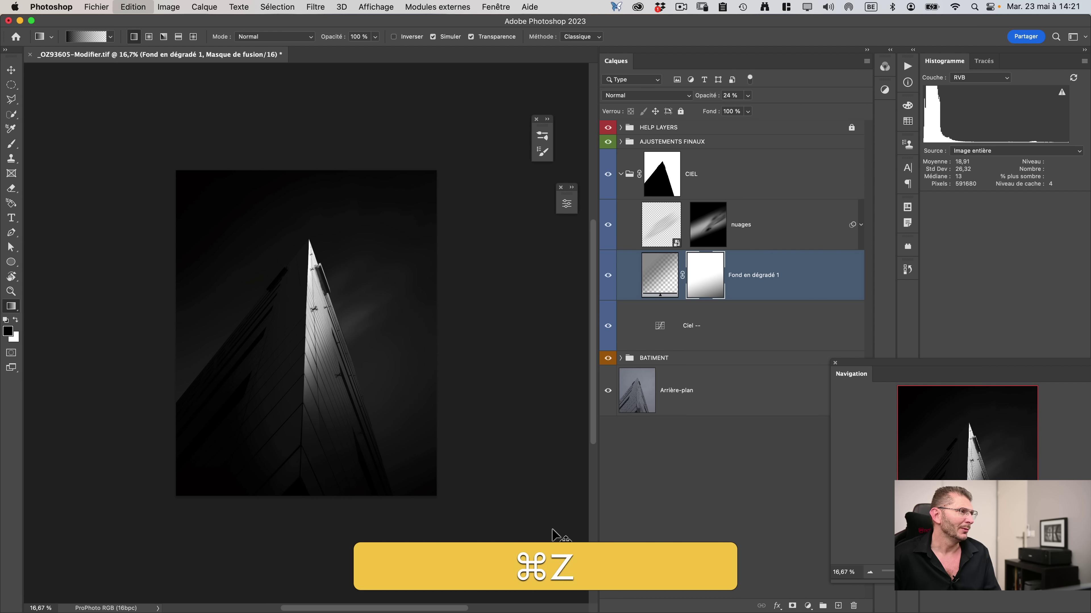
Fade the lower part of the Fond en dégradé 1 mask with a black gradient at 62 % opacity.
click(706, 285)
key(g)
key(shift+g)
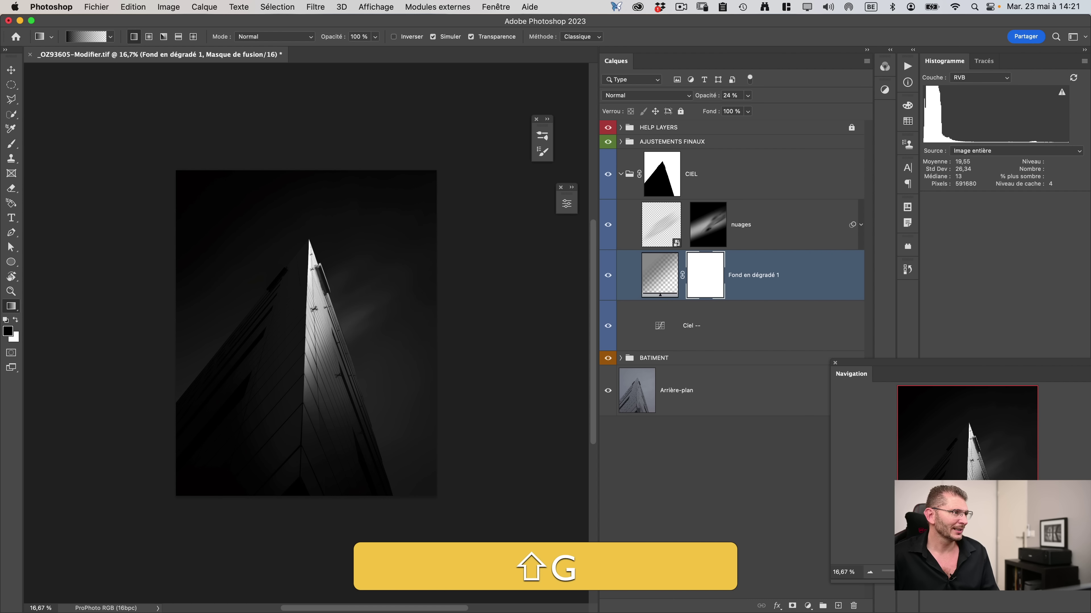
drag(325, 326, 361, 263)
key(super+z)
drag(340, 39, 318, 43)
drag(454, 553, 365, 242)
key(super+z)
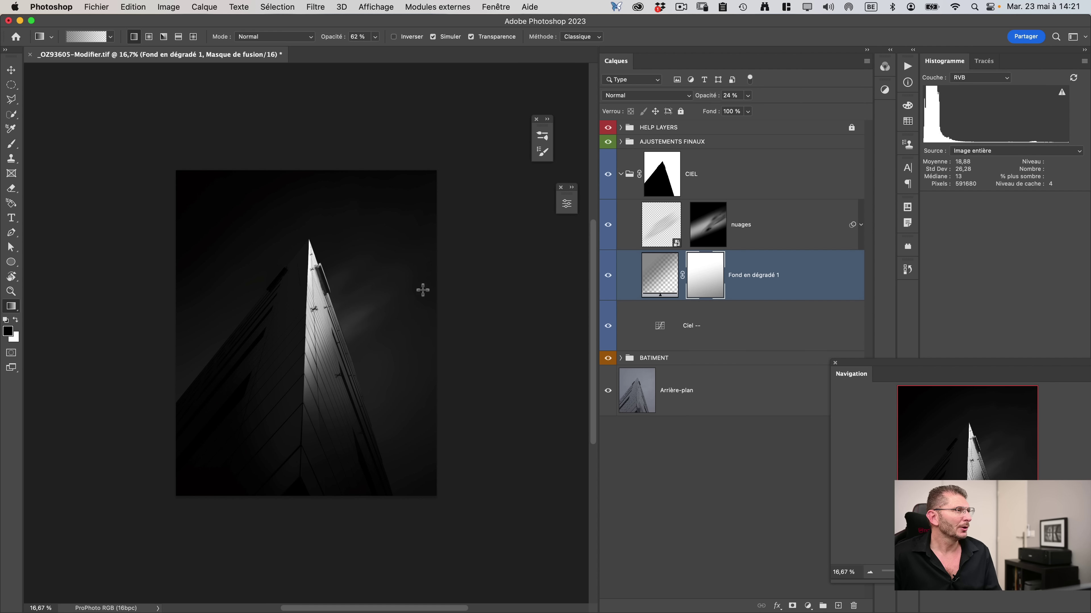
Set the opacity of the nuages layer to 100 %.
click(660, 226)
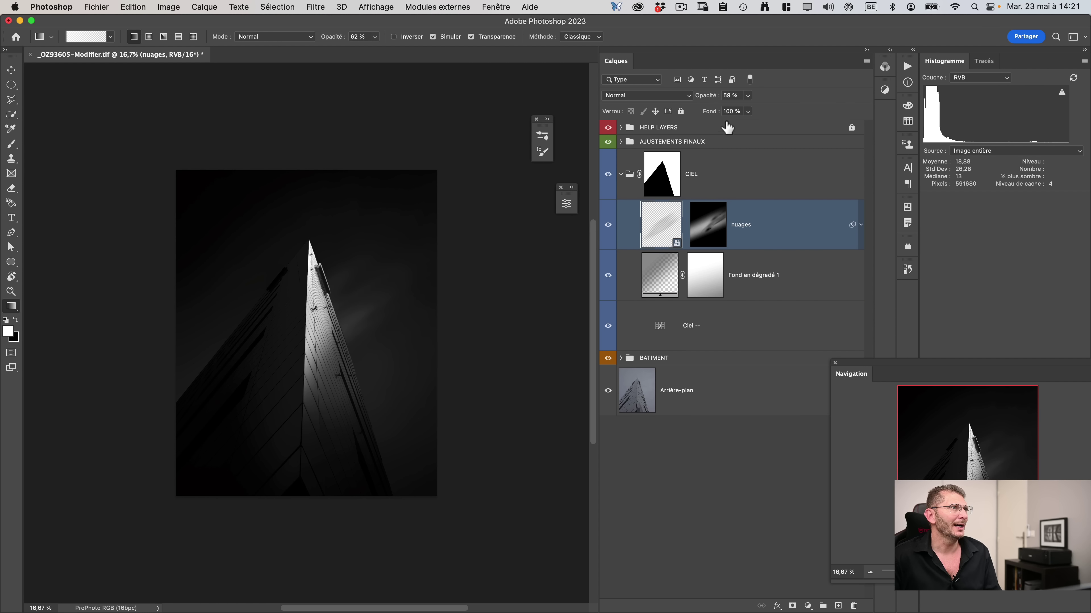
drag(704, 98, 775, 95)
click(772, 91)
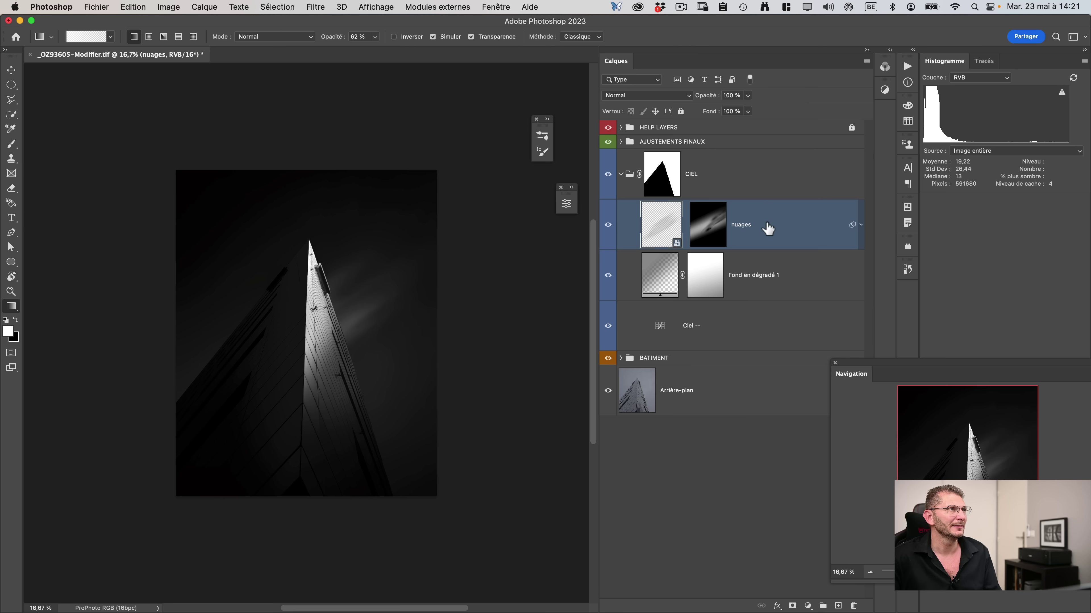
Try strengthening the clouds by duplicating the nuages layer, and undo the duplication.
key(super+j)
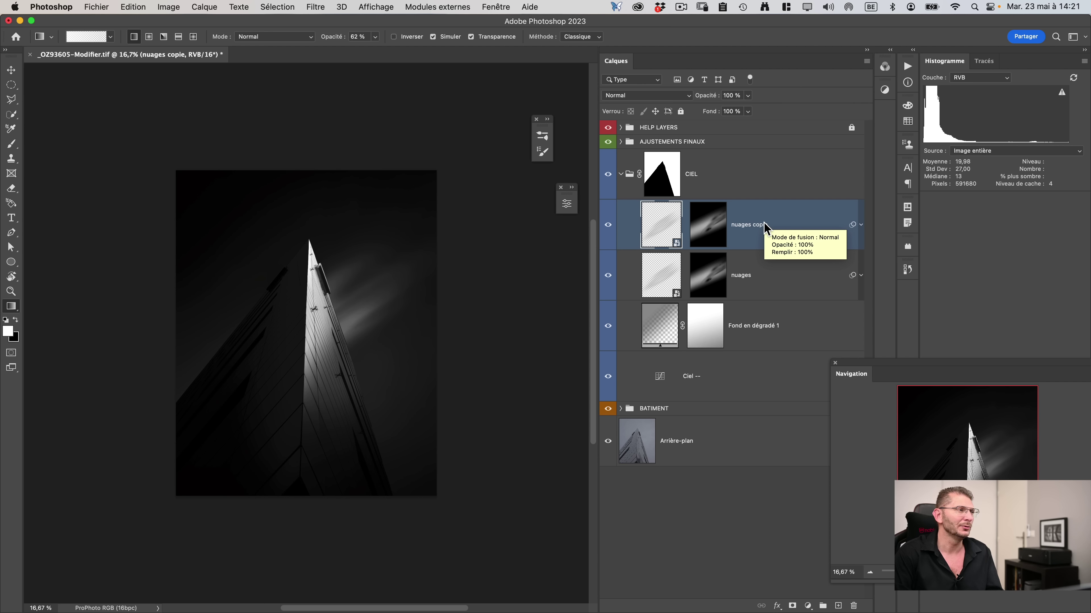
key(super+z)
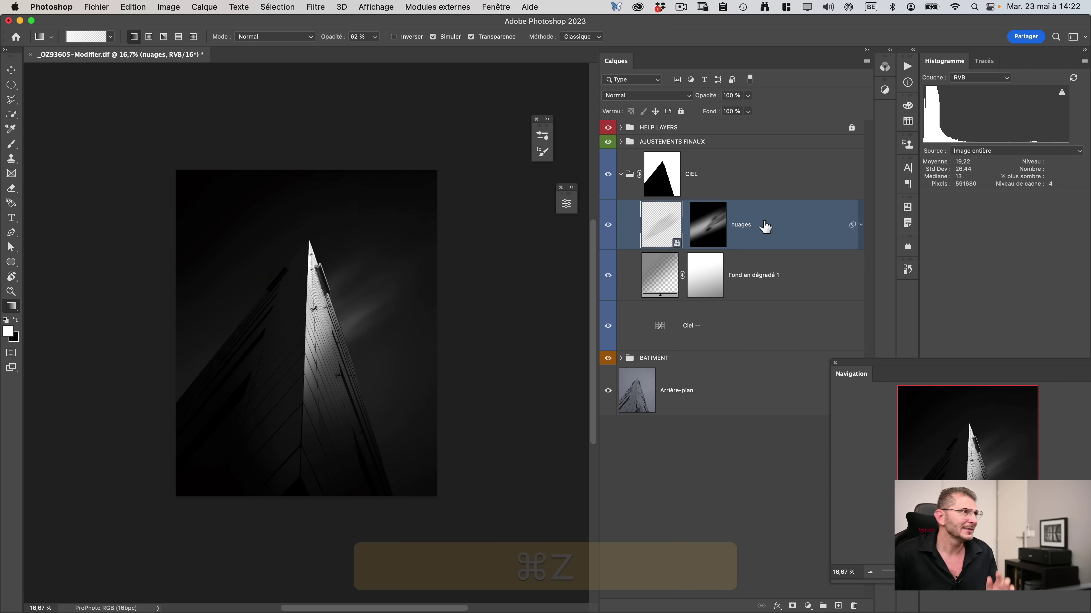
Hide everything above Arrière-plan, including the layers inside CIEL, expand BATIMENT, and turn the HELP LAYERS group back on.
key(super+0)
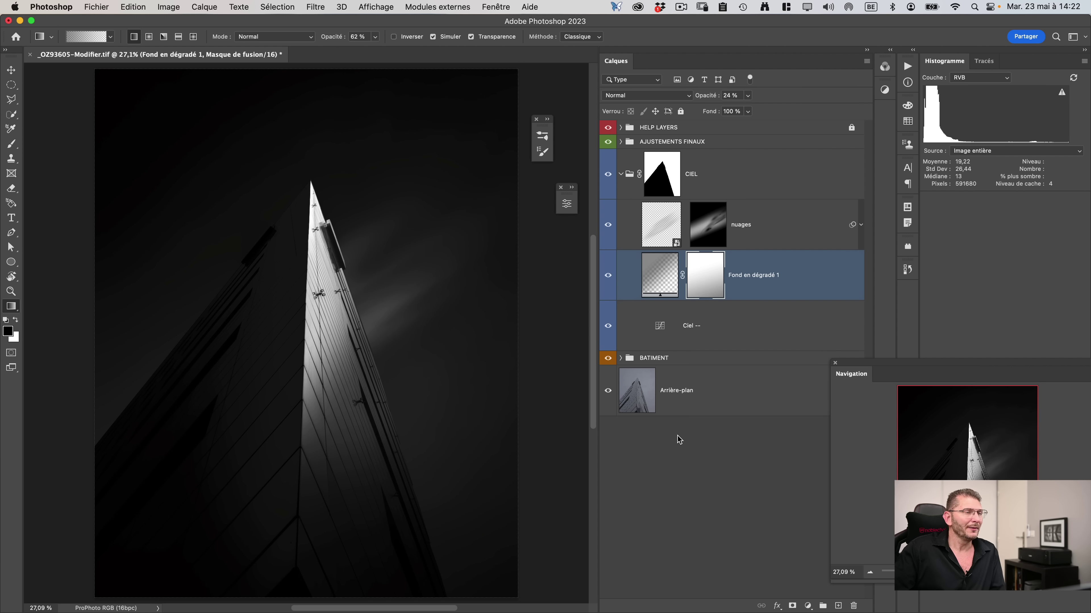
key(alt)
alt+click(608, 391)
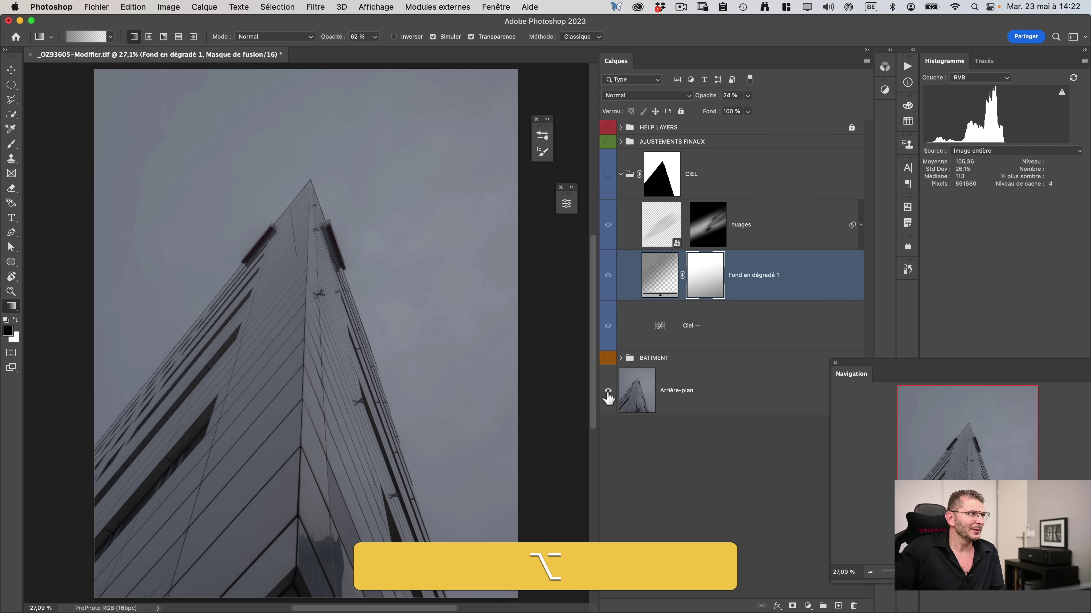
click(620, 358)
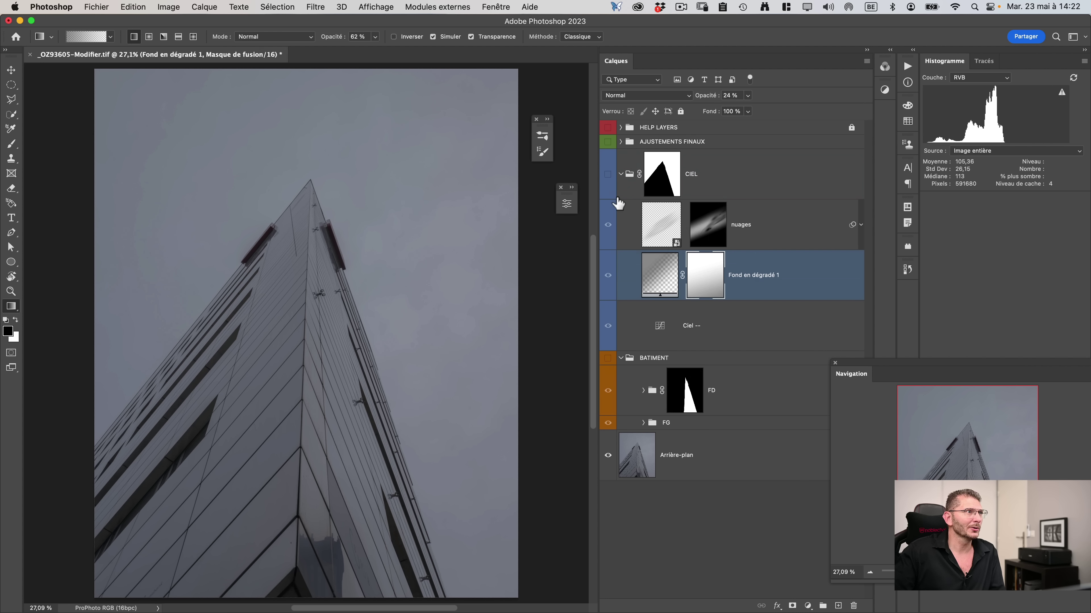
click(621, 174)
click(620, 173)
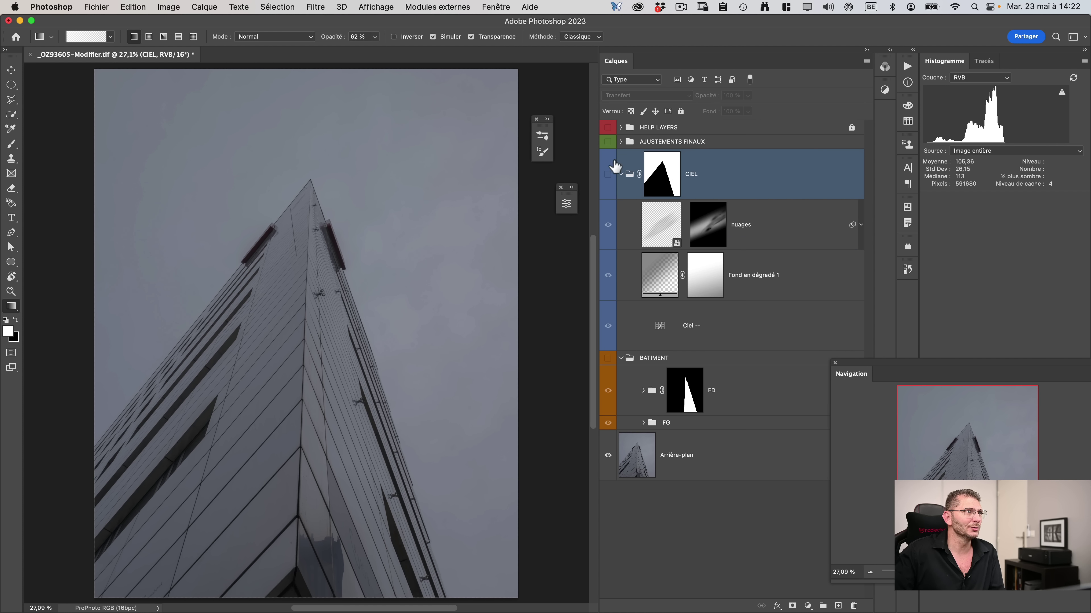
alt+click(608, 456)
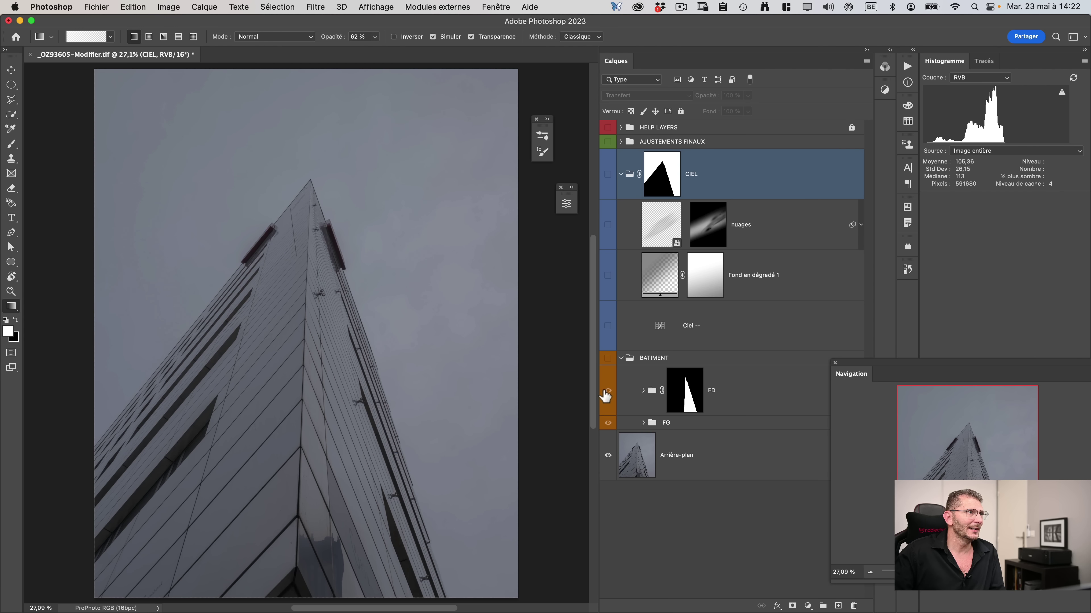
click(608, 128)
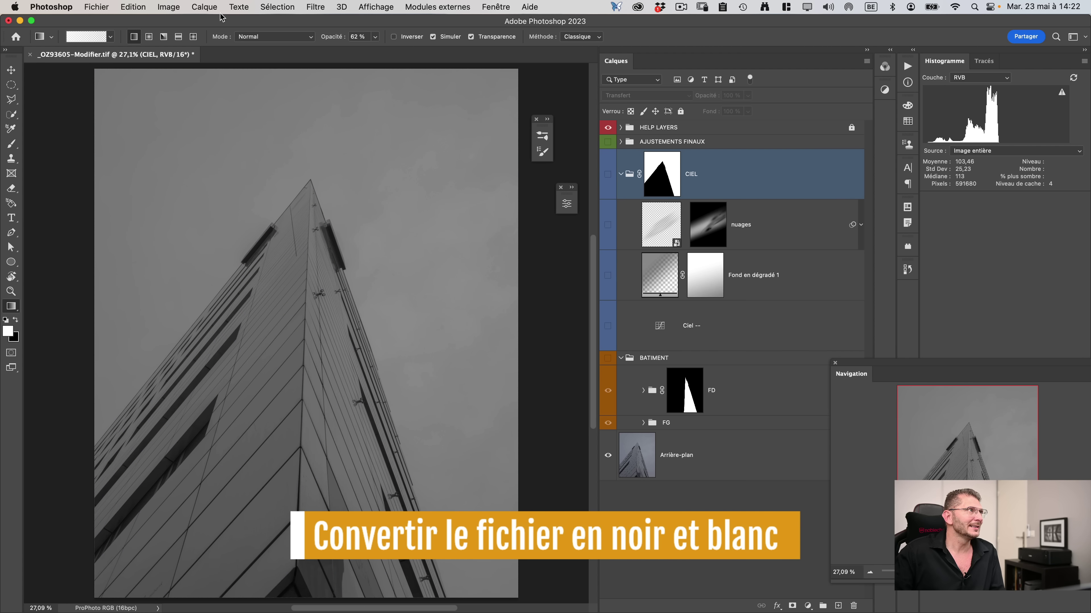
Review the saved selections available for loading and close the dialog without loading any.
click(266, 6)
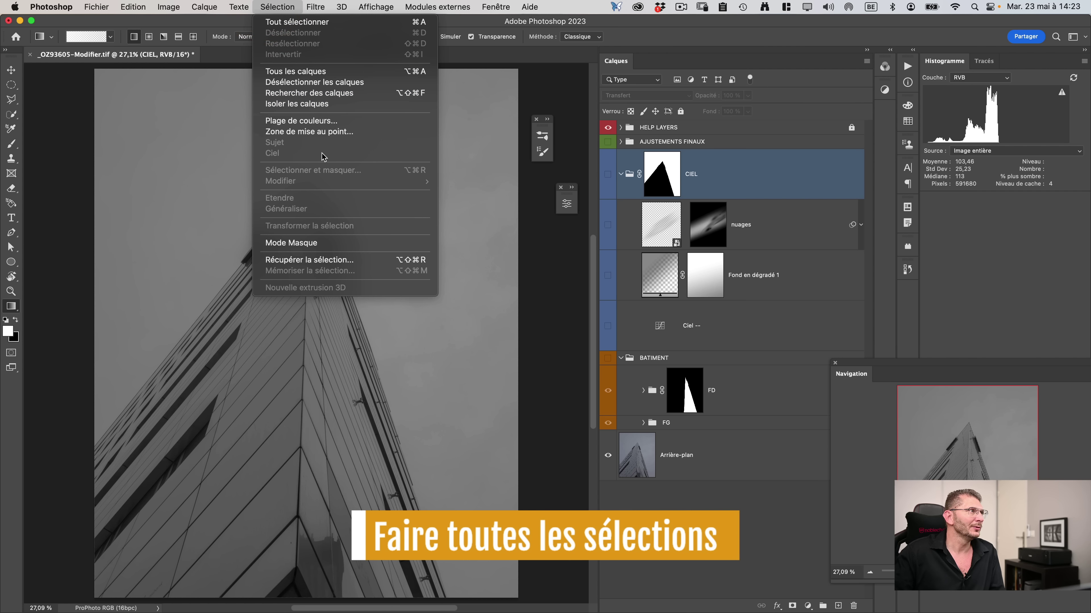
click(315, 260)
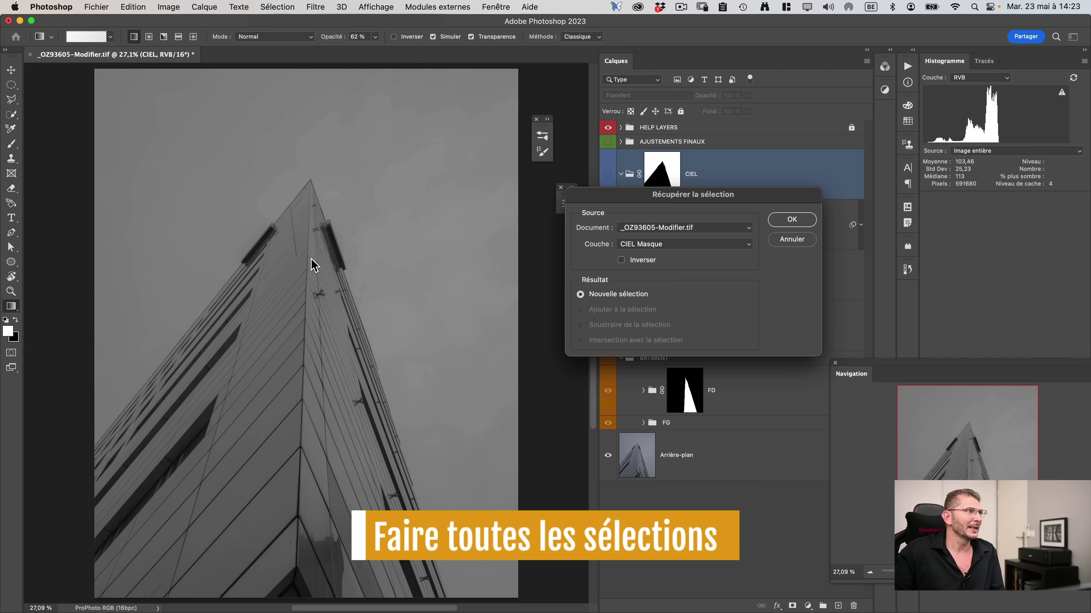
click(664, 245)
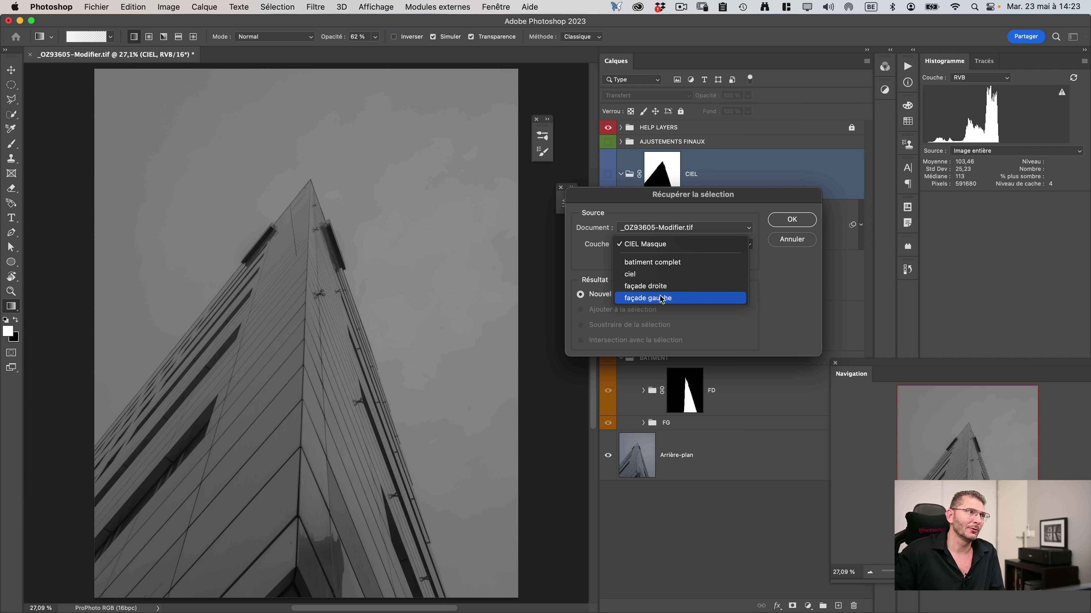
click(792, 242)
click(791, 239)
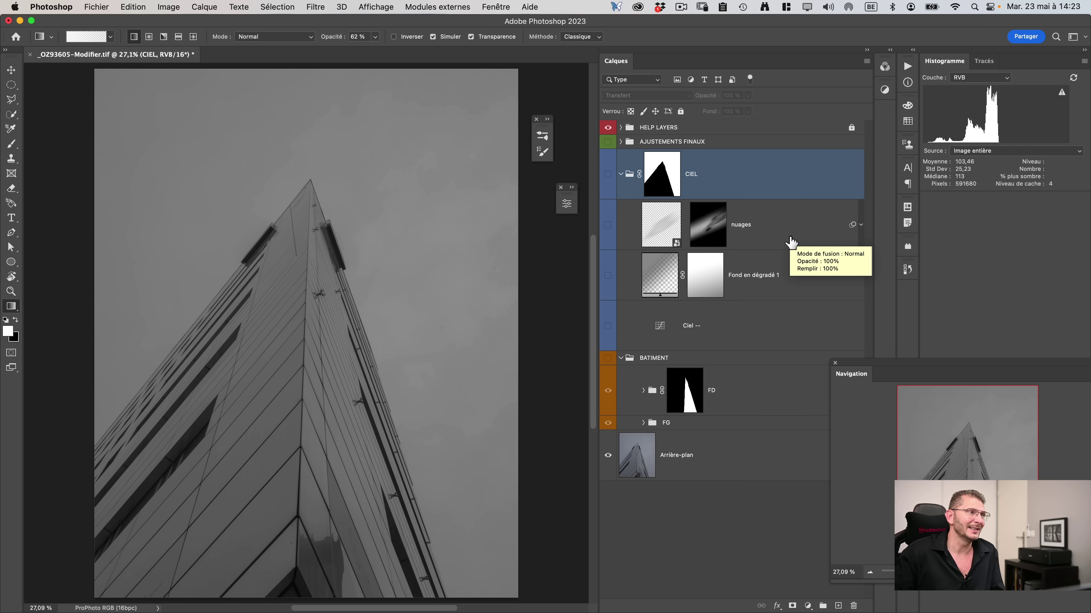
Turn on the Ciel -- and Fond en dégradé 1 layers inside the CIEL group.
click(611, 328)
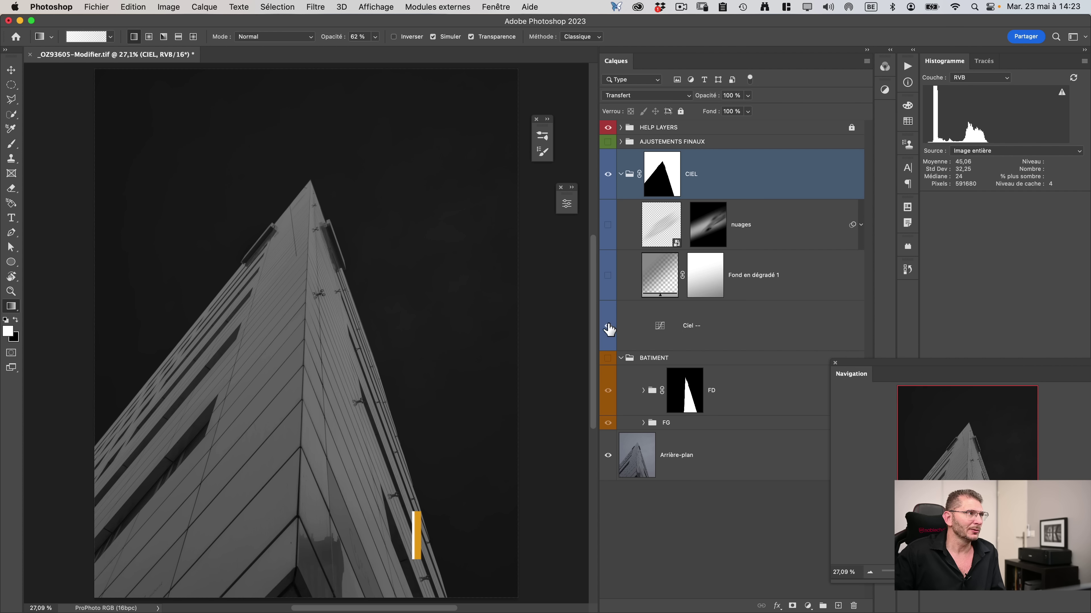
click(608, 277)
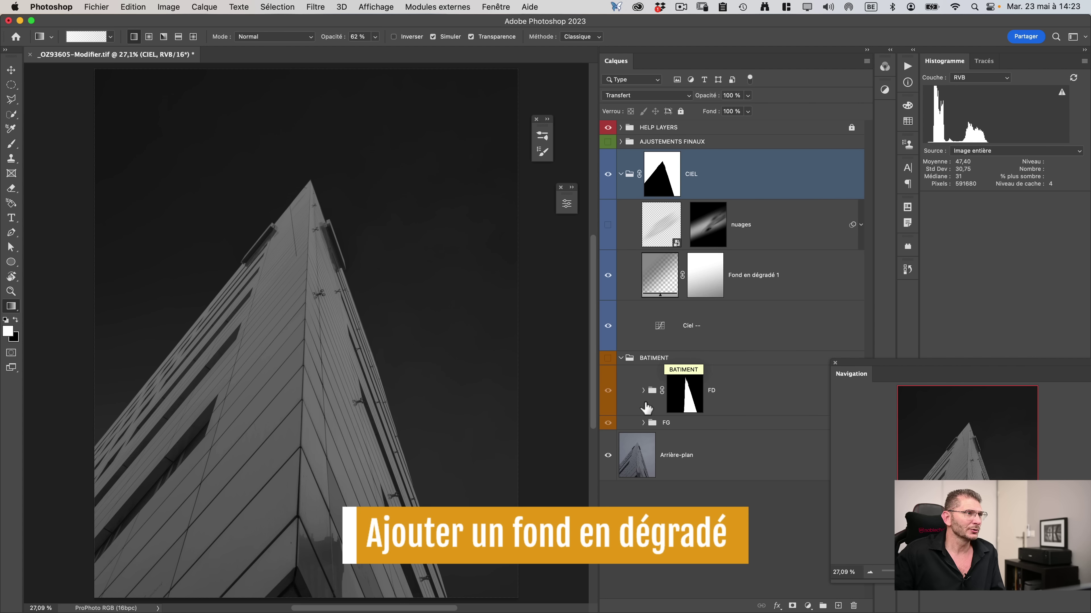
Show the BATIMENT group with only FG visible, expand FG, and compare the image with and without its -- curves layer.
click(620, 359)
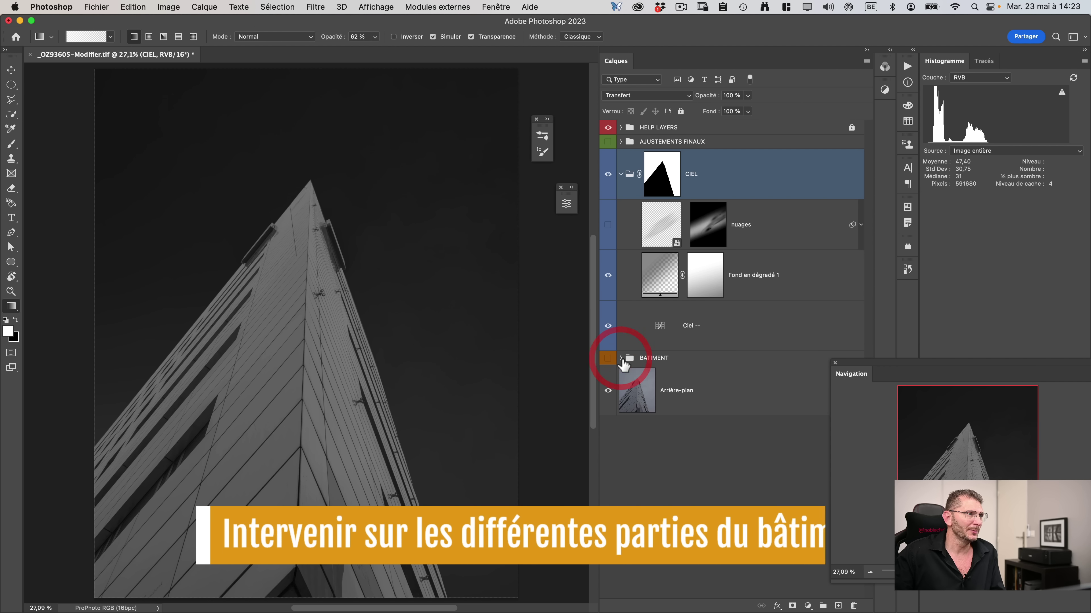
click(620, 359)
alt+click(612, 424)
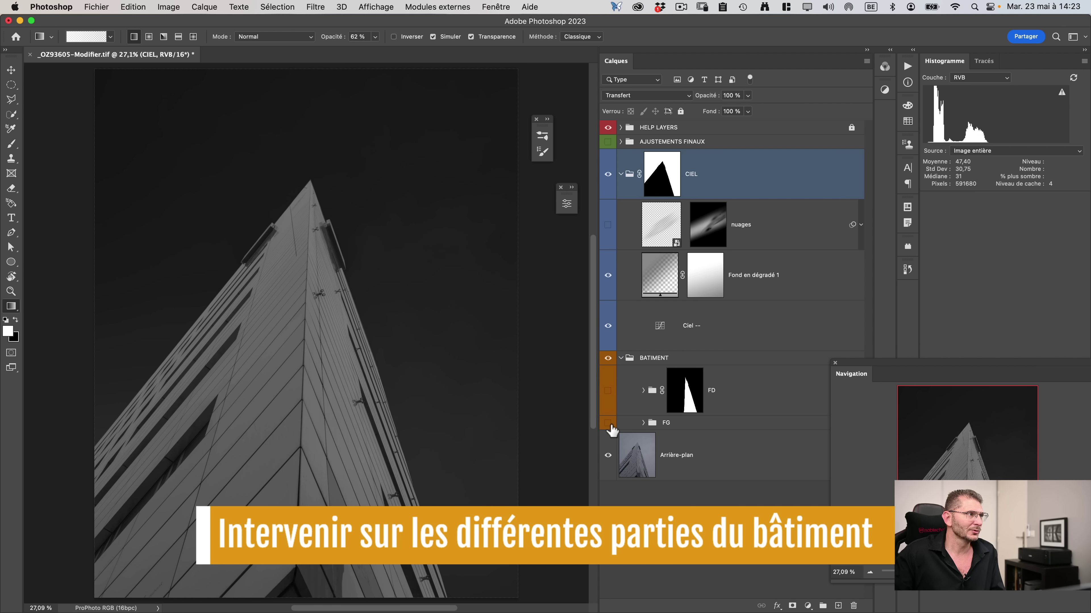
click(608, 423)
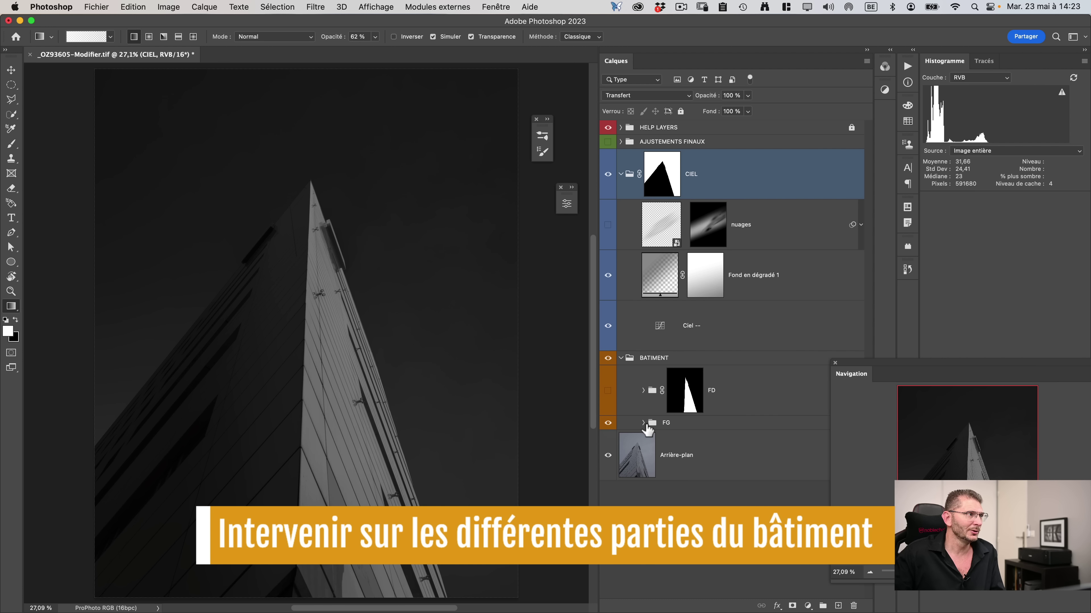
click(643, 423)
click(608, 456)
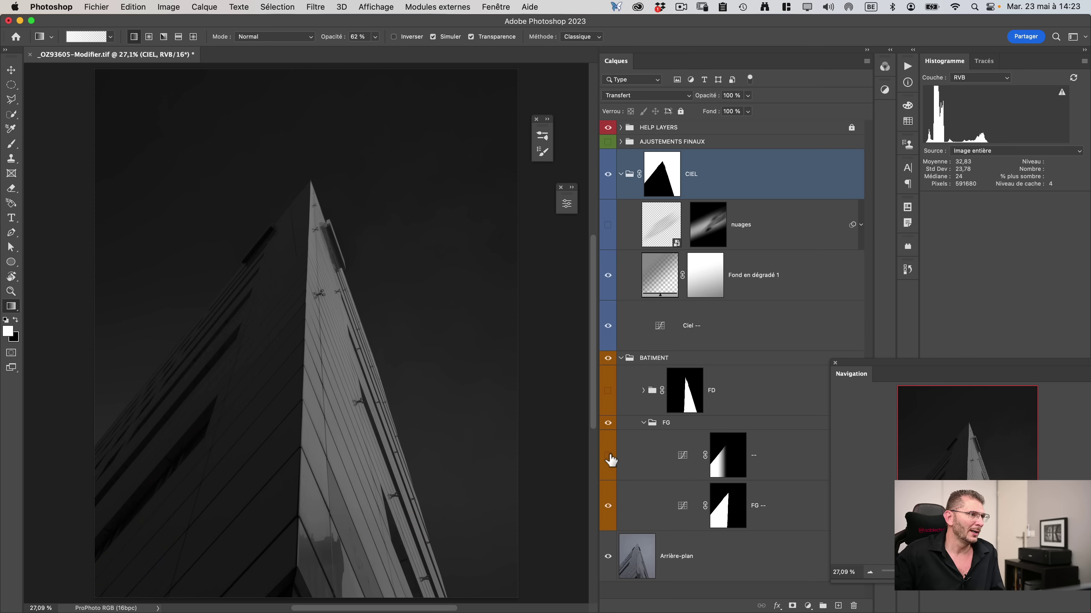
click(609, 457)
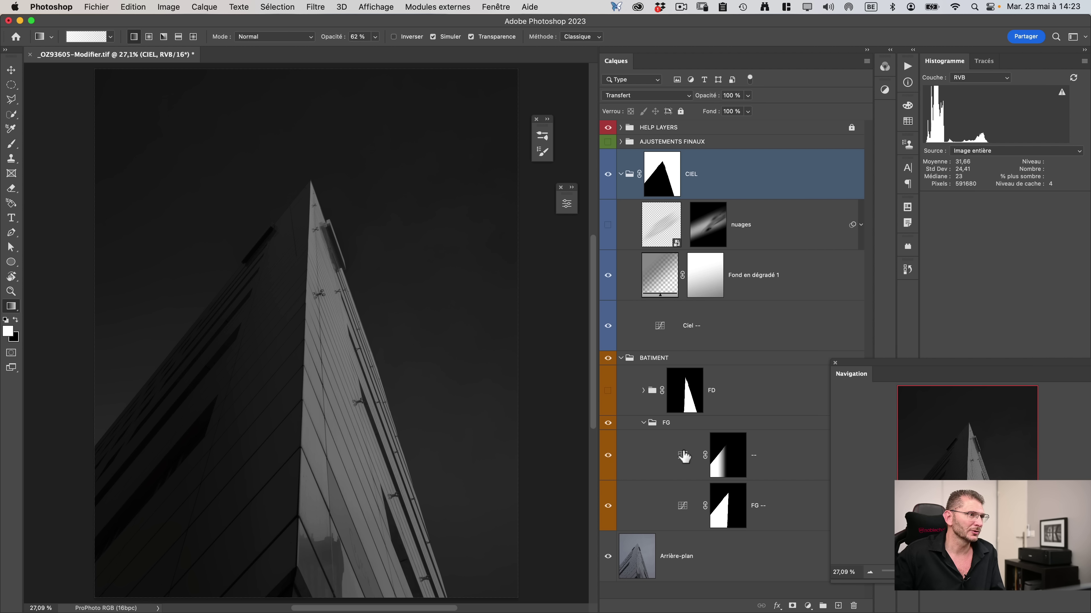
Expand and show the FD group, hide all its layers, and turn only FD++ back on.
click(643, 390)
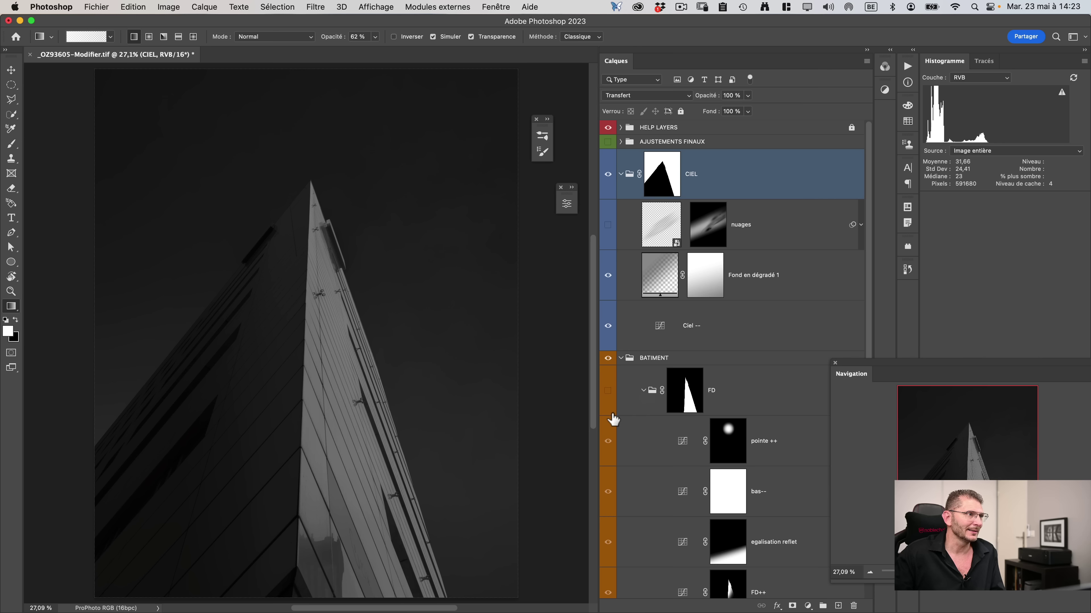
scroll(636, 419, down, 5)
click(608, 248)
drag(608, 299, 610, 458)
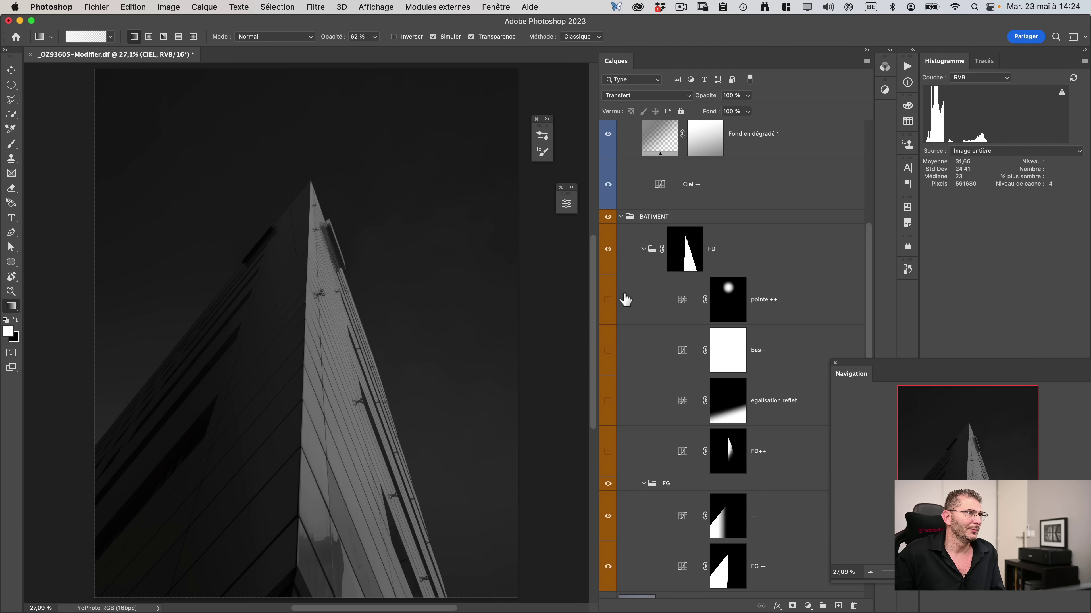
click(608, 451)
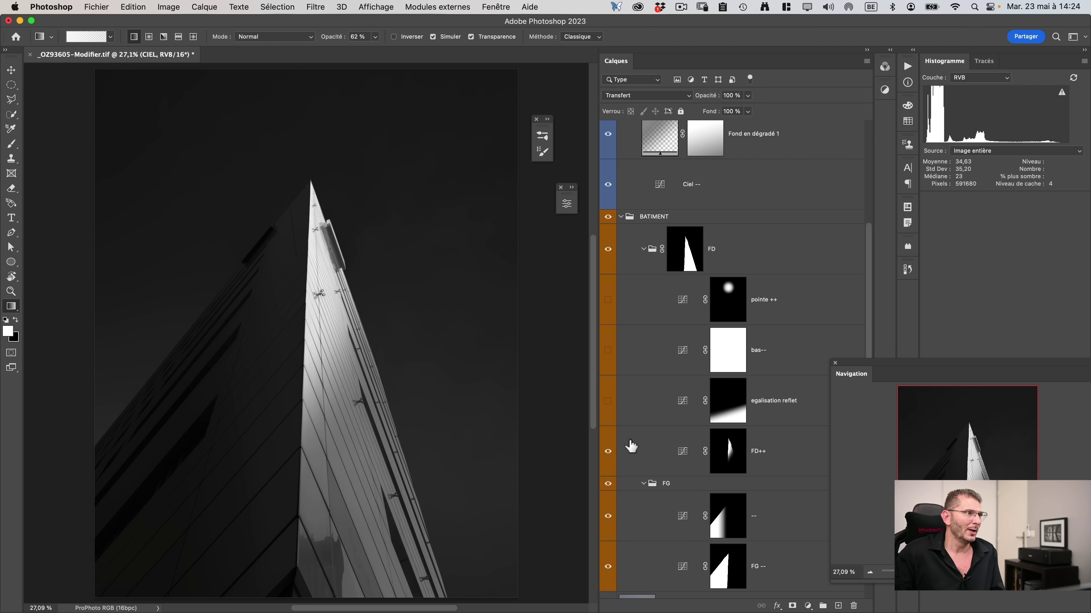
Turn on the egalisation reflet layer, compare the facade with and without it, and examine its curve.
click(610, 400)
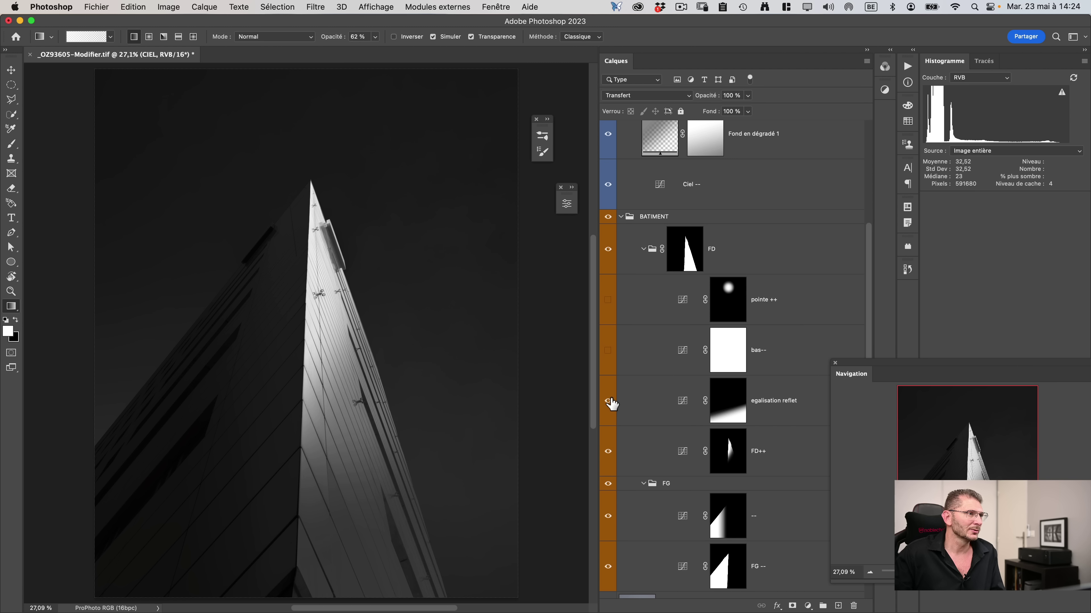
click(610, 401)
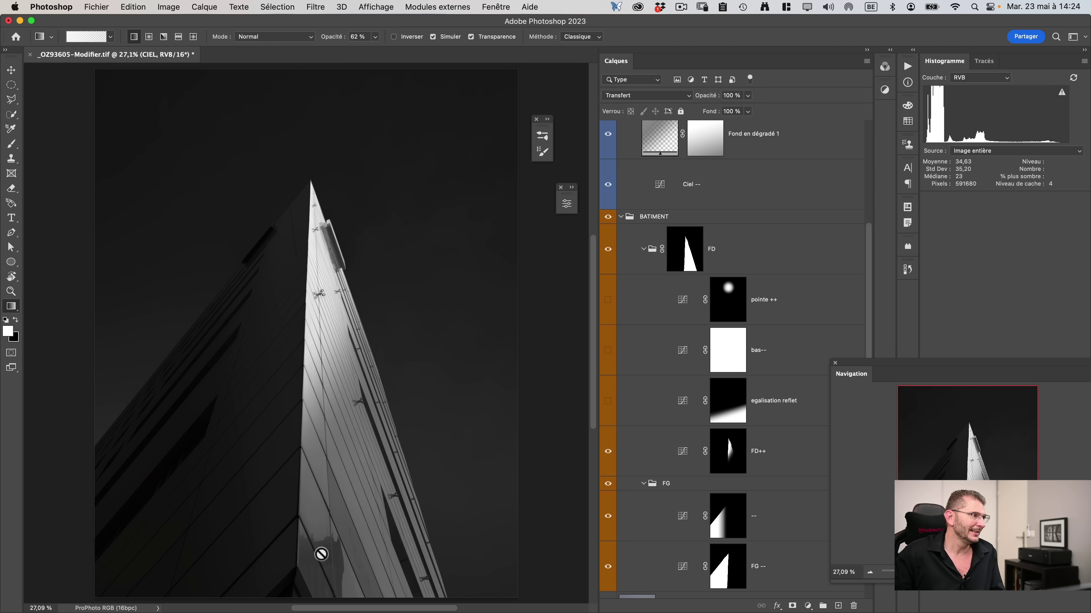
click(609, 401)
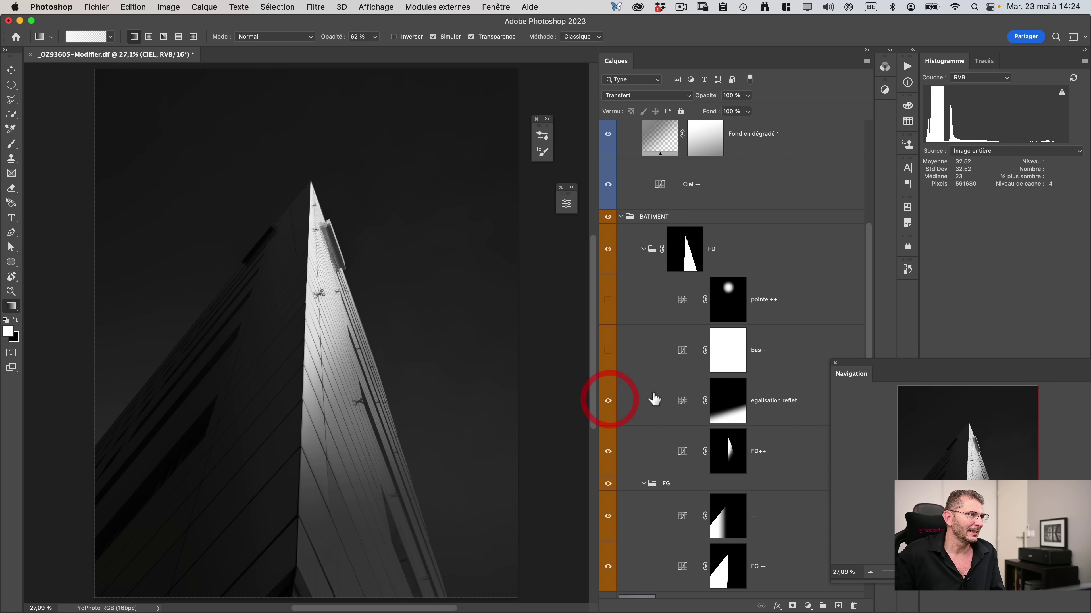
double_click(683, 400)
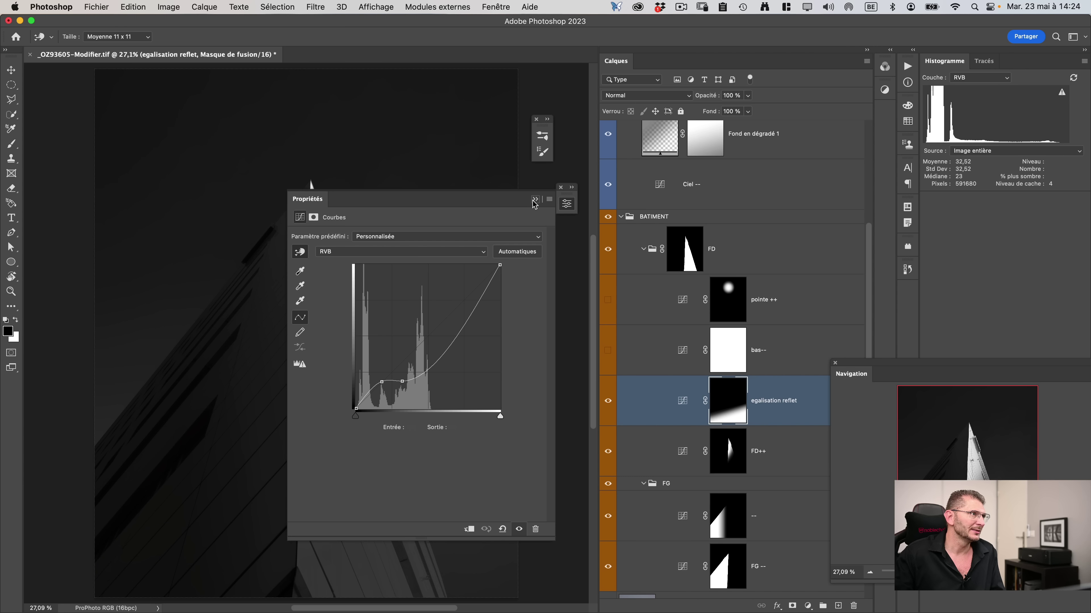
click(534, 198)
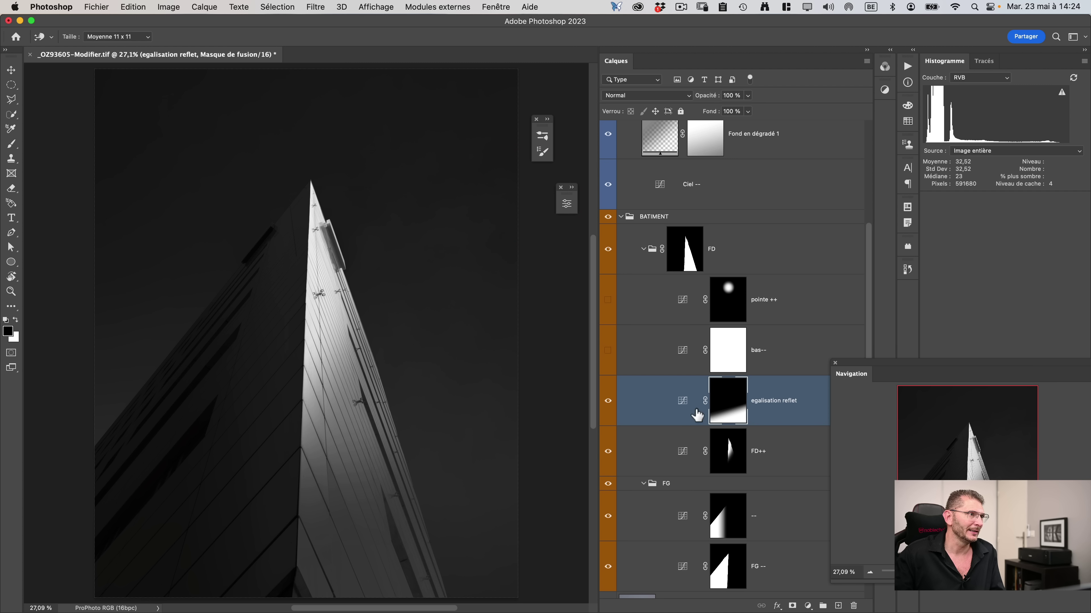
double_click(681, 402)
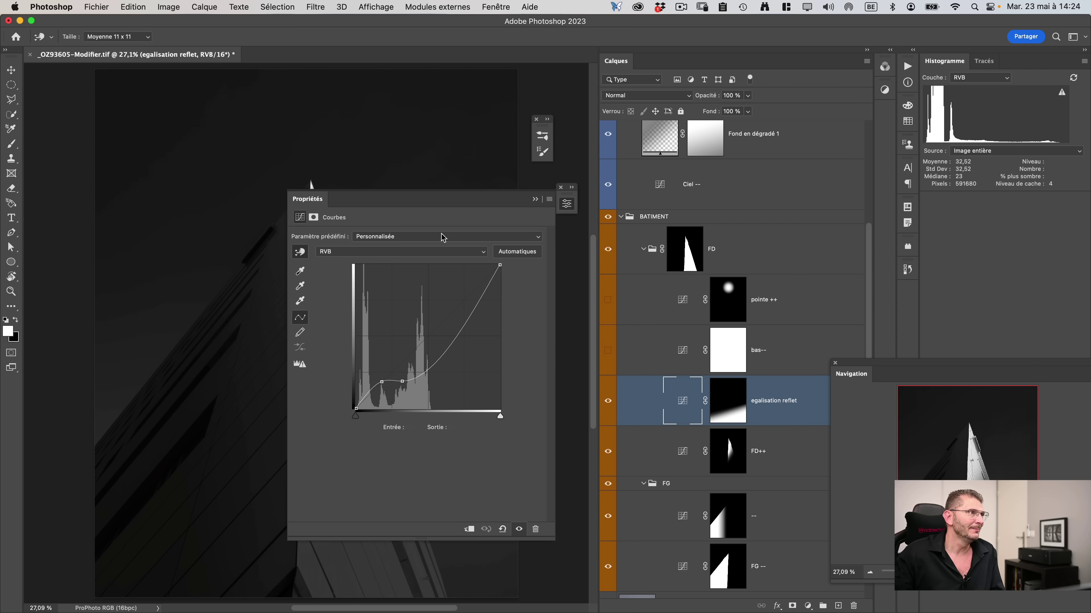
Turn on the bas-- and pointe ++ layers and collapse the FD and BATIMENT groups.
click(607, 350)
click(606, 301)
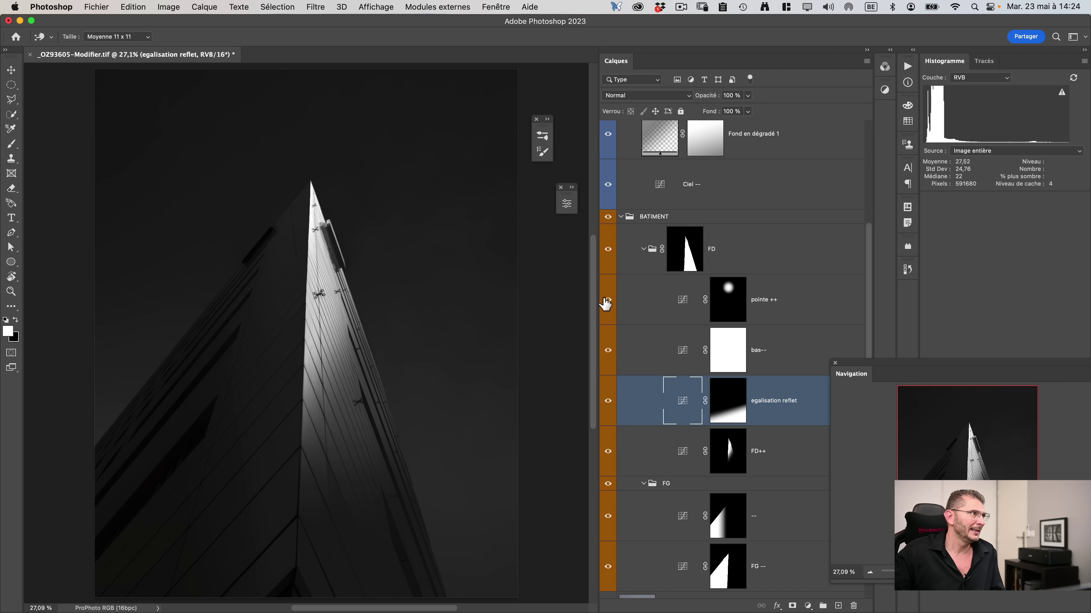
key(g)
click(644, 249)
click(620, 358)
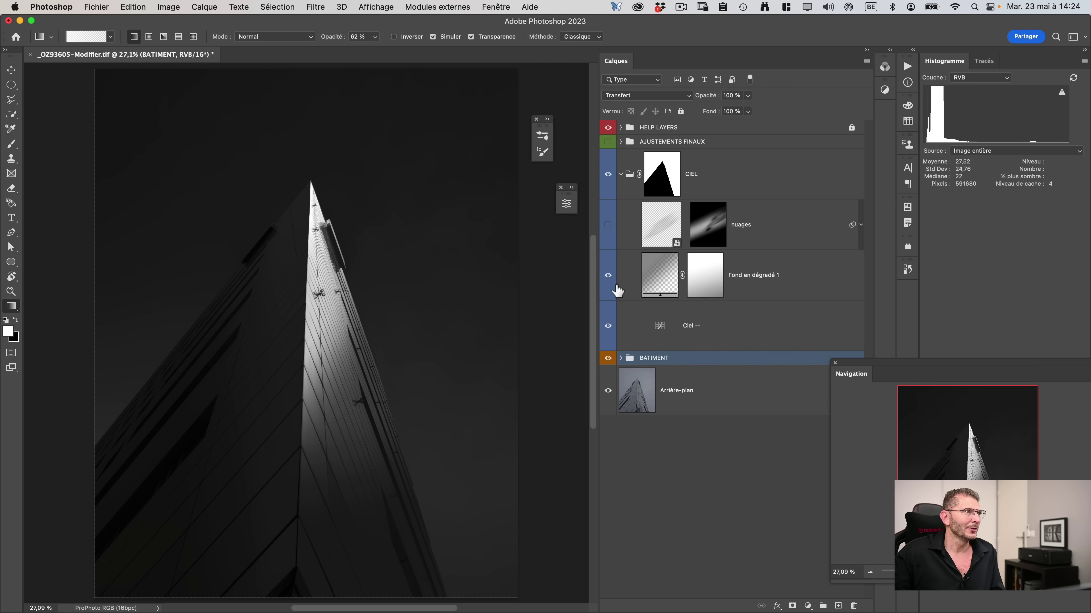
Turn on the nuages layer and the AJUSTEMENTS FINAUX group, comparing the image with and without the final adjustments.
click(611, 229)
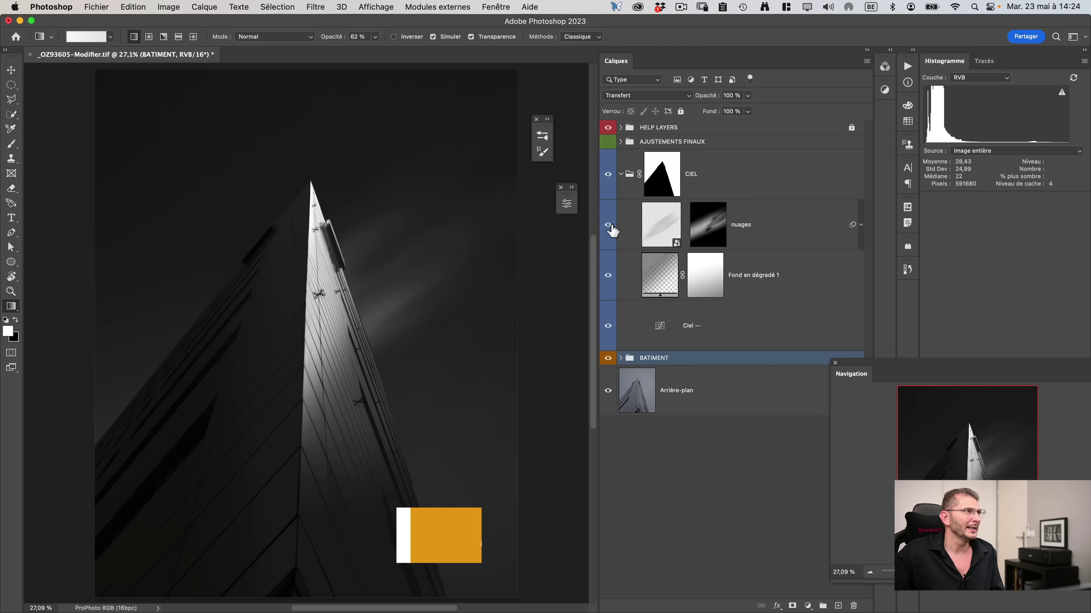
click(608, 143)
click(608, 143)
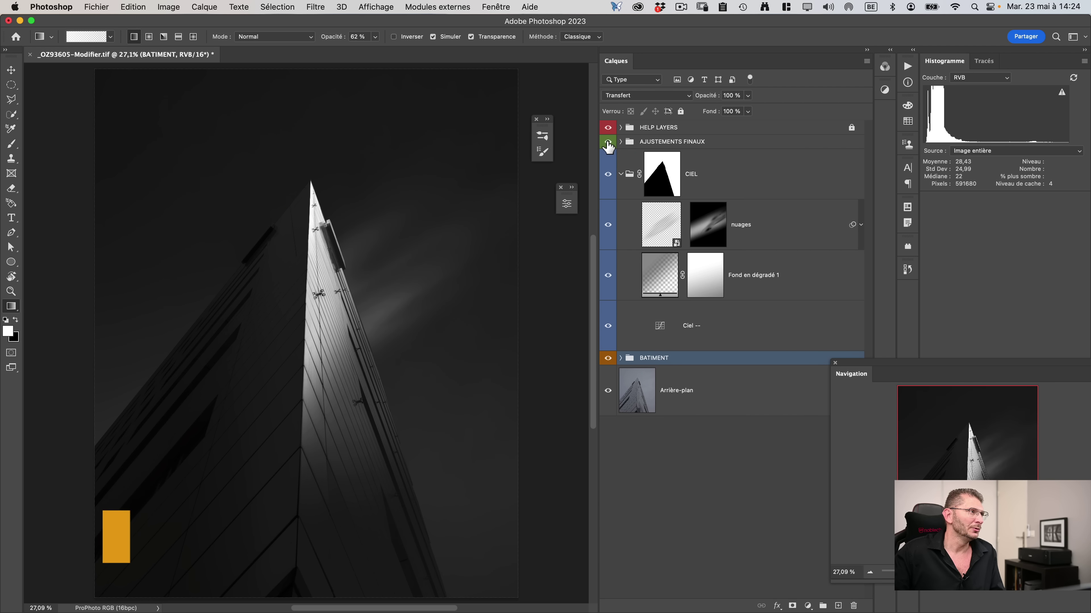
click(608, 142)
click(608, 142)
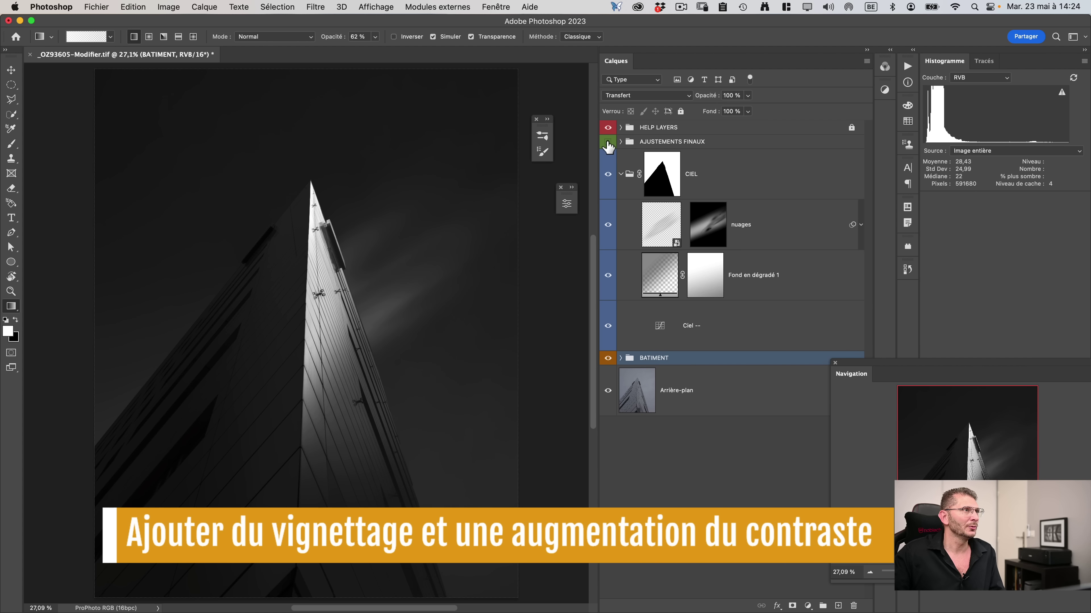
click(608, 143)
Set the opacity of the AJUSTEMENTS FINAUX group to 62 %.
click(669, 142)
drag(715, 98, 699, 99)
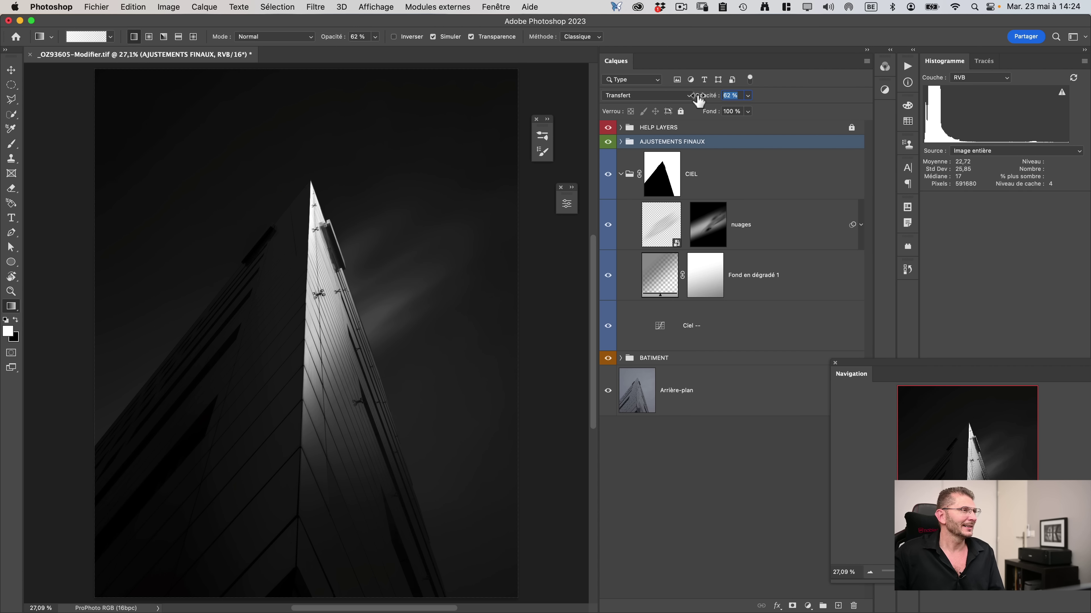
click(660, 145)
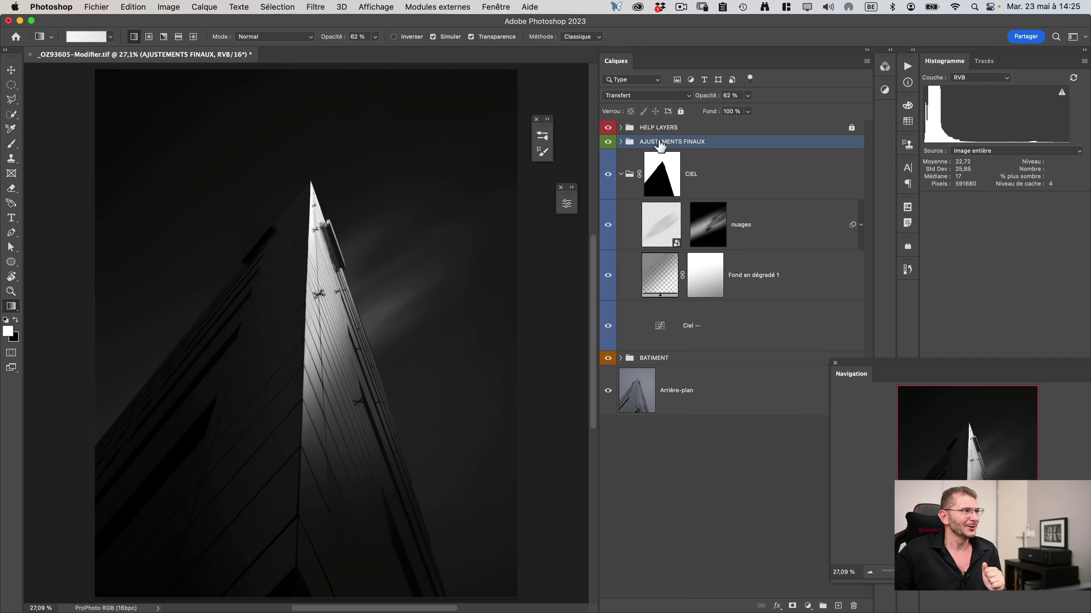
Compare the original photo, showing Arrière-plan alone, with the finished edit with all its layers restored.
alt+click(609, 393)
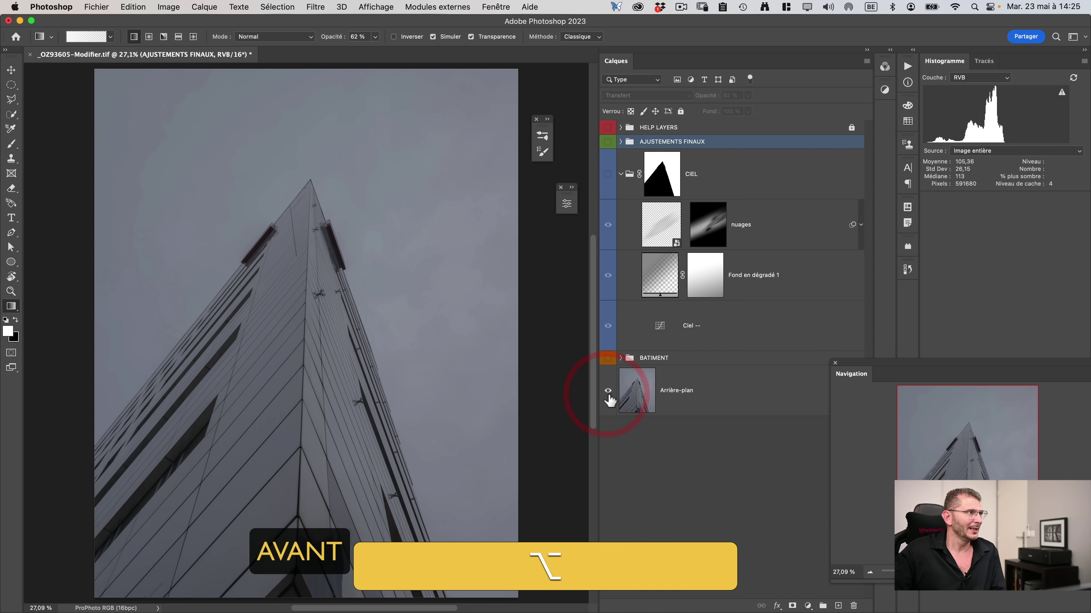
alt+click(608, 394)
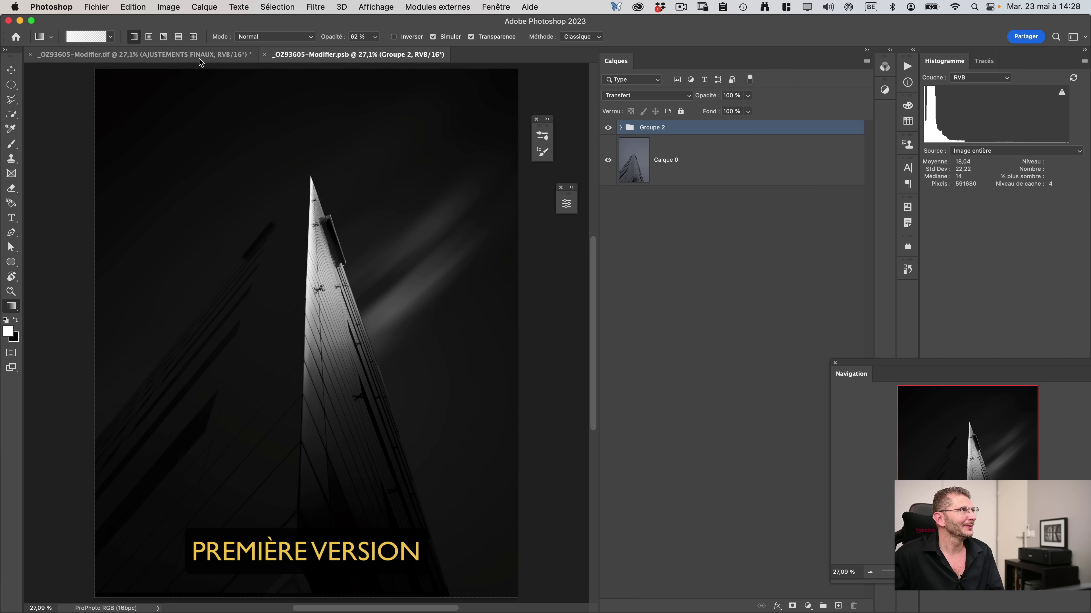
Switch to the Google Docs course outline and highlight "Exemples pratiques" in the Chapitre 8 line of the table of contents.
key(alt+super)
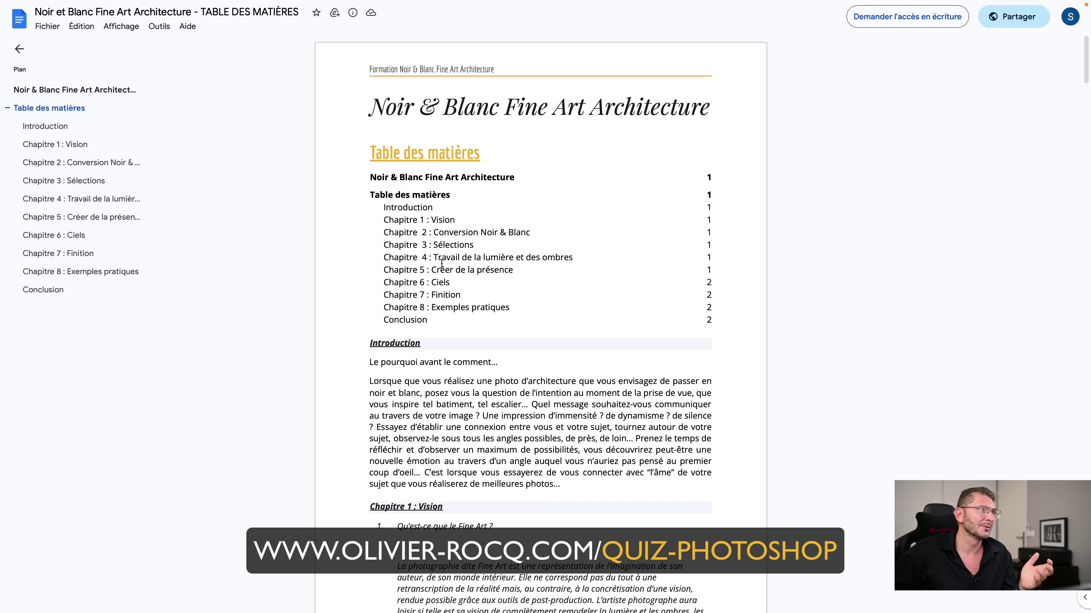
drag(431, 308, 515, 311)
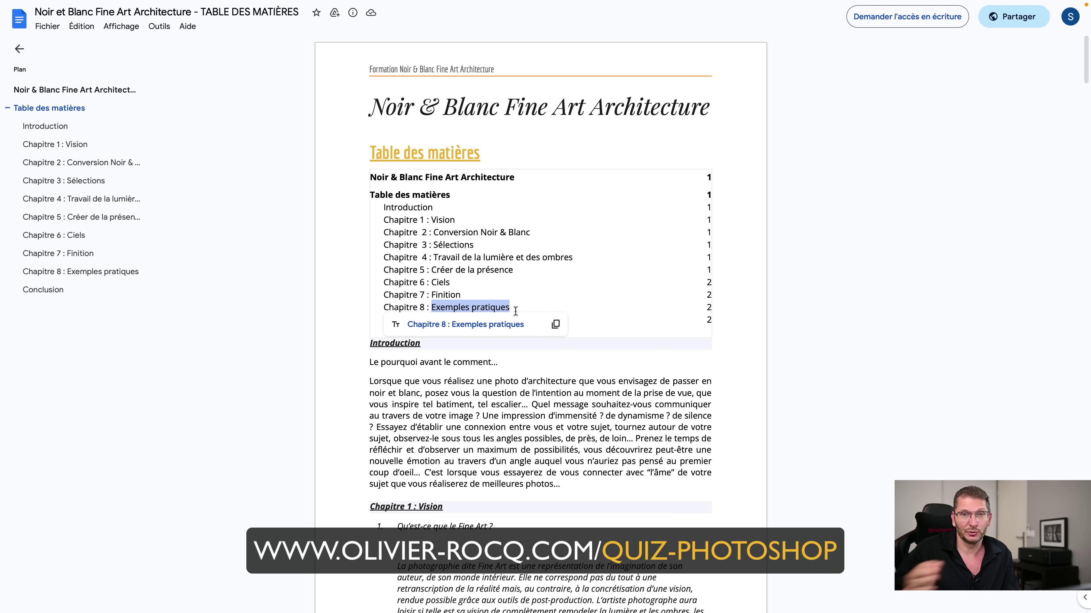
Switch back to Photoshop and restore the hidden layers above the Arrière-plan of the Erasmusbrug image for a before/after comparison.
key(ctrl+Left)
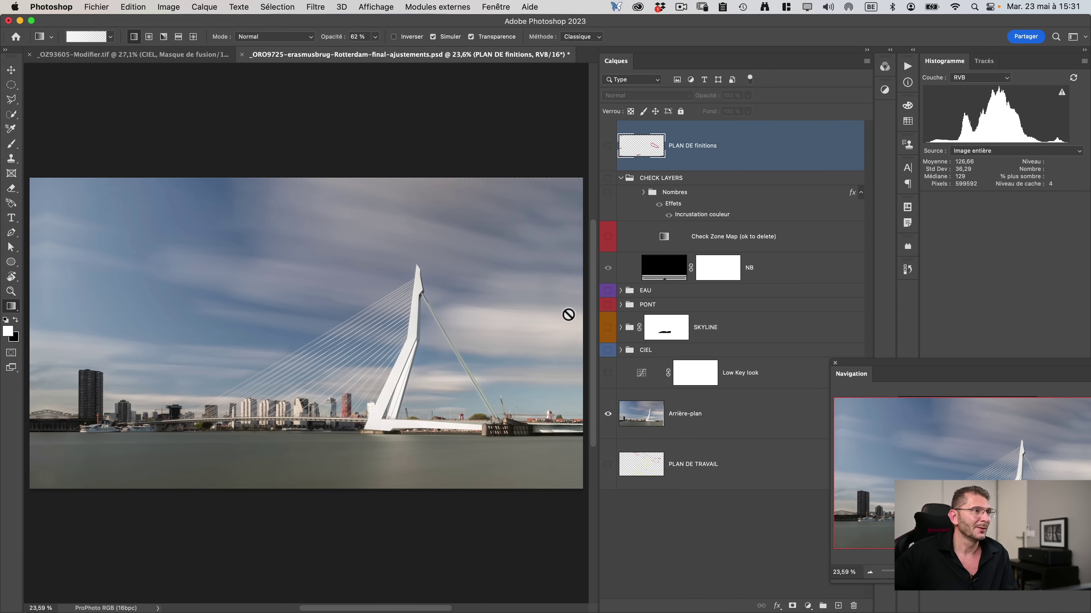
alt+click(609, 415)
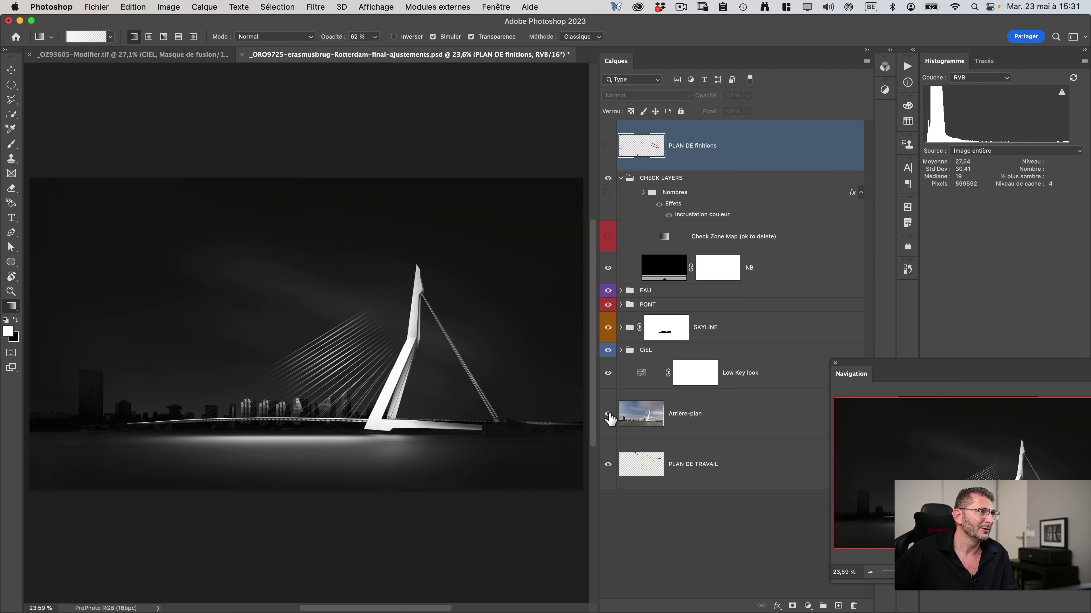